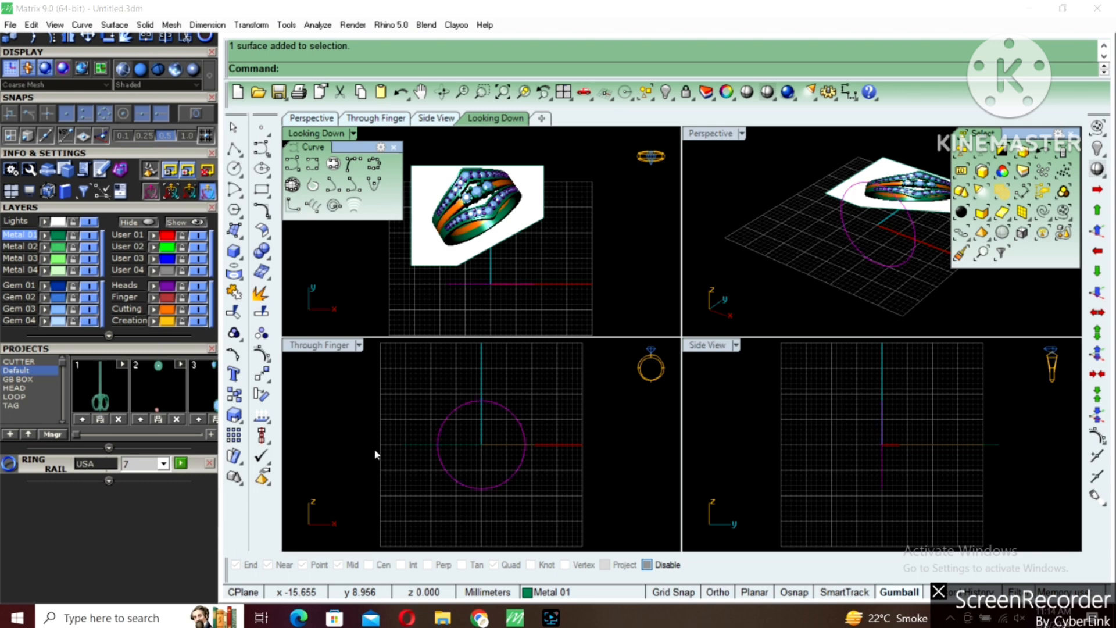
In the Through Finger view, draw a circle by diameter 1.5 mm outward from the finger rail's bottom quadrant.
scroll(519, 407, up, 3)
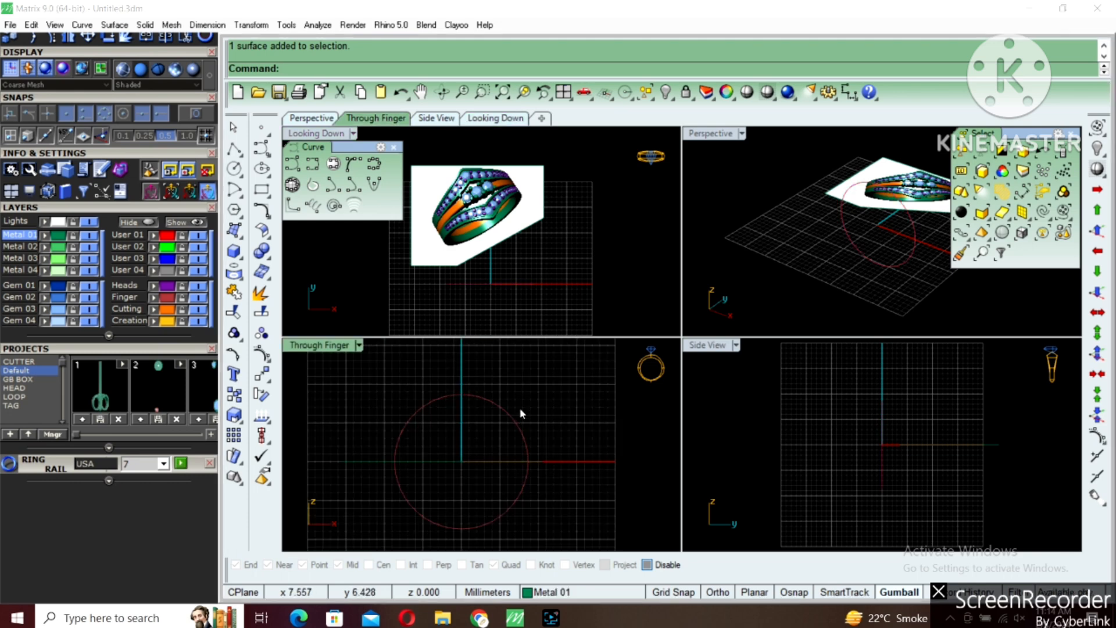
click(508, 414)
key(ctrl+m)
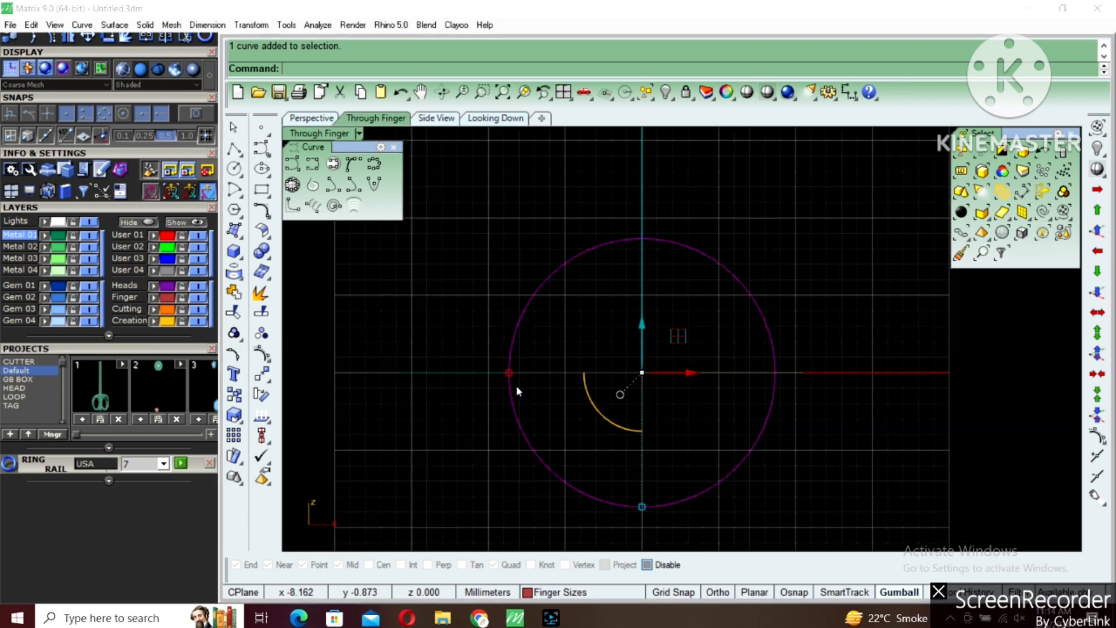
scroll(520, 401, up, 2)
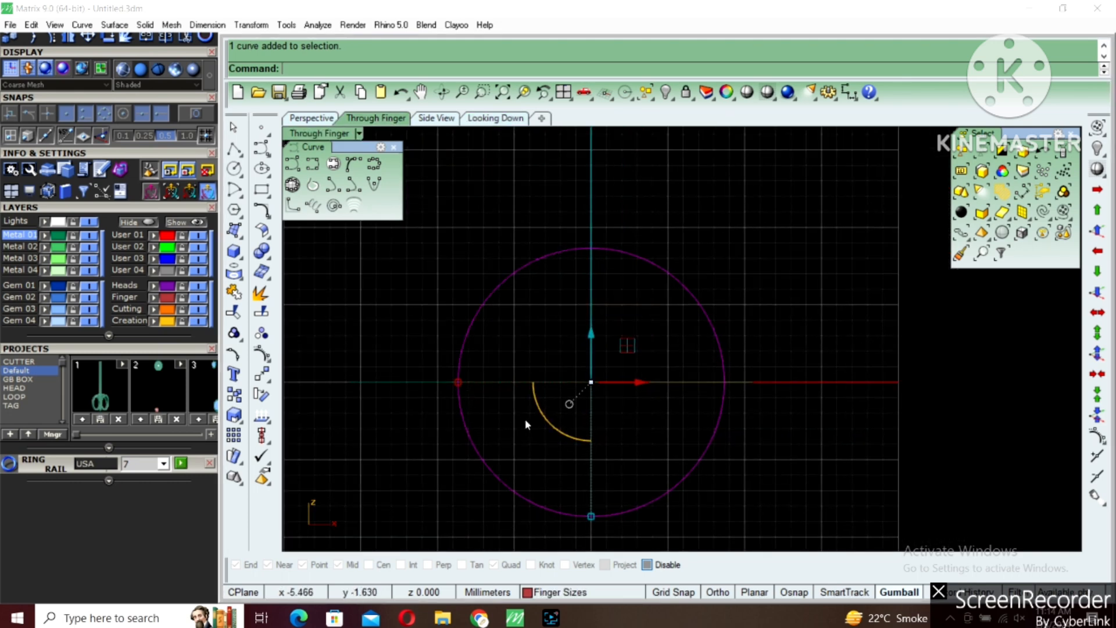
click(235, 170)
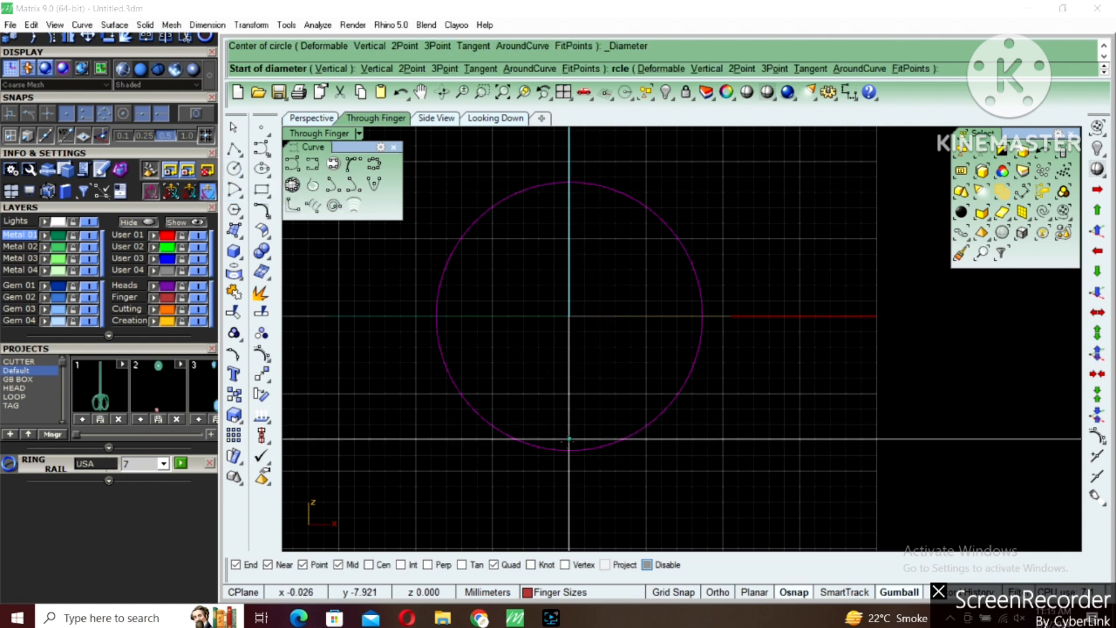
click(569, 451)
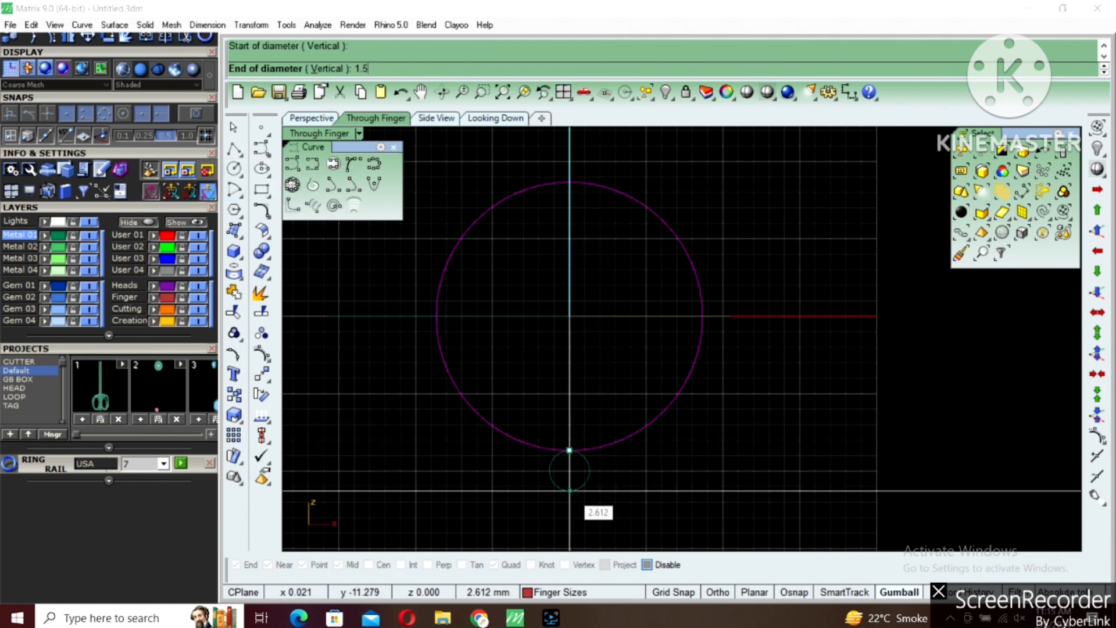
key(Return)
Make User 02 the current layer and draw a circle about 1.8 mm in diameter outward from the finger rail's right quadrant.
click(139, 250)
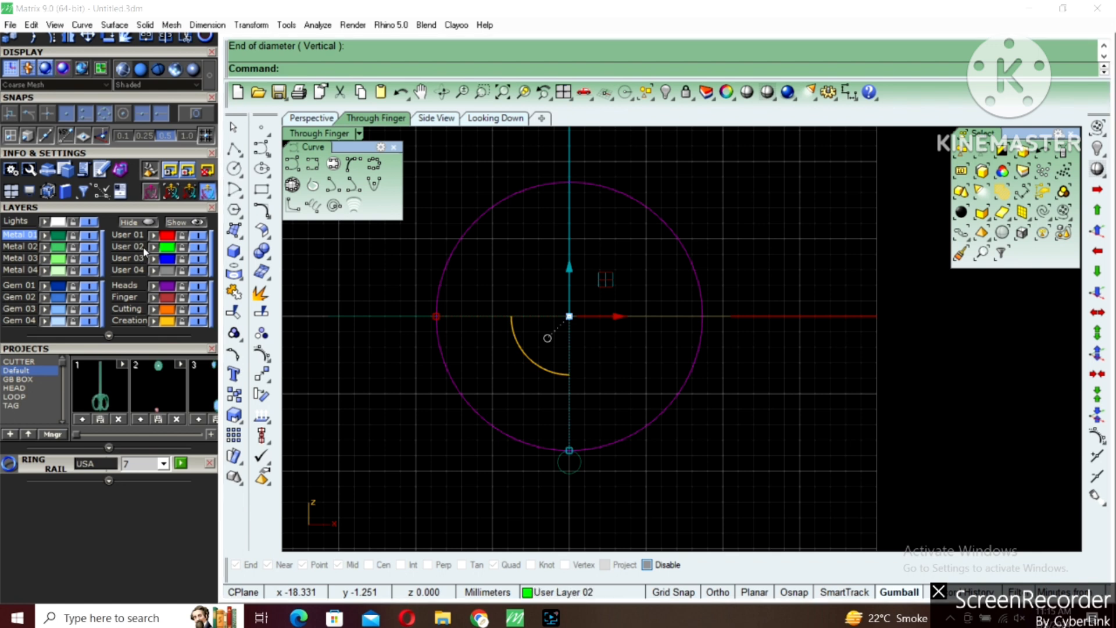
key(Return)
click(703, 317)
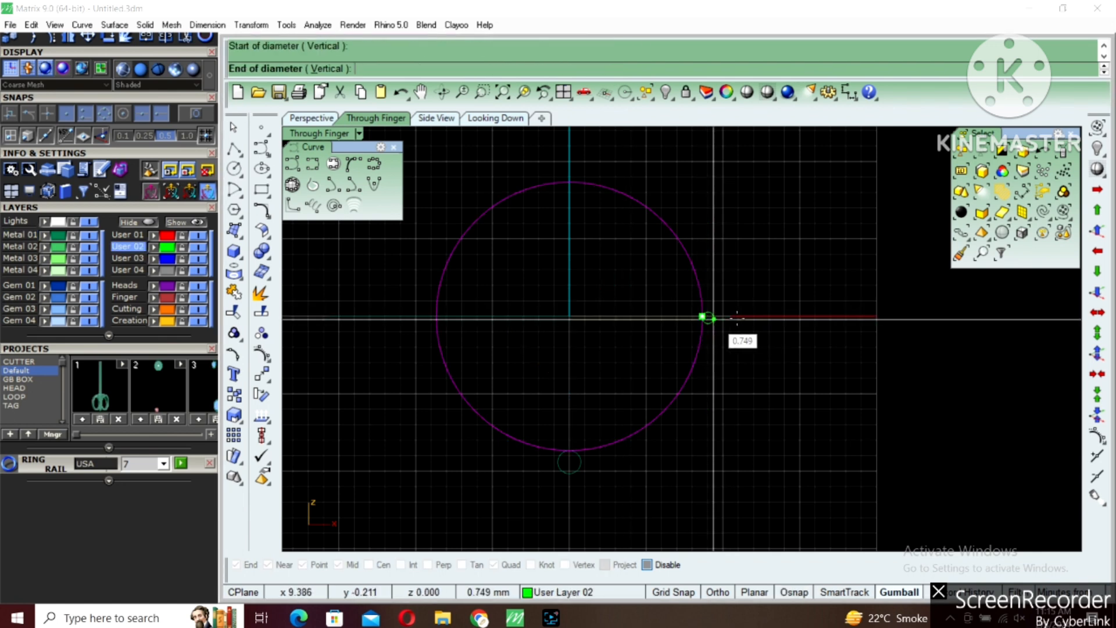
text(1.5)
key(Return)
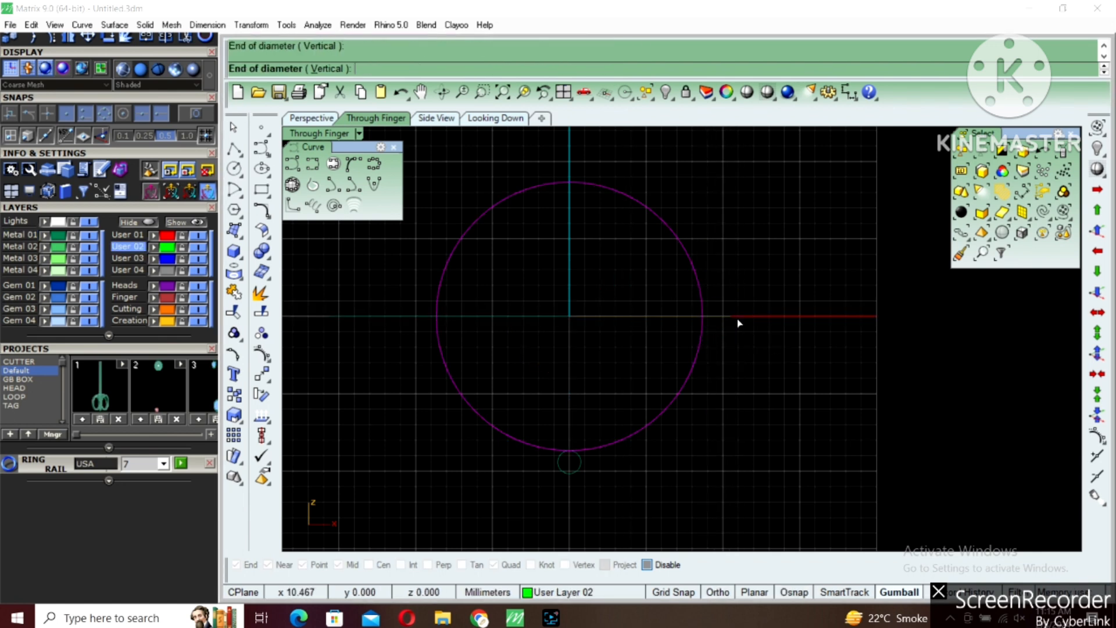
click(737, 319)
Draw a 2 mm diameter circle outward from the finger rail's top quadrant.
key(Return)
click(569, 182)
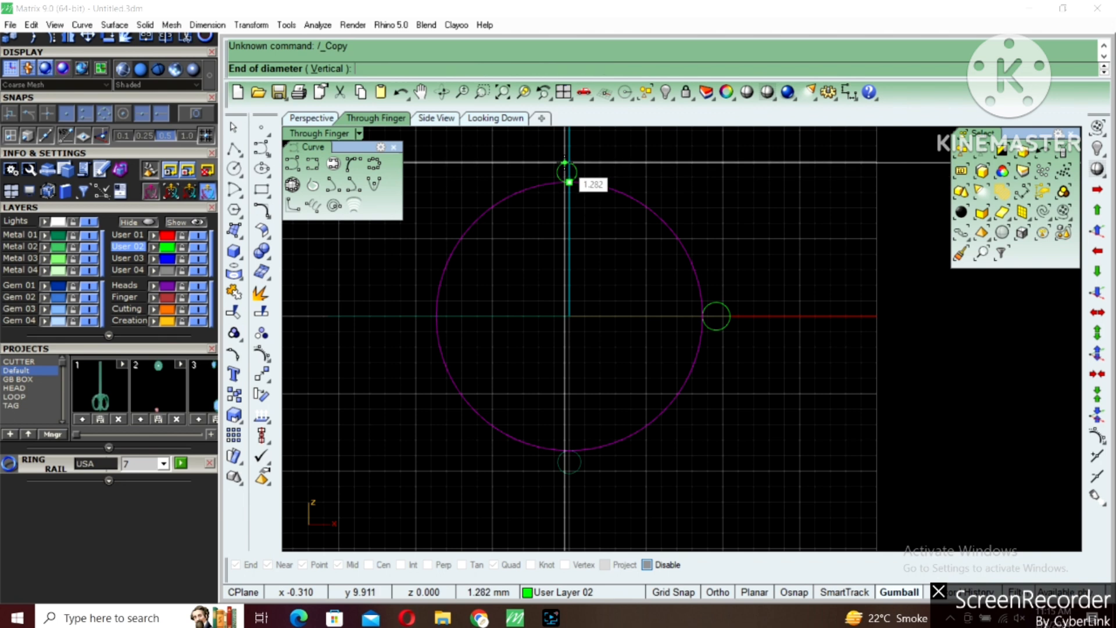
text(2)
key(Return)
click(564, 164)
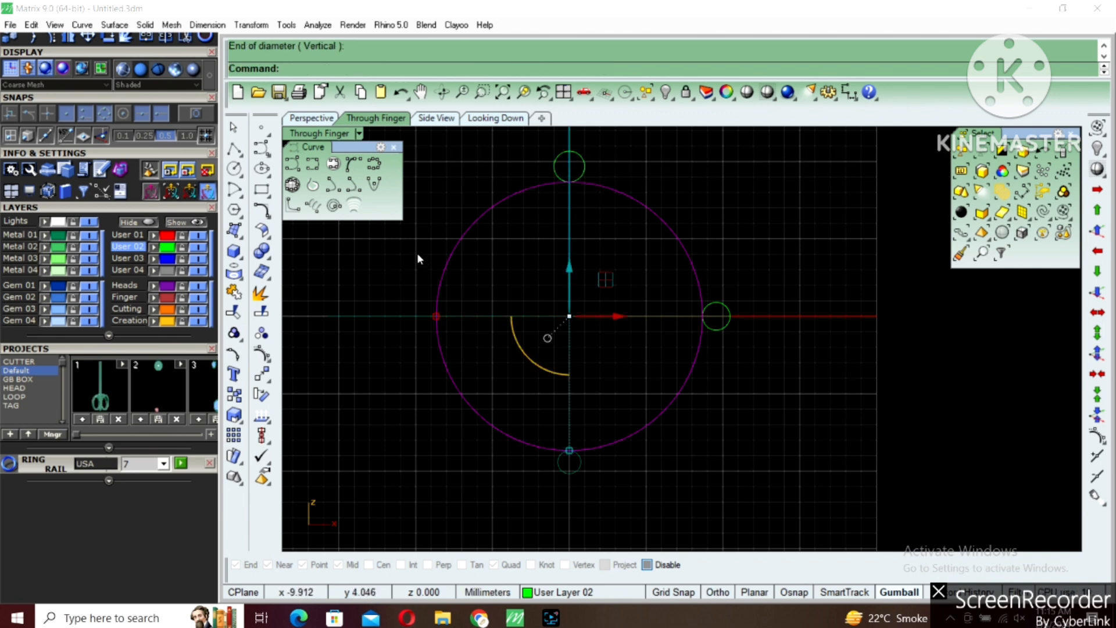
key(Escape)
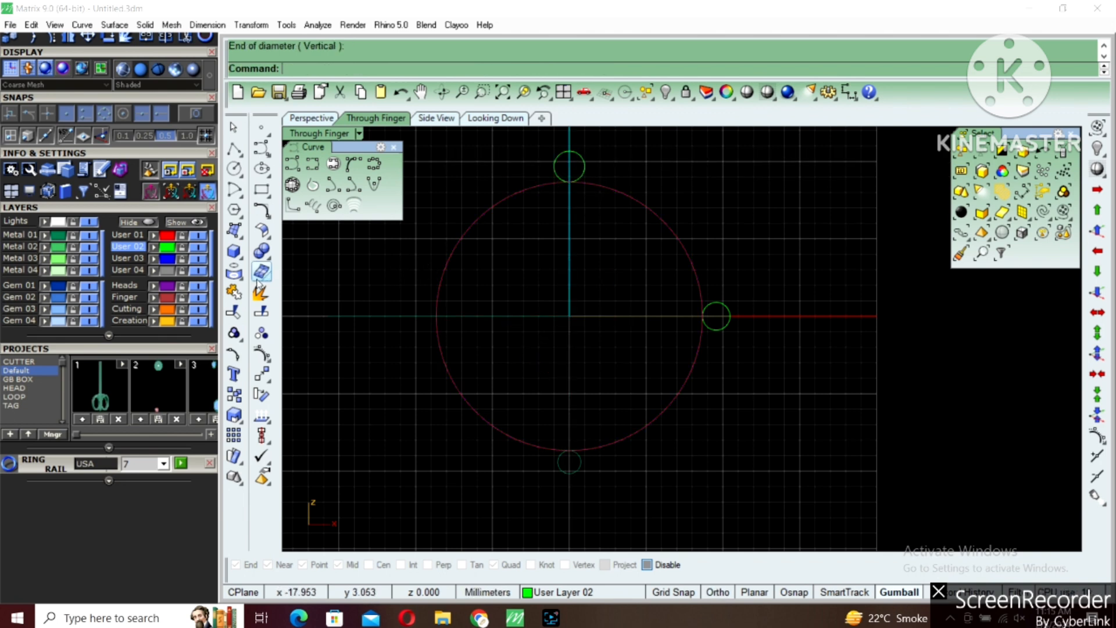
Draw an ellipse by diameter through the outer quadrants of the top, bottom and right guide circles.
click(267, 175)
click(304, 180)
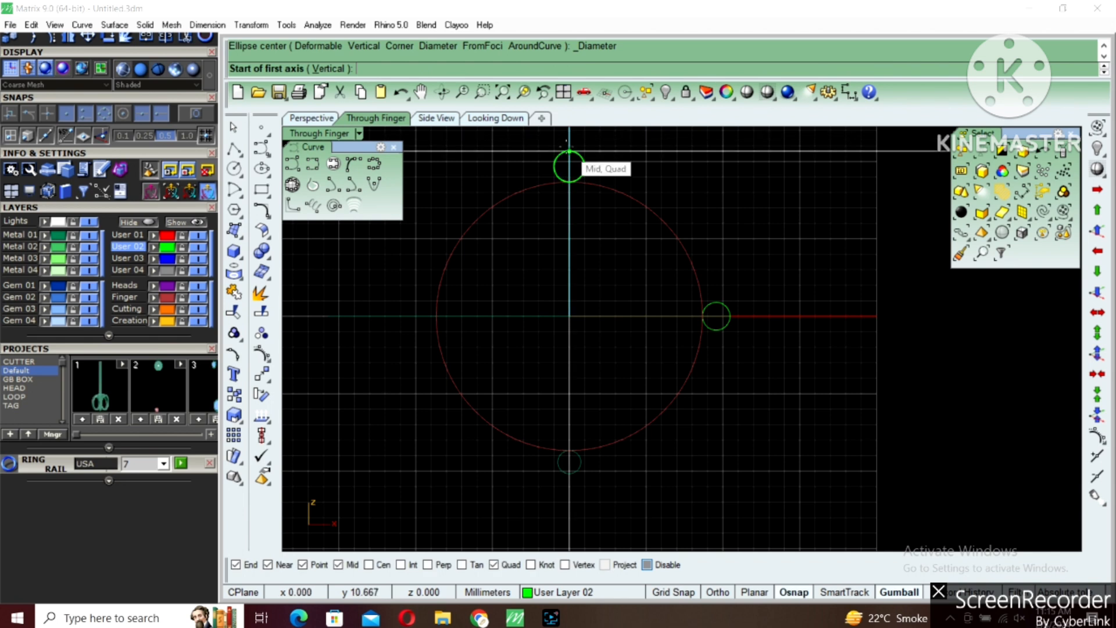
click(569, 151)
click(569, 474)
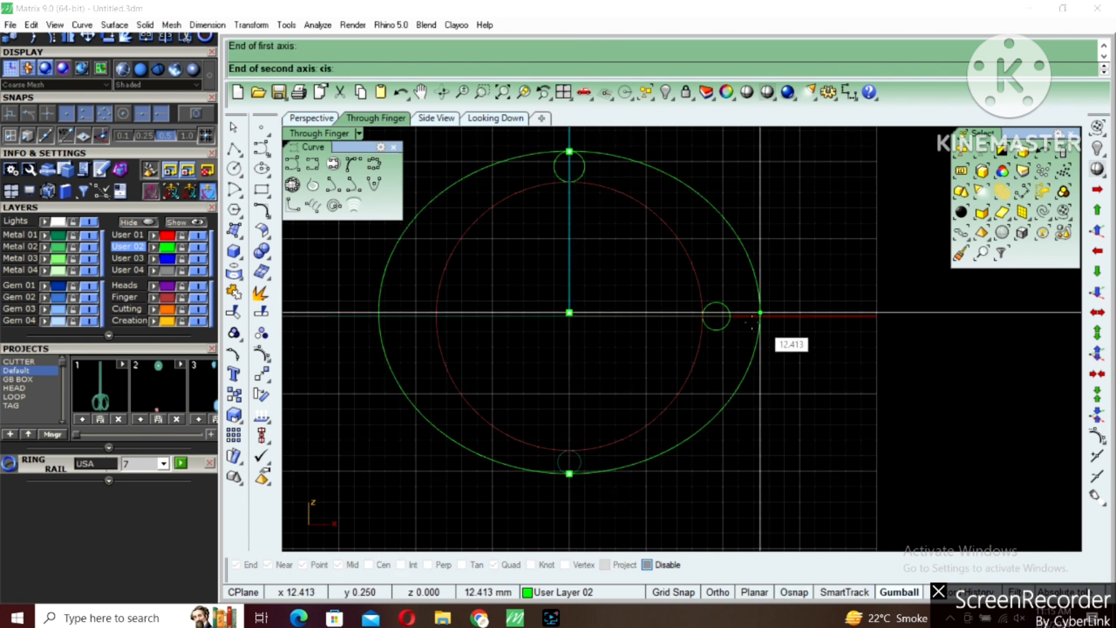
click(730, 312)
scroll(650, 326, down, 4)
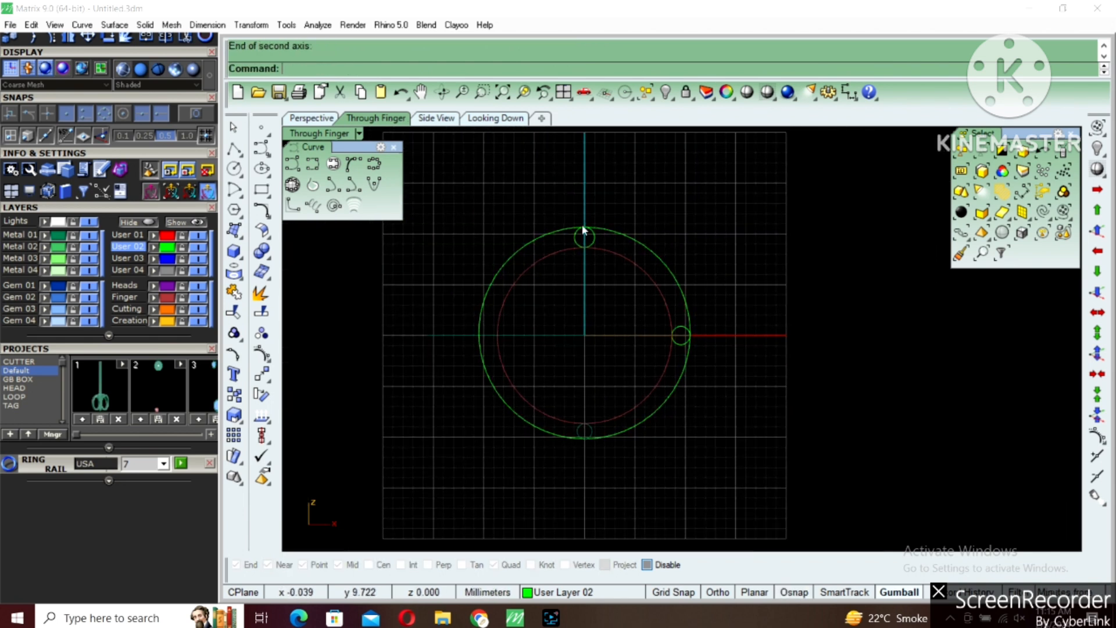
Delete the three small guide circles and move the finger rail and outer ellipse to layer User 01.
drag(546, 183, 791, 472)
key(Delete)
drag(724, 252, 590, 281)
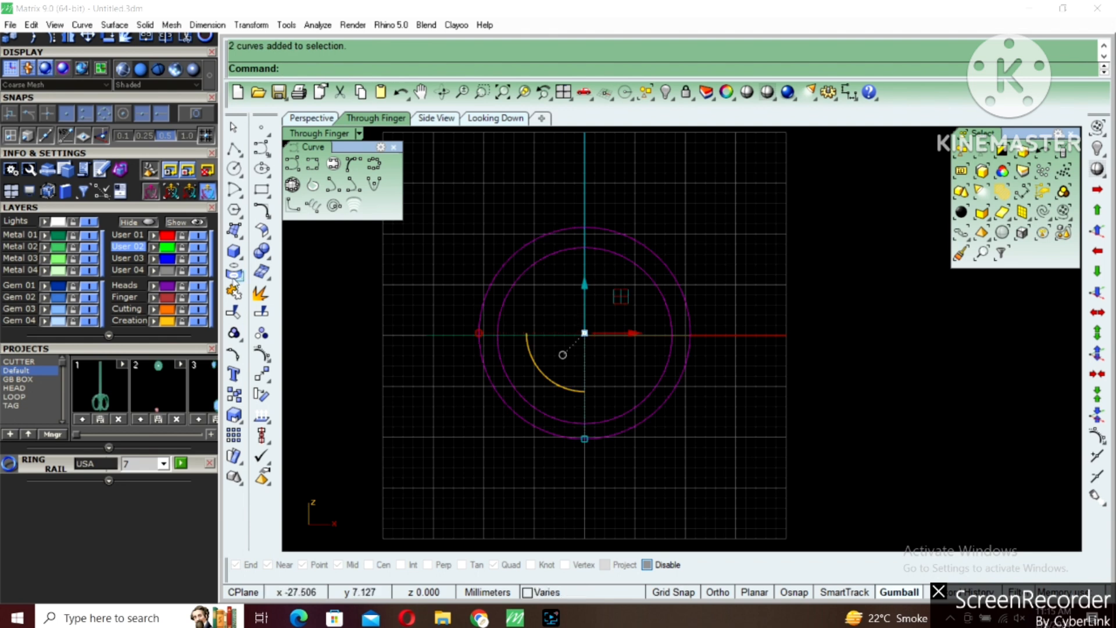
Measure the length of the outer ellipse.
click(586, 230)
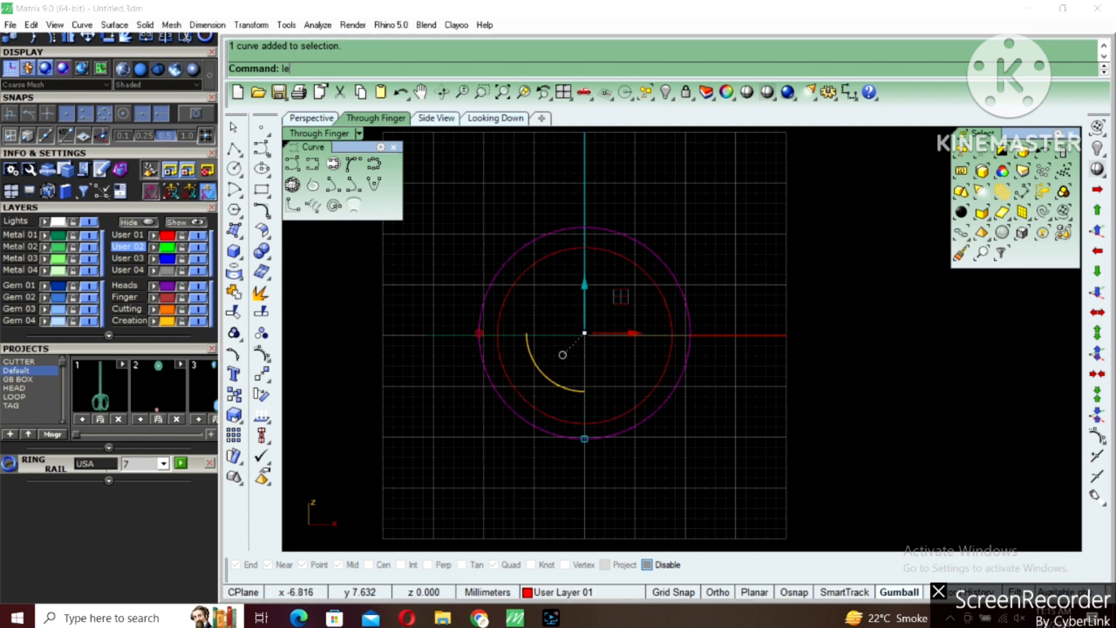
text(n)
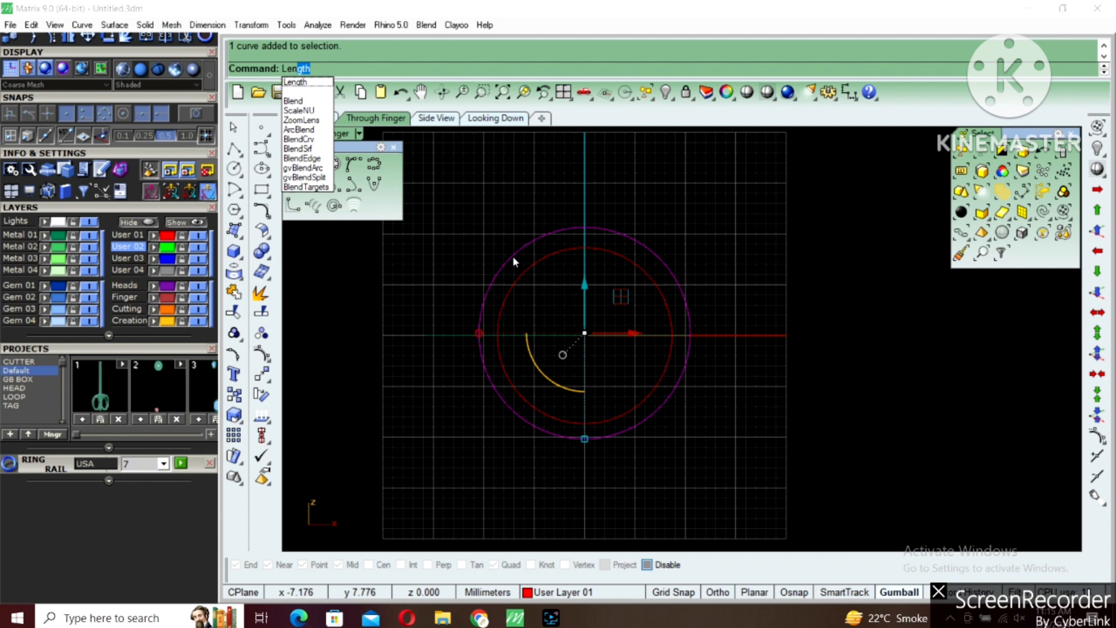
key(Return)
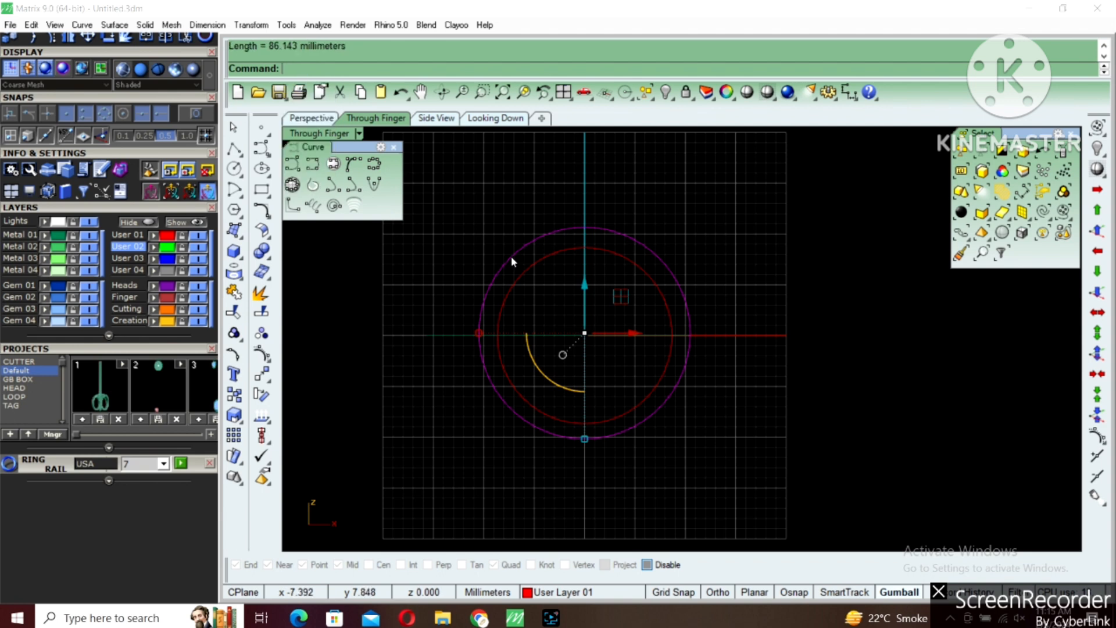
Try to draw a line from its midpoint at the origin with a half-length of 86.143/2.
click(241, 157)
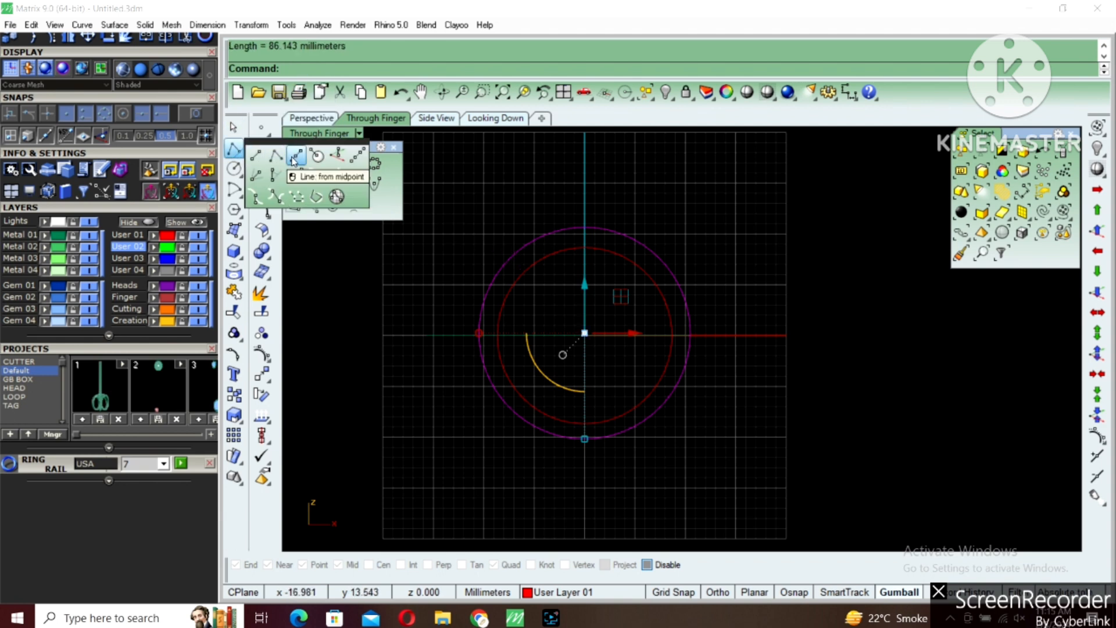
click(293, 156)
key(Return)
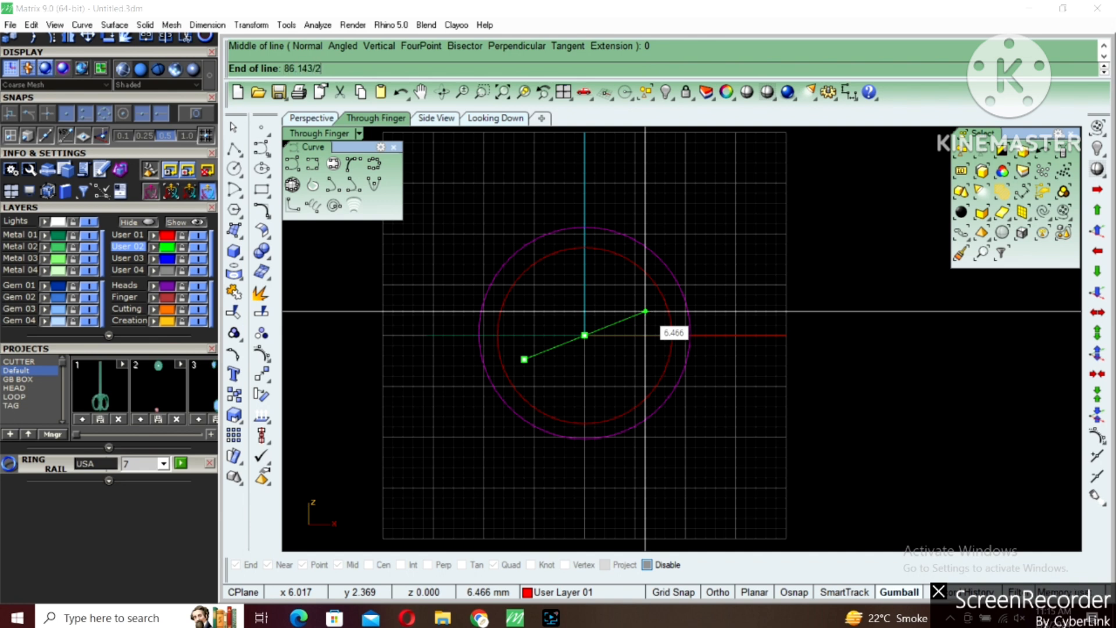
text(86.143/2)
key(Return)
click(846, 329)
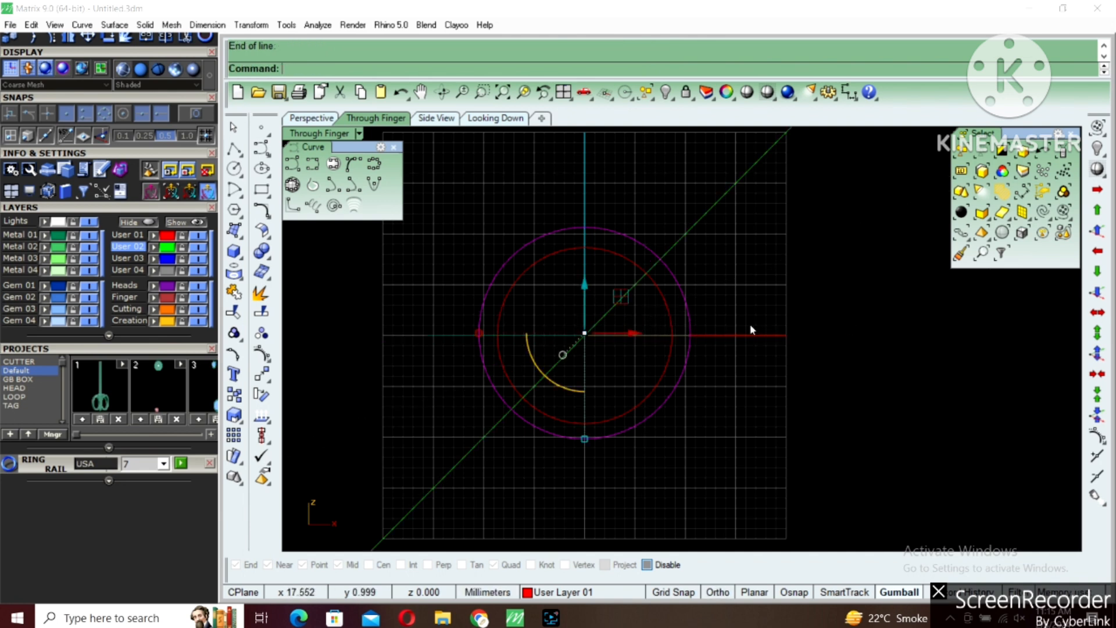
Draw a horizontal line from its midpoint at the origin with a half-length of 86.143/2.
key(Return)
text(0)
key(Return)
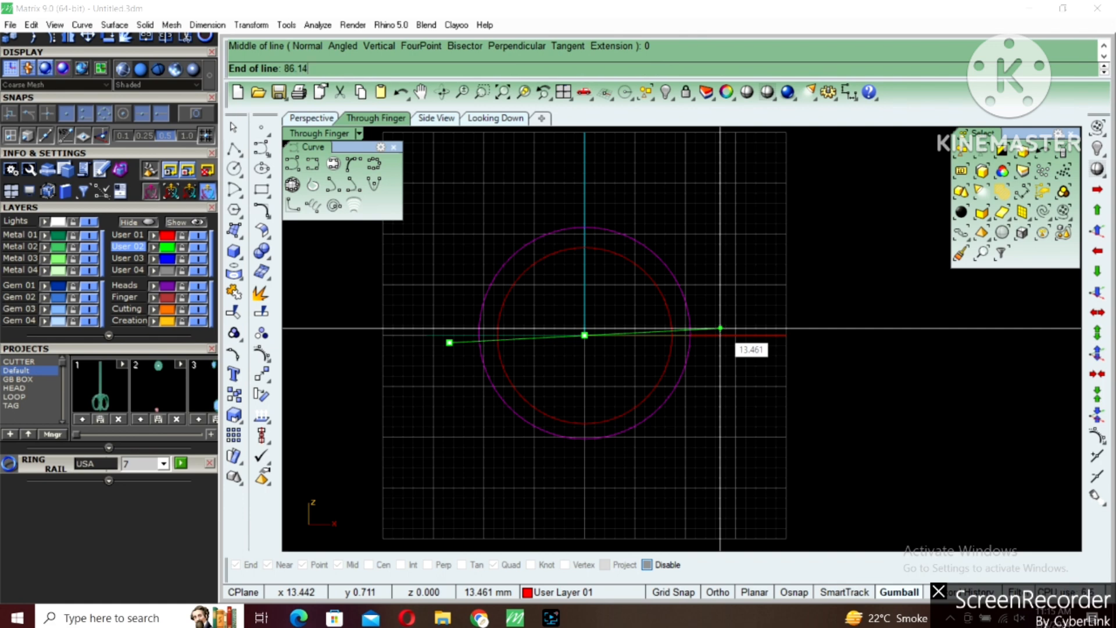
text(86.143/2)
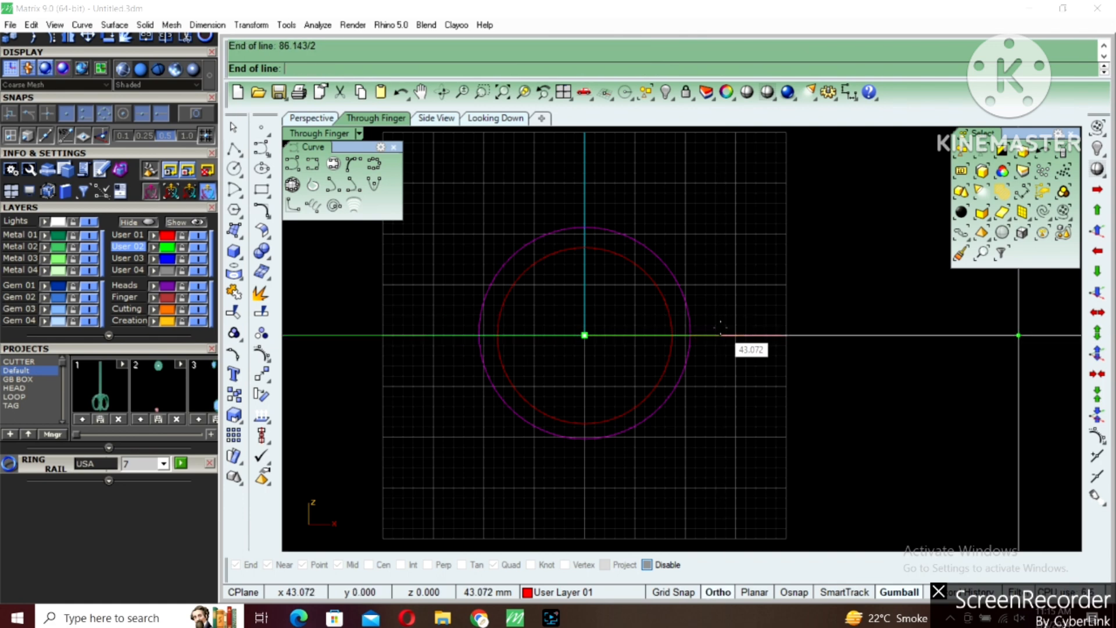
key(Return)
Project the tilted outer ellipse onto the Through Finger construction plane and delete the original tilted curve.
double_click(344, 137)
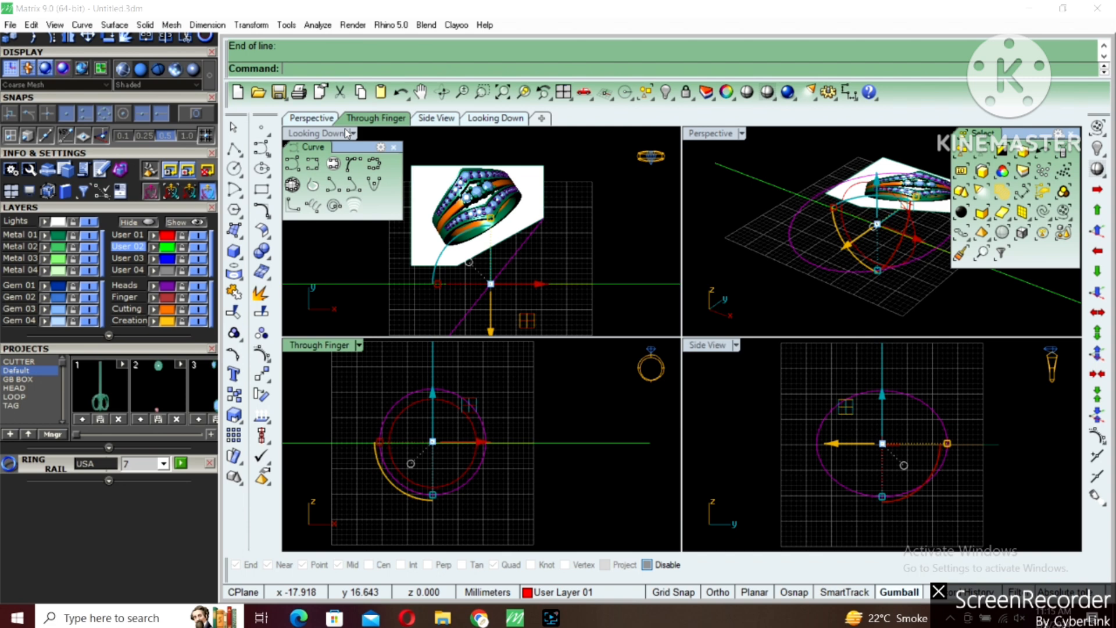
double_click(704, 137)
right_drag(655, 278, 715, 340)
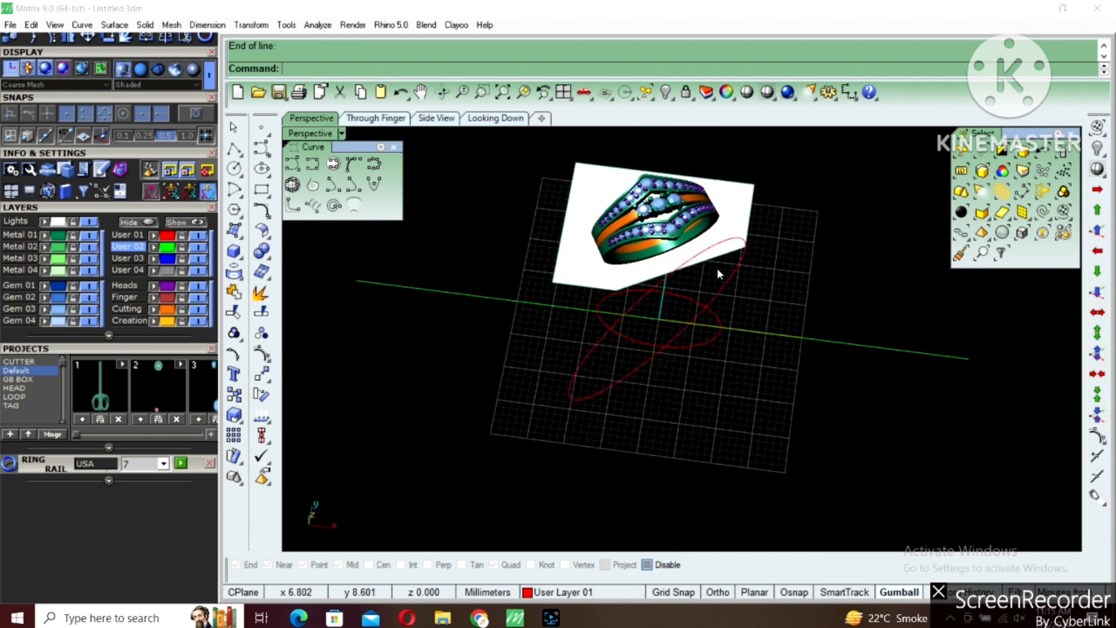
click(731, 273)
double_click(306, 133)
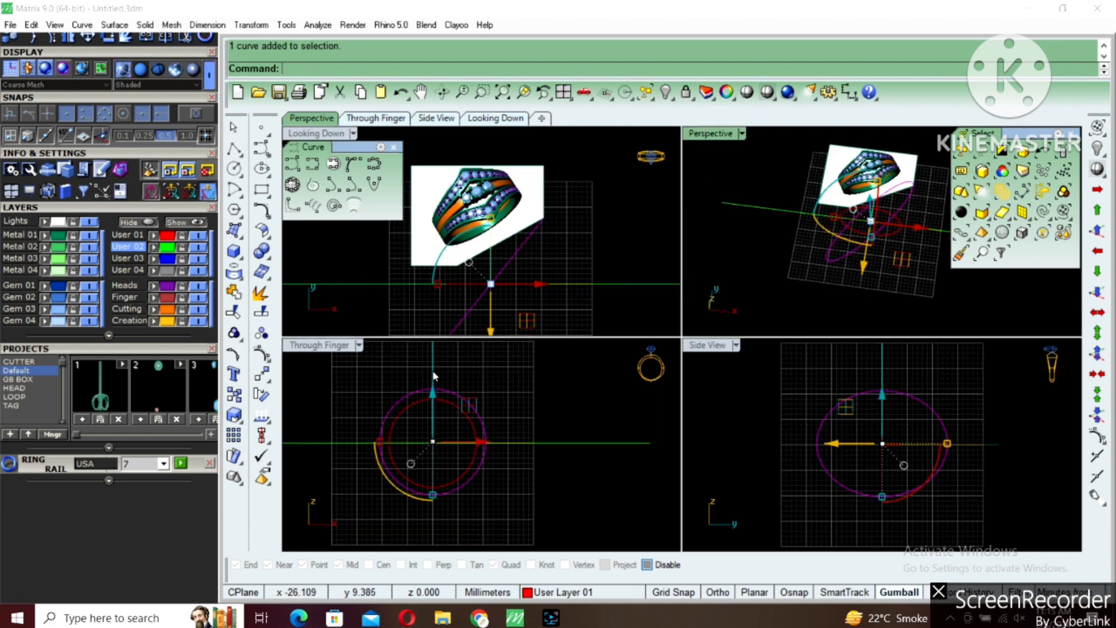
right_drag(468, 386, 474, 390)
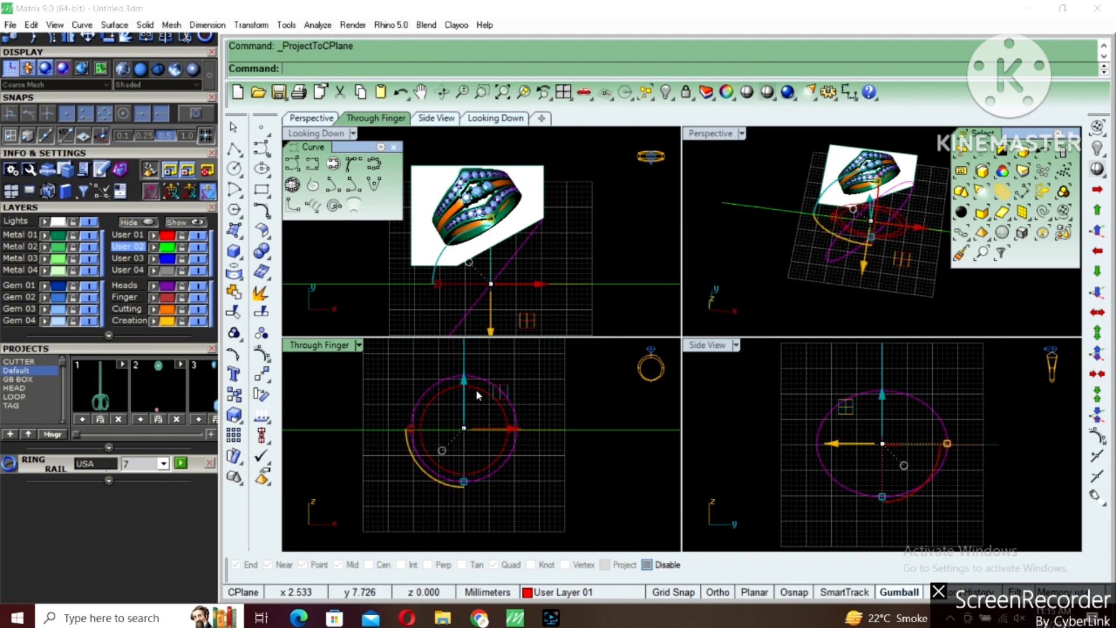
key(Delete)
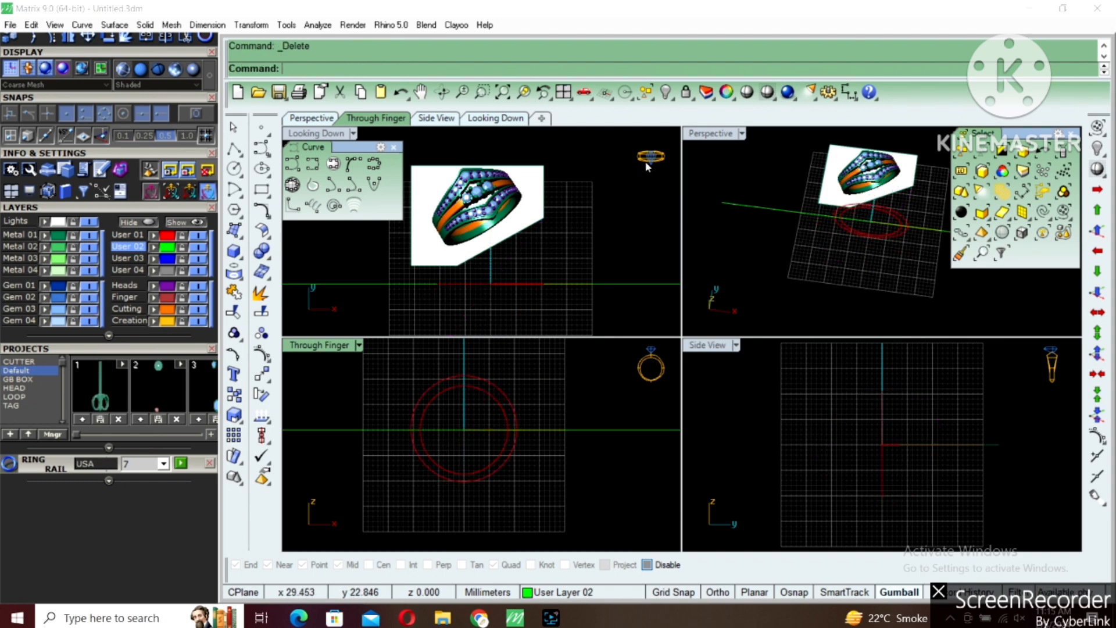
Hide the finger rail and the outer ellipse, leaving the straight line displayed.
double_click(705, 138)
drag(558, 401, 775, 266)
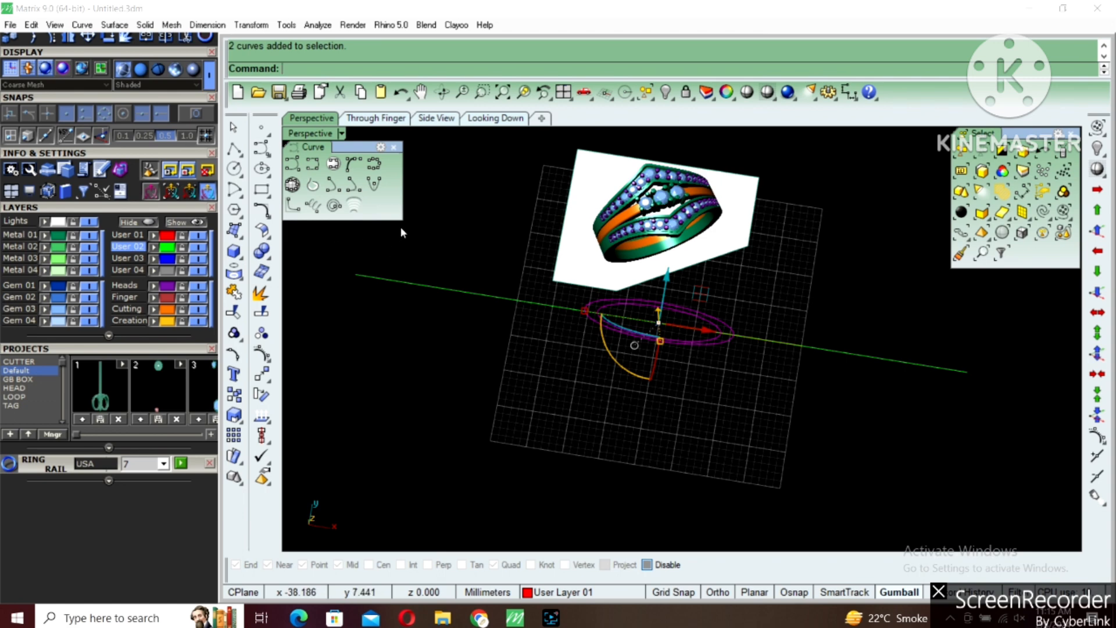
click(665, 92)
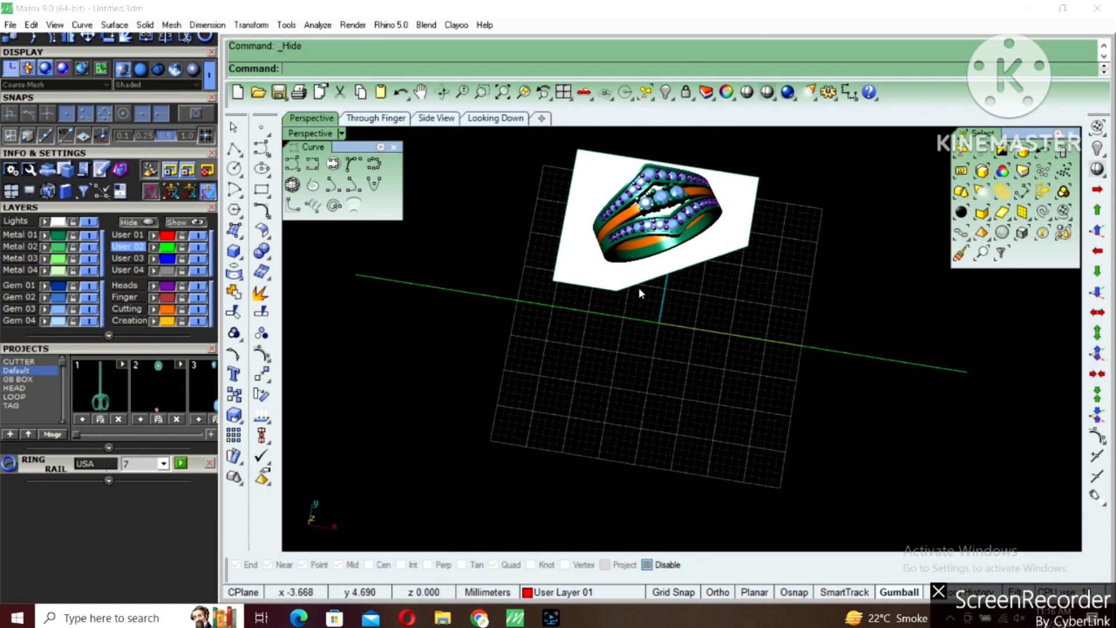
Divide the horizontal line into 4 segments with point markers.
click(691, 343)
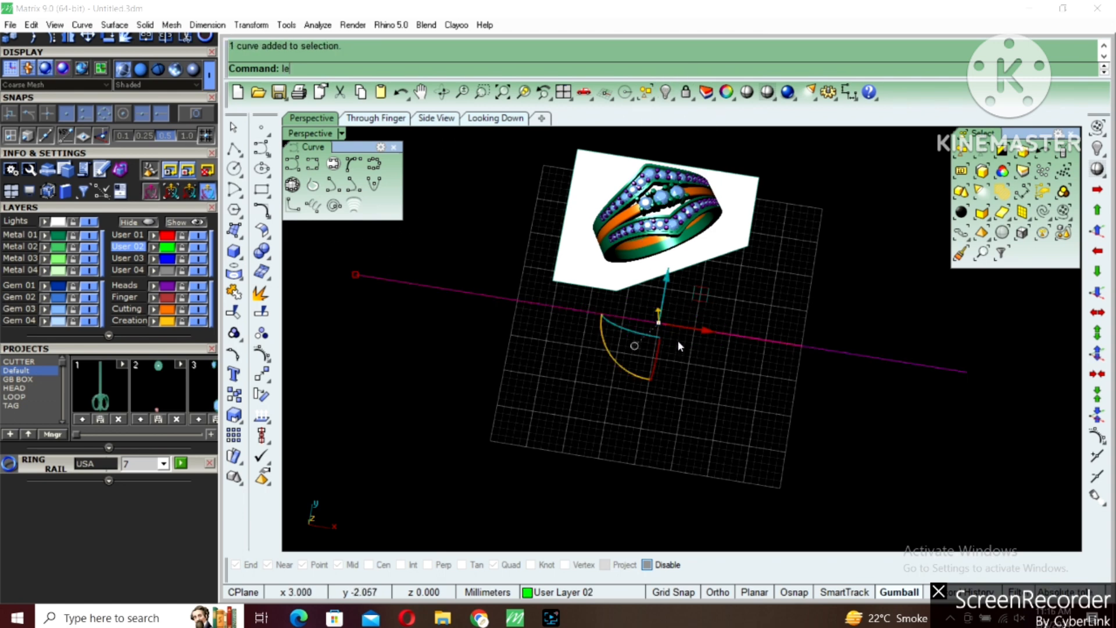
text(le)
key(Return)
text(d: Divide)
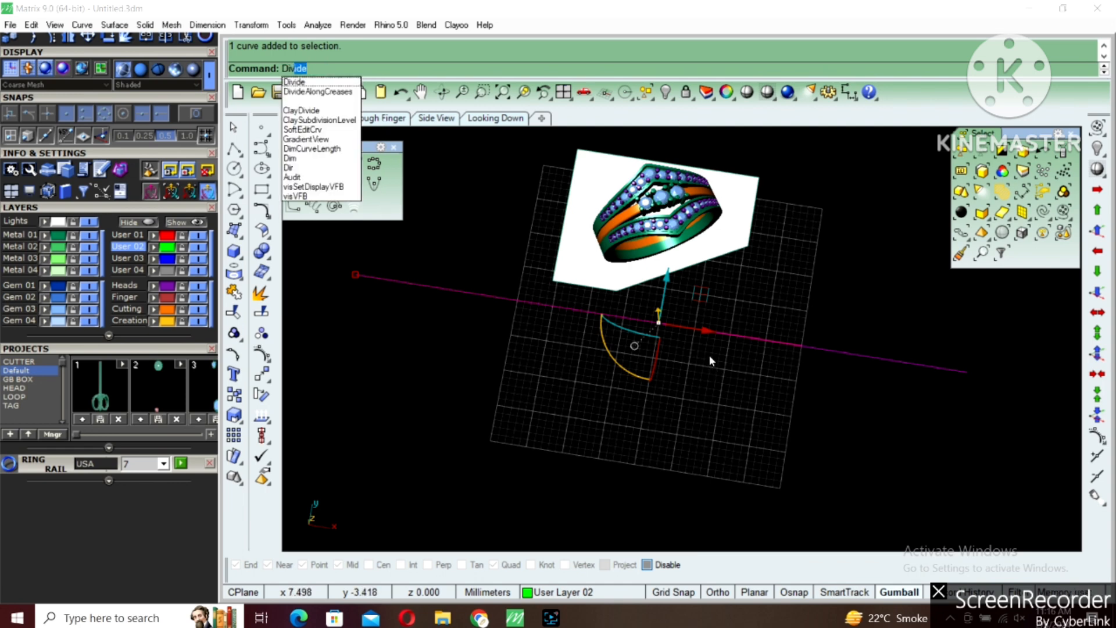
key(Return)
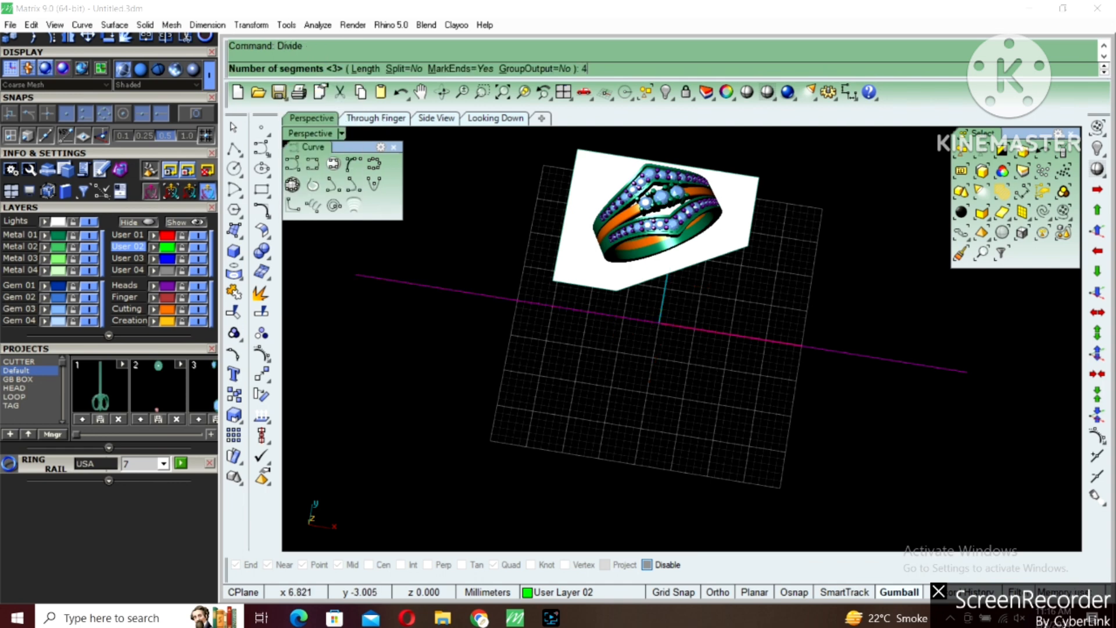
text(4)
key(Return)
click(703, 351)
Move the reference picture in the Looking Down view from the middle stone's centre to the origin (0).
click(495, 118)
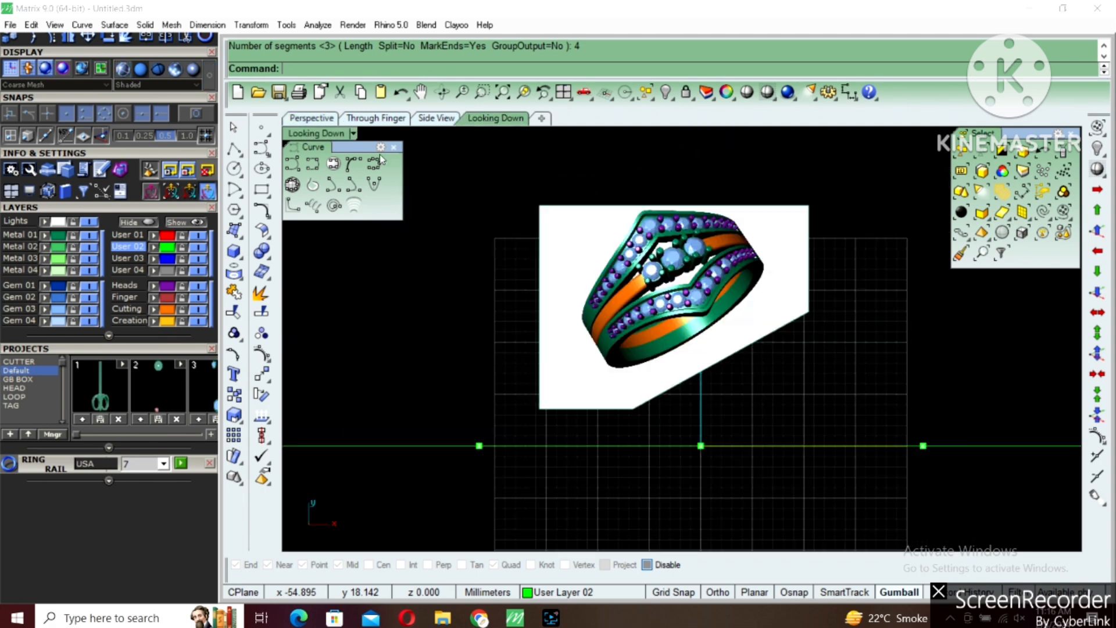
scroll(619, 285, down, 2)
click(666, 275)
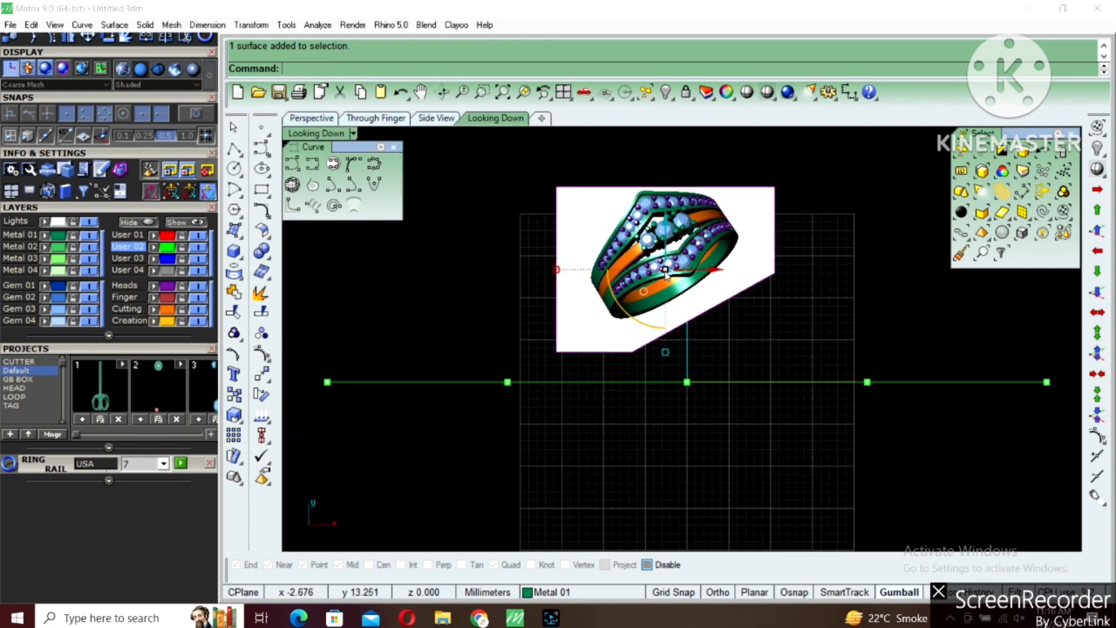
scroll(660, 275, up, 4)
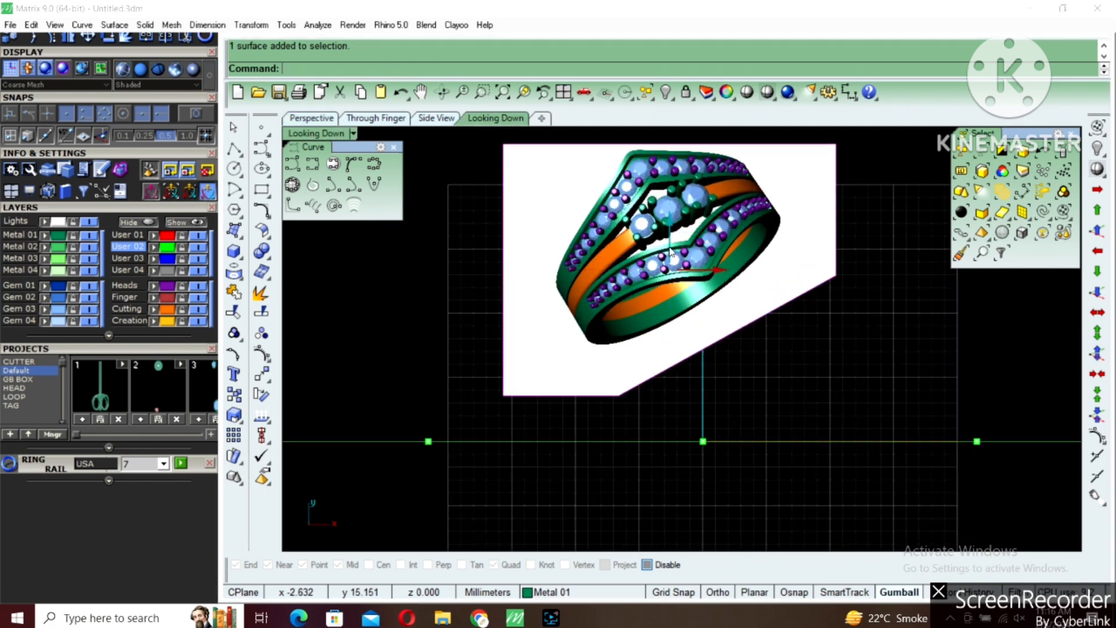
scroll(685, 214, up, 1)
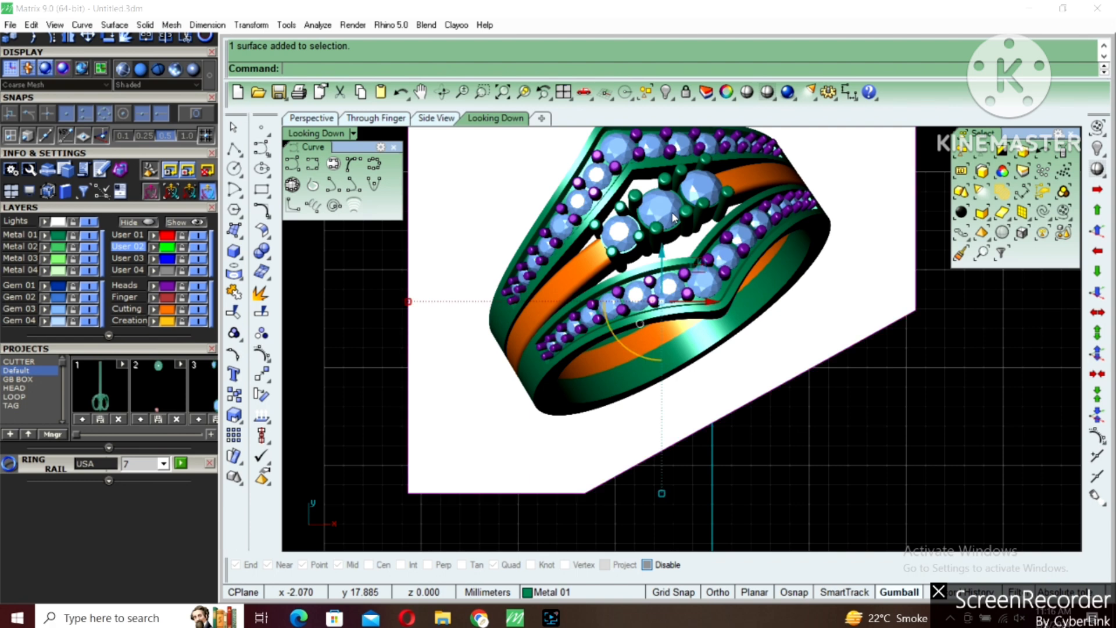
text(m)
key(Return)
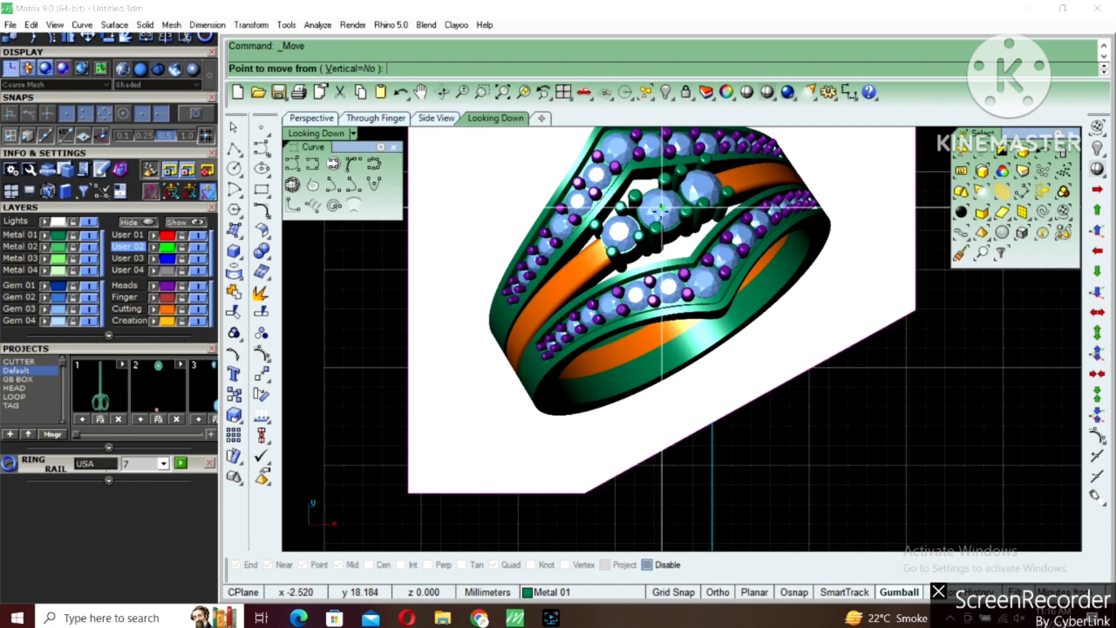
click(662, 208)
text(0)
key(Return)
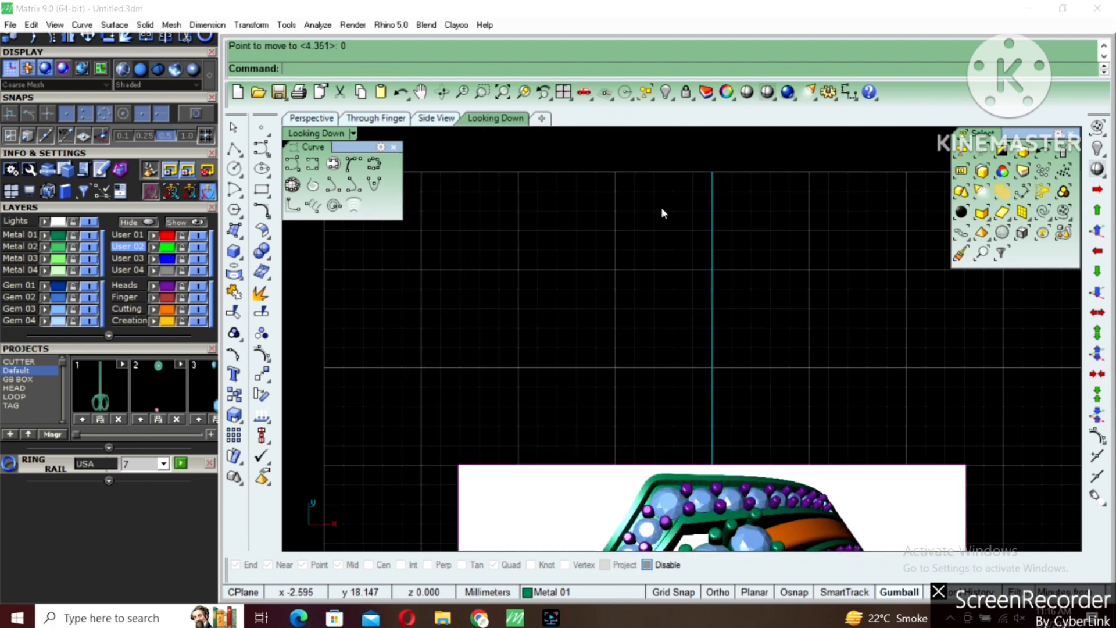
Rotate the reference picture about the origin by about 30 degrees clockwise to level the ring and its three centre stones.
scroll(663, 244, down, 3)
scroll(669, 302, up, 3)
text(r)
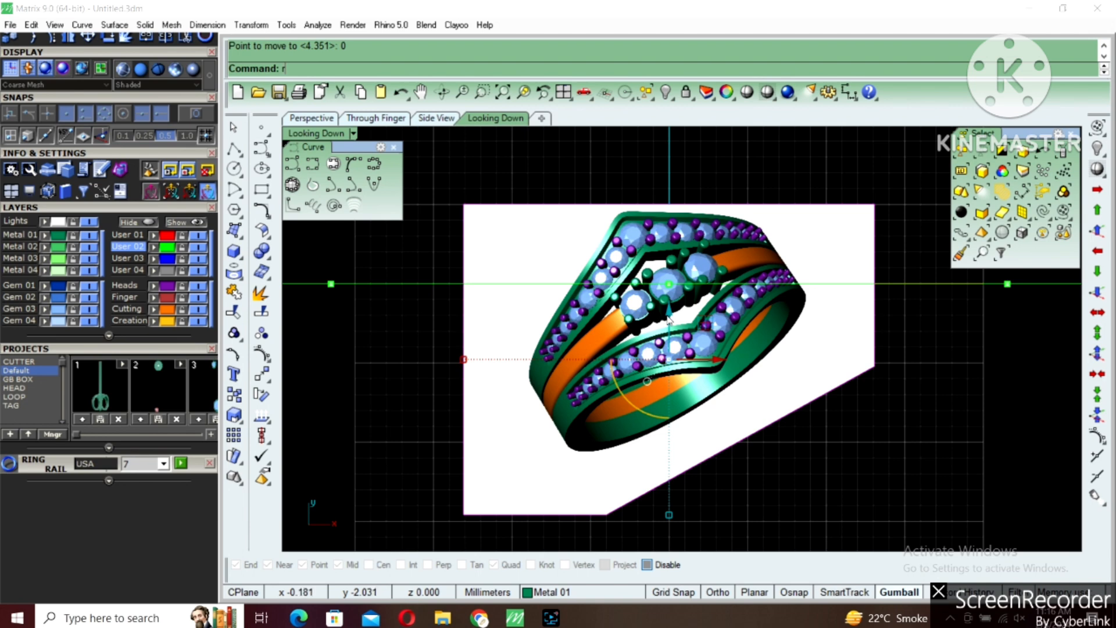
key(Return)
text(0)
key(Return)
click(782, 248)
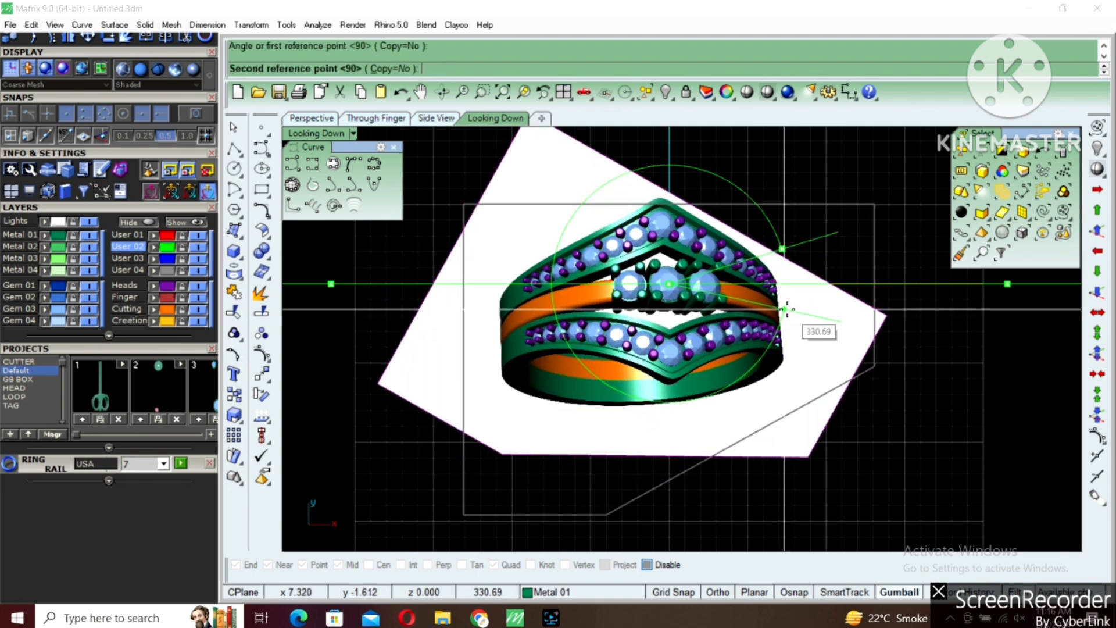
click(790, 314)
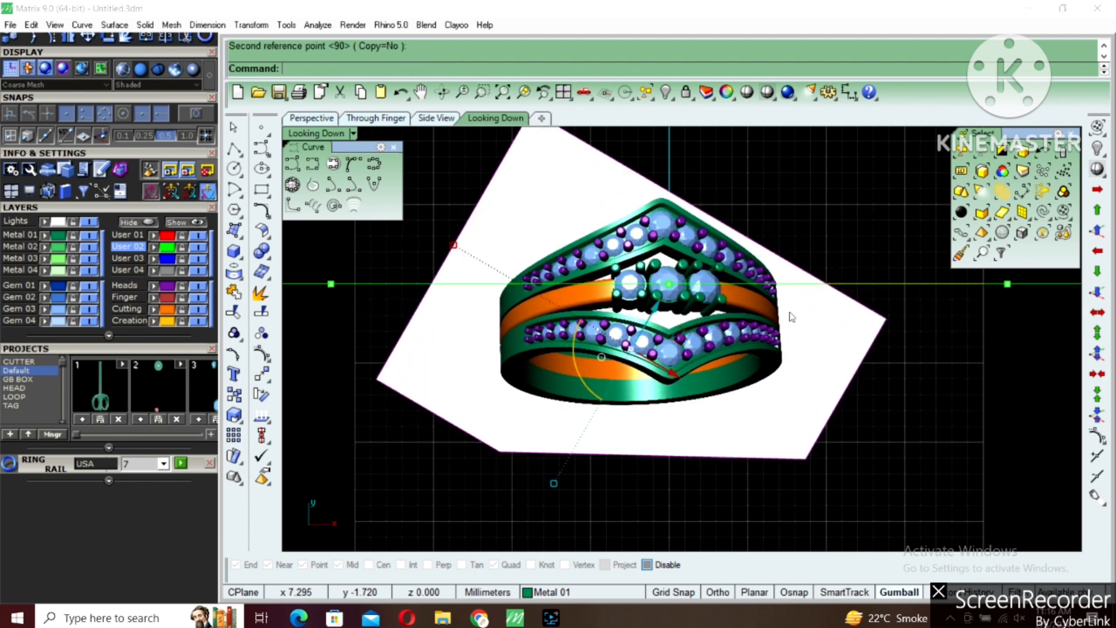
Nudge the reference picture slightly sideways to fine-tune the middle stone's position over the origin.
scroll(743, 267, up, 4)
text(m)
key(Return)
click(772, 248)
shift+click(779, 248)
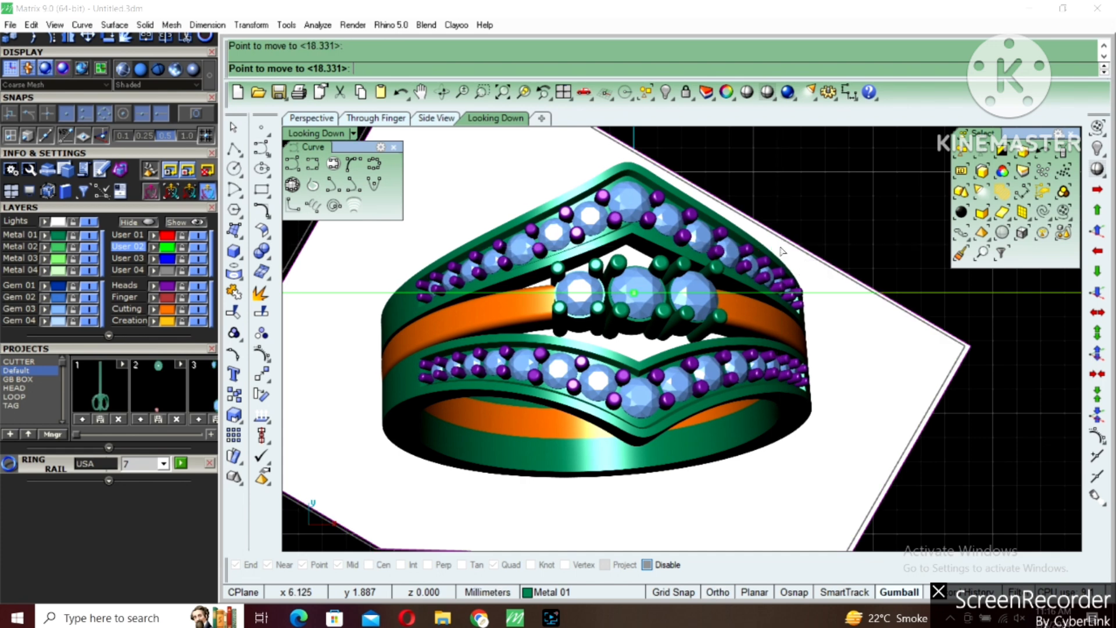
Show the hidden finger rail and outer ring curve again.
scroll(786, 267, down, 6)
key(ctrl+shift+h)
key(Escape)
key(Escape)
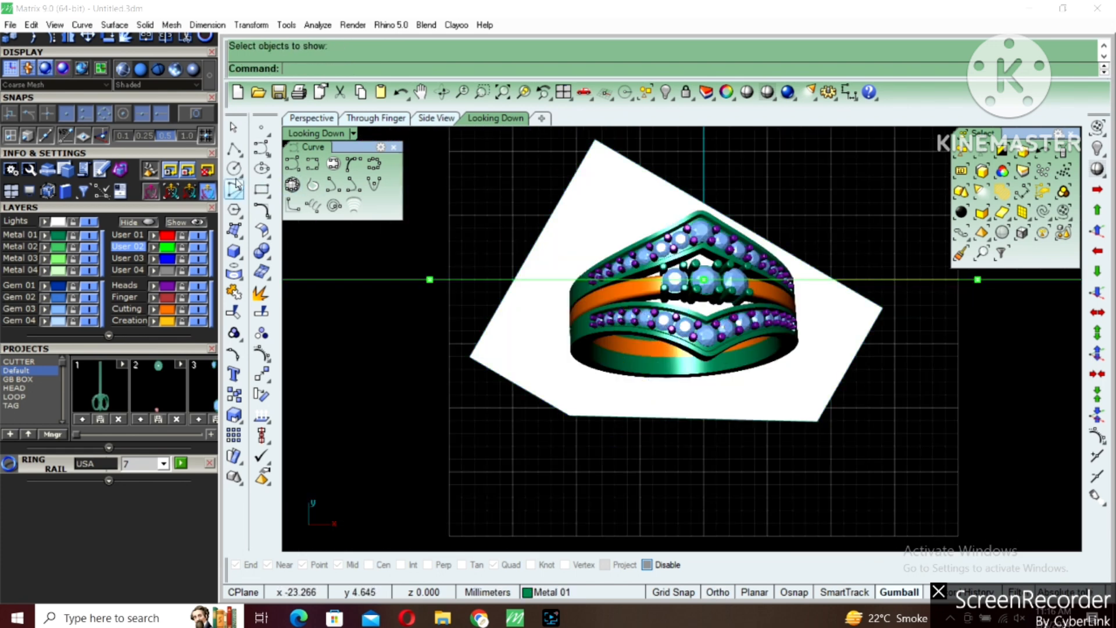
key(ctrl+shift+h)
key(Escape)
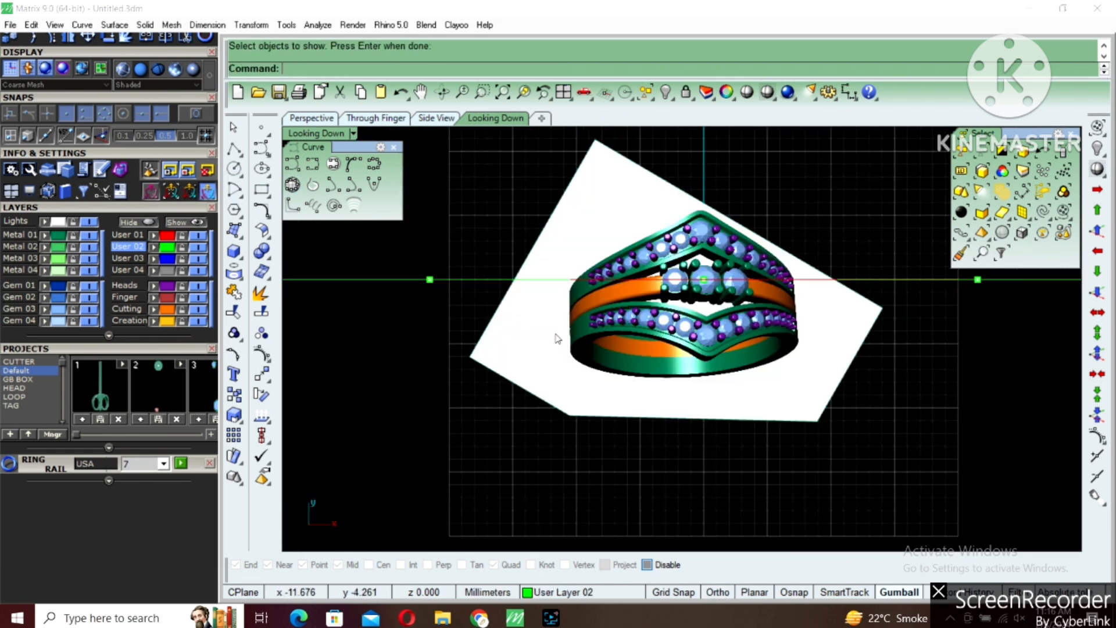
Measure the outer ring curve's width between its side quadrants in the Through Finger view with an aligned dimension.
double_click(297, 133)
text(d)
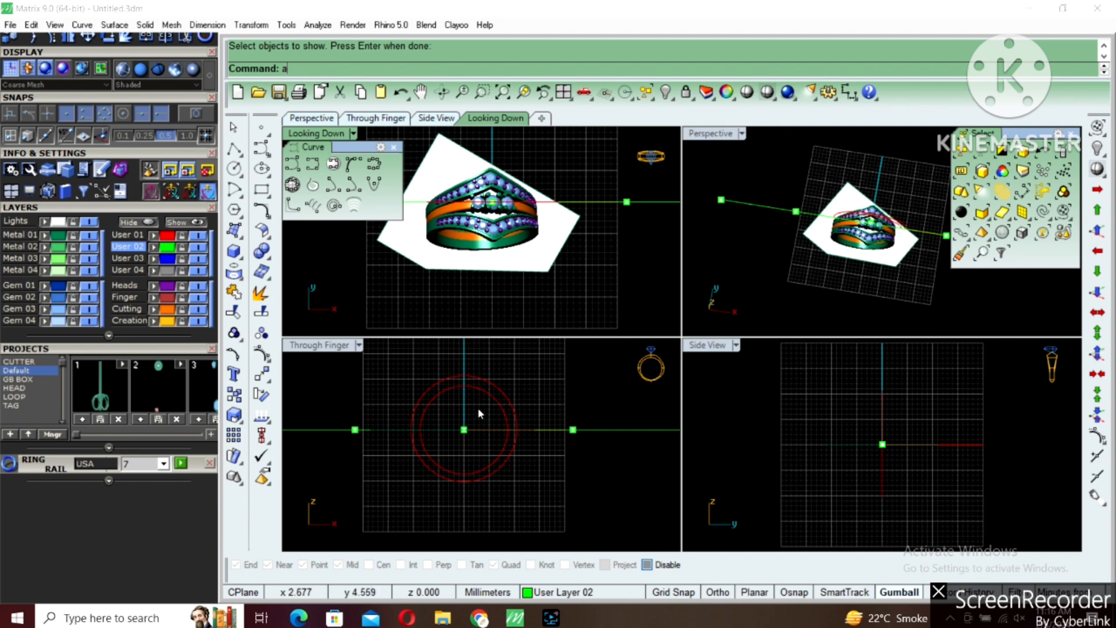
key(Return)
scroll(510, 427, up, 4)
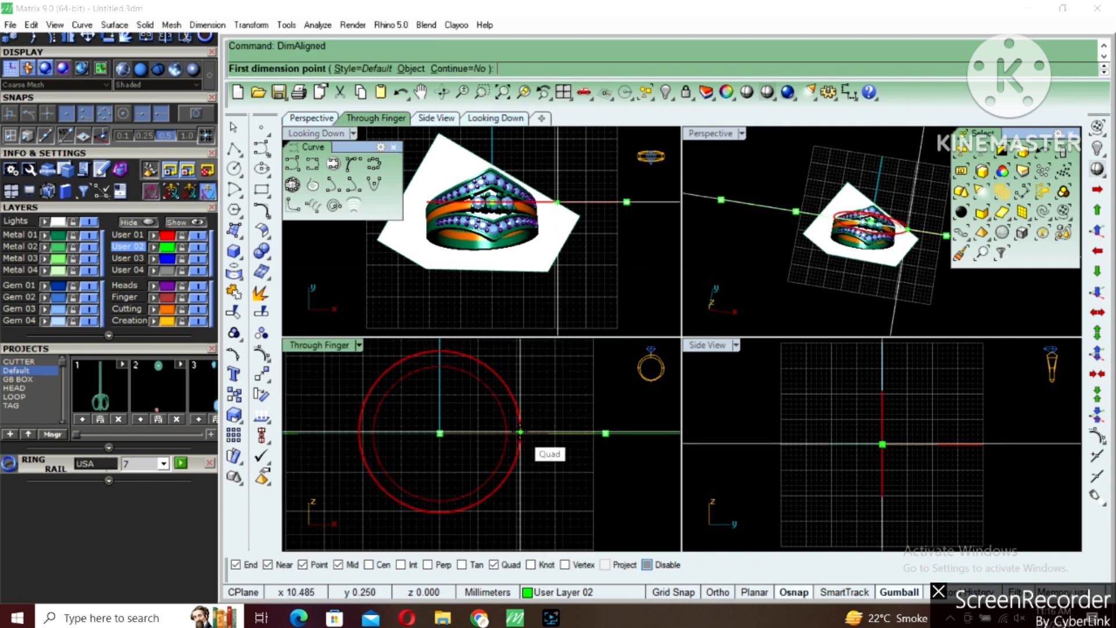
click(520, 432)
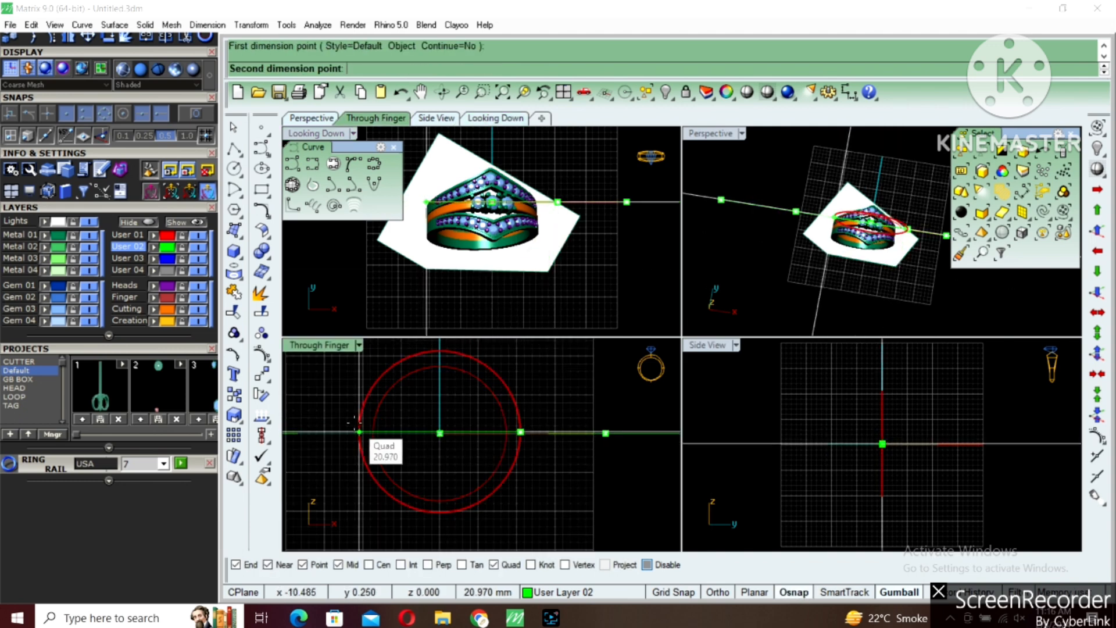
click(357, 430)
click(372, 407)
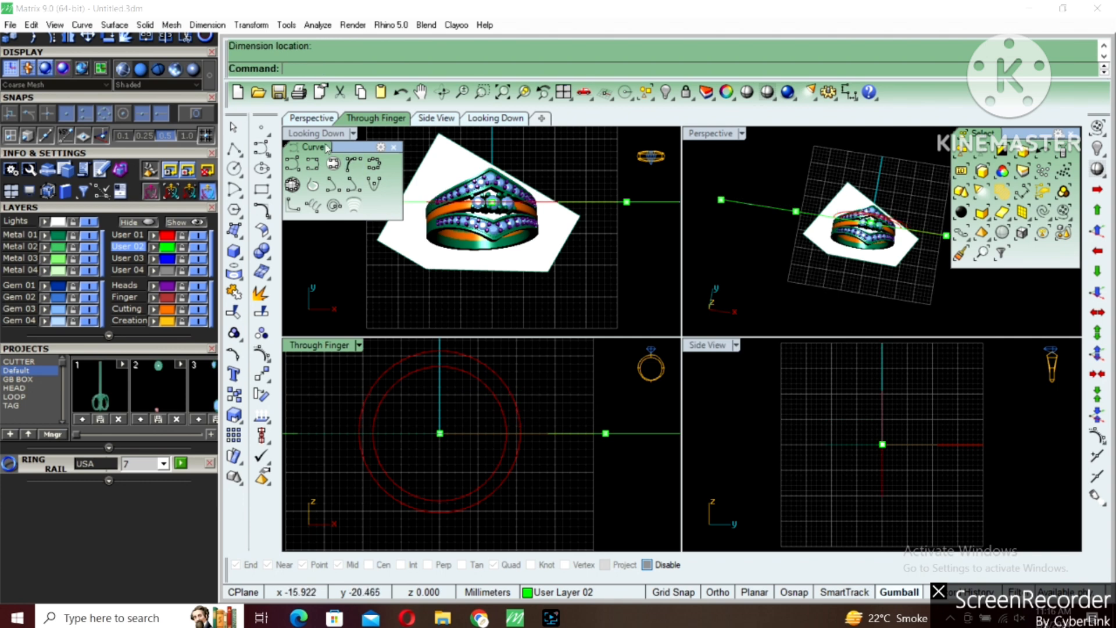
Hide the ring curves, the divided line and its point markers in the Looking Down view, leaving only the reference picture displayed.
double_click(310, 133)
click(609, 368)
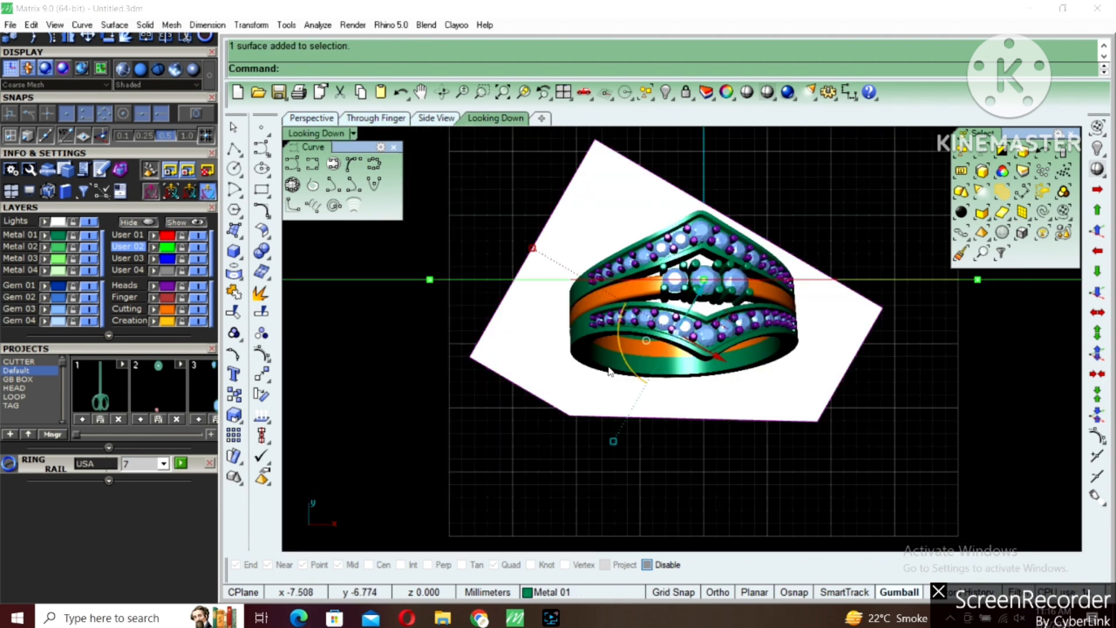
text(de)
key(Return)
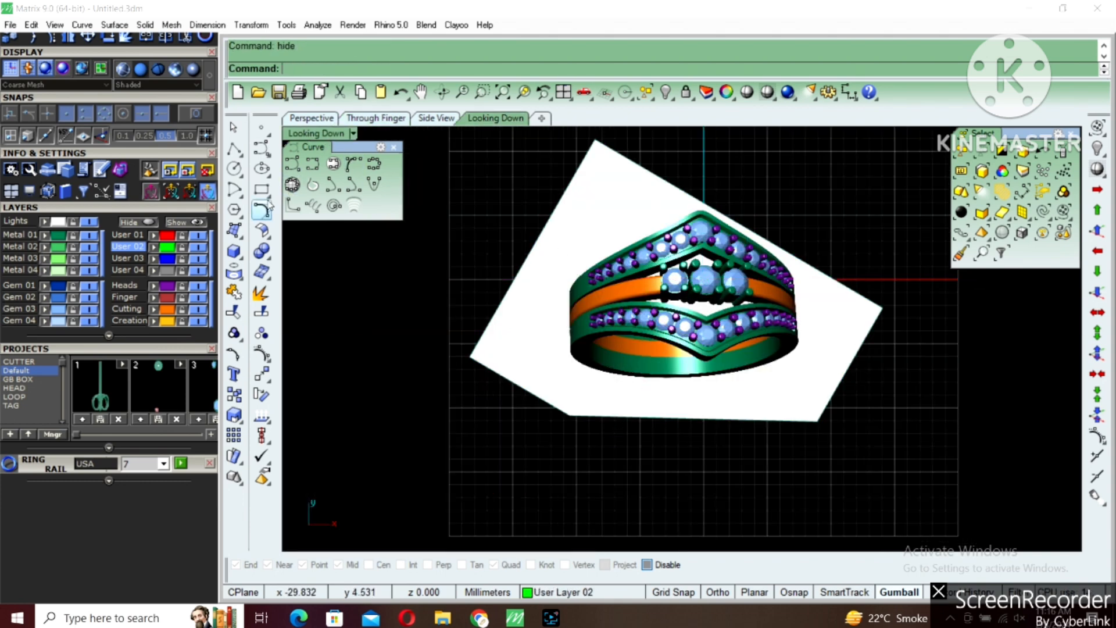
Draw a 21 mm square centred on the origin over the reference picture and delete it.
click(271, 200)
click(305, 197)
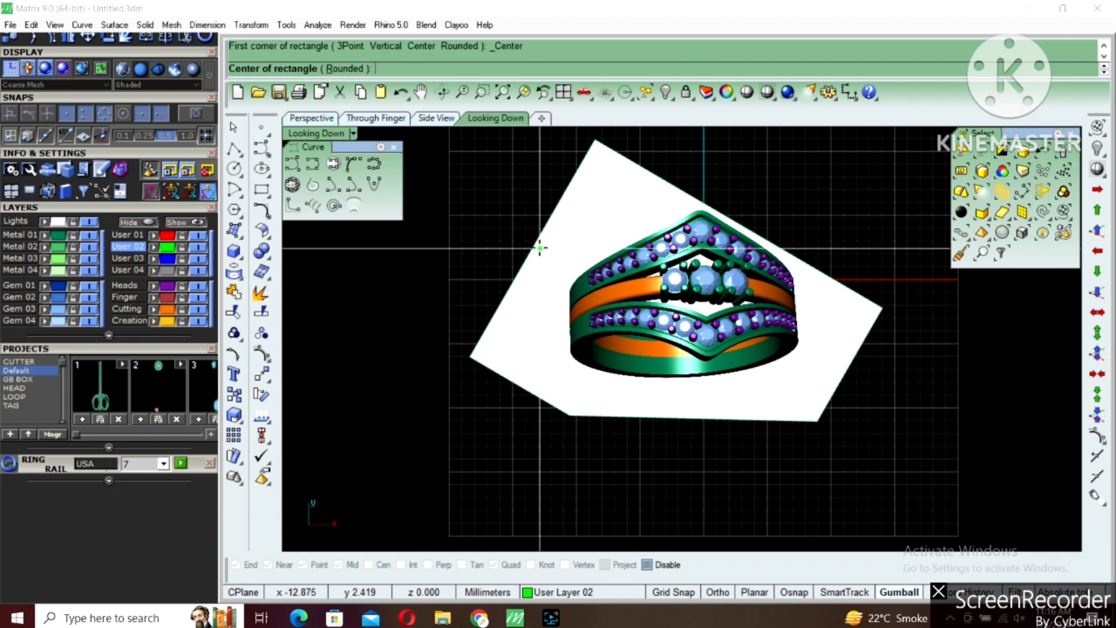
text(0)
key(Return)
text(21)
key(Return)
key(Return)
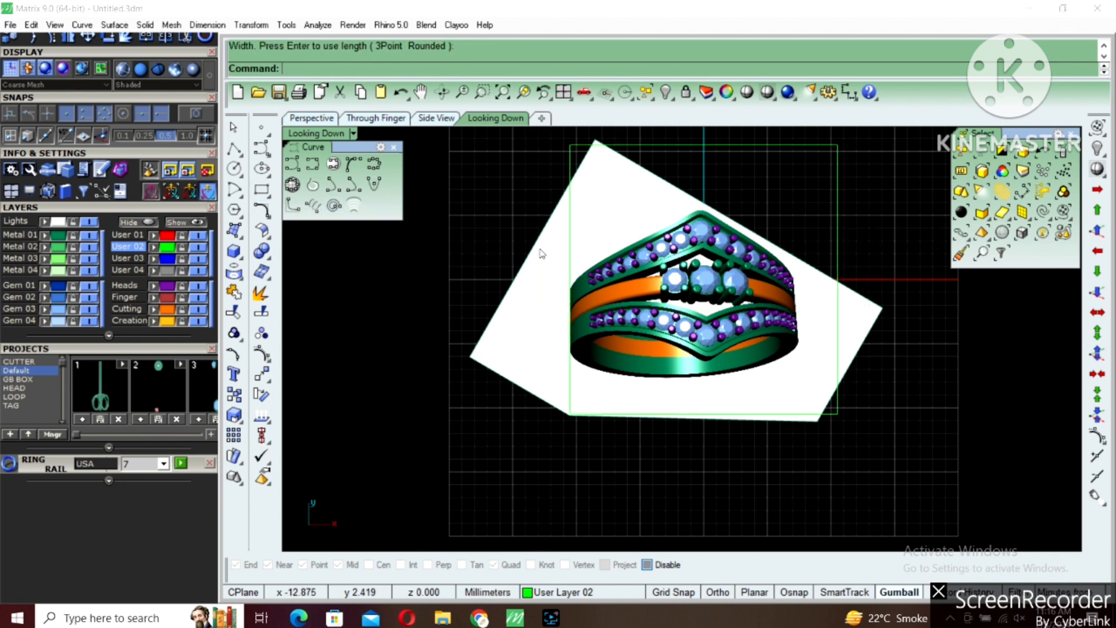
click(626, 291)
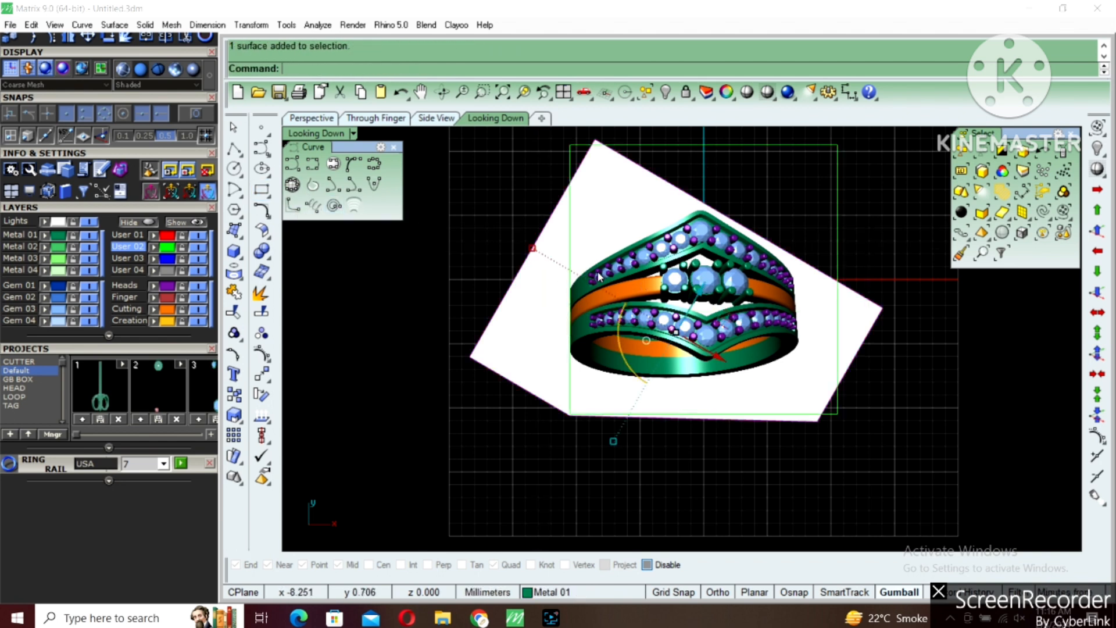
key(Delete)
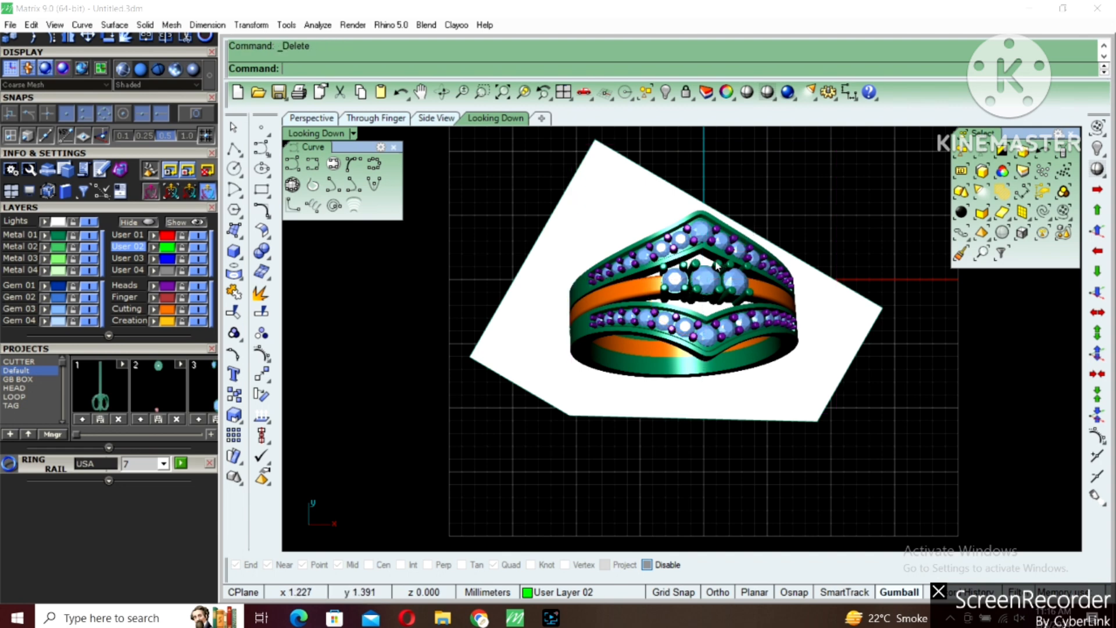
Show the hidden horizontal line and its division point markers again, keeping the ring curves hidden.
right_drag(704, 277, 699, 311)
text(ss)
key(Return)
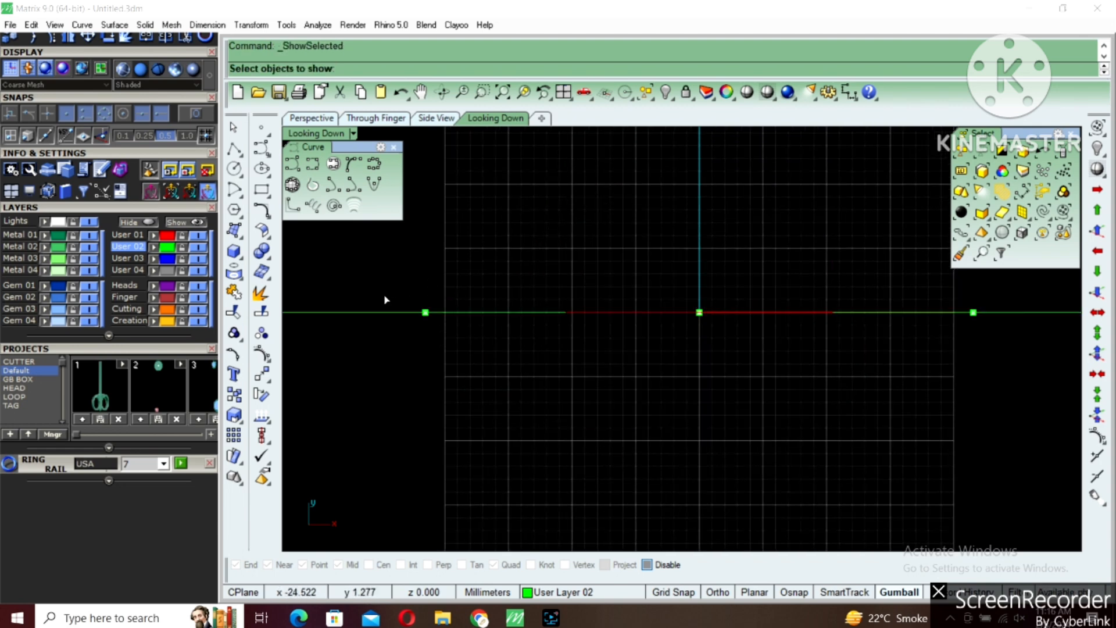
scroll(401, 327, down, 3)
drag(378, 327, 323, 303)
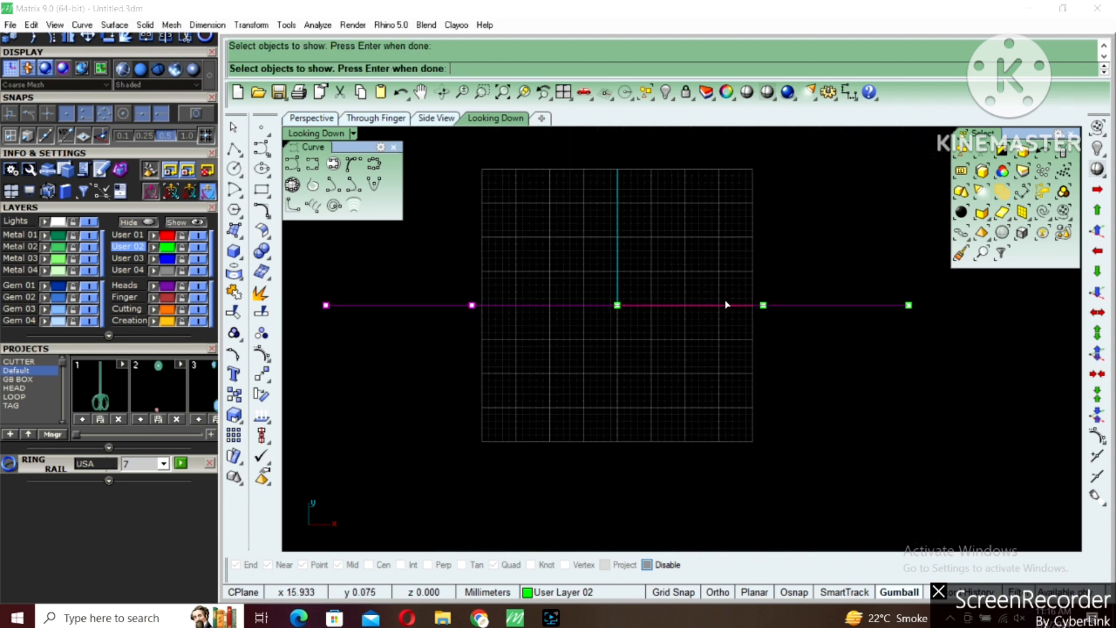
key(Return)
Measure the middle stone's diameter vertically on the reference picture with an aligned dimension.
scroll(655, 349, up, 3)
text(a)
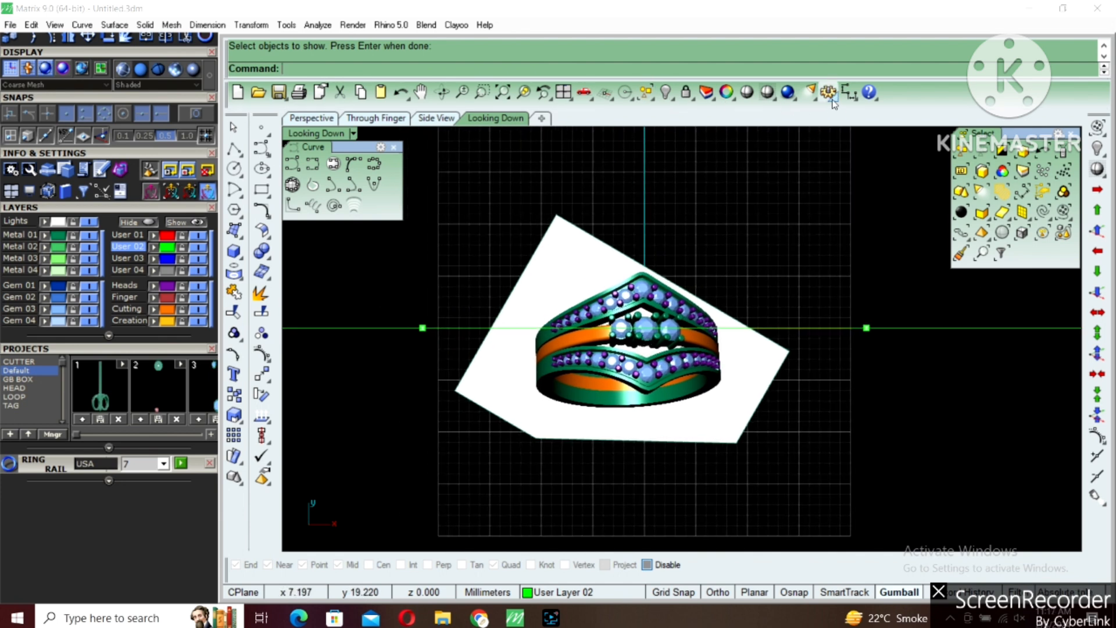
key(BackSpace)
click(848, 94)
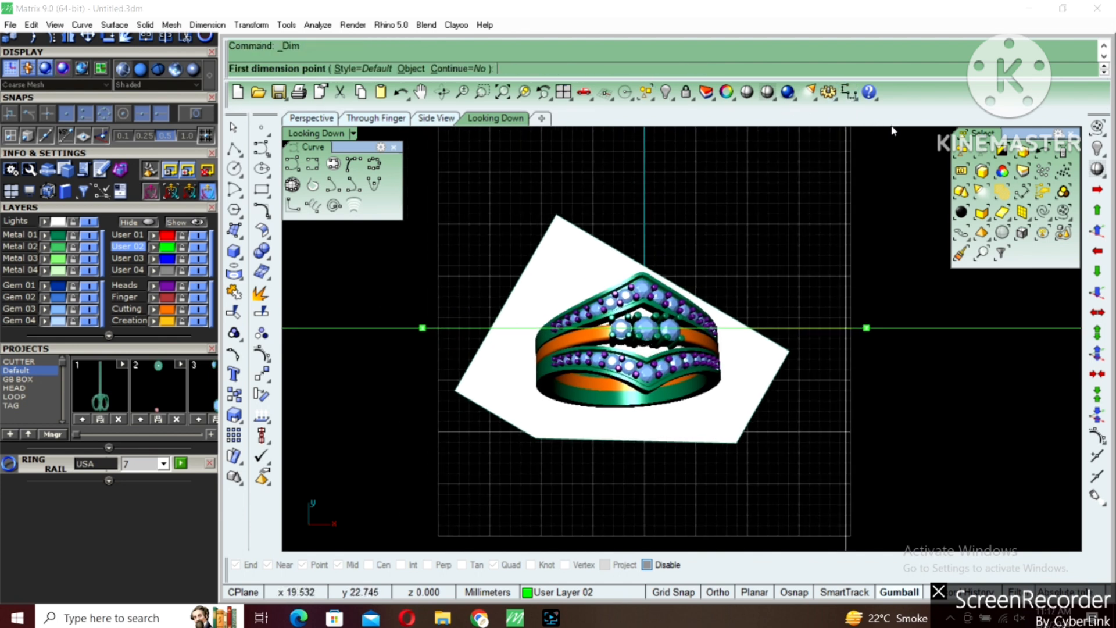
click(856, 96)
click(914, 121)
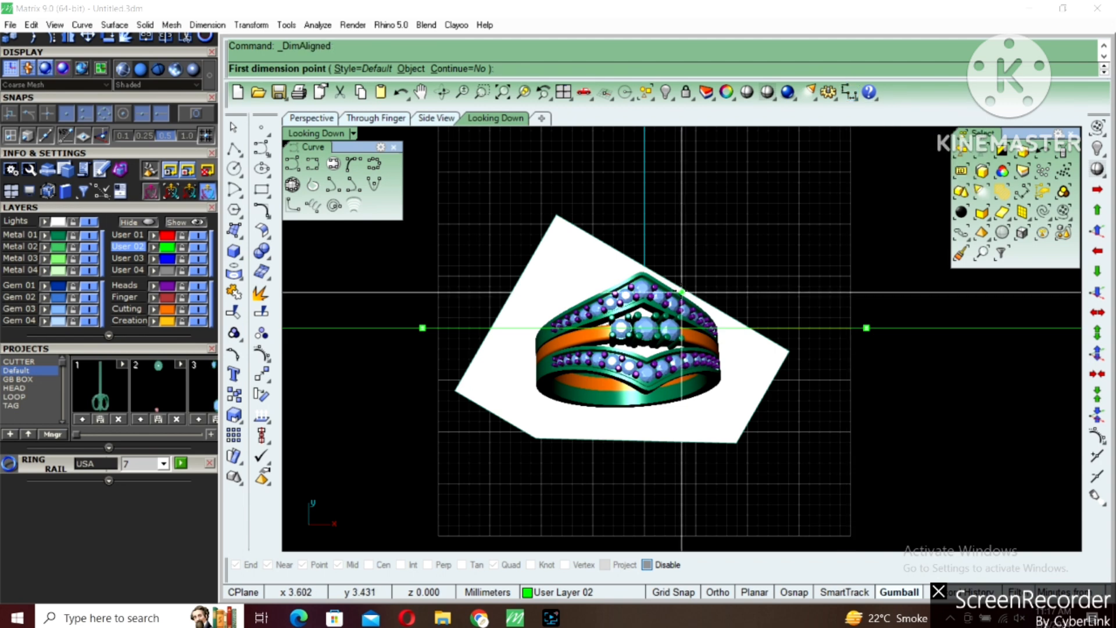
scroll(660, 330, up, 10)
click(660, 330)
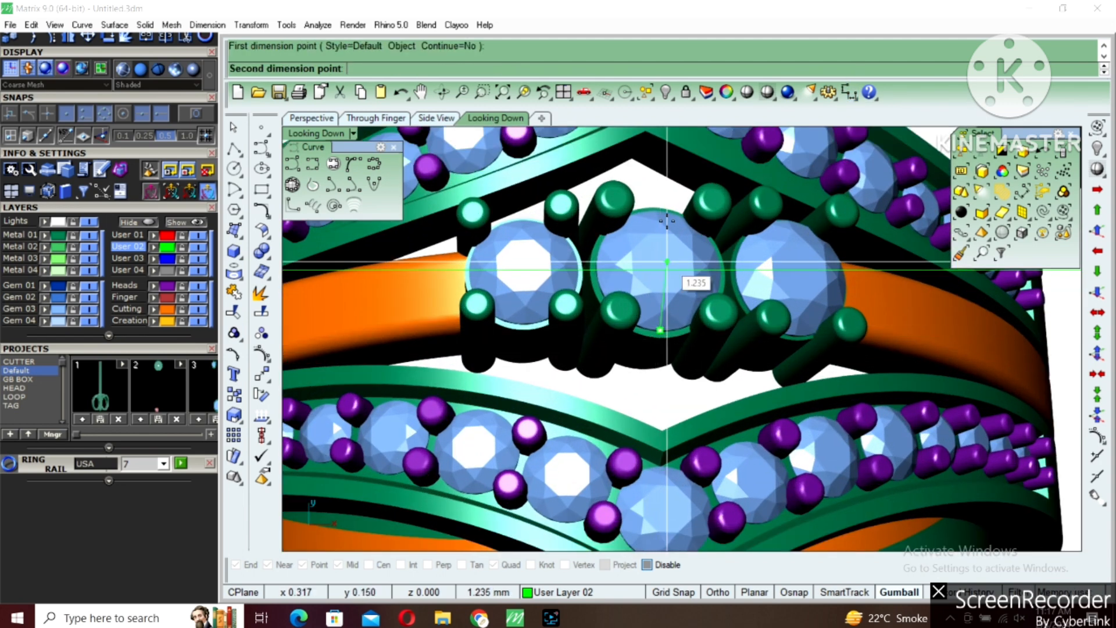
click(667, 212)
key(Escape)
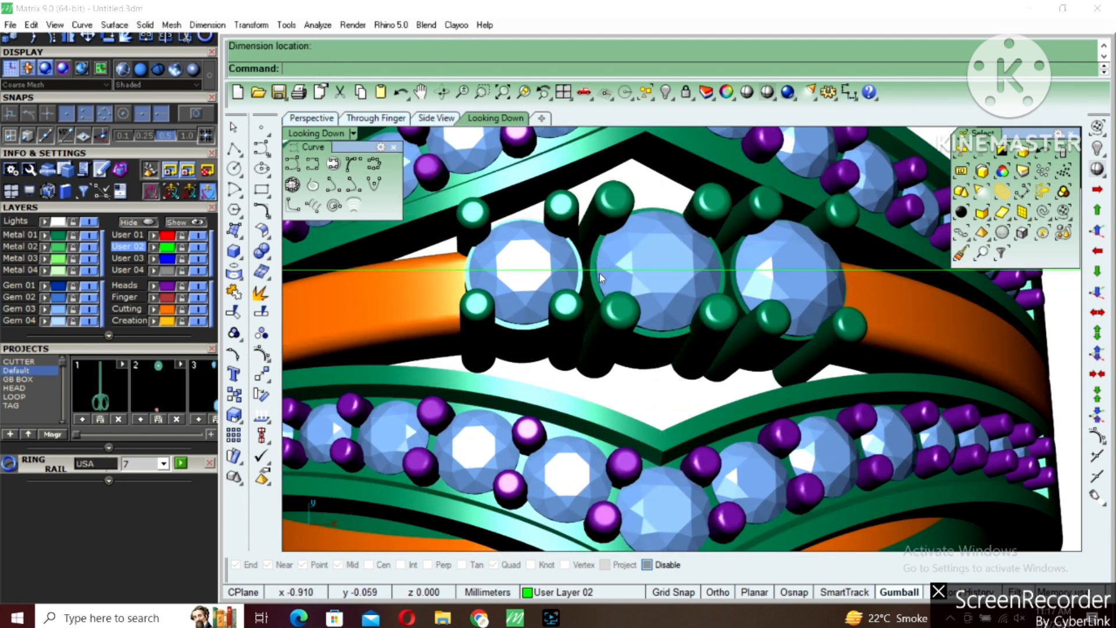
Measure the width of the stone on the left of the middle stone with Ortho on.
right_click(587, 268)
click(576, 268)
key(F8)
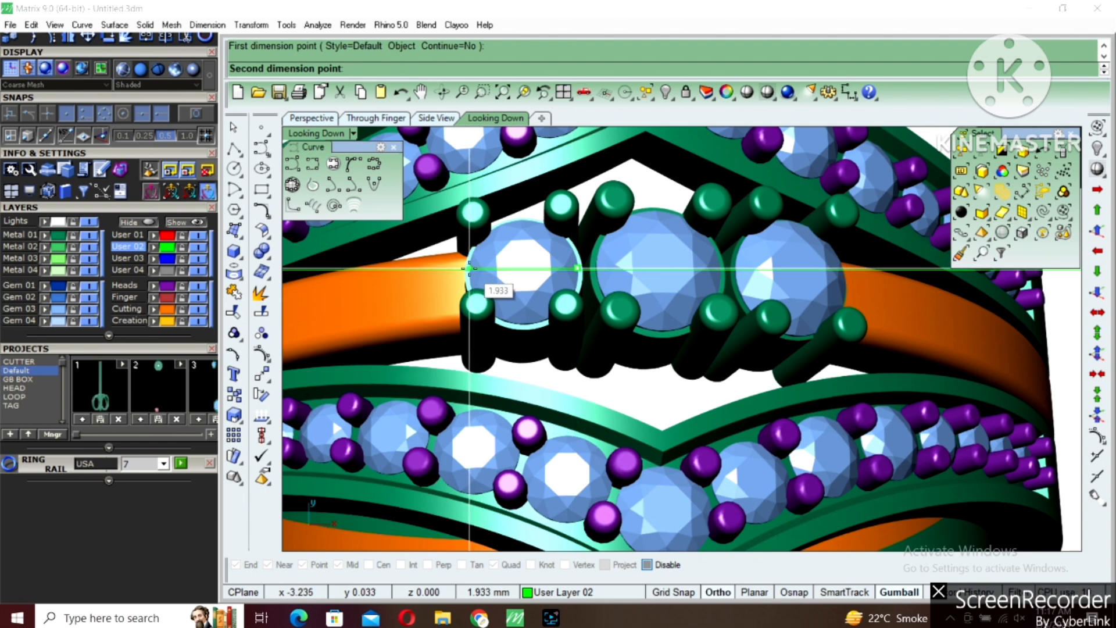
shift+click(470, 268)
scroll(572, 302, down, 10)
scroll(600, 294, up, 6)
key(Escape)
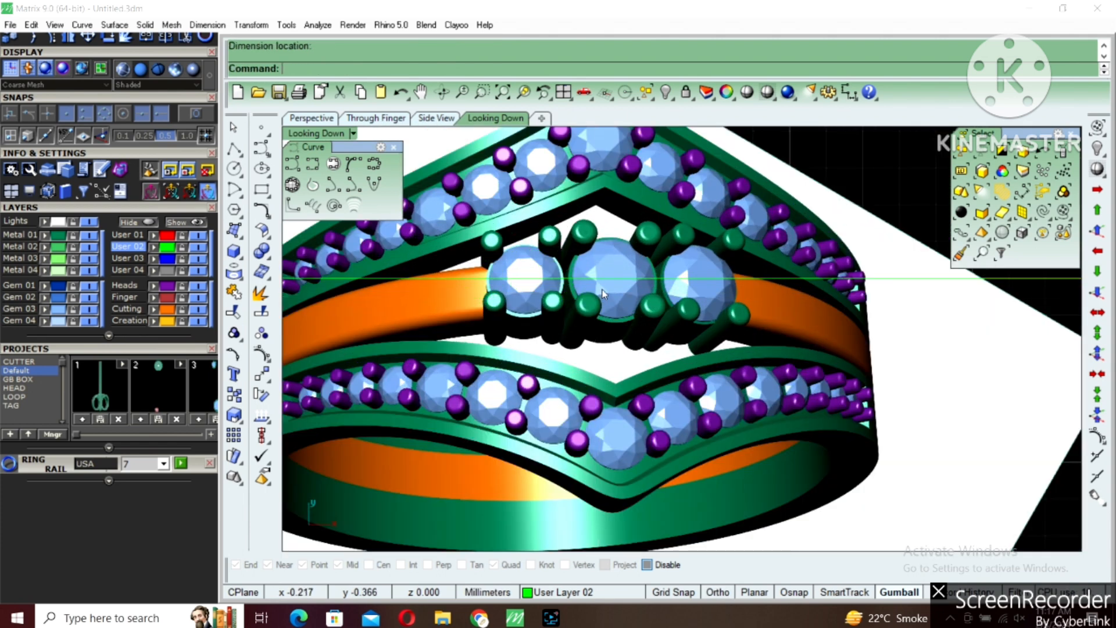
Turn off the Metal 02 layer and move the reference picture onto it.
scroll(602, 294, down, 8)
click(87, 248)
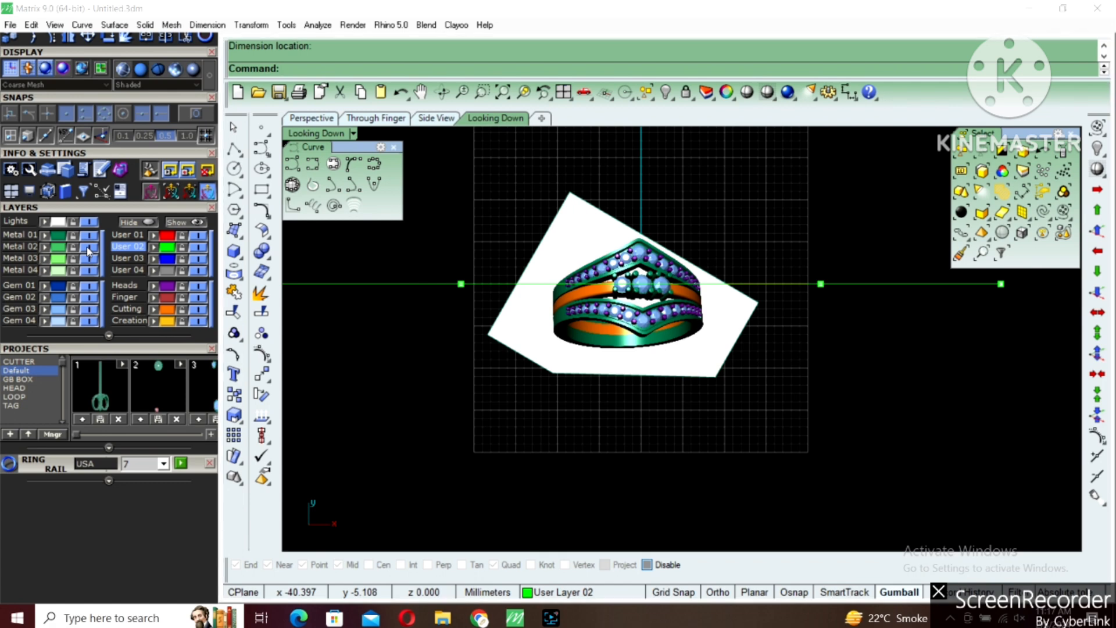
click(545, 315)
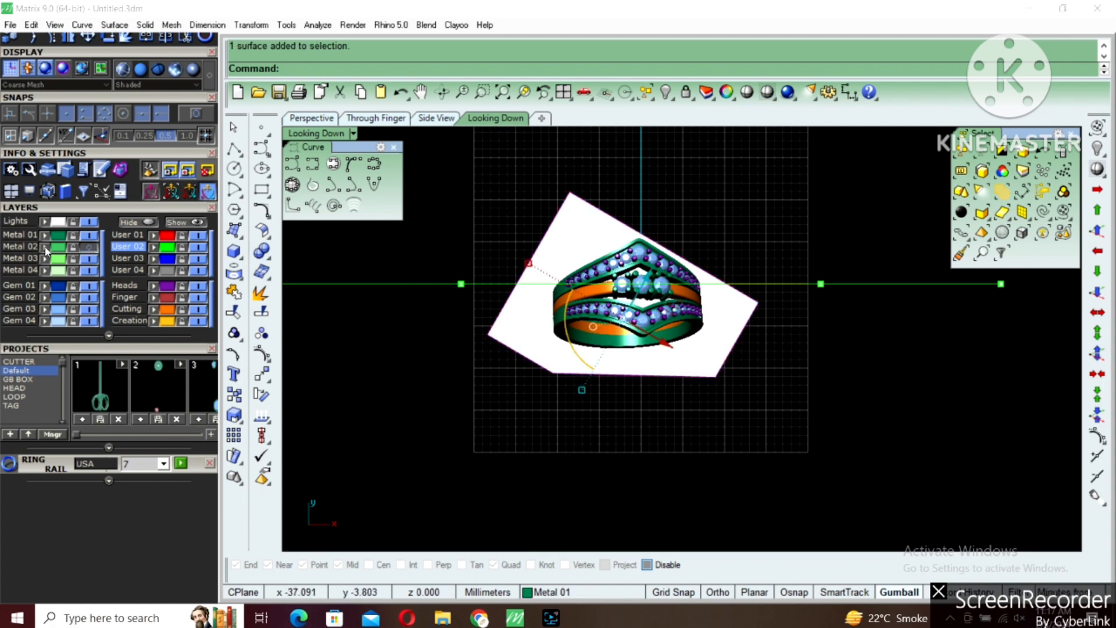
click(46, 248)
Draw a circle 2.3 mm in diameter centred on the origin in the Looking Down view.
scroll(616, 289, up, 6)
right_drag(614, 287, 609, 325)
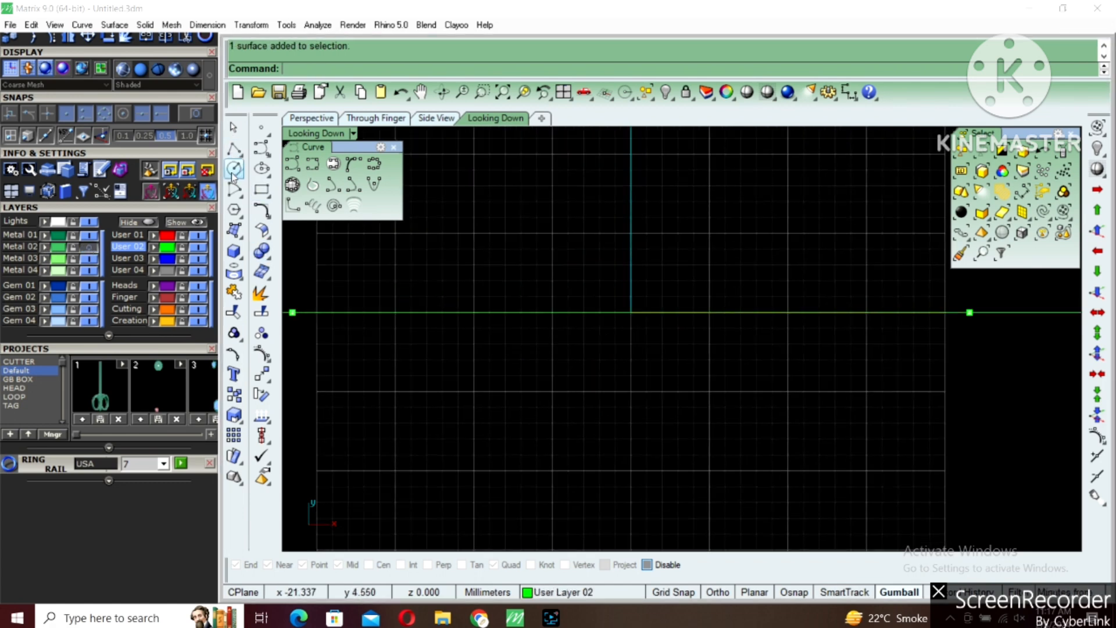
click(233, 169)
text(0)
key(Return)
text(2)
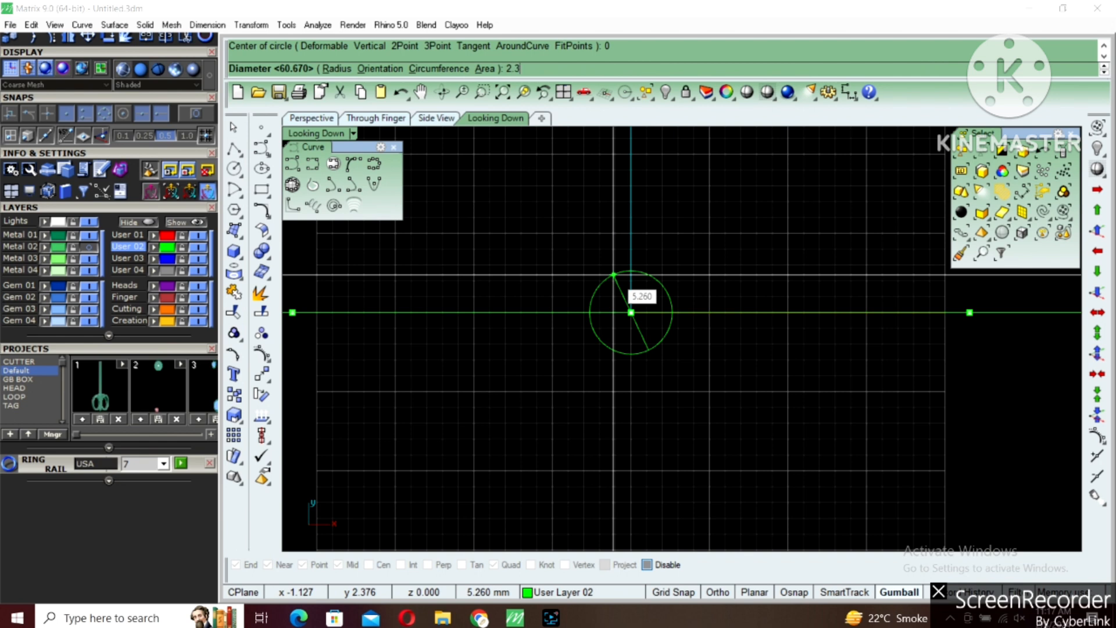
text(.3)
key(Return)
Offset the 2.3 mm circle outward by 0.1 mm.
scroll(469, 203, up, 1)
click(680, 326)
scroll(671, 313, up, 1)
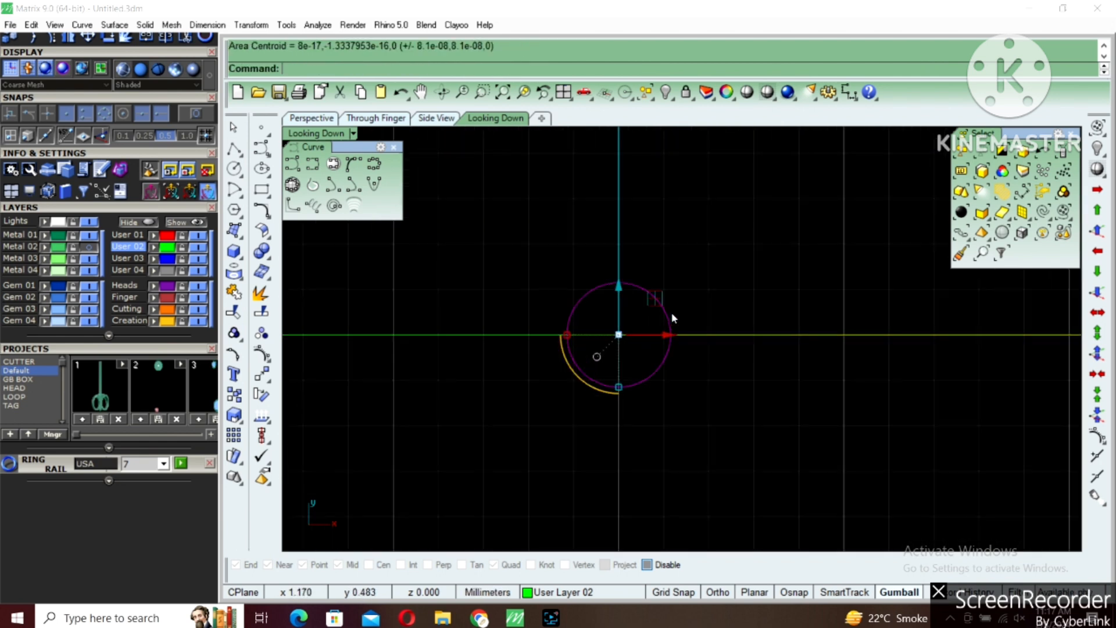
scroll(671, 314, up, 2)
text(o)
key(Return)
text(.1)
key(Return)
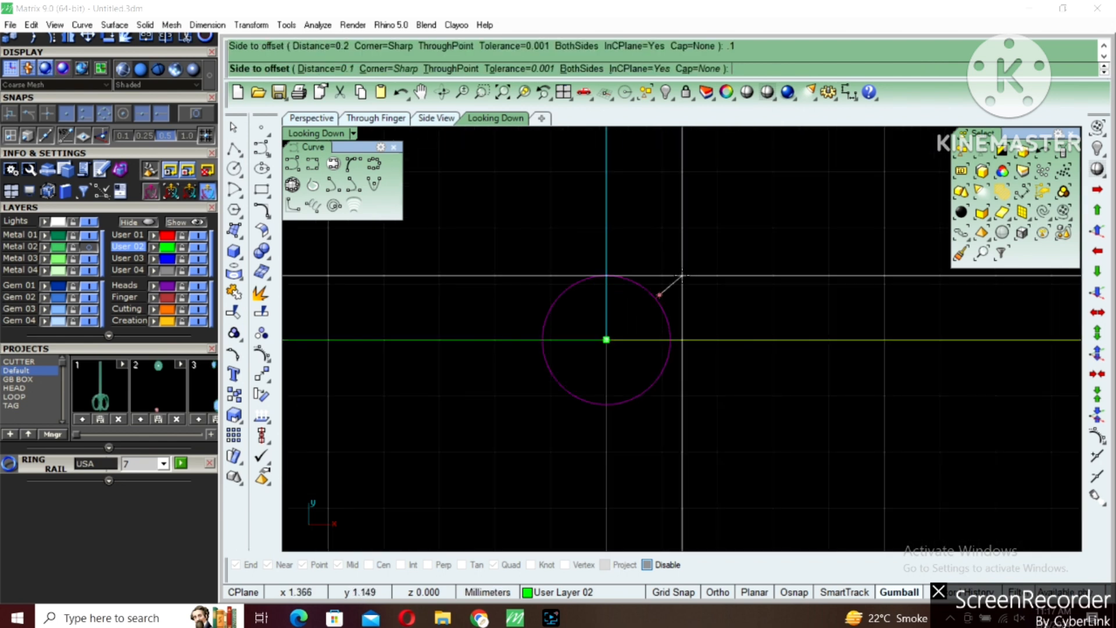
click(682, 275)
Offset the outer circle inward to create a small concentric circle for the tube's hole.
scroll(664, 294, up, 2)
key(Return)
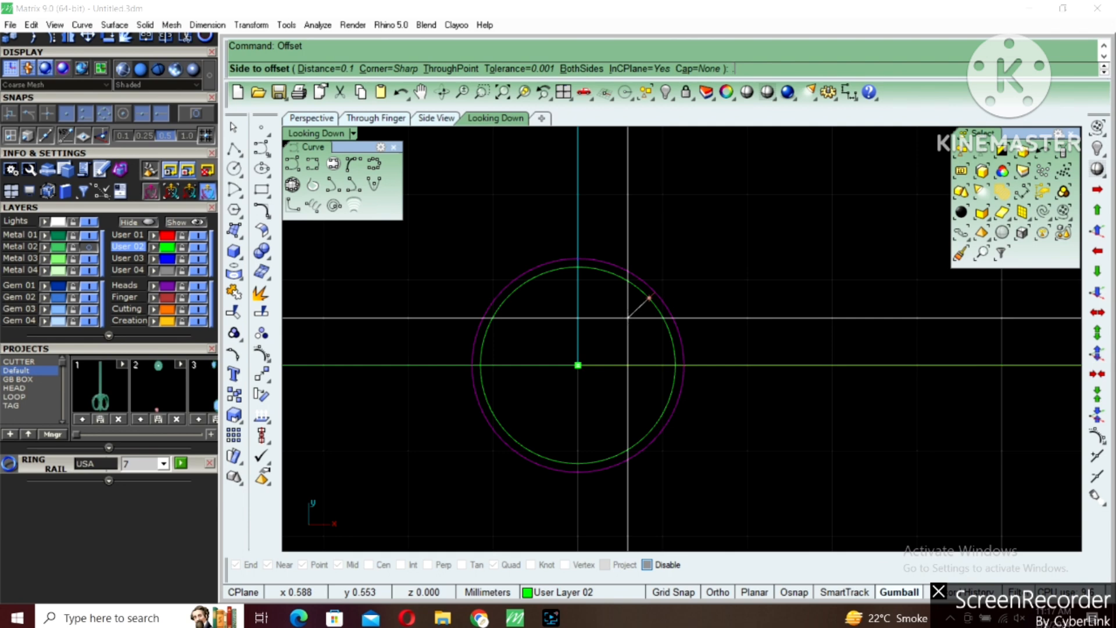
key(Return)
click(618, 330)
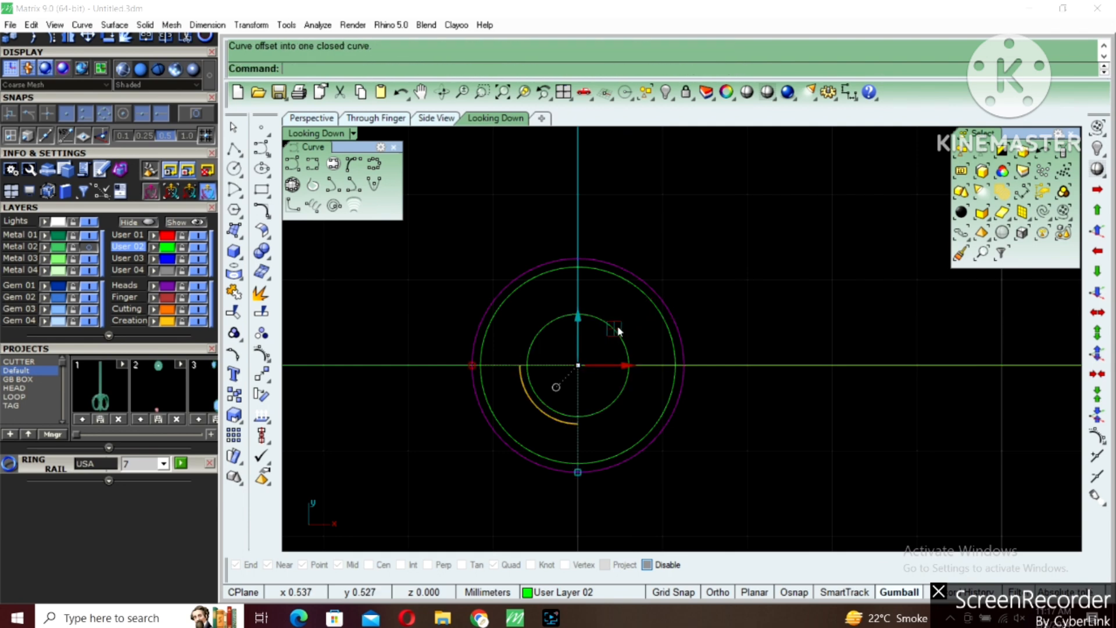
Extrude the outermost and innermost circles together -3 mm to one side as a solid tube.
shift+click(621, 347)
double_click(329, 134)
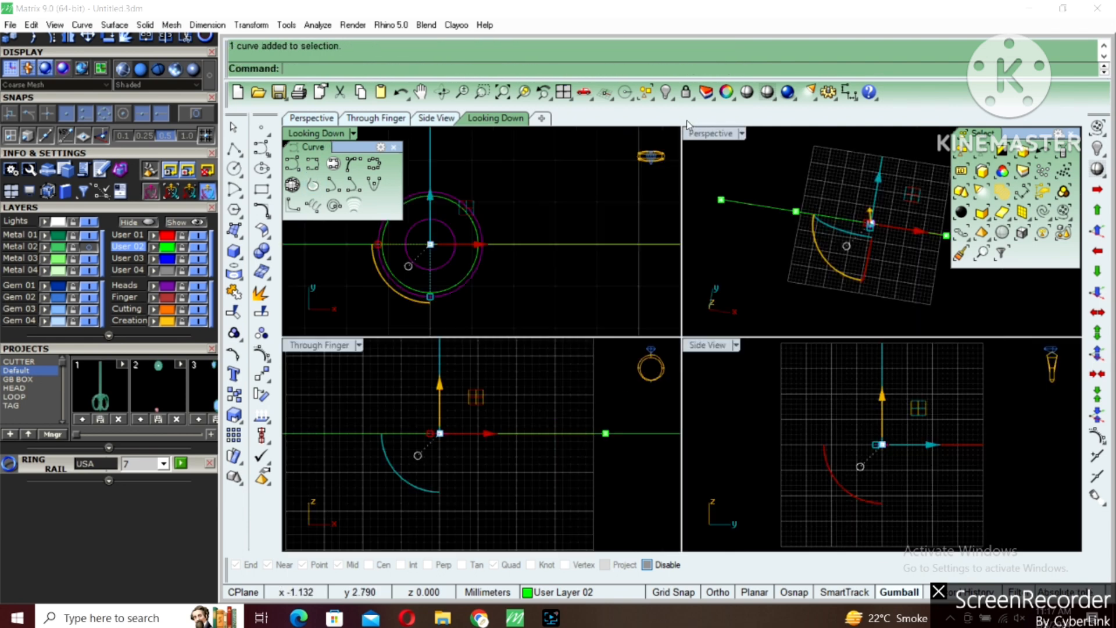
double_click(705, 135)
right_drag(723, 308, 625, 332)
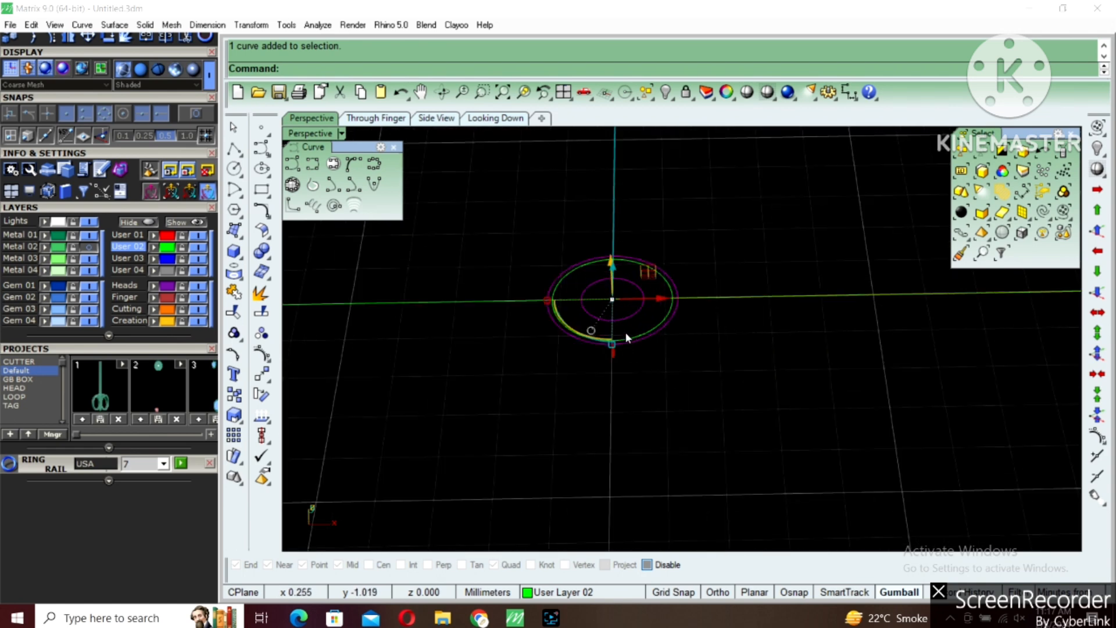
scroll(647, 266, up, 2)
text(e)
key(Return)
text(b)
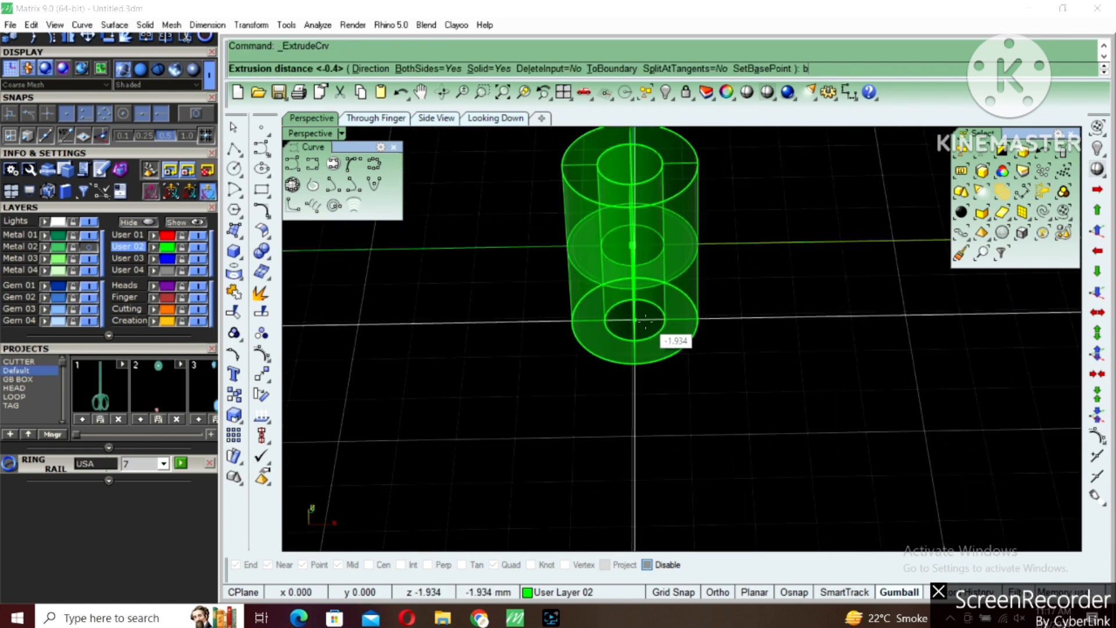
key(Return)
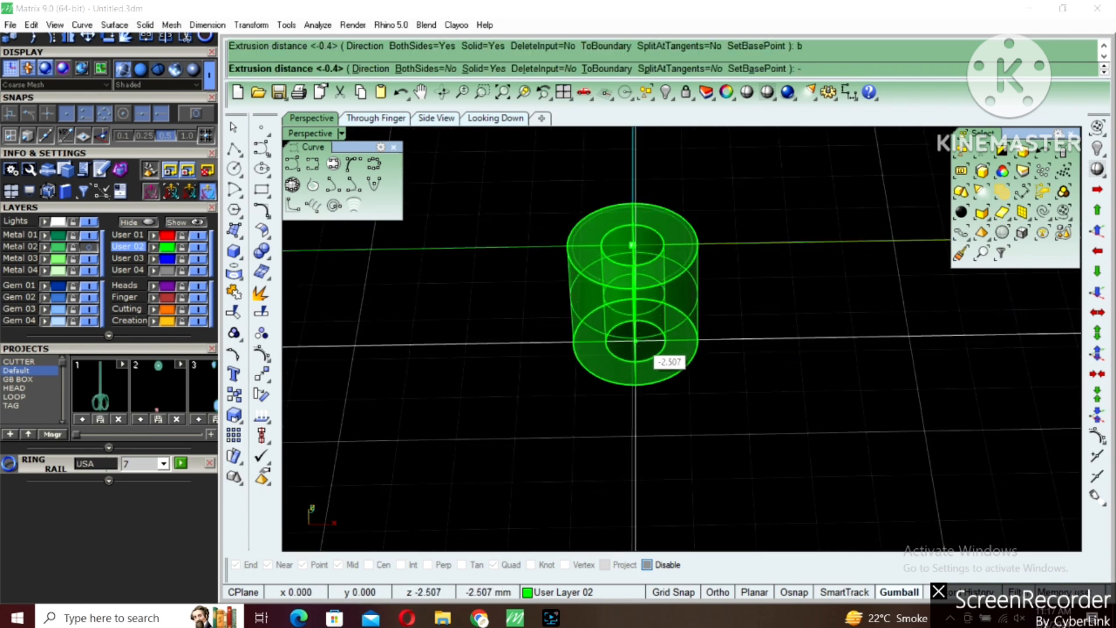
text(-3)
key(Return)
right_drag(634, 294, 634, 330)
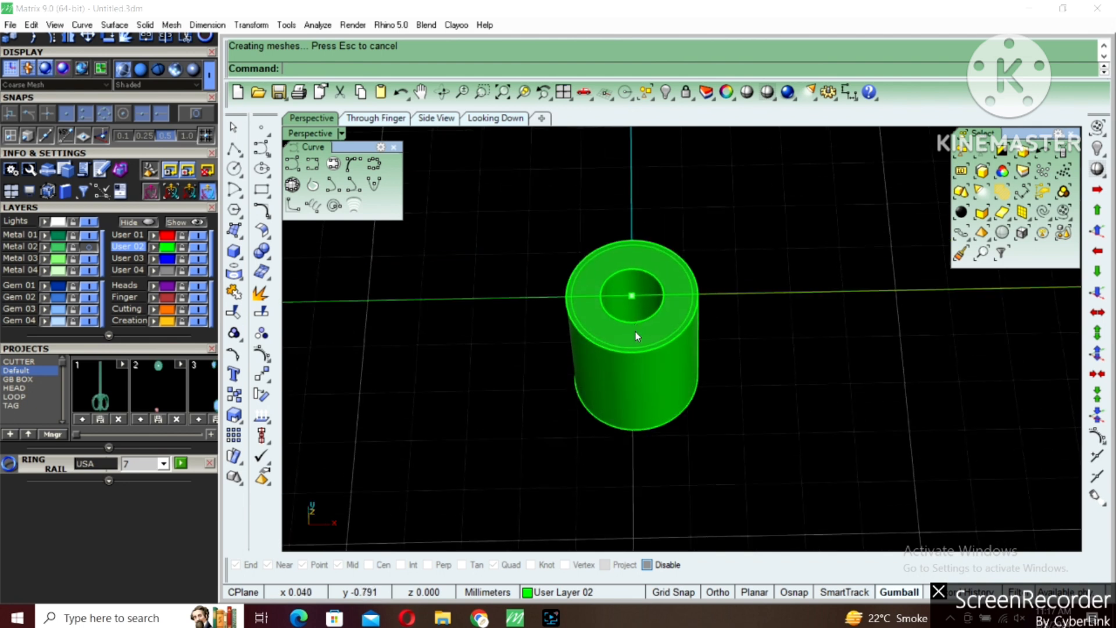
Chamfer the upper inner edge of the tube's hole by 0.45 mm.
text(c)
key(Return)
text(.45)
key(Return)
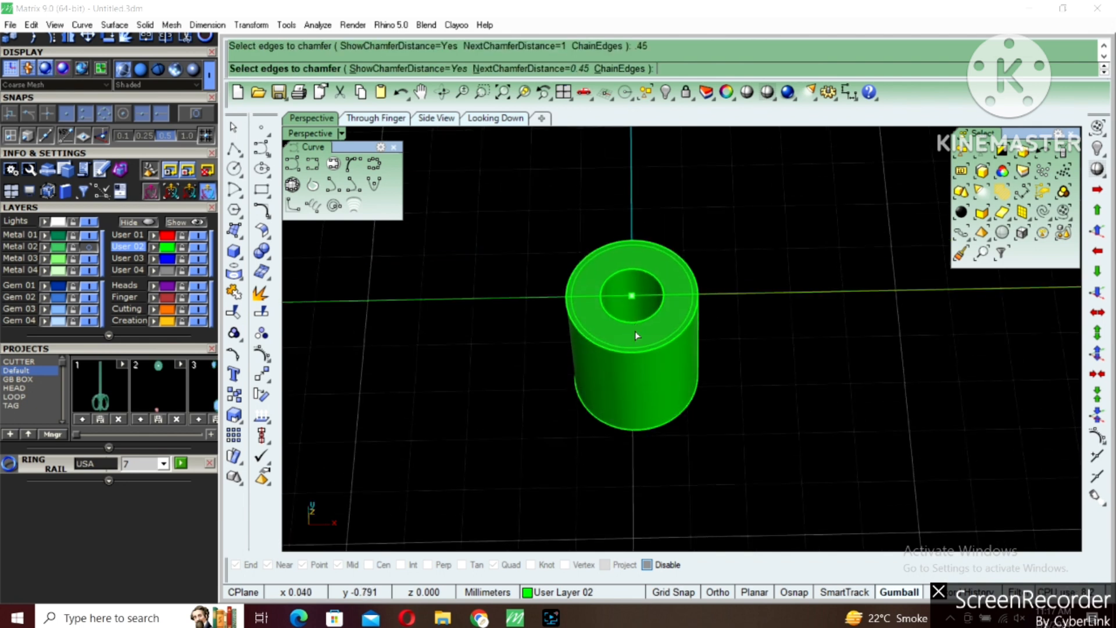
click(642, 322)
key(Return)
key(Return)
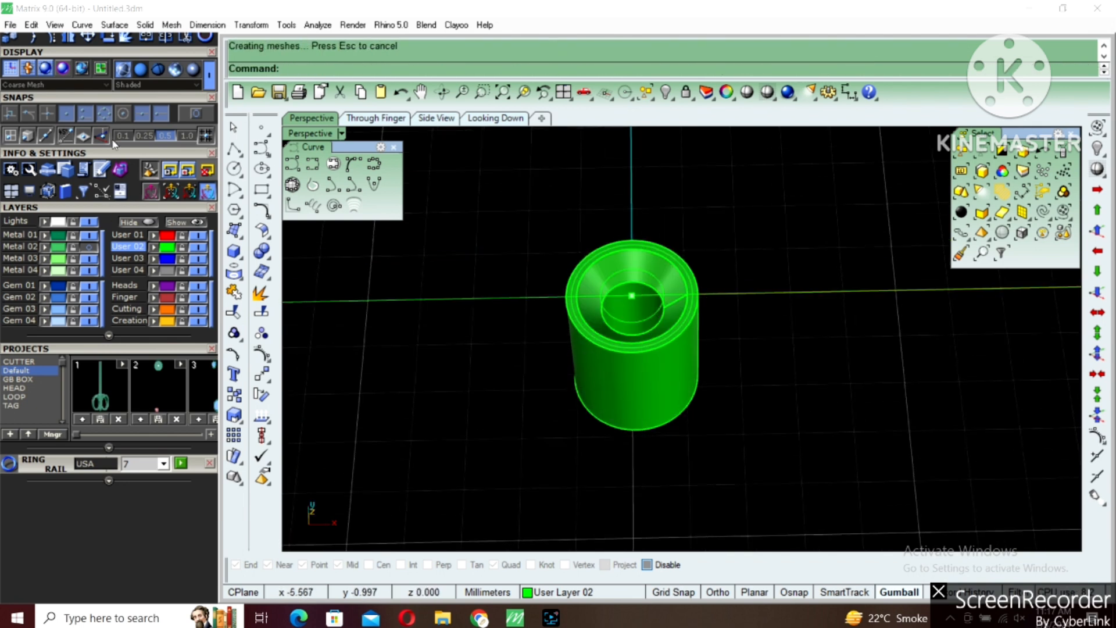
Load a round diamond and set its length and width to 2.3 mm.
scroll(96, 119, up, 3)
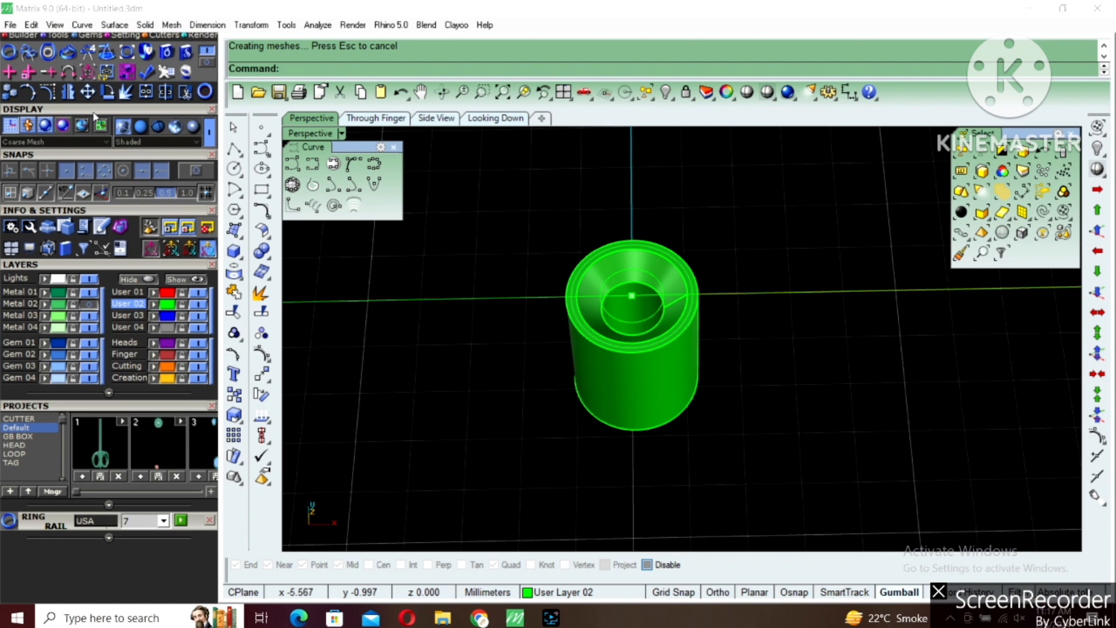
scroll(95, 115, up, 1)
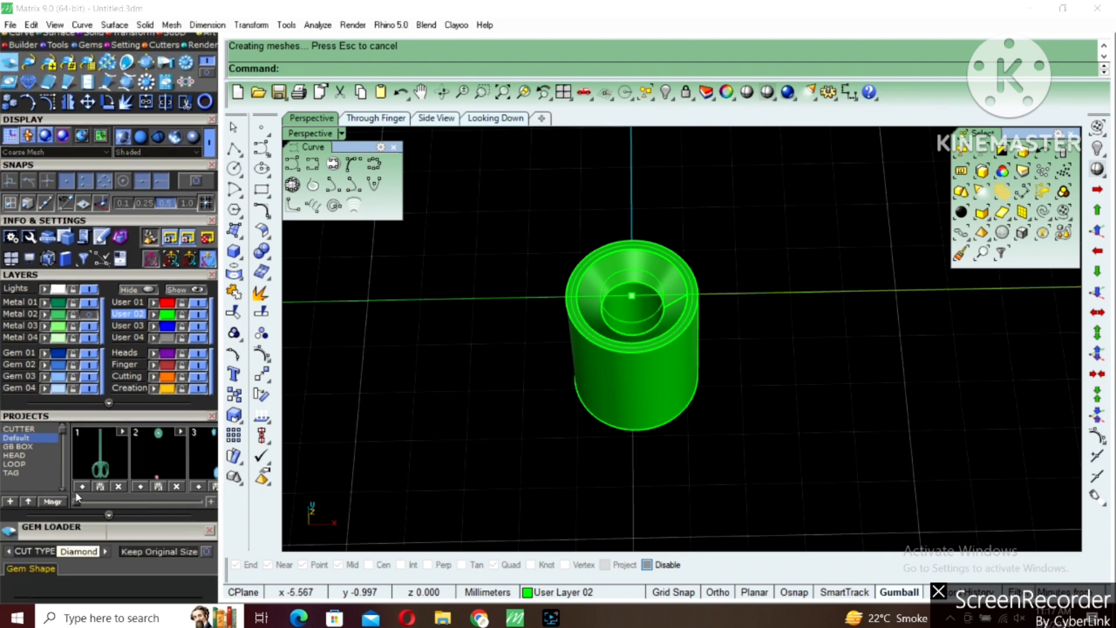
click(144, 535)
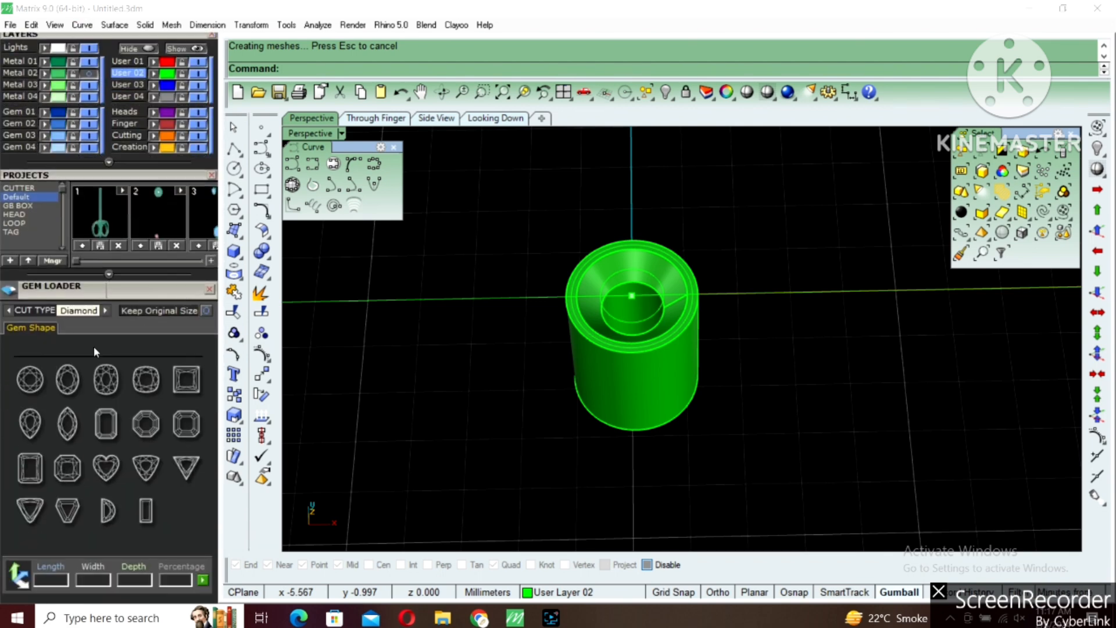
click(32, 380)
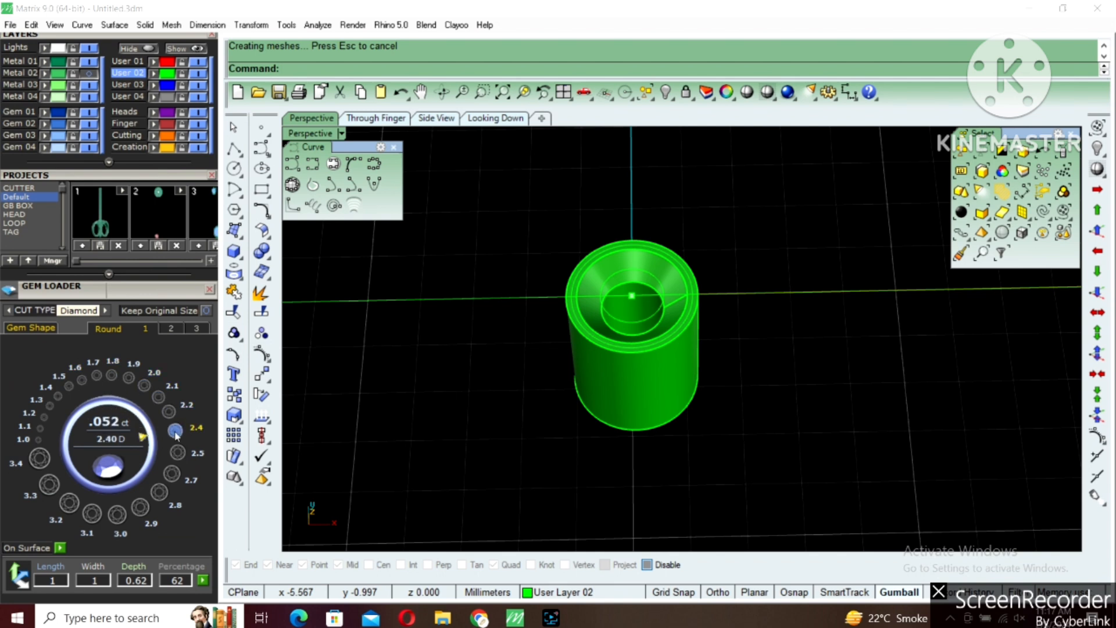
click(175, 432)
scroll(170, 295, down, 3)
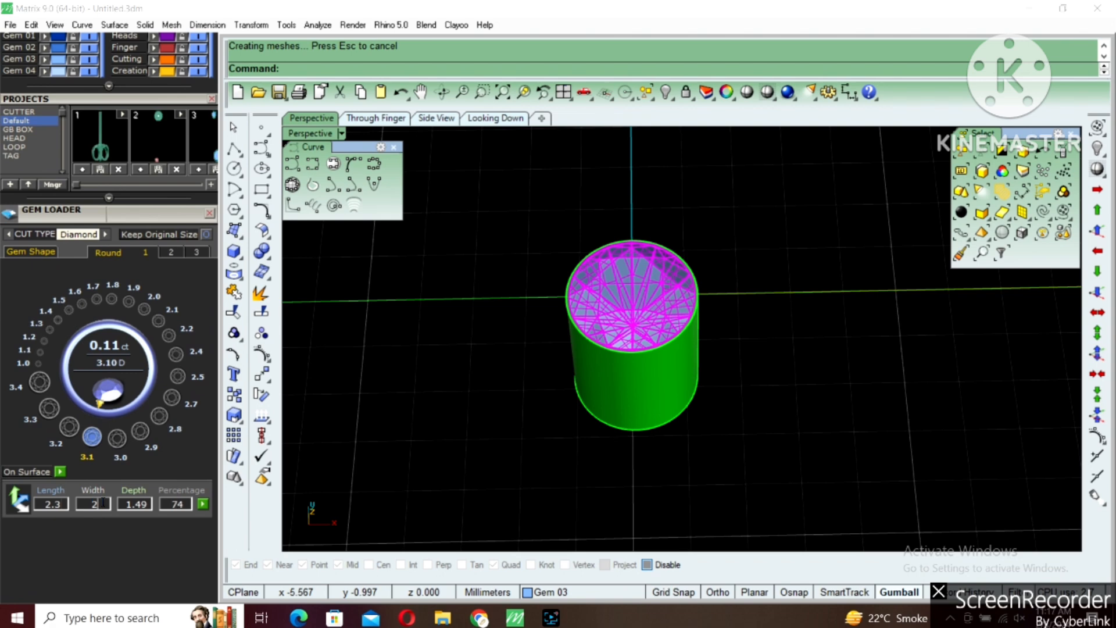
click(202, 503)
Raise the diamond slightly in the chamfered seat of the tube.
click(1098, 235)
right_drag(651, 262, 630, 308)
scroll(688, 200, up, 6)
key(Page_Up)
key(Escape)
scroll(659, 224, down, 2)
Draw a vertical line about 4 mm long in the Through Finger view, from the tube's lower outer corner to above the stone.
double_click(289, 131)
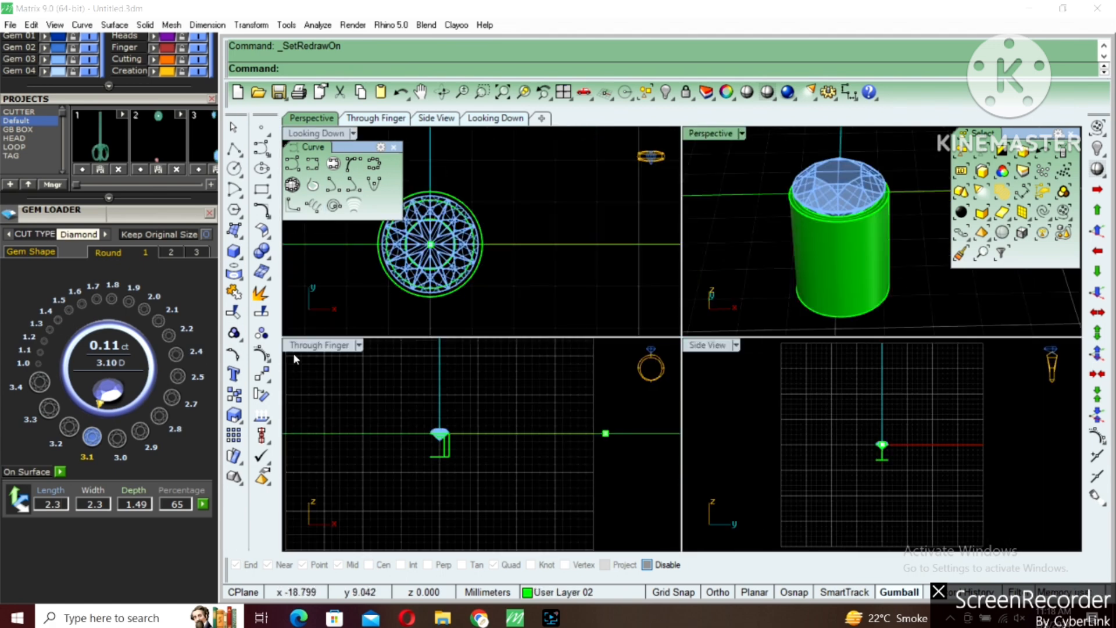
click(232, 149)
scroll(446, 432, up, 5)
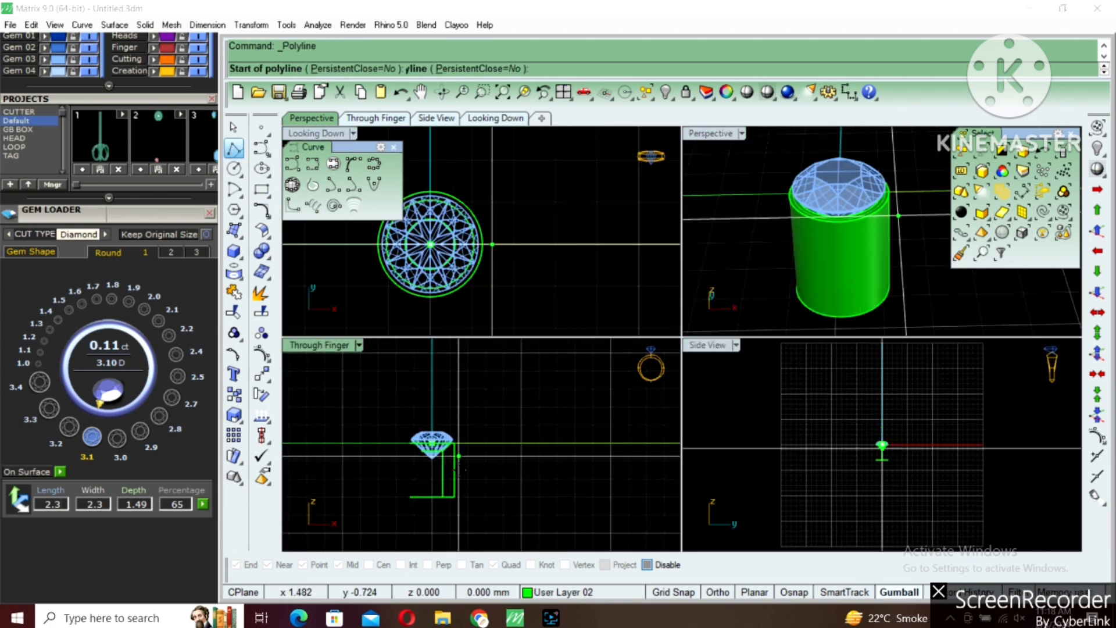
click(453, 501)
click(451, 434)
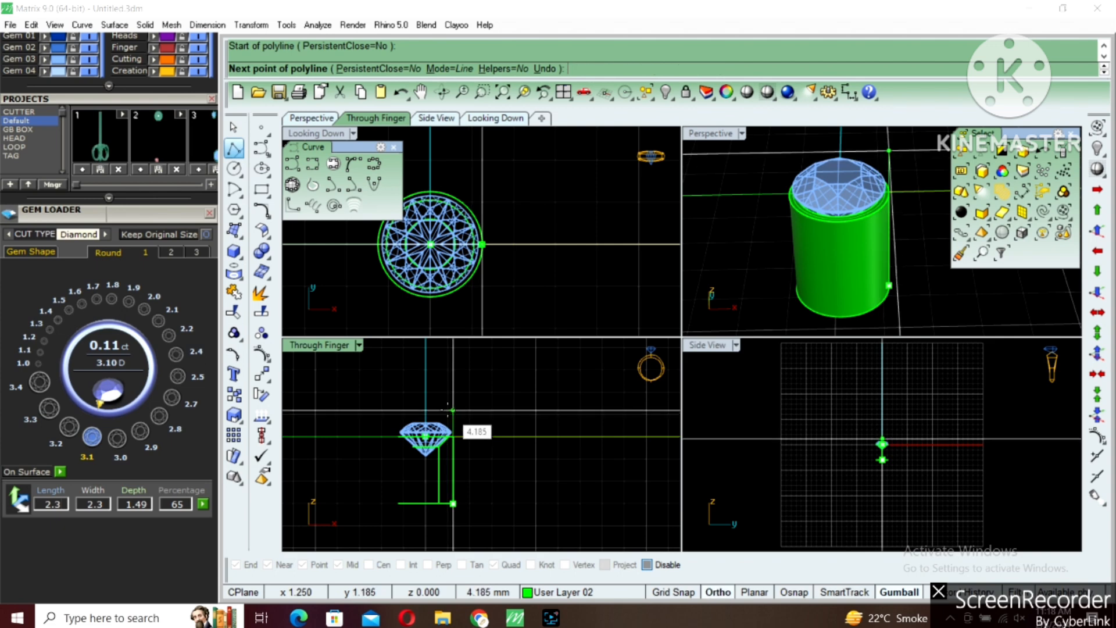
Pipe the vertical line into a solid round prong with flat caps.
double_click(711, 134)
shift+right_drag(750, 225, 673, 250)
text(pipe)
key(Return)
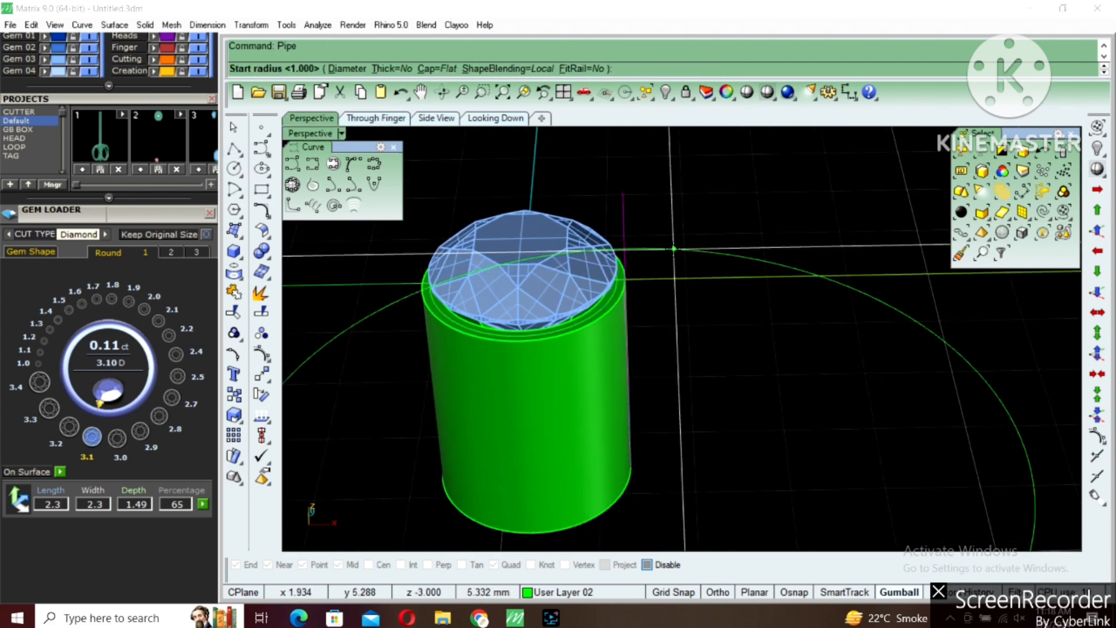
text(.3)
key(Return)
key(Return)
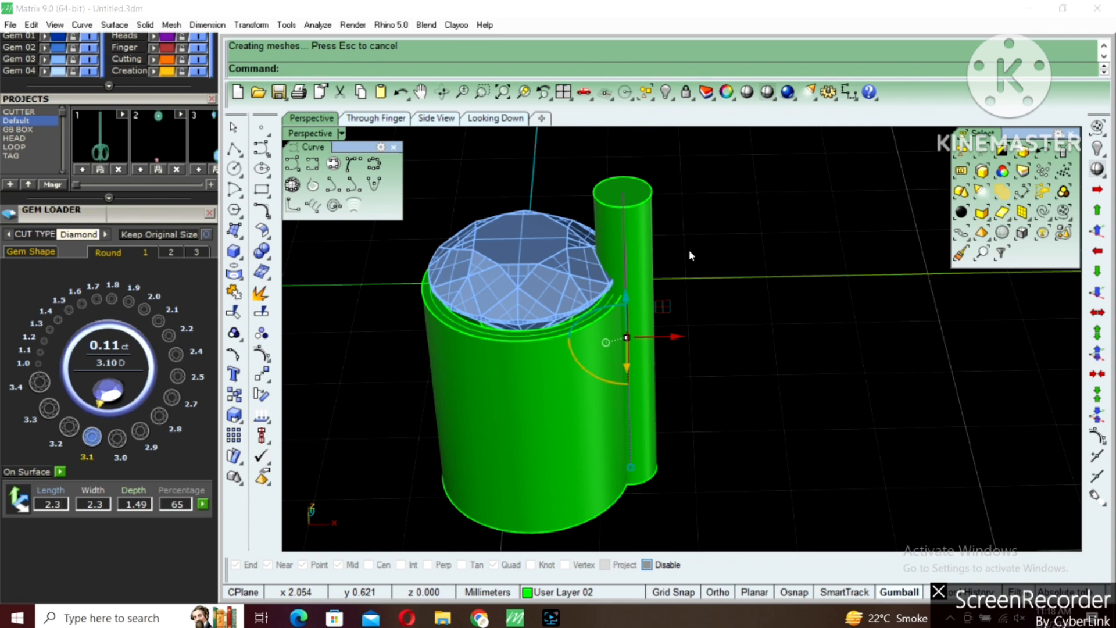
click(647, 225)
key(Escape)
key(ctrl+f)
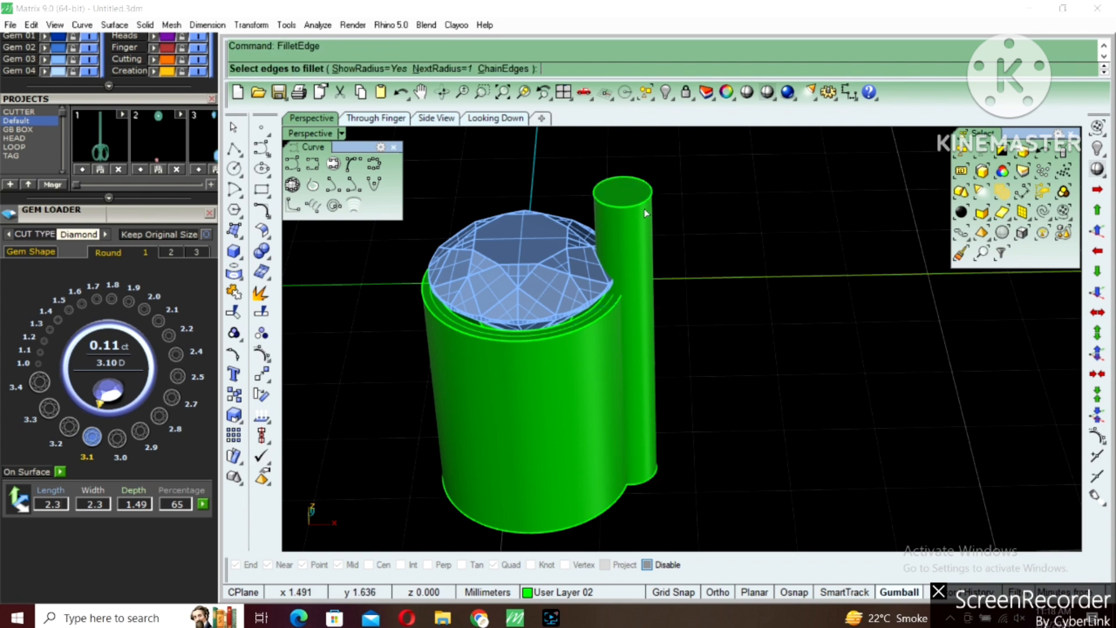
click(643, 205)
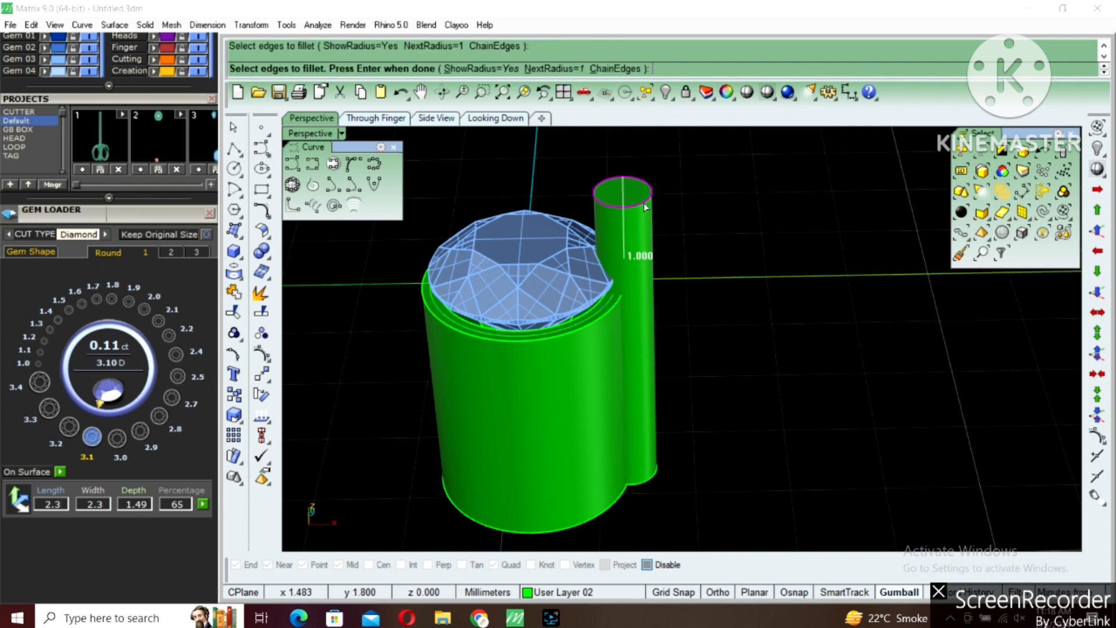
key(Escape)
Fillet the prong's upper edge with a 0.3 mm radius.
key(Return)
text(.3)
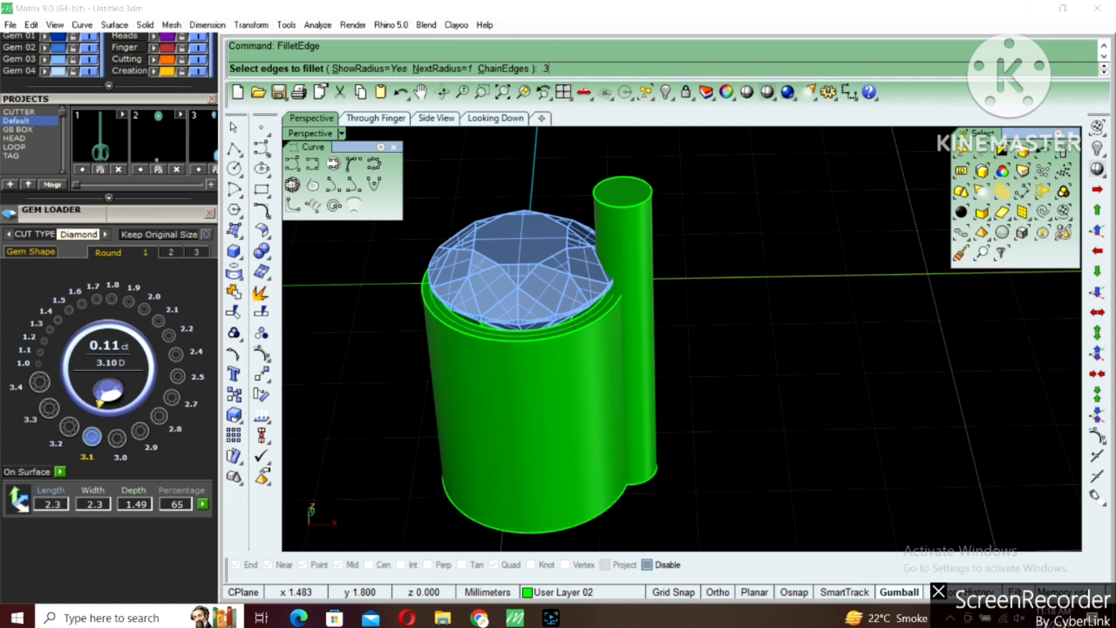
key(Return)
click(642, 203)
key(Return)
key(Return)
Shade the Looking Down view and move the prong with its centre line about 0.1 mm horizontally away from the stone.
click(641, 204)
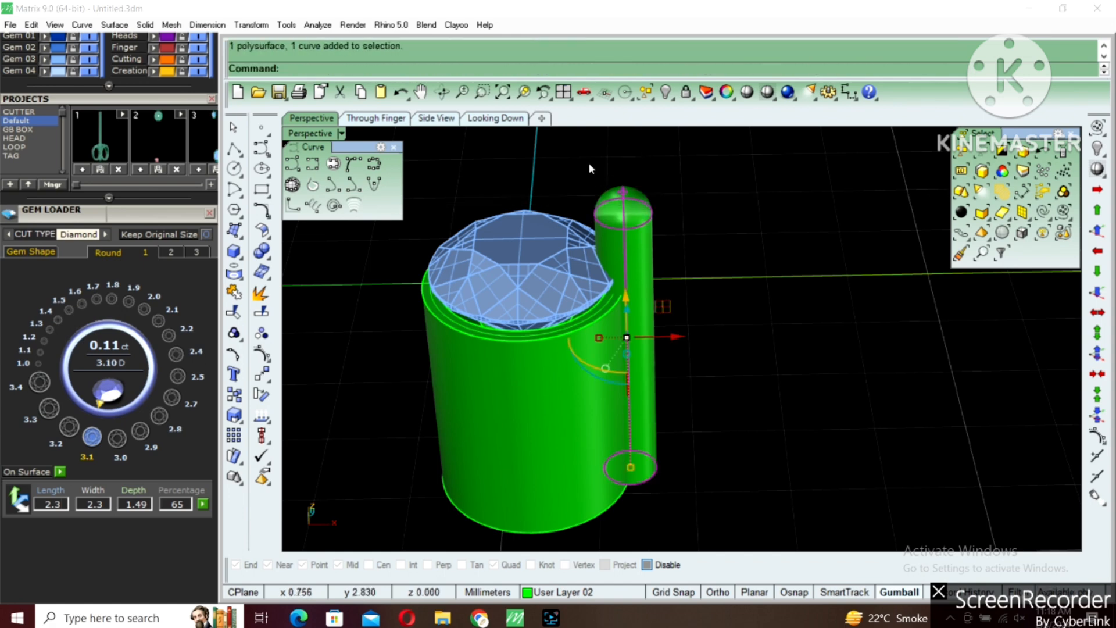
click(496, 117)
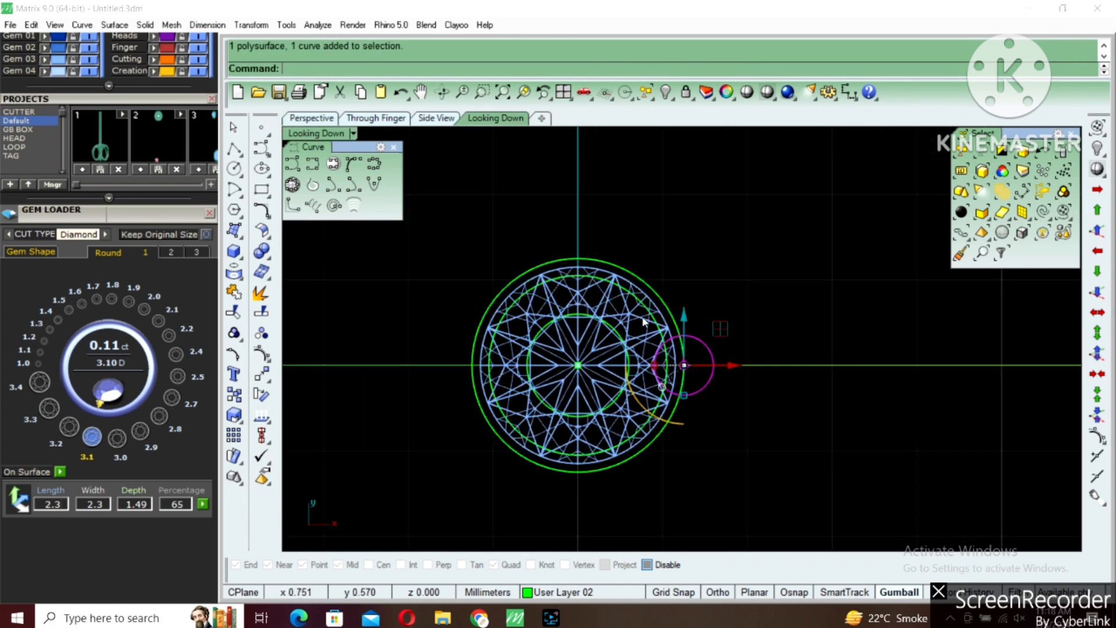
click(767, 94)
scroll(672, 387, up, 6)
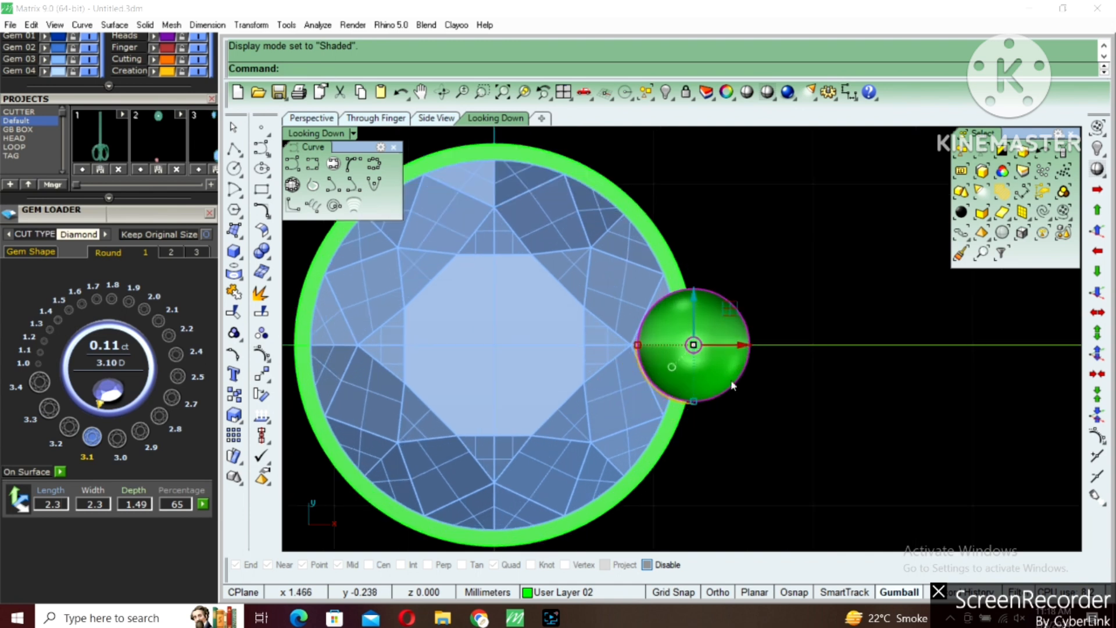
text(m)
key(Return)
click(753, 370)
shift+click(769, 371)
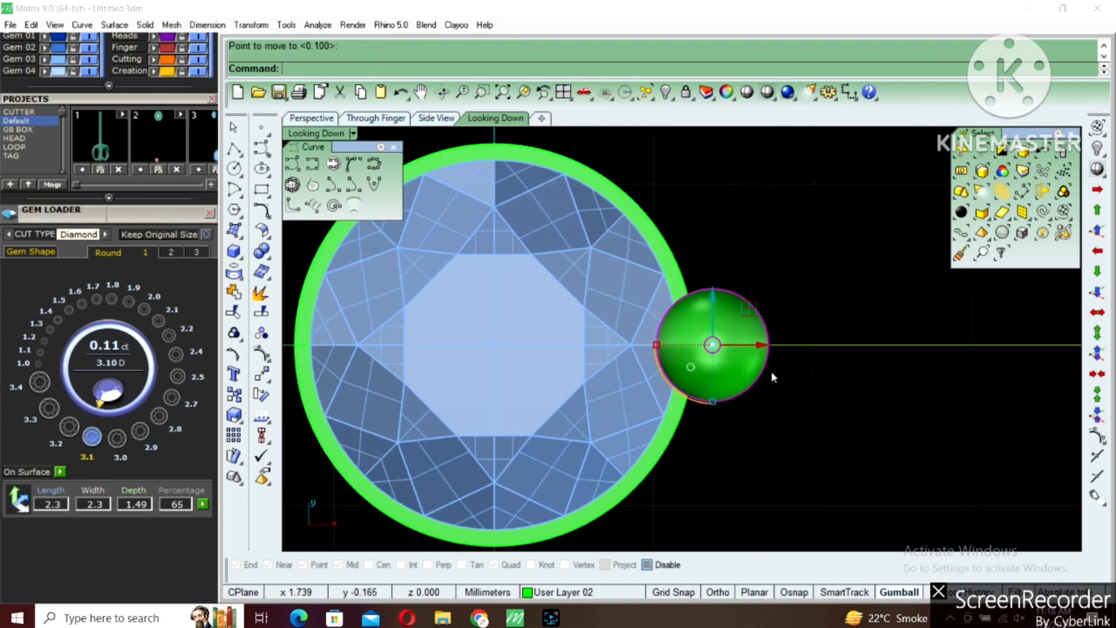
Rotate the prong and its centre line 45 degrees around the origin.
scroll(772, 377, down, 3)
text(rotate)
key(Return)
text(0)
key(Return)
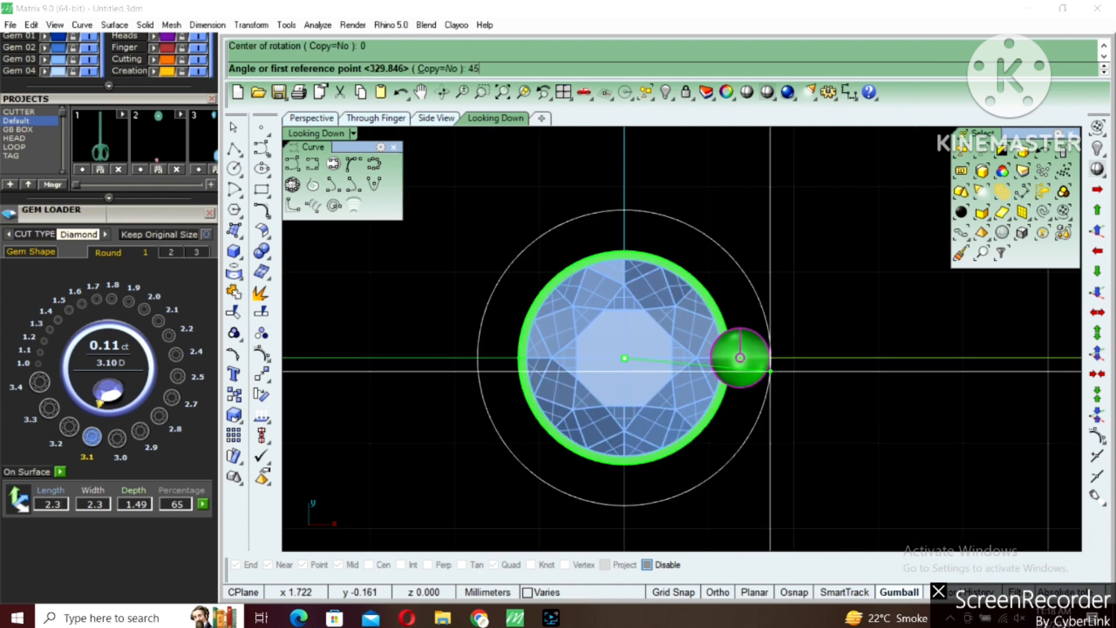
text(45)
key(Return)
Polar array the prong around the origin into 4 copies over the full circle.
text(arraypolar)
key(Return)
text(0)
key(Return)
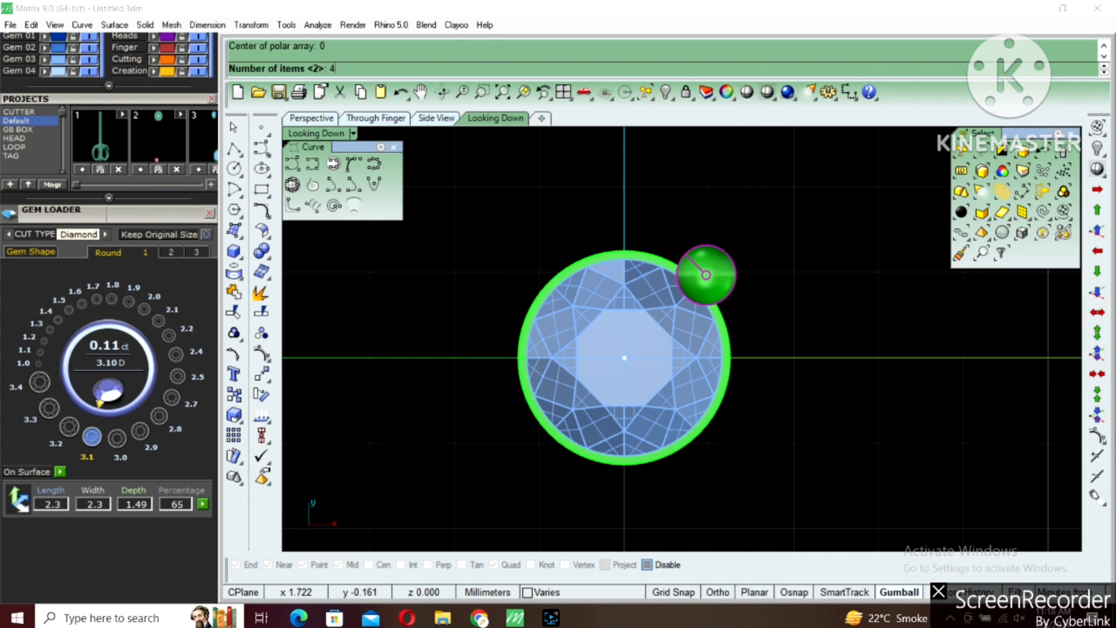
key(Return)
key(Return)
Group the diamond, tube, four prongs and their curves, and select the group.
scroll(593, 260, down, 2)
drag(583, 254, 905, 514)
key(ctrl+g)
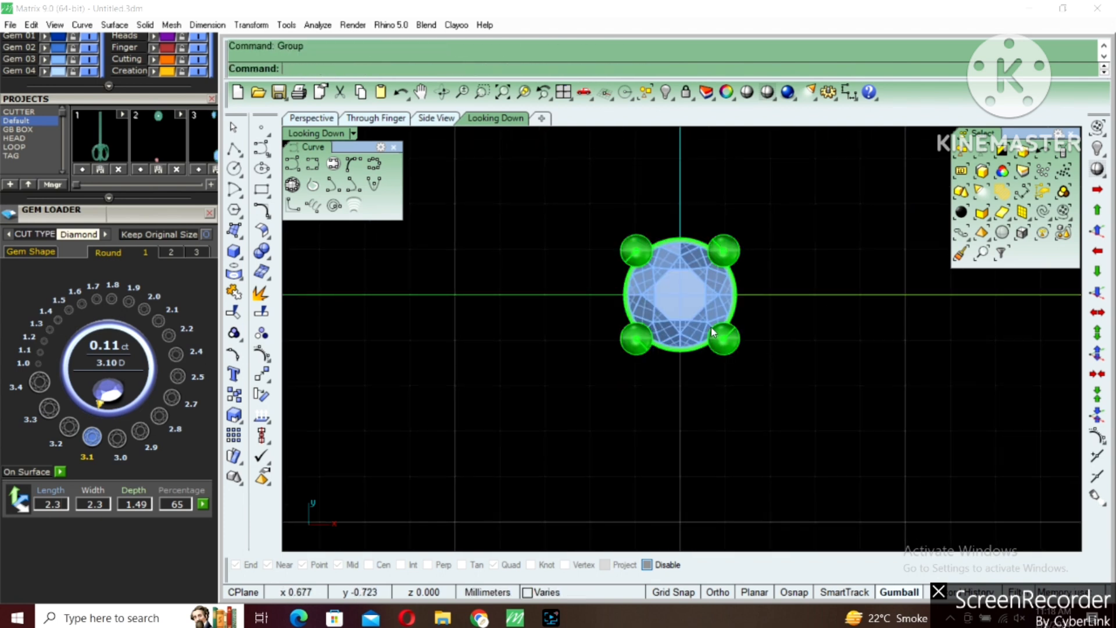
click(700, 311)
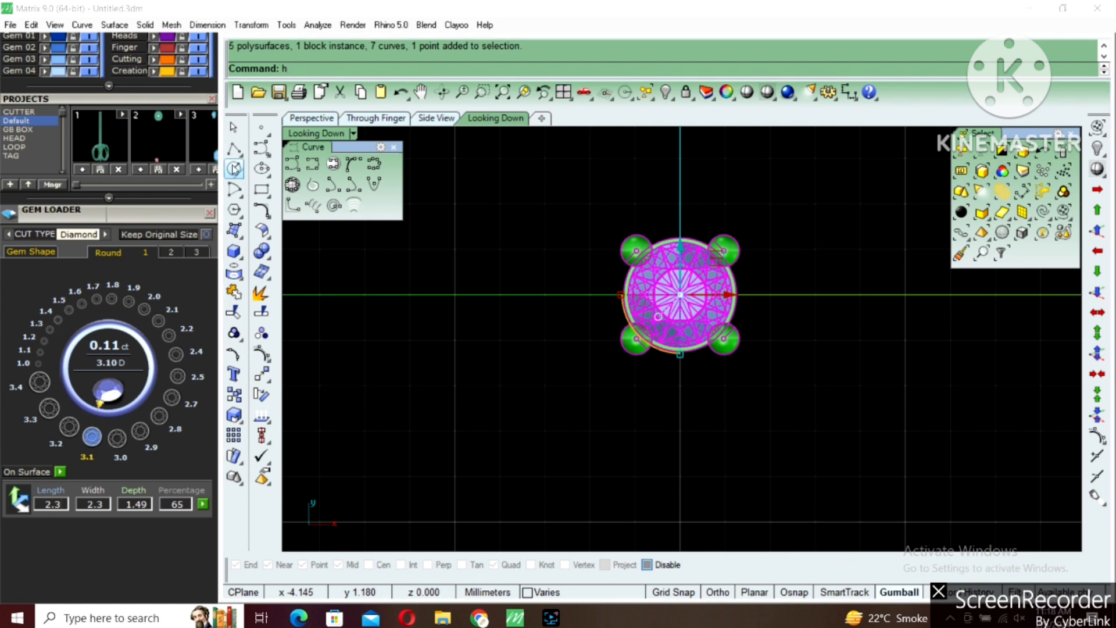
key(Escape)
click(668, 285)
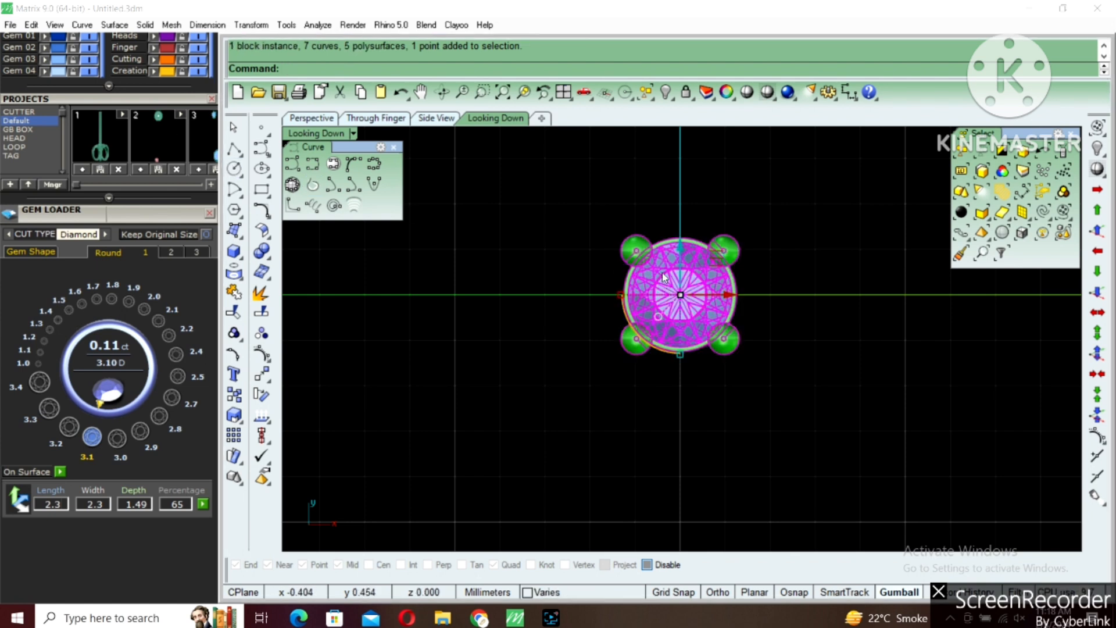
Hide the selected setting group and draw a 2 mm diameter circle centred on the origin in the Looking Down view.
key(ctrl+h)
click(233, 169)
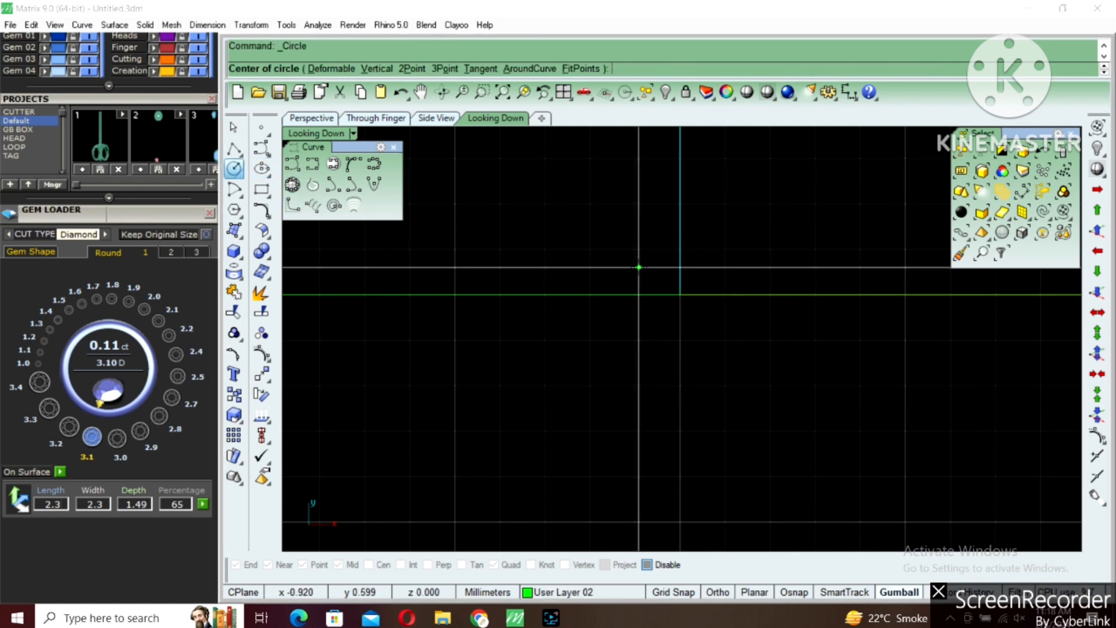
text(0)
key(Return)
text(2)
key(Return)
Offset the 2 mm circle outward by 0.1 mm.
drag(606, 196, 786, 402)
key(F4)
key(F5)
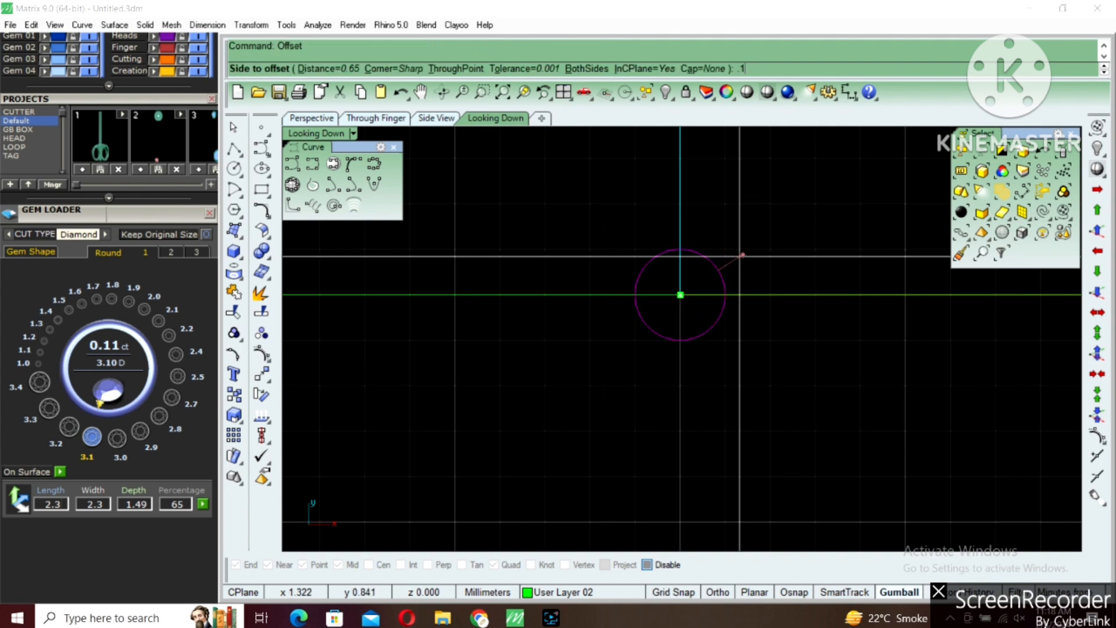
text(.1)
key(Return)
click(738, 258)
Offset the outer circle inward by 0.6 mm to form the tube's inner outline.
scroll(741, 280, up, 3)
click(705, 274)
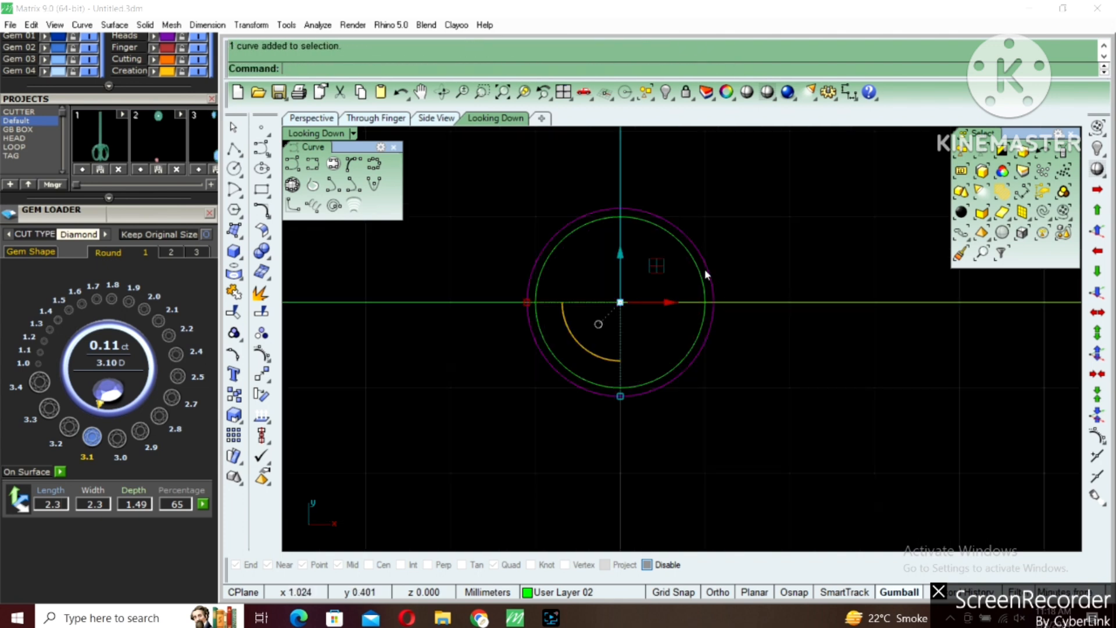
key(F5)
text(.6)
key(Return)
click(660, 291)
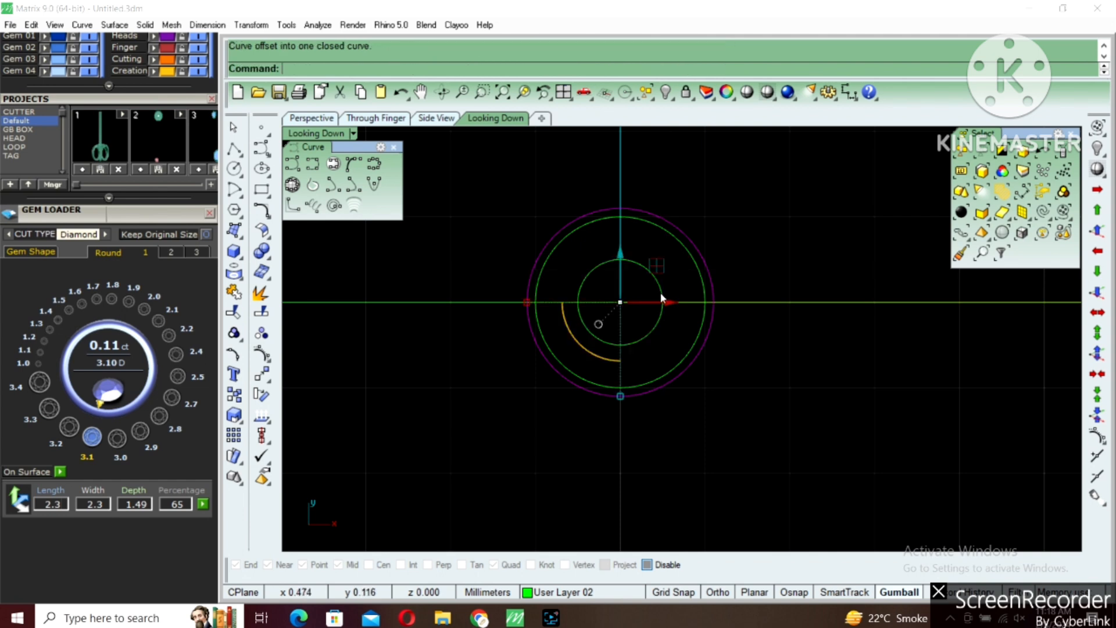
Extrude the outermost and innermost circles 3 mm downward as a solid tube and show it in the Perspective view.
click(236, 253)
click(316, 319)
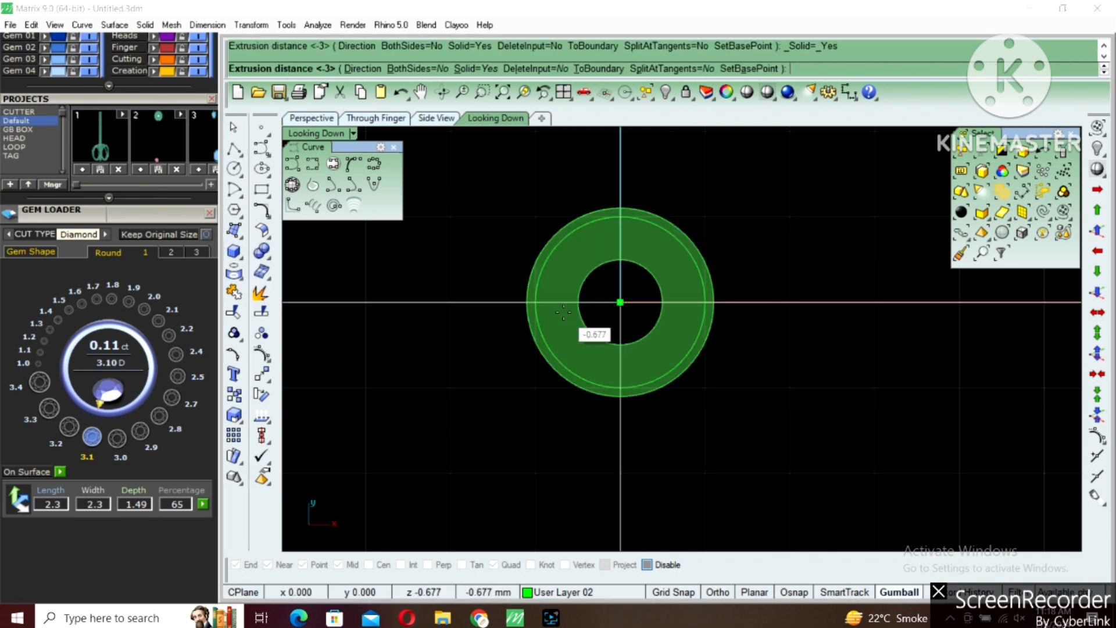
key(Return)
double_click(341, 133)
double_click(720, 133)
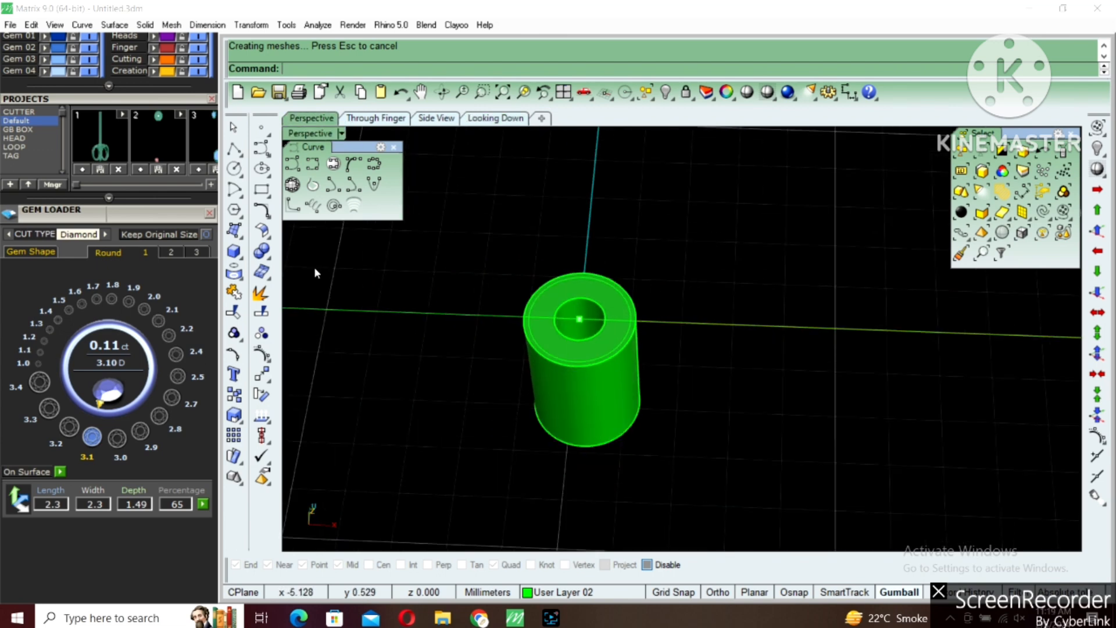
Chamfer the top inner edge of the tube by 0.4 mm.
click(269, 259)
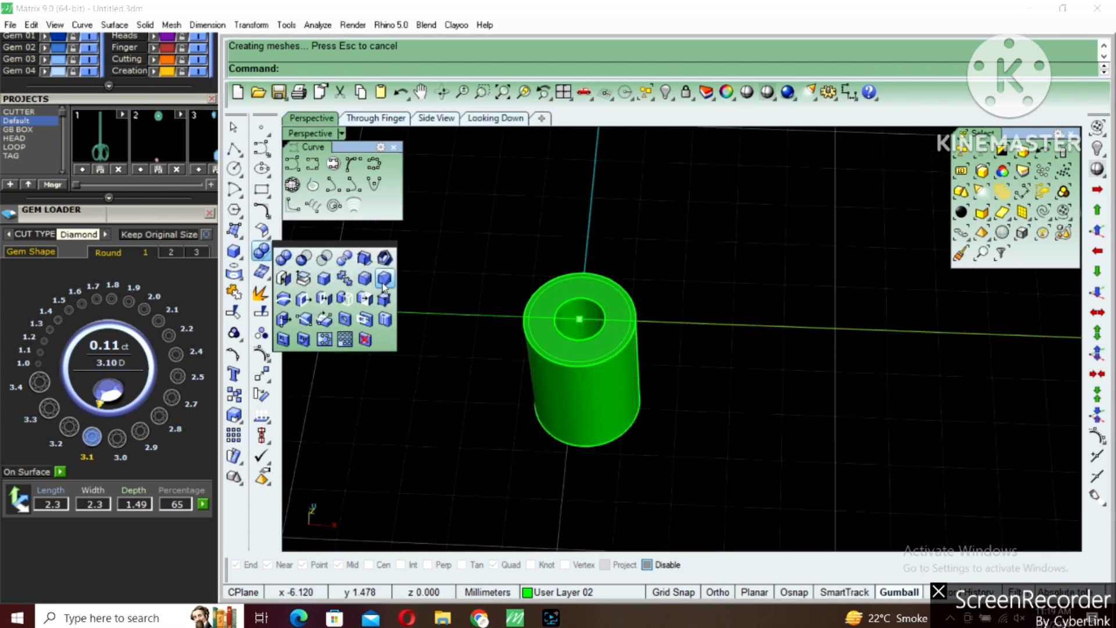
click(383, 280)
text(.4)
key(Return)
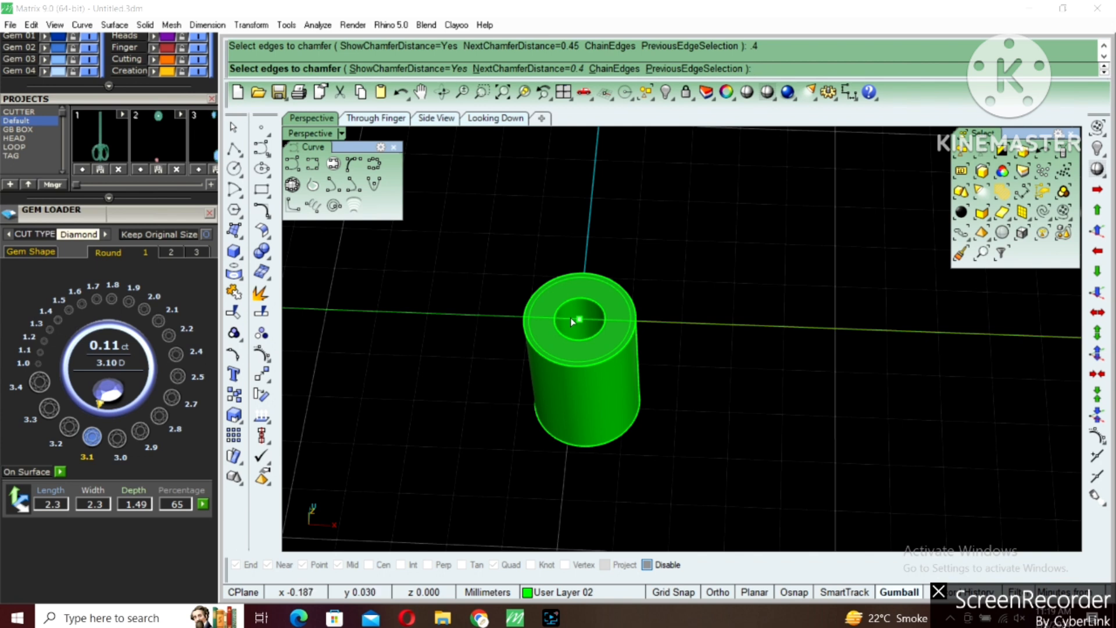
click(570, 318)
key(Return)
key(Return)
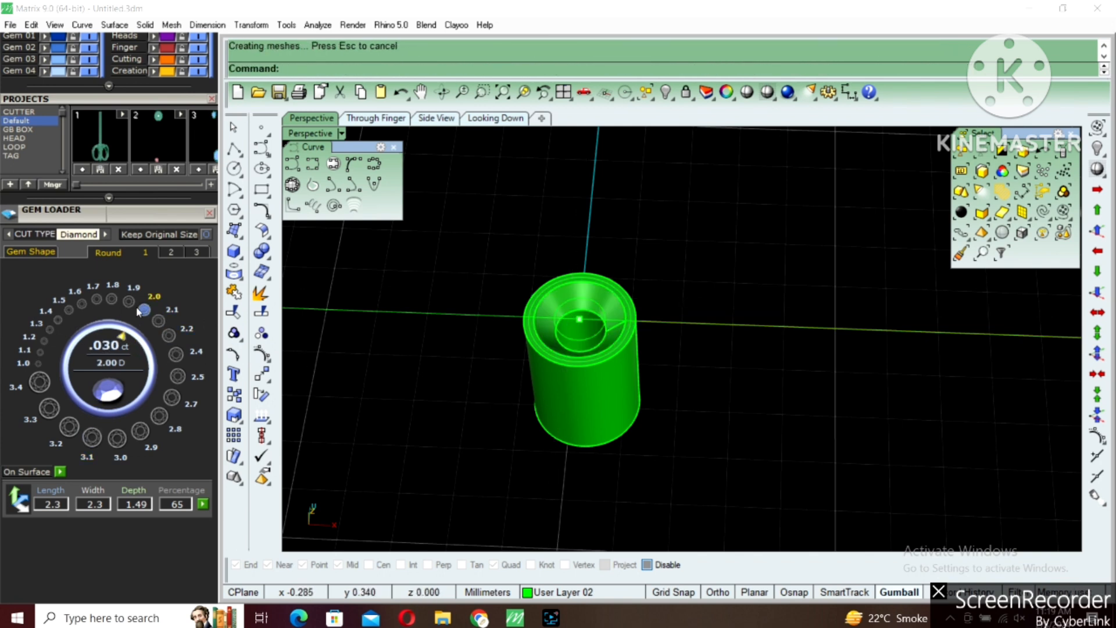
Load a round 2 mm diamond on the tube and adjust its height in the seat.
click(158, 321)
click(1100, 233)
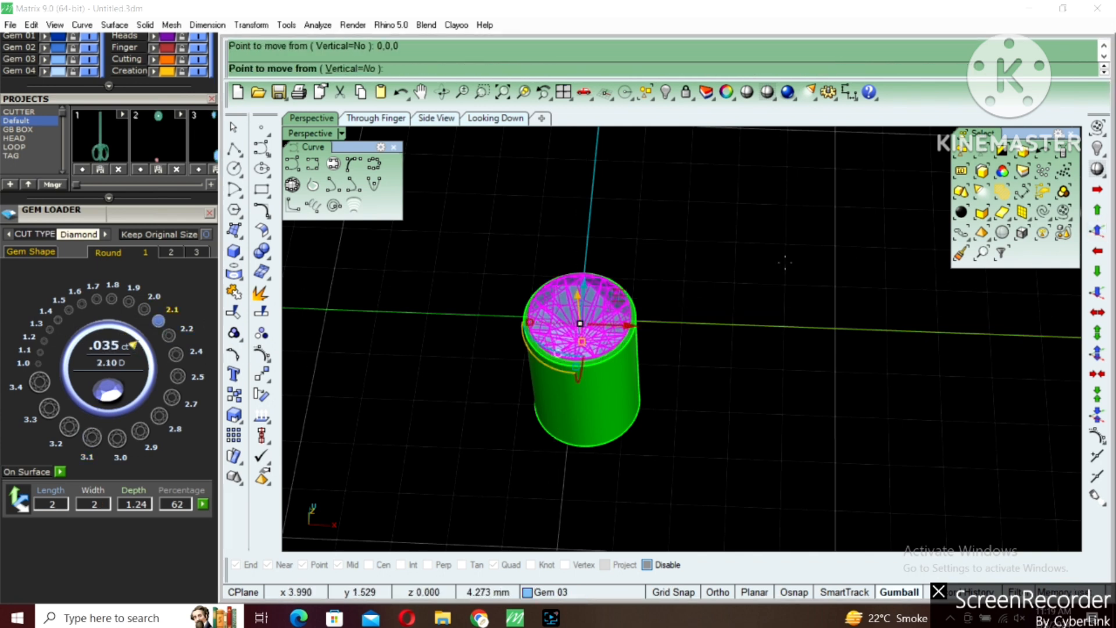
click(750, 273)
Group the 2 mm diamond with its tube and construction curves.
scroll(708, 288, down, 4)
drag(558, 222, 732, 451)
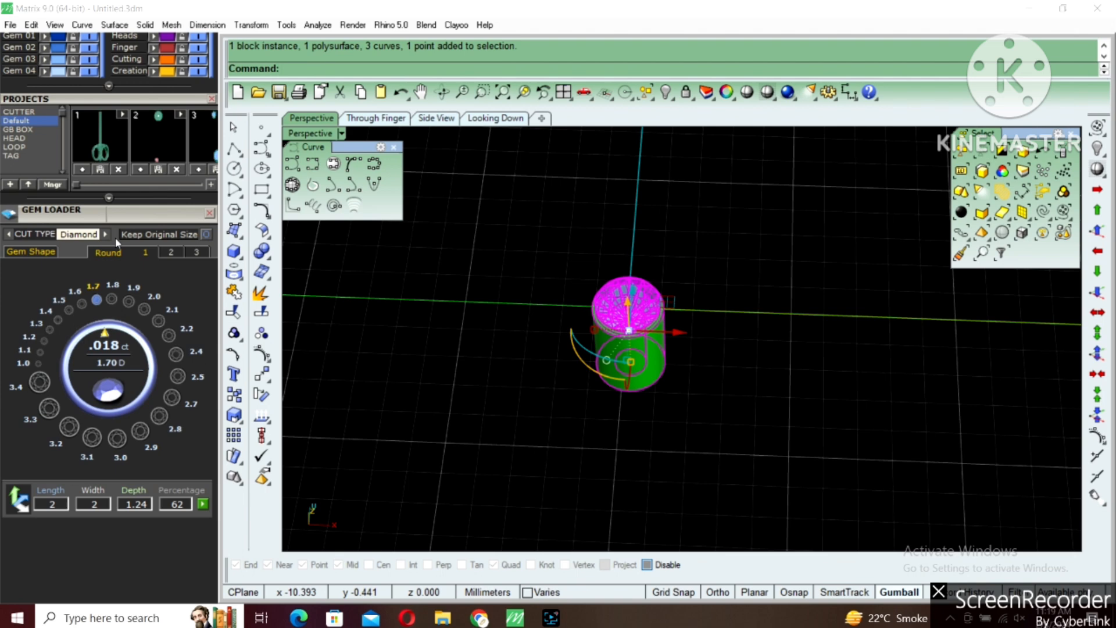
click(233, 332)
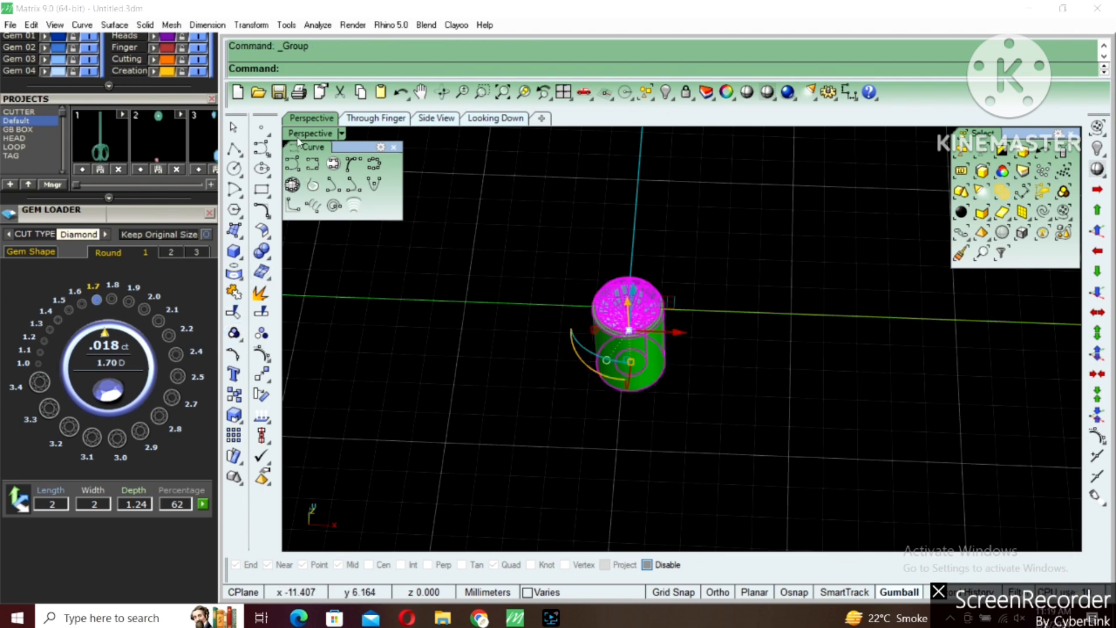
Show the hidden 2.3 mm stone setting and copy one prong with its centre line out of the group using RemoveFromGroup with Copy=Yes.
key(Return)
click(666, 272)
key(Return)
scroll(666, 271, up, 2)
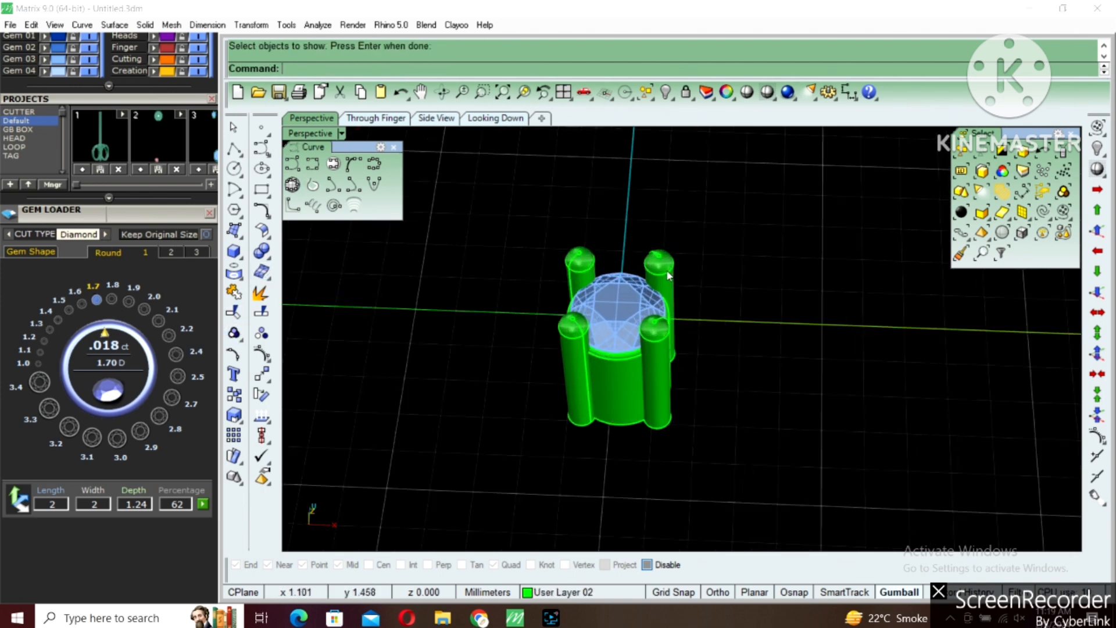
text(removeFromGroup)
key(Return)
scroll(667, 273, up, 2)
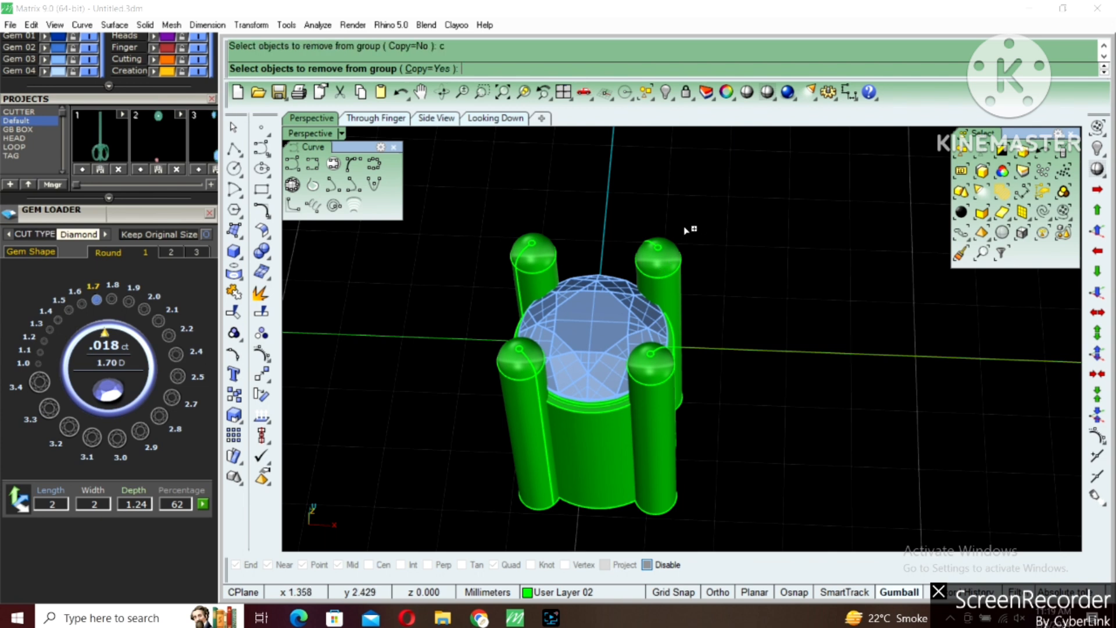
click(648, 276)
key(Return)
Hide the 2.3 mm stone setting group, keeping the copied prong and the 2 mm stone in view.
click(656, 317)
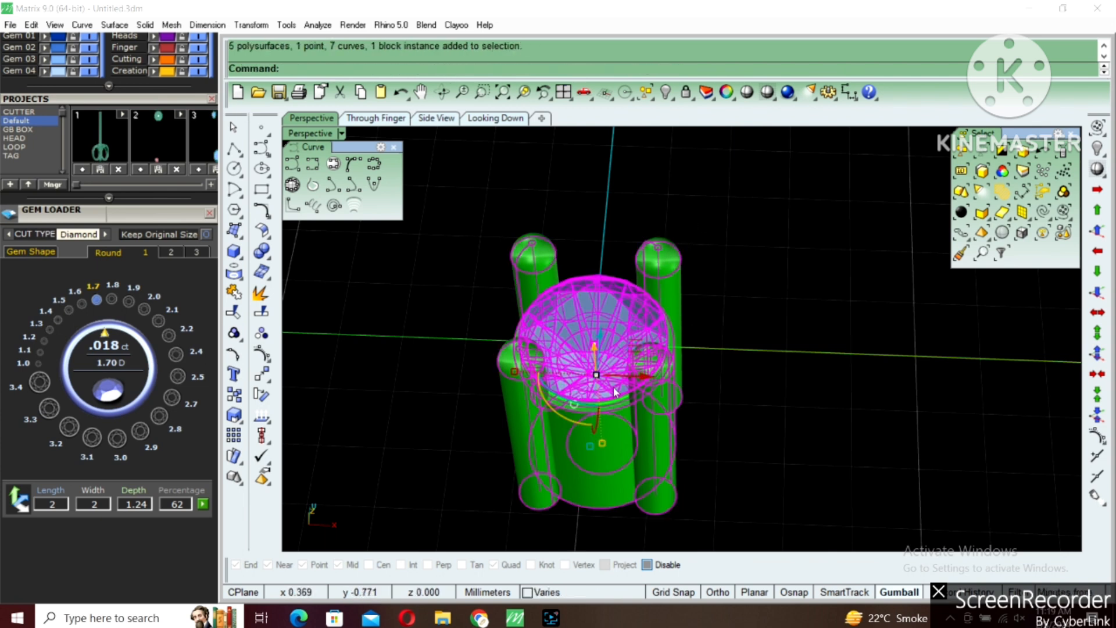
text(hide)
key(Return)
Replace the copied prong with a pipe of 0.3 mm radius along its centre line and group the result.
click(656, 316)
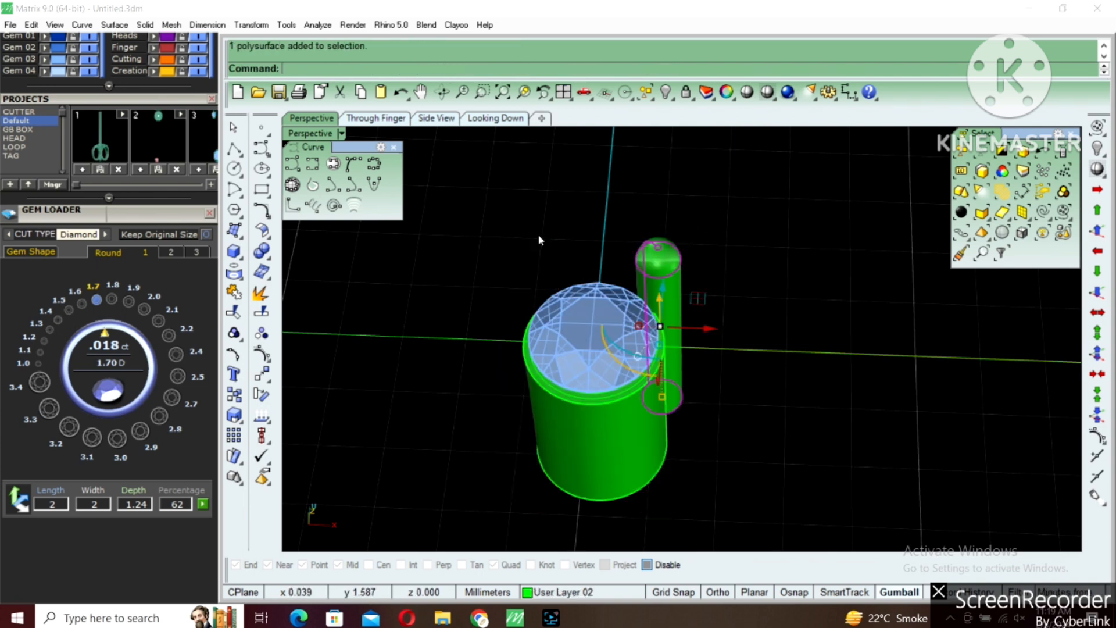
click(651, 259)
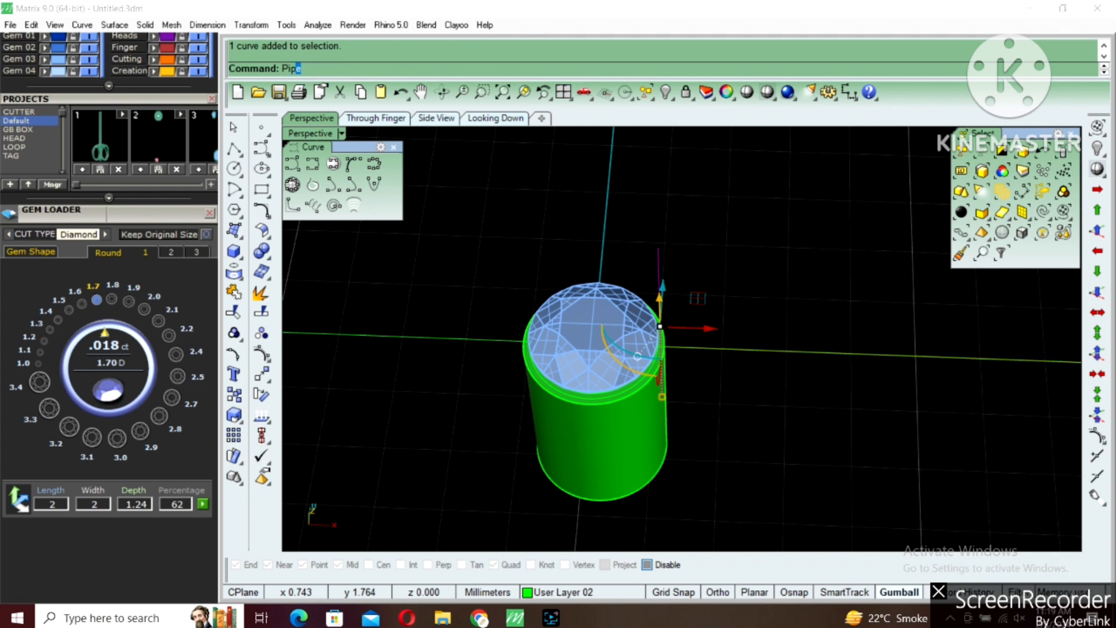
key(Return)
text(.3)
key(Return)
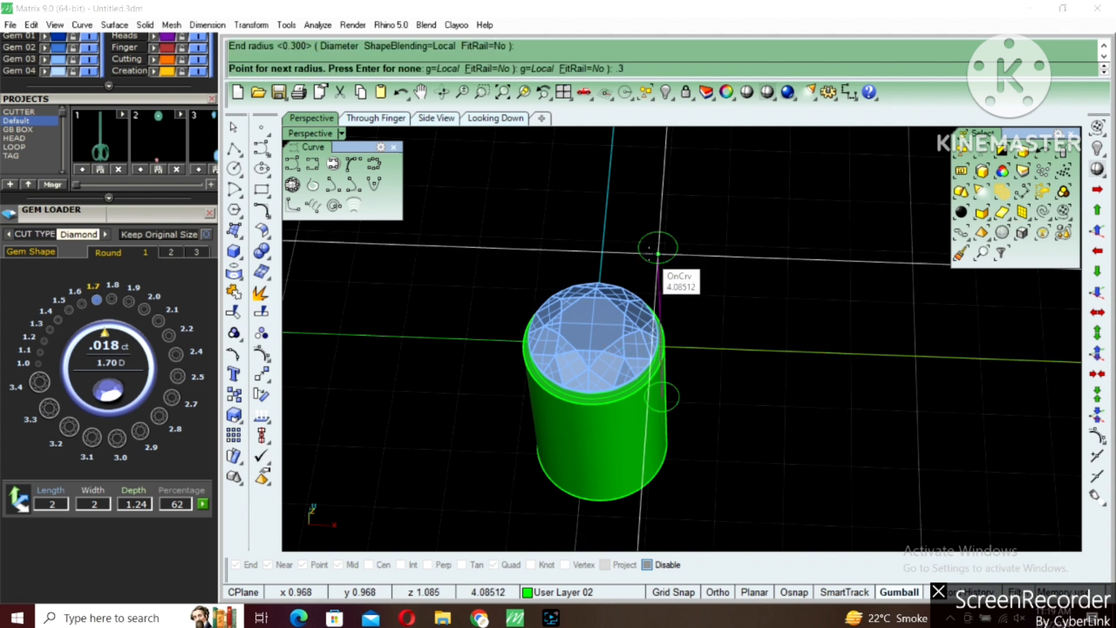
key(Return)
click(666, 280)
key(ctrl+g)
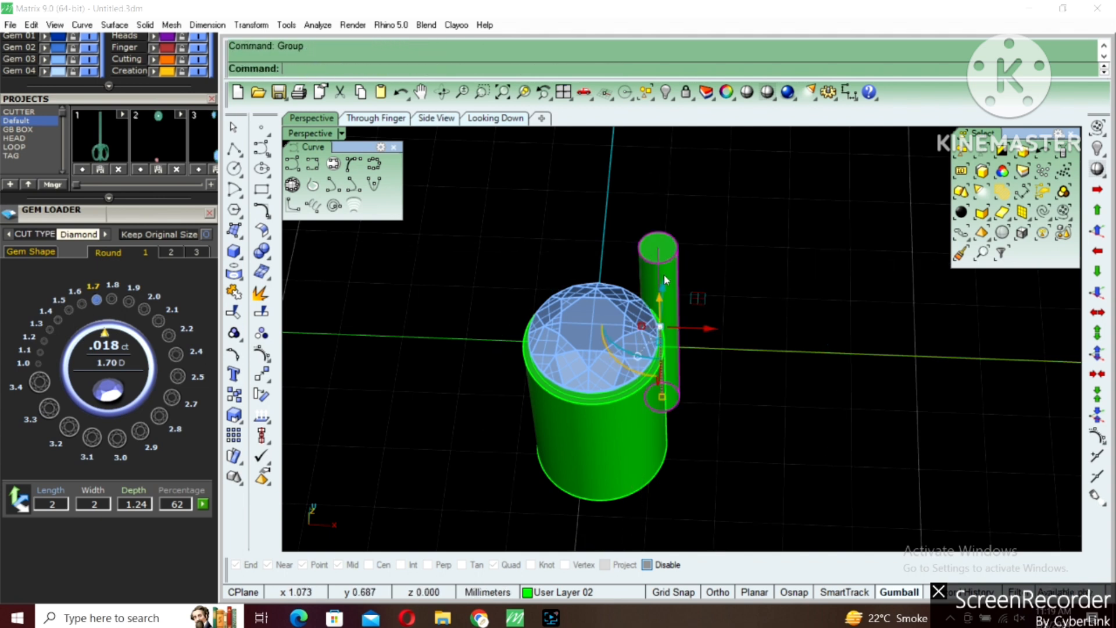
key(Escape)
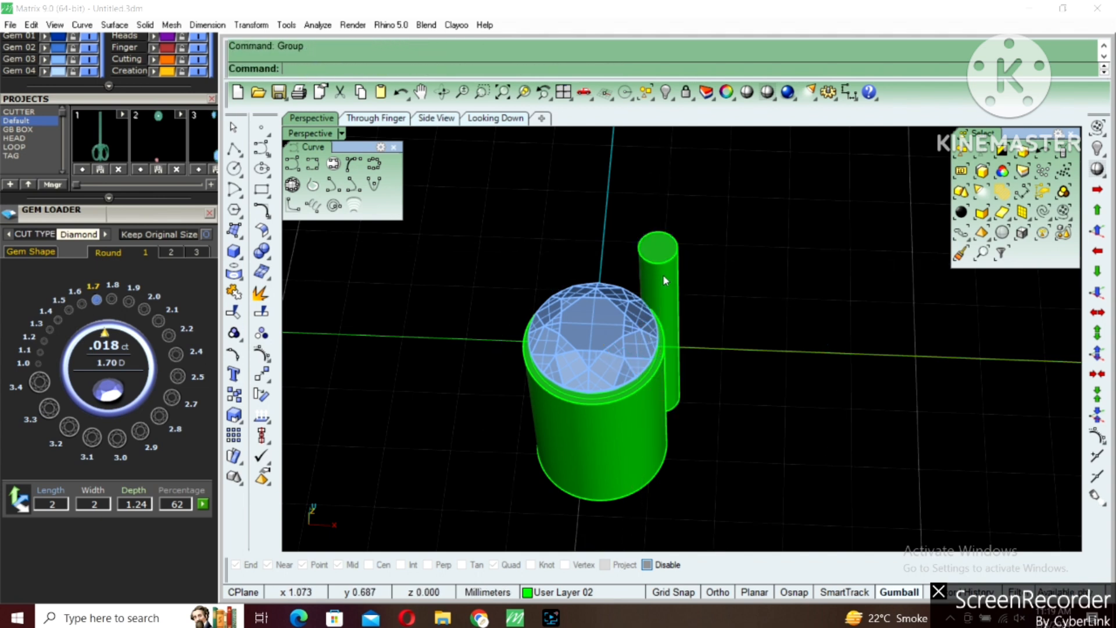
Fillet the top edge of the new prong with a 0.2 mm radius.
click(268, 258)
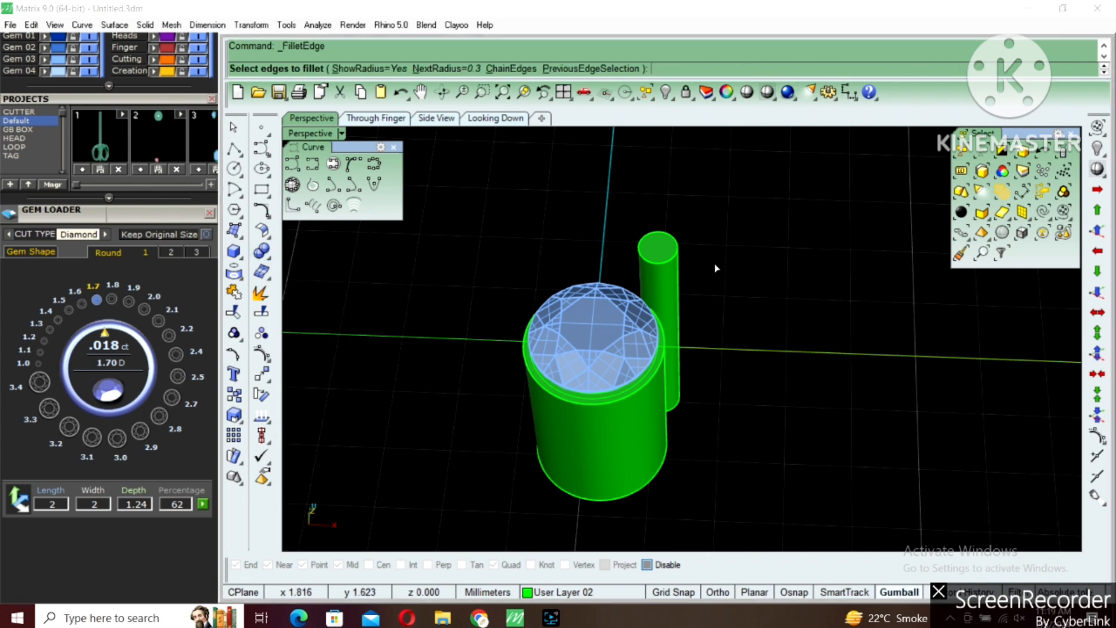
text(.2)
key(Return)
click(646, 261)
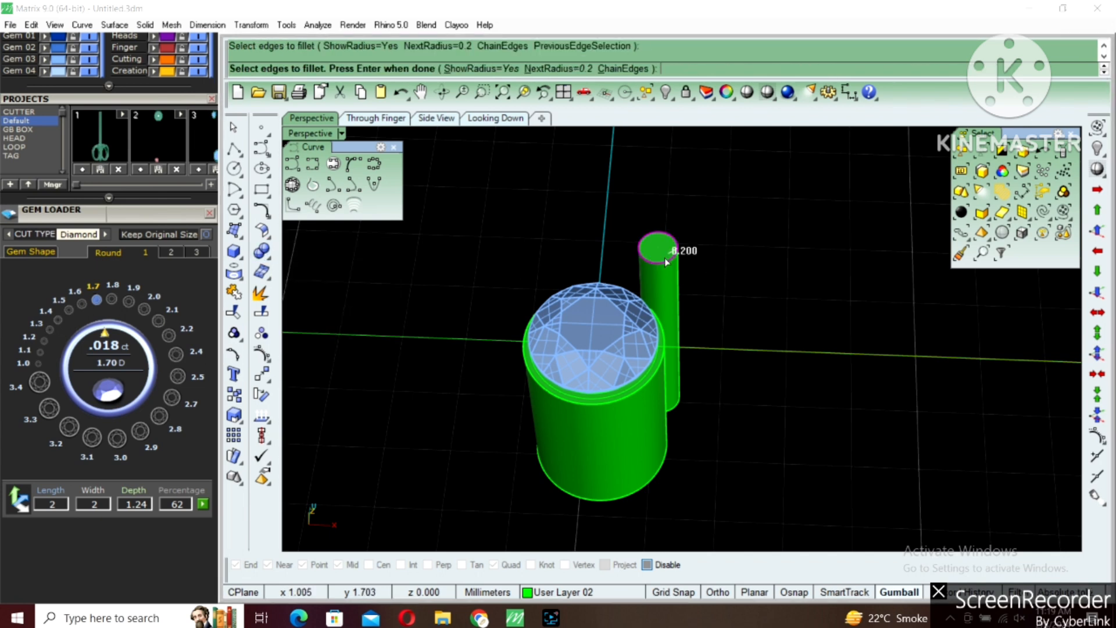
key(Return)
key(Return)
Group the prong with its centre line and move it about 0.1 mm diagonally towards the stone in the Looking Down view.
drag(647, 263, 639, 266)
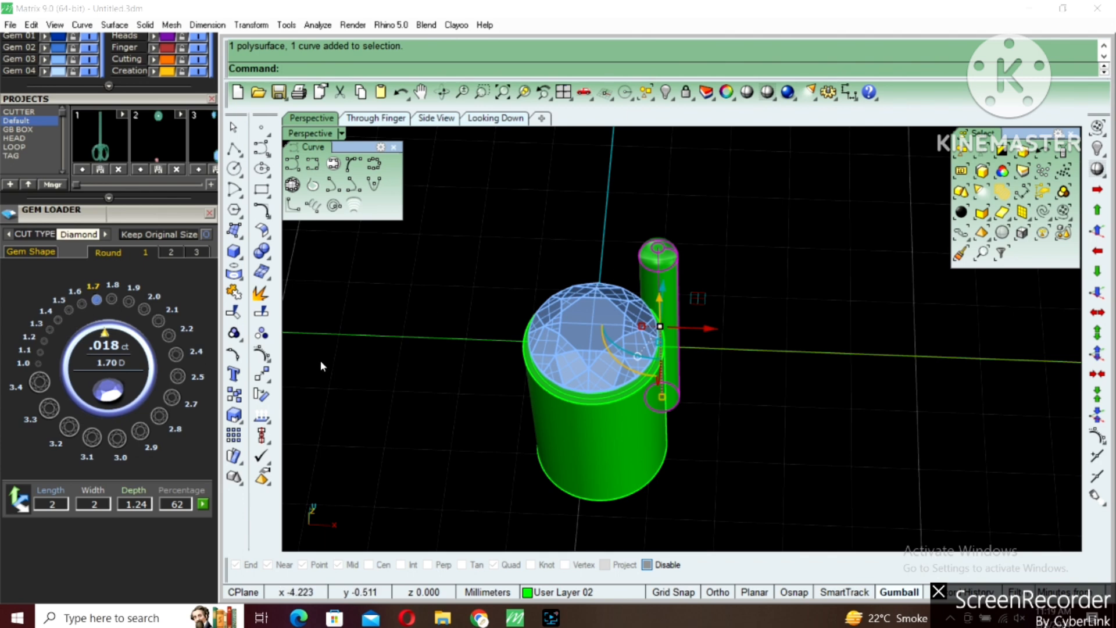
click(233, 333)
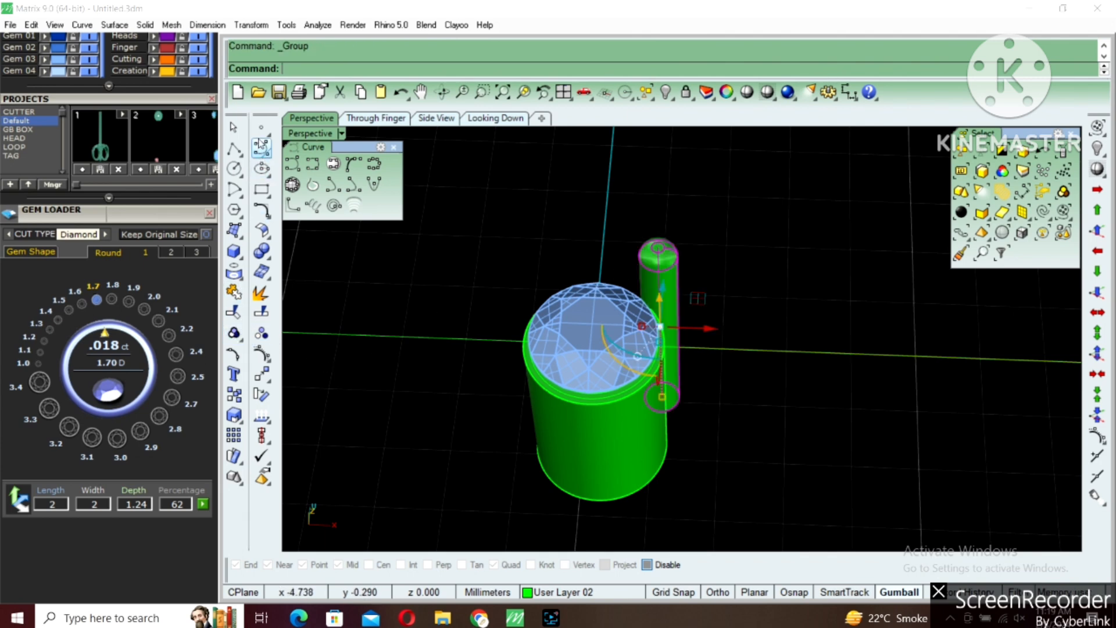
click(495, 118)
right_drag(700, 234, 697, 290)
scroll(692, 279, up, 4)
text(m)
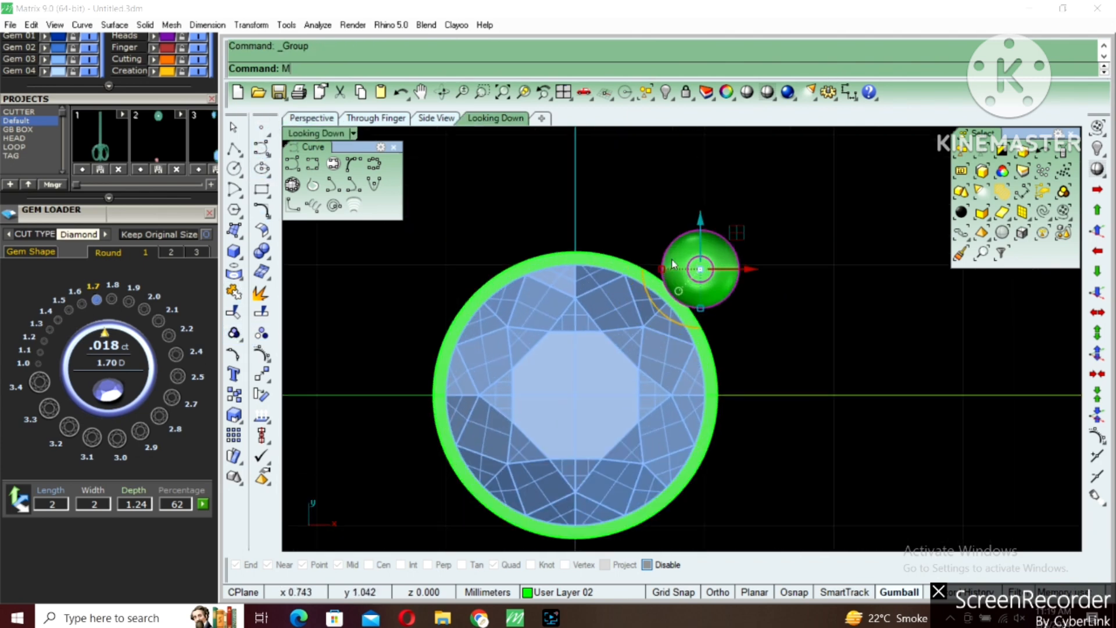
key(Return)
click(768, 215)
click(758, 225)
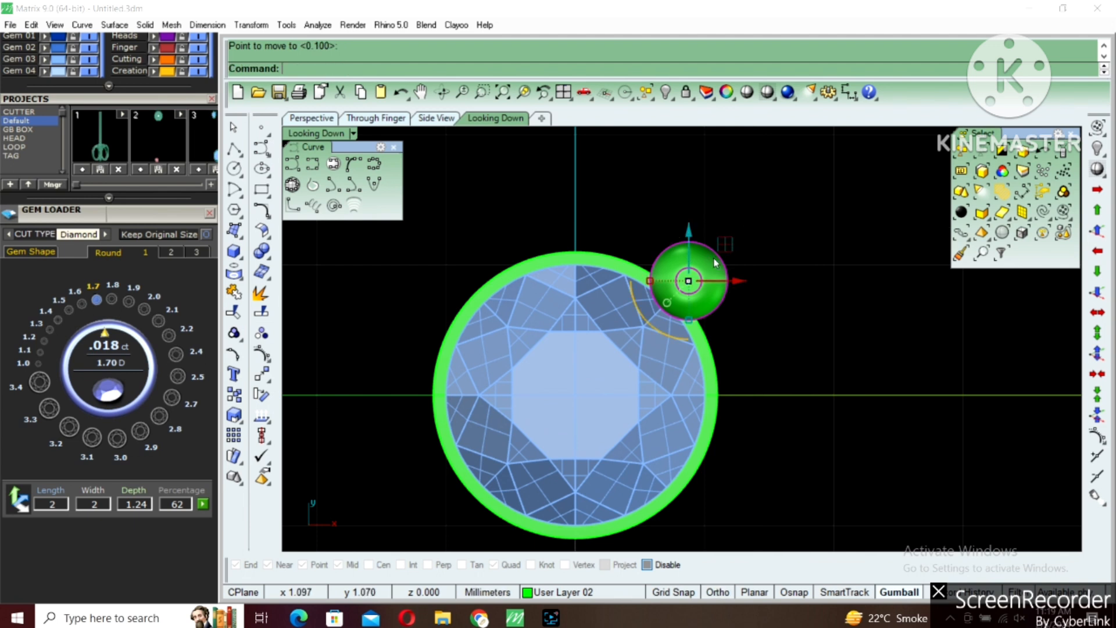
Polar array the prong around the stone's centre into 4 copies over 360 degrees.
scroll(663, 255, down, 4)
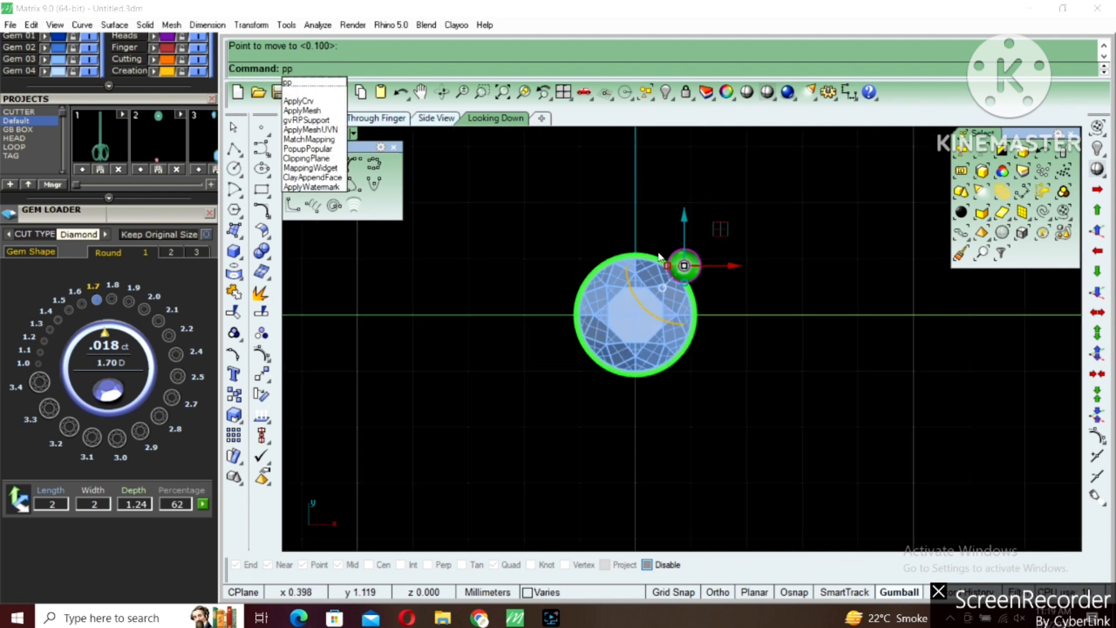
key(Escape)
click(251, 24)
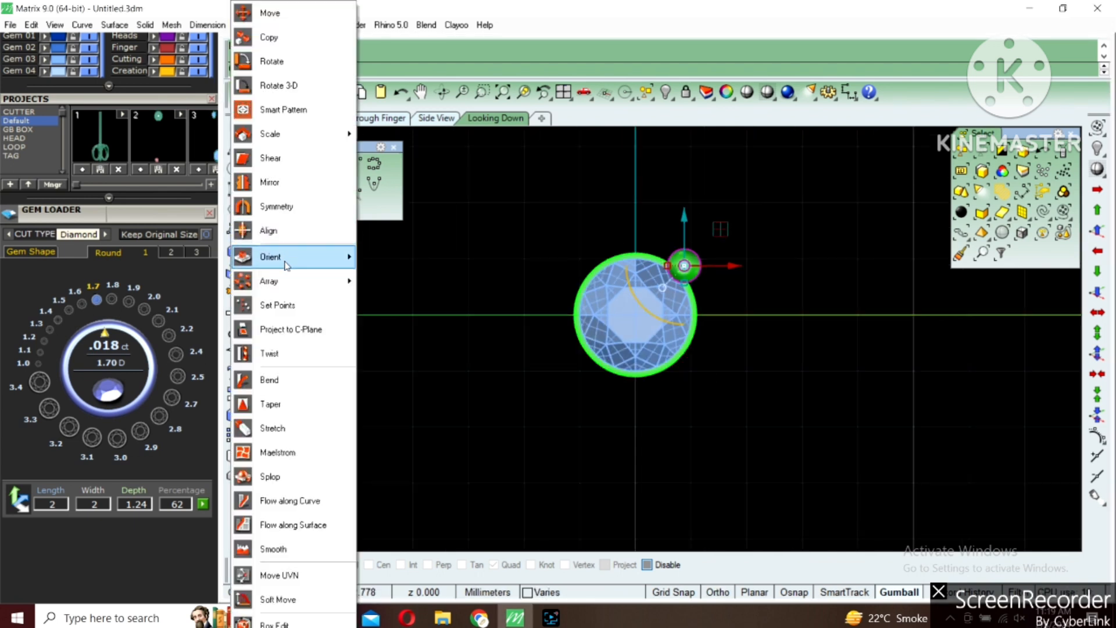
click(610, 321)
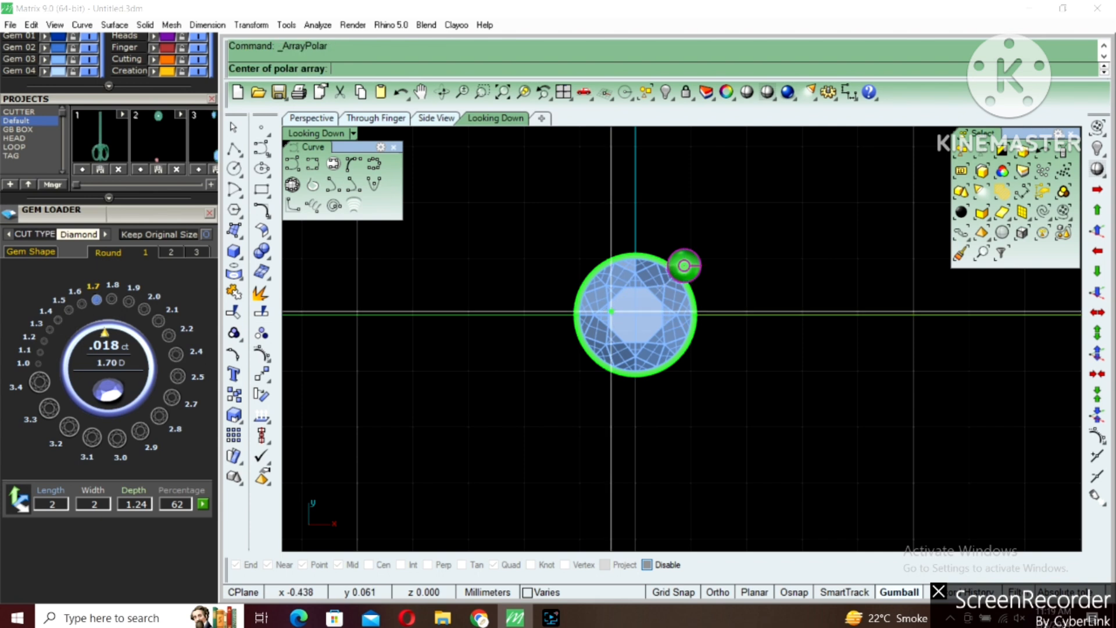
click(610, 318)
key(Return)
key(Return)
key(Return)
scroll(530, 224, down, 2)
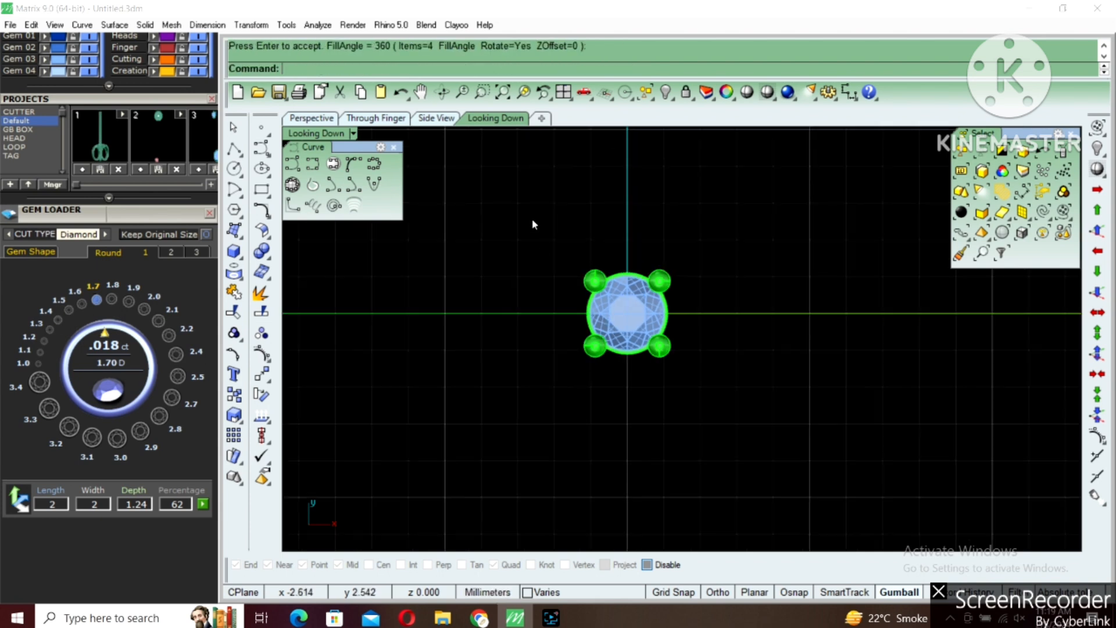
Group the 2 mm diamond, tube, four prongs and their curves.
key(ctrl+a)
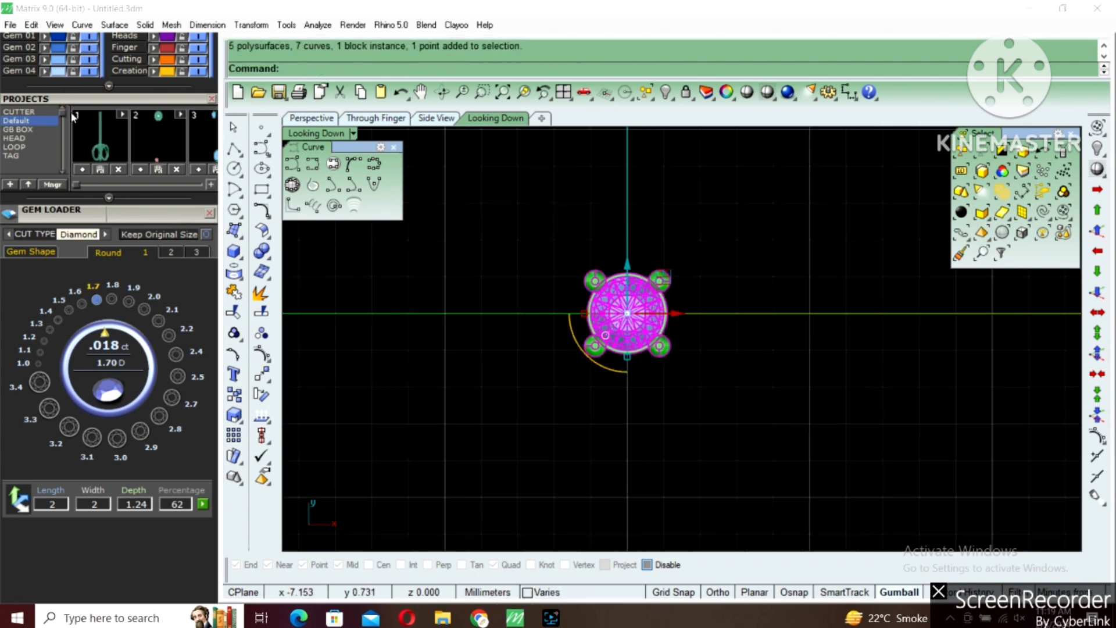
scroll(98, 103, up, 3)
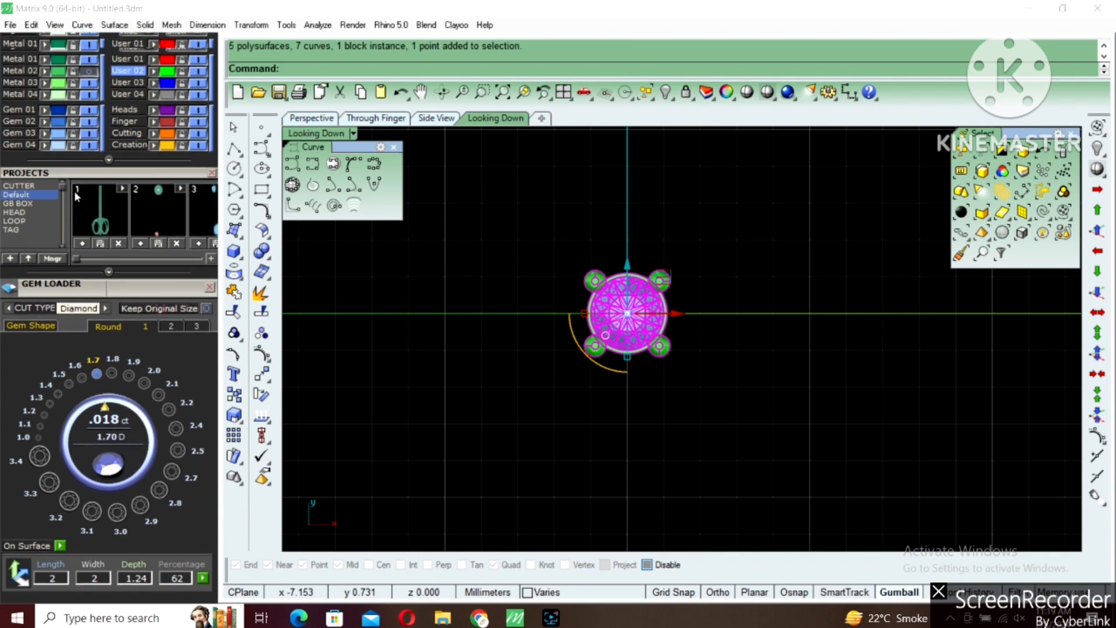
click(234, 332)
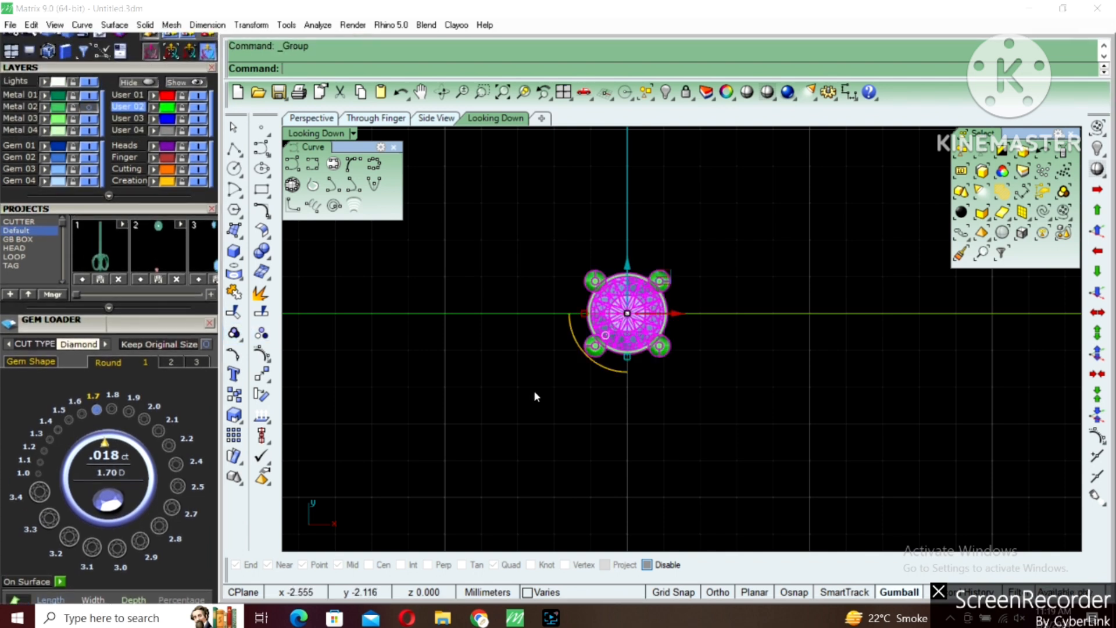
Show the hidden 2.3 mm stone setting again and select its group.
key(Return)
click(652, 291)
key(Return)
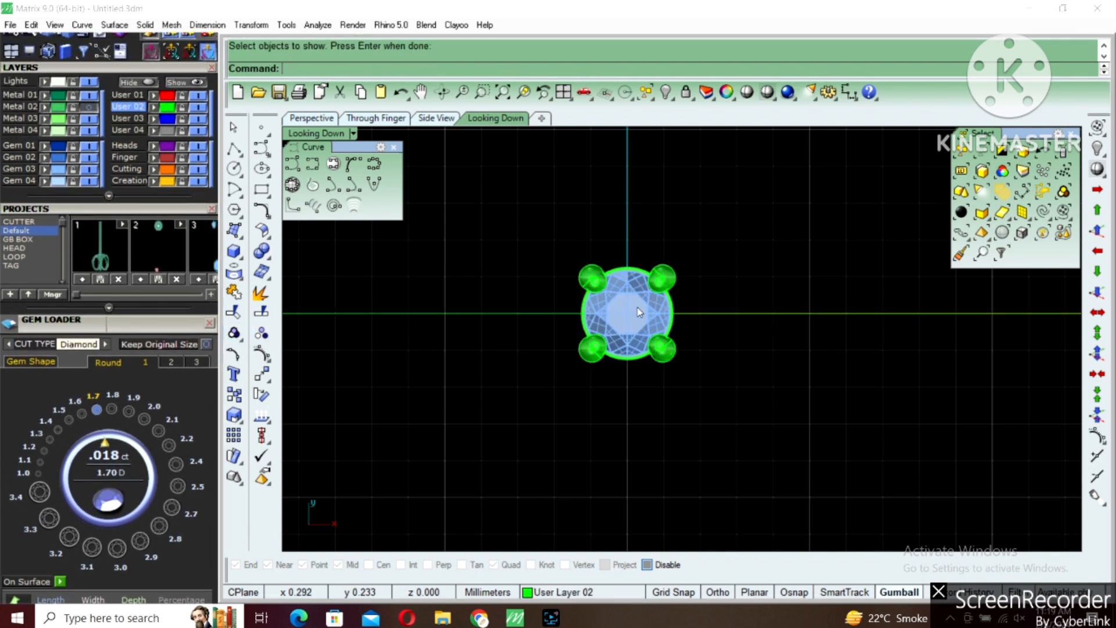
click(634, 308)
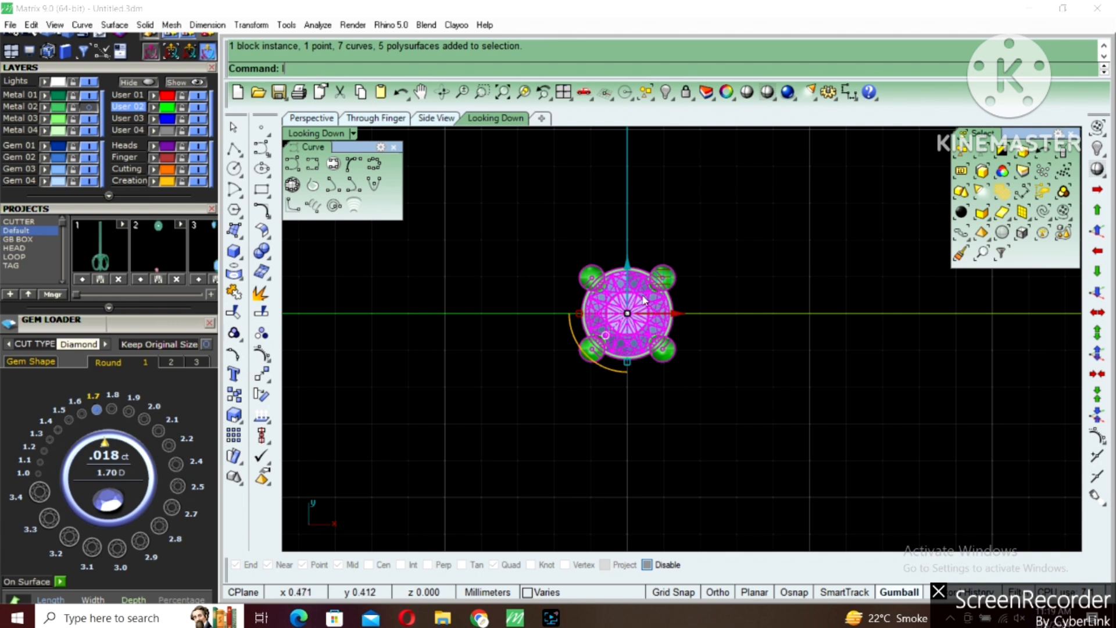
Move the 2 mm stone setting along the X axis to sit beside the 2.3 mm setting and compare it with the finished ring.
click(644, 300)
drag(673, 317, 584, 312)
key(Escape)
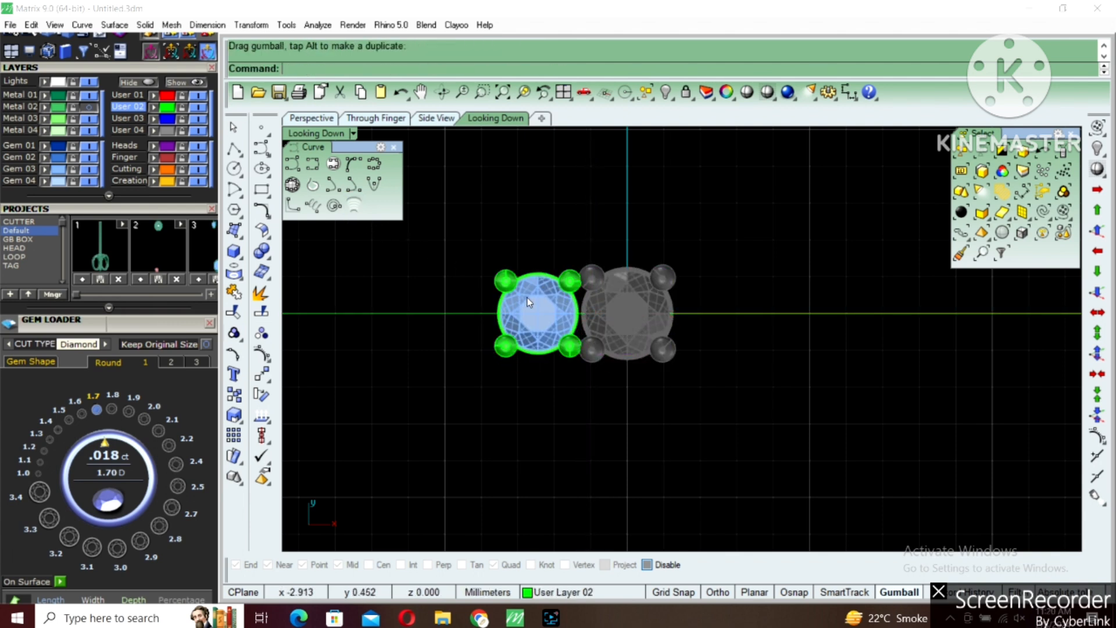
click(528, 300)
scroll(575, 306, up, 4)
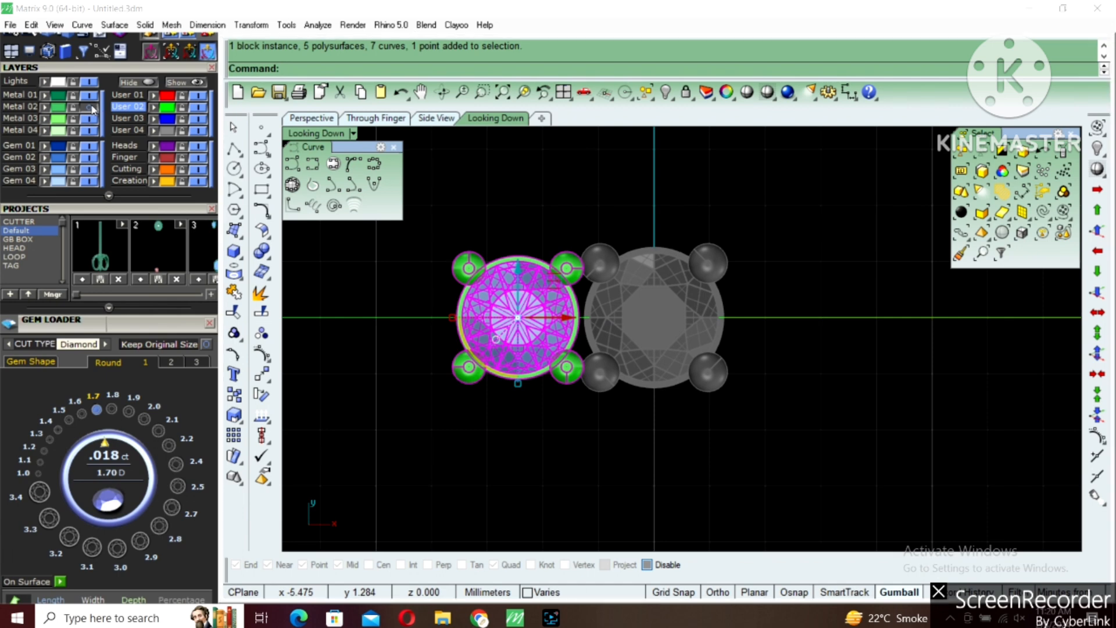
scroll(651, 305, down, 4)
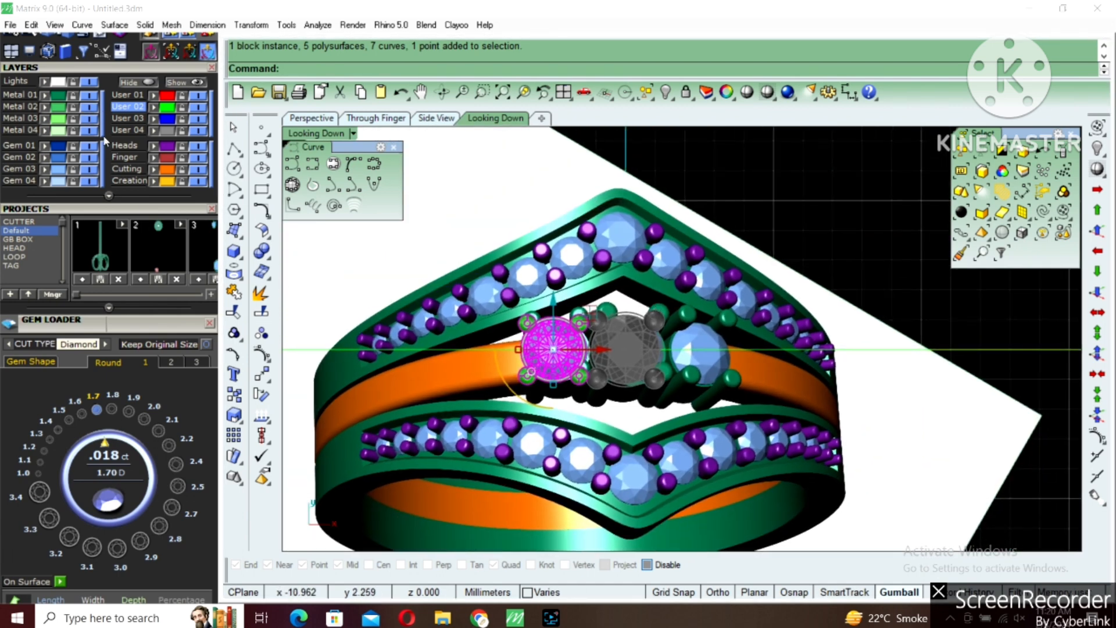
click(88, 107)
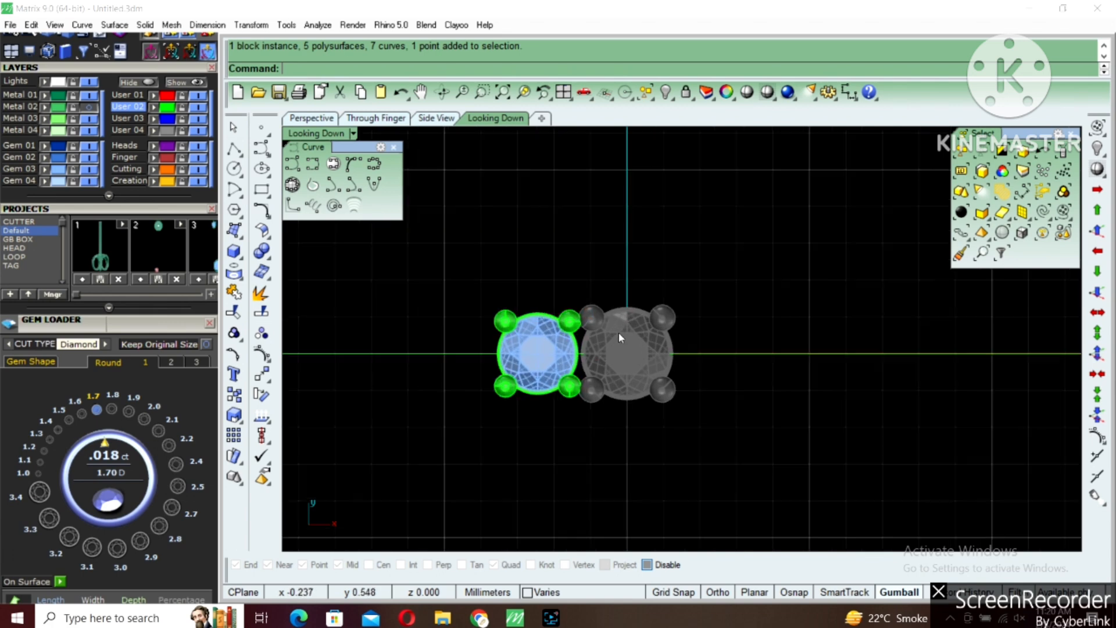
Ungroup the 2.3 mm setting and move its upper-left prong about 0.2 mm diagonally up and inward around the stone's edge.
scroll(617, 314, up, 3)
click(617, 315)
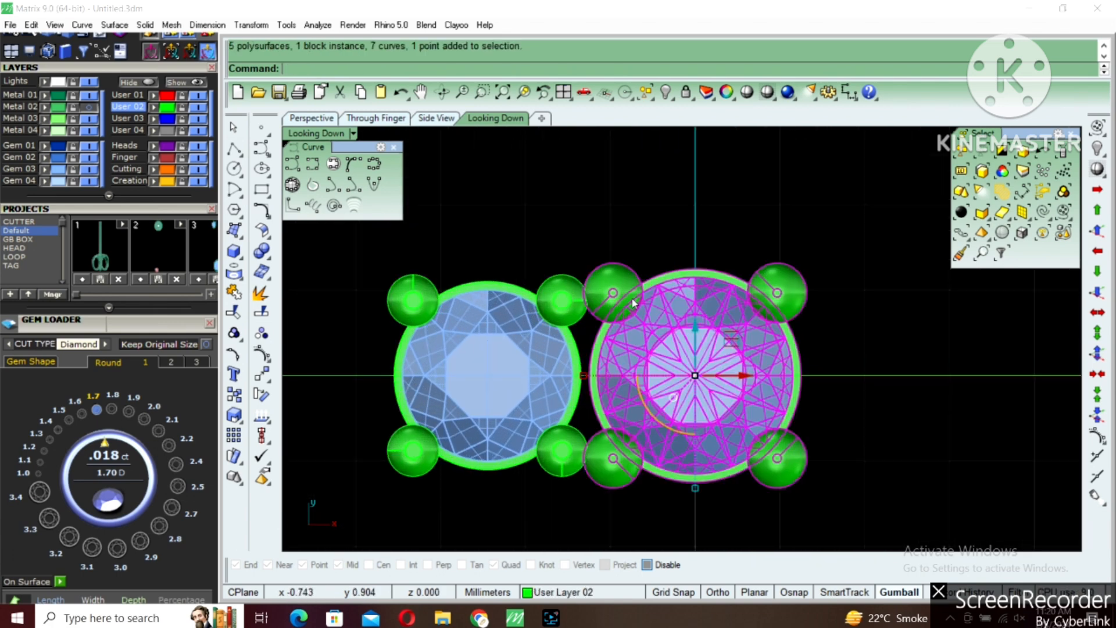
key(ctrl+shift+g)
click(617, 314)
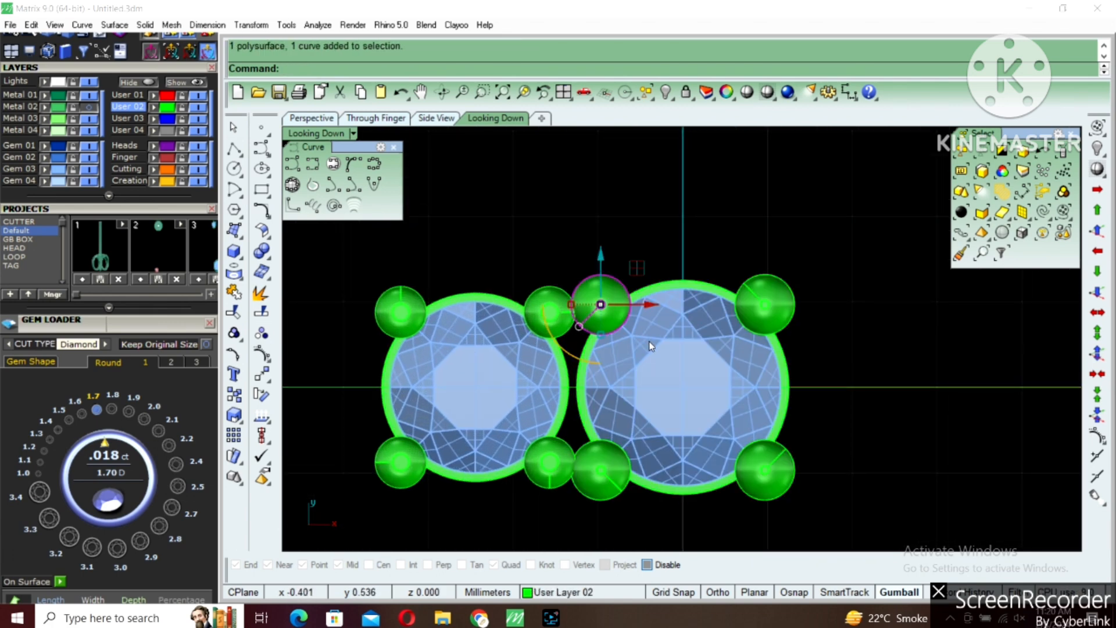
scroll(612, 322, up, 2)
text(m)
key(Return)
click(620, 321)
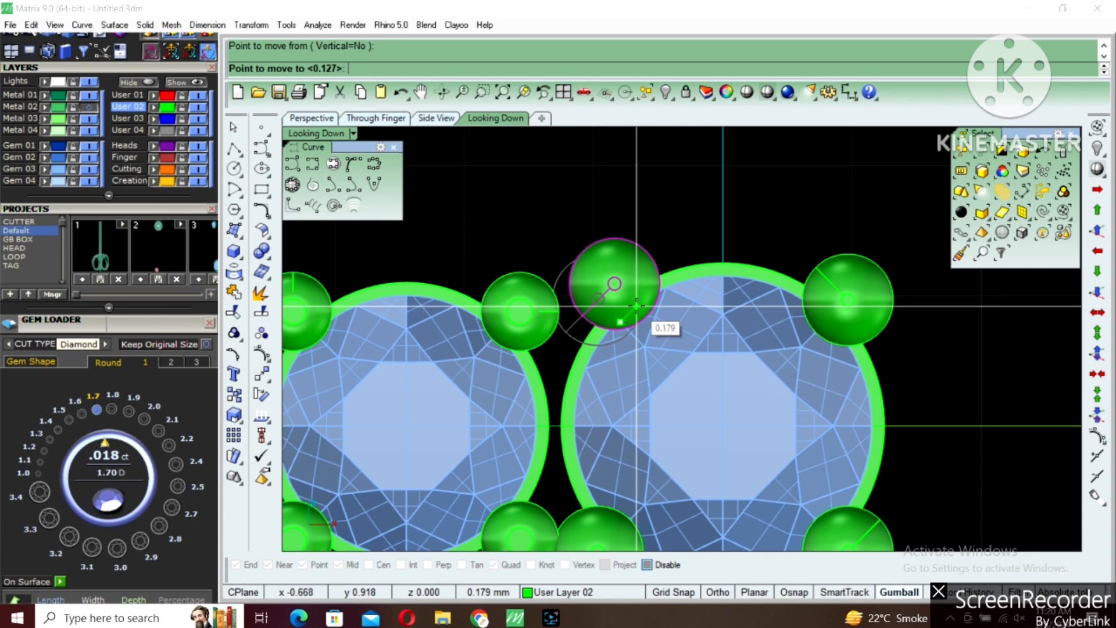
click(640, 306)
scroll(640, 306, down, 3)
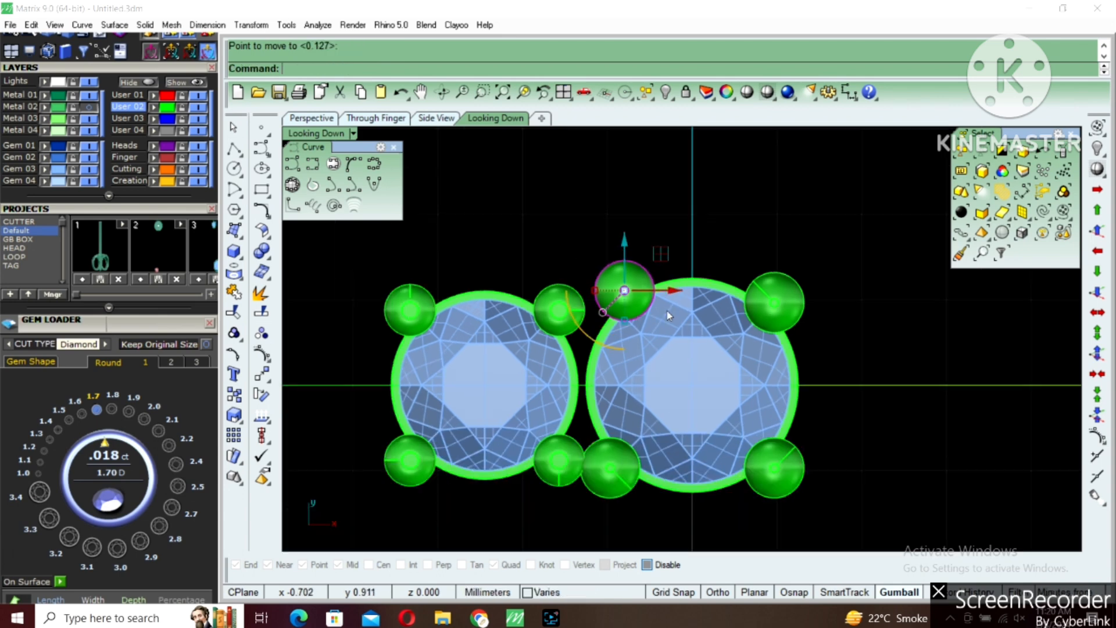
Delete the other three prongs of the 2.3 mm setting.
click(750, 302)
key(Delete)
click(750, 446)
key(Delete)
click(616, 436)
key(Delete)
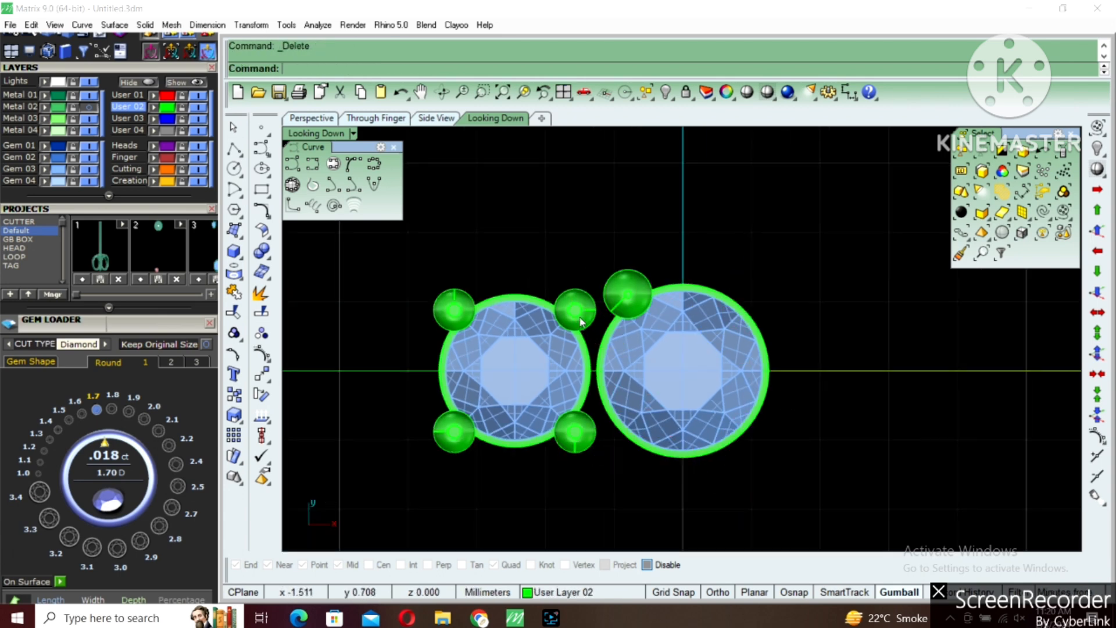
Ungroup the 2 mm setting and move its upper-right prong slightly away from the 2.3 mm stone's prong.
click(575, 311)
scroll(640, 306, up, 1)
key(ctrl+shift+g)
click(638, 305)
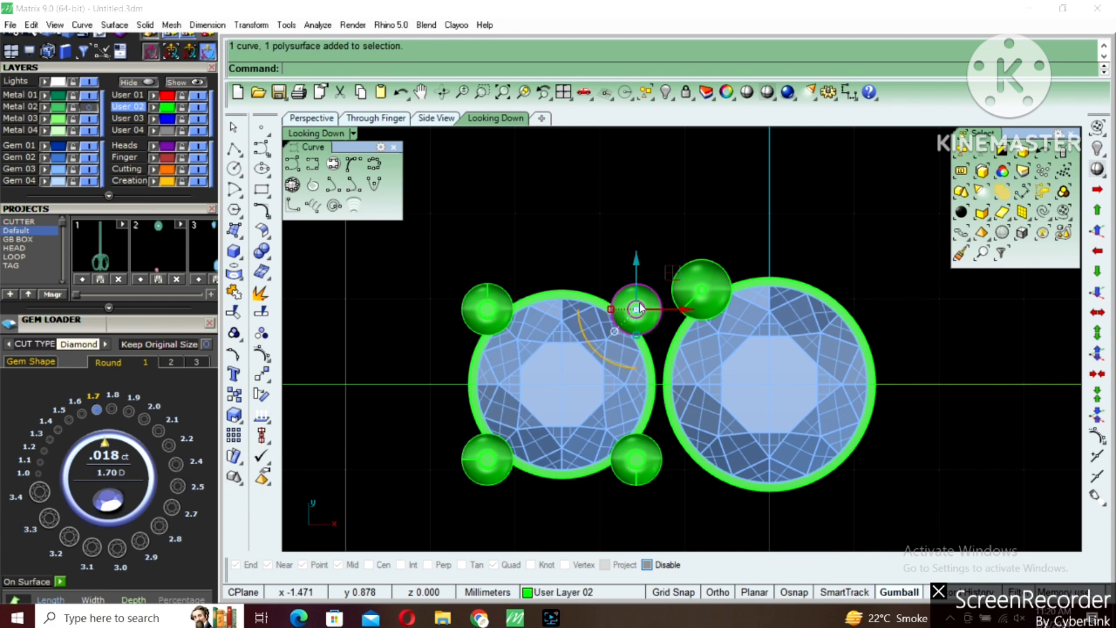
scroll(639, 304, up, 6)
text(m)
key(Return)
click(678, 328)
click(666, 325)
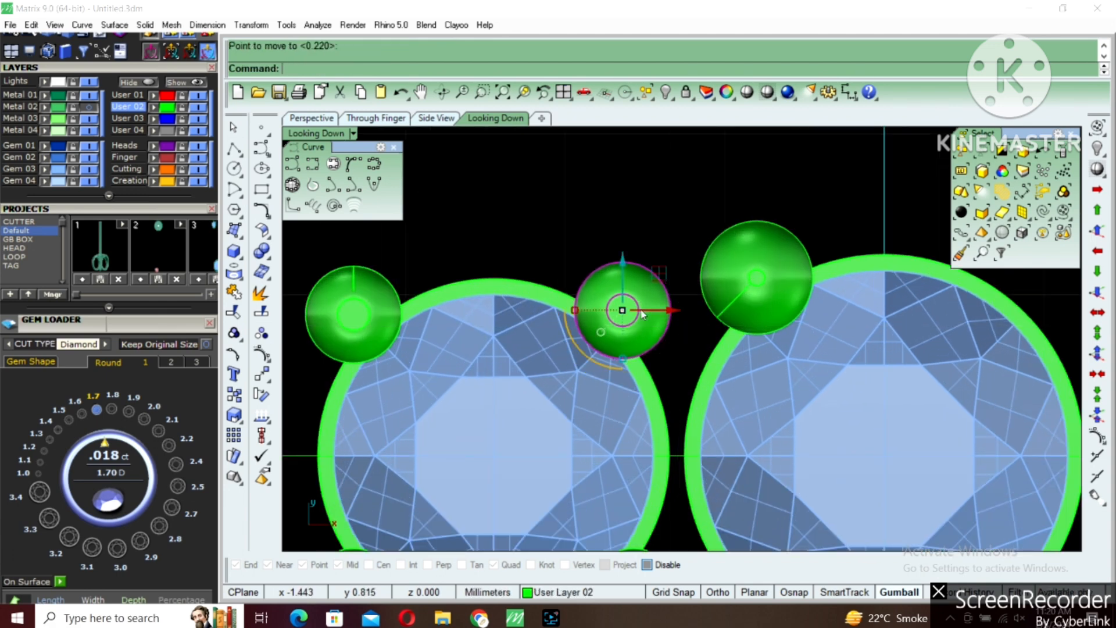
Delete the three unadjusted prongs of the 2 mm setting.
scroll(636, 301, down, 6)
click(495, 304)
key(Delete)
drag(422, 506, 724, 436)
key(Delete)
Mirror the adjusted prong across the 2 mm stone's vertical and horizontal centre lines to make four prongs.
click(637, 307)
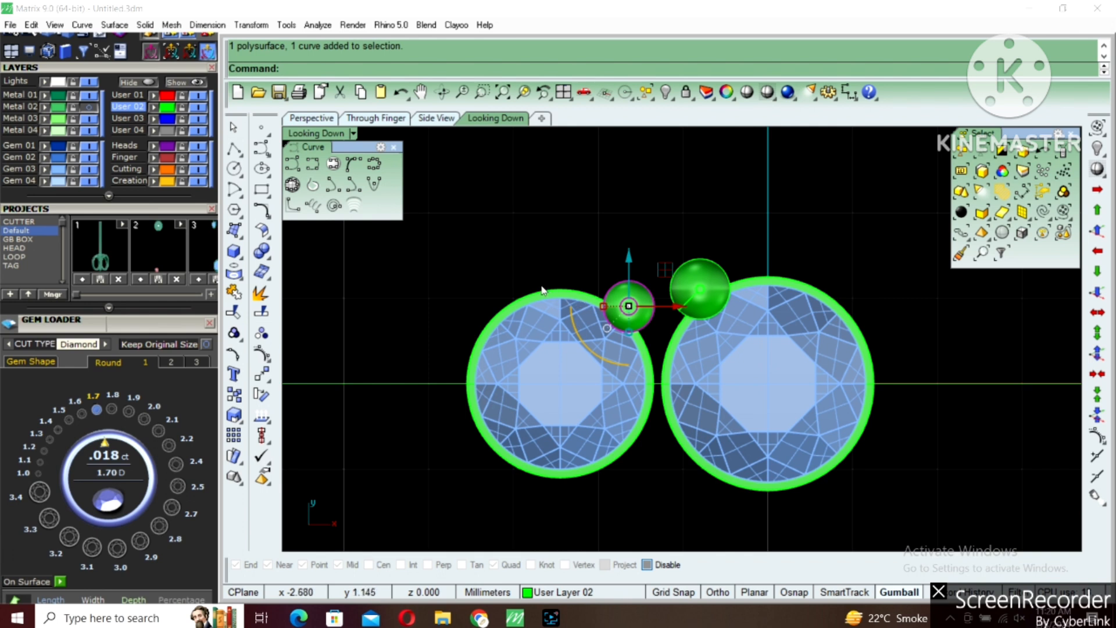
key(m)
click(561, 287)
click(561, 241)
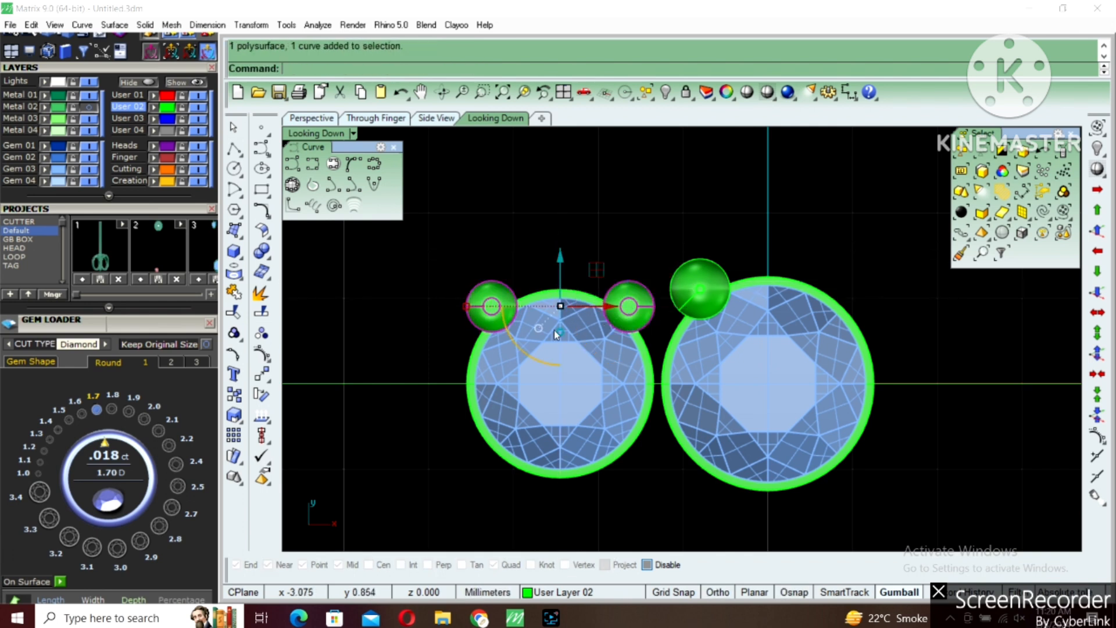
key(Return)
click(560, 384)
click(741, 384)
scroll(674, 372, down, 1)
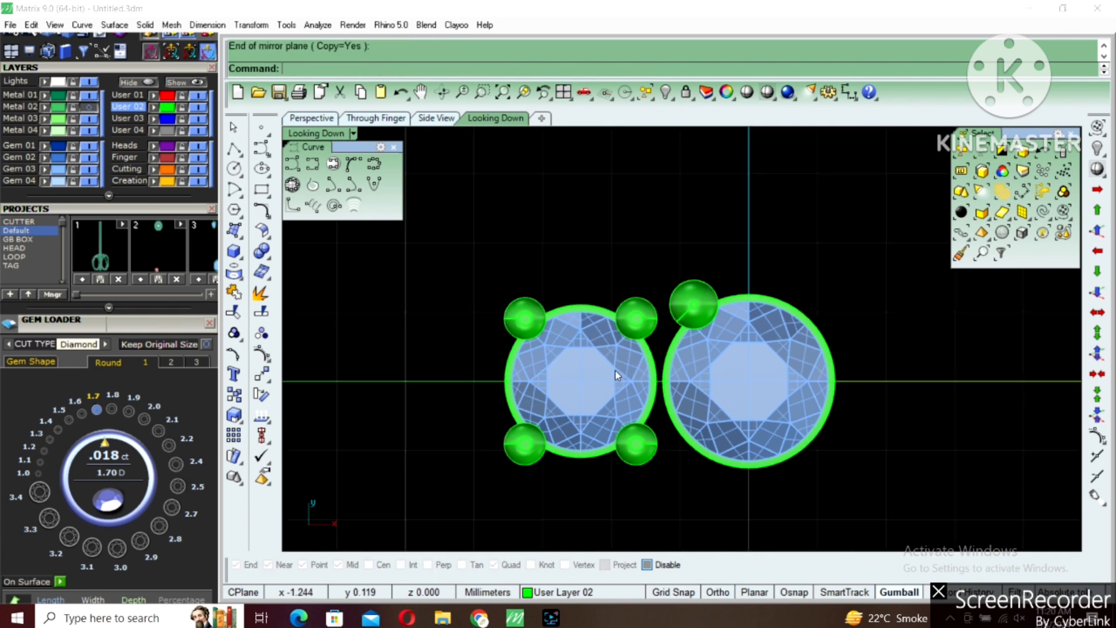
Group the 2 mm stone with its tube and four mirrored prongs.
scroll(617, 372, down, 2)
mouse_move(468, 254)
mouse_down()
mouse_move(579, 408)
mouse_move(673, 490)
mouse_up()
key(ctrl+g)
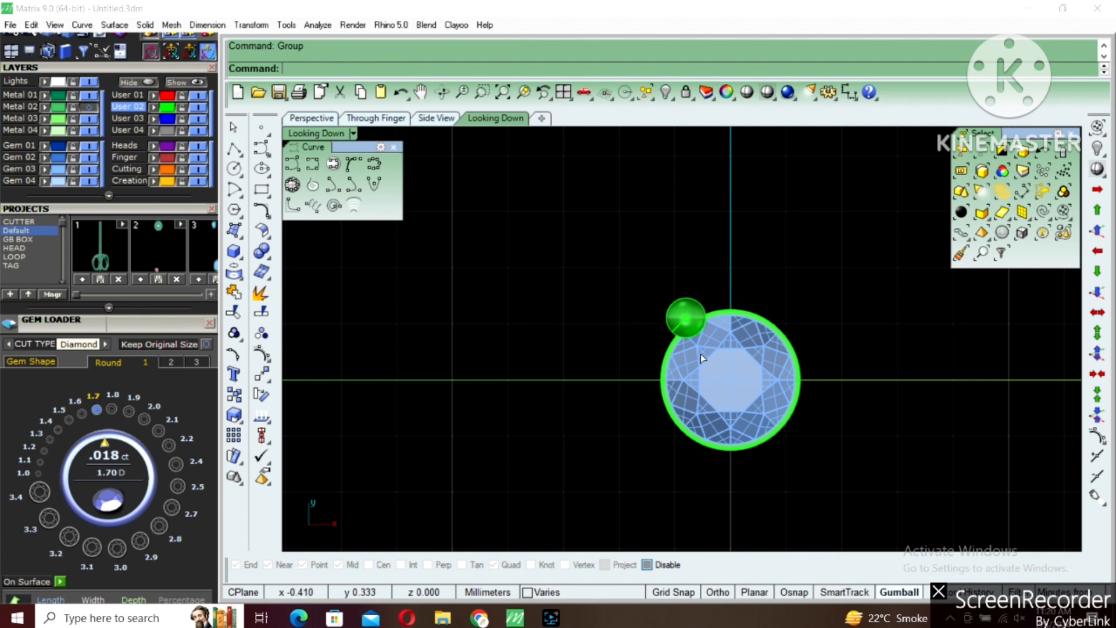
Mirror the 2.3 mm stone's prong through origin 0 across the vertical axis, and both prongs across the horizontal axis.
click(687, 320)
right_drag(687, 319, 601, 333)
text(m)
key(Return)
text(0)
key(Return)
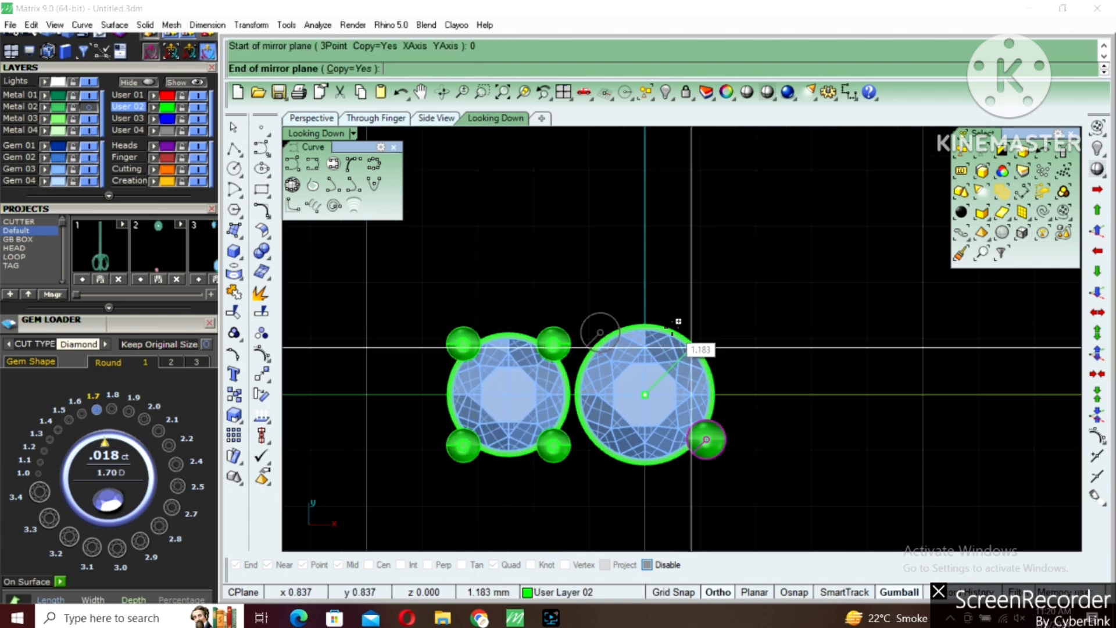
click(660, 273)
key(Return)
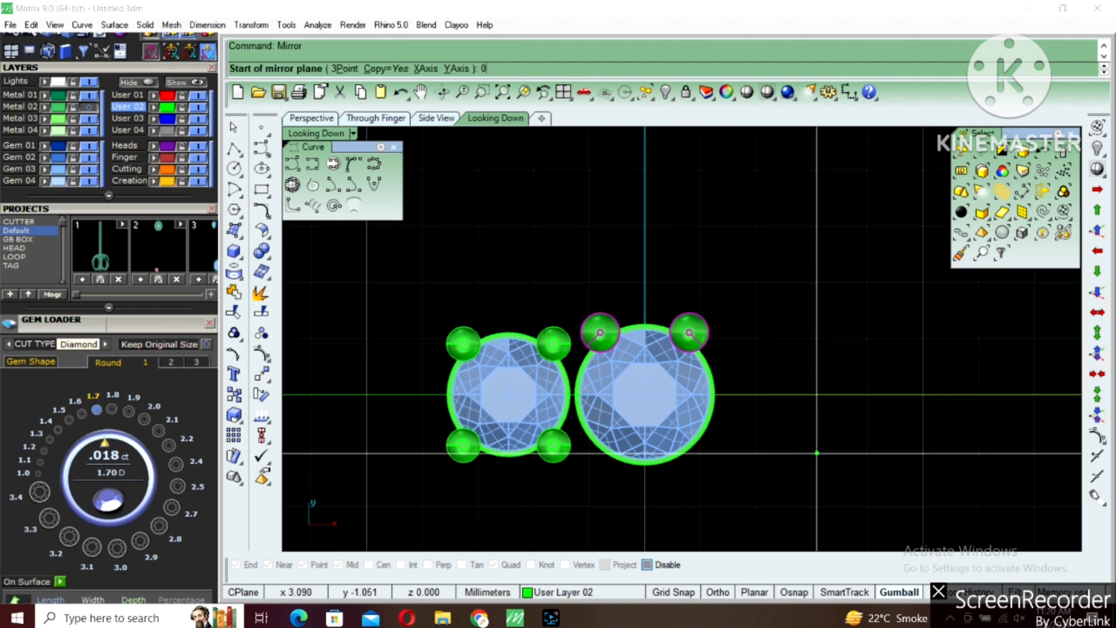
text(0)
key(Return)
click(822, 449)
Group the 2.3 mm stone with its tube and four mirrored prongs.
drag(544, 251, 785, 512)
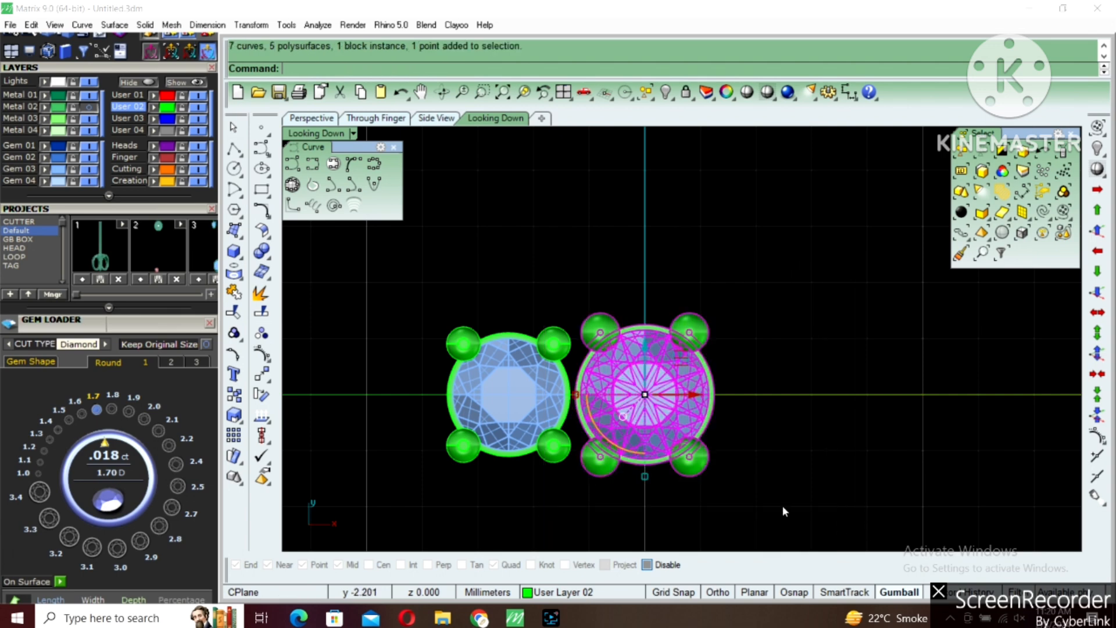
right_drag(687, 427, 721, 382)
key(ctrl+g)
Move the 2 mm setting about 0.06 mm horizontally towards the 2.3 mm setting.
scroll(613, 354, up, 4)
click(597, 363)
scroll(616, 342, up, 4)
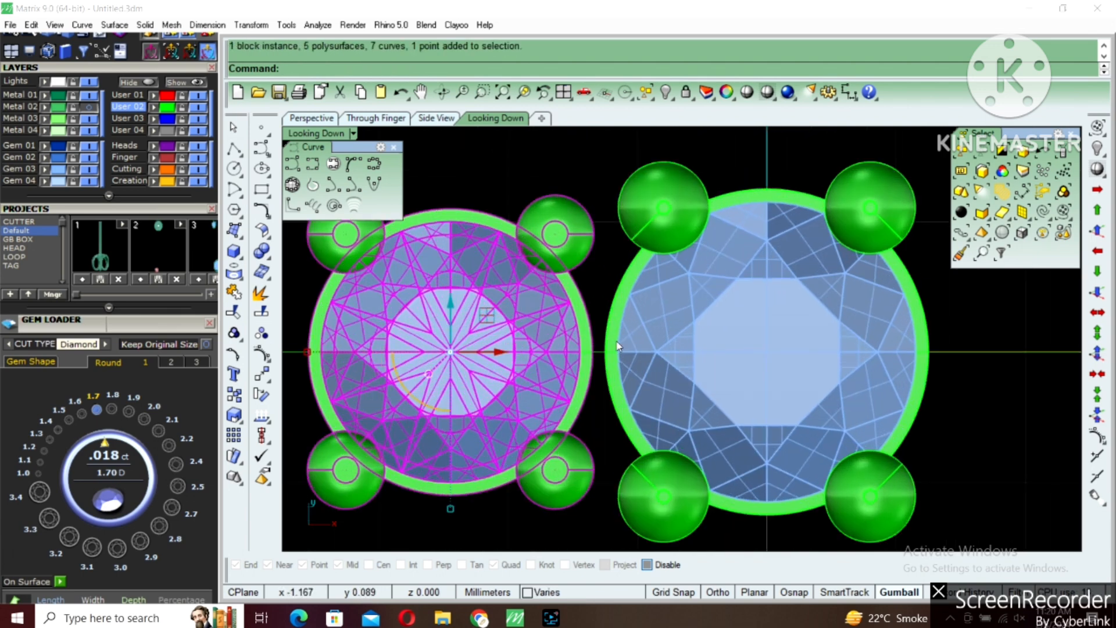
text(m)
key(Return)
click(721, 333)
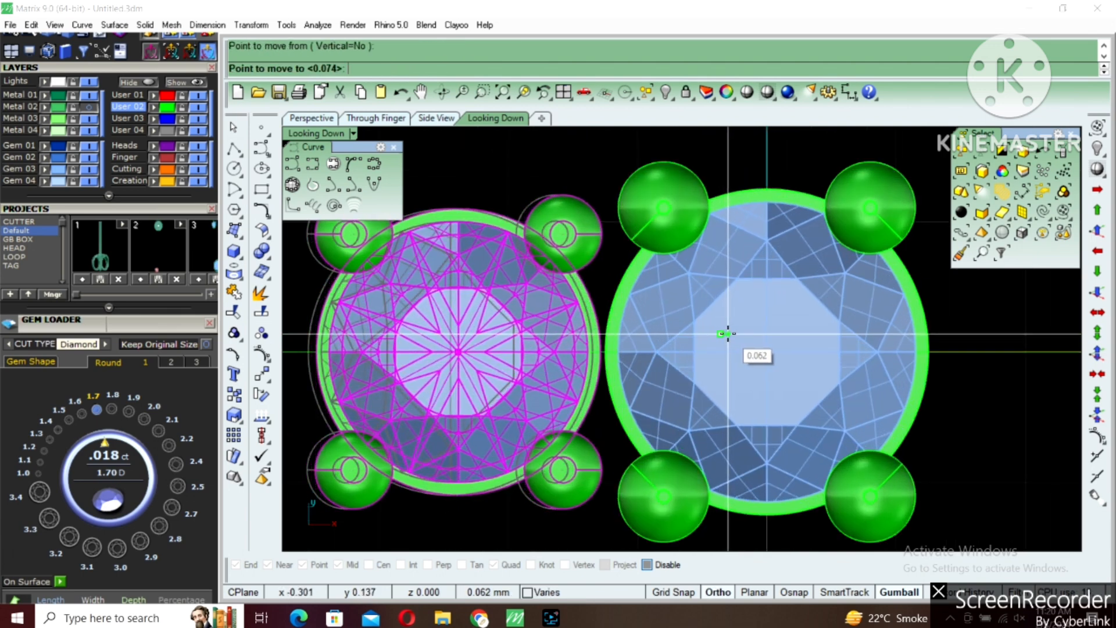
click(726, 334)
Mirror the 2 mm setting across the vertical centre line to the other side of the 2.3 mm setting.
scroll(616, 340, down, 6)
text(mi)
key(Return)
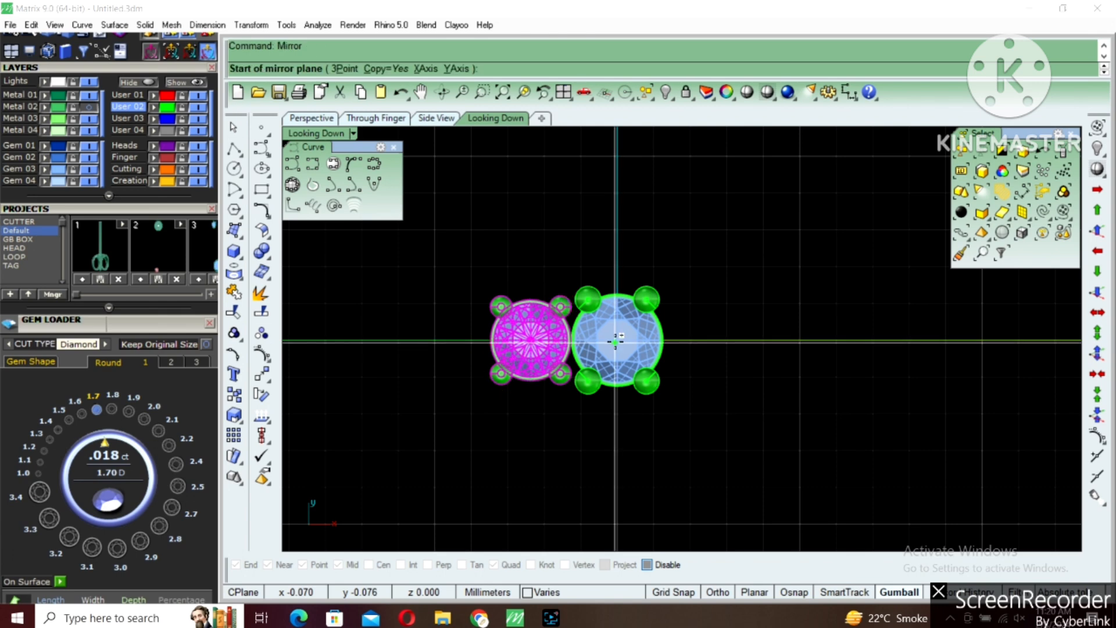
click(616, 340)
click(615, 279)
scroll(627, 325, down, 3)
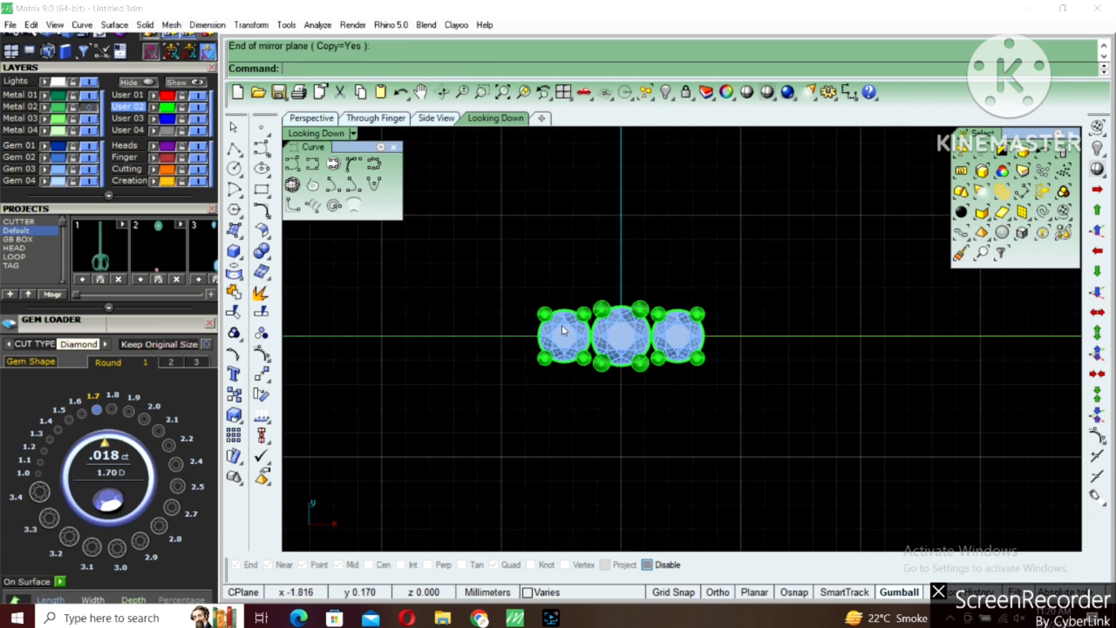
Group the three stone settings together.
drag(491, 254, 707, 397)
scroll(700, 391, down, 3)
key(ctrl+g)
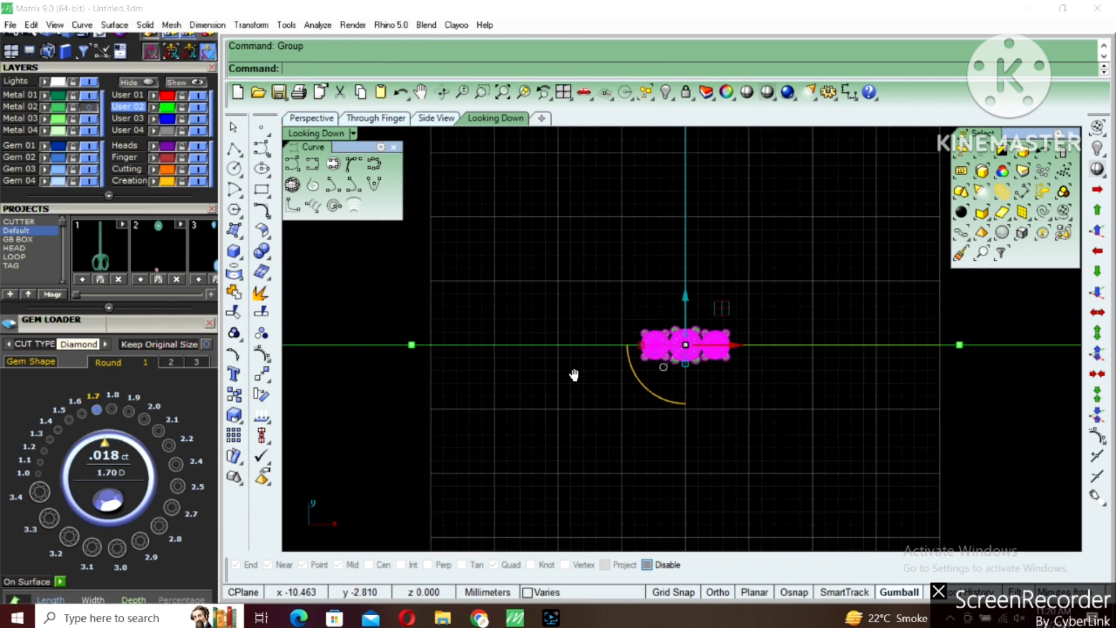
Assign the horizontal length line to the User 03 layer.
right_drag(574, 375, 605, 361)
click(615, 344)
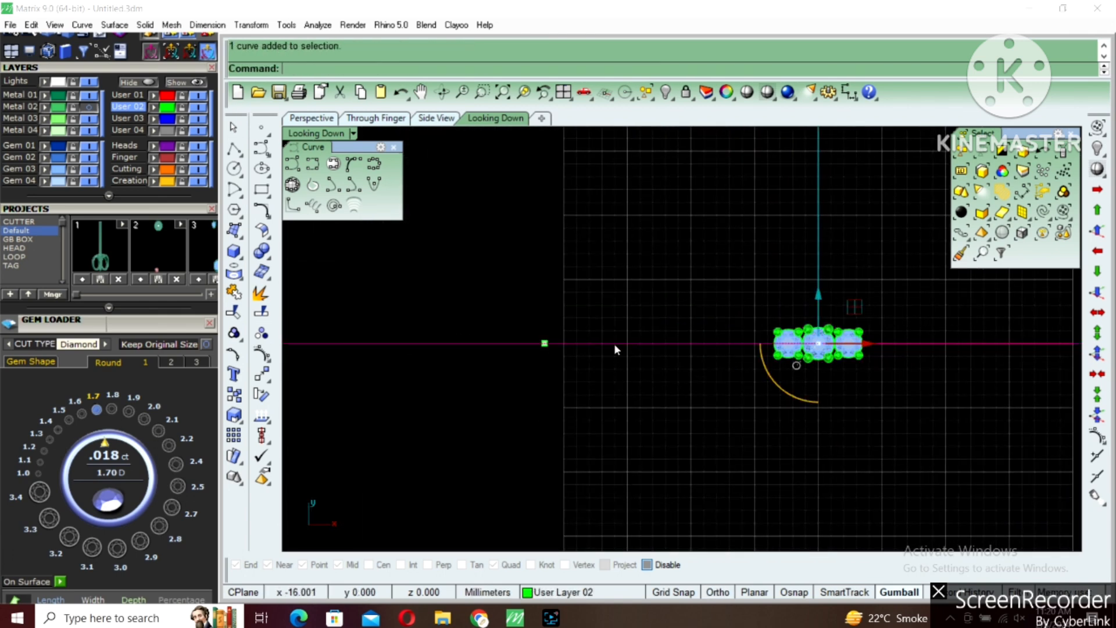
click(154, 121)
click(642, 287)
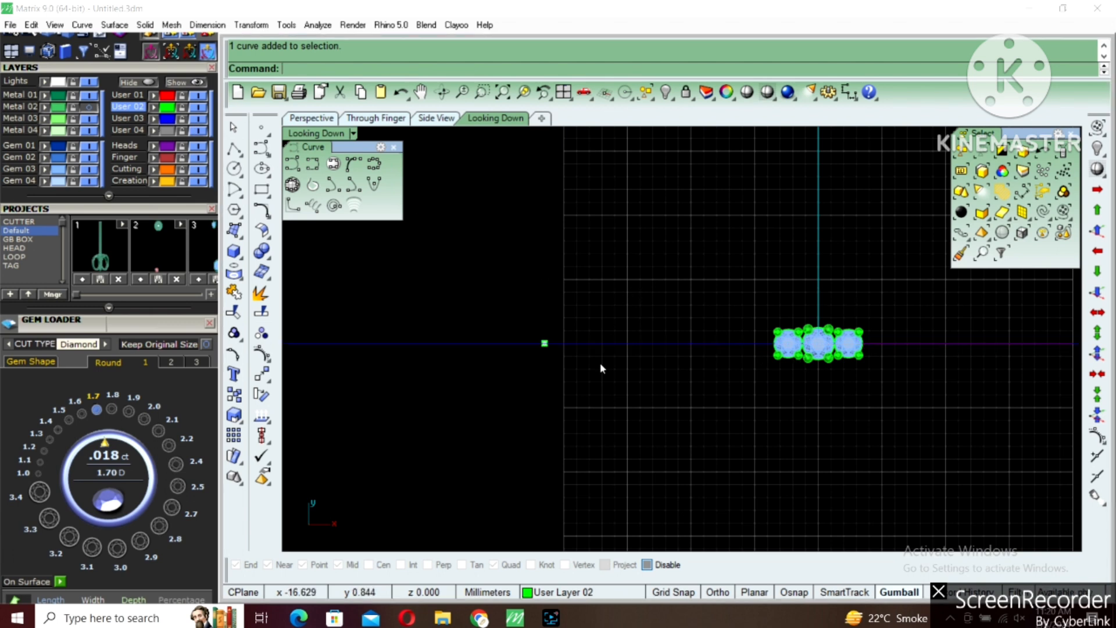
click(551, 619)
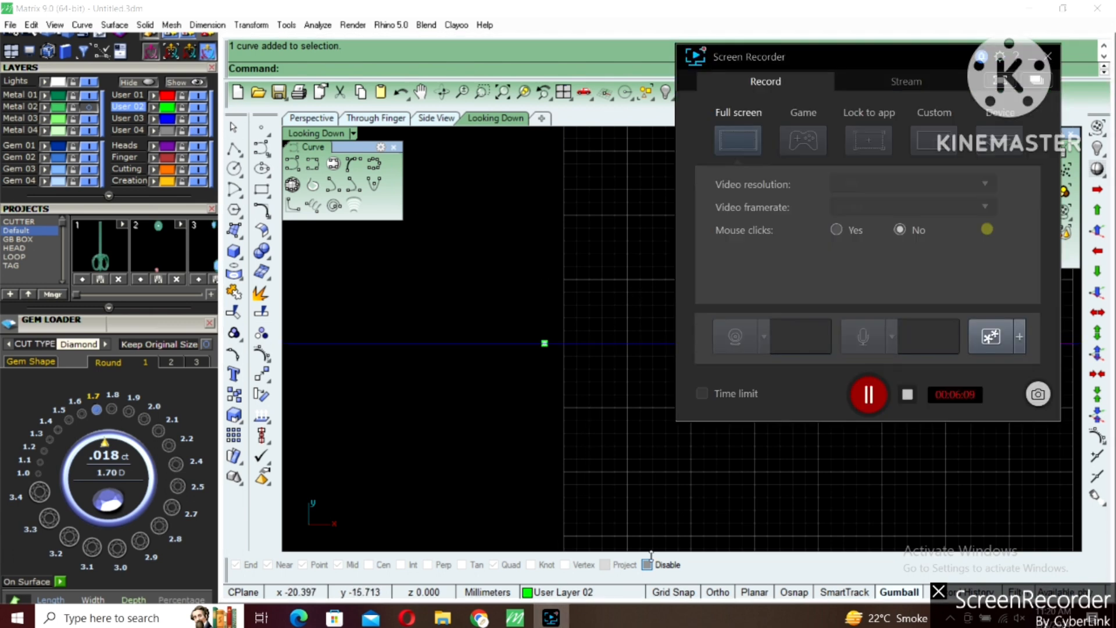
click(870, 397)
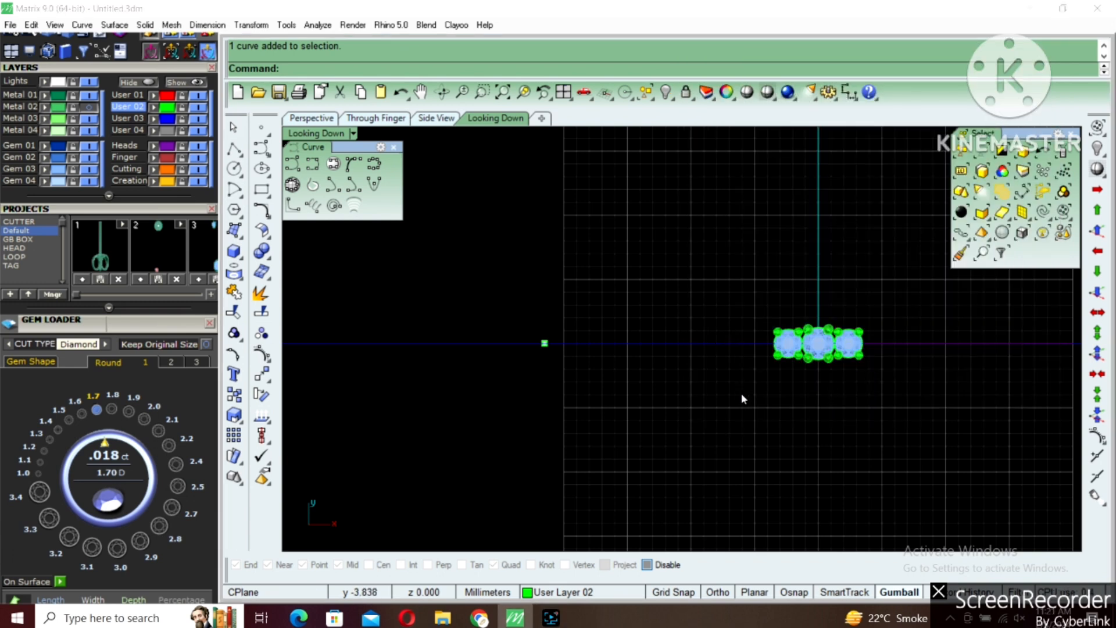
click(557, 617)
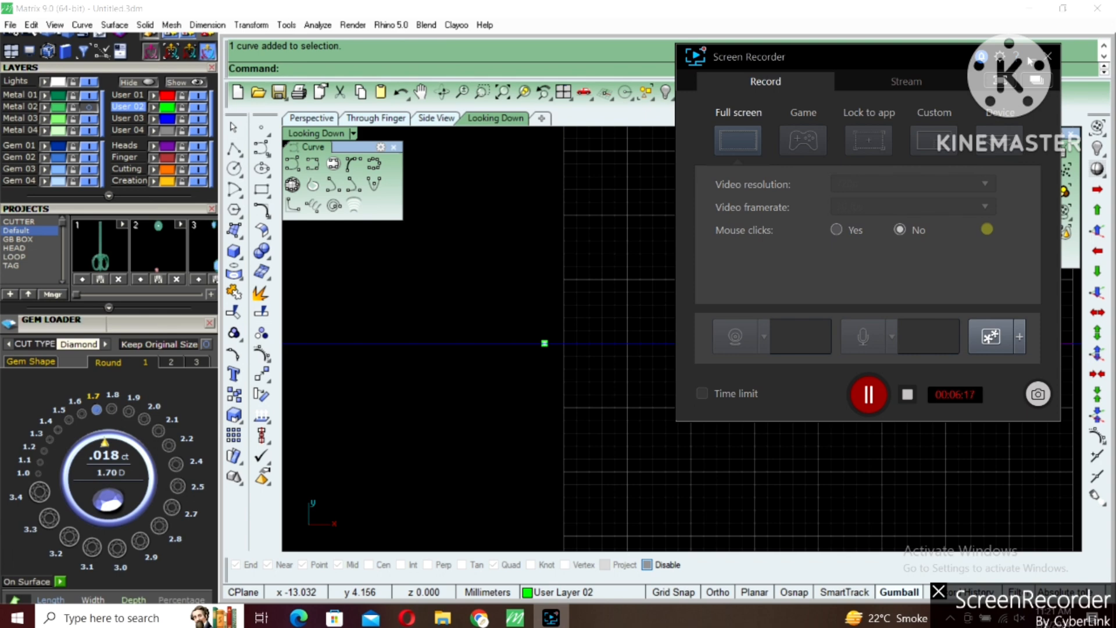
click(1029, 59)
Offset the length line 0.5 mm to its upper side in the Looking Down view.
right_drag(794, 371, 687, 361)
scroll(687, 361, up, 2)
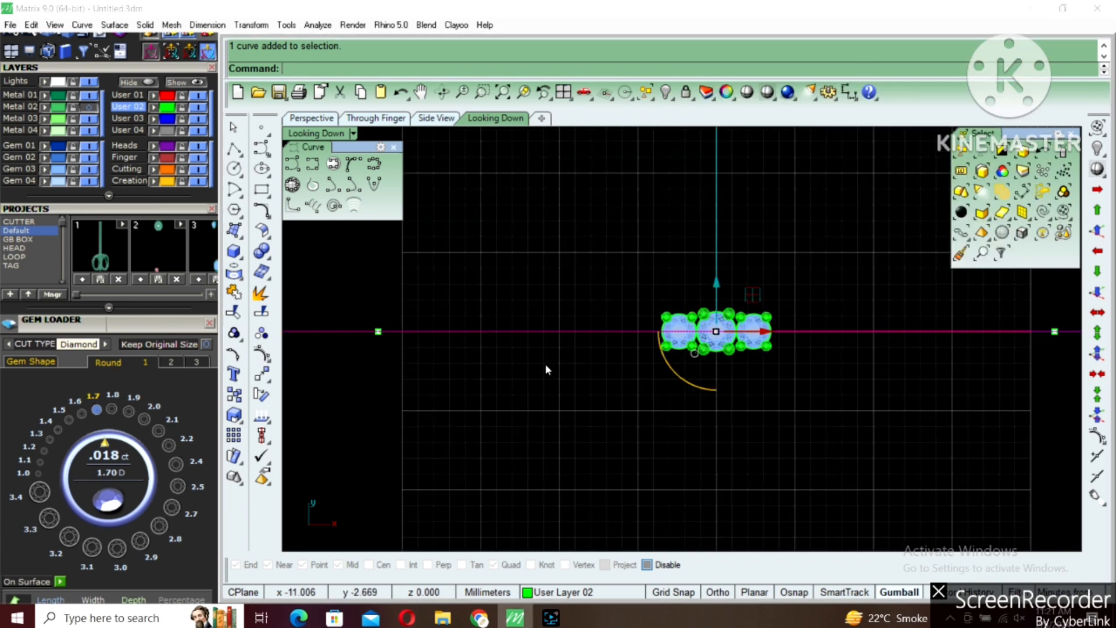
right_drag(583, 338, 644, 314)
scroll(644, 314, up, 6)
right_click(706, 281)
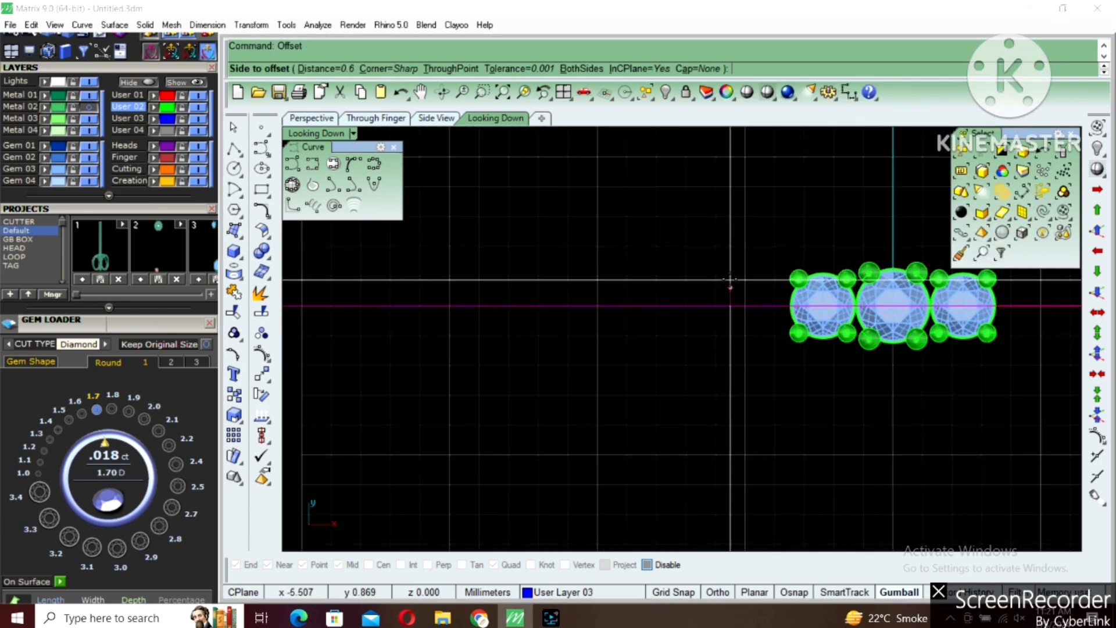
text(.5)
key(Return)
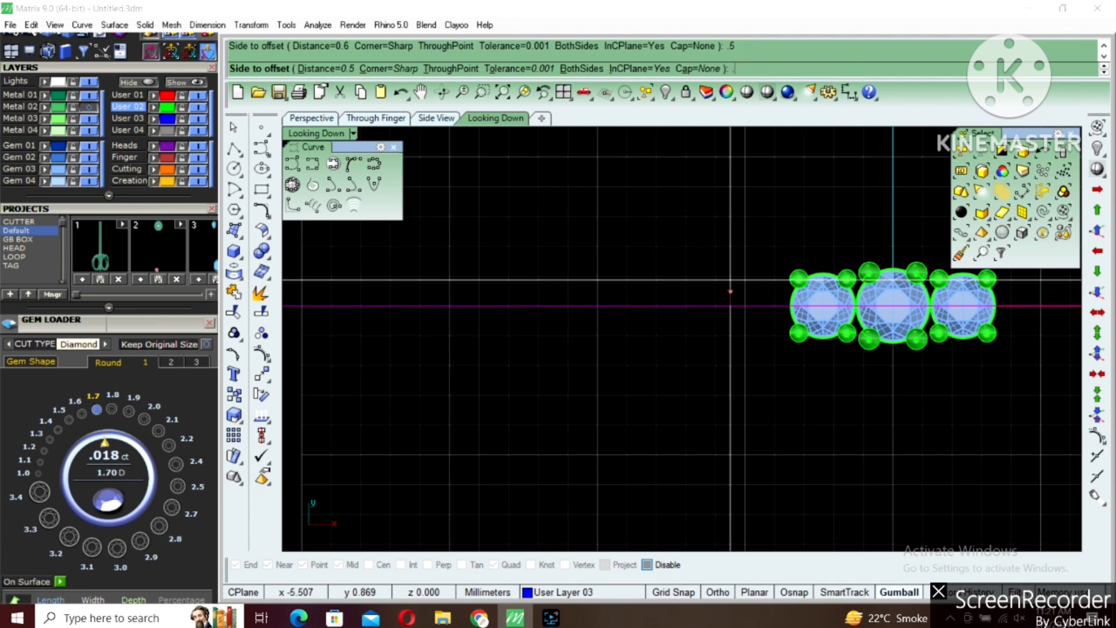
click(730, 279)
Mirror the offset line through origin 0 across the length line to create its counterpart below.
click(748, 289)
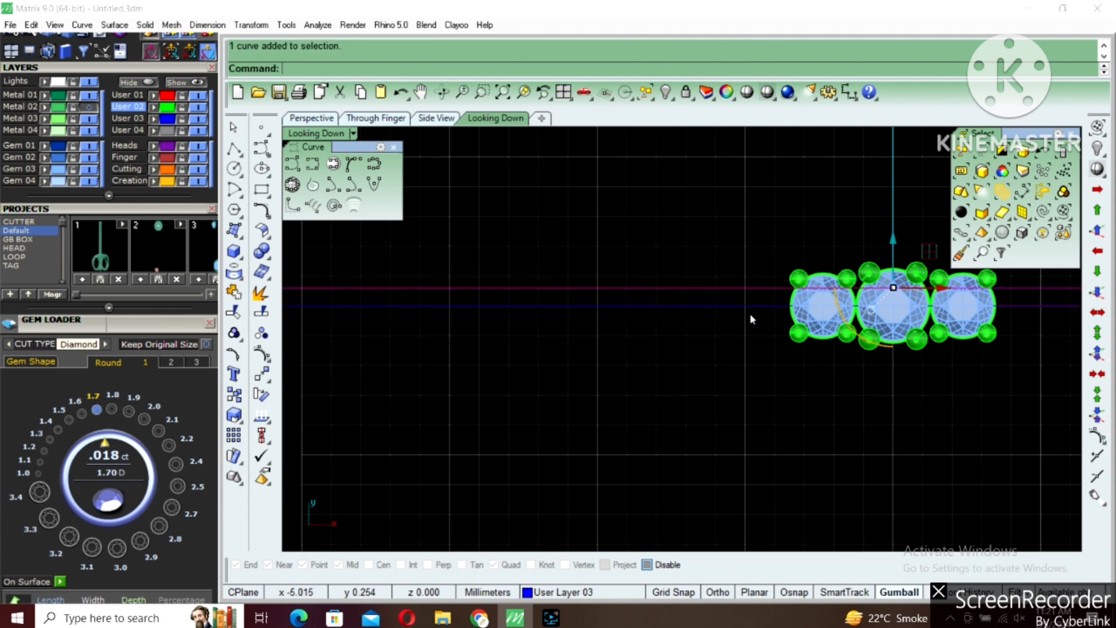
right_drag(754, 304, 741, 288)
text(mm)
key(Return)
text(0)
key(Return)
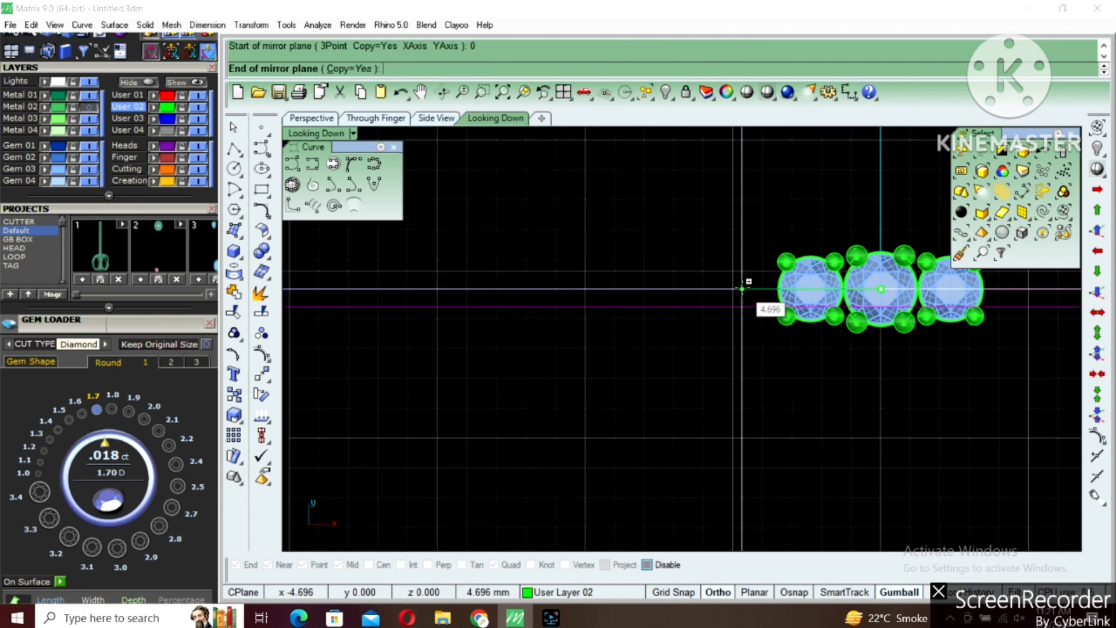
click(743, 309)
Draw a vertical polyline crossing both offset lines at the outer prongs of the left 2 mm setting.
scroll(749, 308, down, 4)
right_drag(616, 319, 785, 301)
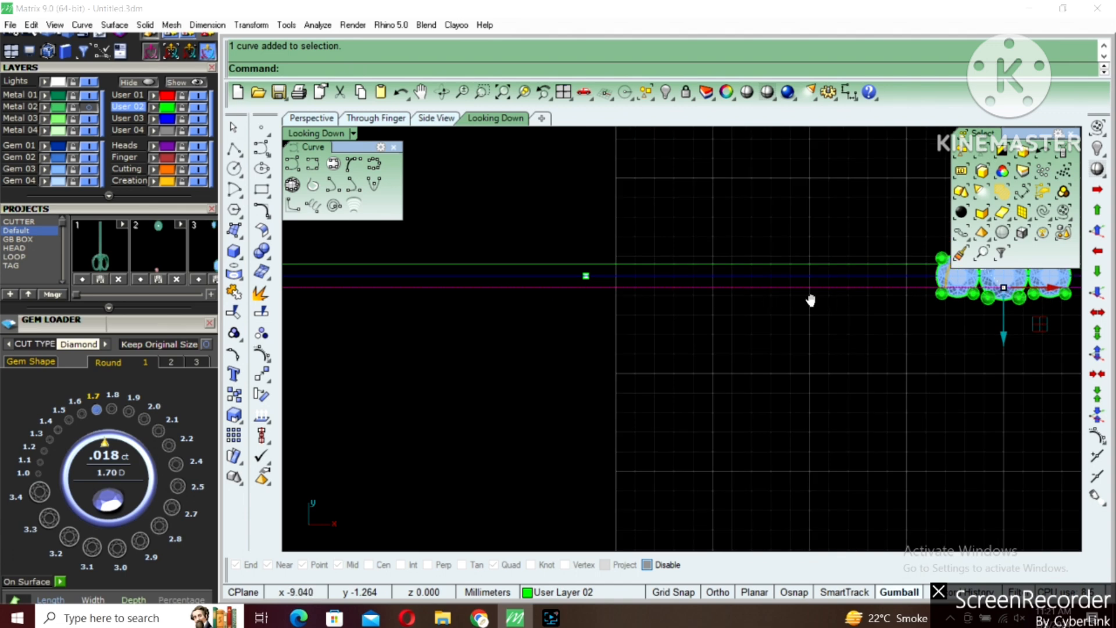
right_drag(936, 277, 763, 290)
scroll(763, 289, up, 4)
shift+click(734, 273)
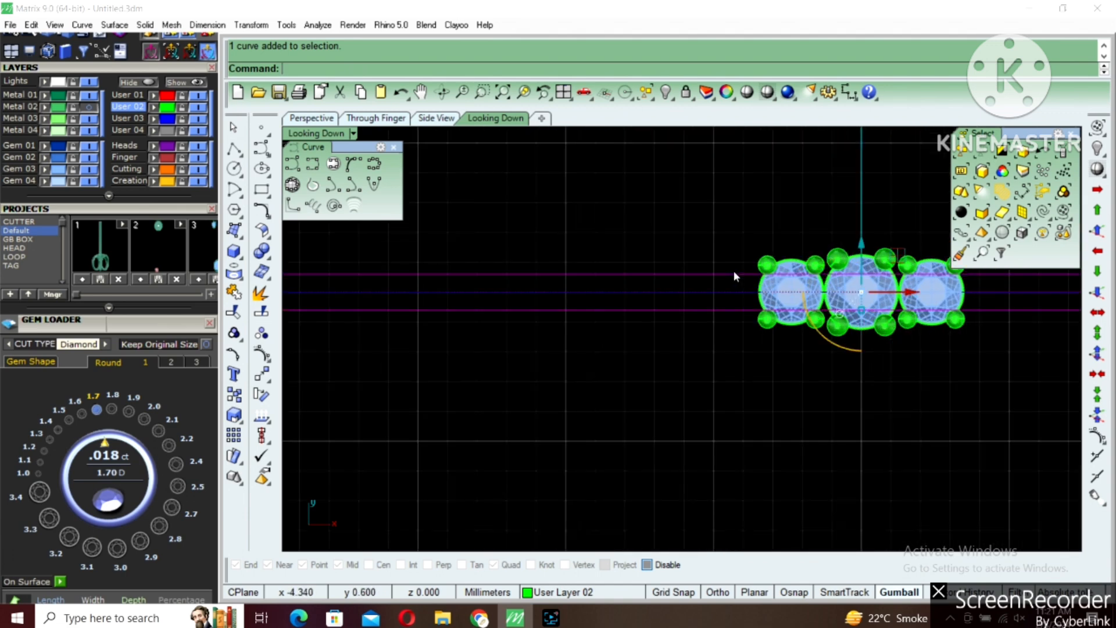
click(235, 150)
scroll(651, 235, up, 5)
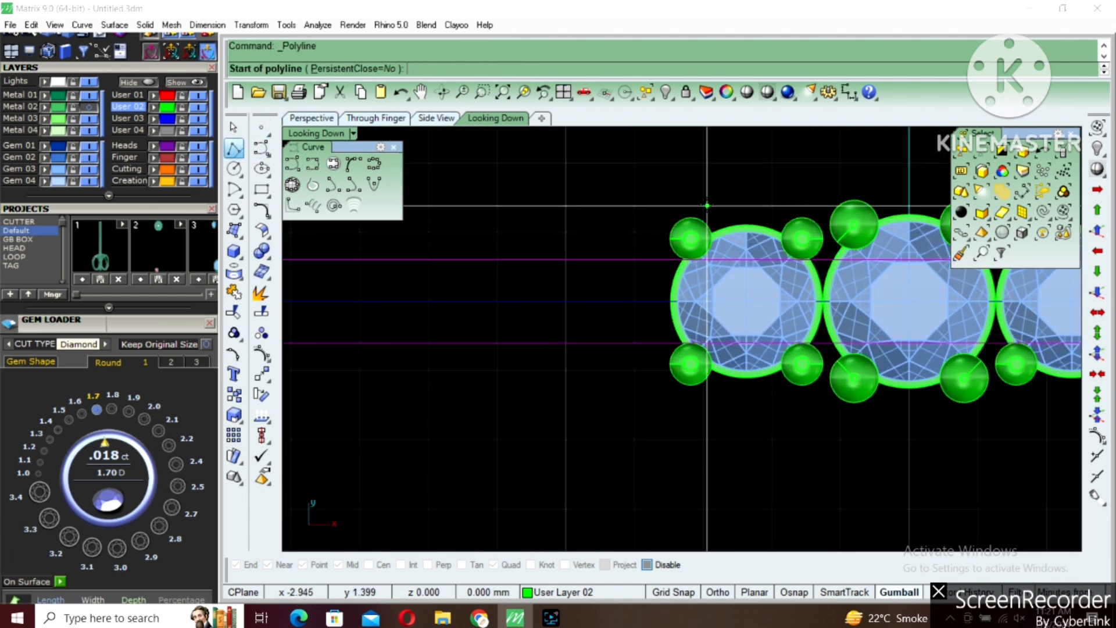
click(702, 206)
click(703, 430)
key(Return)
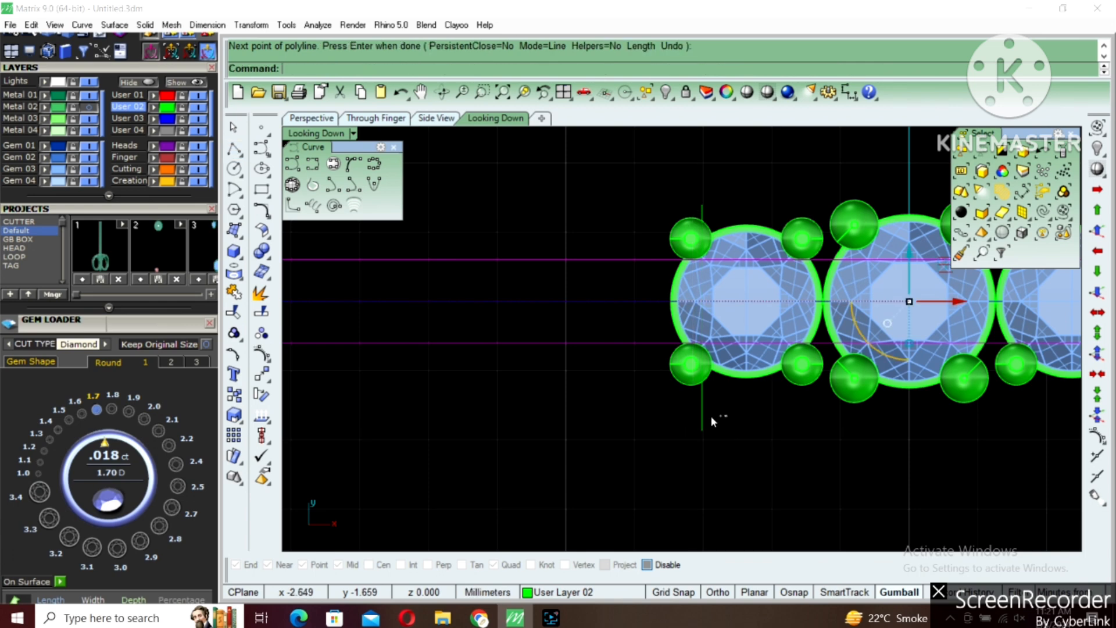
Isolate the vertical line and both offset lines, and trim away the offset lines' portions running through the settings from that line.
shift+click(703, 409)
text(hide)
key(Return)
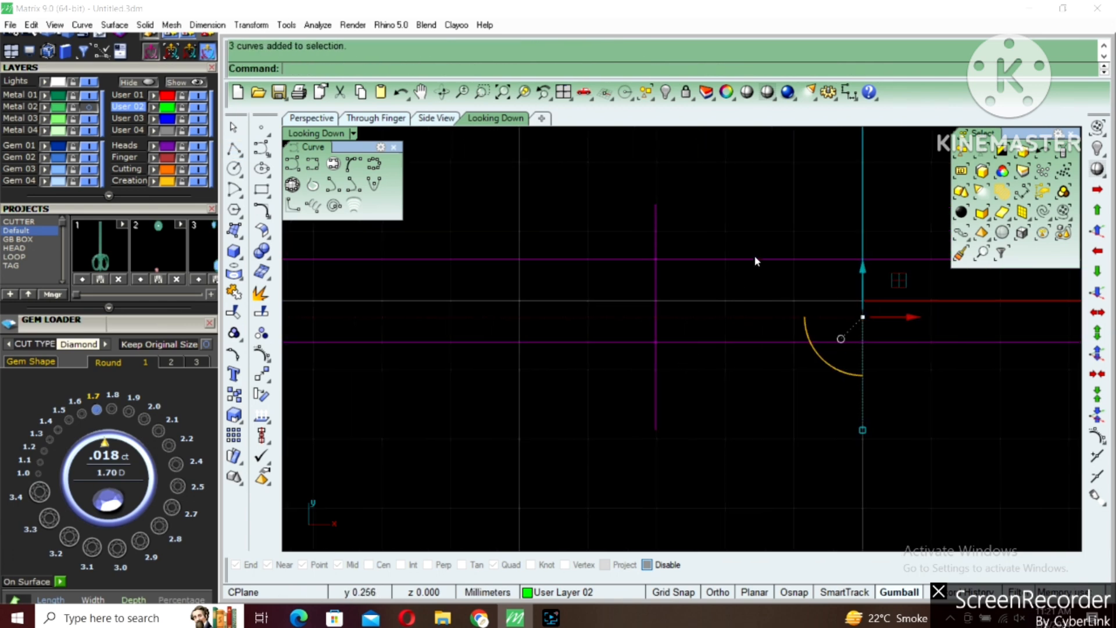
click(754, 259)
click(719, 342)
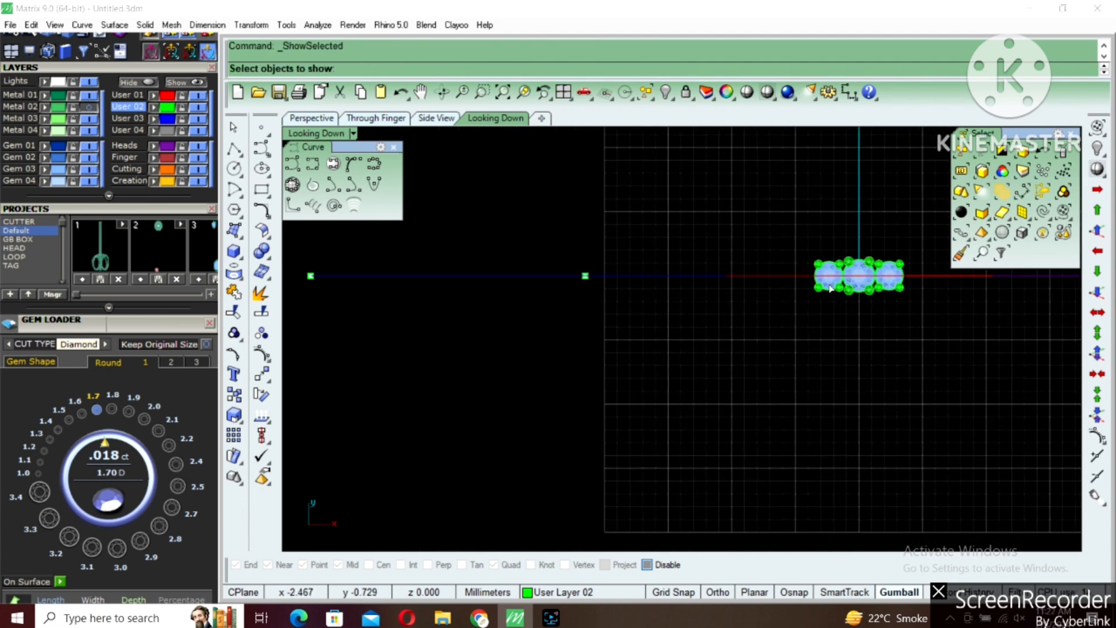
Show the hidden stone settings again and delete the vertical cutting line.
click(837, 278)
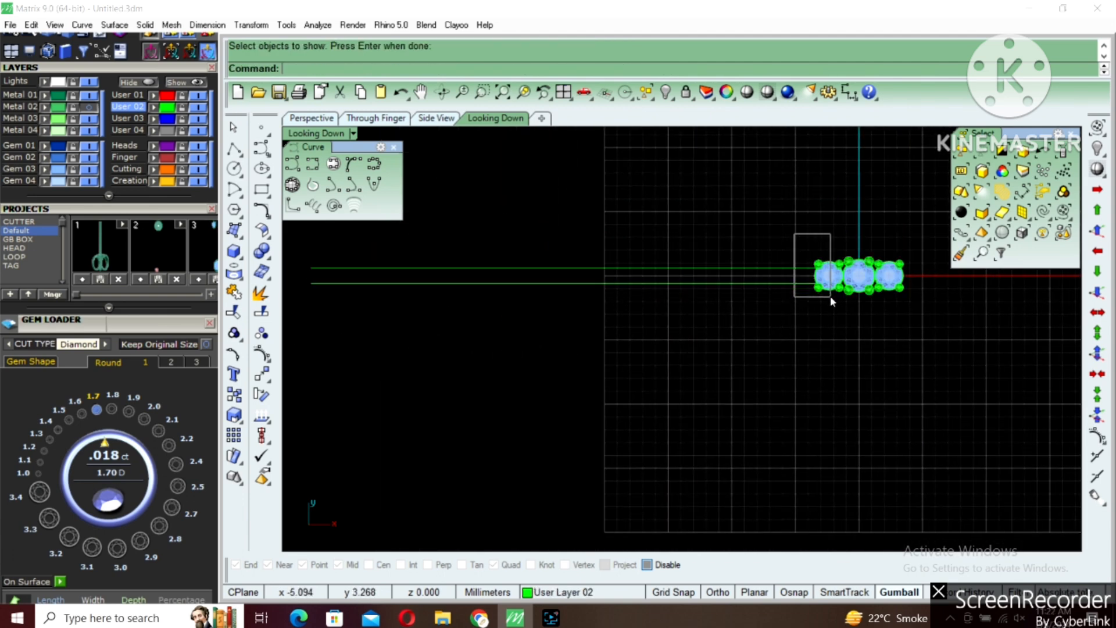
drag(830, 298, 830, 298)
key(Delete)
Turn on the Metal 02 layer to show the reference ring picture.
scroll(801, 281, up, 4)
click(803, 283)
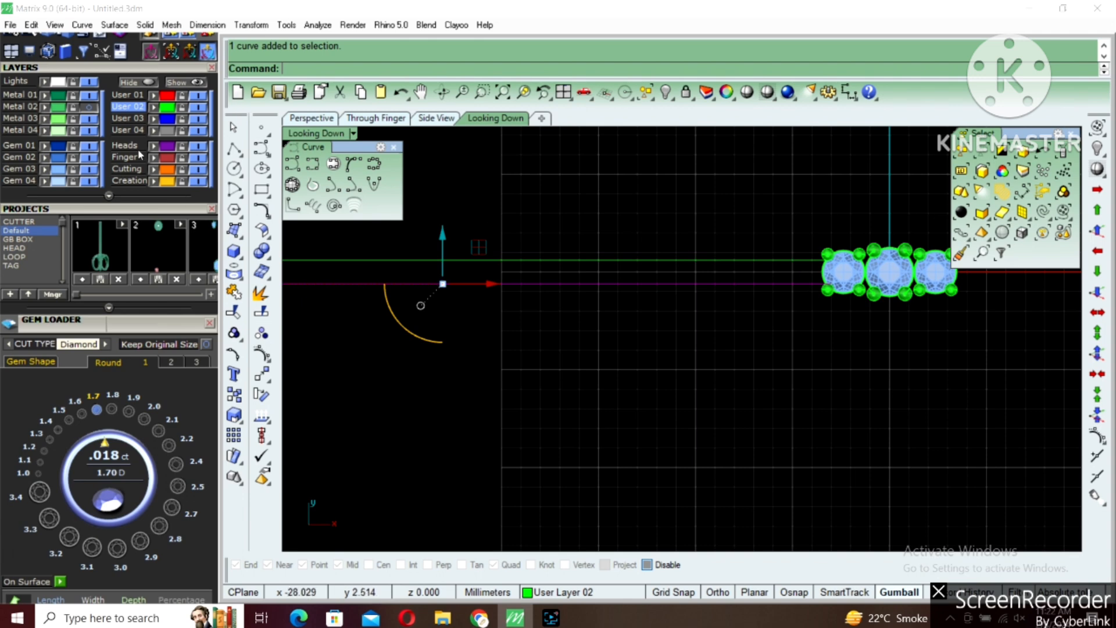
click(88, 109)
scroll(708, 284, down, 4)
scroll(773, 301, up, 4)
Move the reference picture about 11.8 mm straight up, above the stone settings.
click(816, 342)
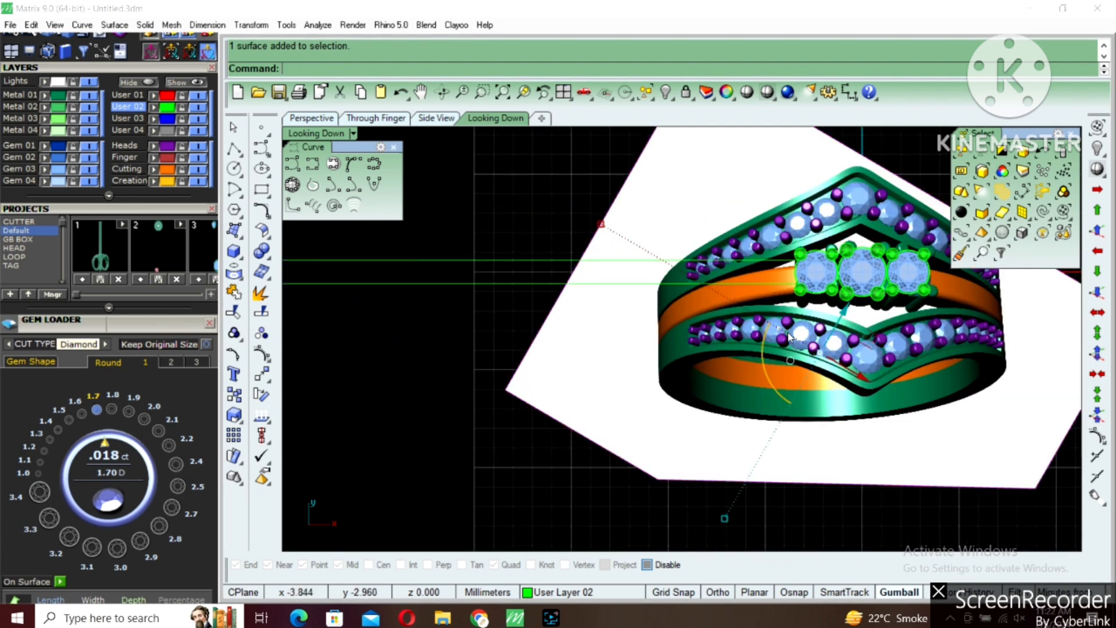
right_drag(828, 343, 642, 400)
text(m)
key(Return)
click(741, 452)
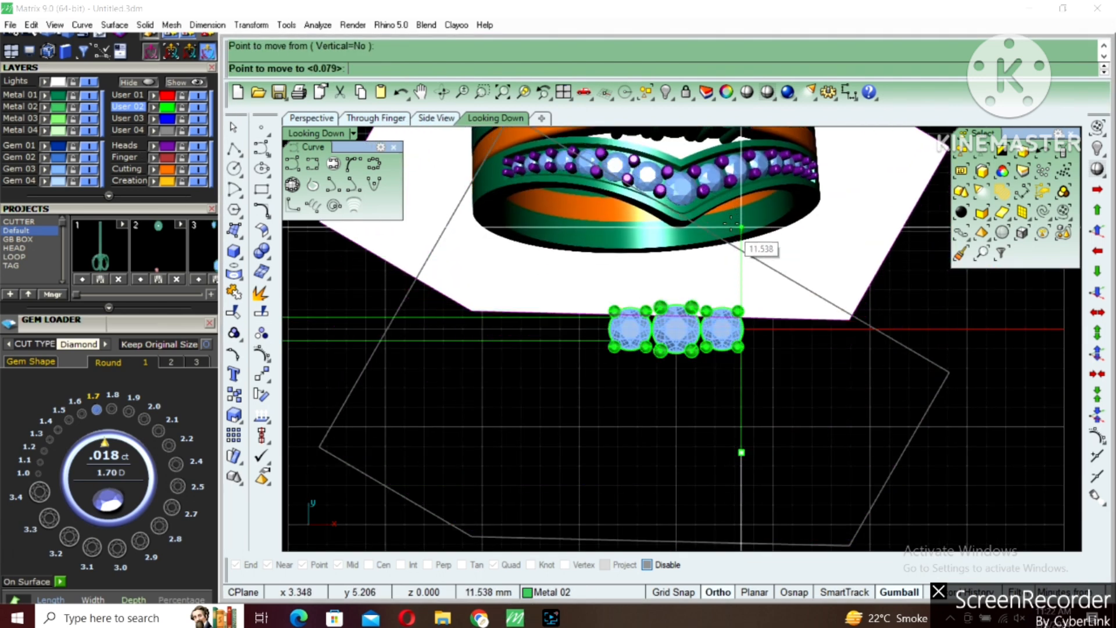
shift+click(735, 222)
click(734, 226)
scroll(637, 279, up, 3)
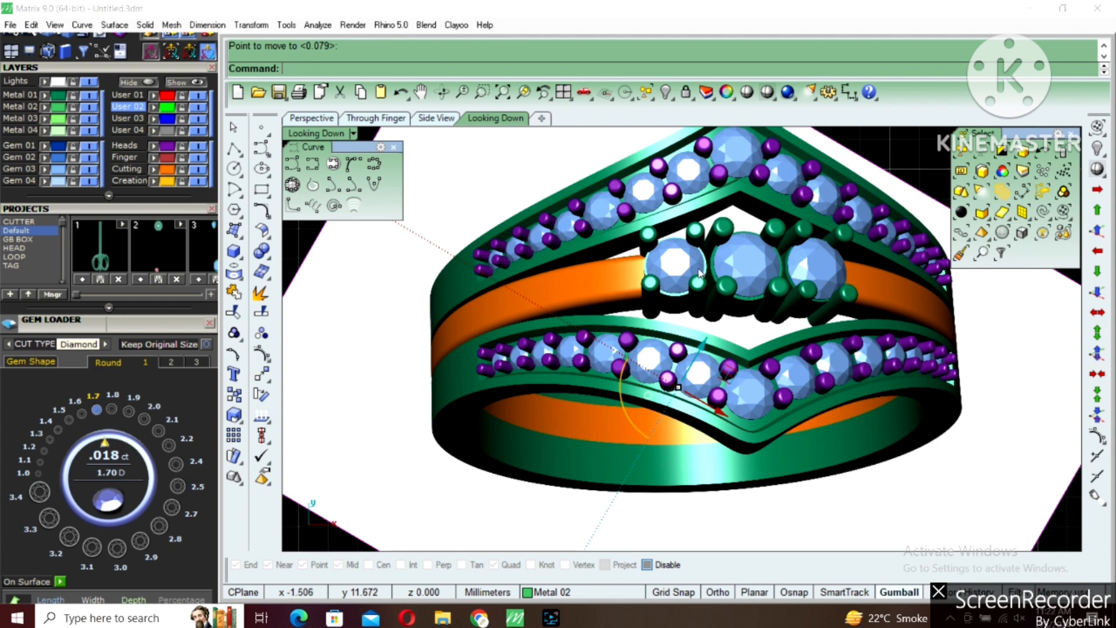
scroll(699, 272, down, 10)
right_drag(647, 349, 736, 335)
Bring the hidden horizontal length line back into view between the two offset lines.
click(478, 404)
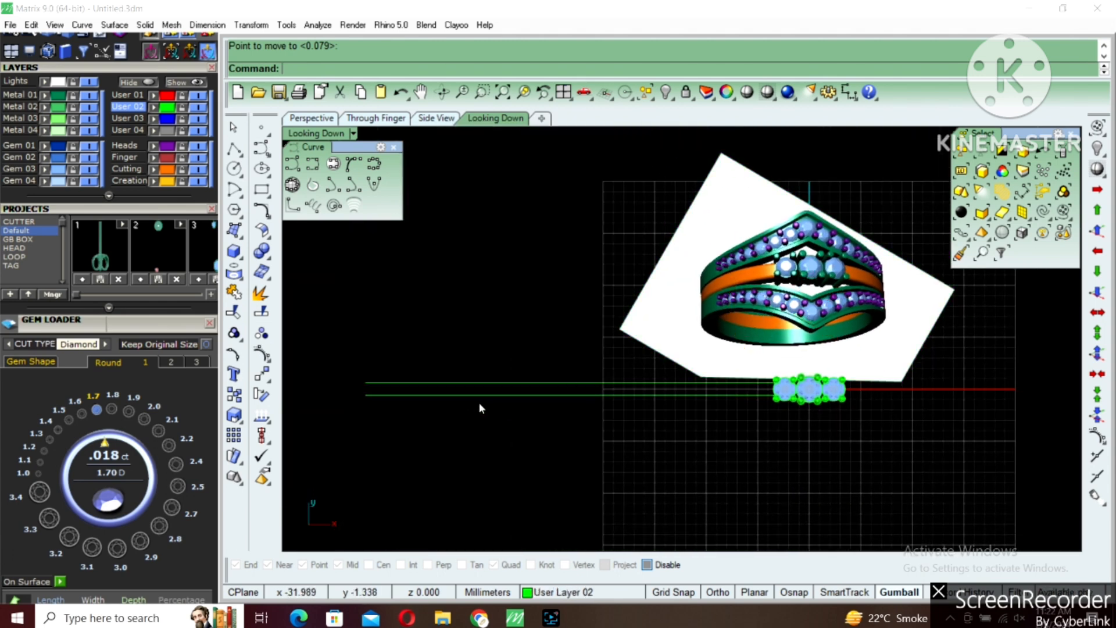
key(ctrl+shift+alt+h)
drag(333, 343, 700, 441)
key(Return)
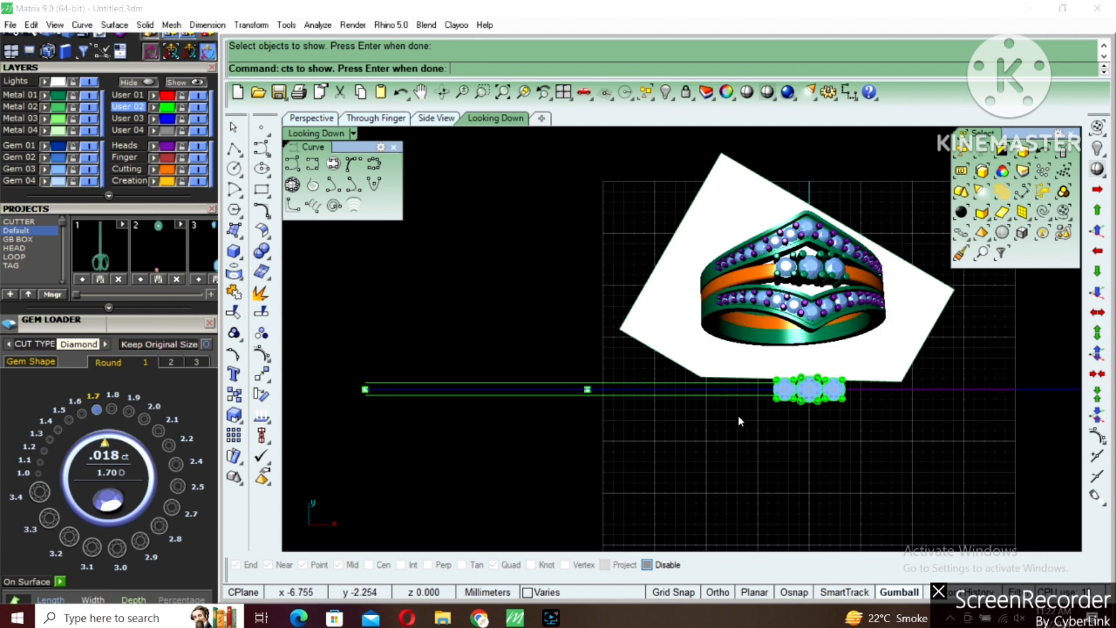
Move the reference picture slightly further up, clear of the stone settings and band lines.
click(781, 293)
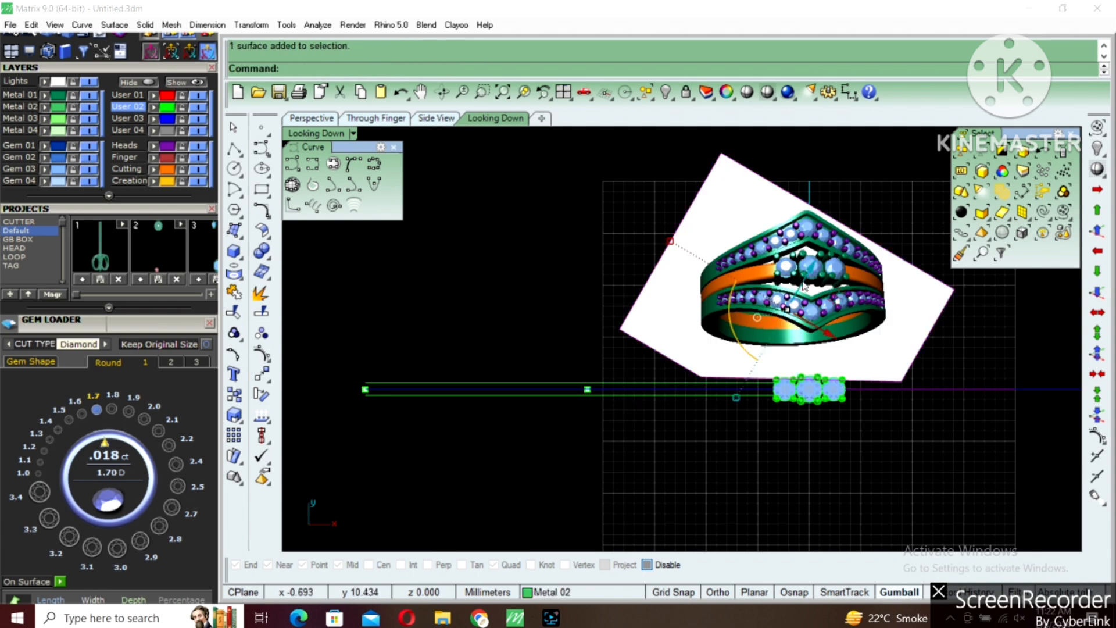
text(m)
key(Return)
click(842, 314)
shift+click(842, 293)
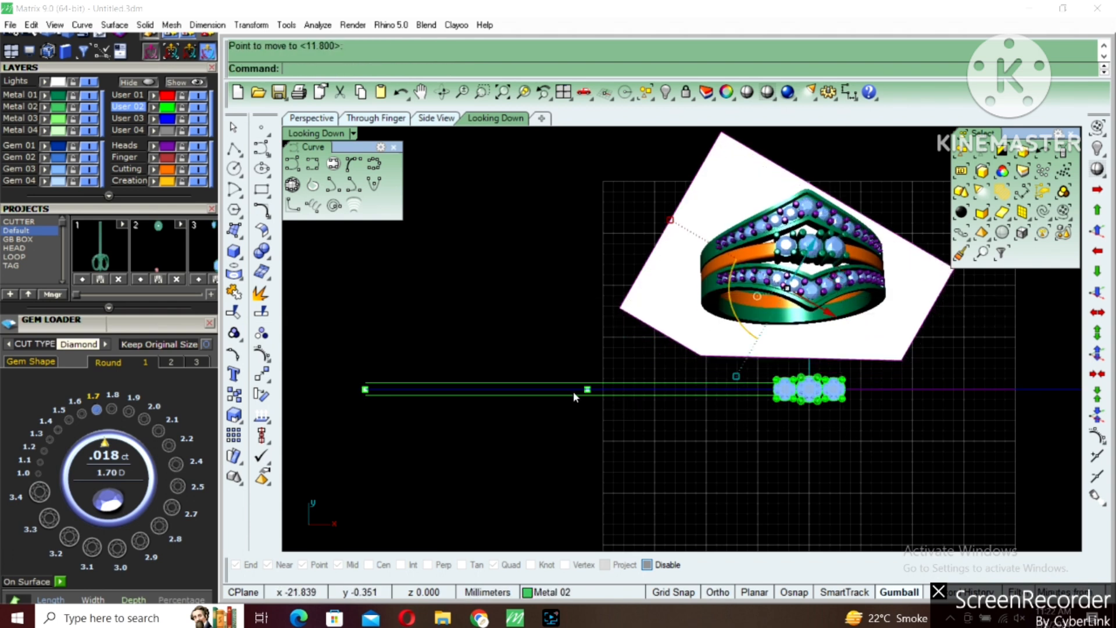
key(Escape)
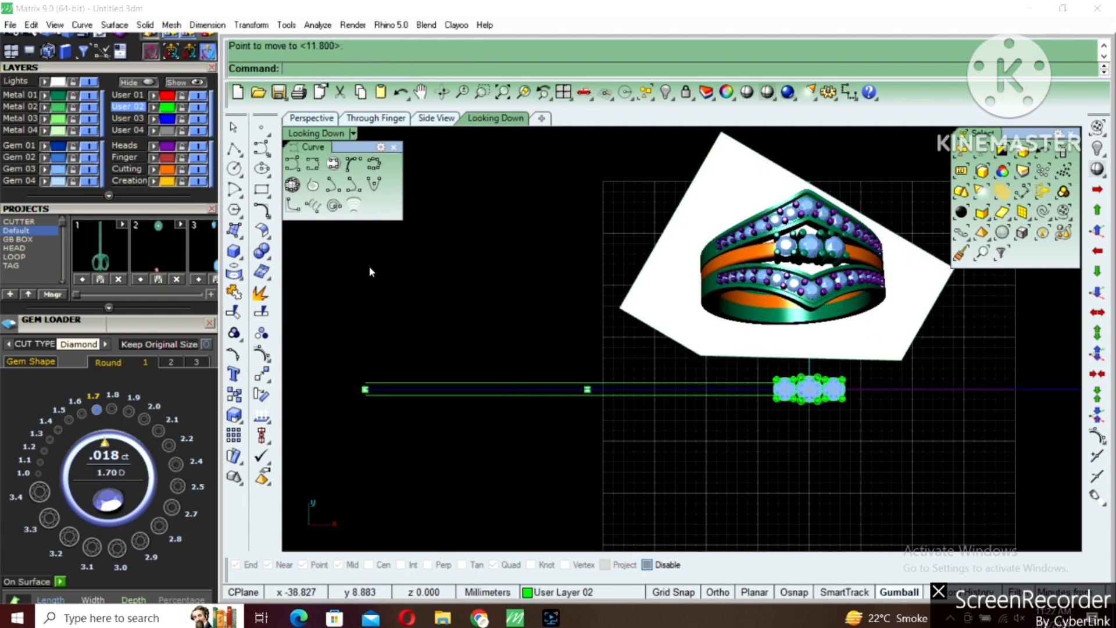
Start an interpolated curve at the lower offset line's outer end and place its points along that line toward the settings.
click(313, 166)
scroll(362, 401, up, 2)
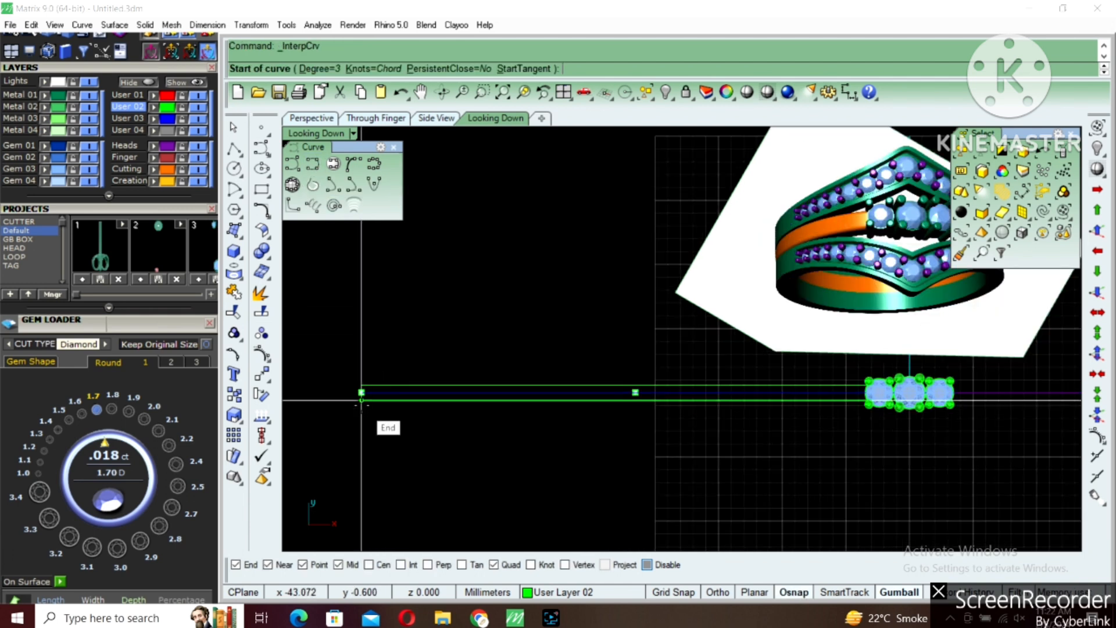
click(362, 400)
click(406, 400)
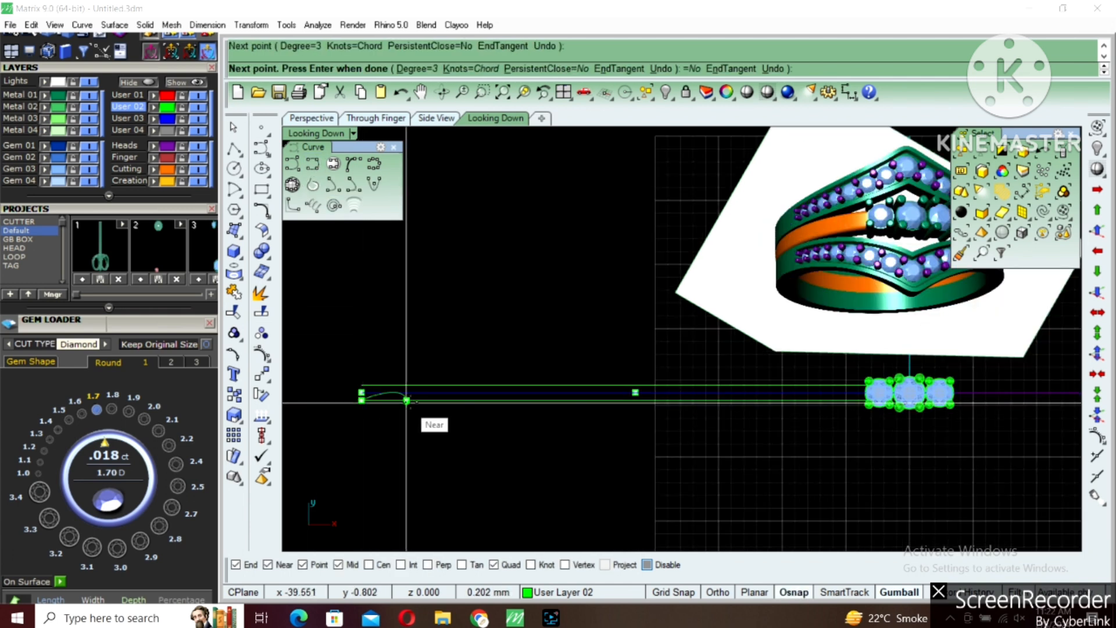
click(462, 400)
click(550, 401)
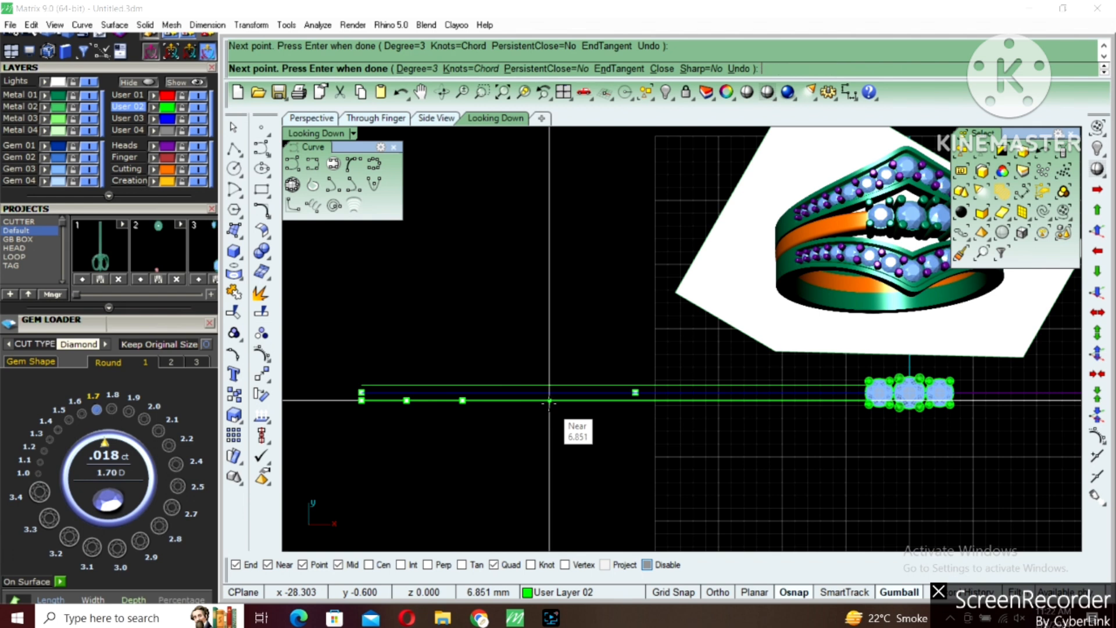
key(alt)
scroll(621, 407, up, 2)
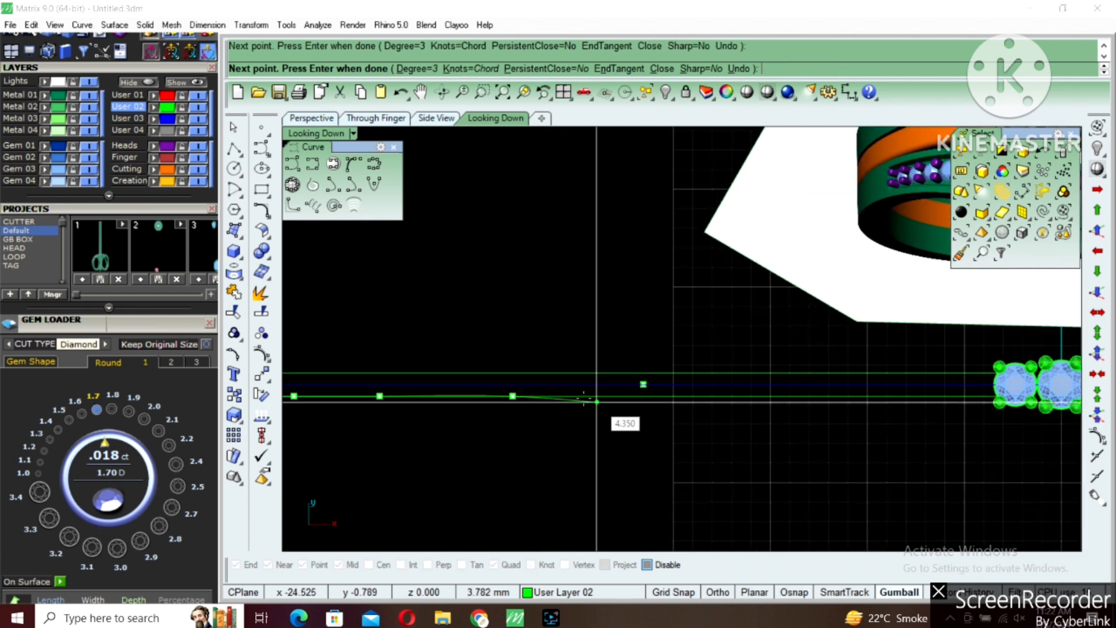
click(575, 396)
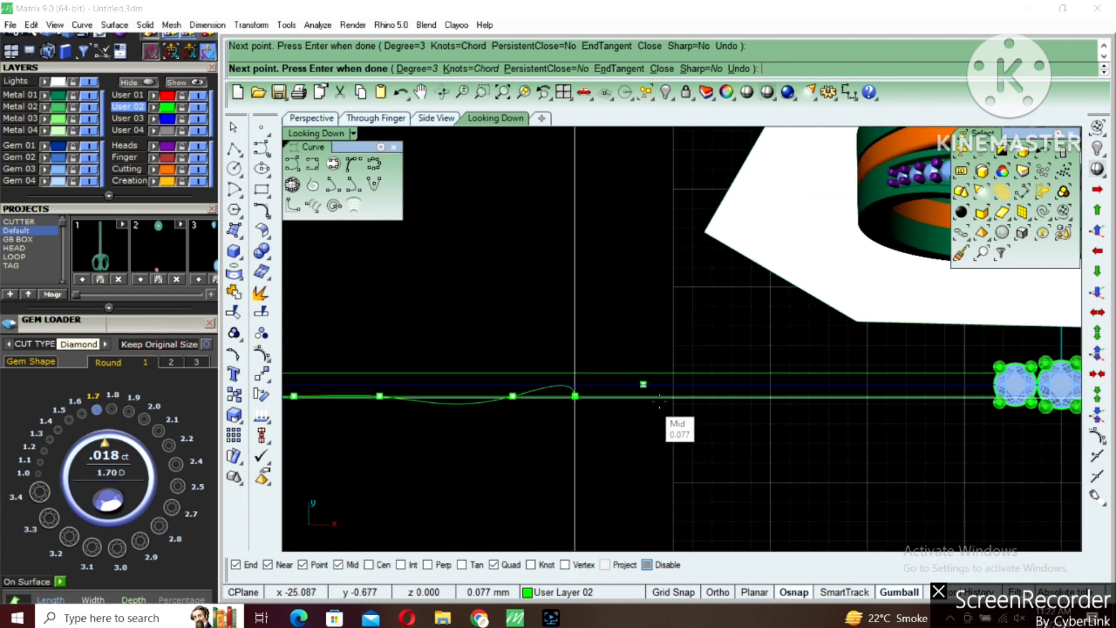
key(alt)
right_drag(676, 399, 597, 400)
shift+click(562, 397)
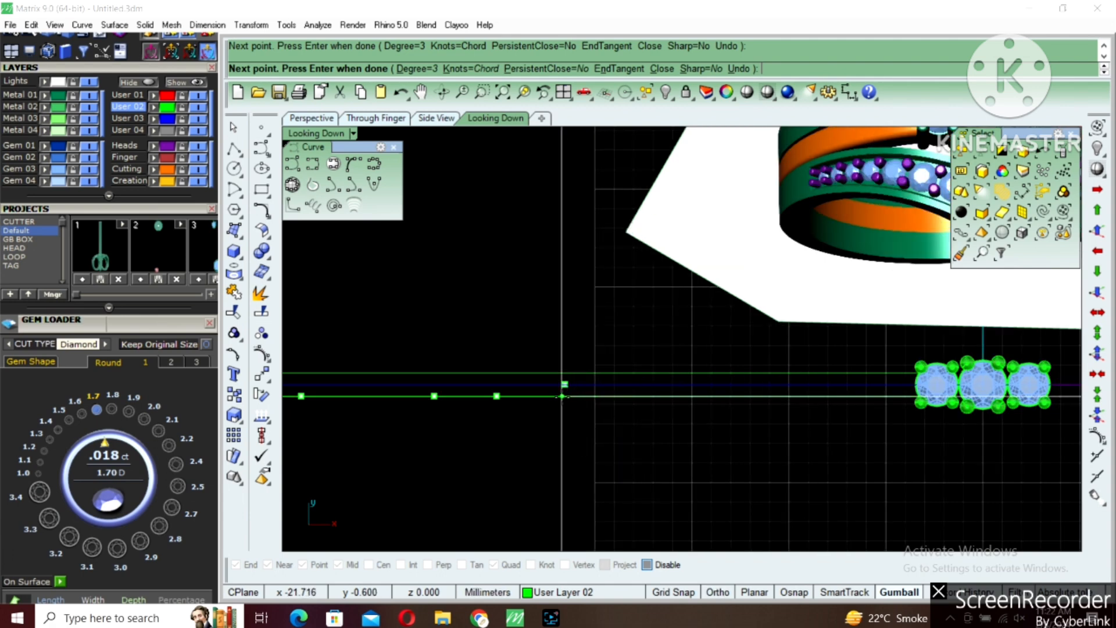
Continue the curve in a gentle downward bend below the settings, ending it just past the vertical axis.
click(705, 401)
scroll(705, 401, down, 2)
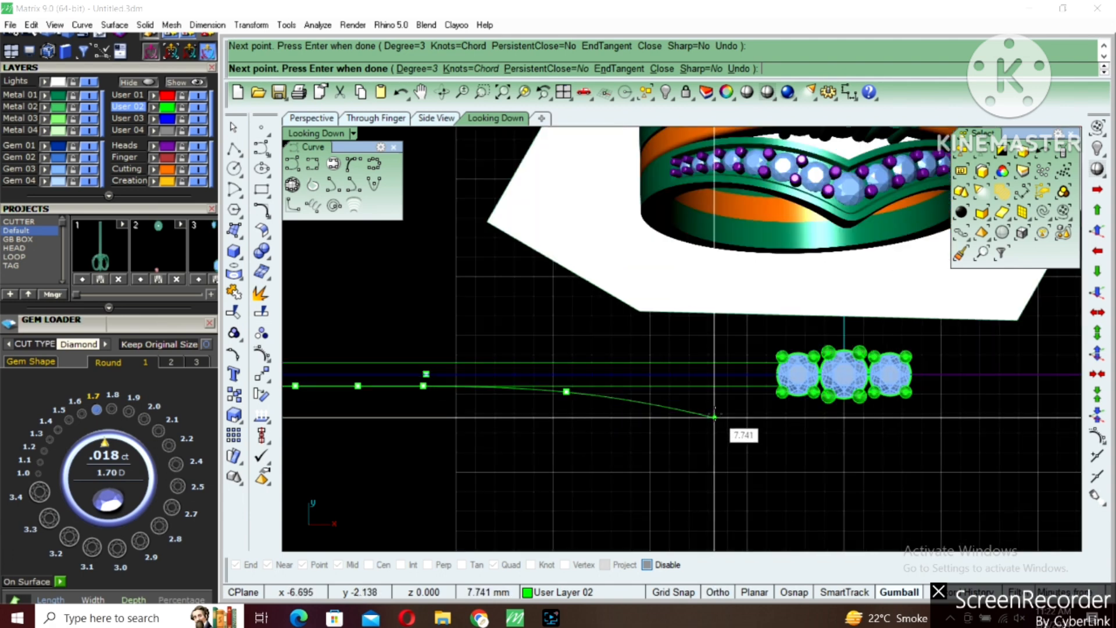
click(786, 415)
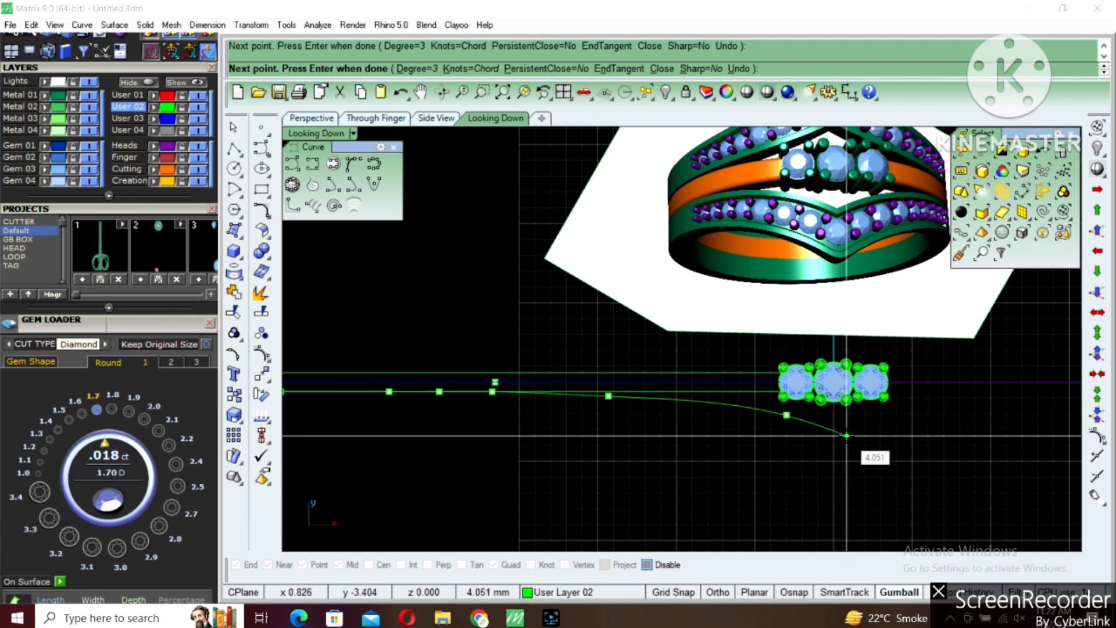
click(847, 435)
key(Return)
Turn off the Metal 02 layer to hide the reference picture.
click(839, 435)
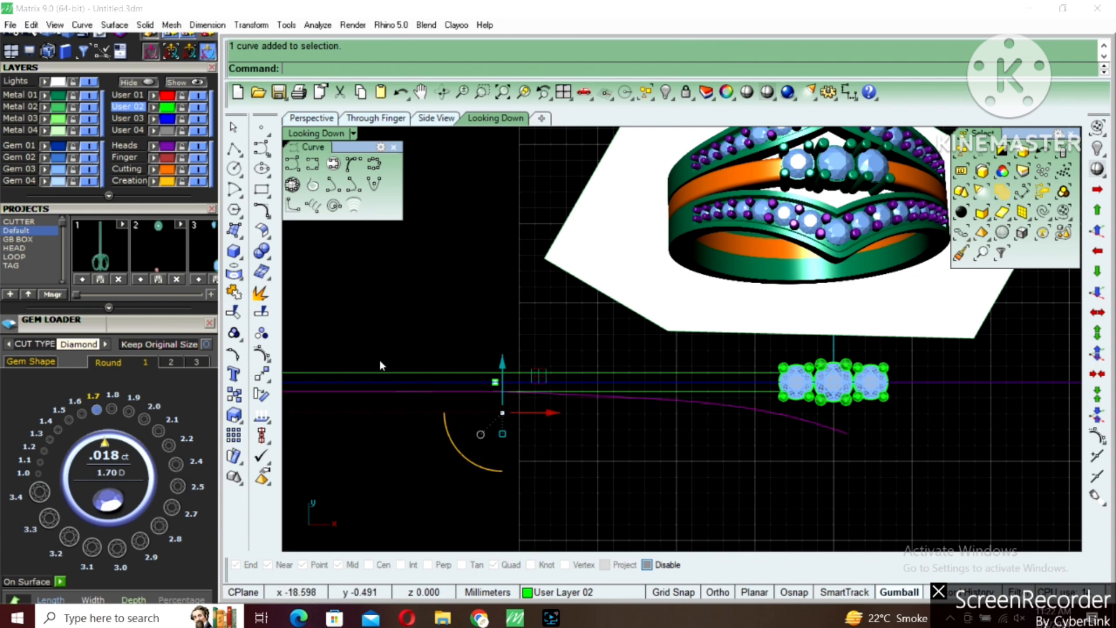
click(86, 108)
right_drag(870, 458, 678, 412)
Create a vertical cut plane from origin 0 through the curve below the centre setting.
text(cutplane)
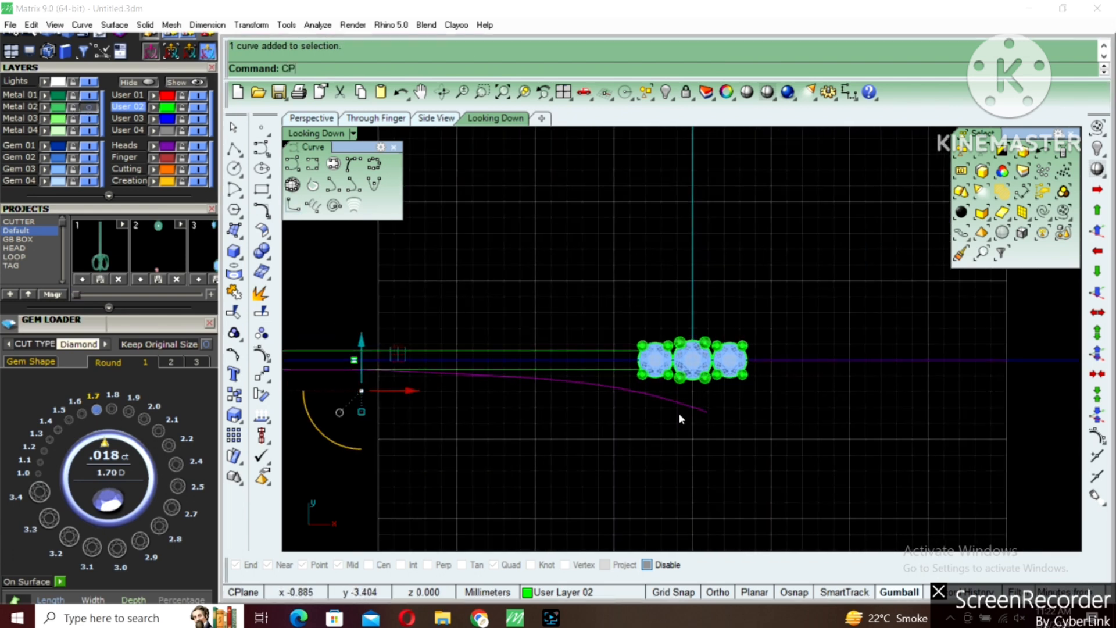
key(Return)
text(0)
key(Return)
shift+click(678, 413)
scroll(679, 413, up, 6)
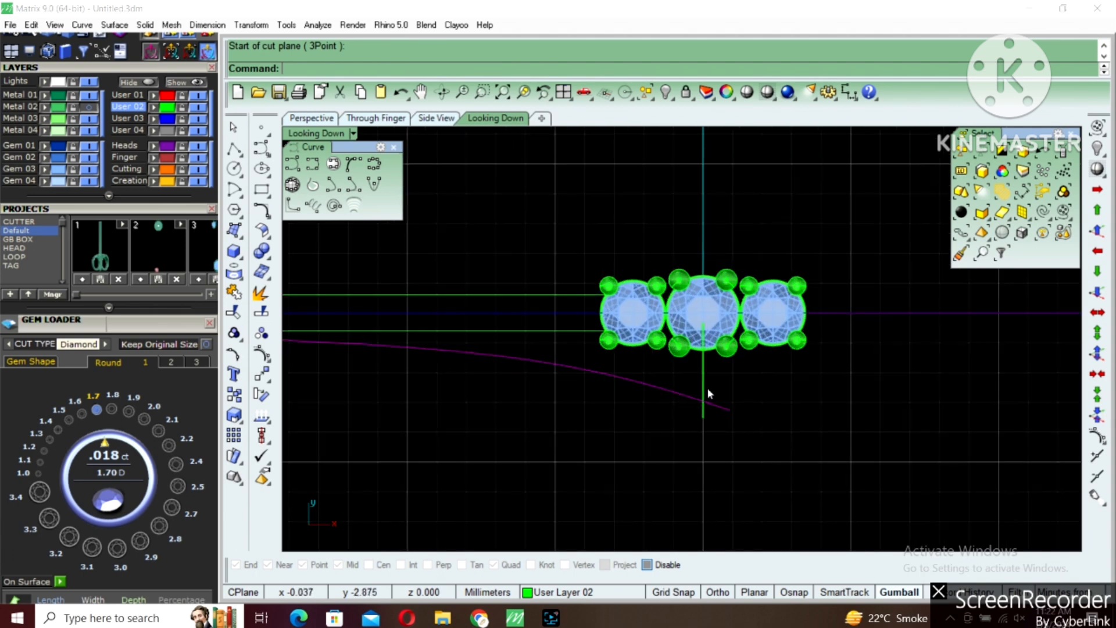
Trim the curve's overhang beyond the vertical axis with the cut plane and remove the plane.
key(ctrl+shift+s)
click(705, 384)
key(Return)
click(681, 393)
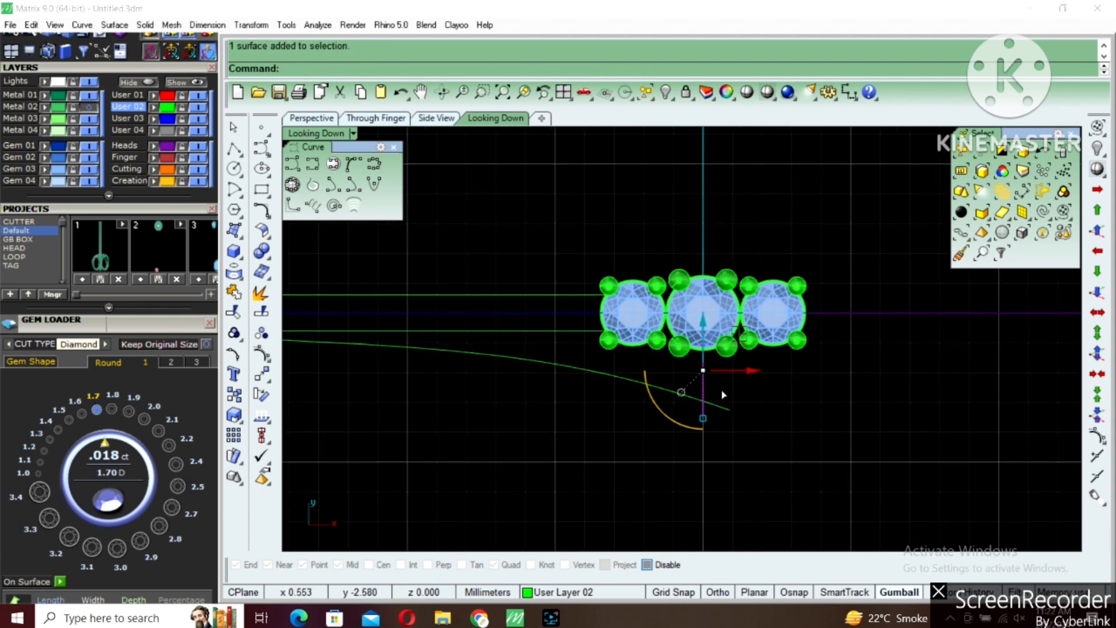
key(Escape)
click(694, 395)
Show the trimmed curve's control points and raise its end points toward the centre setting.
right_drag(694, 396, 760, 411)
key(F10)
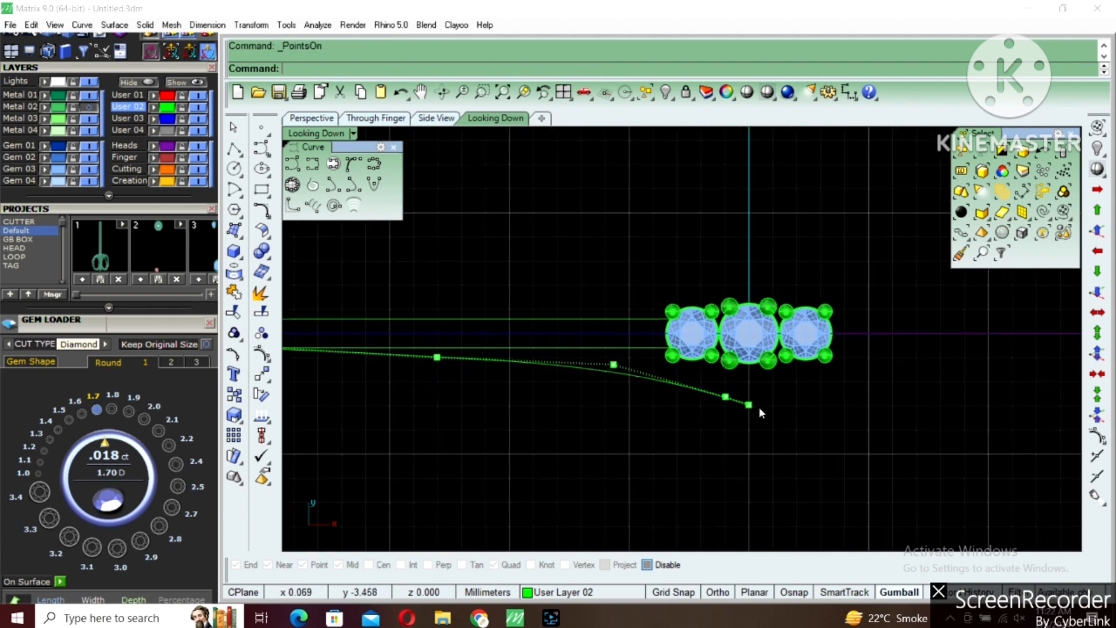
scroll(728, 407, up, 6)
drag(654, 473, 751, 360)
scroll(732, 363, up, 2)
click(750, 469)
scroll(690, 440, down, 3)
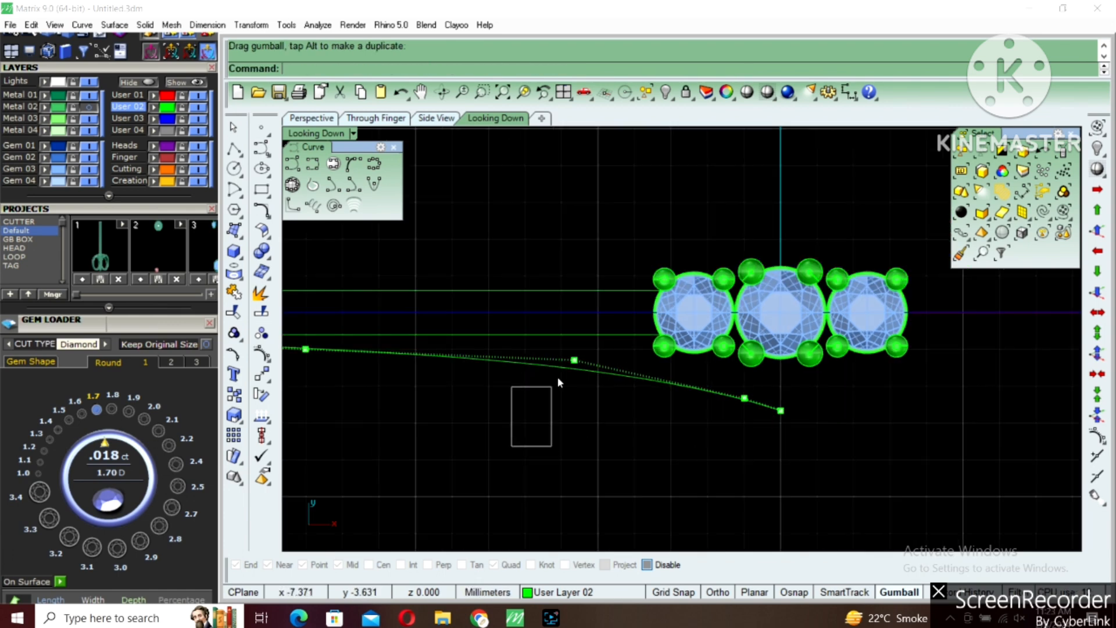
Raise the control point where the curve starts to leave the lower offset line, smoothing the bend.
drag(558, 378, 586, 349)
right_drag(519, 375, 821, 367)
drag(560, 390, 688, 286)
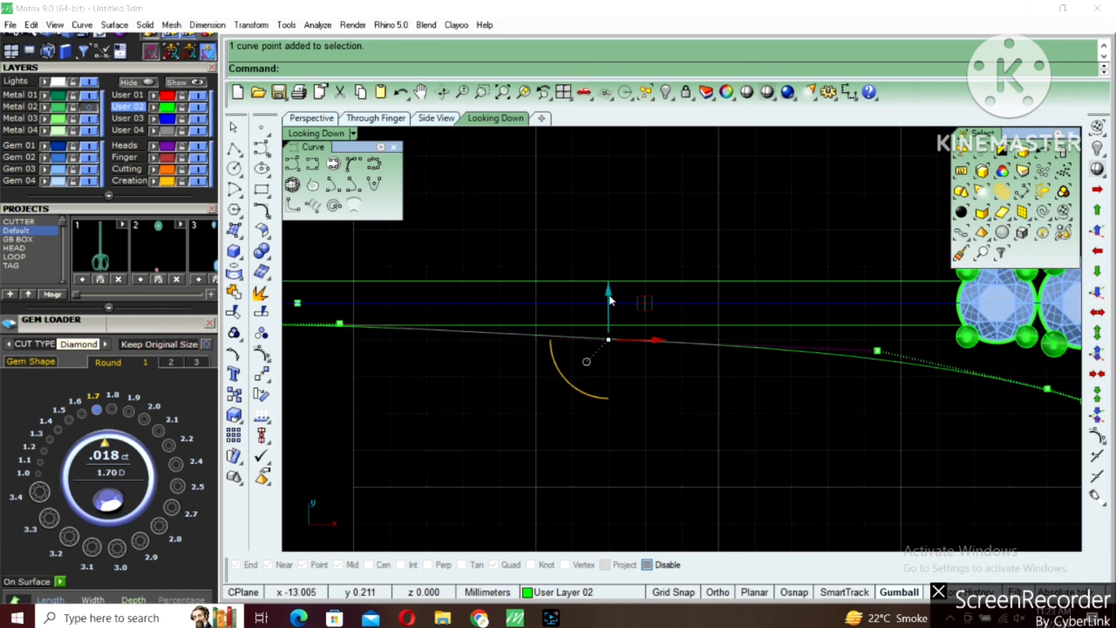
drag(610, 299, 612, 292)
Raise the curve's last three control points together, closer to the stone settings.
scroll(866, 372, down, 4)
right_drag(866, 372, 697, 363)
drag(652, 417, 870, 333)
scroll(755, 345, up, 4)
drag(766, 348, 768, 351)
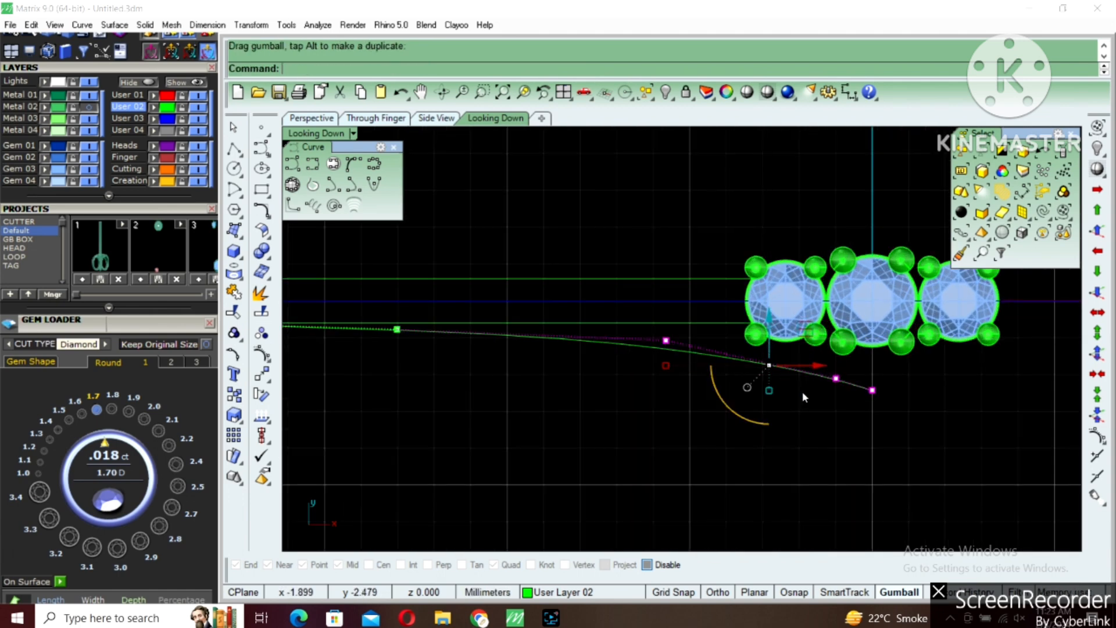
Raise the control point at the start of the bend closer to the lower offset line, and turn off the curve's control points.
scroll(802, 392, down, 3)
click(714, 371)
right_drag(486, 358, 551, 344)
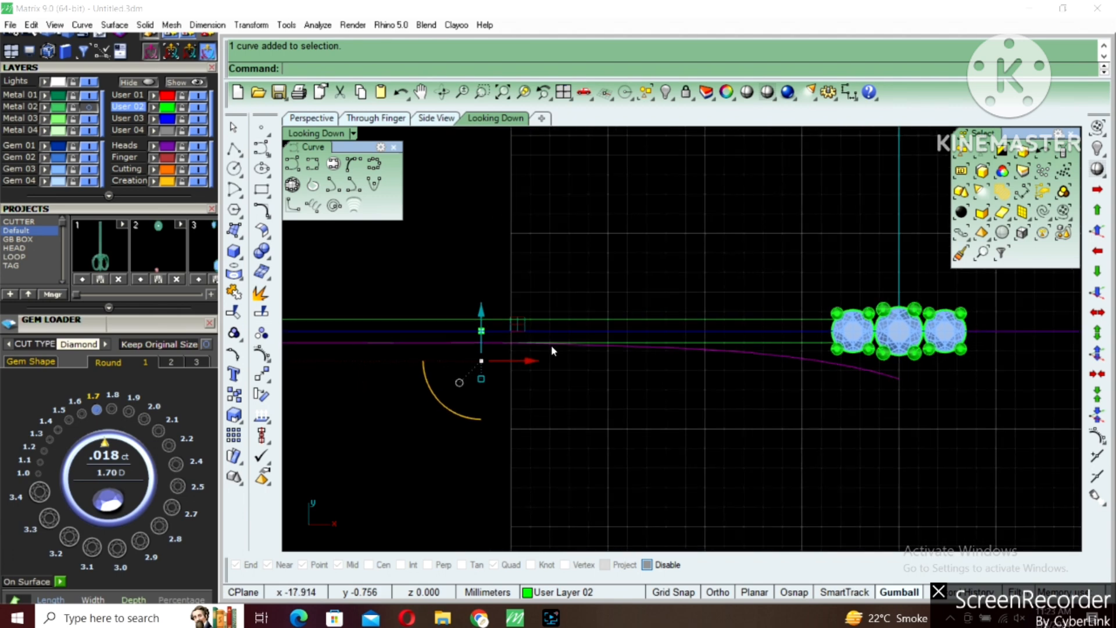
key(F10)
scroll(577, 376, up, 2)
click(662, 341)
scroll(659, 318, up, 3)
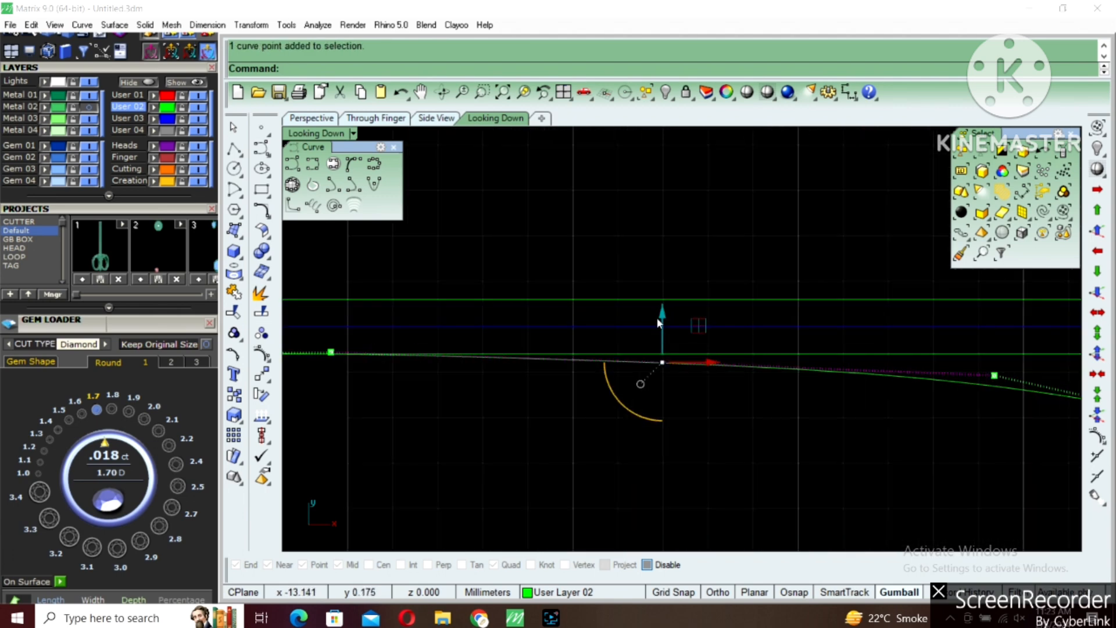
drag(662, 318, 663, 311)
scroll(665, 311, down, 3)
right_drag(805, 342, 655, 355)
key(Escape)
click(724, 367)
scroll(727, 372, down, 2)
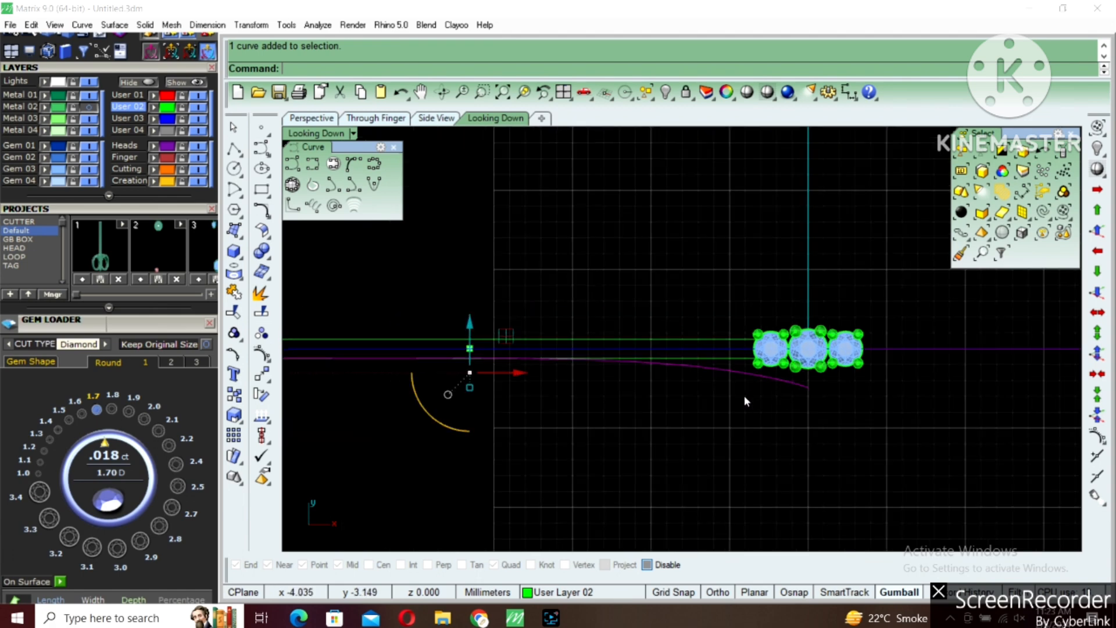
Offset the V-shaped outline's curve downward by 2 mm and select the new offset curve.
right_drag(744, 395, 801, 345)
scroll(808, 346, down, 2)
text(o)
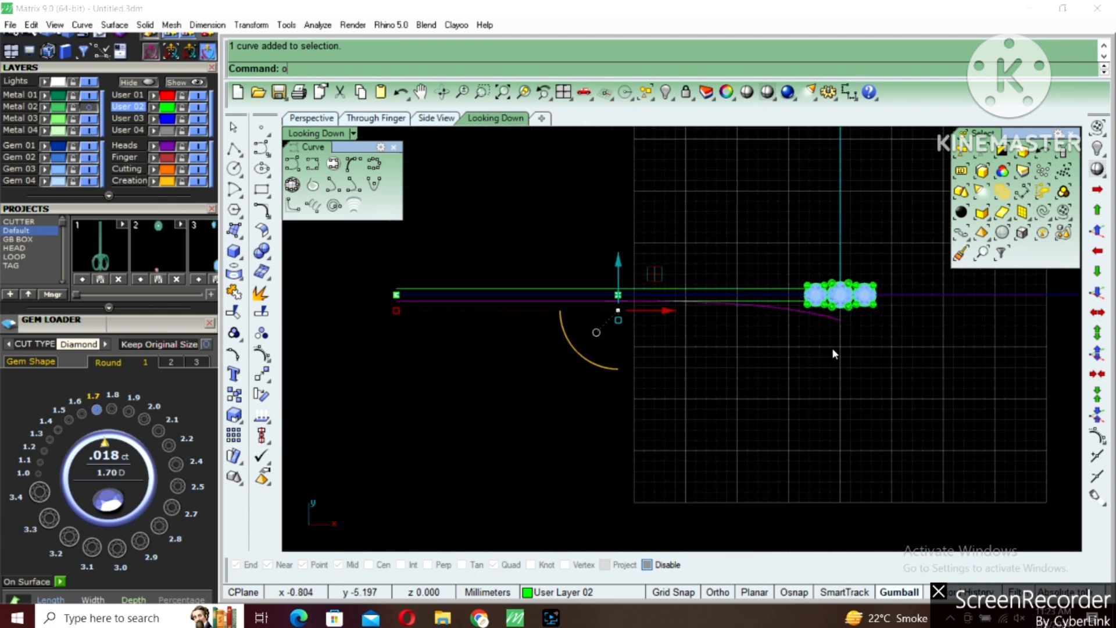
text(ffset)
key(Return)
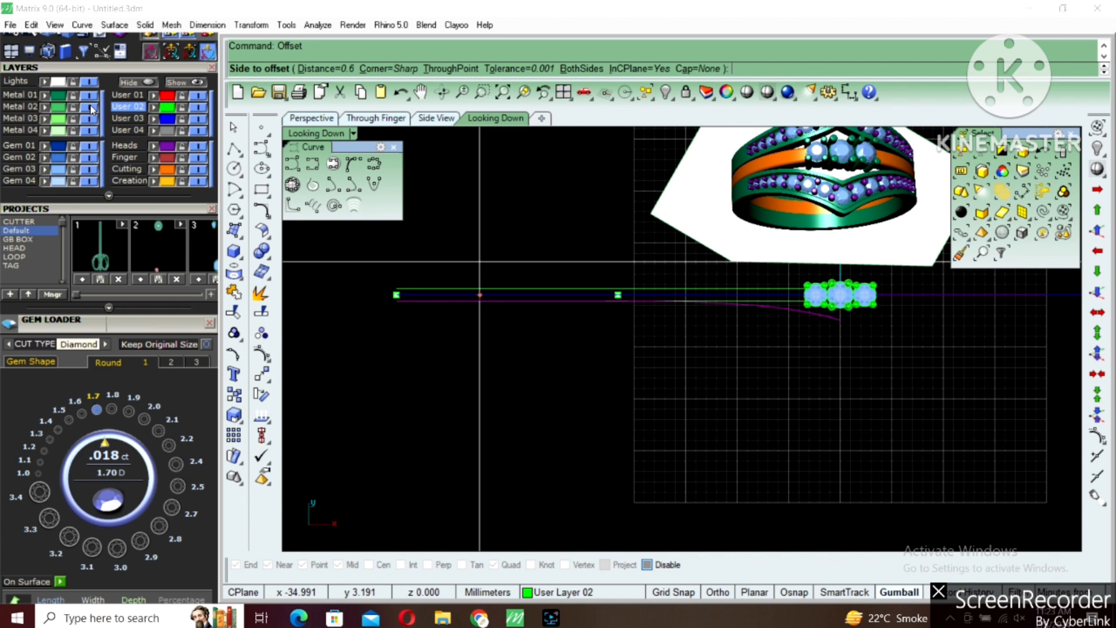
key(Escape)
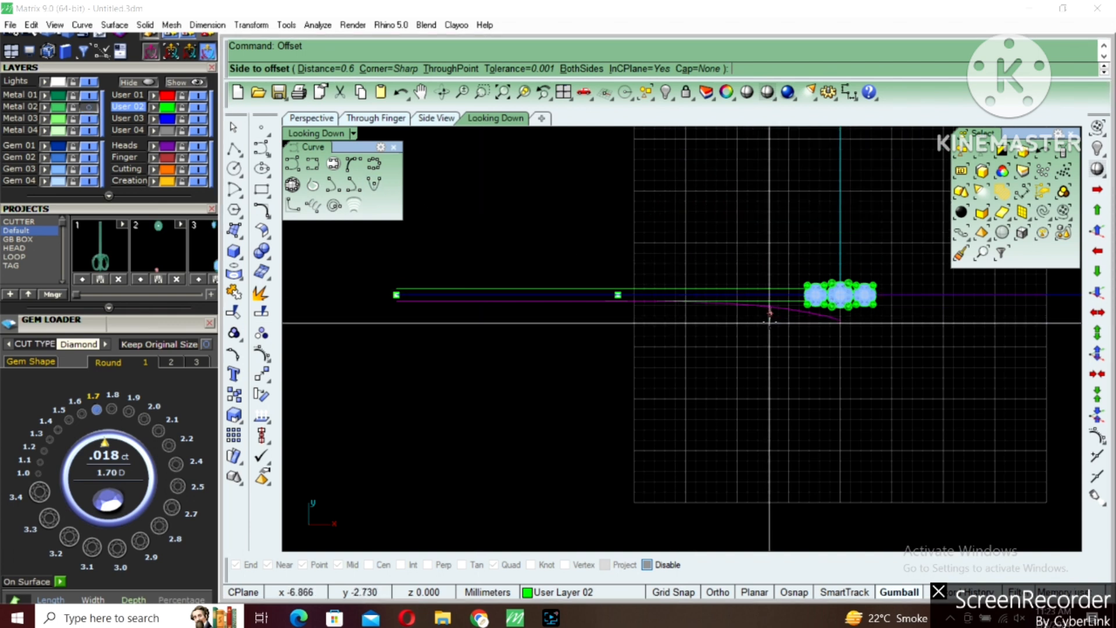
right_click(776, 336)
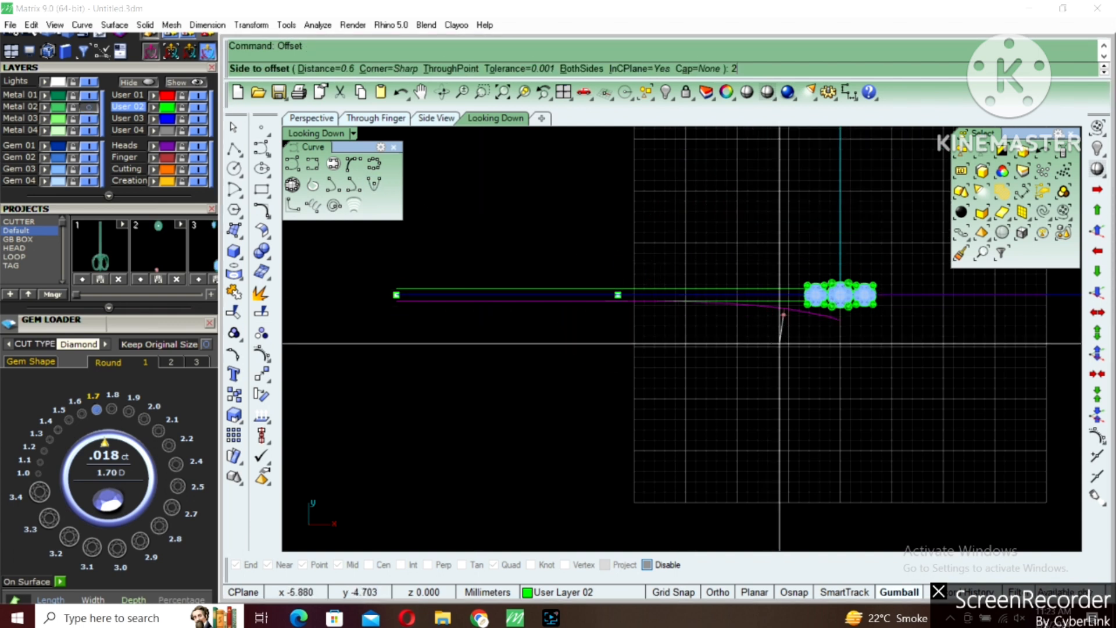
text(2)
key(Return)
click(779, 343)
click(788, 329)
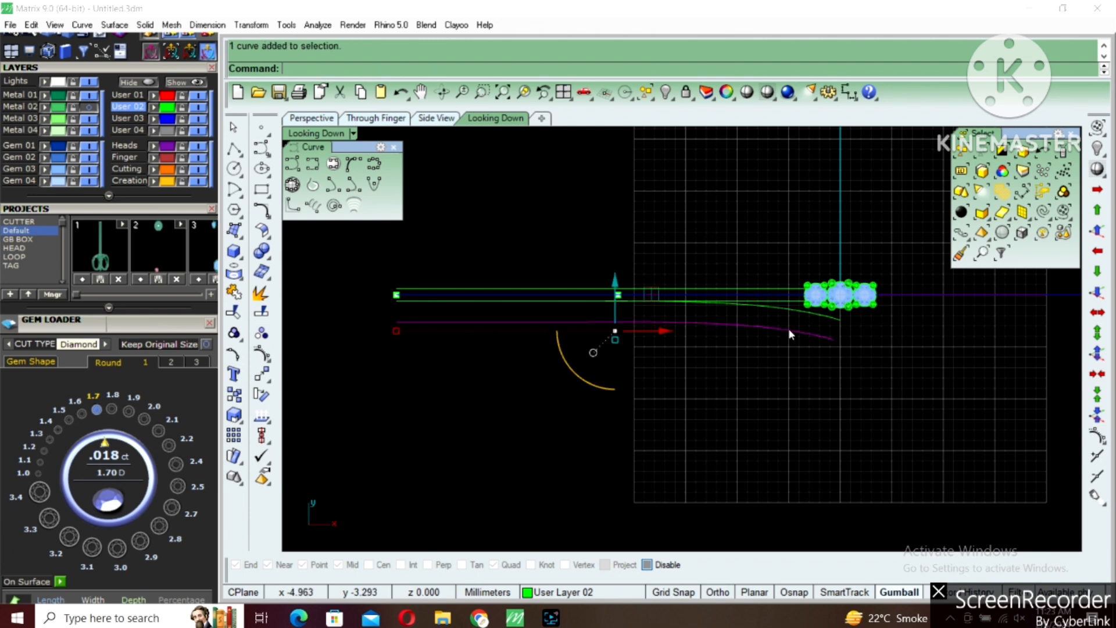
Show the hidden ring reference picture again and clear the curve selection.
scroll(604, 284, down, 2)
right_drag(601, 283, 587, 338)
key(ctrl+shift+h)
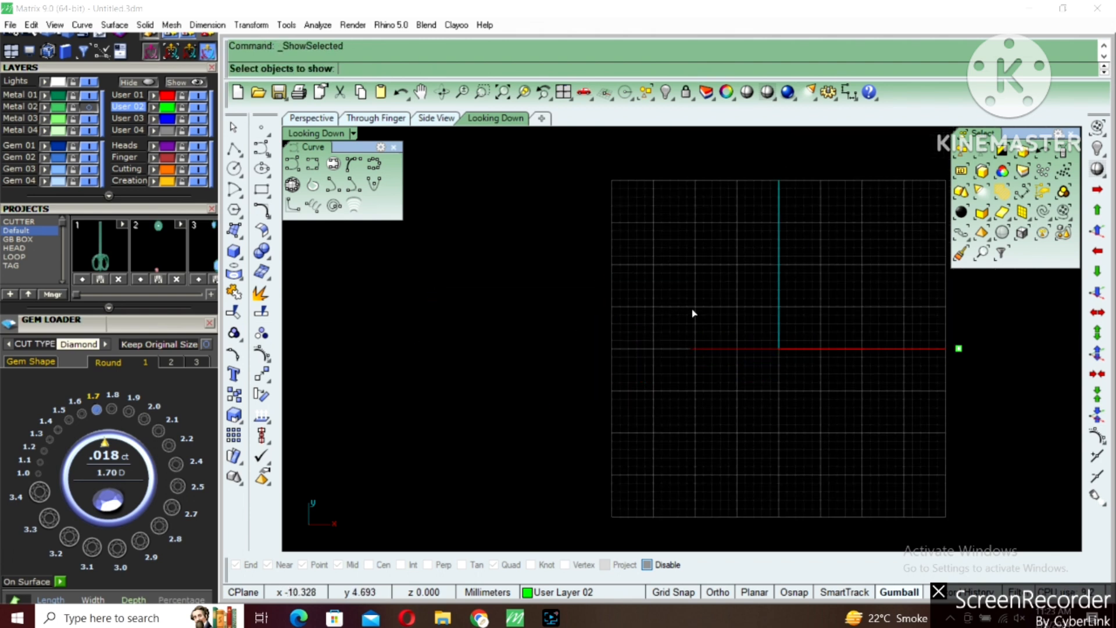
key(Escape)
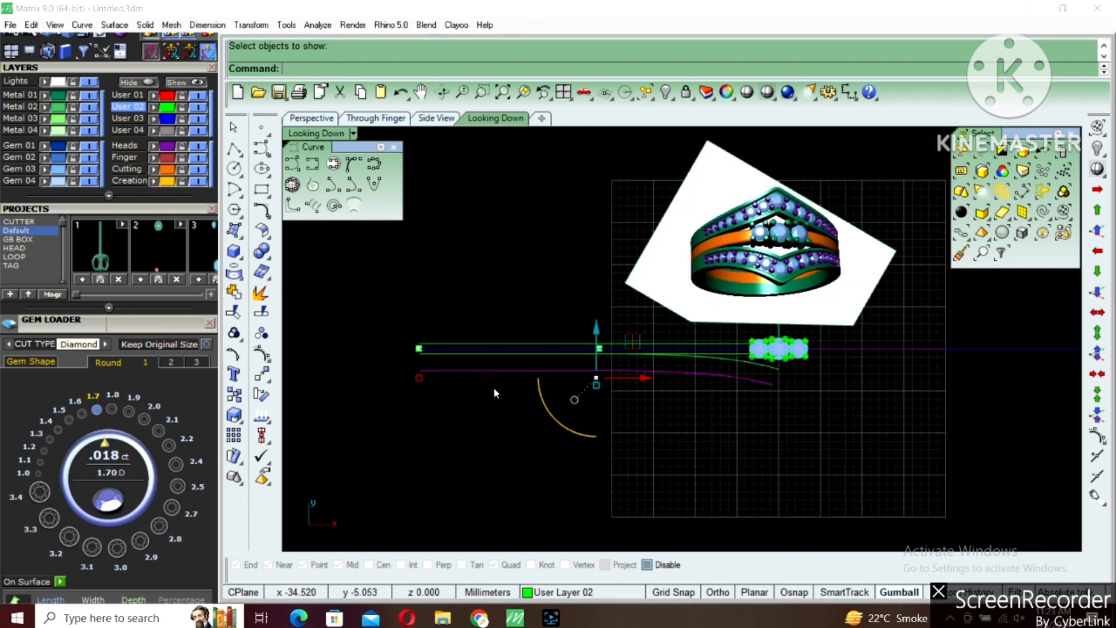
key(Escape)
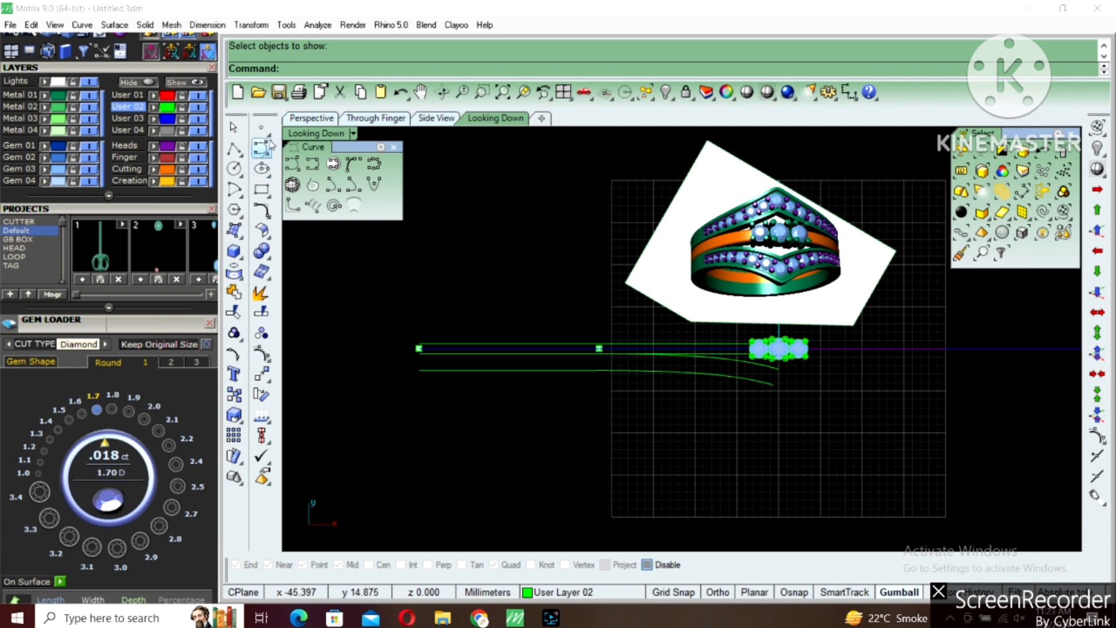
Trace the lower offset curve with an interpolated curve, starting at its outer end and running slightly past the vertical centre axis.
click(313, 164)
click(419, 370)
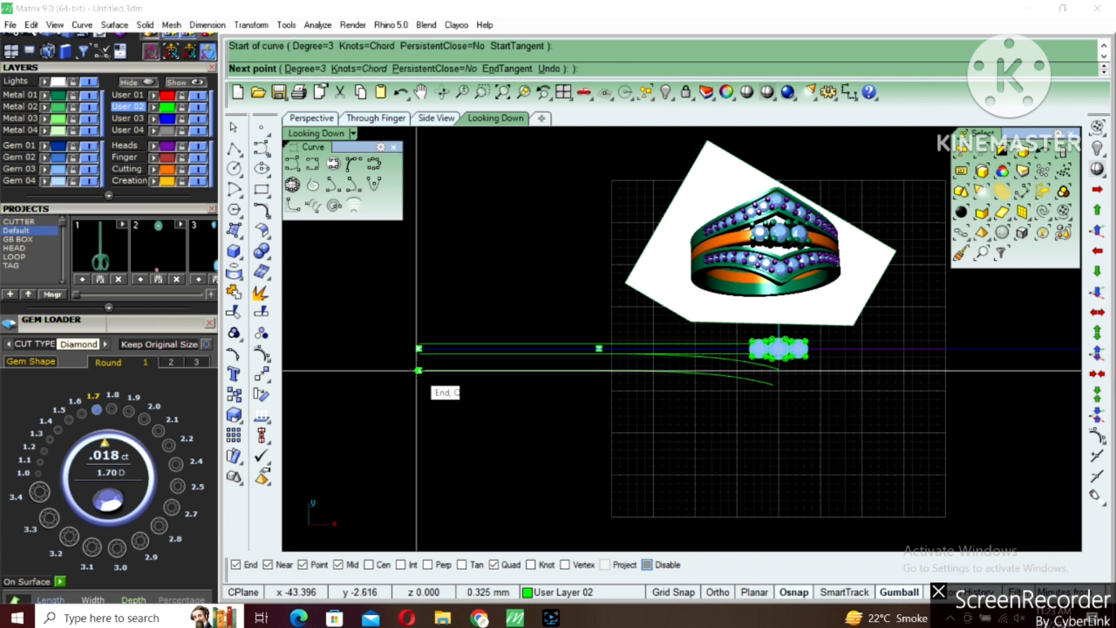
scroll(429, 370, up, 1)
click(435, 370)
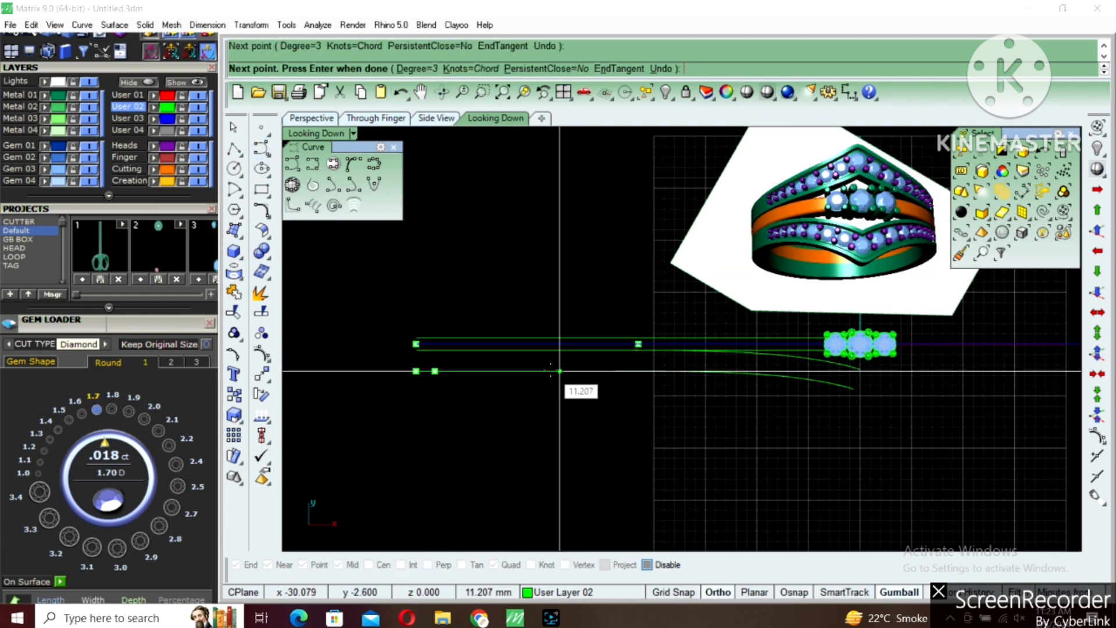
click(510, 371)
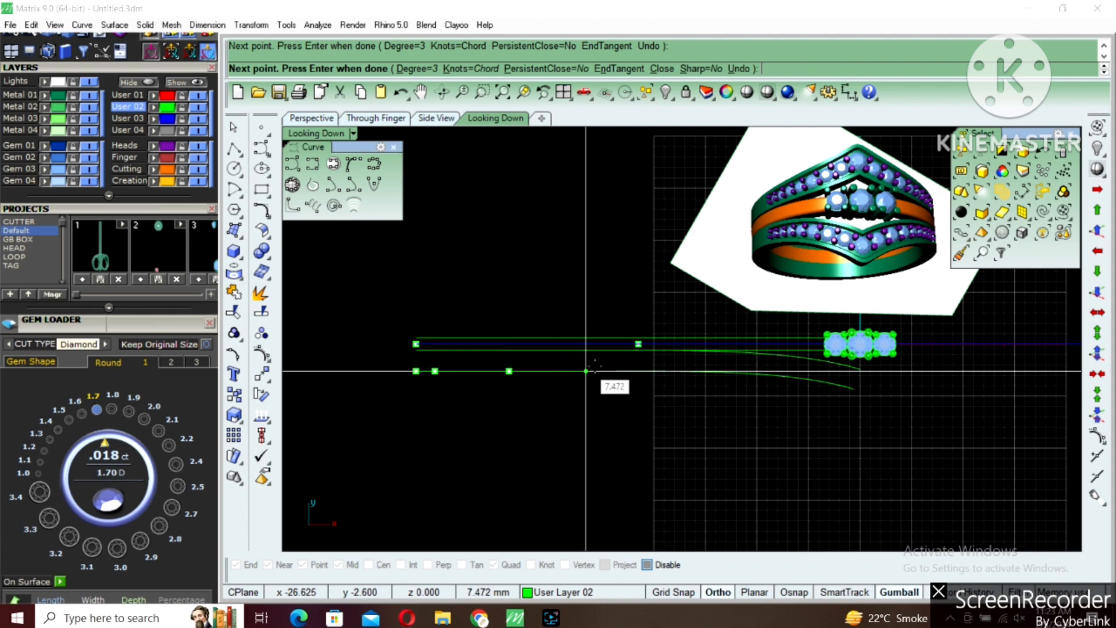
click(595, 370)
click(656, 371)
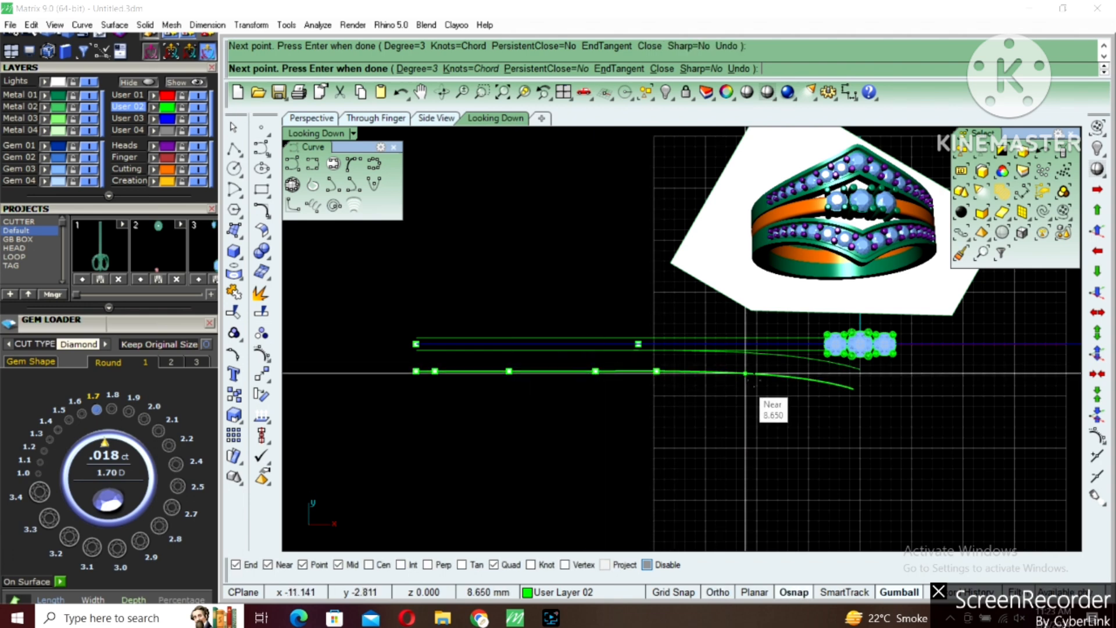
click(755, 375)
scroll(859, 389, up, 3)
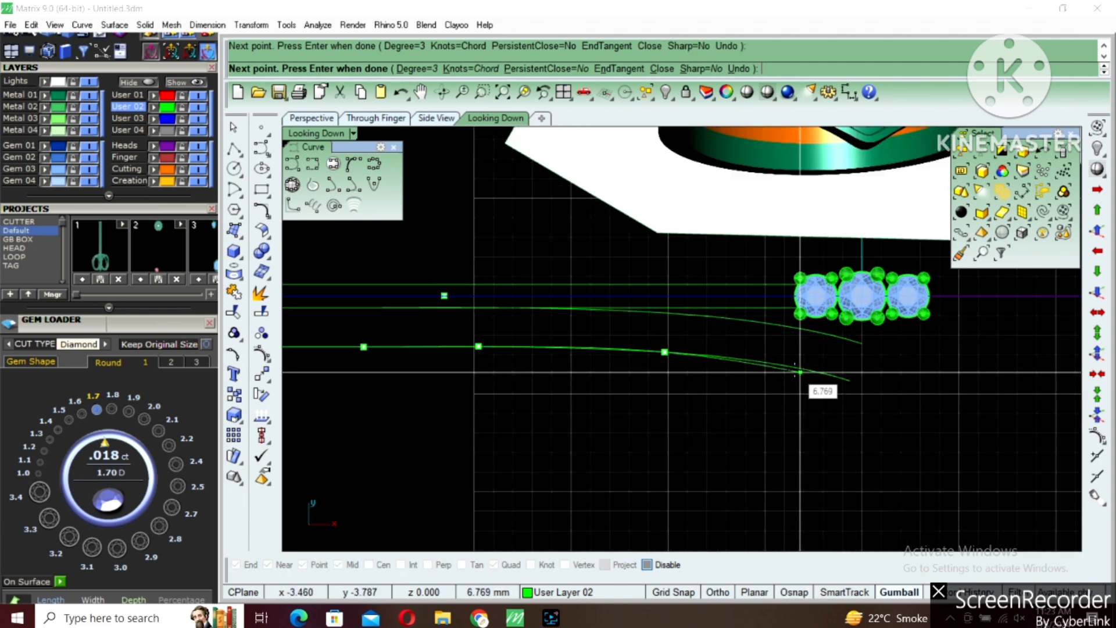
click(794, 368)
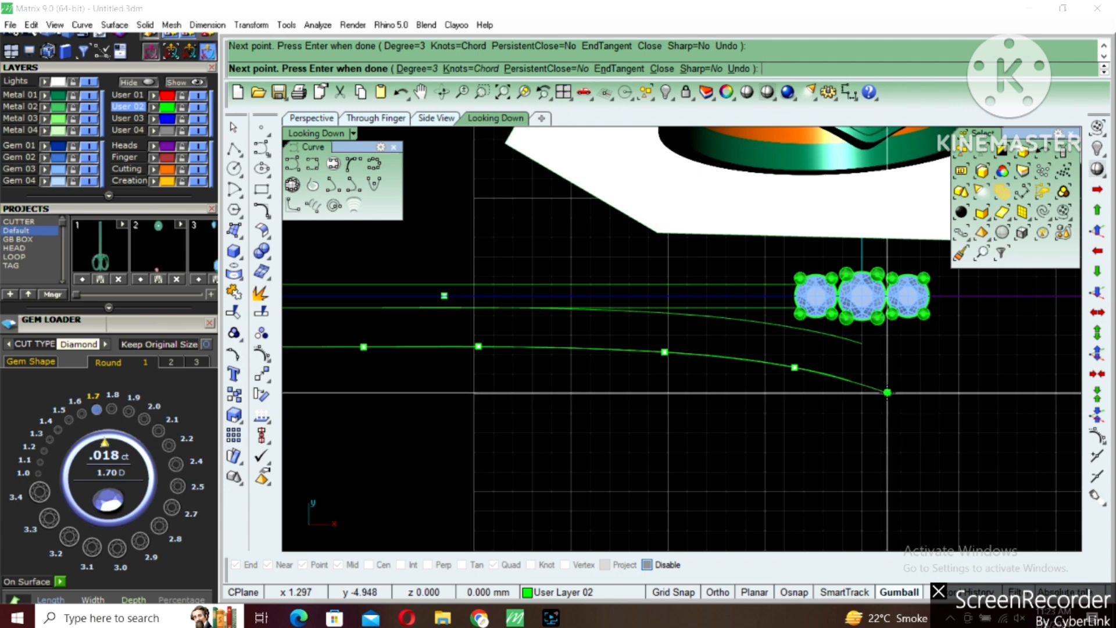
click(887, 393)
right_click(887, 392)
Delete the original 2 mm offset curve and show the control points of the traced curve.
click(852, 379)
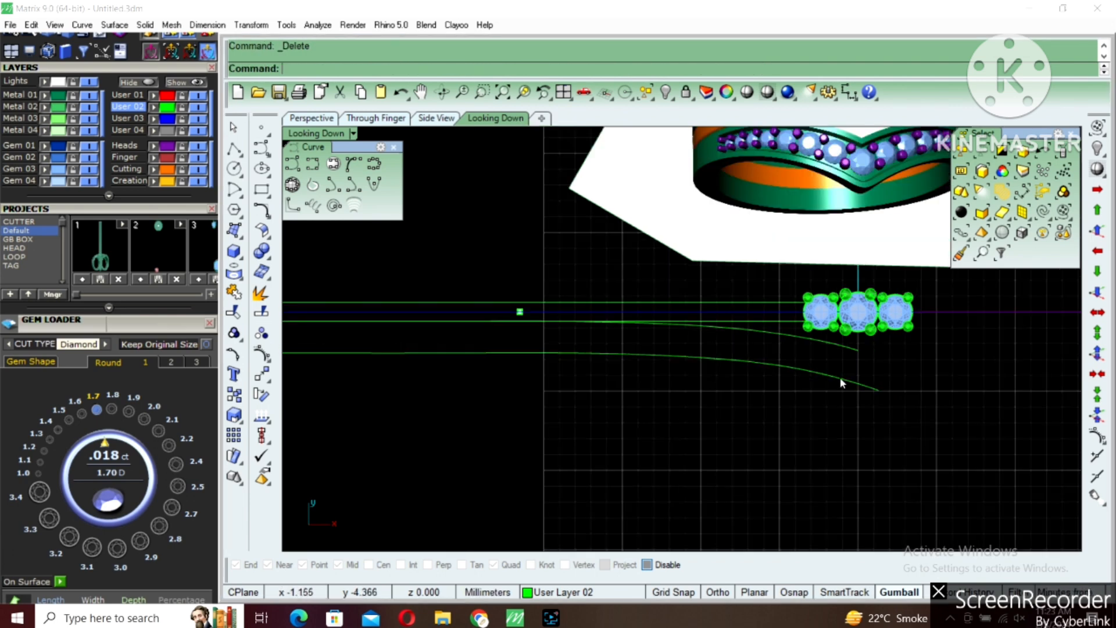
drag(841, 395, 841, 397)
scroll(767, 372, down, 2)
right_drag(752, 358, 669, 350)
key(F10)
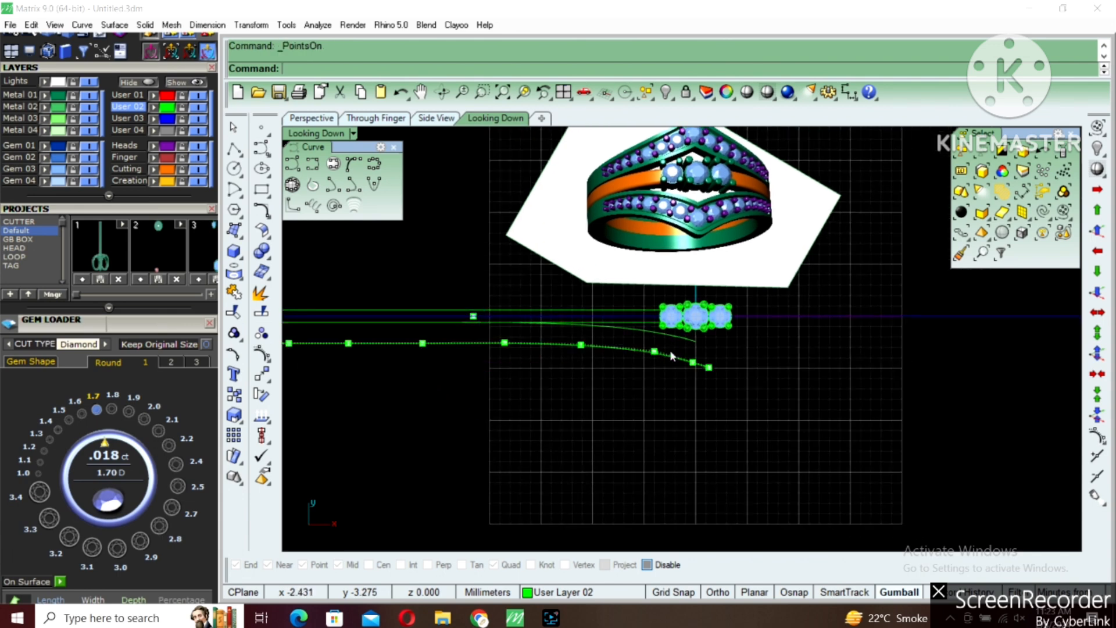
Lower the traced curve's last three control points slightly, and lower its last four points together to steepen the slope.
scroll(596, 403, up, 2)
drag(597, 408, 811, 326)
scroll(683, 336, up, 2)
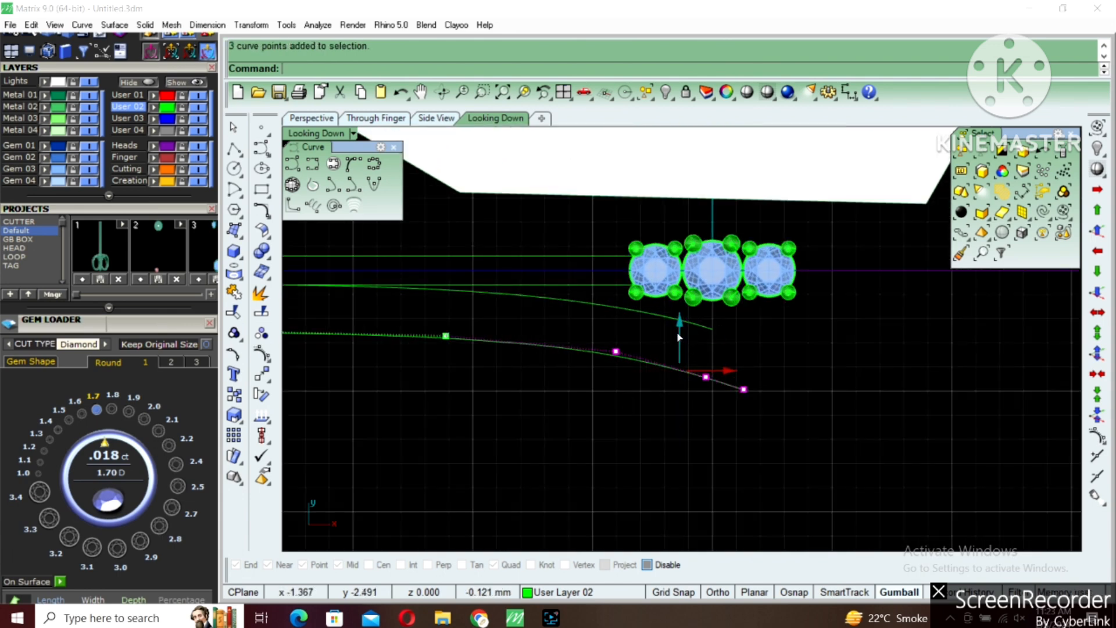
drag(679, 337, 727, 343)
scroll(707, 359, down, 2)
right_click(754, 354)
click(757, 348)
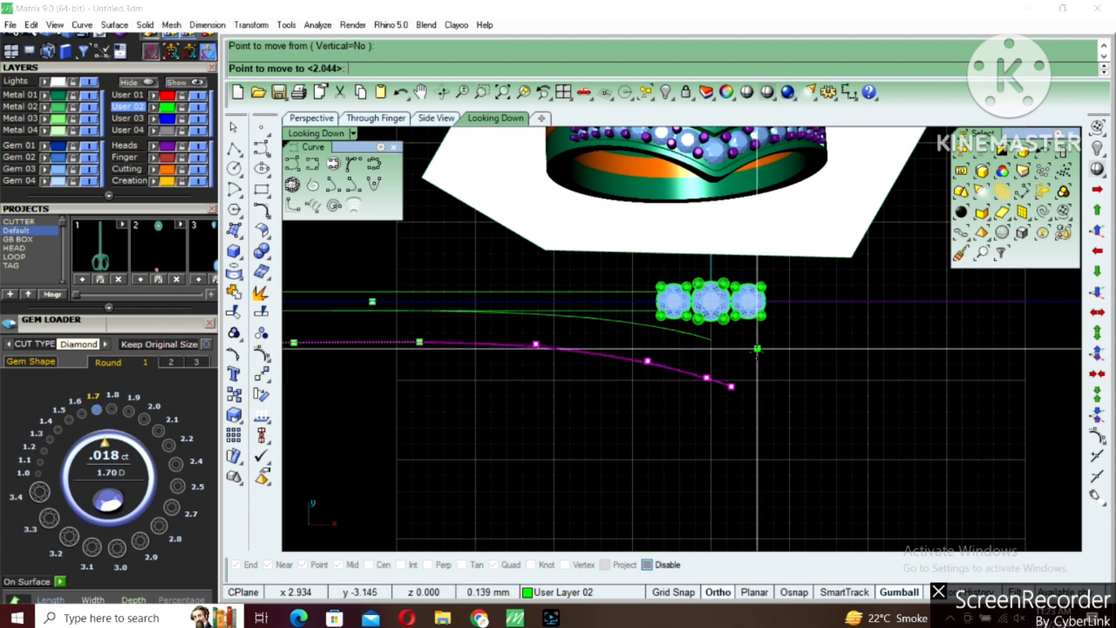
shift+click(757, 354)
Lower the traced curve's last three control points by a further 0.23 mm or about that.
drag(604, 438, 810, 340)
right_click(799, 367)
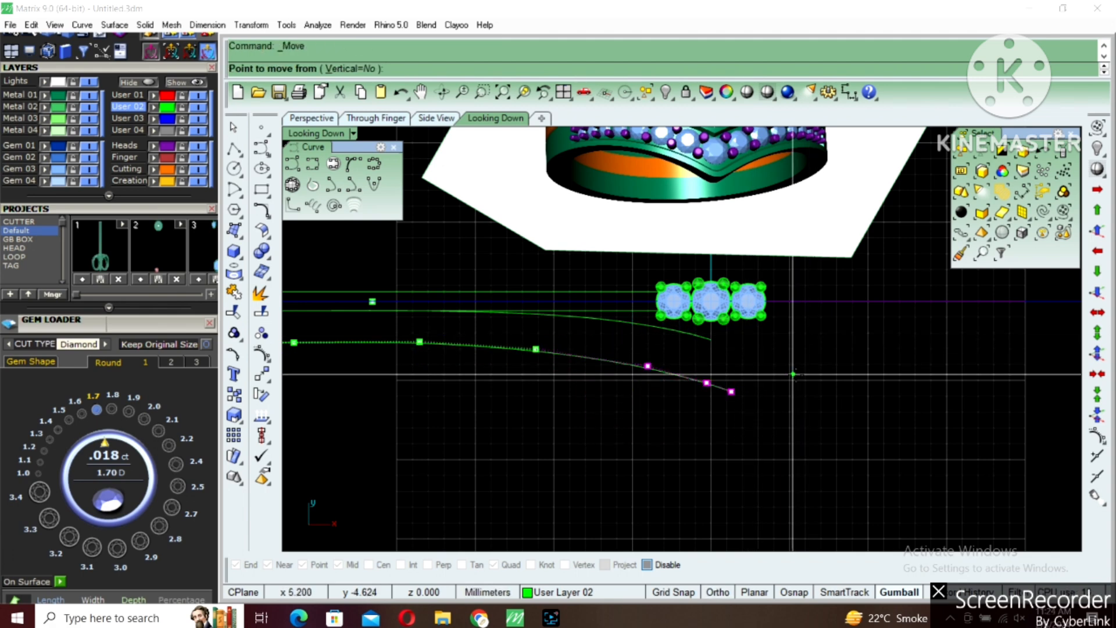
click(796, 374)
click(796, 379)
Lower the final two control points at the traced curve's inner end by about 0.15 mm.
drag(693, 451, 786, 356)
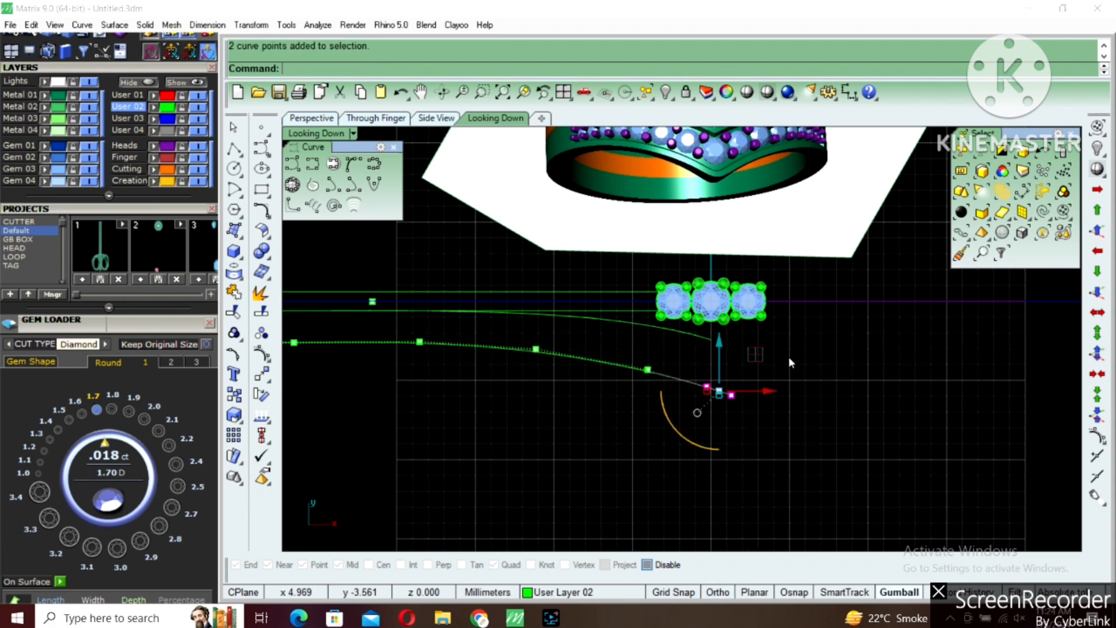
right_click(784, 367)
scroll(766, 384, up, 6)
click(784, 361)
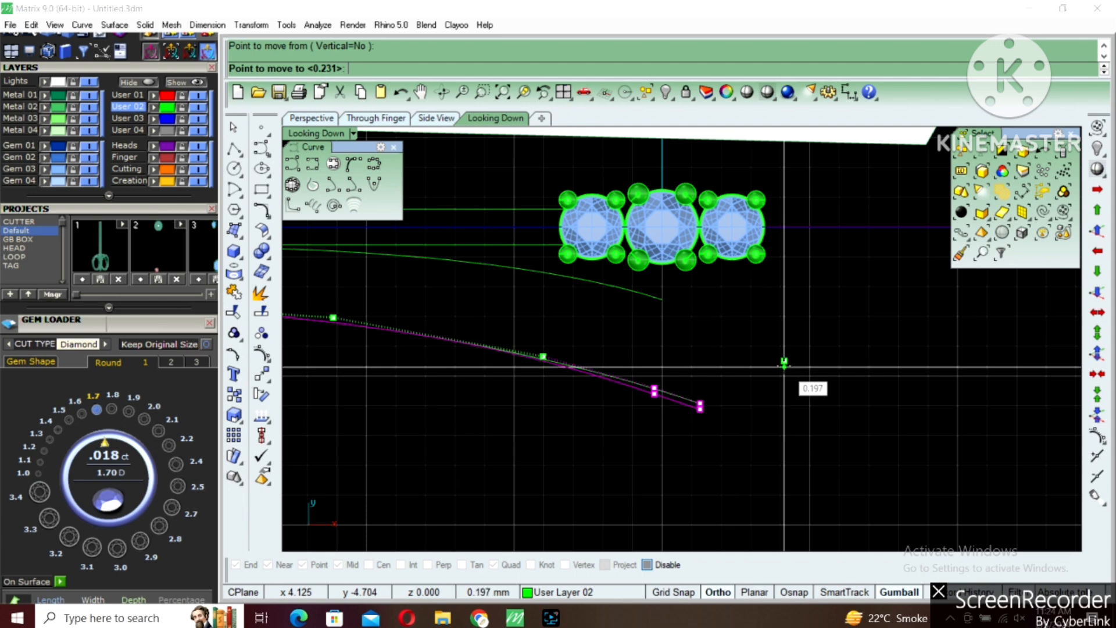
click(784, 369)
scroll(756, 372, down, 4)
Turn off the control points and create a cut plane for the traced curve from origin 0 straight down about 6.2 mm.
click(705, 357)
scroll(726, 398, down, 2)
right_drag(727, 398, 689, 393)
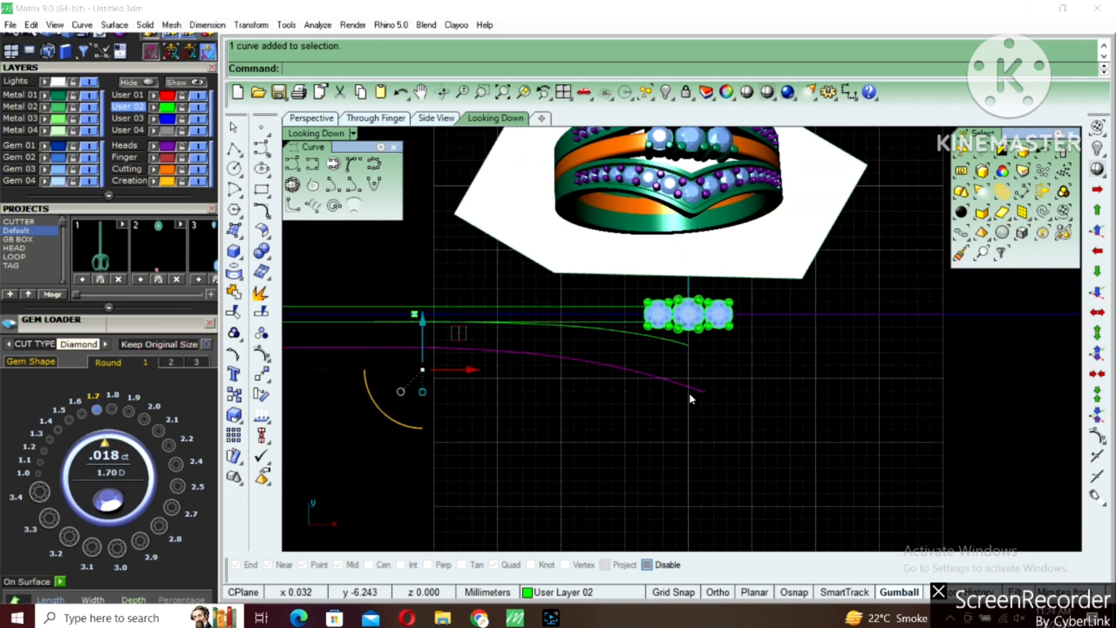
text(utplane)
key(Return)
text(0)
key(Return)
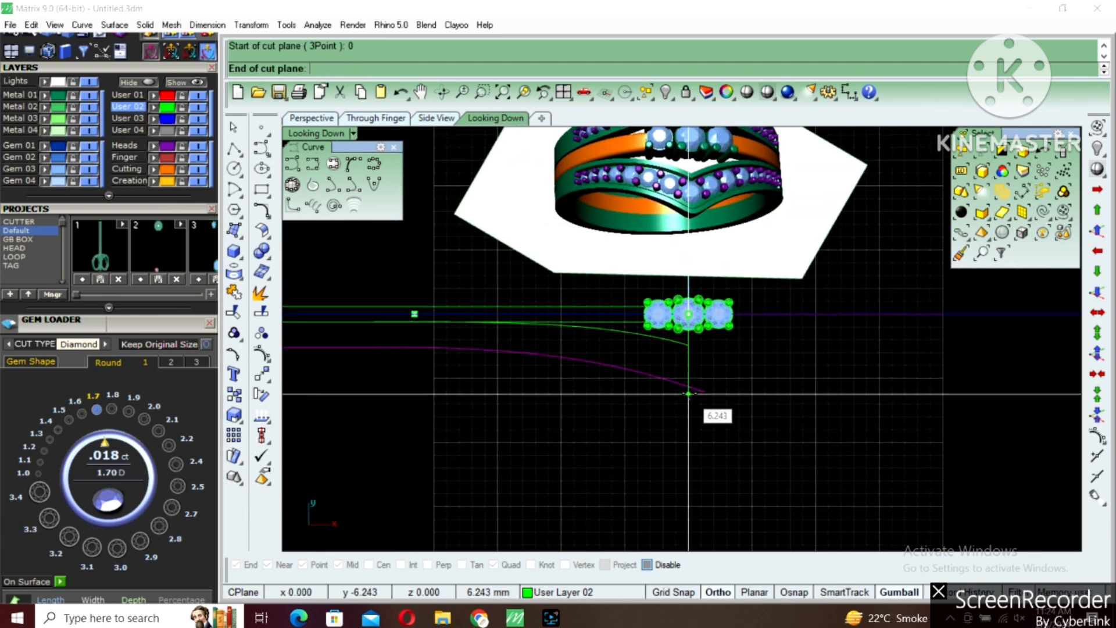
click(688, 393)
key(Return)
Split the traced curve with the cut plane and delete the plane and the piece past the centre axis.
scroll(695, 394, up, 6)
text(split)
key(Return)
drag(717, 329, 642, 347)
key(Return)
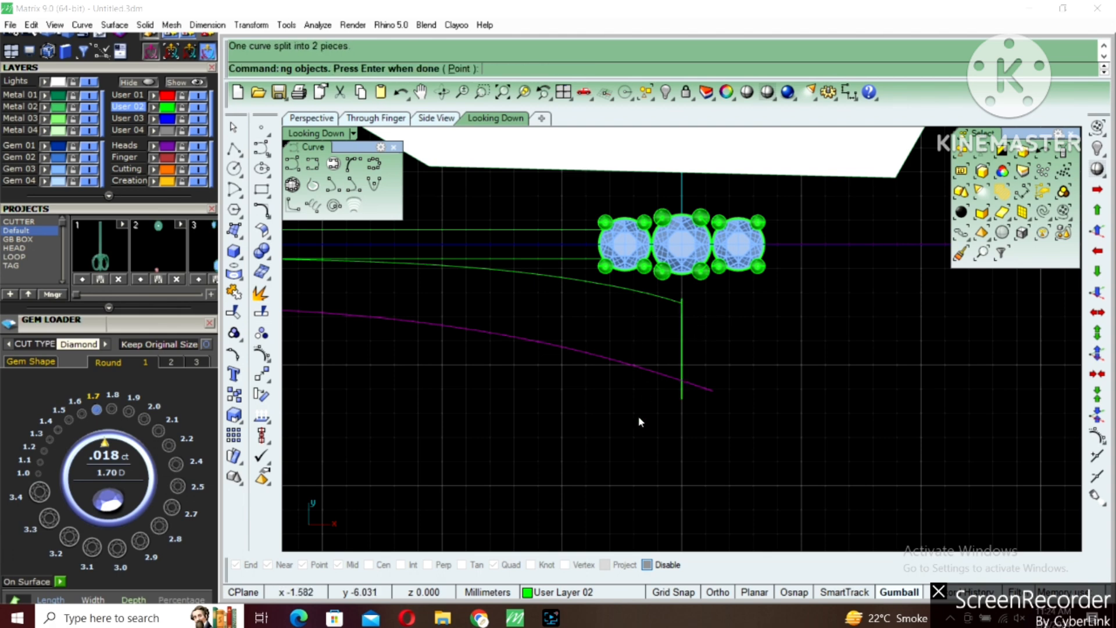
drag(720, 407, 657, 352)
key(Delete)
Mirror both curved outlines across the vertical centre axis, starting the mirror plane at origin 0.
drag(704, 304, 666, 404)
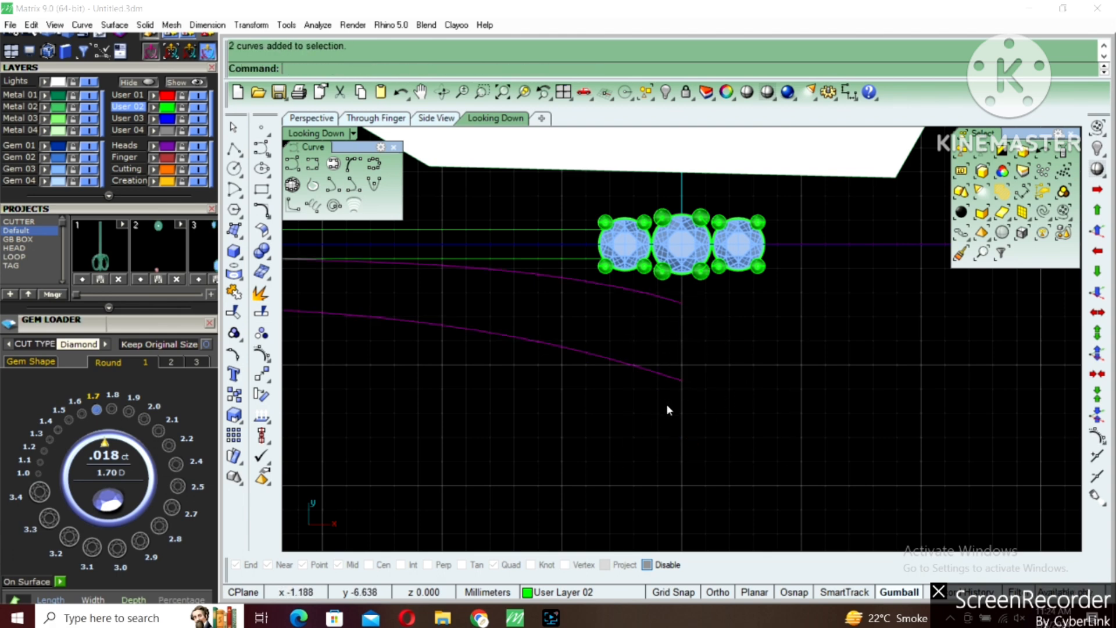
scroll(702, 354, down, 5)
text(mm)
key(Return)
text(0)
key(Return)
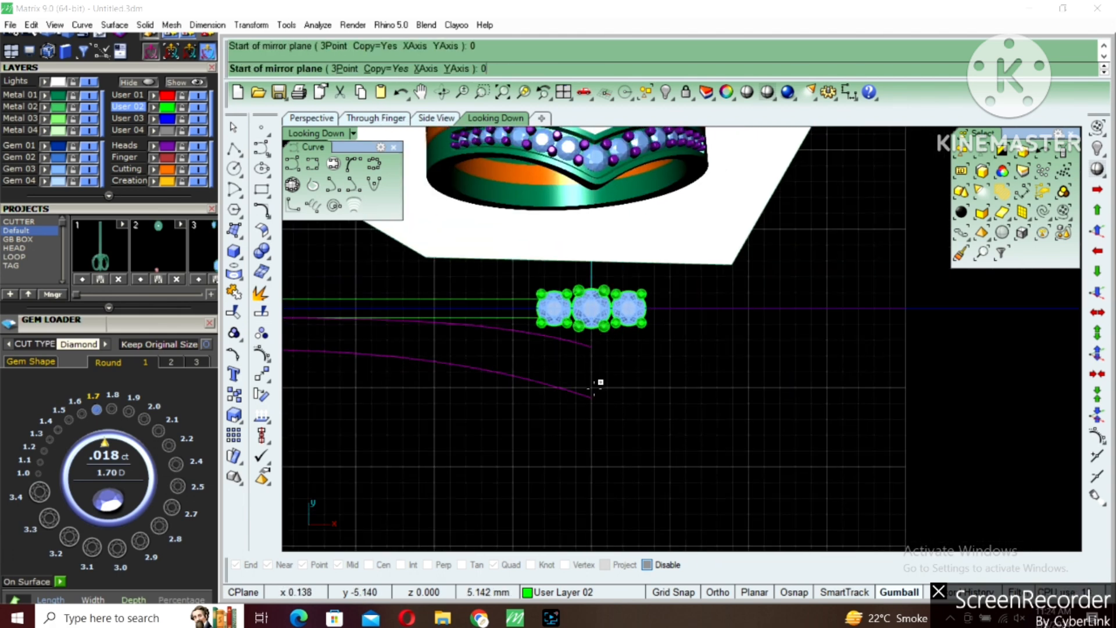
shift+click(594, 389)
Show the control points of all four outline curves and lower the five points around each V tip by about 0.12 mm.
shift+click(610, 391)
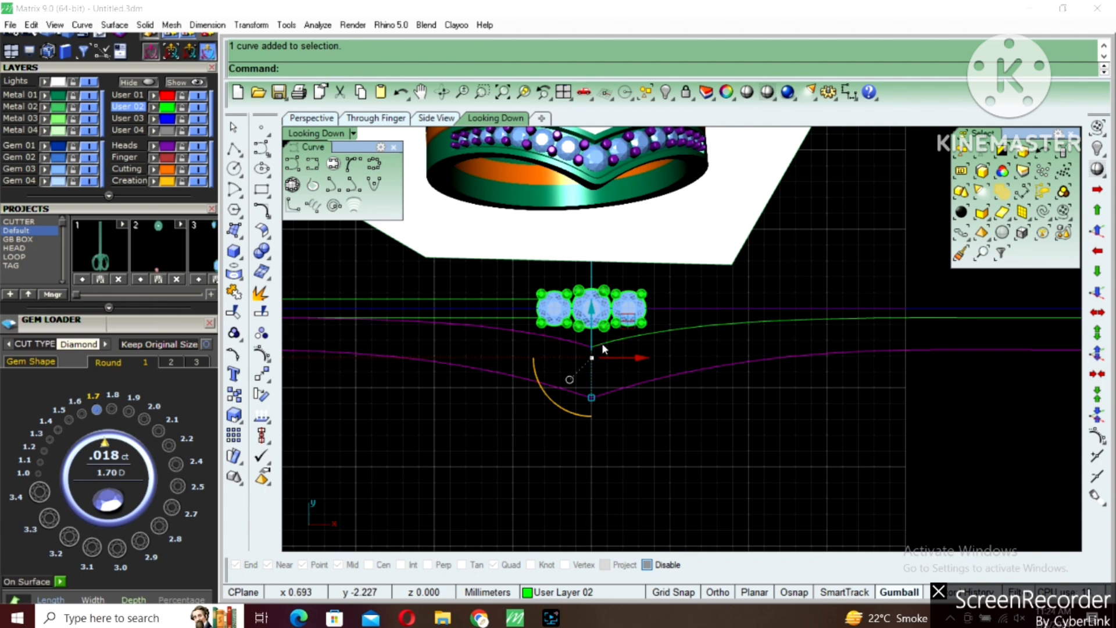
right_drag(600, 347, 601, 387)
scroll(583, 435, up, 3)
key(F10)
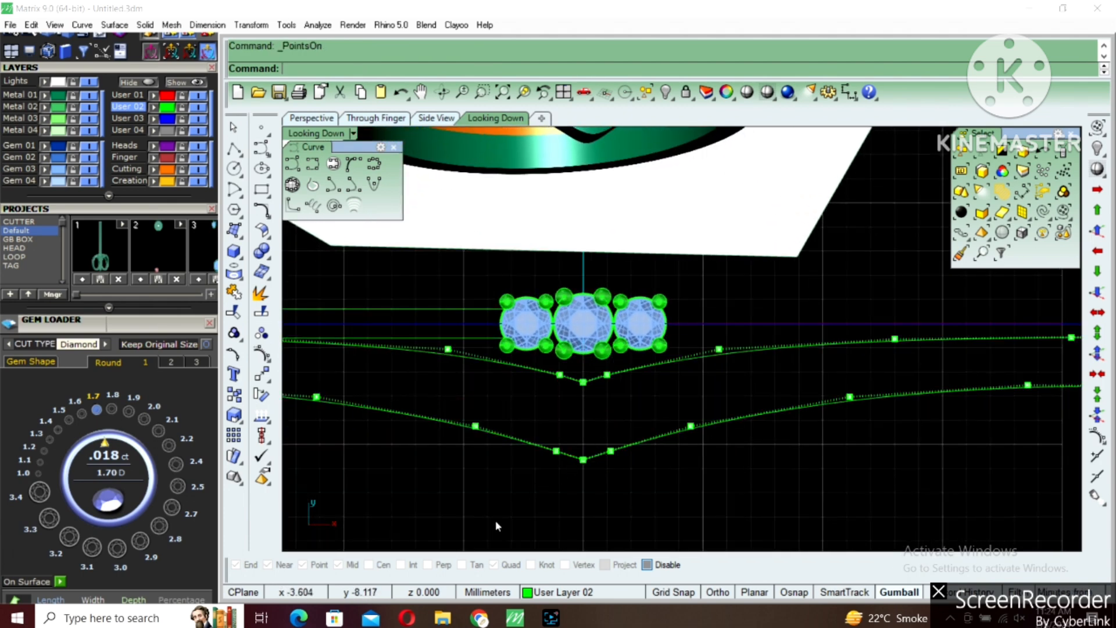
drag(570, 482, 725, 319)
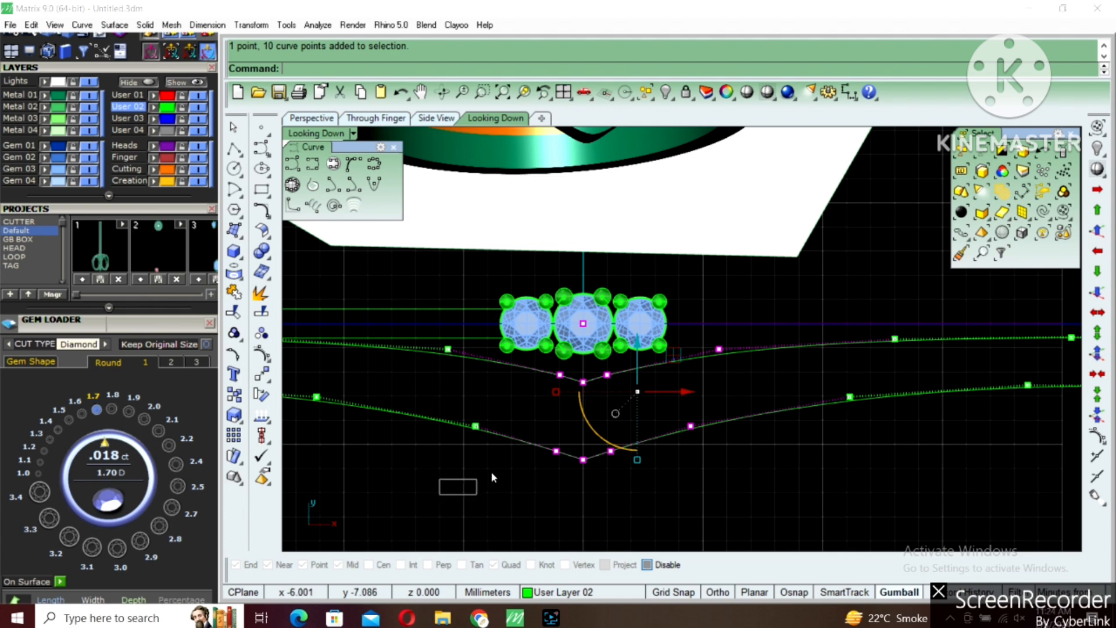
drag(492, 474, 660, 323)
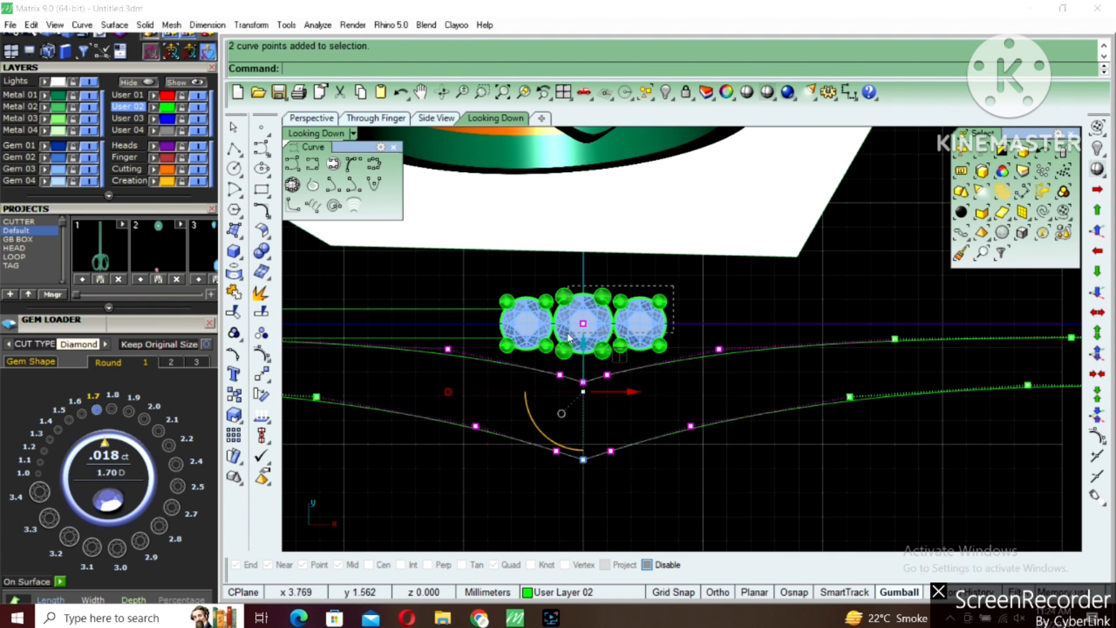
ctrl+drag(568, 334, 566, 337)
text(m)
key(Return)
scroll(613, 392, up, 4)
click(660, 342)
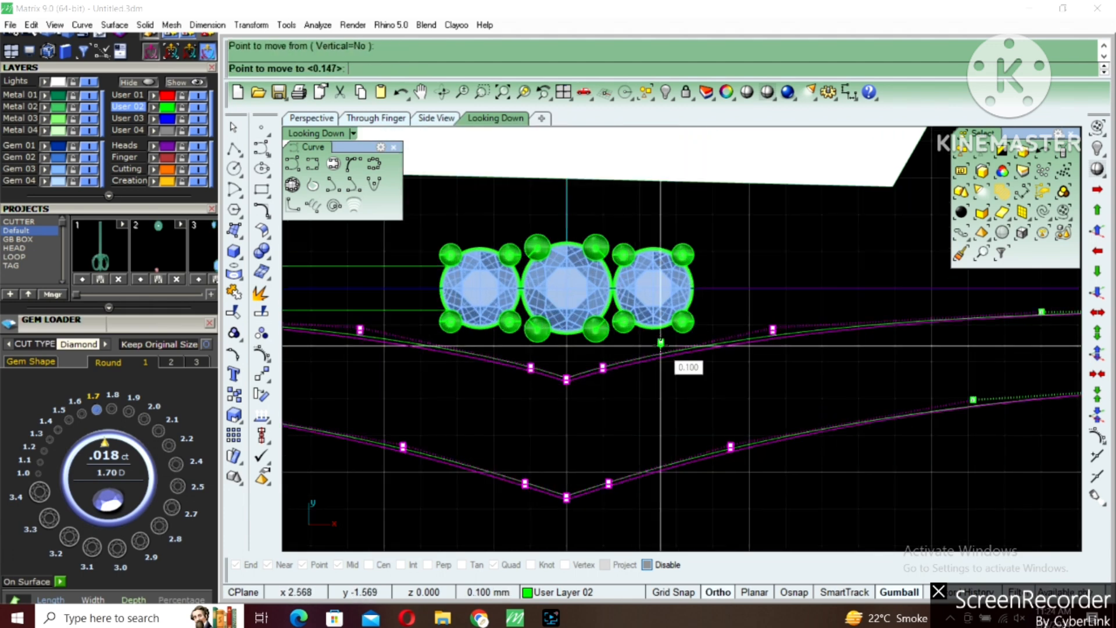
click(661, 346)
Lower the three control points at each V tip by about 0.14 mm, turn off the points and select the lower outline's mirrored half.
scroll(600, 367, down, 4)
drag(510, 498, 640, 343)
right_click(640, 343)
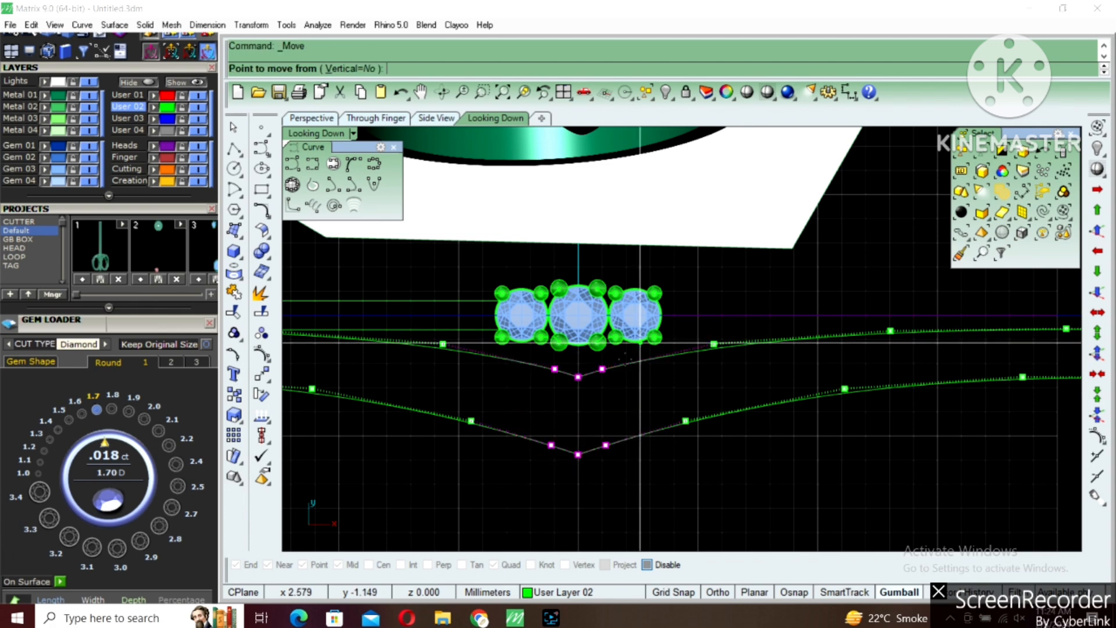
scroll(640, 343, up, 3)
click(626, 354)
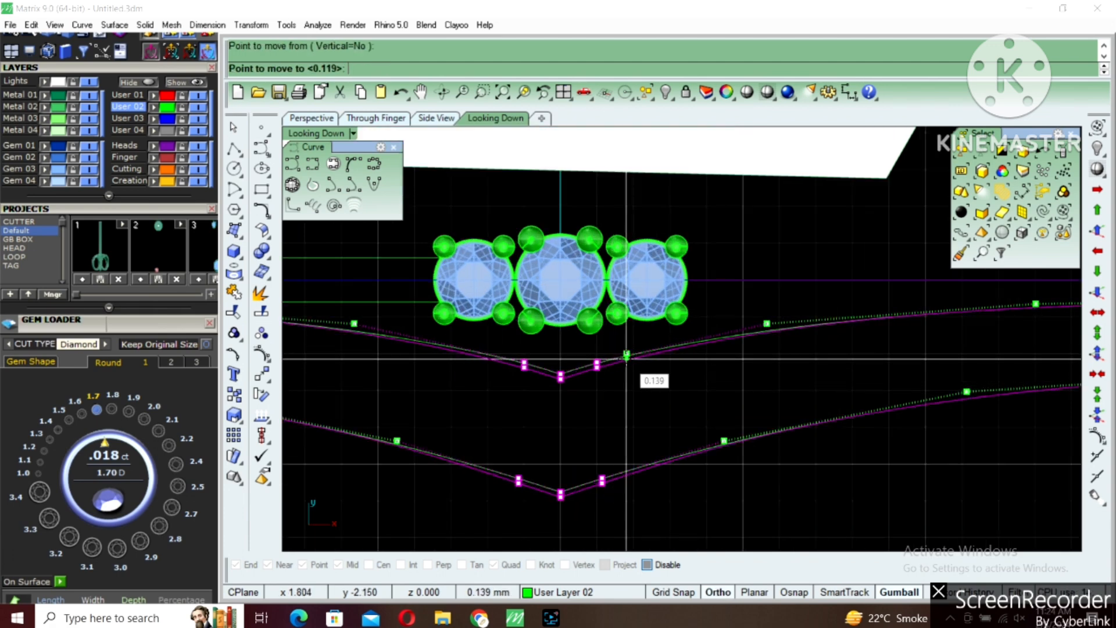
click(626, 360)
scroll(623, 368, down, 4)
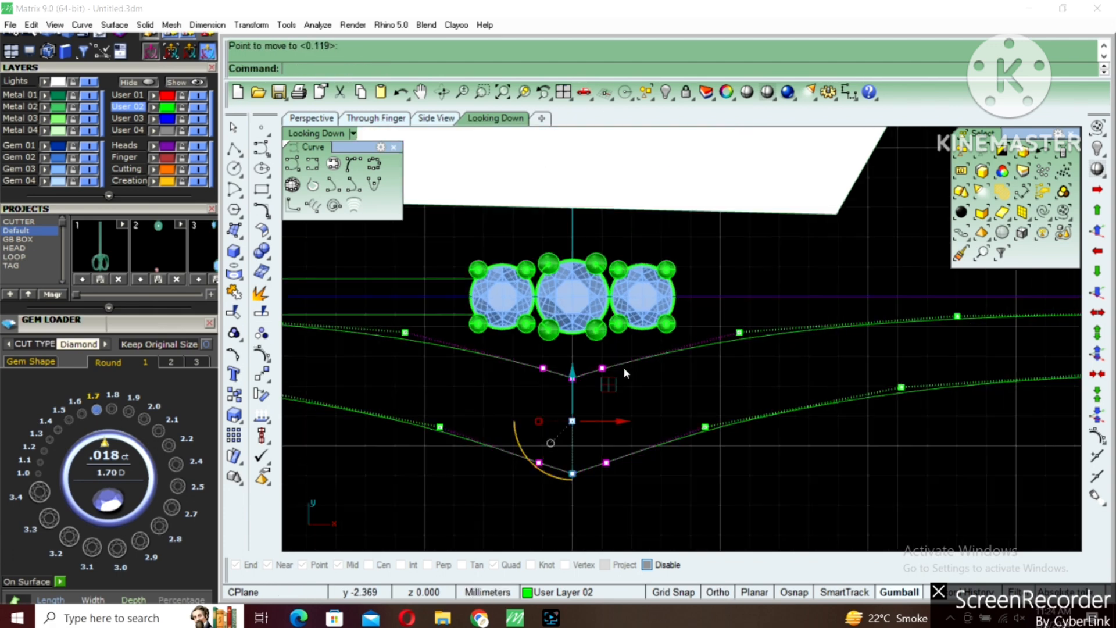
click(688, 382)
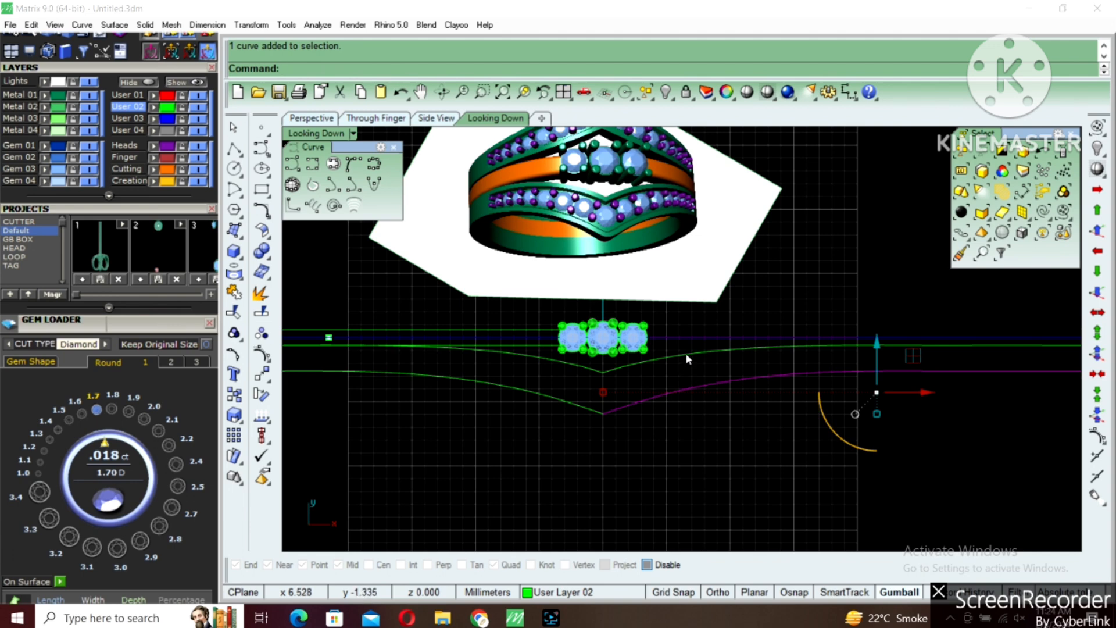
Delete the mirrored halves of both V-shaped outlines and undo the deletions.
shift+click(685, 351)
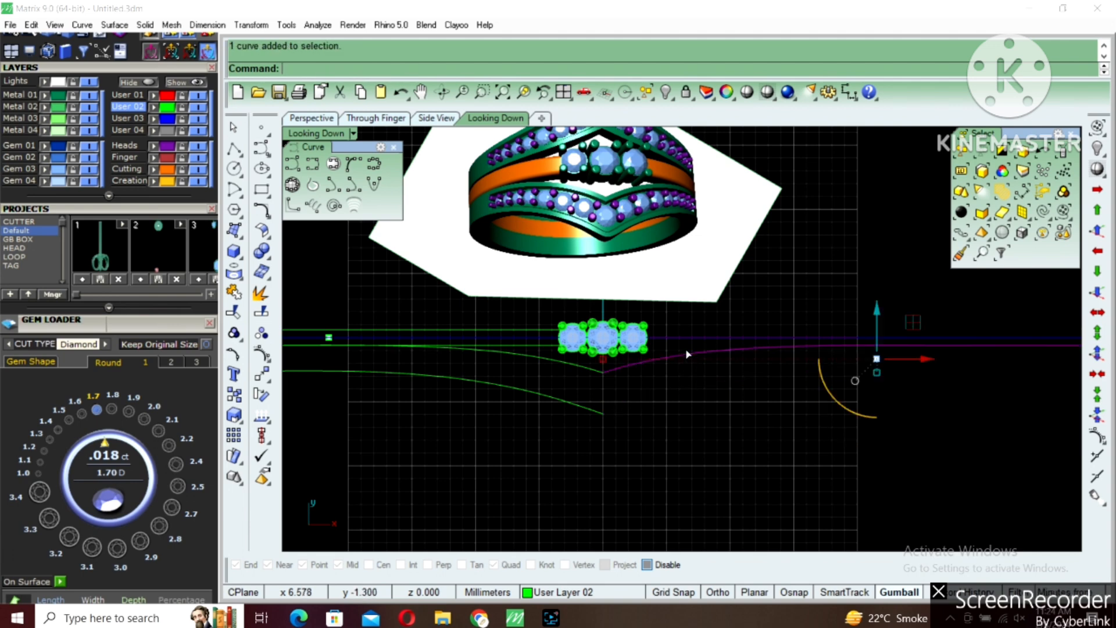
key(Delete)
click(592, 368)
scroll(598, 390, down, 3)
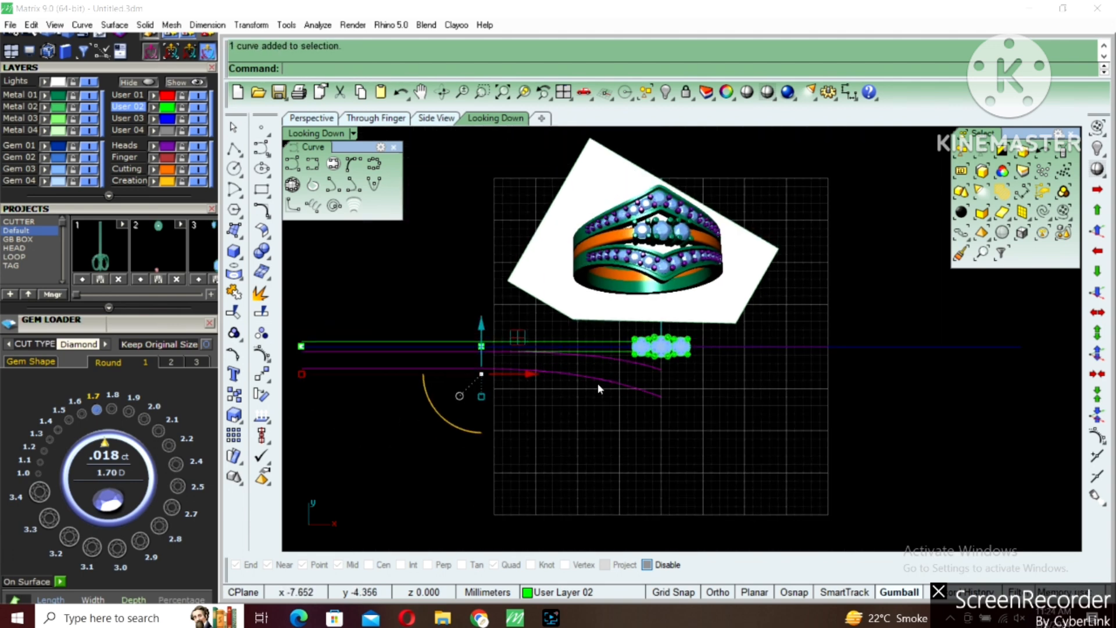
scroll(640, 386, up, 4)
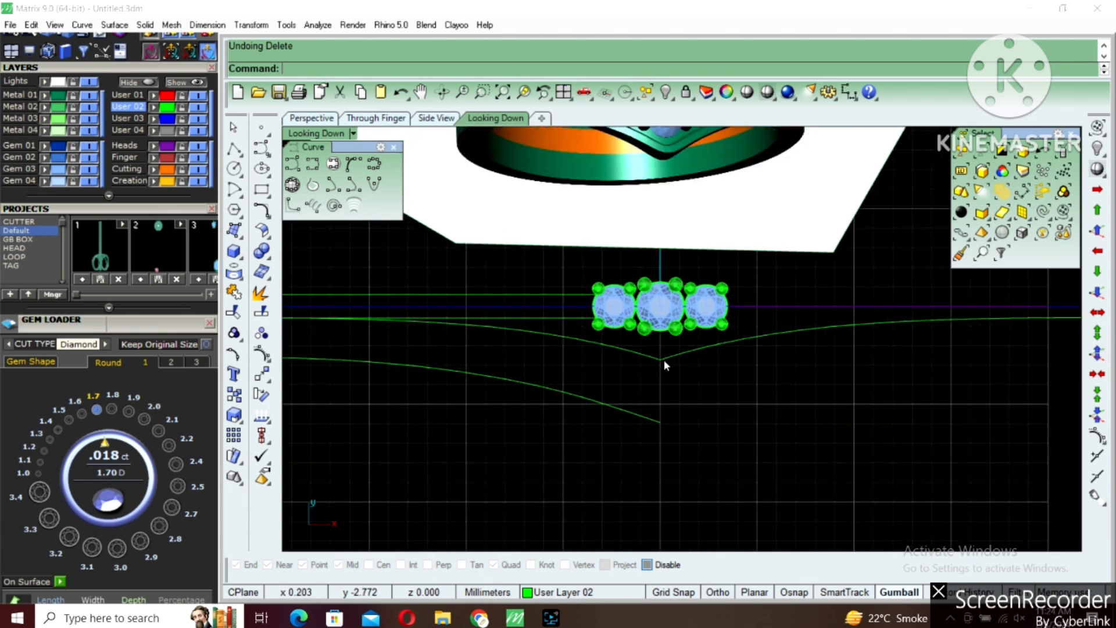
key(ctrl+z)
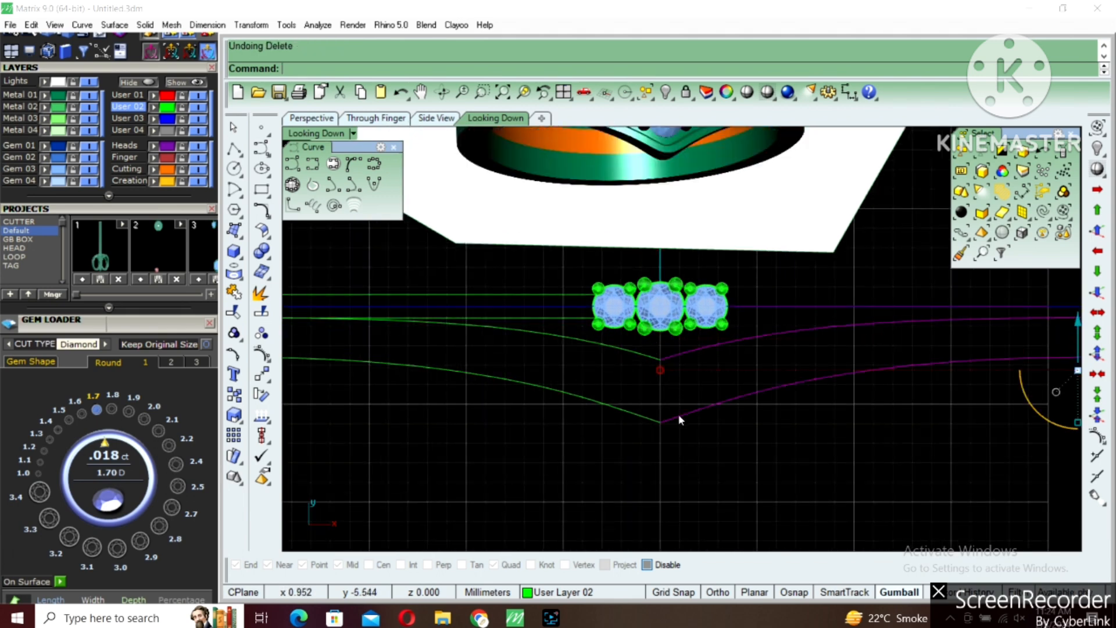
Select both halves of the lower outline, try deleting their control points at the V tip, and undo that deletion.
click(679, 408)
drag(681, 400, 627, 448)
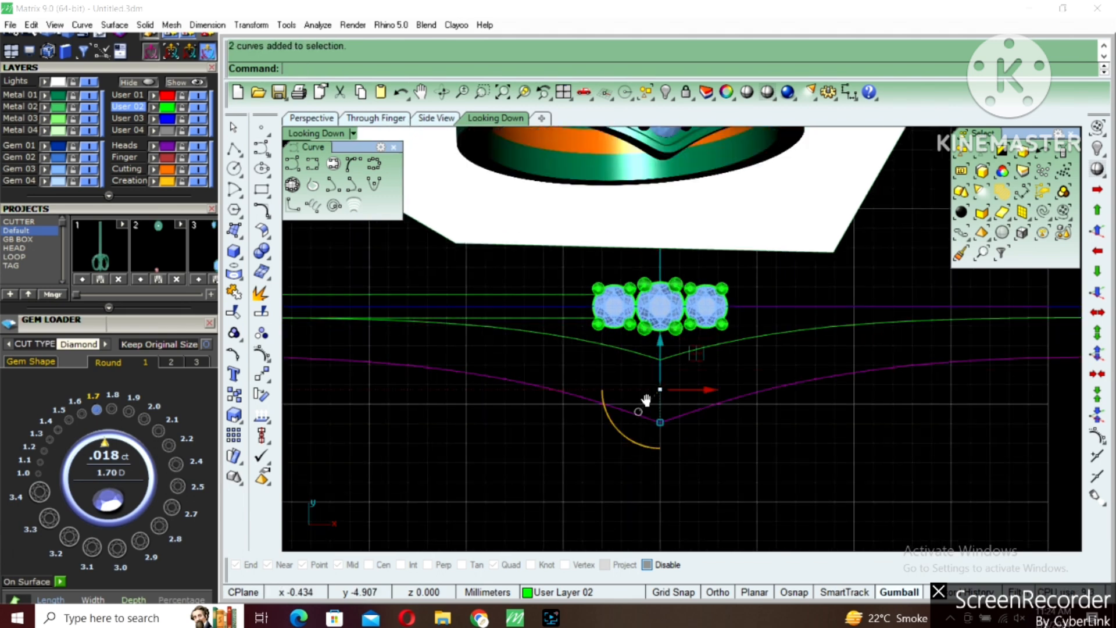
right_drag(645, 399, 610, 396)
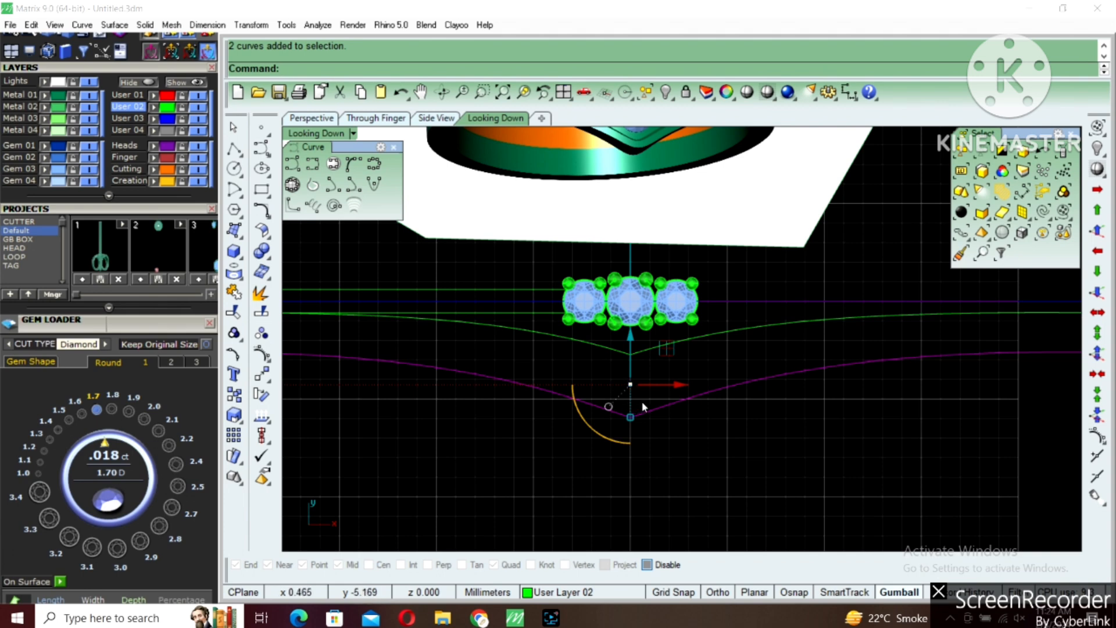
key(F10)
scroll(633, 412, up, 2)
drag(622, 424, 647, 400)
key(Delete)
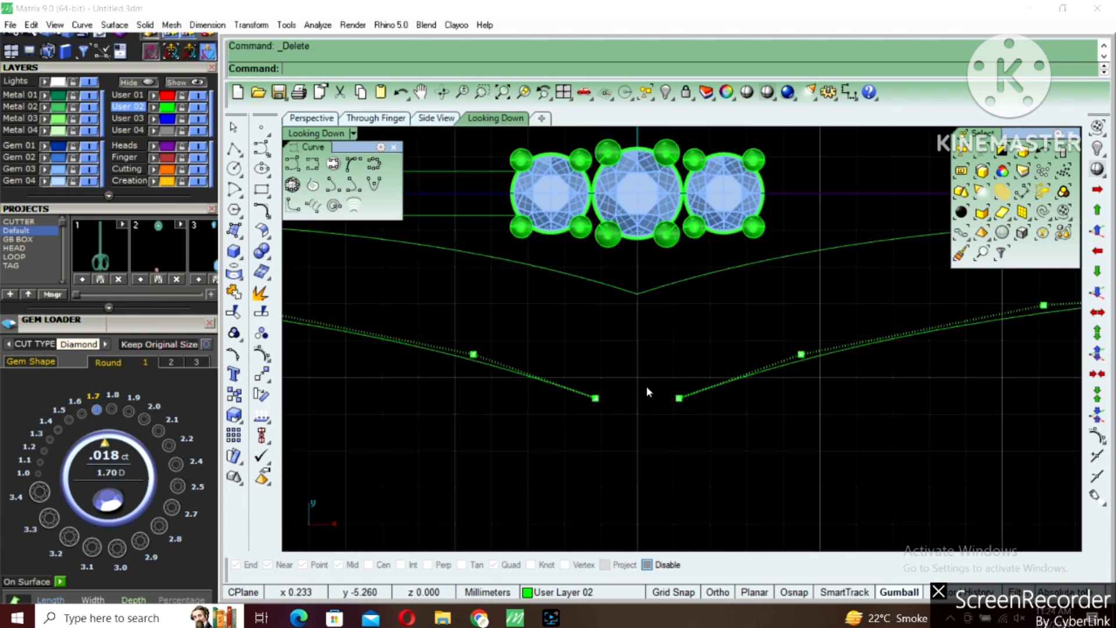
key(ctrl+z)
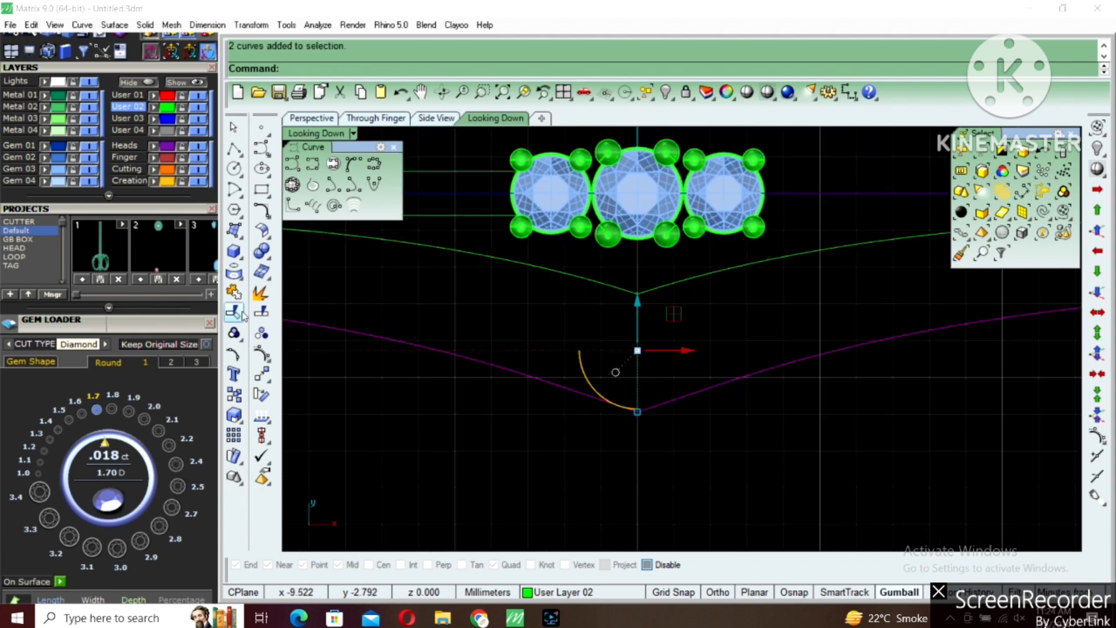
Join the two halves of the lower outline into one curve and delete its middle control point at the V tip.
click(235, 293)
scroll(647, 420, down, 4)
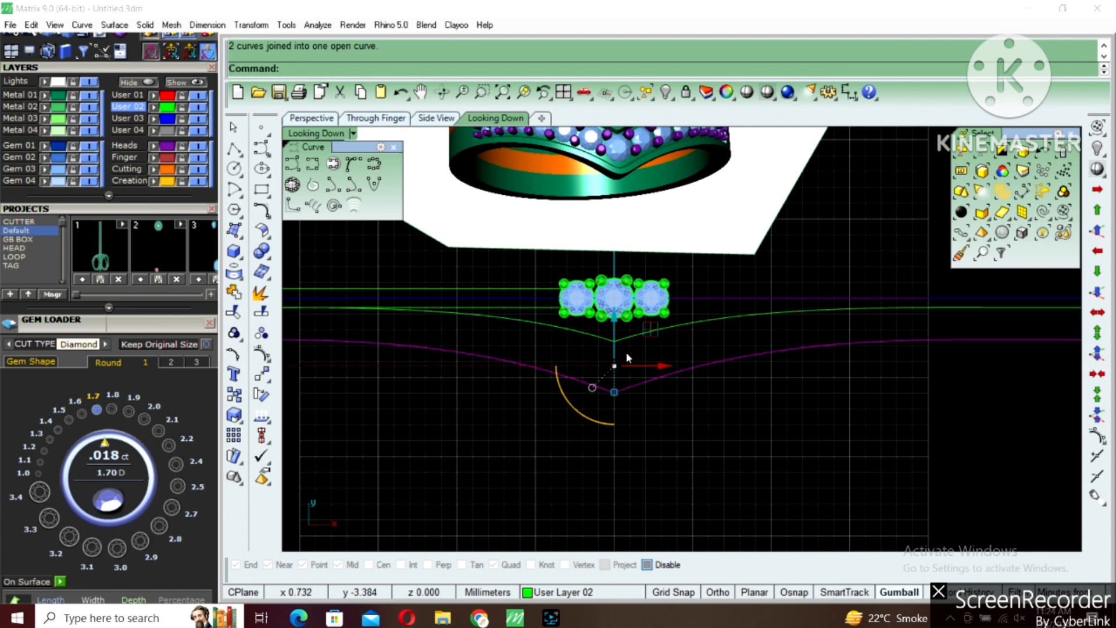
key(F10)
scroll(626, 354, up, 3)
drag(590, 383, 615, 411)
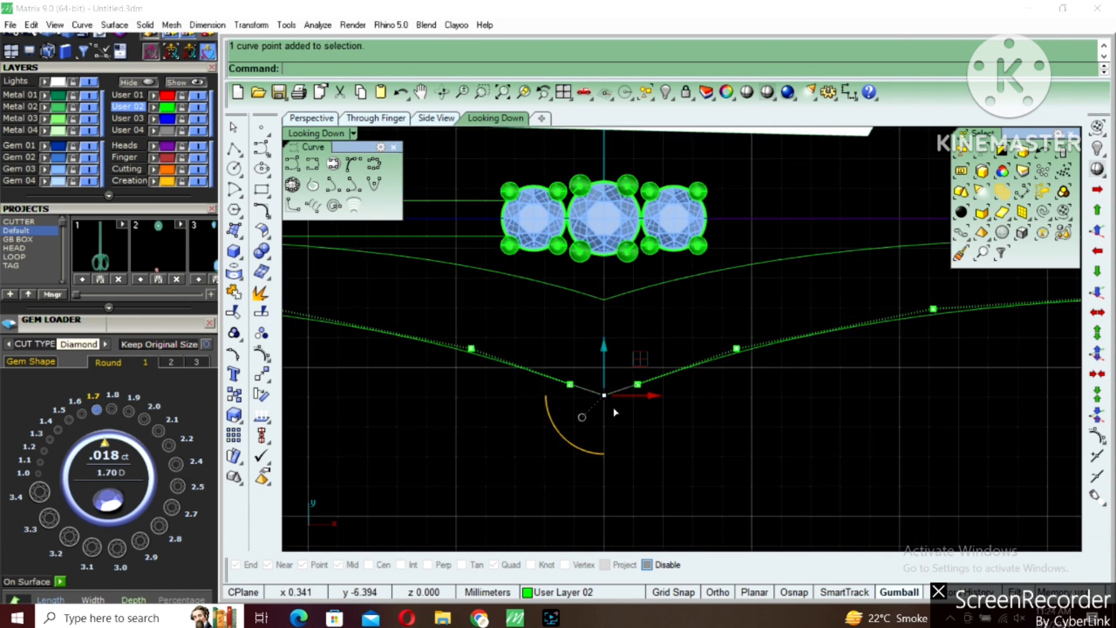
key(Delete)
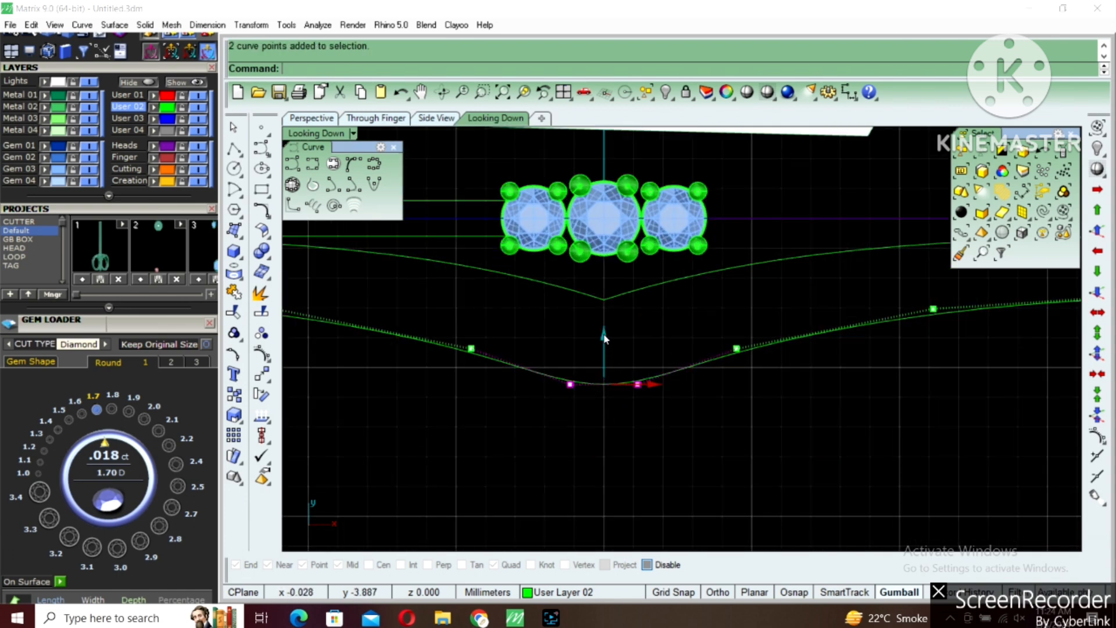
Lower the two control points beside the lower outline's V tip by about 0.5 mm and bring them closer together.
mouse_move(604, 339)
mouse_down()
mouse_move(604, 363)
mouse_move(581, 394)
mouse_move(609, 378)
mouse_move(604, 355)
mouse_up()
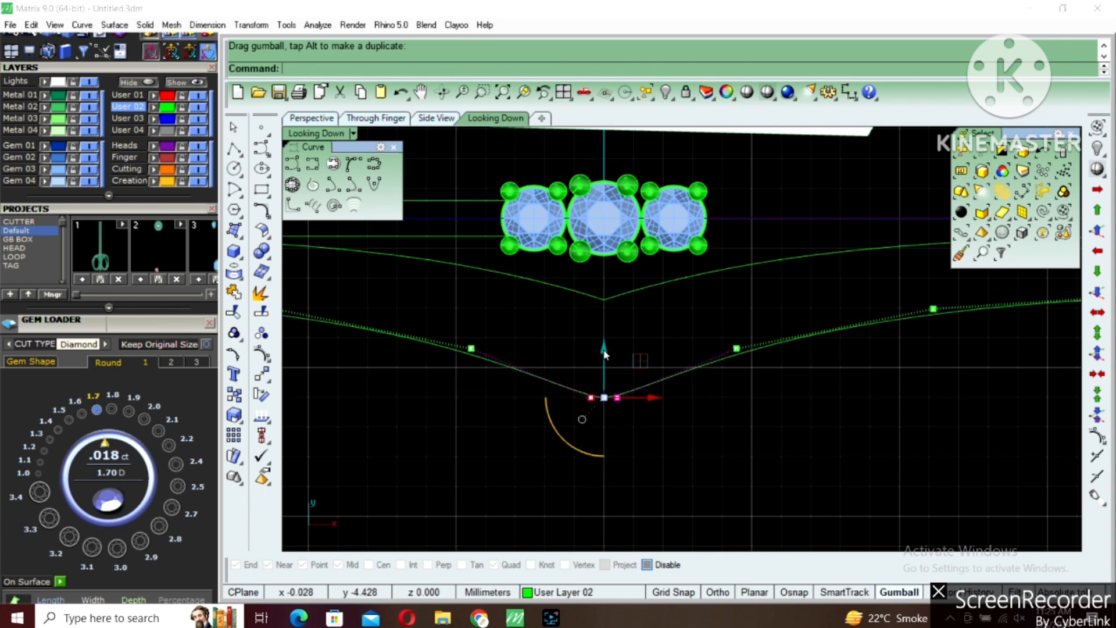
scroll(604, 352, down, 4)
key(Escape)
right_drag(604, 333, 607, 361)
key(Escape)
Show the upper outline's control points and delete the middle one at its V tip.
click(585, 340)
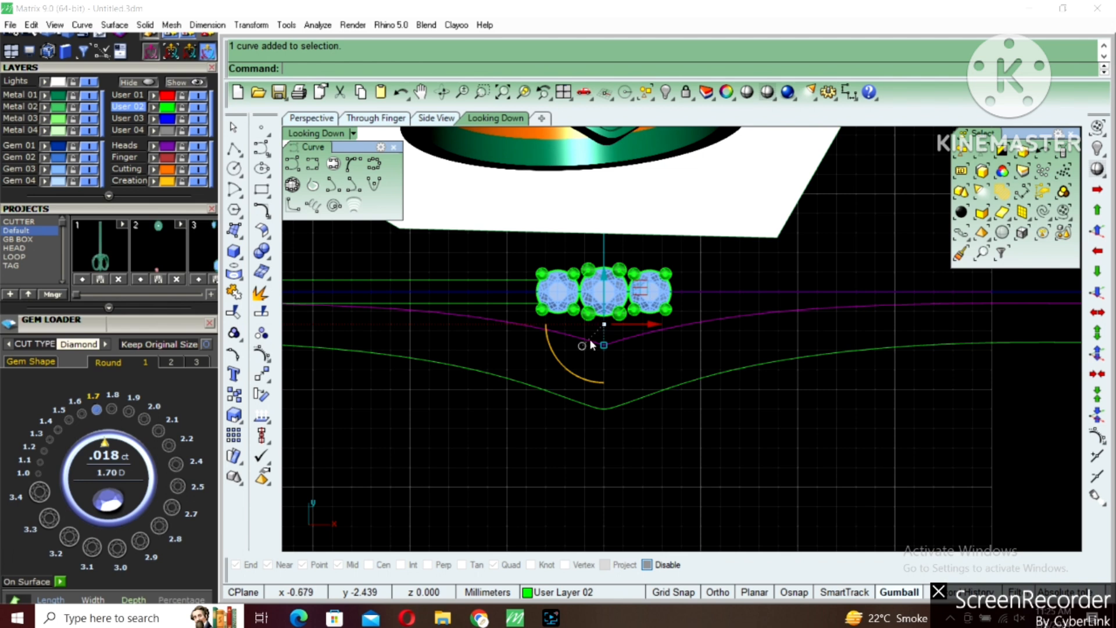
key(F10)
scroll(604, 352, up, 2)
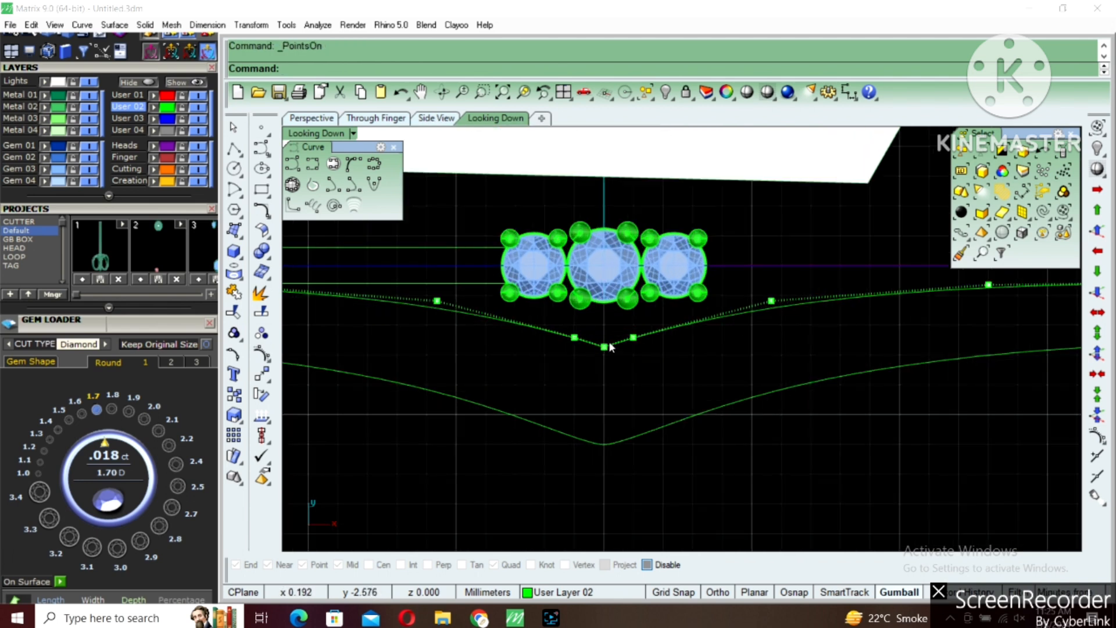
click(606, 347)
key(Delete)
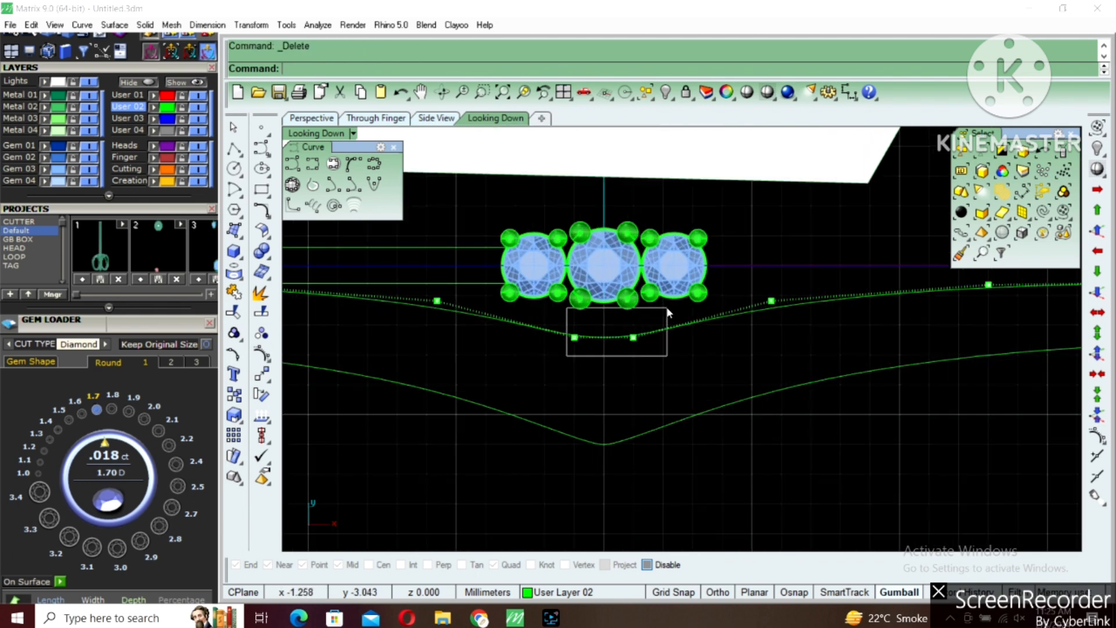
Bring the two control points beside the upper outline's V tip closer together, lower them slightly, and turn off the points.
drag(566, 356, 667, 308)
drag(579, 343, 599, 348)
drag(605, 299, 605, 307)
drag(594, 348, 599, 347)
scroll(596, 349, up, 4)
scroll(610, 349, down, 5)
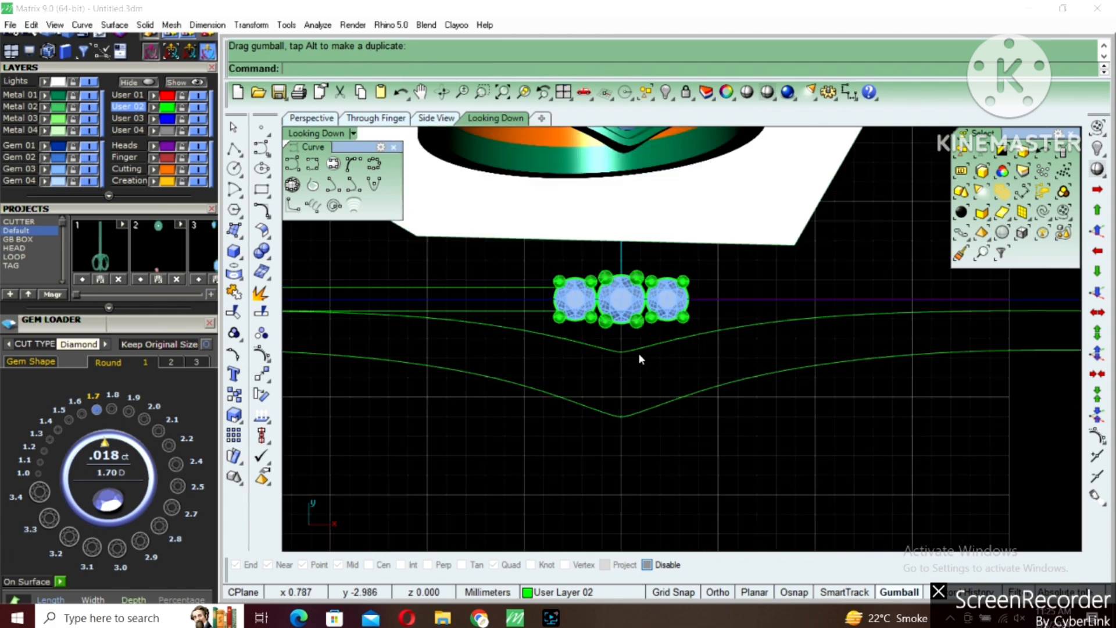
Select both V outlines and draw a vertical cut plane through them from the marker point on the band's horizontal line.
click(639, 356)
scroll(651, 372, down, 3)
scroll(647, 375, up, 1)
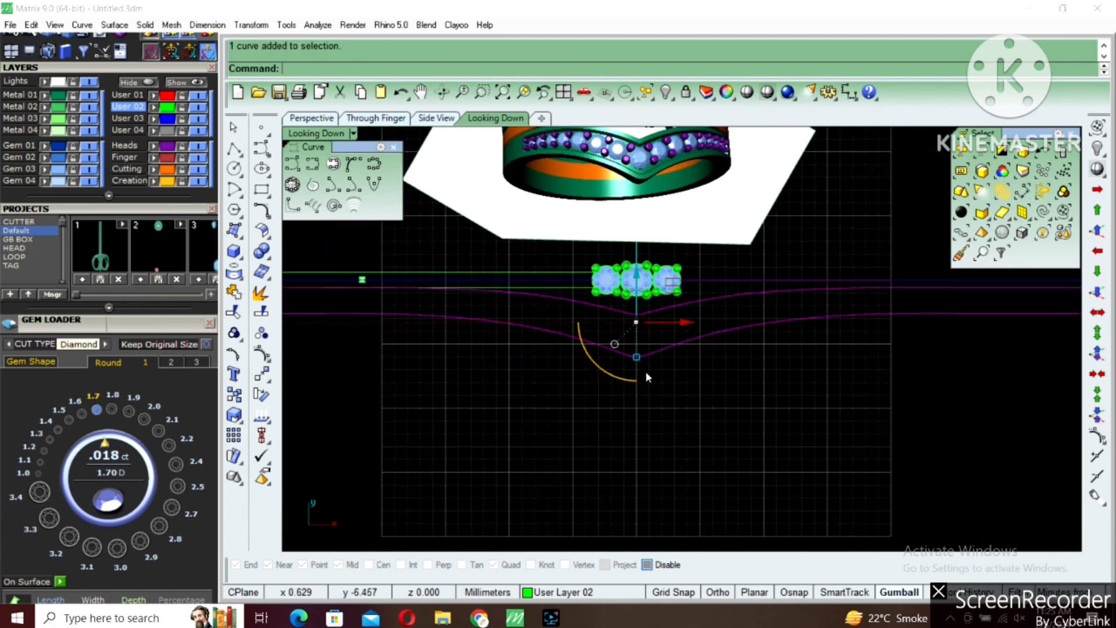
scroll(647, 376, down, 2)
scroll(637, 387, down, 6)
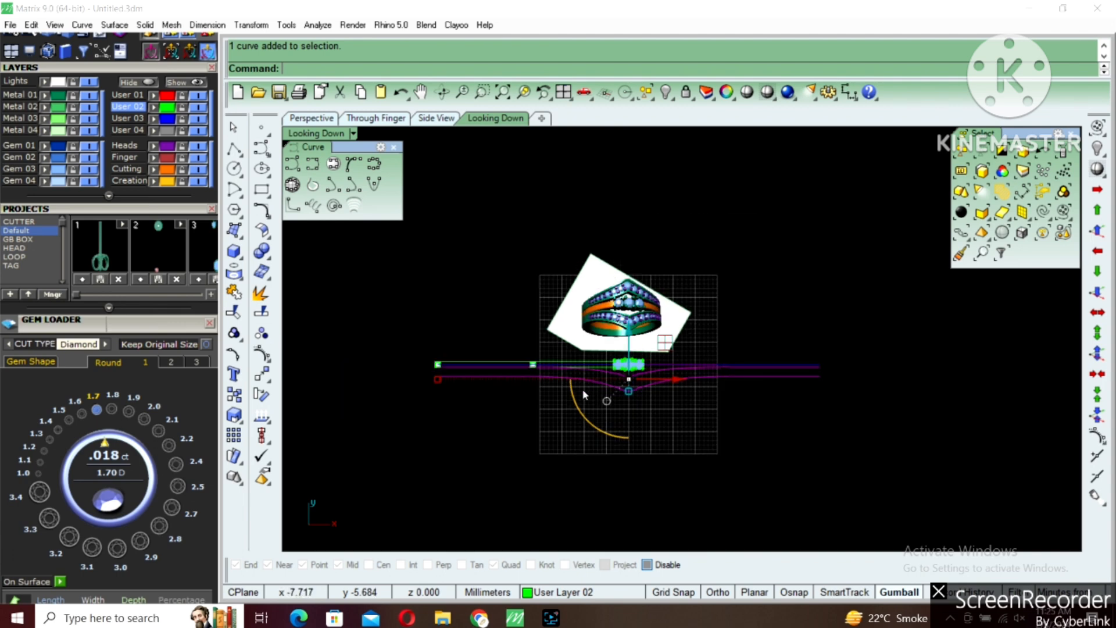
scroll(542, 375, up, 6)
text(cp)
key(Return)
scroll(529, 362, up, 6)
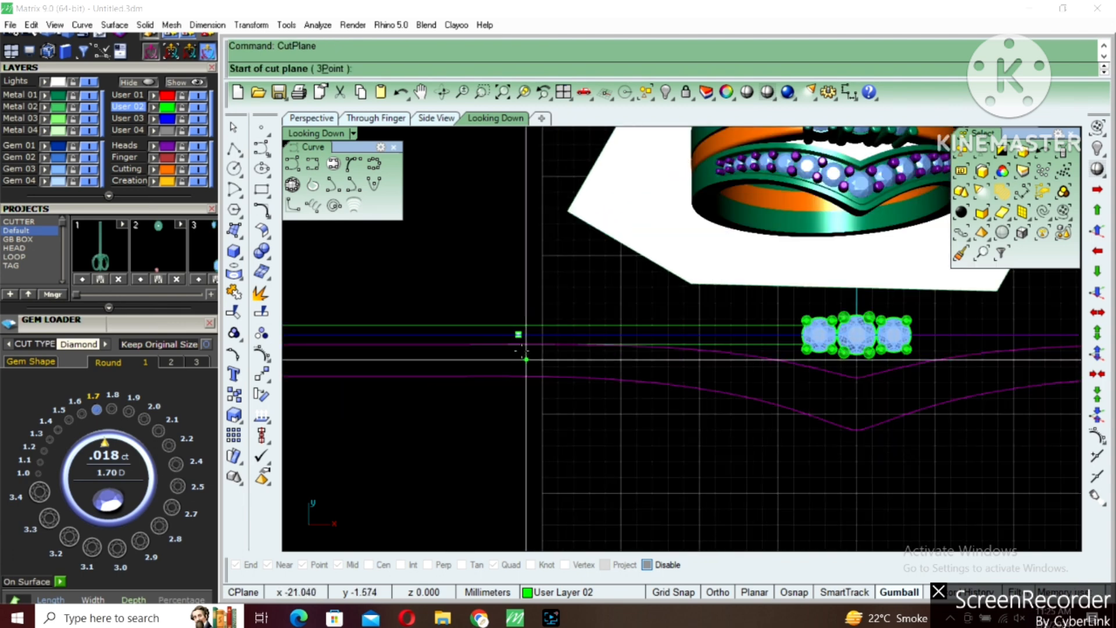
alt+click(519, 336)
click(521, 398)
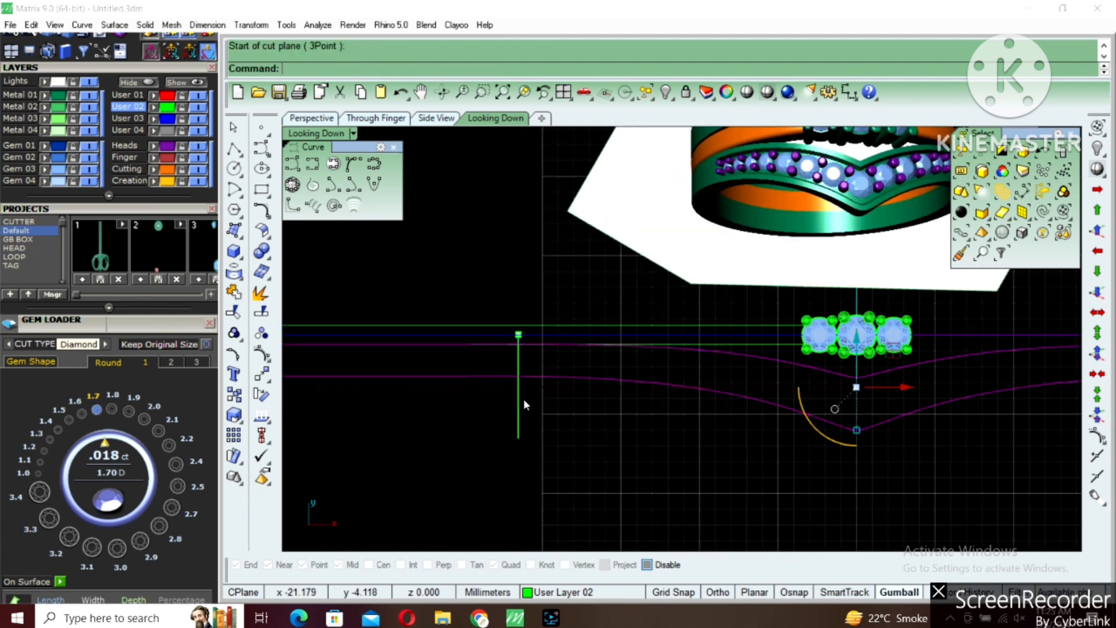
Mirror the cut plane across the vertical centre axis, starting the mirror plane at origin 0.
scroll(668, 423, down, 3)
right_drag(669, 423, 600, 416)
text(mi)
key(Return)
text(0)
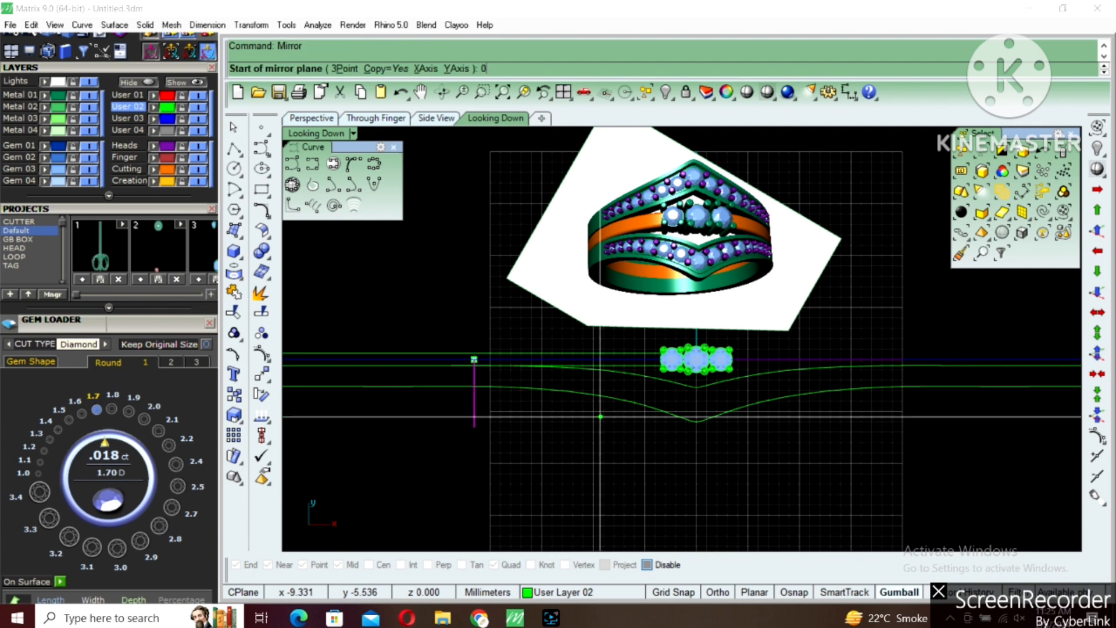
key(Return)
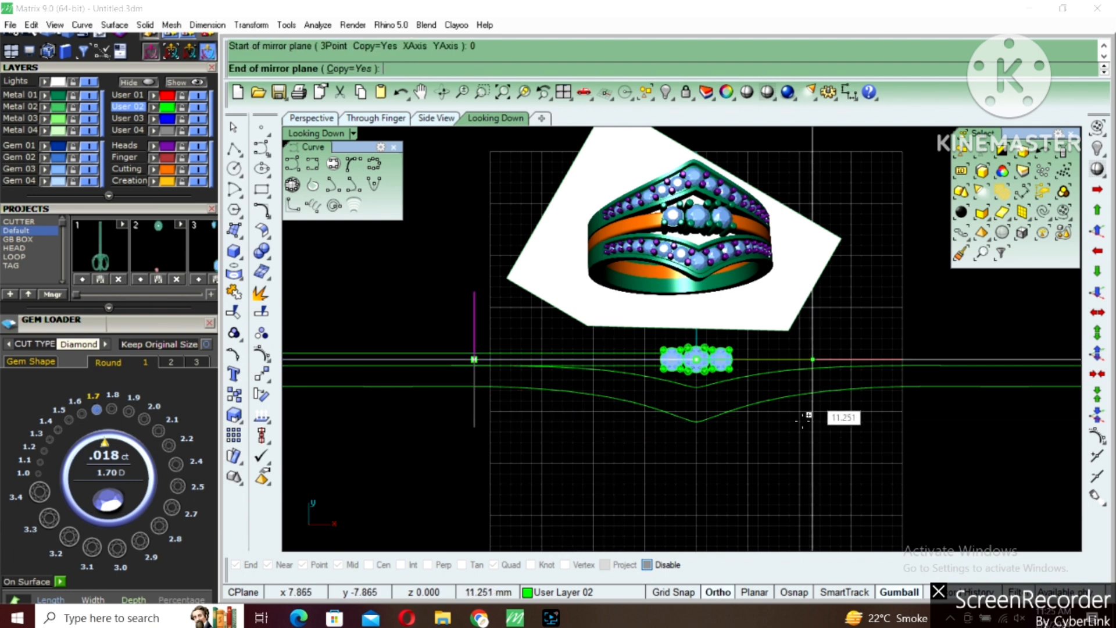
click(699, 473)
Split both V-shaped outlines using the two cut planes as cutting objects.
click(825, 390)
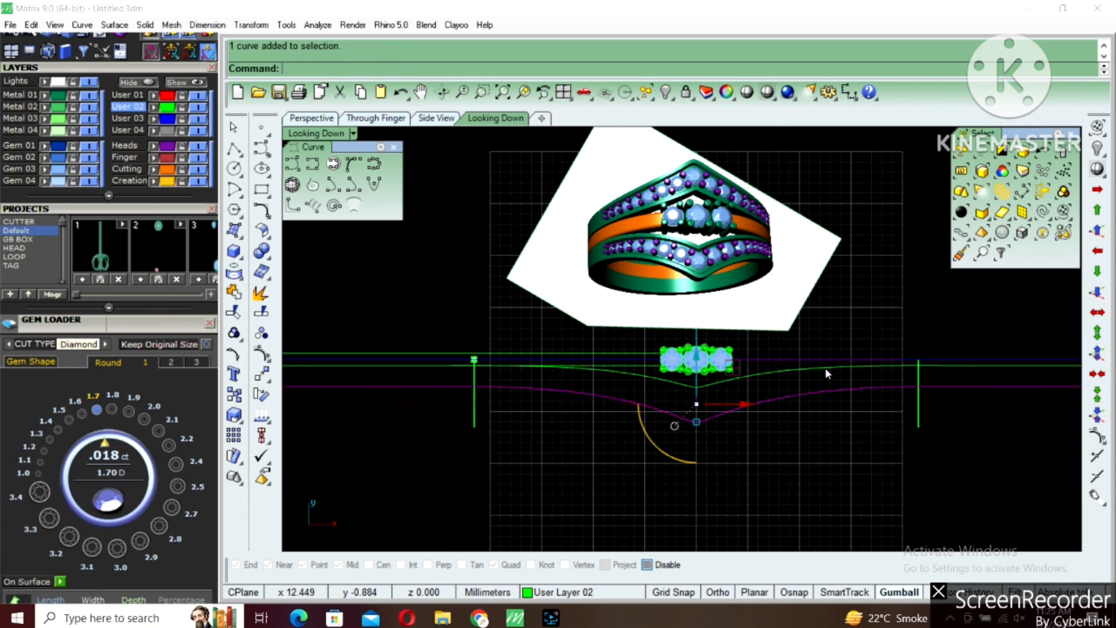
shift+click(824, 368)
text(split)
key(Return)
click(918, 413)
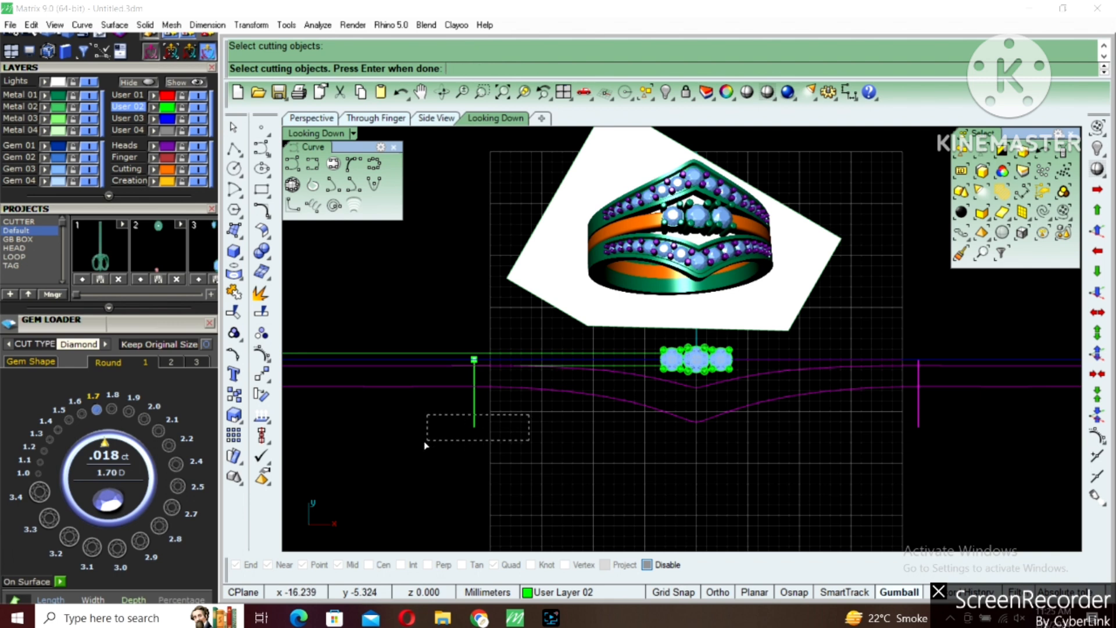
drag(426, 445, 428, 443)
key(Return)
Delete both vertical cut planes.
click(475, 417)
key(Delete)
click(918, 407)
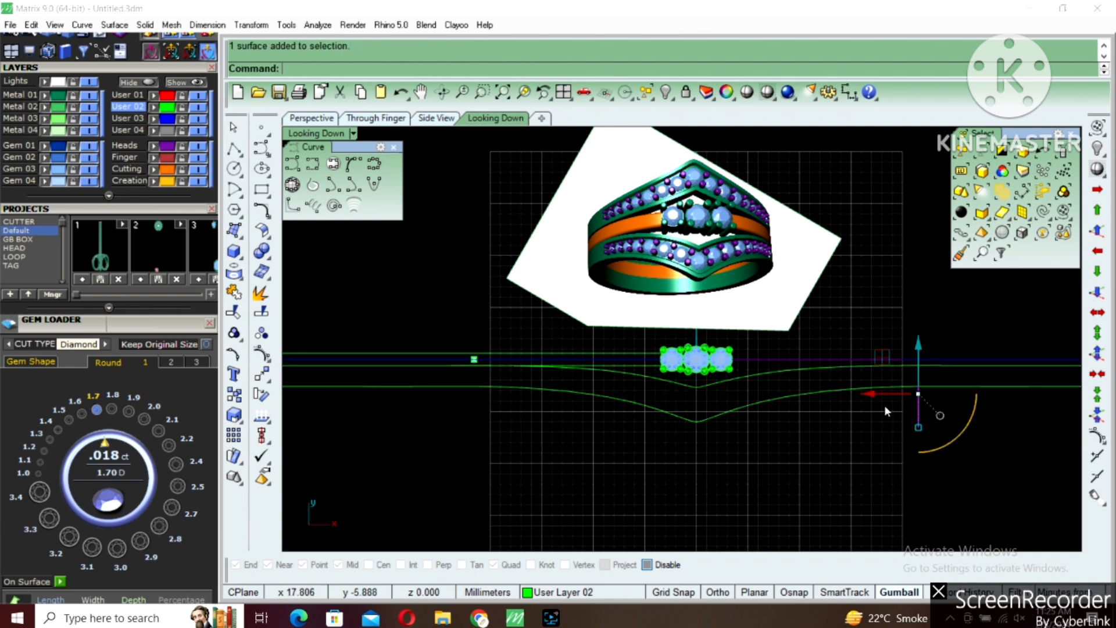
key(Delete)
Loft a surface between the middle V-shaped pieces of the upper and lower outlines.
click(882, 388)
click(878, 372)
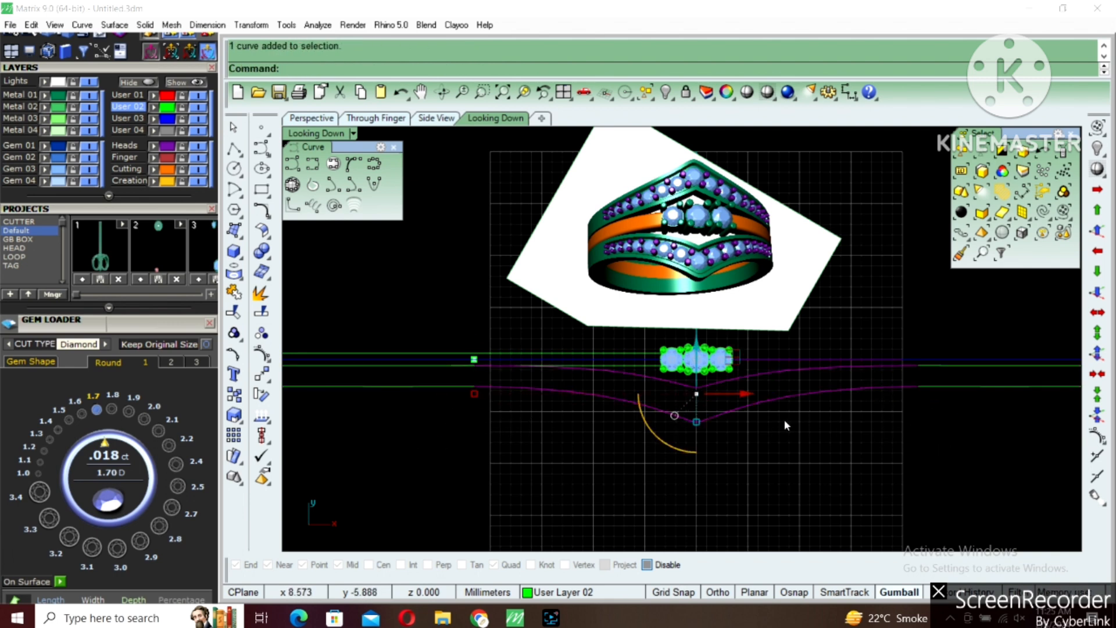
right_drag(783, 420, 788, 384)
text(loft)
key(Return)
key(Return)
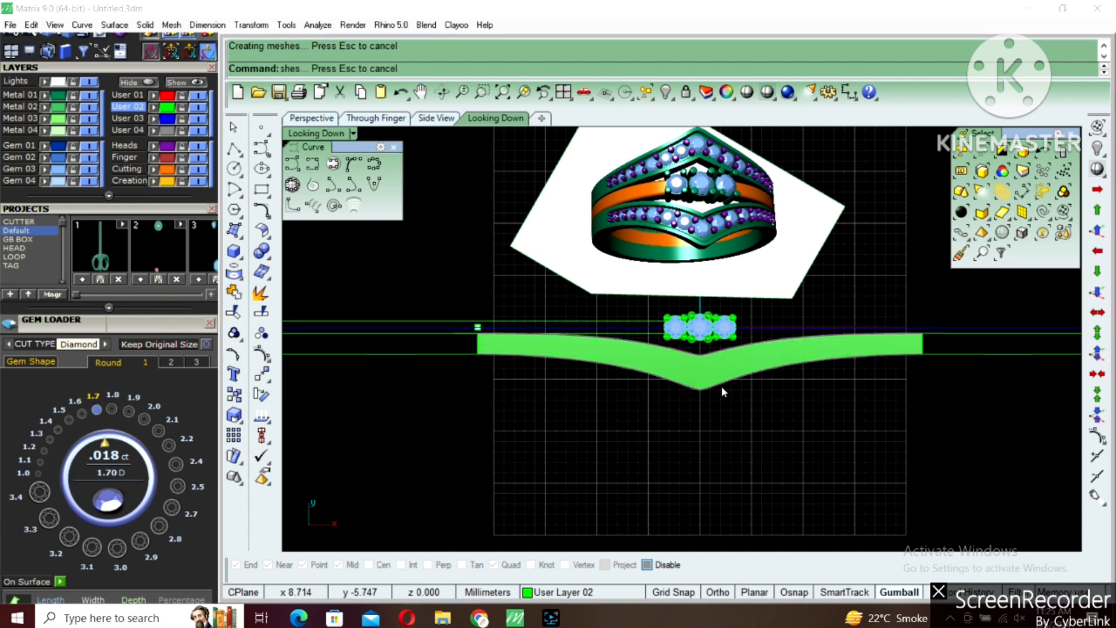
scroll(713, 381, up, 6)
Loft a surface between the straight left end pieces of the upper and lower outlines.
click(720, 384)
scroll(720, 388, down, 3)
right_drag(385, 341, 553, 340)
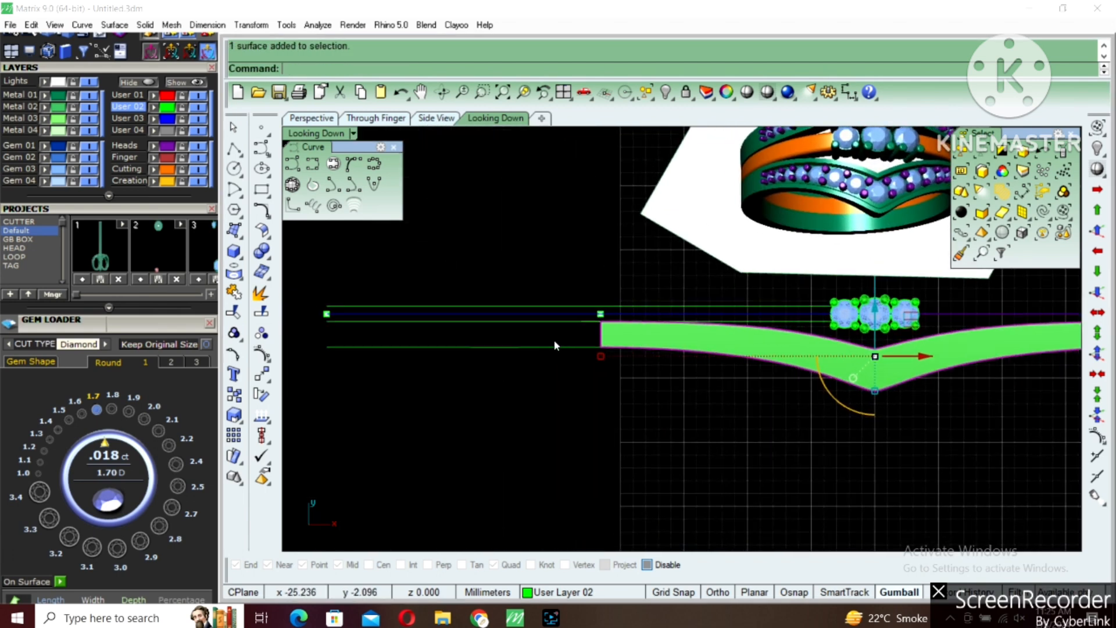
click(553, 343)
click(601, 334)
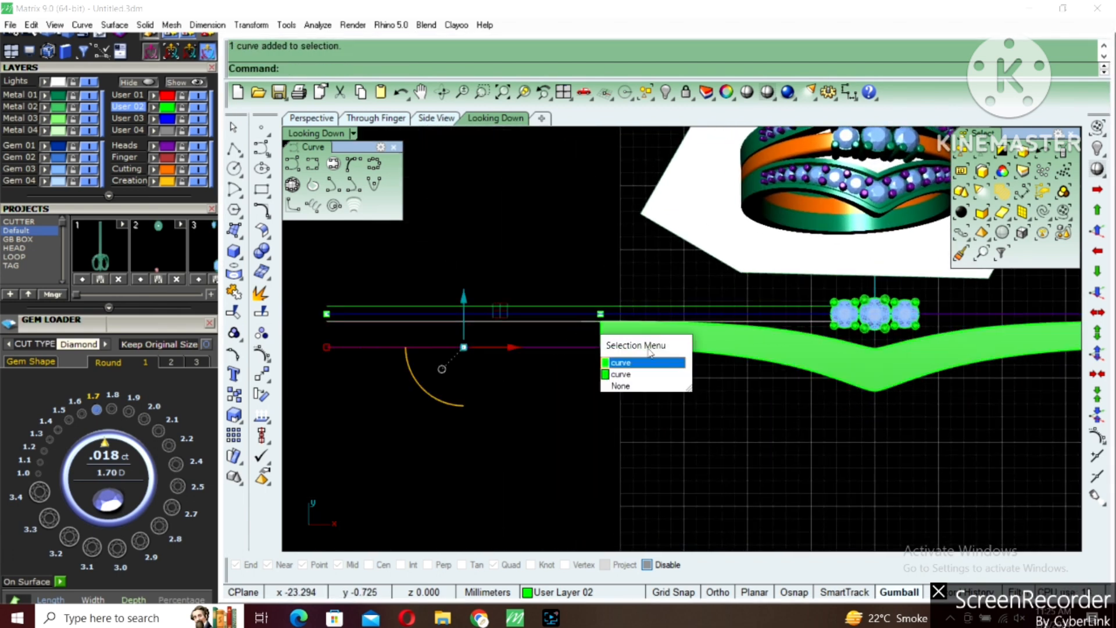
click(647, 368)
right_drag(677, 341, 623, 349)
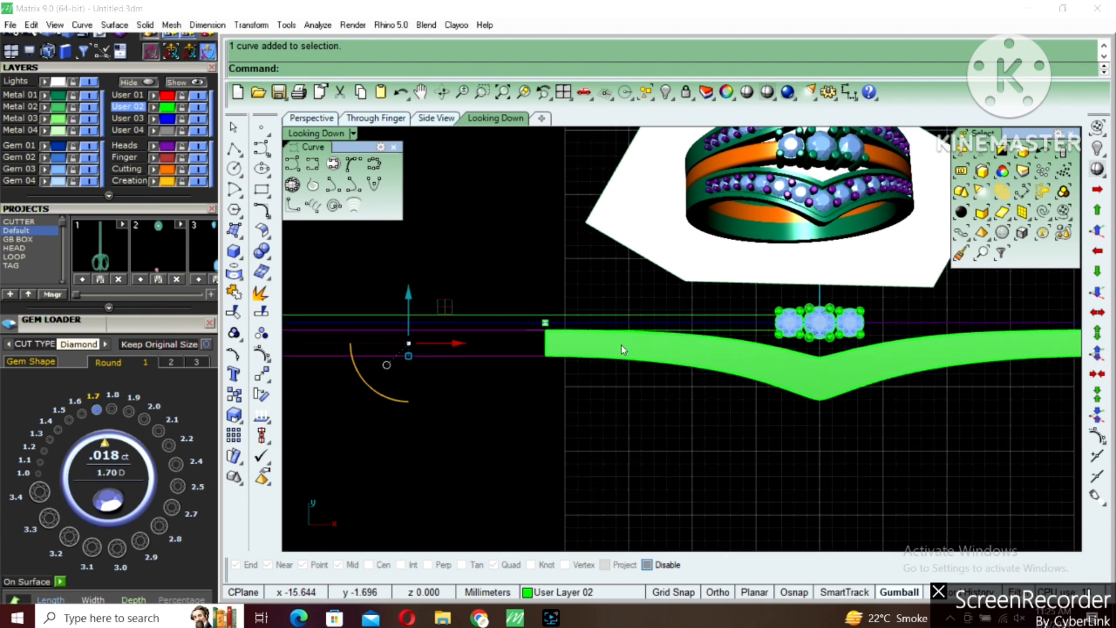
key(Return)
Loft a surface between the two straight band lines running up to the three-stone setting.
click(734, 330)
shift+click(734, 315)
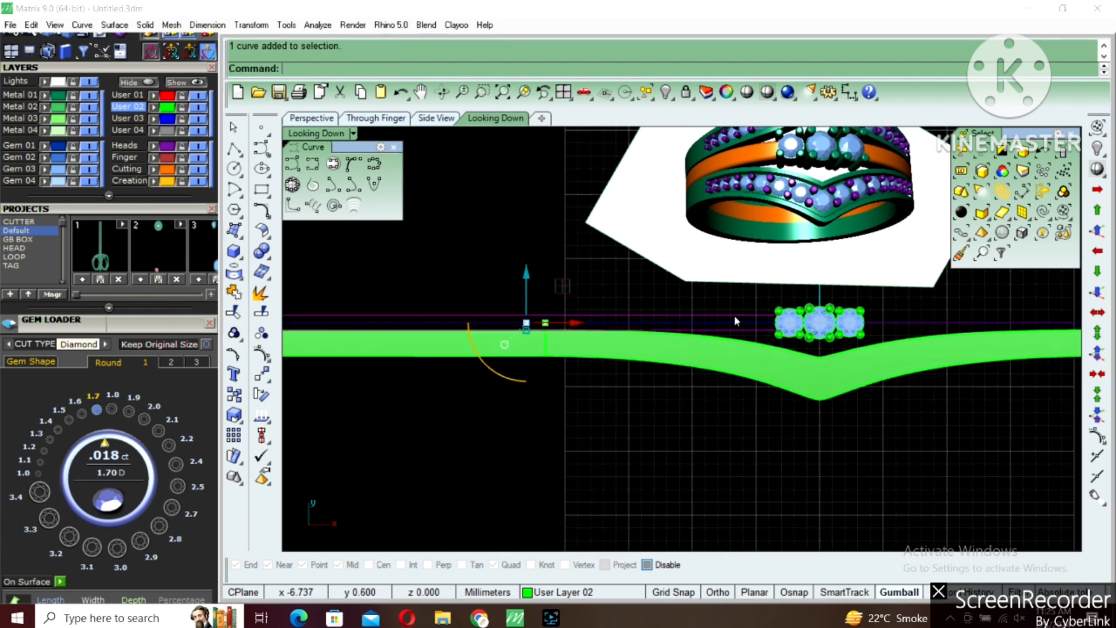
key(Return)
scroll(756, 321, up, 3)
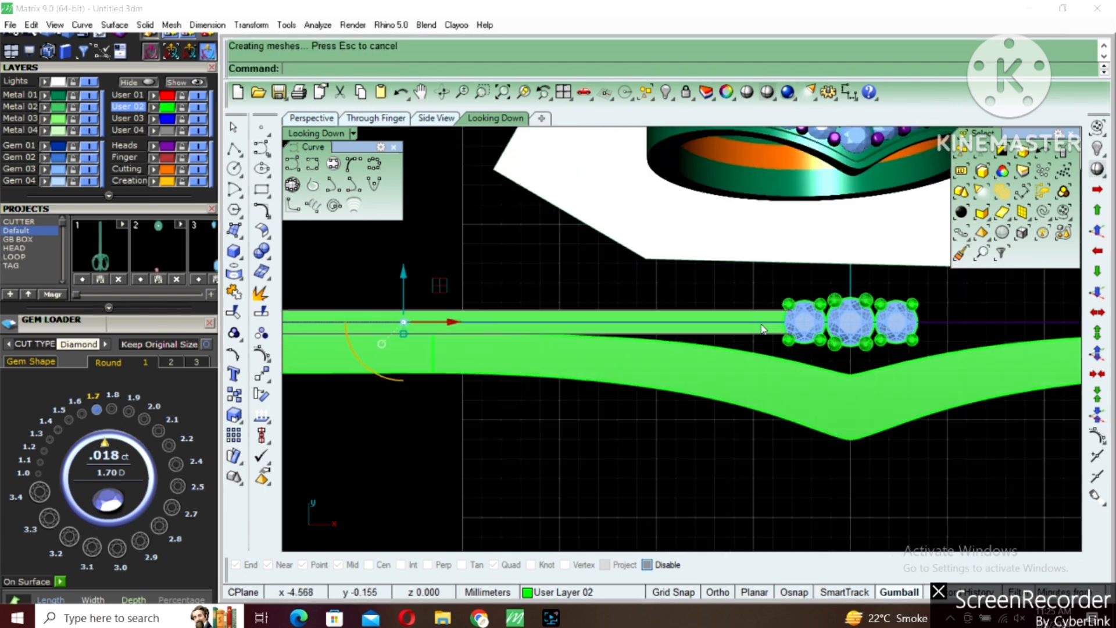
Measure the width of the straight band surface next to the left stone with a dimension.
scroll(764, 332, up, 3)
text(dim)
key(Return)
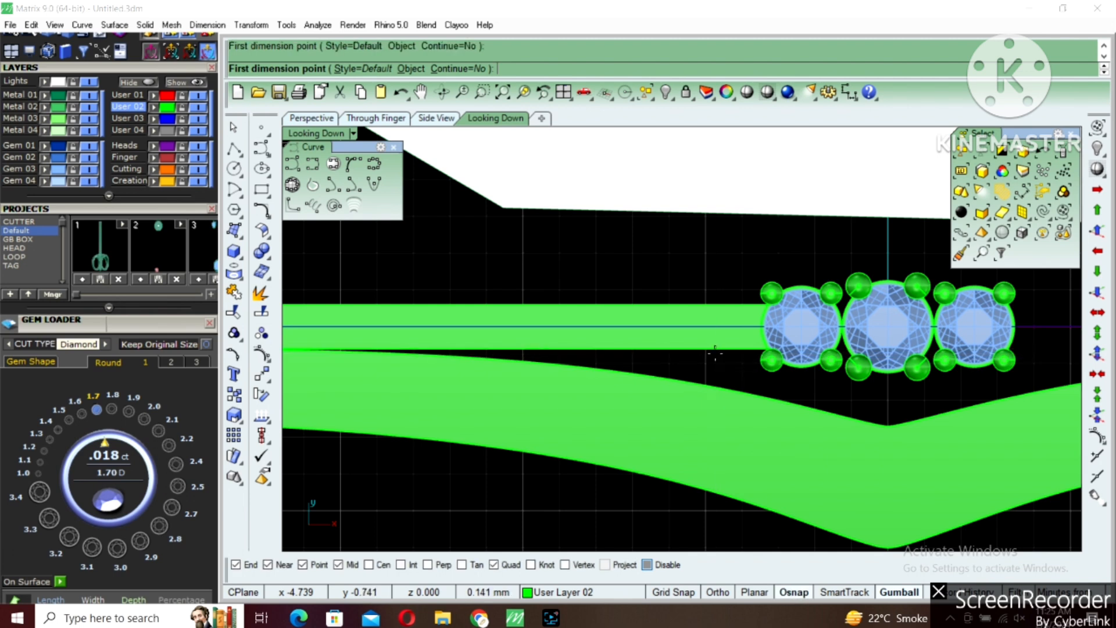
click(715, 349)
click(713, 308)
key(Escape)
scroll(716, 349, down, 2)
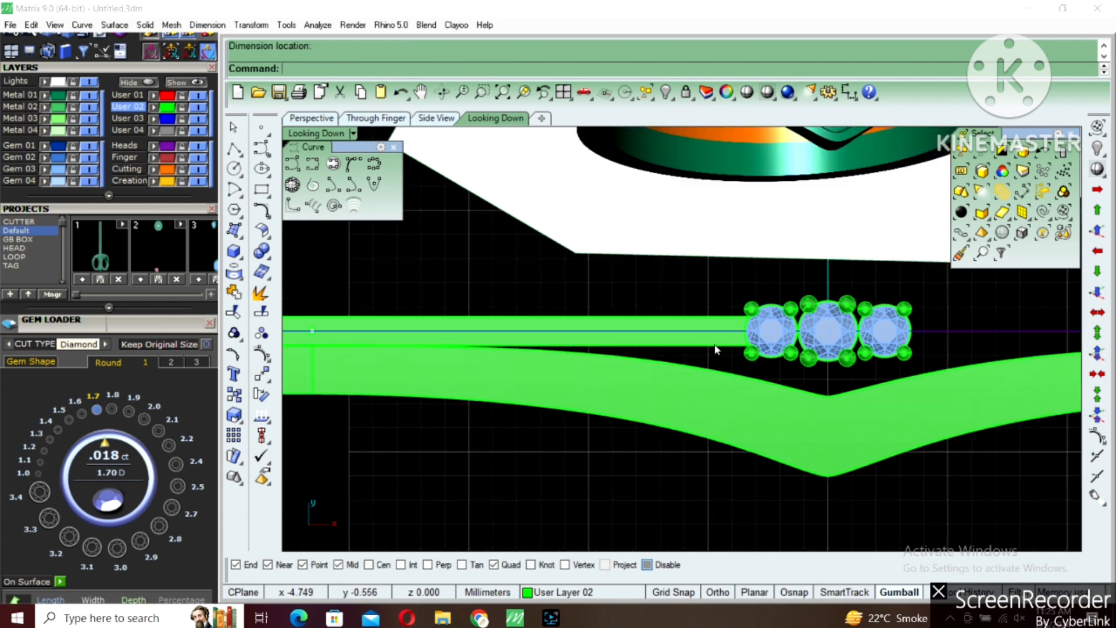
scroll(722, 310, up, 1)
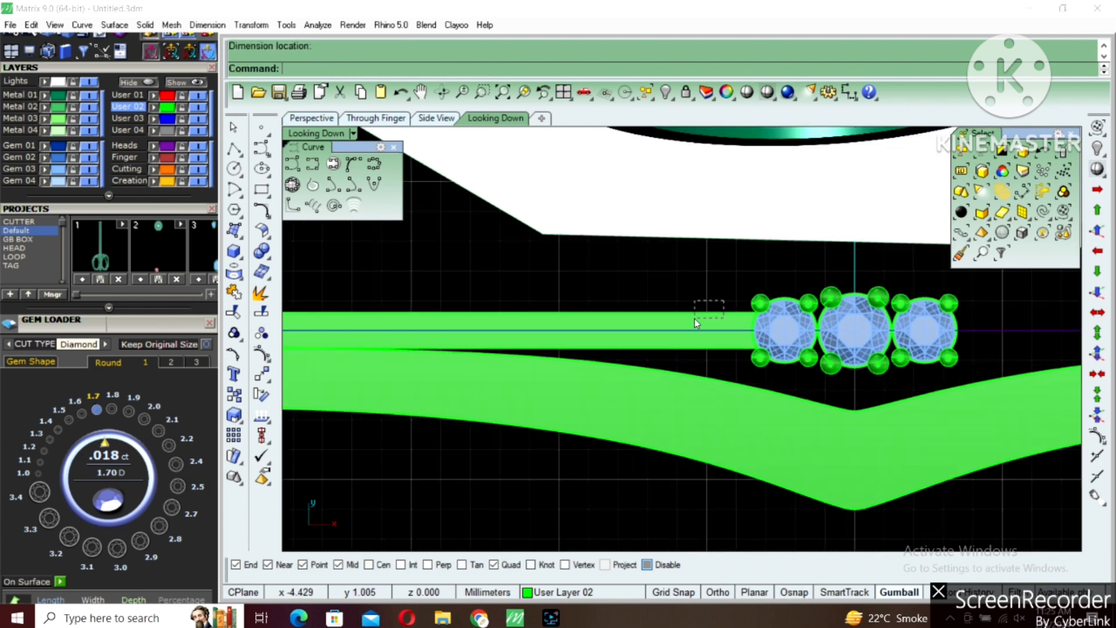
drag(697, 324, 708, 347)
scroll(715, 358, down, 2)
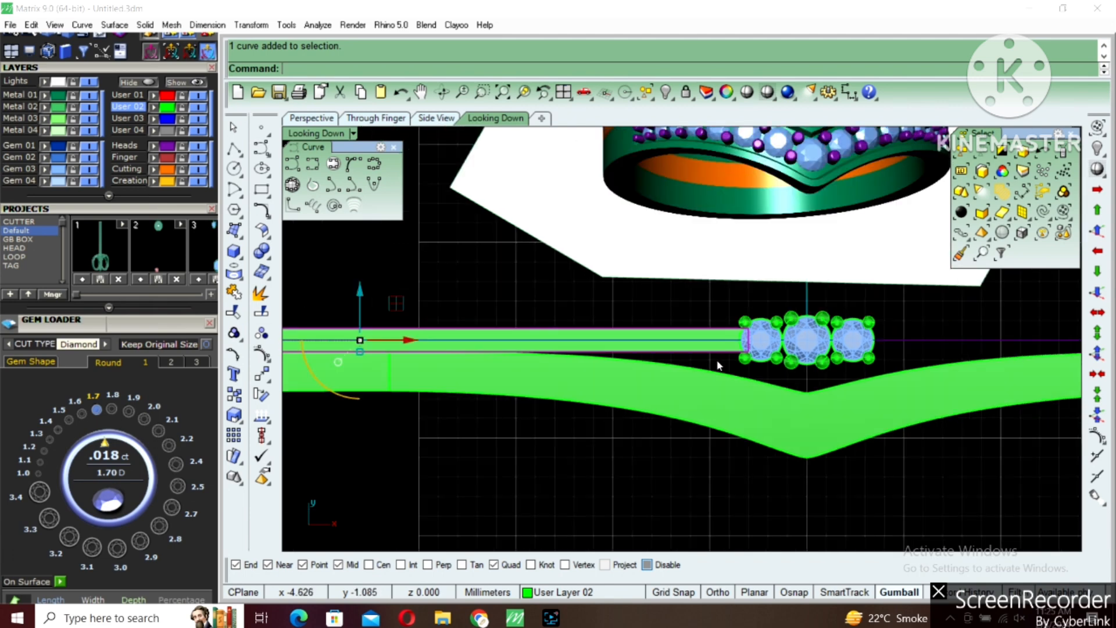
scroll(723, 361, up, 2)
text(scale)
key(Return)
click(722, 355)
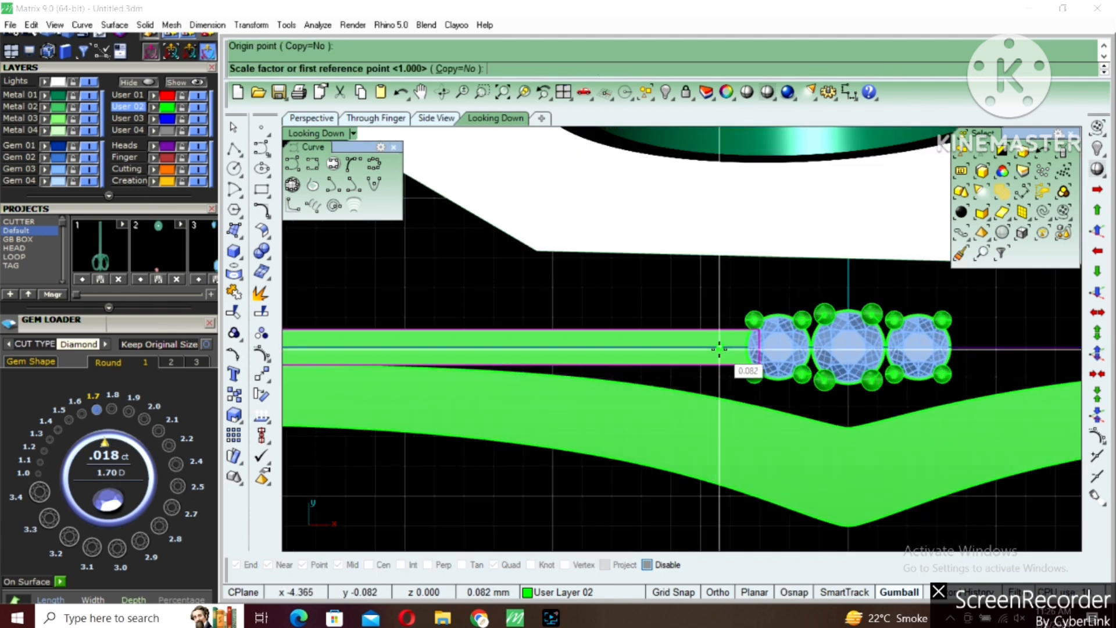
key(Escape)
Delete the straight band surface and replace its upper line with a copy offset outward, away from the band's centre line.
click(720, 360)
key(Delete)
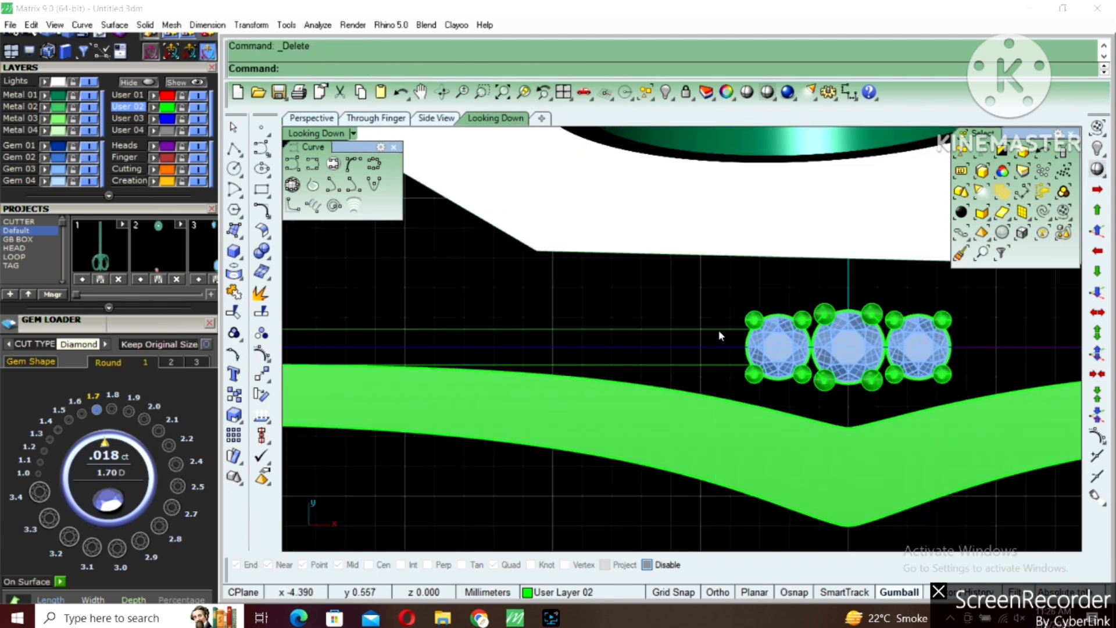
click(717, 346)
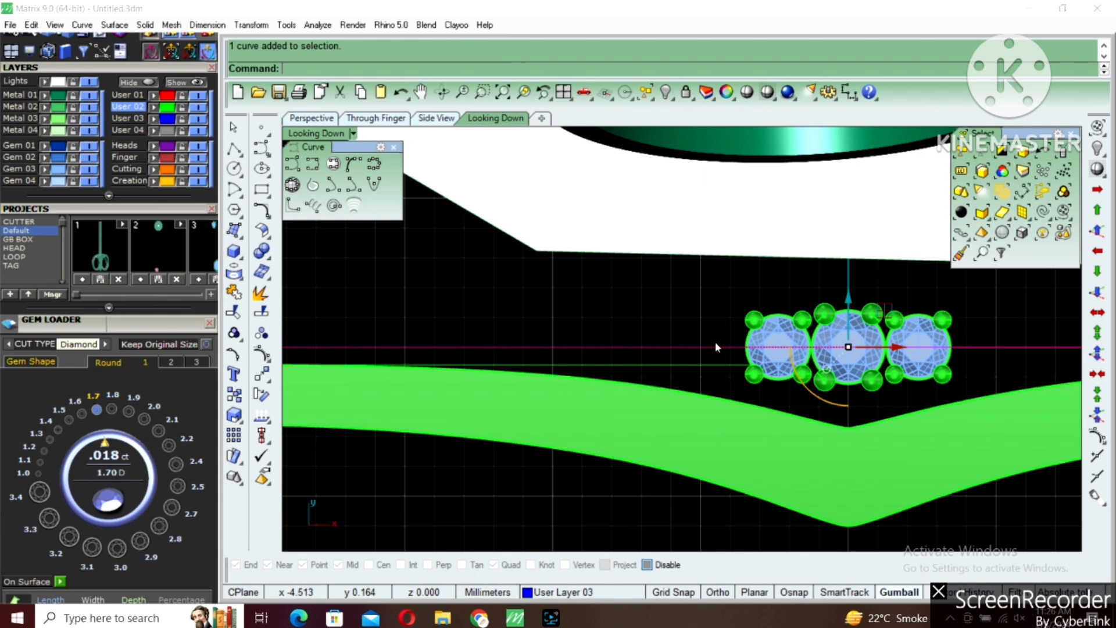
drag(716, 347, 718, 334)
text(Offset)
key(Return)
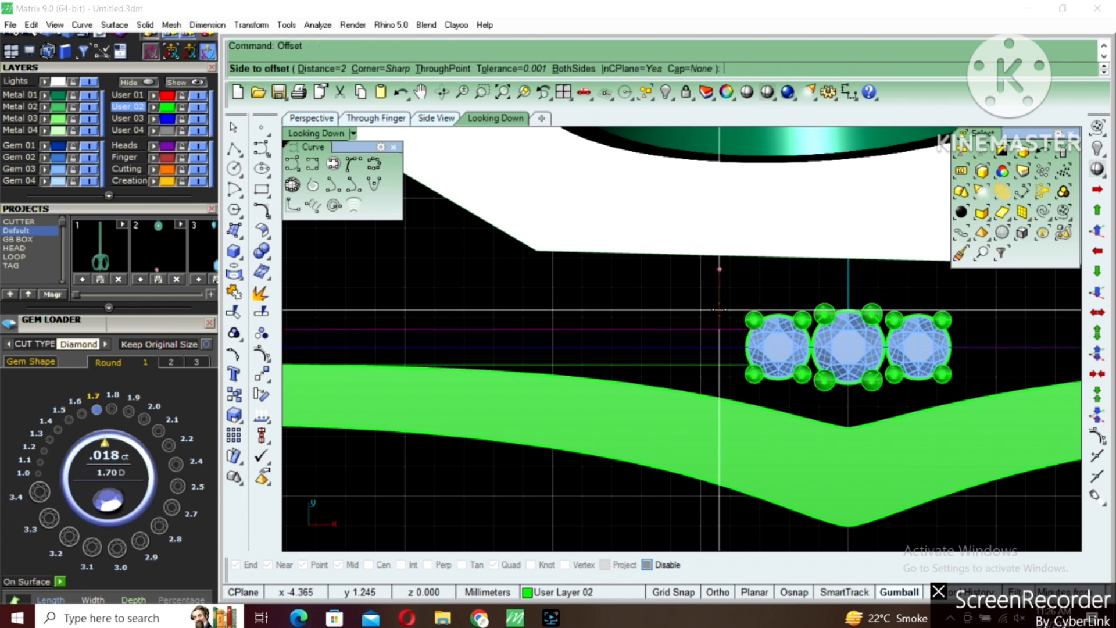
click(718, 308)
key(Delete)
Replace the lower line of the straight band with a copy offset outward, deleting the original line.
click(722, 365)
right_click(725, 369)
click(724, 373)
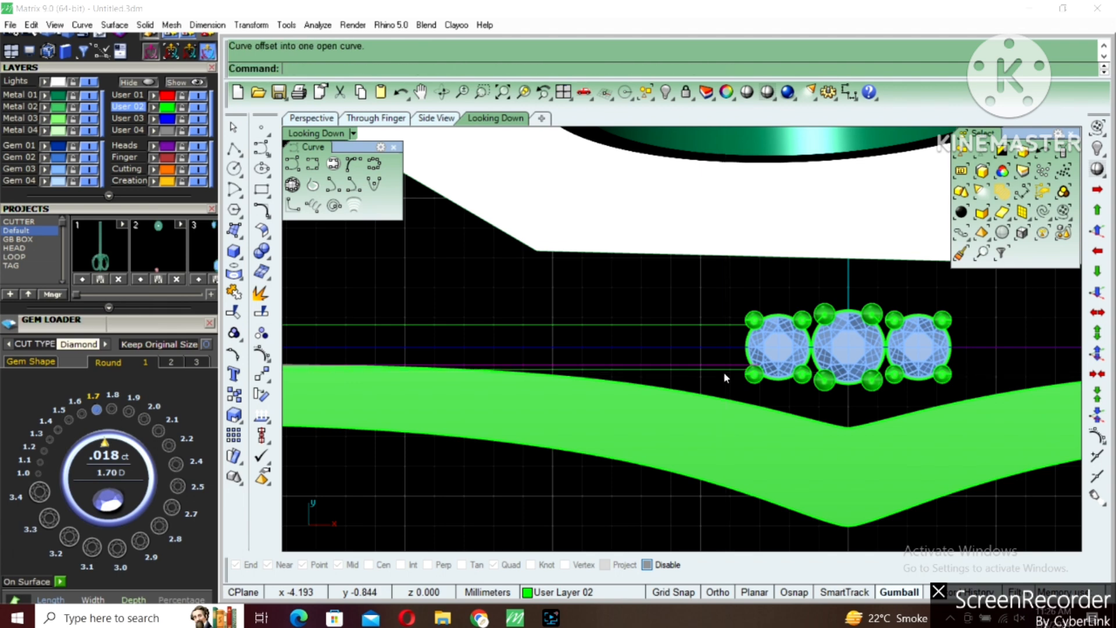
key(Delete)
Loft a new, wider straight band surface between the two offset lines.
click(724, 370)
shift+click(725, 324)
text(Loft)
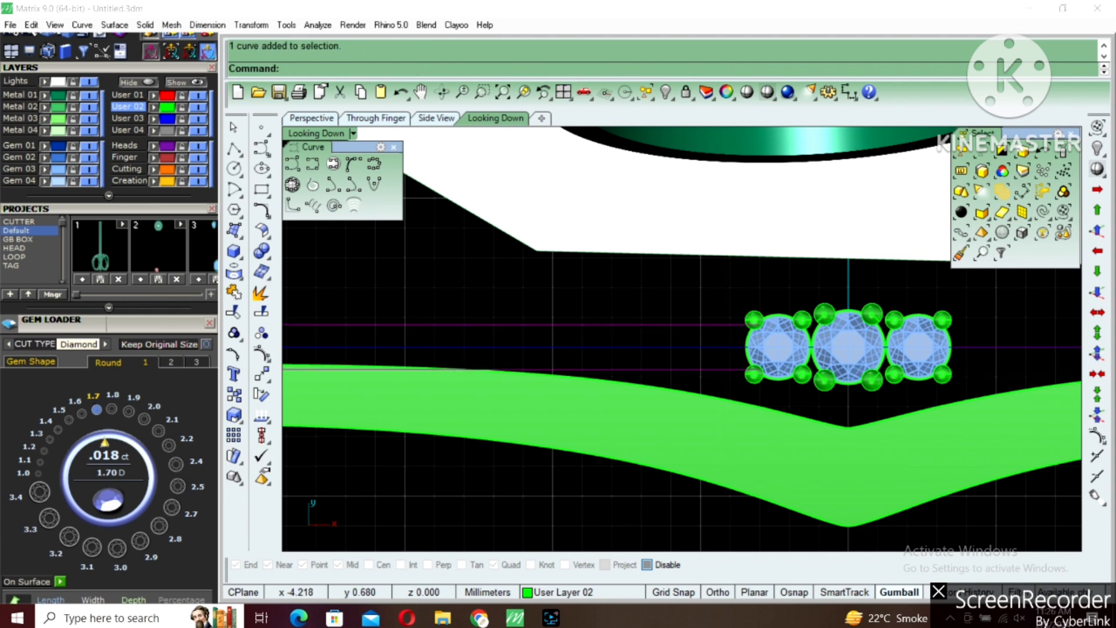
key(Return)
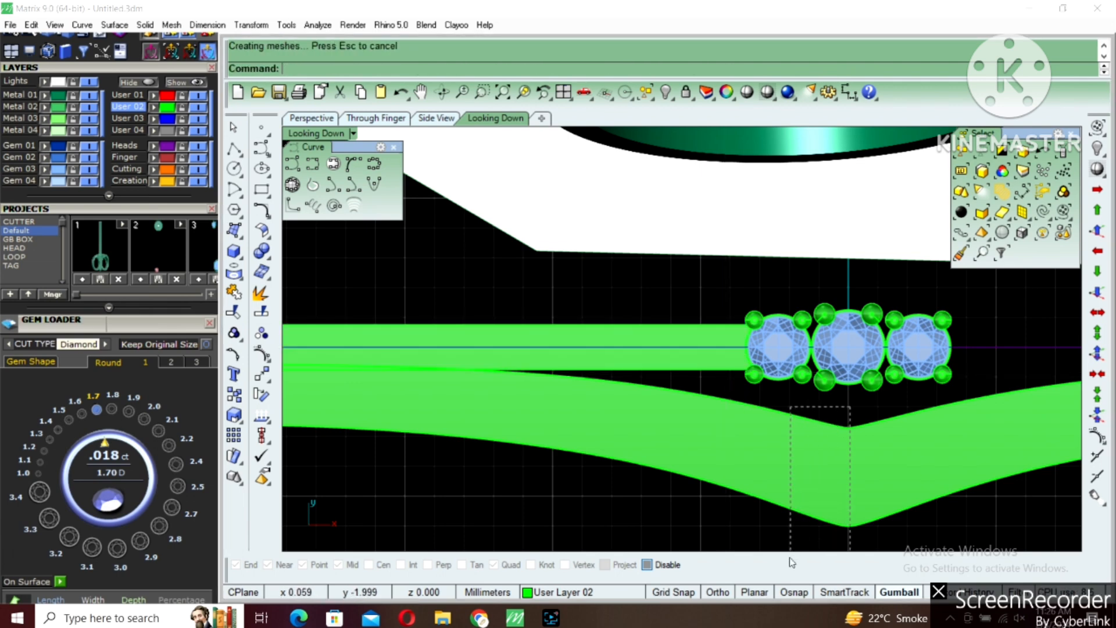
Move the V-shaped band's middle and left end surfaces with their outlines by -0.1 mm vertically, away from the straight band.
drag(792, 562, 792, 562)
scroll(800, 360, down, 4)
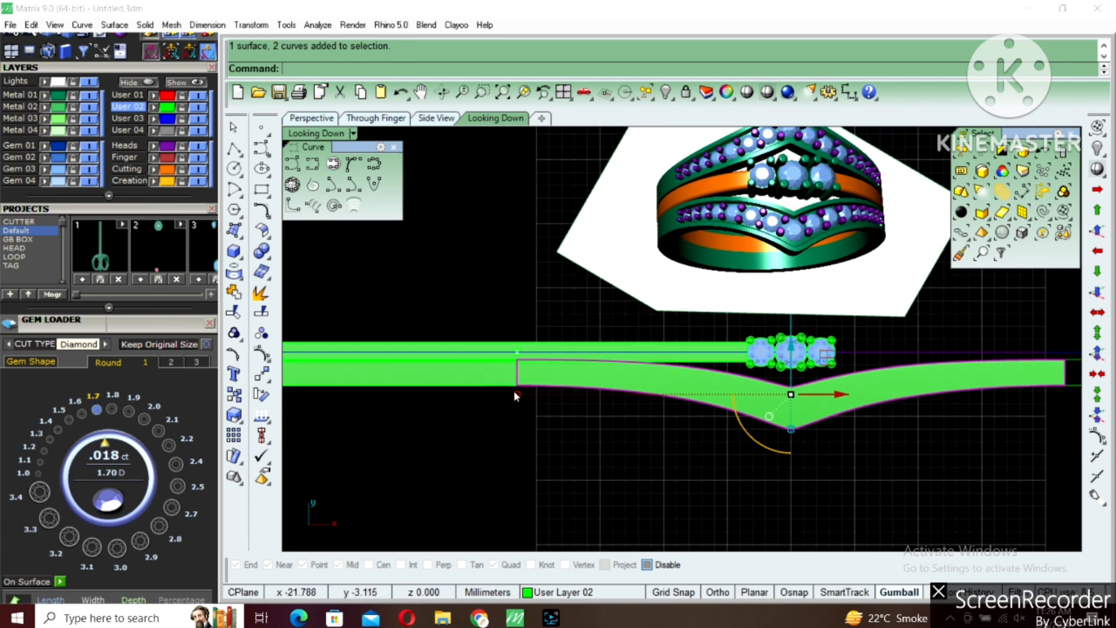
right_drag(513, 395, 724, 388)
drag(426, 408, 748, 345)
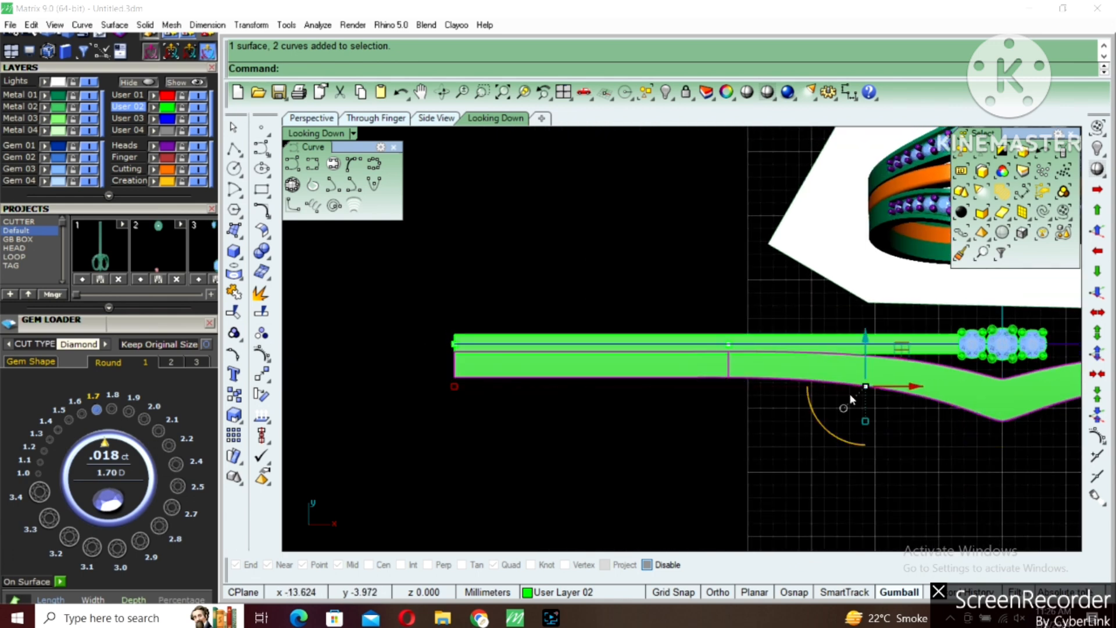
right_drag(849, 392, 797, 378)
click(672, 329)
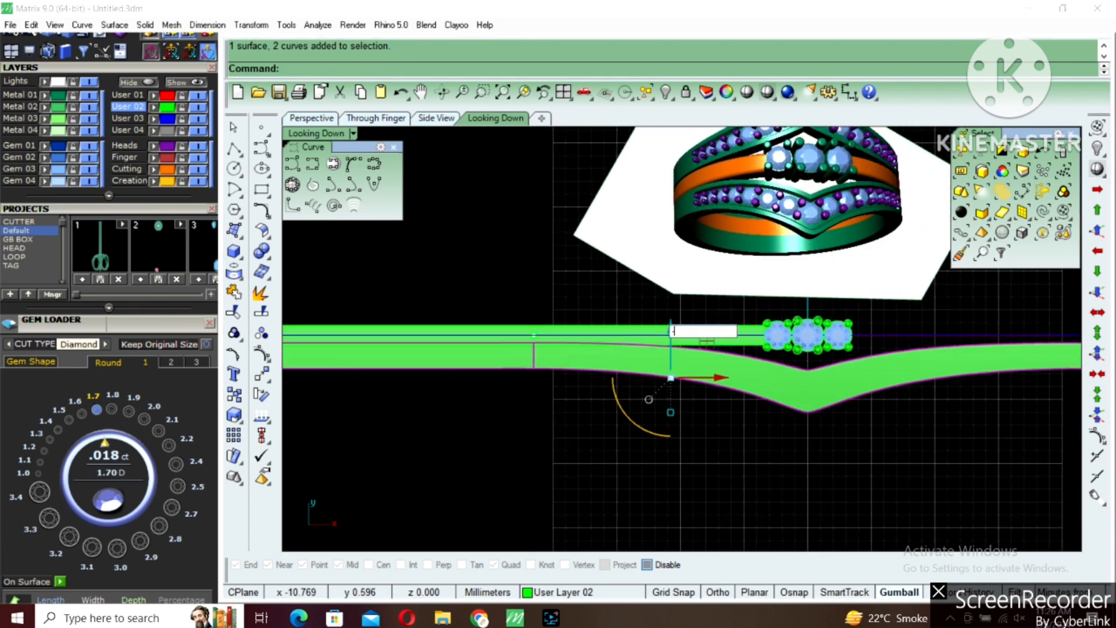
text(-.1)
key(Return)
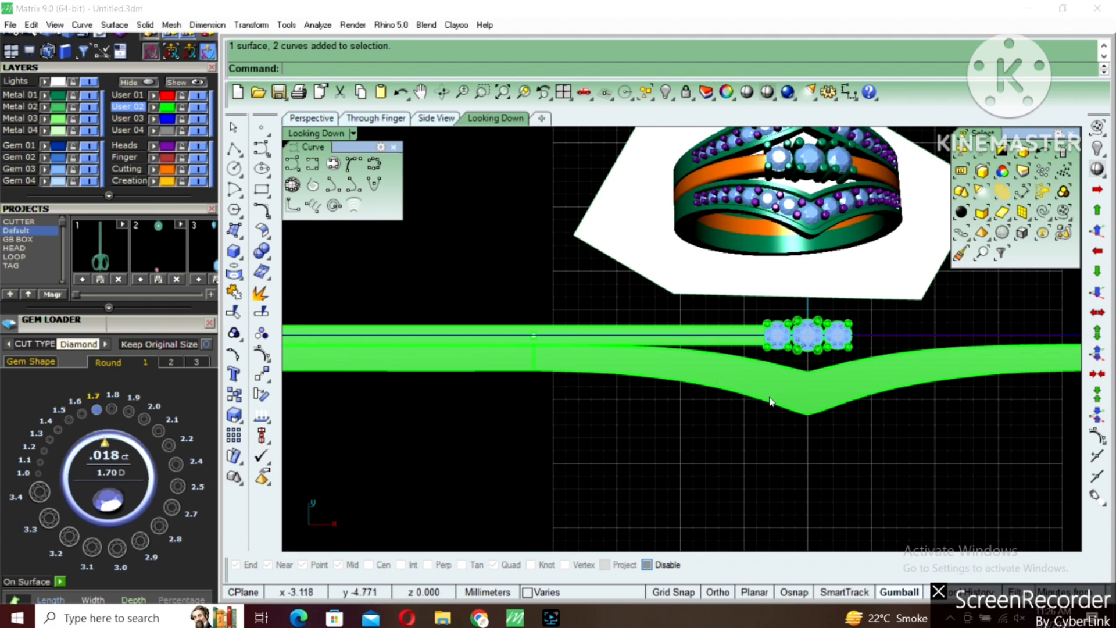
Extrude the straight band surface by -3 mm into a solid, working in the perspective view.
click(770, 401)
scroll(717, 336, up, 2)
click(717, 336)
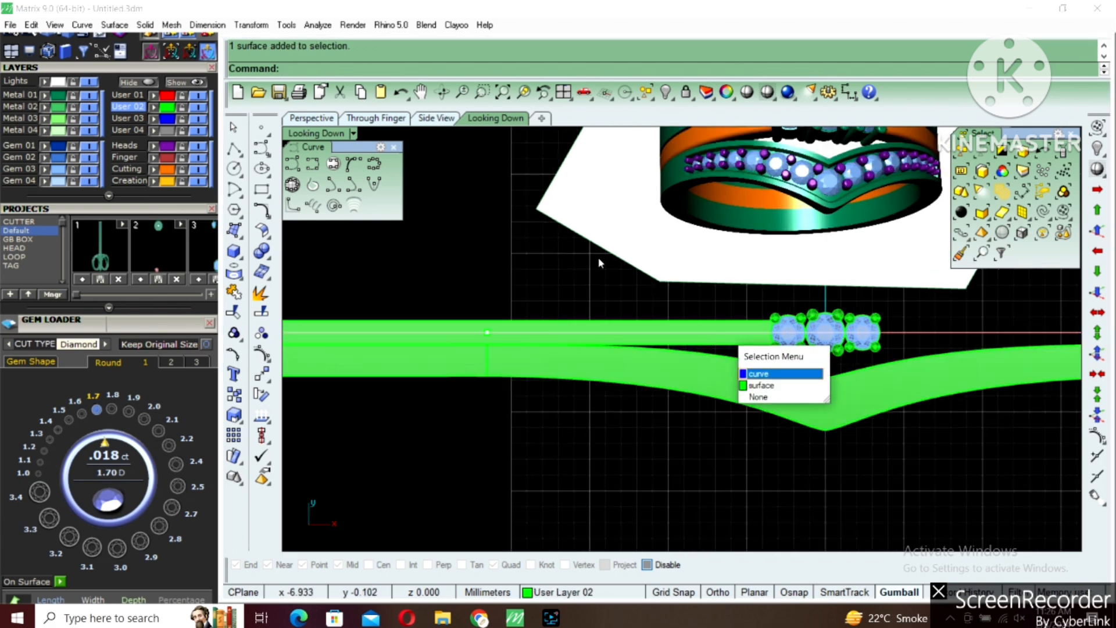
double_click(329, 133)
double_click(700, 134)
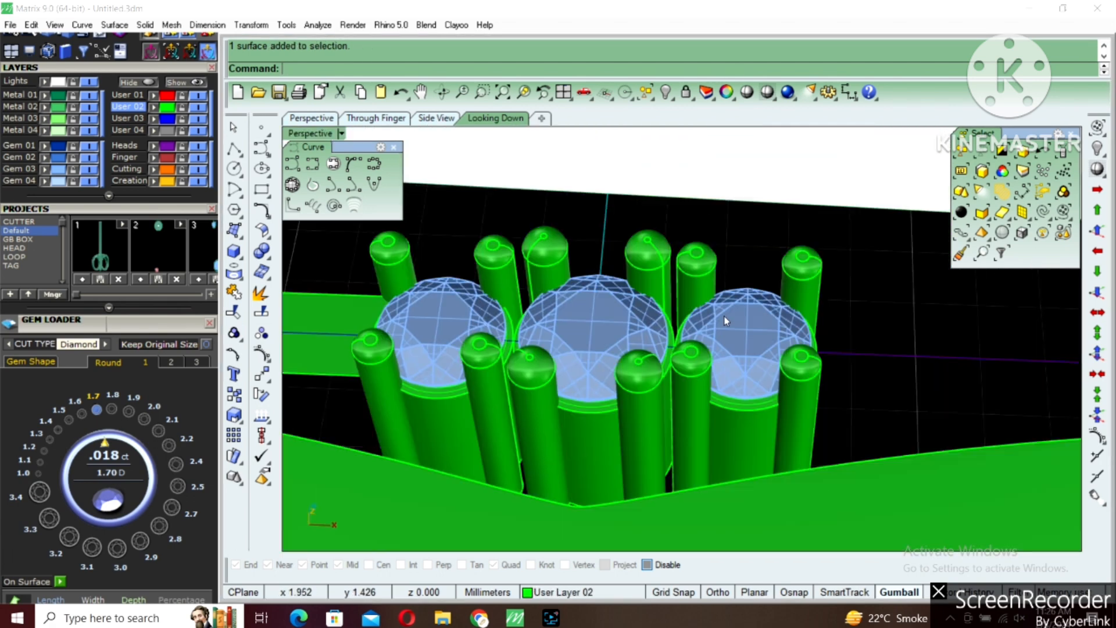
scroll(725, 321, down, 8)
shift+right_drag(506, 336, 725, 351)
scroll(681, 388, up, 3)
text(e)
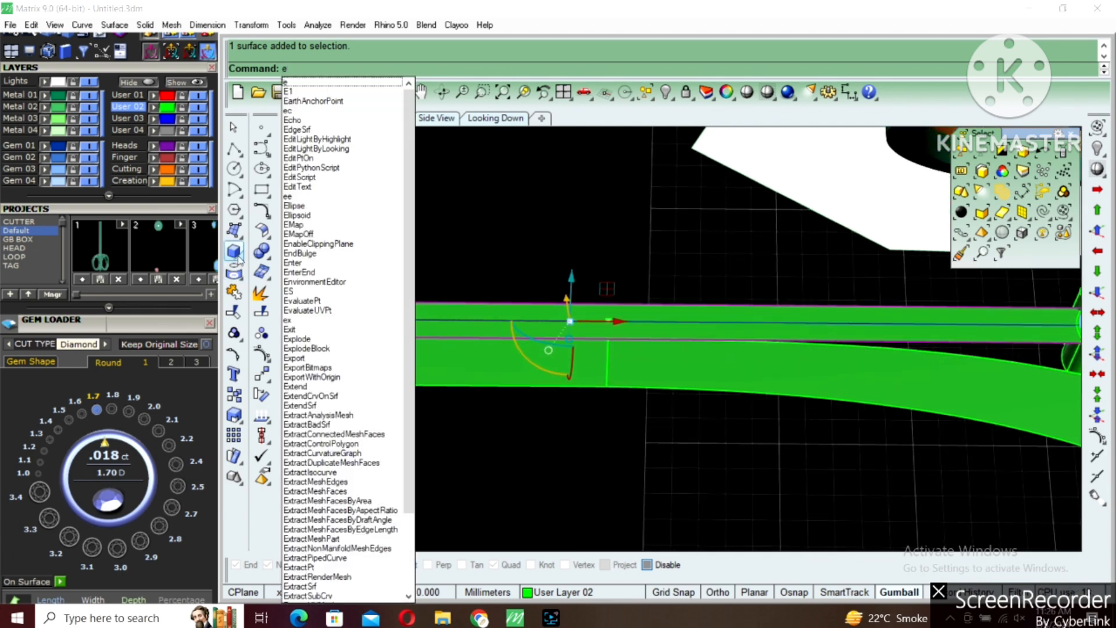
key(Escape)
click(236, 253)
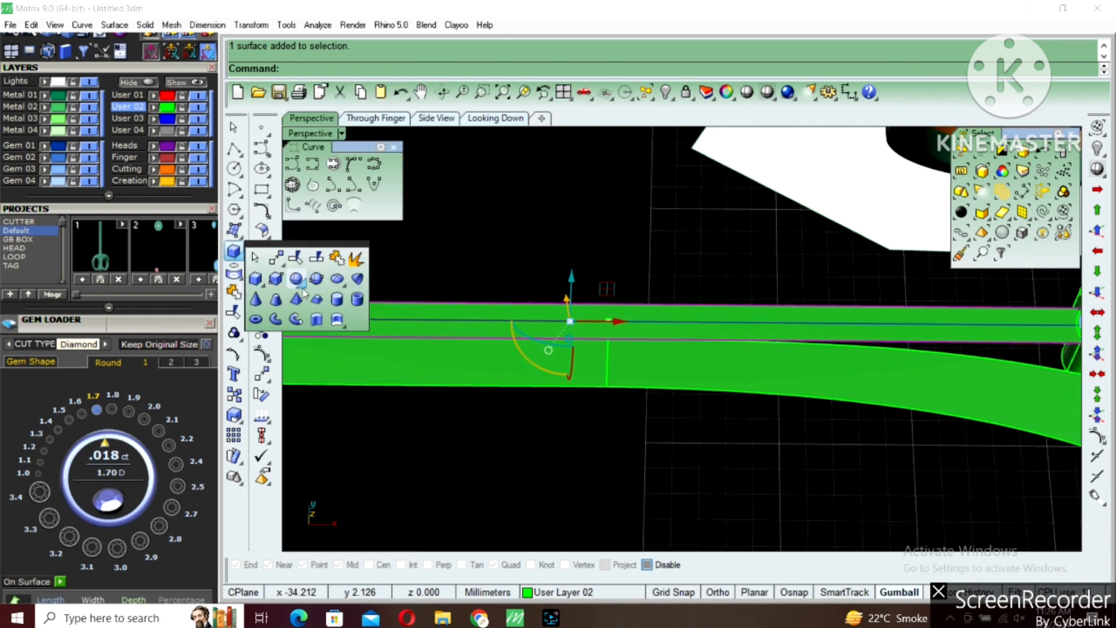
click(337, 319)
text(-3)
key(Return)
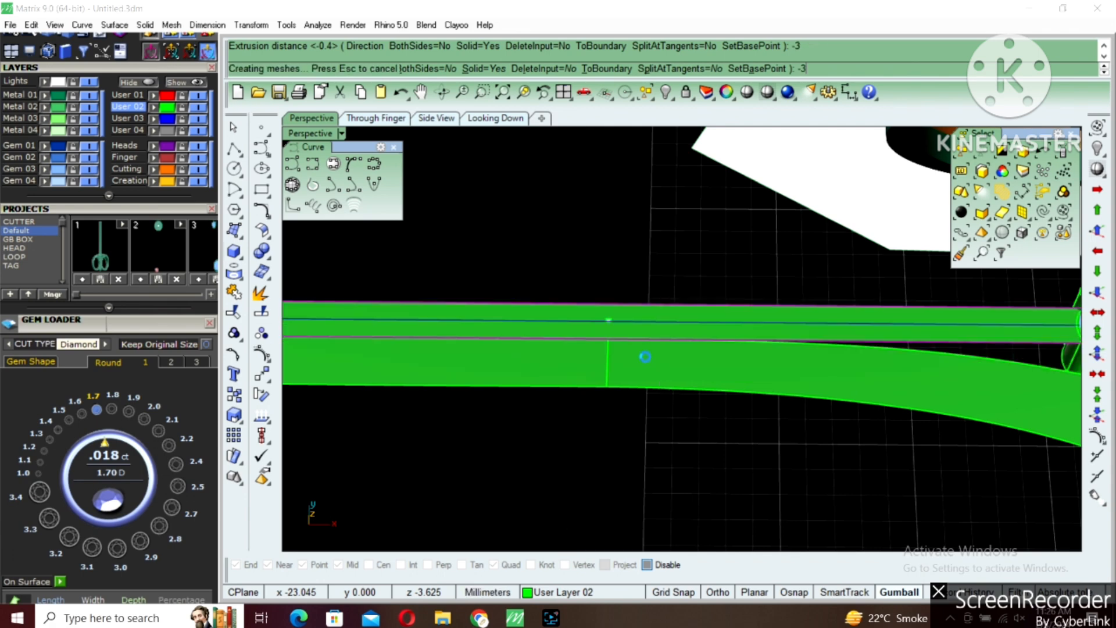
Extrude the middle V-shaped band surface by the same -3 mm and delete the original surface.
scroll(841, 369, down, 3)
click(675, 368)
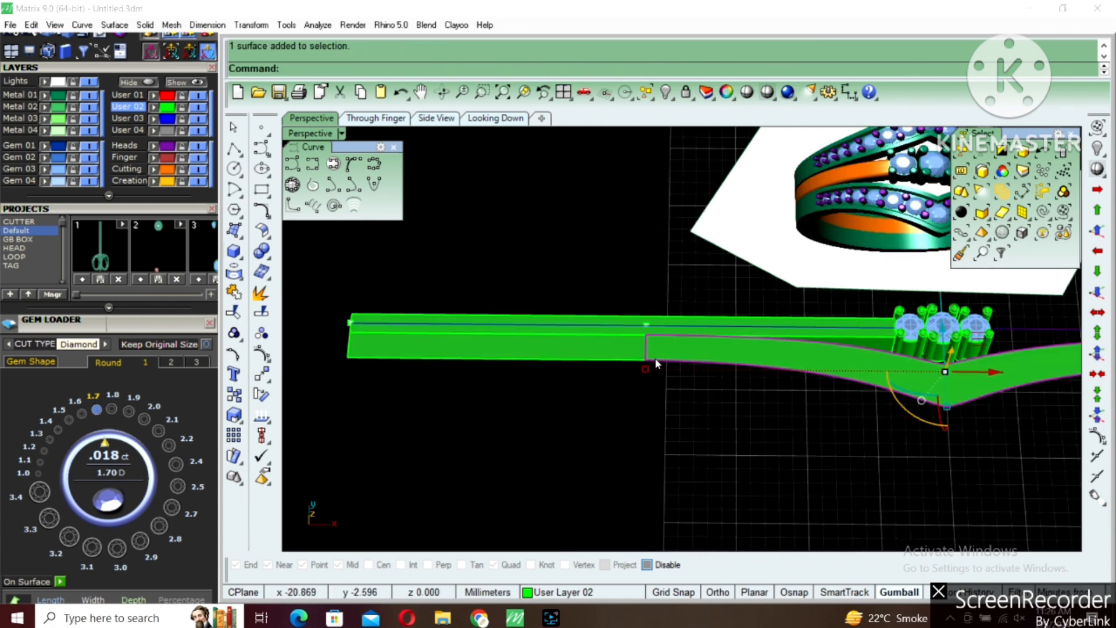
key(Return)
key(Return)
key(Delete)
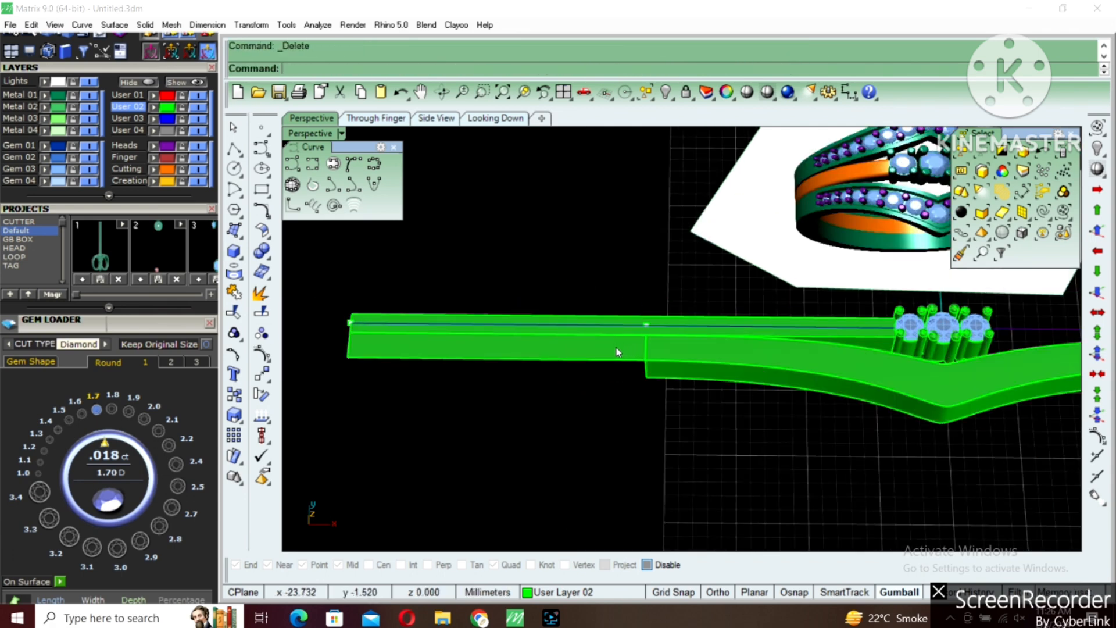
Extrude the V-shaped band's straight left end surface by -3 mm as well and delete its original surface.
click(616, 347)
key(Return)
key(Return)
key(Delete)
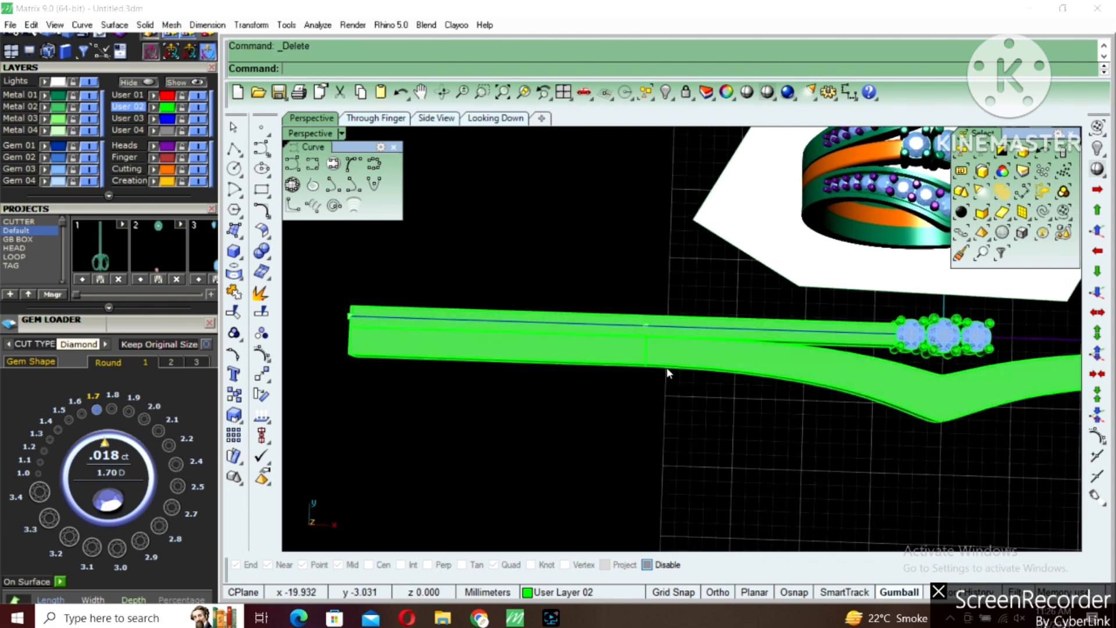
Lock every object except the V-shaped band section.
click(696, 362)
right_drag(724, 382, 691, 386)
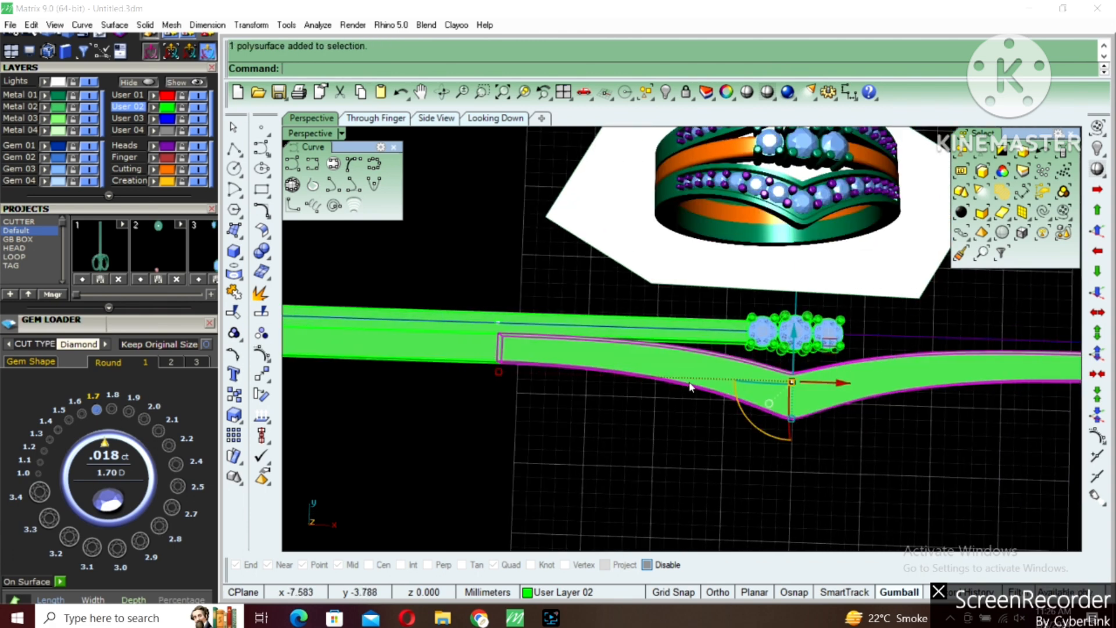
key(Return)
text(lock)
key(Return)
right_drag(796, 395, 711, 361)
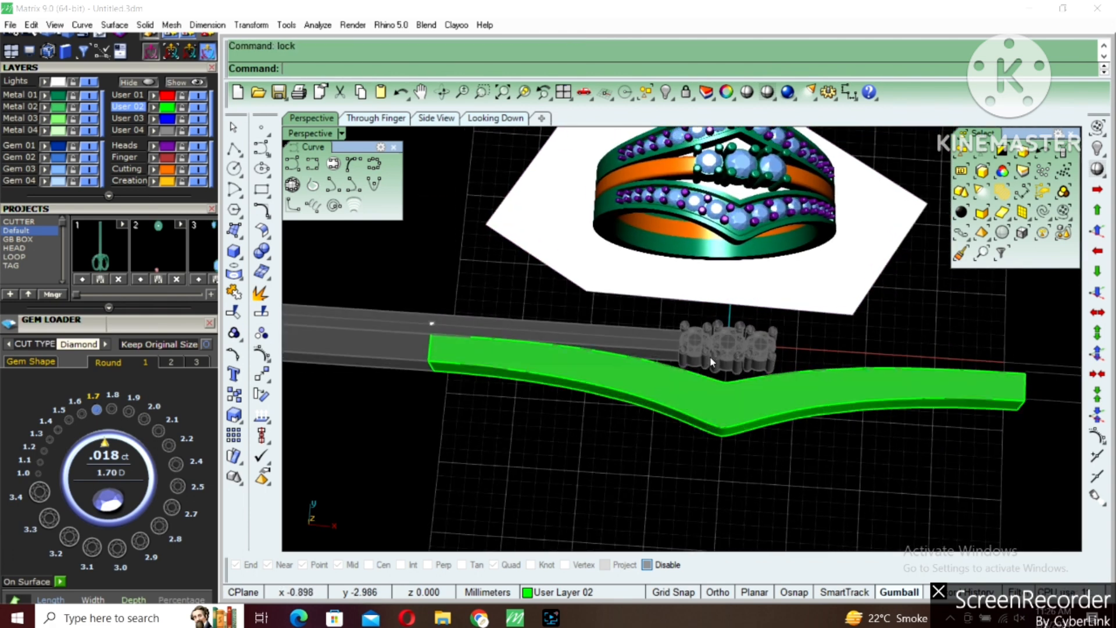
Extract the top face of the V-shaped band with ExtractSrf, using Copy=No.
text(ExtractSrf)
key(Return)
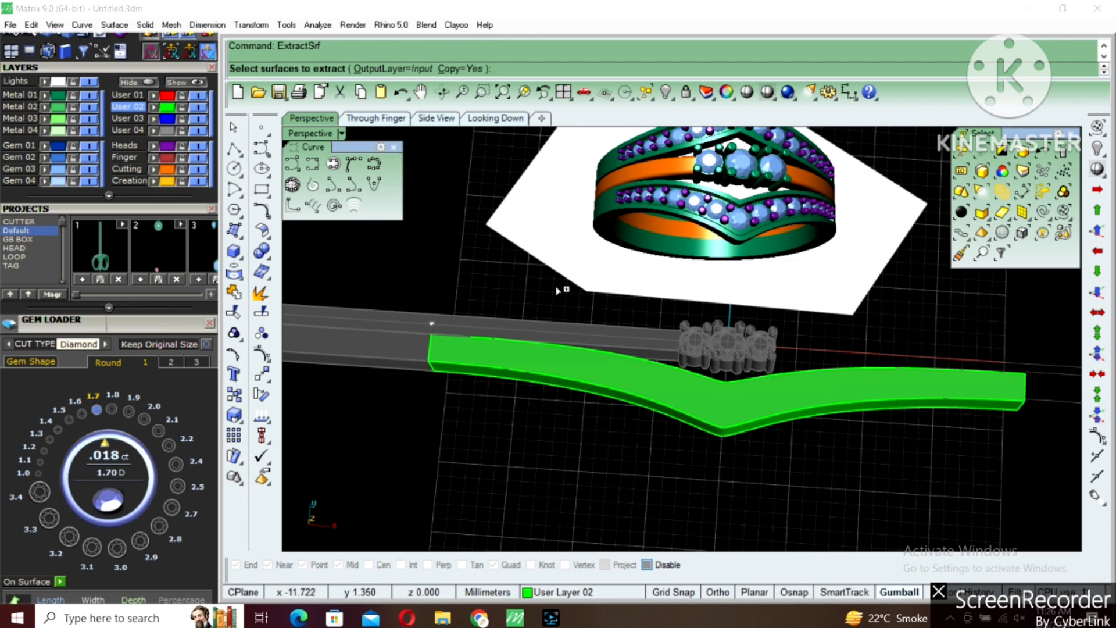
click(476, 70)
click(745, 404)
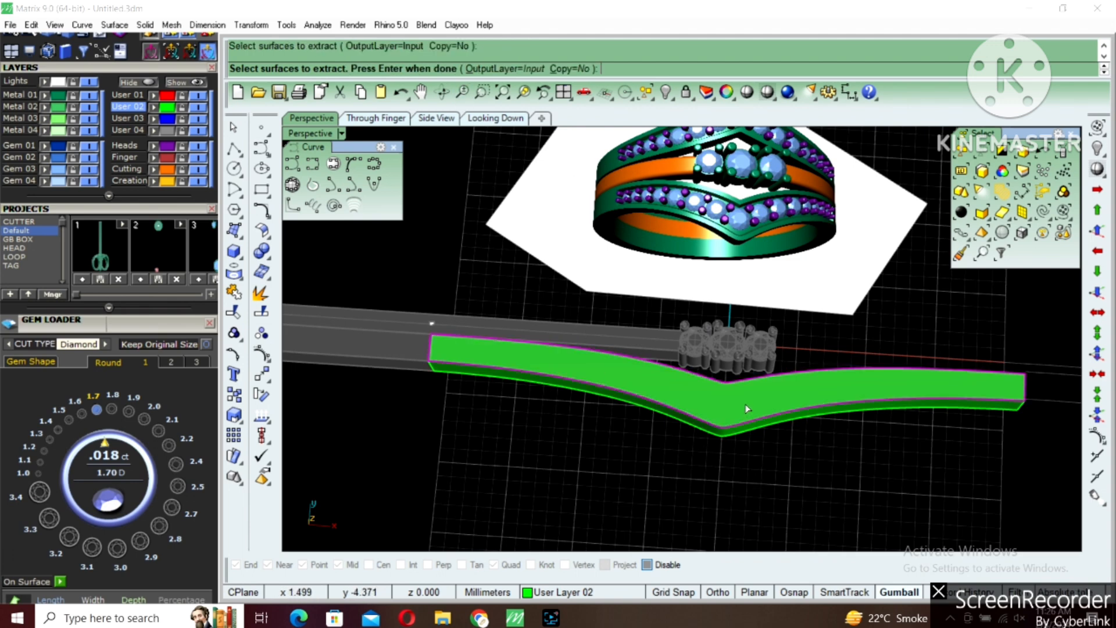
key(Return)
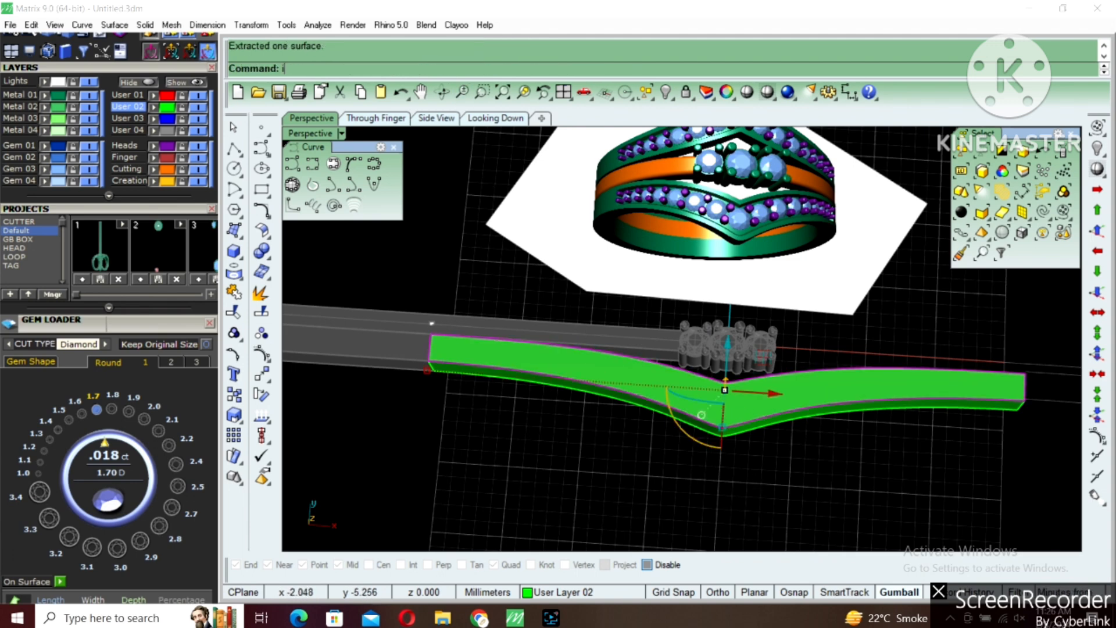
Duplicate the border of the extracted top face as a curve.
click(745, 403)
shift+right_drag(744, 402, 695, 414)
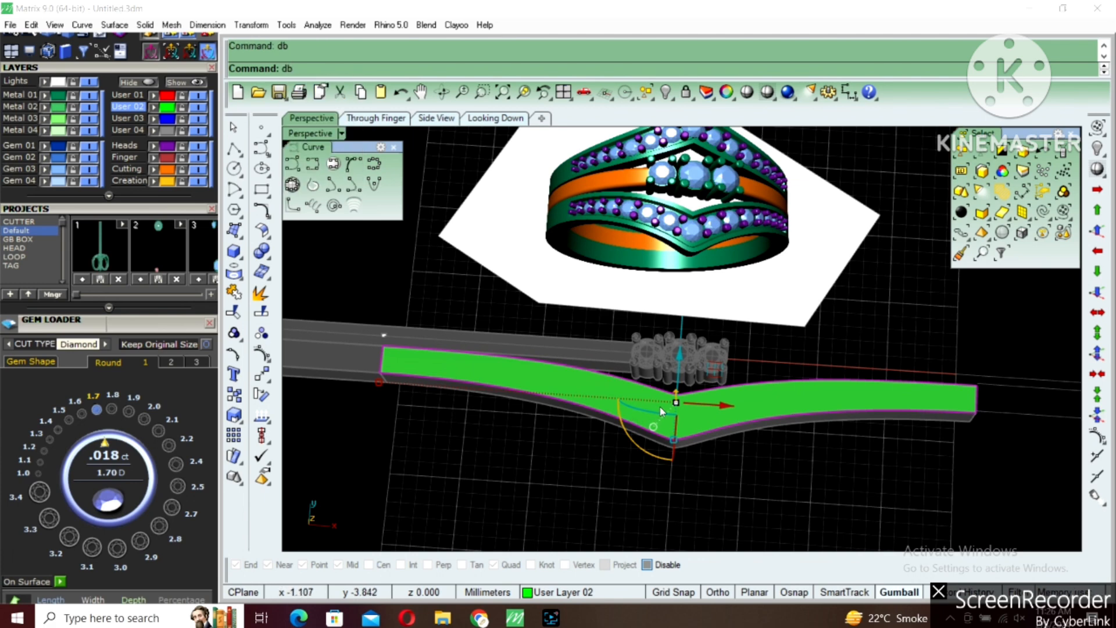
scroll(686, 415, up, 3)
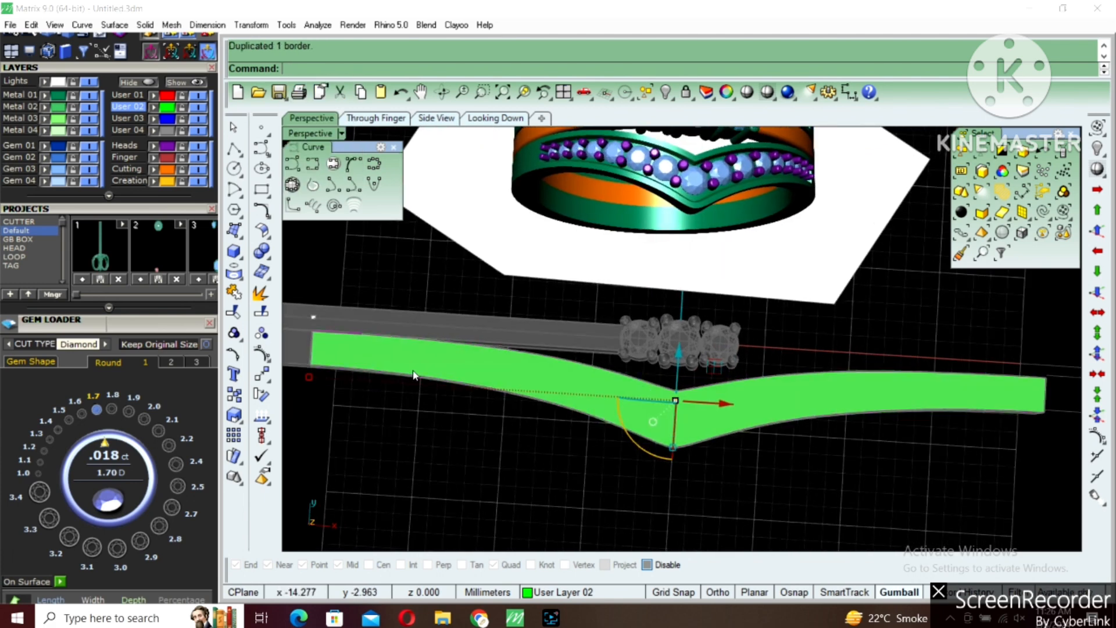
Offset the top face's border curve inward by 0.4 mm and again by 0.5 mm.
click(265, 214)
click(326, 237)
scroll(686, 407, up, 3)
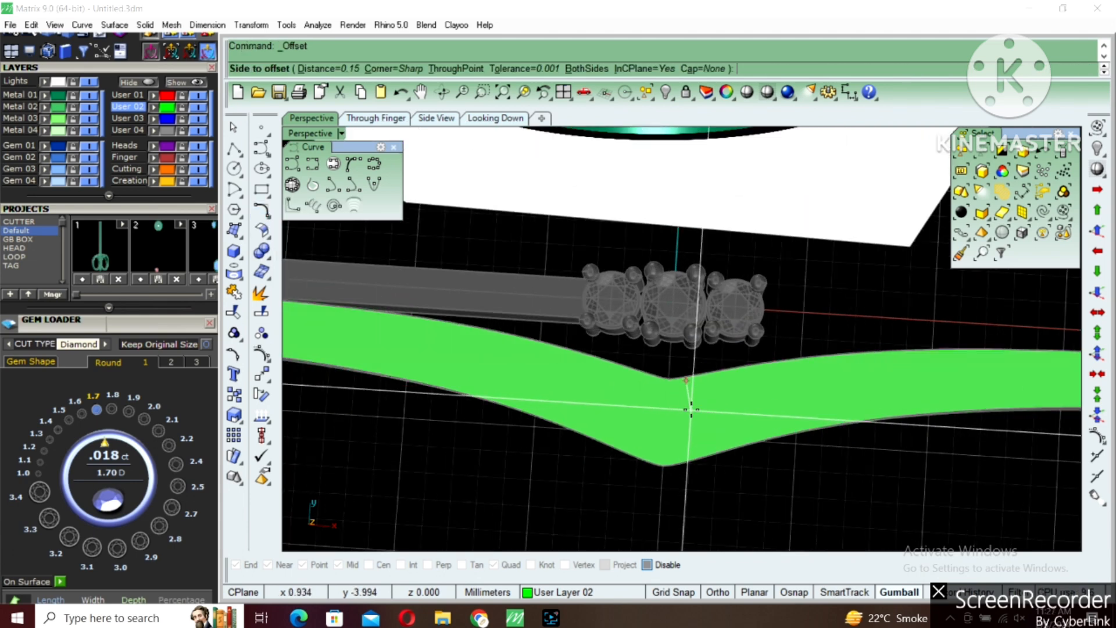
text(.4)
key(Return)
click(694, 413)
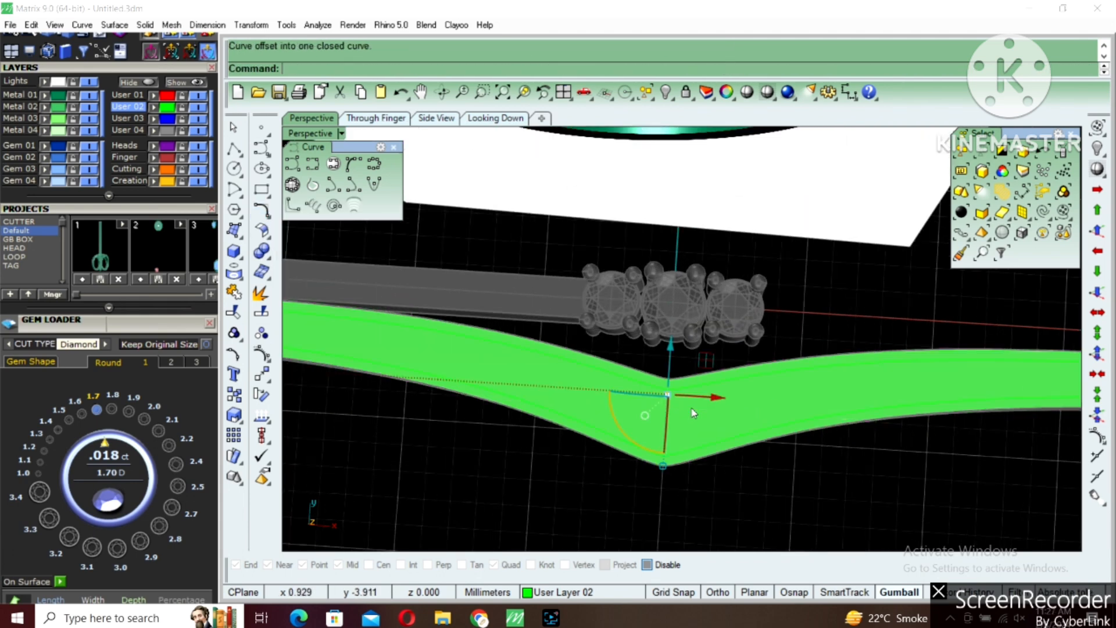
key(Return)
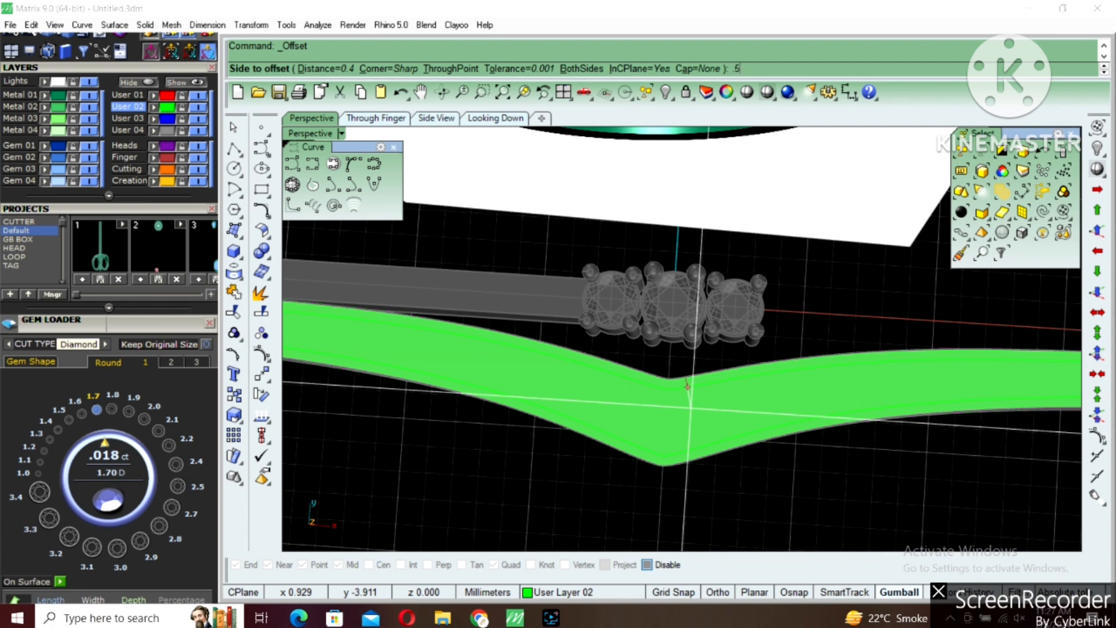
key(Return)
click(692, 410)
Split the top face with both offset curves and delete the narrow strip between them.
click(717, 409)
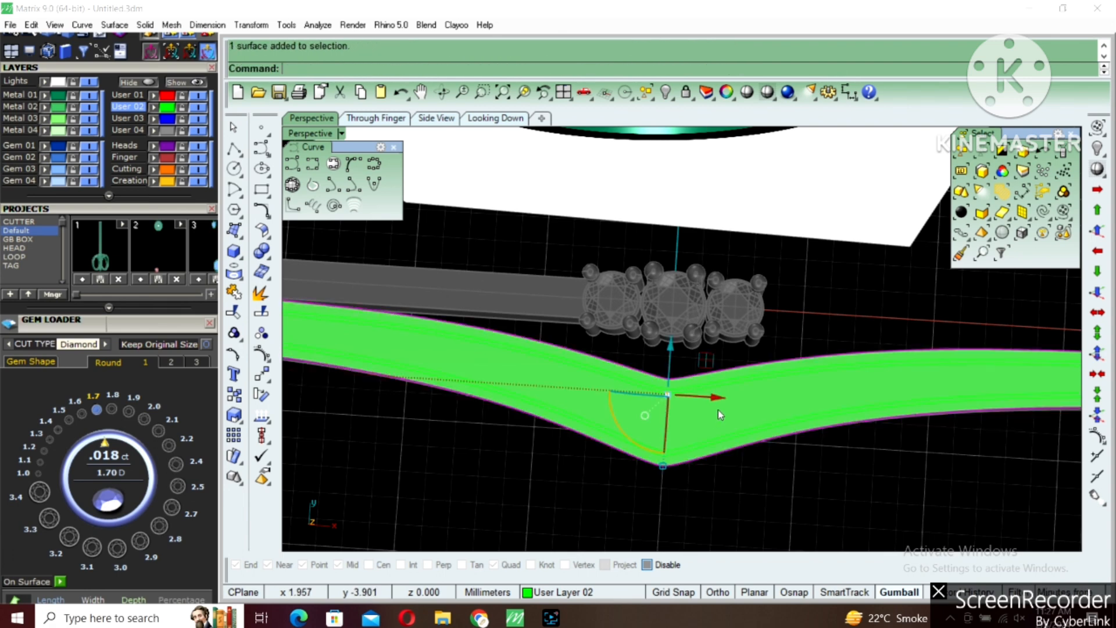
key(ctrl+shift+s)
click(717, 384)
click(717, 381)
key(Return)
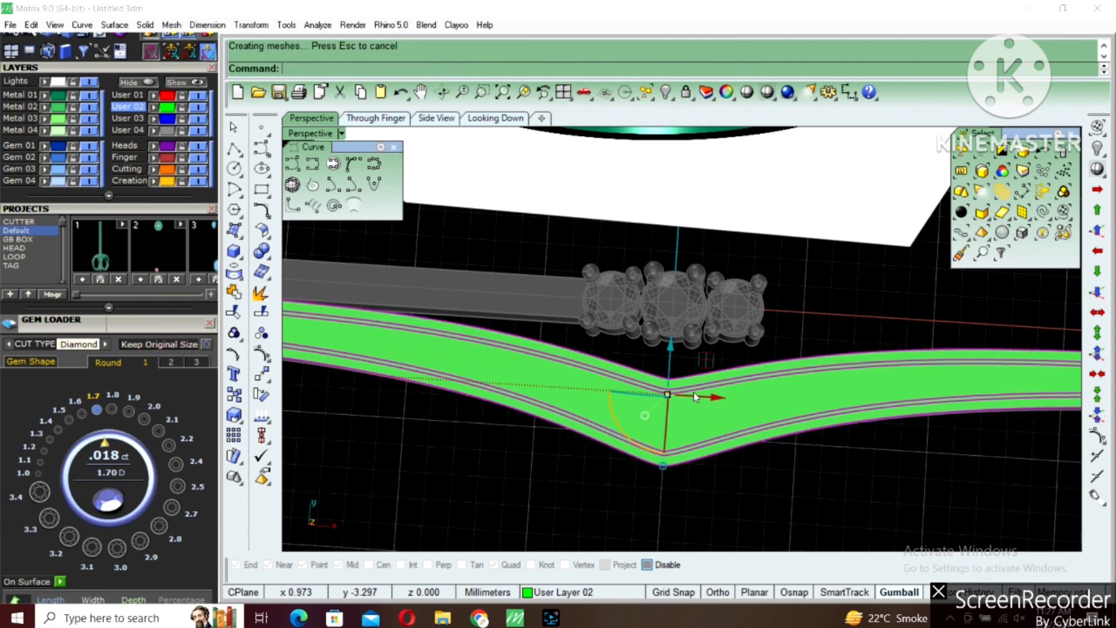
scroll(693, 393, up, 5)
click(686, 381)
key(Delete)
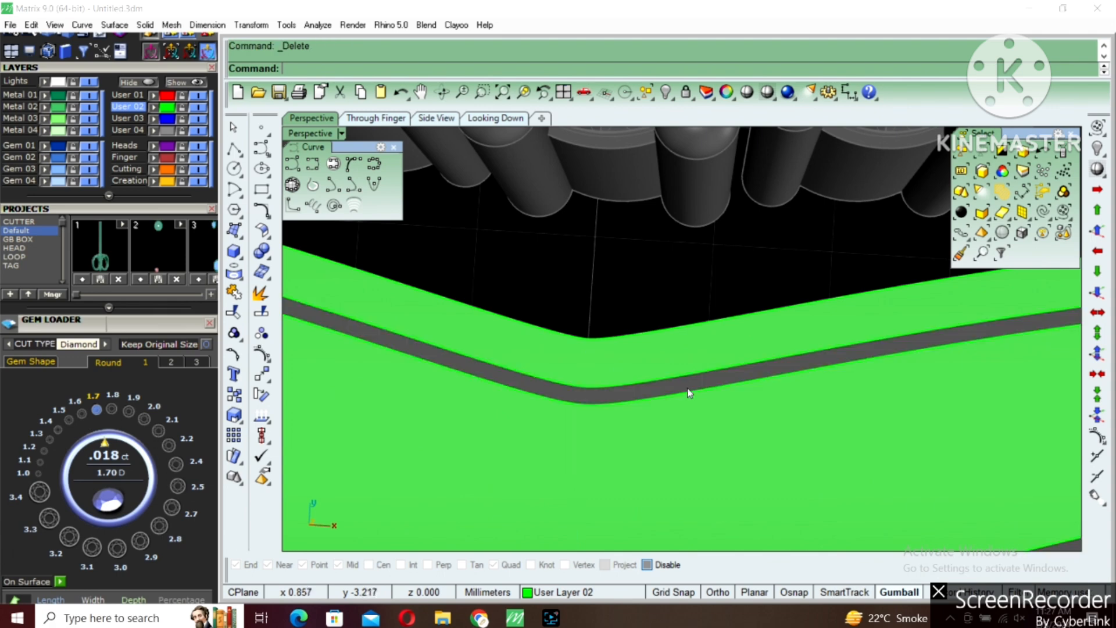
Lower the inner top surface by 0.4 mm along Z in four 0.1 mm moves.
click(689, 394)
click(715, 428)
scroll(703, 421, down, 3)
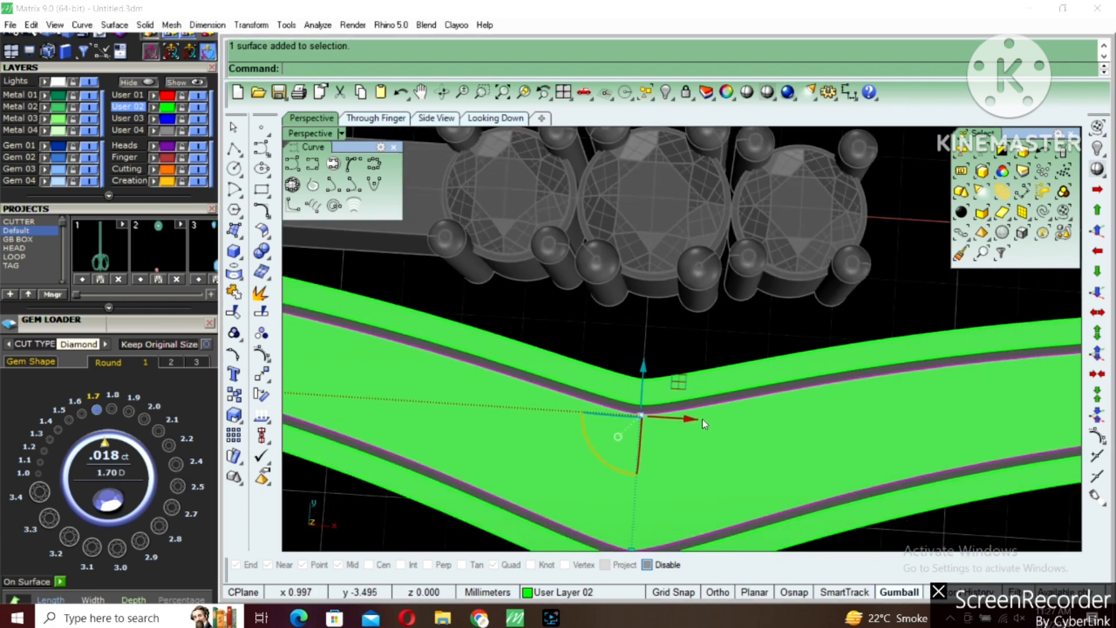
scroll(702, 420, down, 5)
right_drag(703, 421, 837, 378)
click(1097, 292)
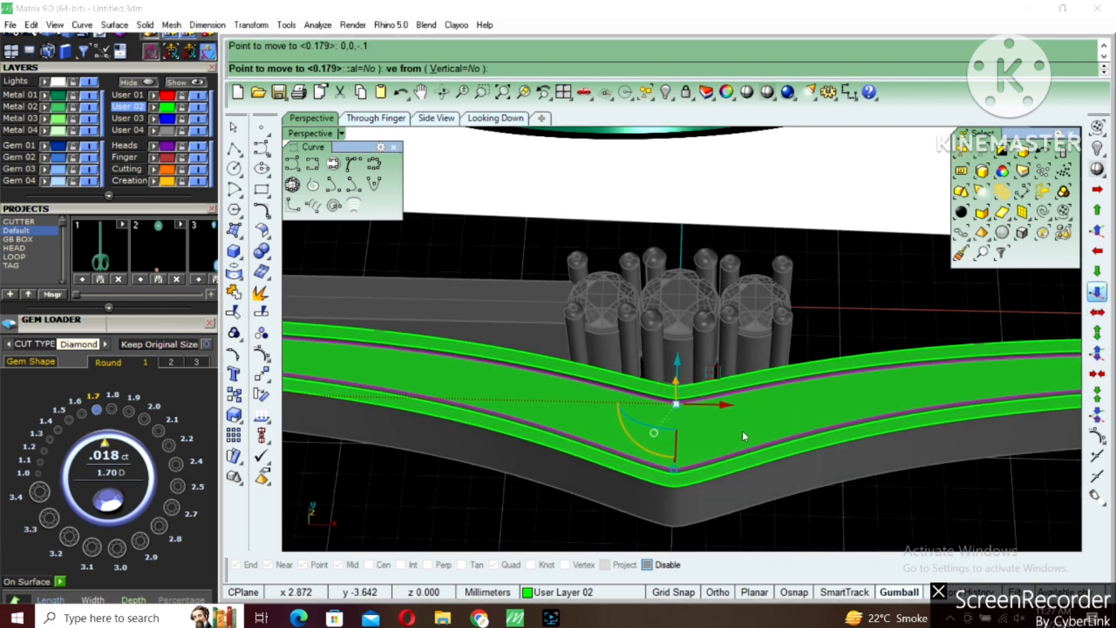
click(1097, 292)
right_drag(745, 436, 639, 392)
click(1097, 292)
click(1096, 293)
Delete the leftover offset curves around the recess in the V-shaped band.
scroll(756, 397, down, 4)
click(889, 398)
right_drag(889, 398, 880, 354)
scroll(825, 325, up, 4)
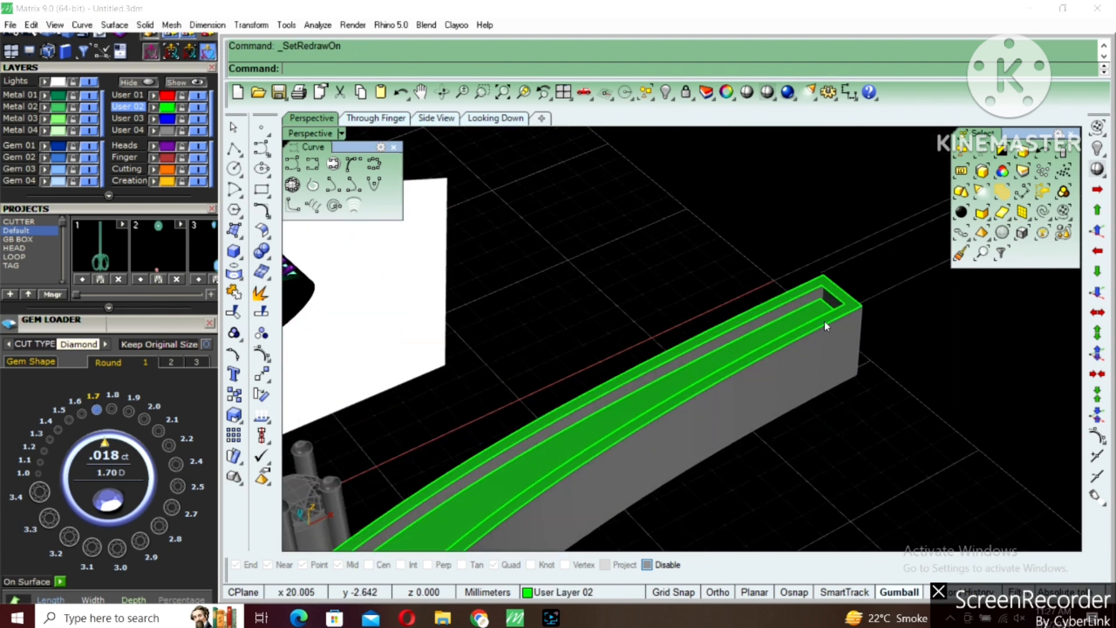
scroll(824, 322, up, 2)
click(840, 282)
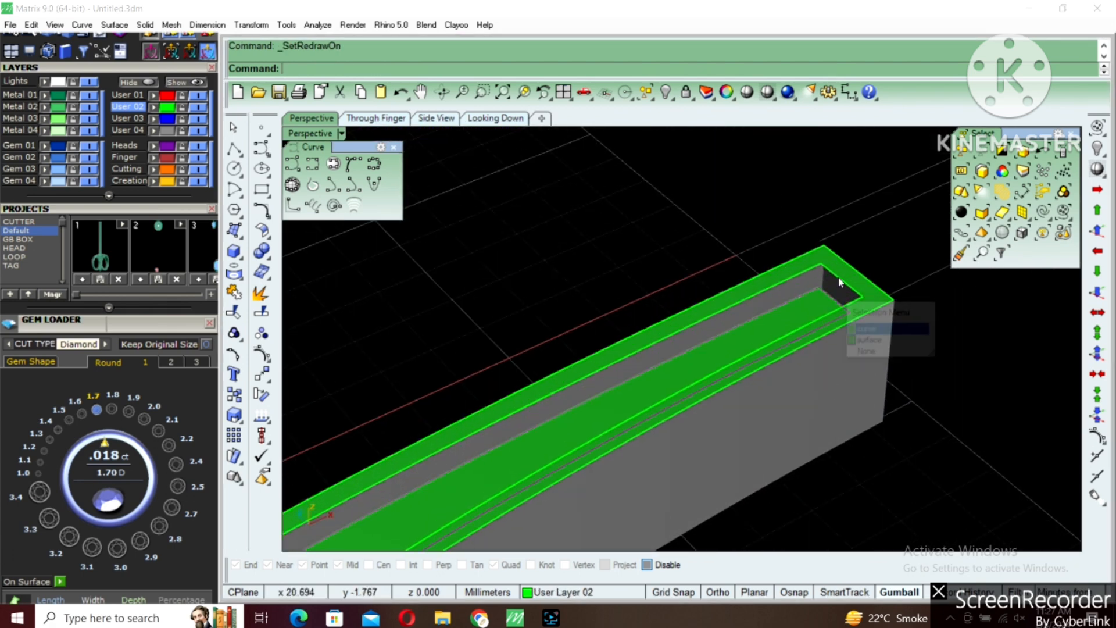
click(842, 280)
key(Delete)
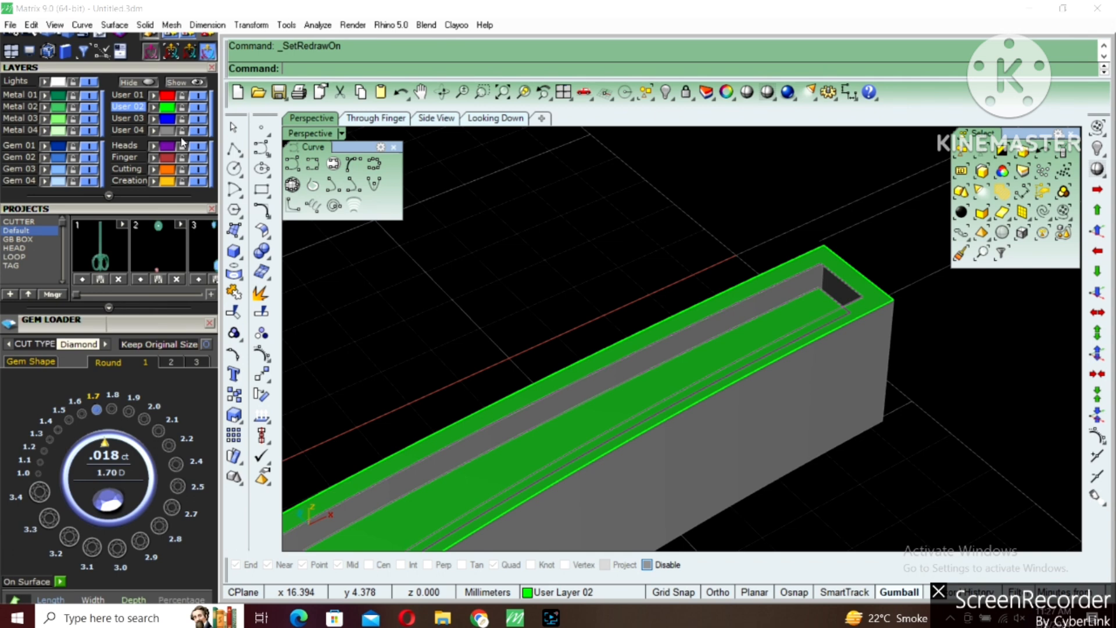
Draw a polyline from the lowered surface's end corner to the matching inner corner of the rim, with object snaps enabled.
click(232, 144)
scroll(821, 298, up, 5)
key(F4)
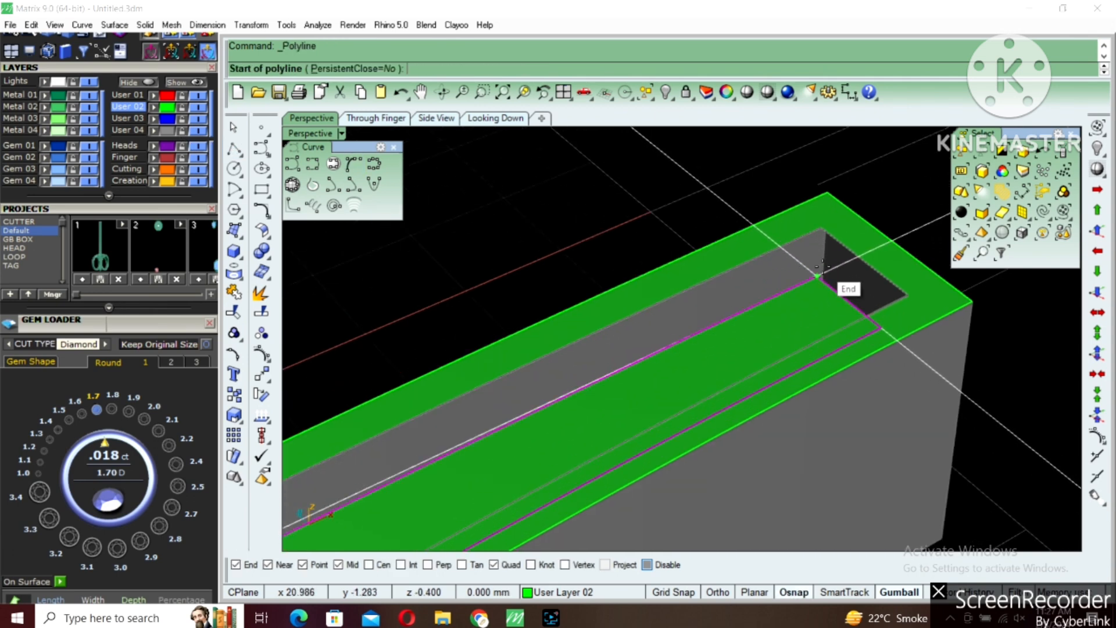
click(816, 275)
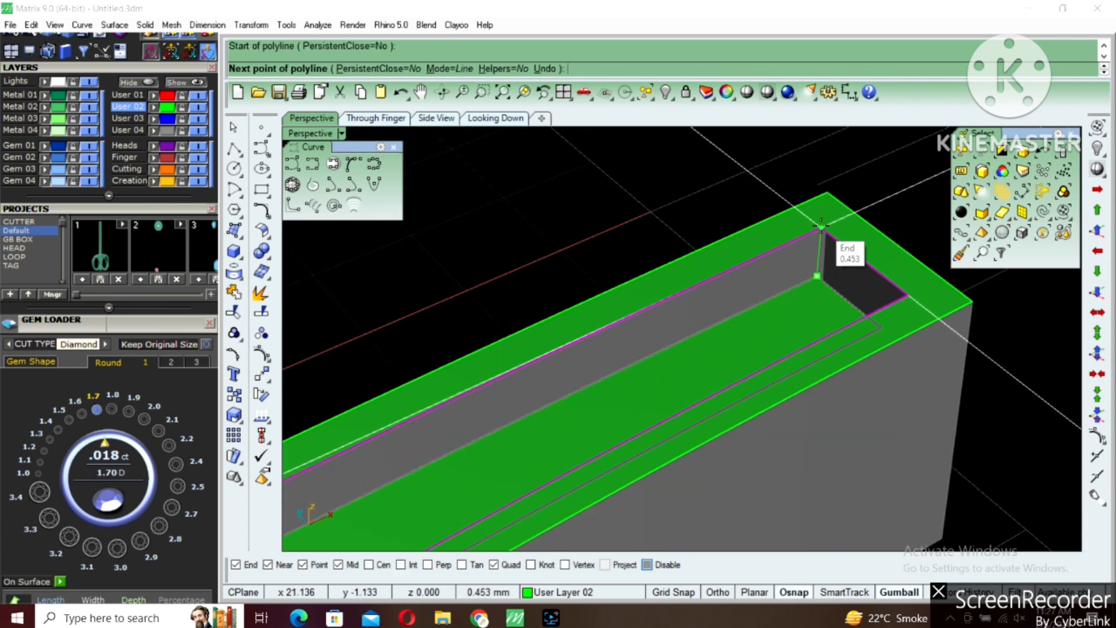
click(821, 226)
key(Return)
scroll(819, 250, down, 2)
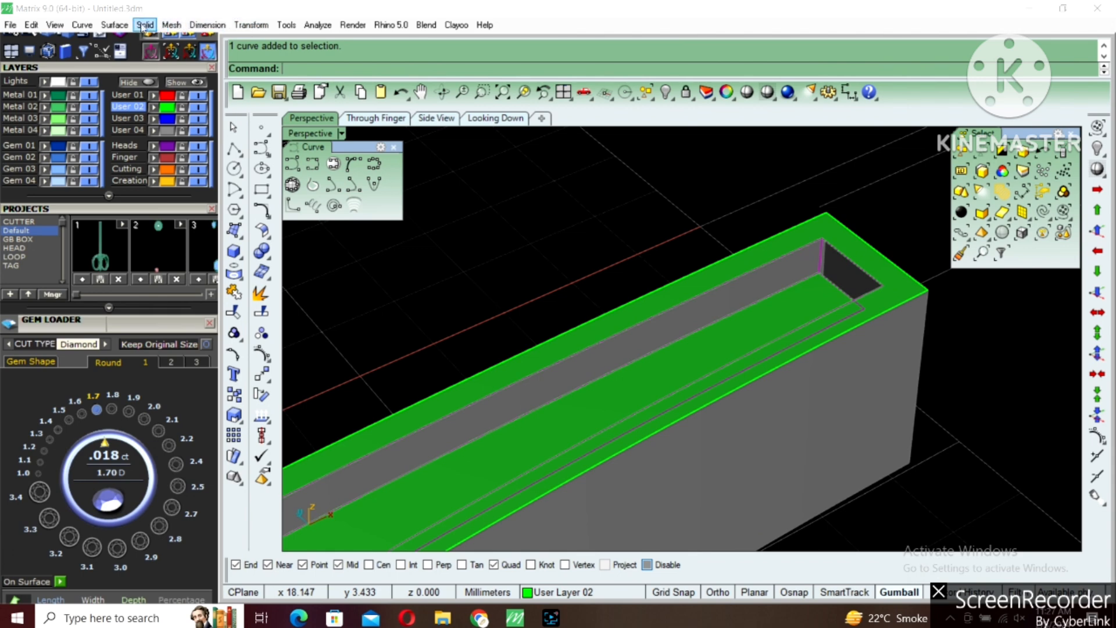
Sweep the profile line along the rim and recess edges with a closed Sweep 2, and delete the line.
click(114, 25)
mouse_move(199, 66)
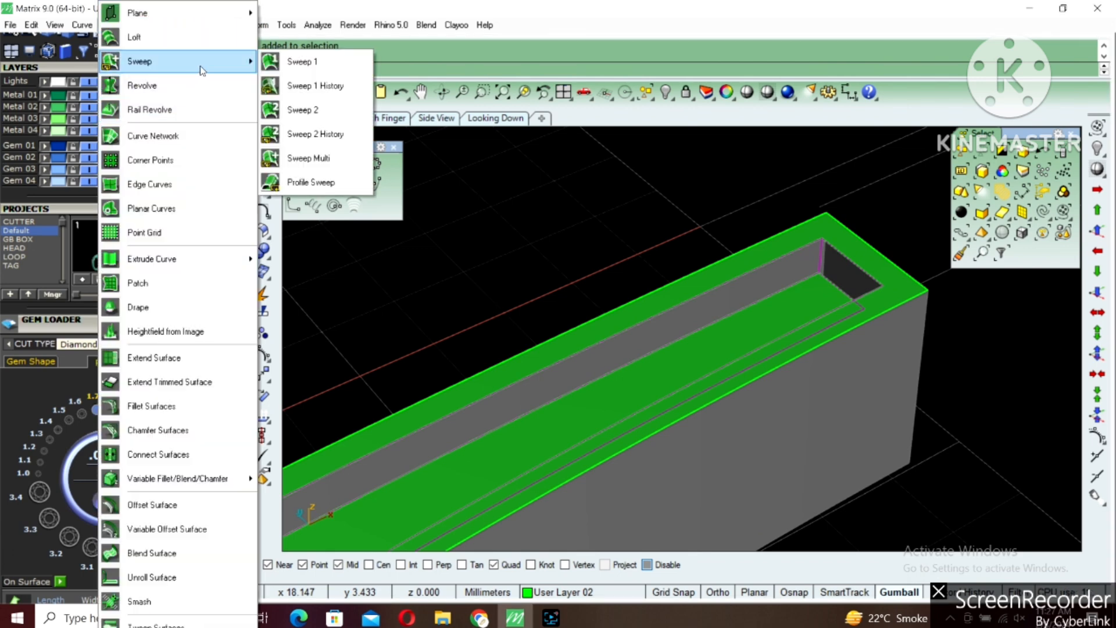
click(303, 109)
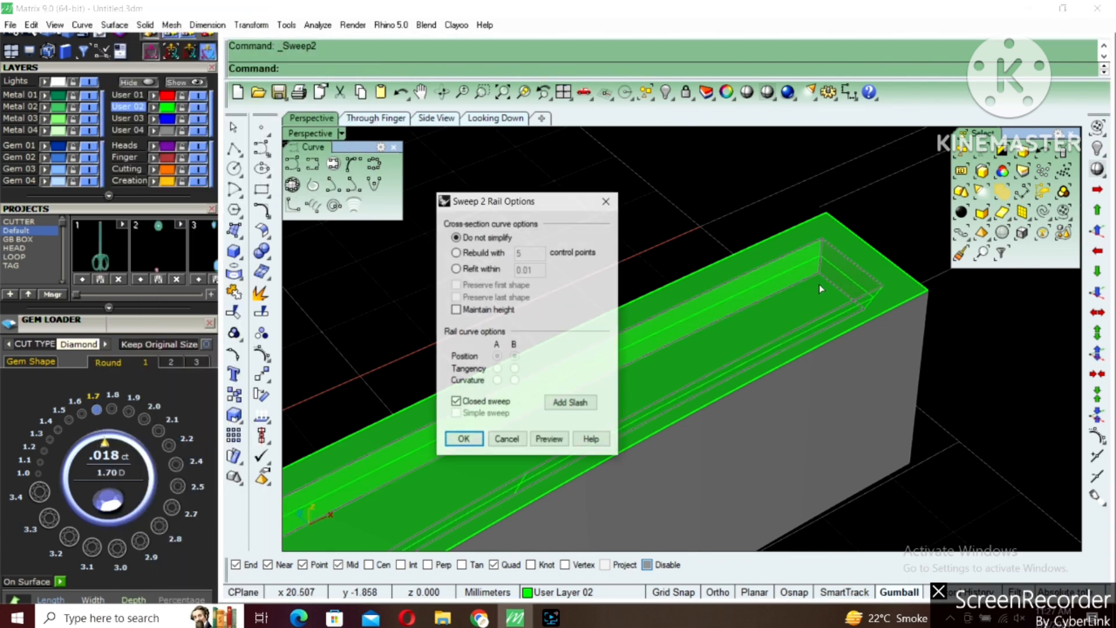
key(Return)
right_drag(820, 295, 766, 409)
key(Delete)
Join the rim, the sloped wall and the lowered inner surface of the V-shaped band.
scroll(842, 393, down, 7)
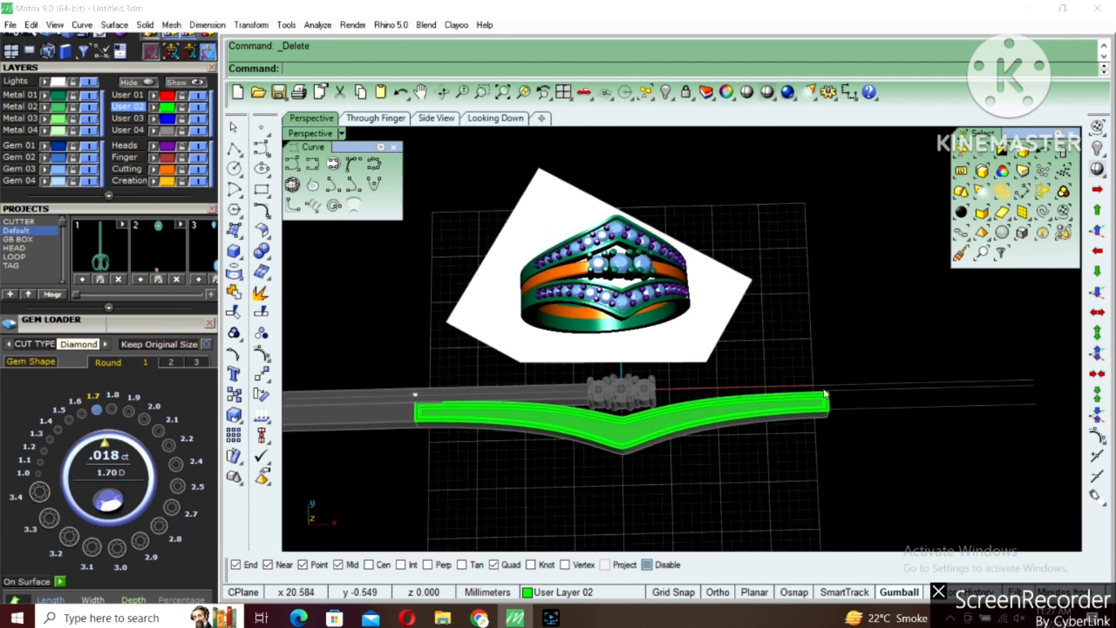
drag(425, 481, 427, 480)
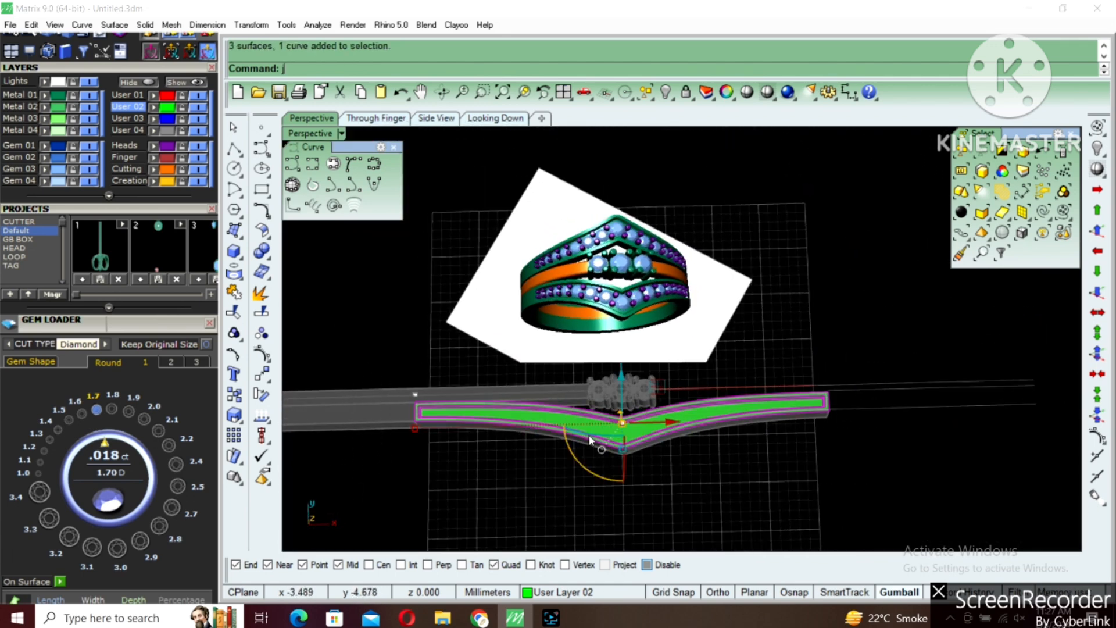
key(Return)
scroll(771, 406, up, 6)
key(Escape)
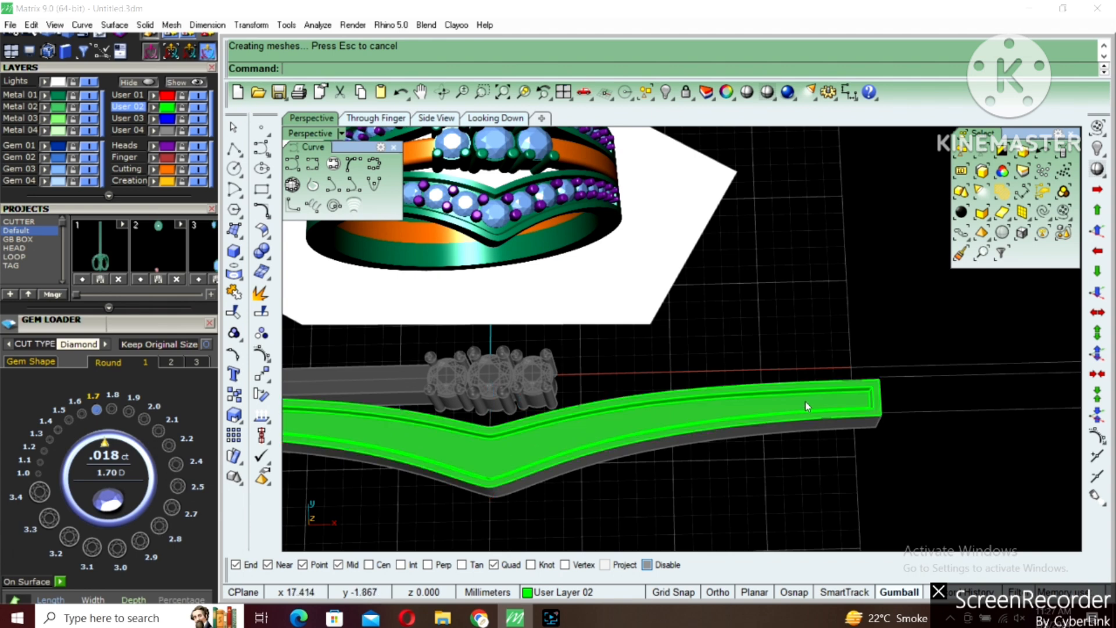
Unlock all objects and join the recessed top to the body of the V-shaped band.
click(804, 402)
key(Escape)
key(ctrl+alt+l)
click(791, 417)
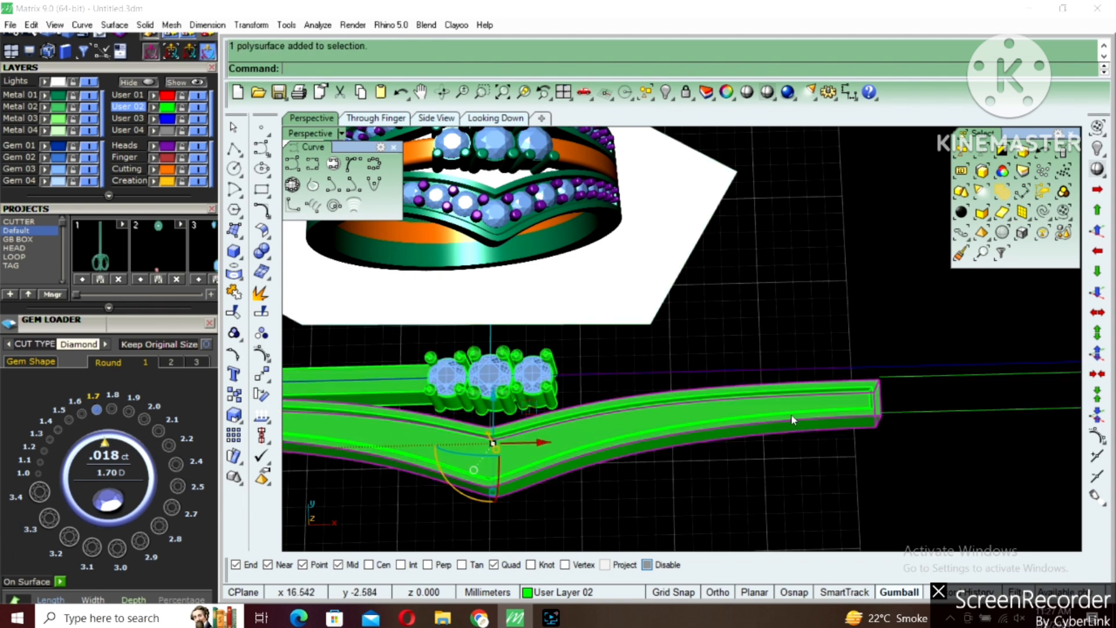
scroll(792, 409, up, 2)
key(Return)
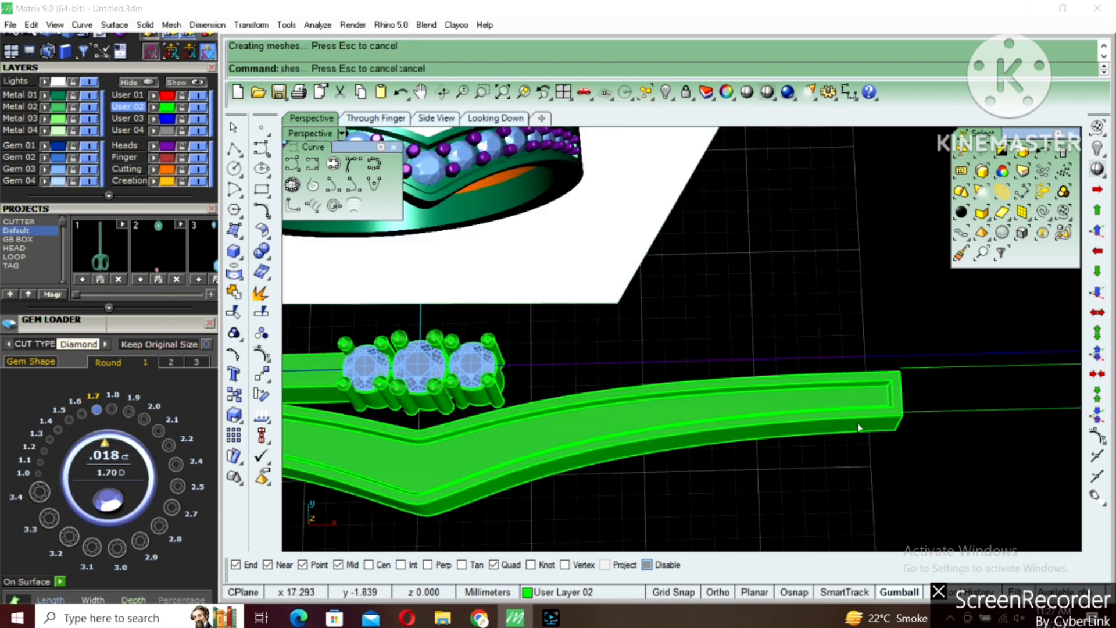
Assign the V-shaped band section and its straight extension to the Metal 01 layer.
scroll(856, 428, down, 4)
shift+right_drag(329, 433, 560, 425)
click(439, 423)
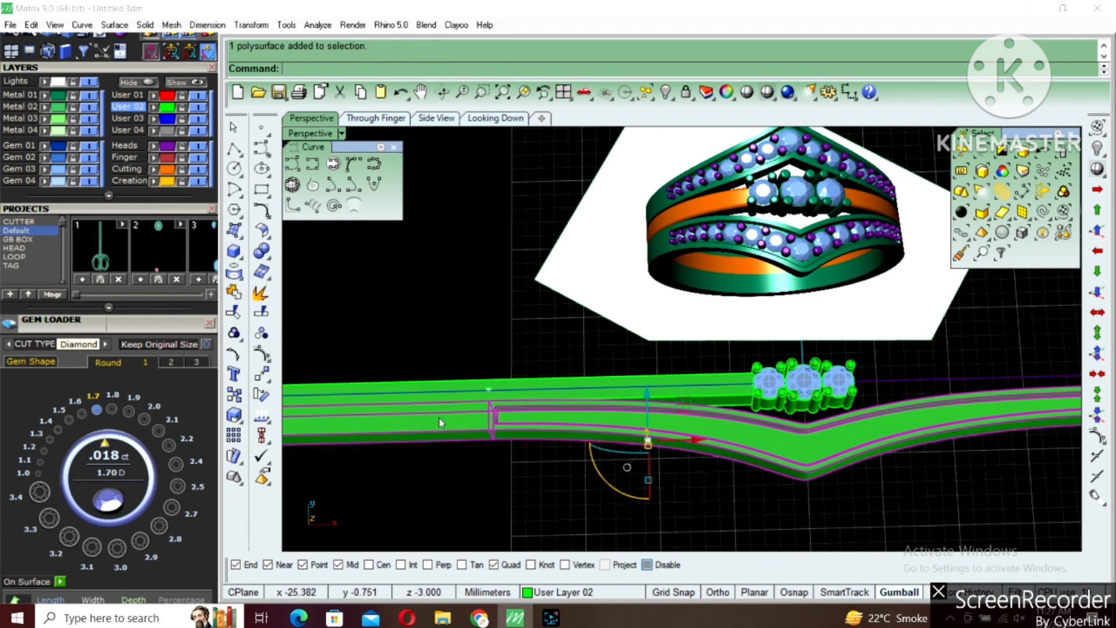
click(46, 99)
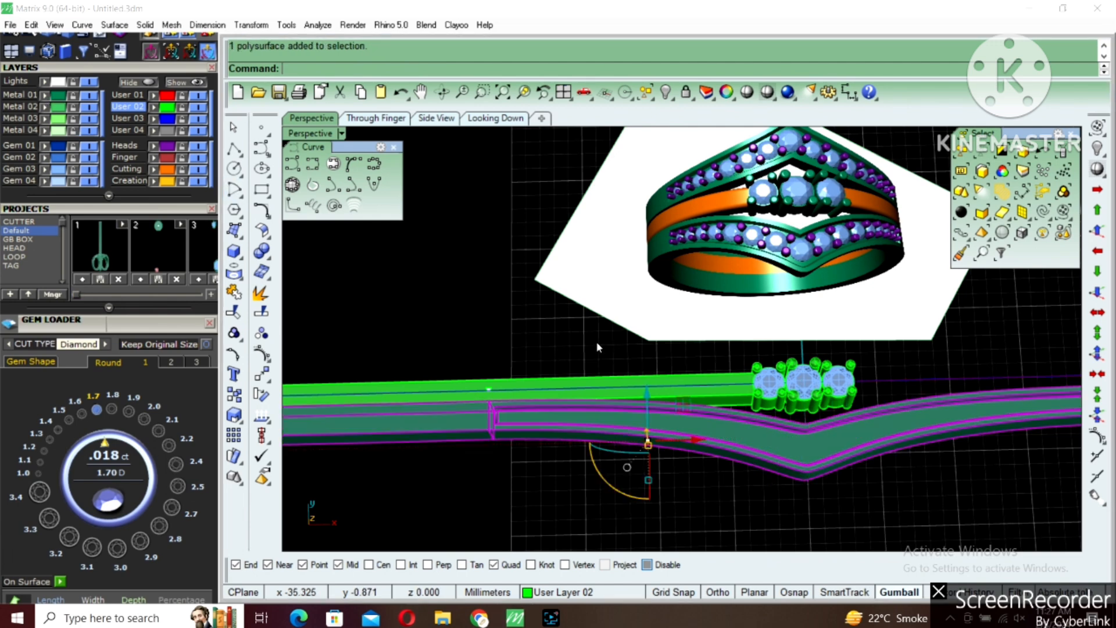
Assign the straight middle band beside the three gems to the Creation layer.
scroll(645, 427, down, 2)
scroll(645, 427, up, 4)
click(655, 427)
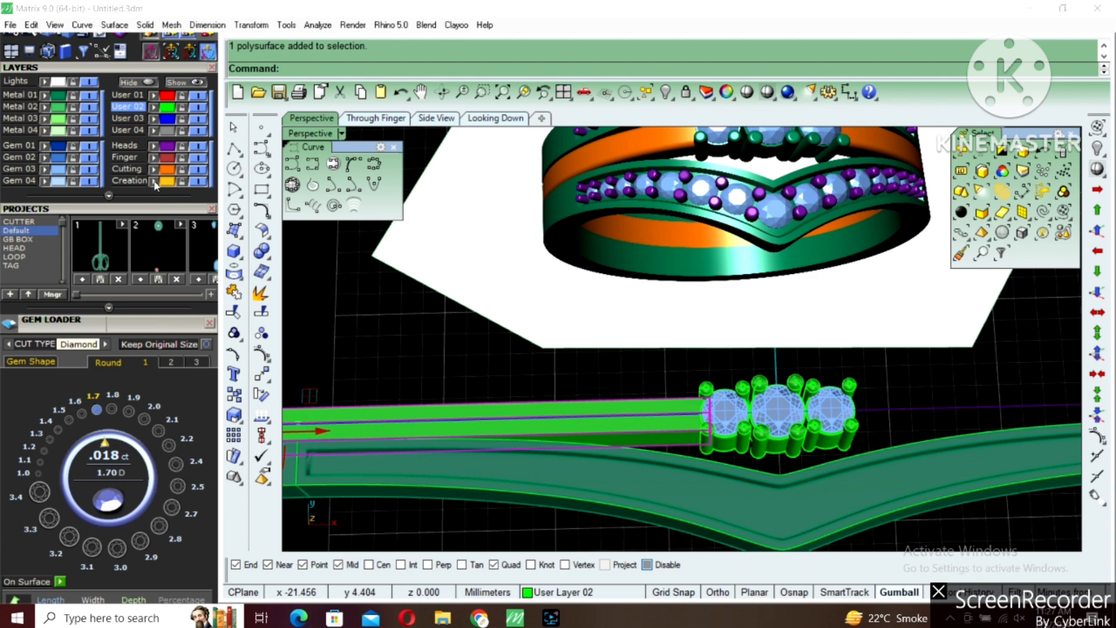
key(Escape)
scroll(669, 428, up, 4)
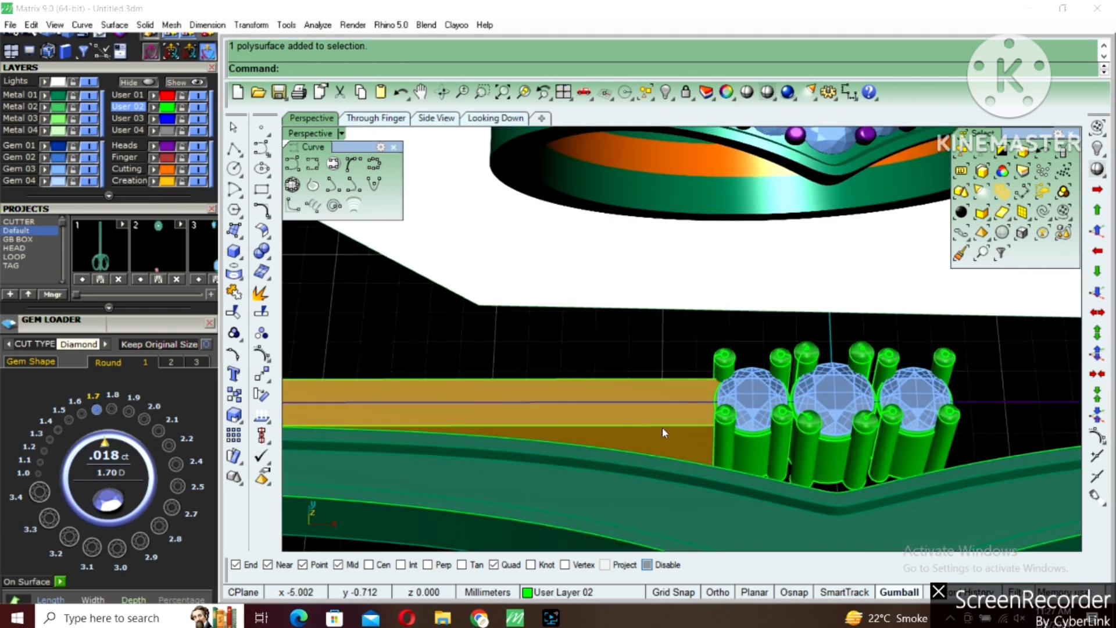
Unhide the two concentric finger-size circles.
scroll(664, 466, down, 7)
key(ctrl+shift+h)
right_drag(772, 470, 817, 324)
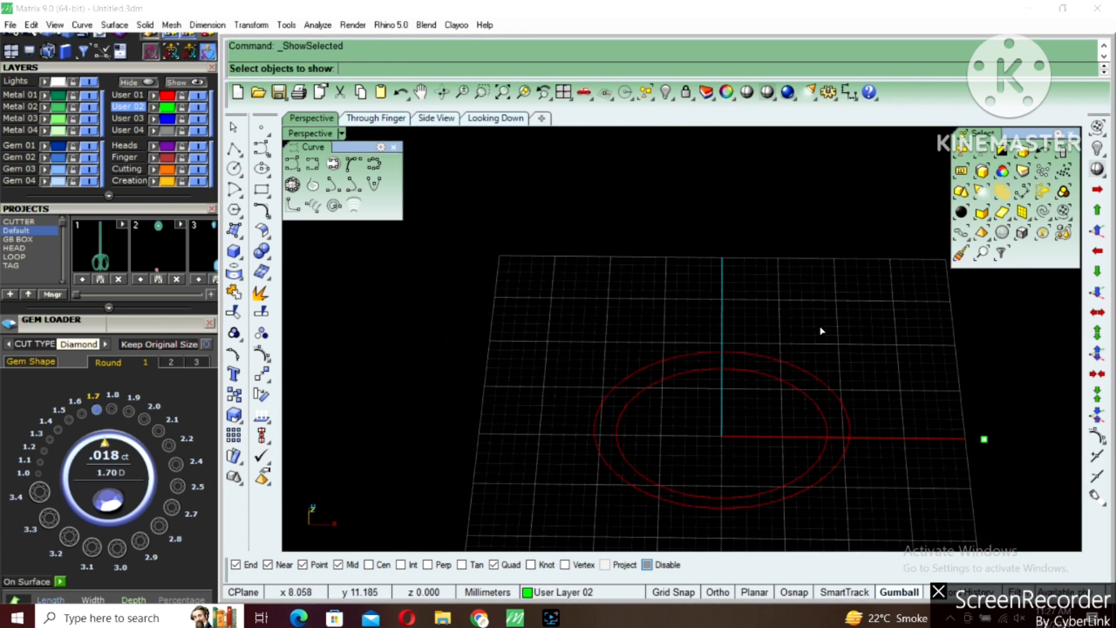
key(Escape)
scroll(686, 500, up, 2)
Finish showing the finger-size circles and select both sections of the V-shaped band.
click(696, 514)
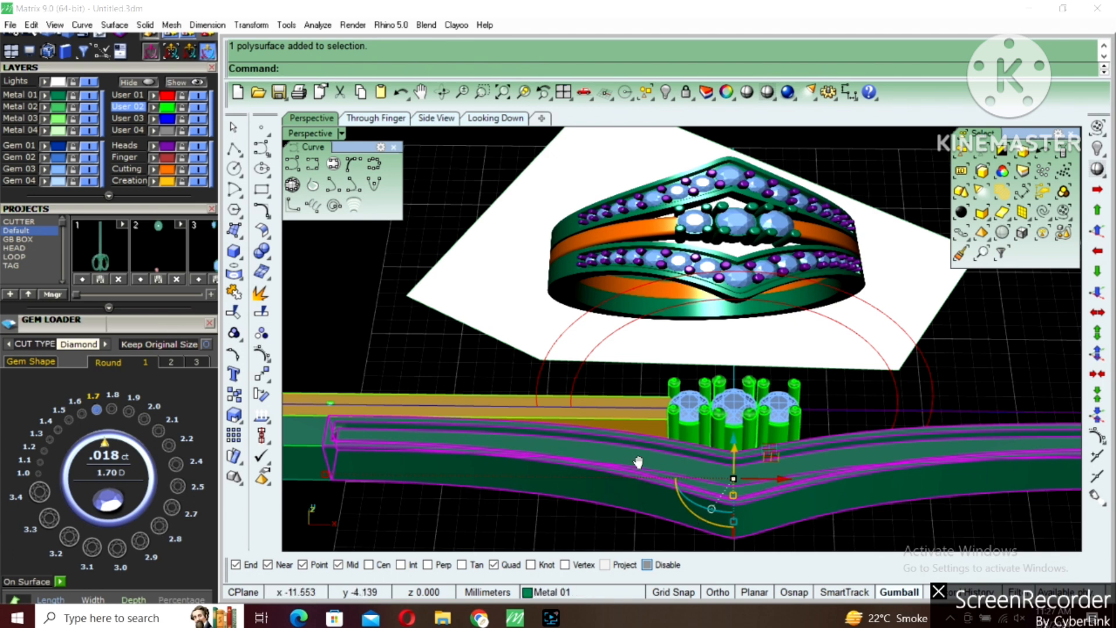
shift+right_drag(638, 462, 915, 437)
shift+click(593, 435)
scroll(705, 447, down, 4)
shift+right_drag(871, 405, 716, 415)
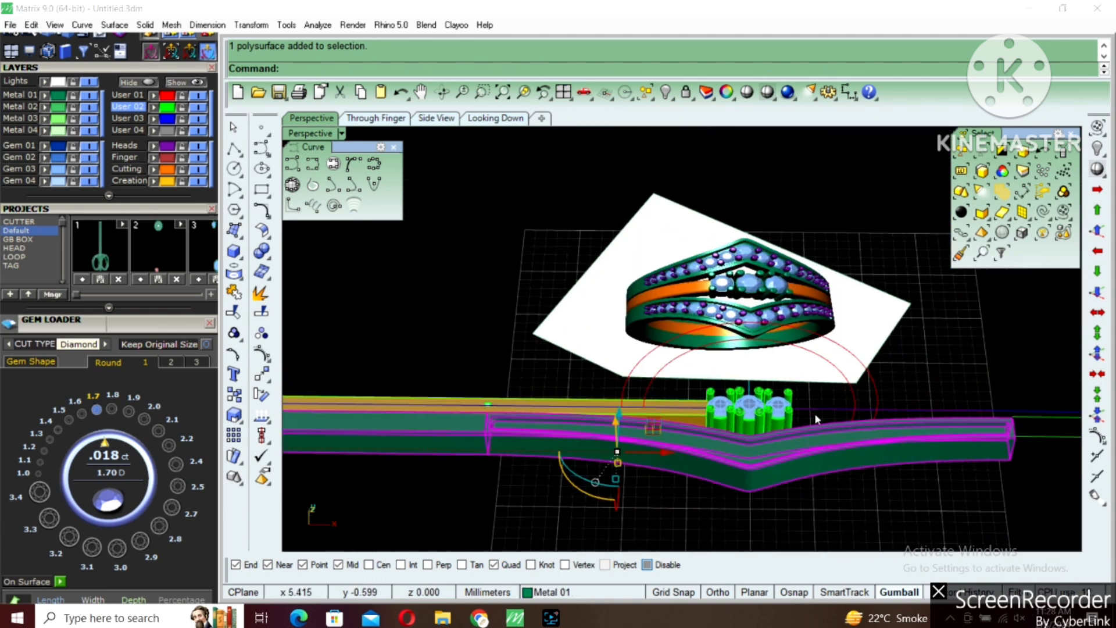
text(flow)
key(Return)
key(Escape)
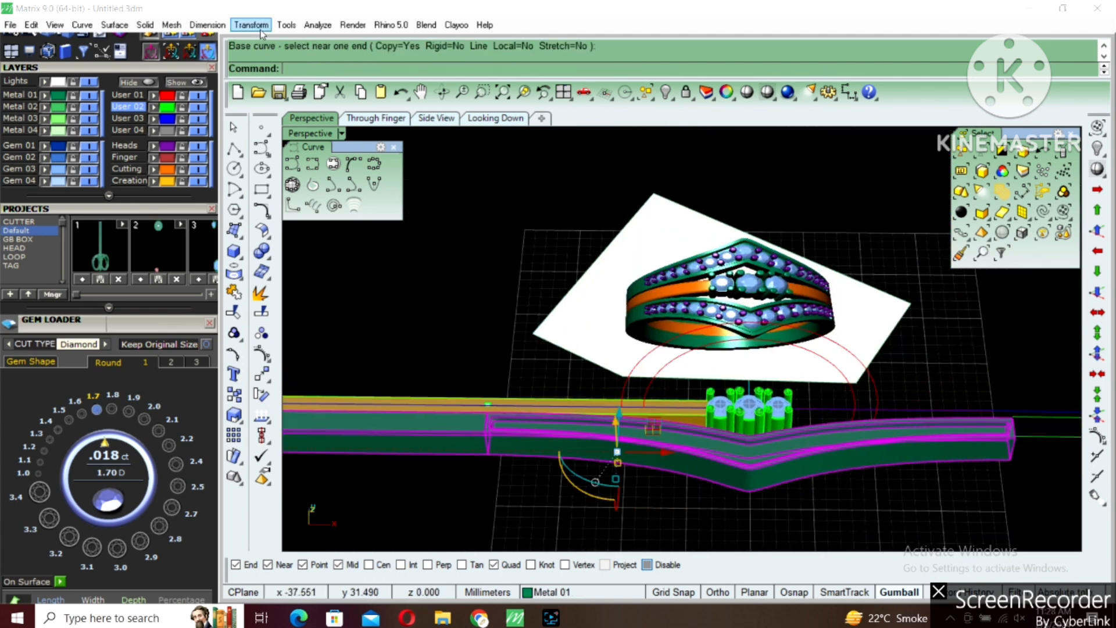
Flow the V-shaped band sections along the outer finger-size circle from the straight base line, with Stretch set to Yes.
click(251, 24)
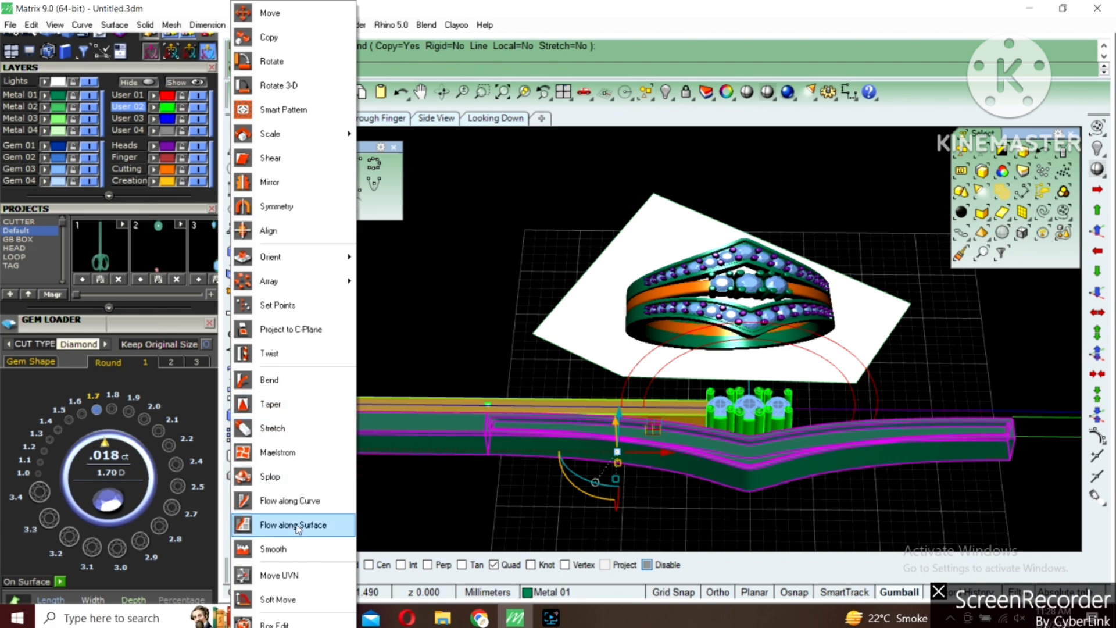
click(290, 500)
scroll(880, 421, up, 1)
click(830, 403)
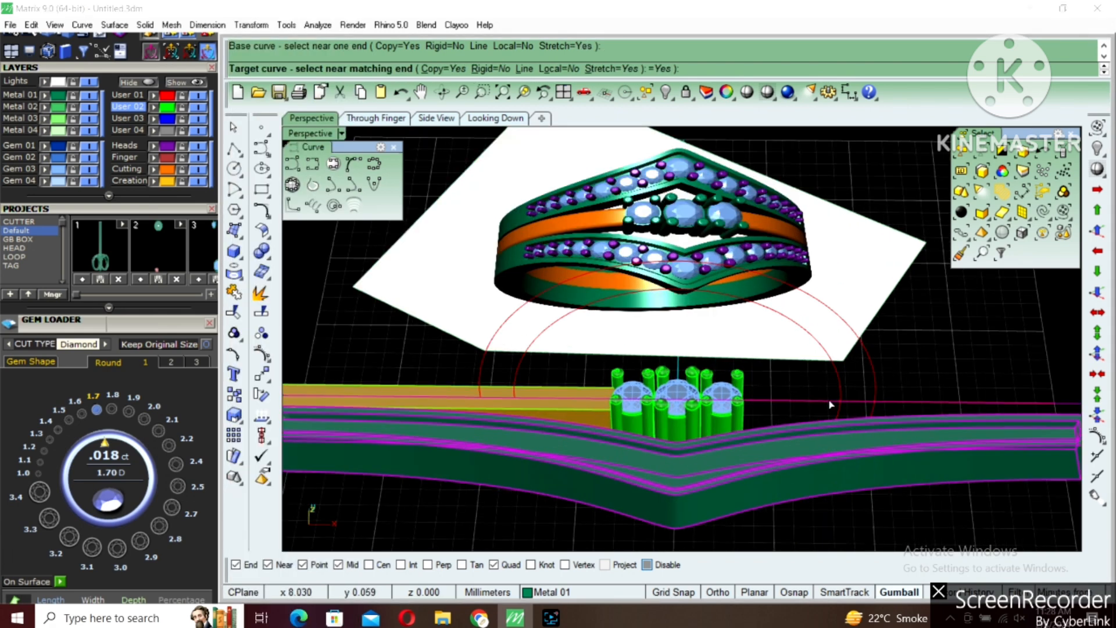
click(874, 384)
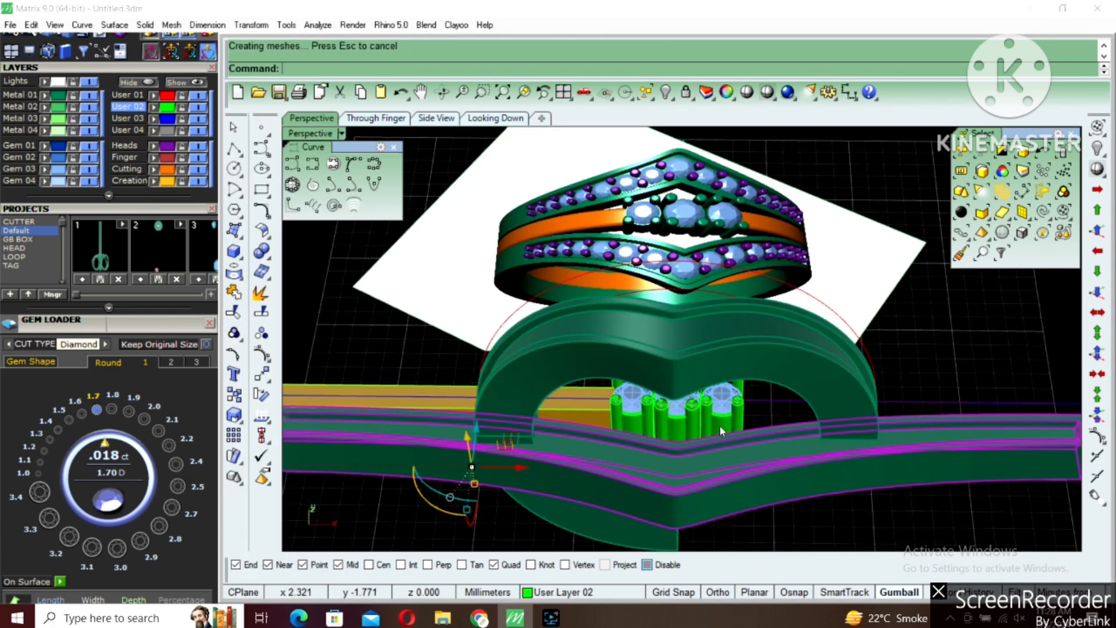
Flow the straight middle band from the base line along the outer finger-size circle with Stretch set to Yes.
scroll(597, 420, up, 2)
click(594, 416)
key(Return)
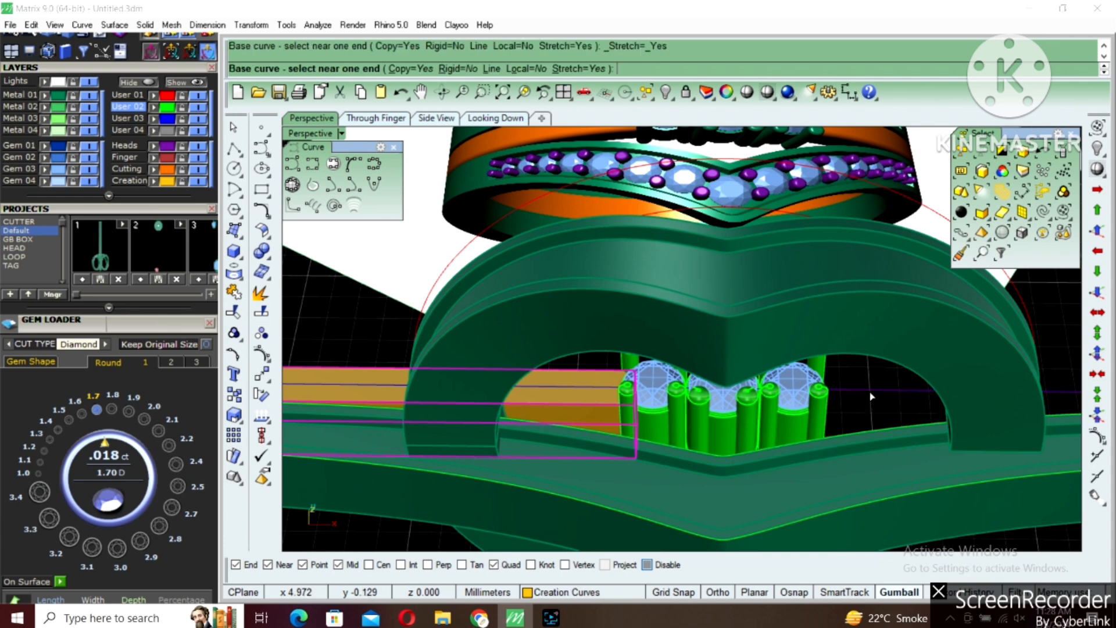
scroll(964, 370, down, 2)
click(889, 348)
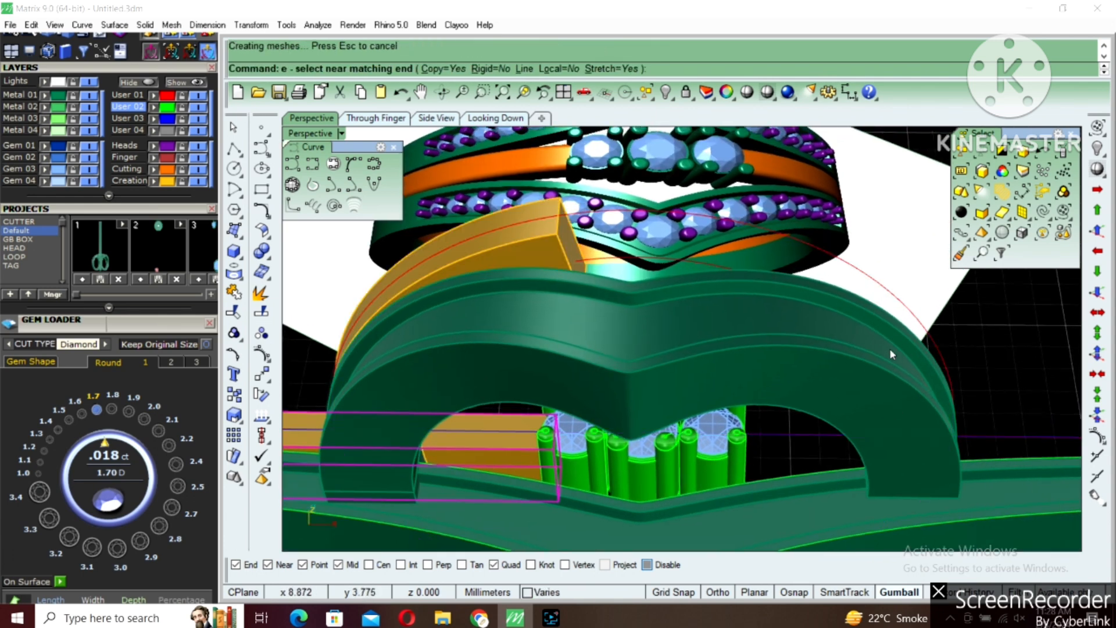
Hide the original straight V-shaped band sections and the straight middle band, keeping the curved copies and stone heads.
scroll(819, 356, down, 1)
click(783, 390)
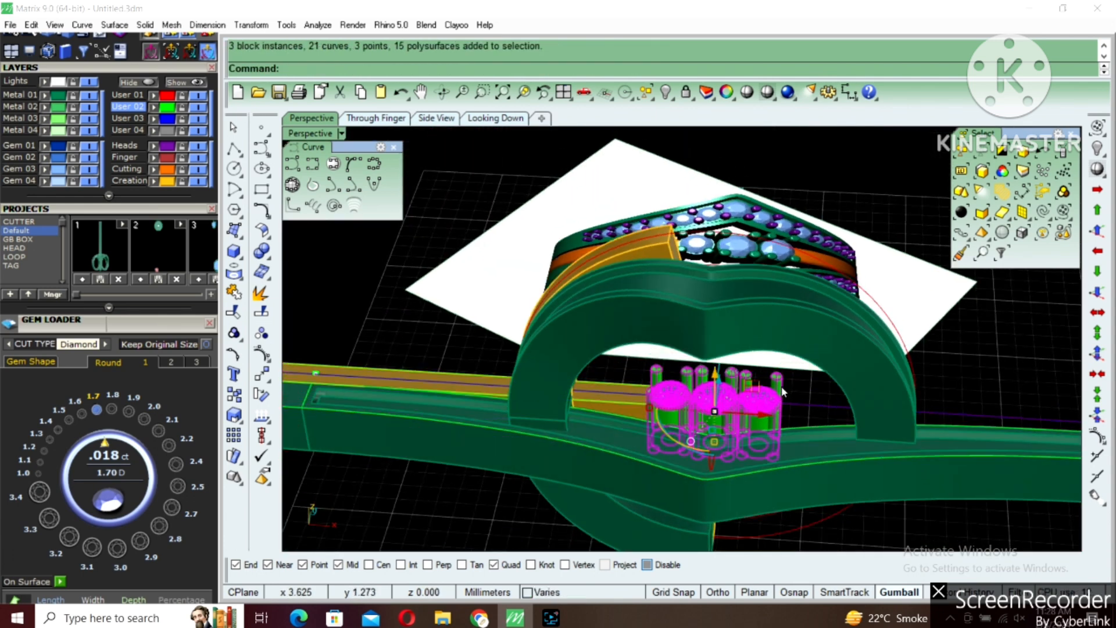
scroll(782, 391, down, 3)
click(383, 423)
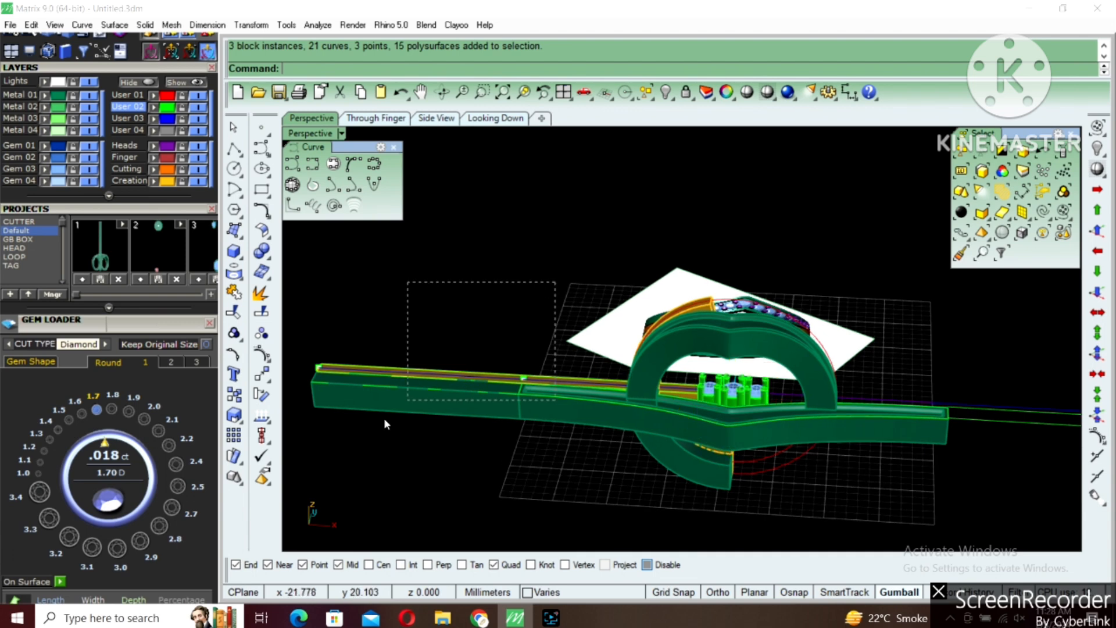
drag(385, 424, 310, 475)
text(hide)
key(Return)
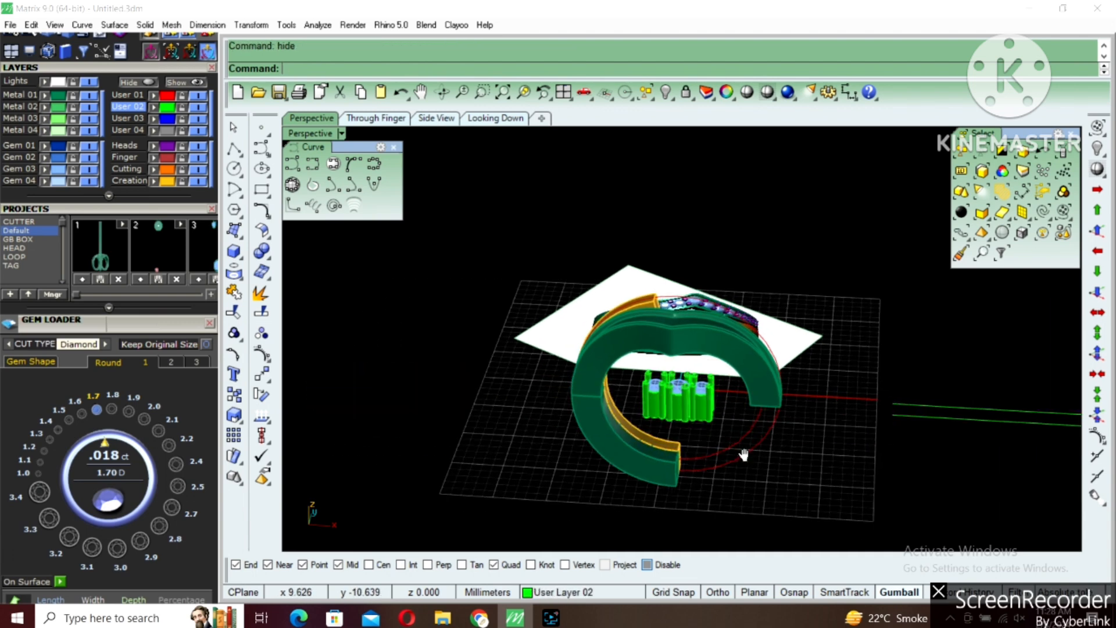
Hide the two leftover straight construction curves lying beyond the ring.
shift+right_drag(1023, 473, 771, 467)
drag(919, 355, 632, 402)
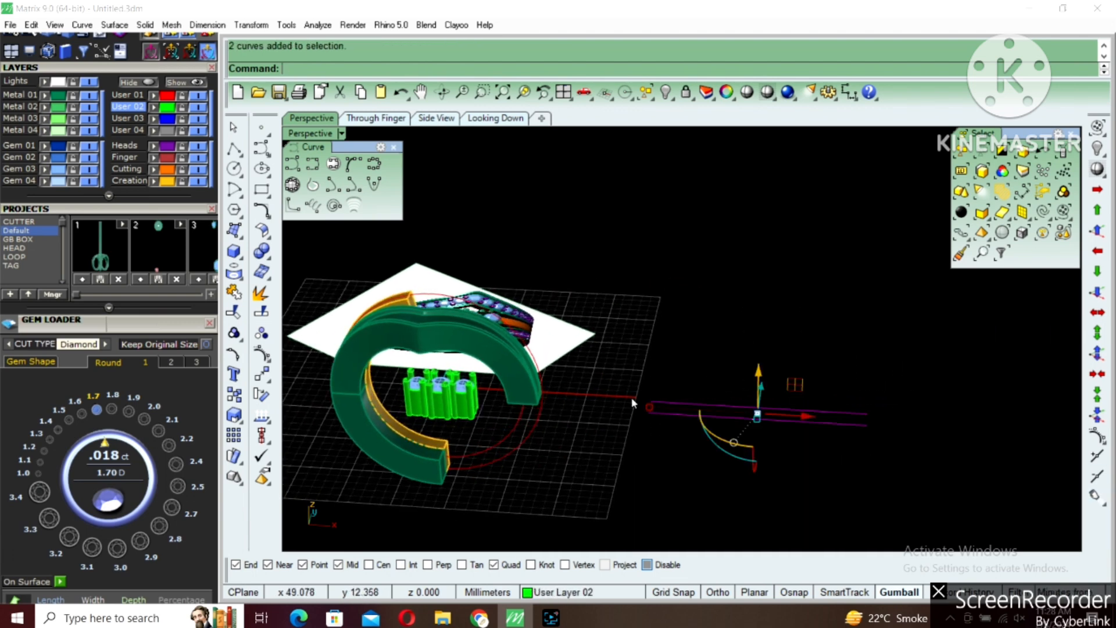
click(666, 92)
shift+right_drag(454, 393, 569, 381)
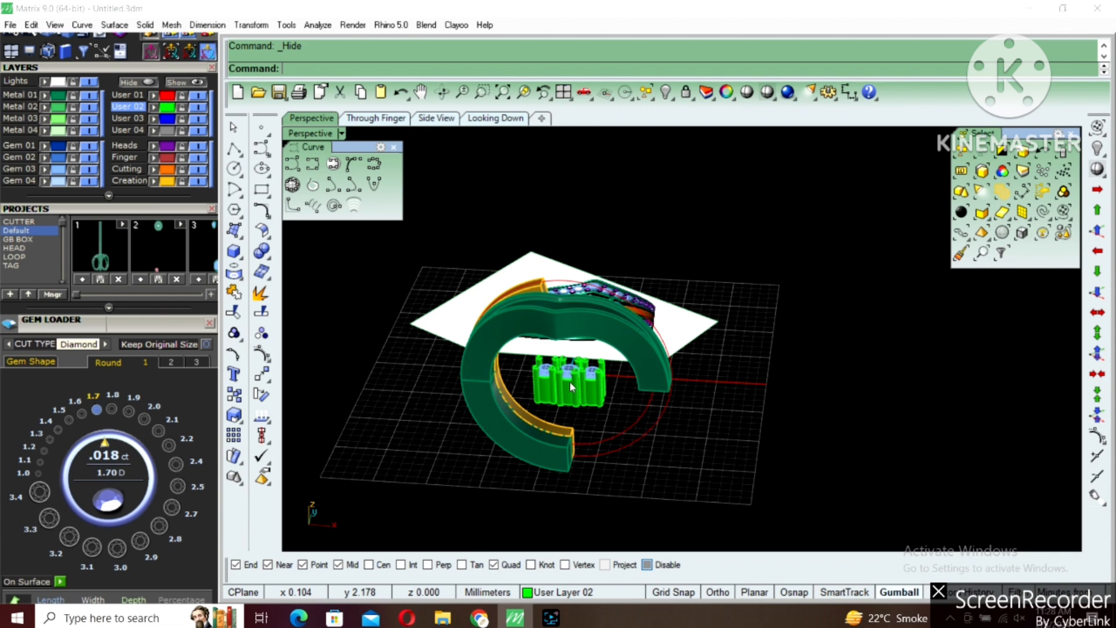
Extrude the inner finger-size circle into a solid cylinder running through the curved bands.
click(628, 426)
right_drag(636, 395, 561, 457)
text(e)
key(Return)
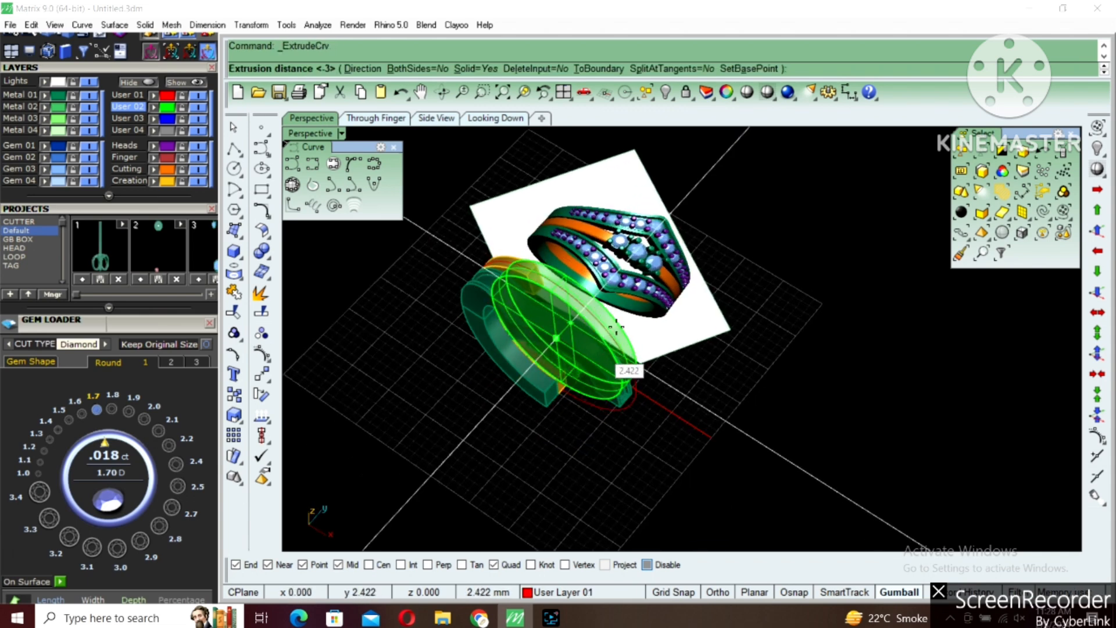
click(517, 338)
right_drag(372, 427, 438, 382)
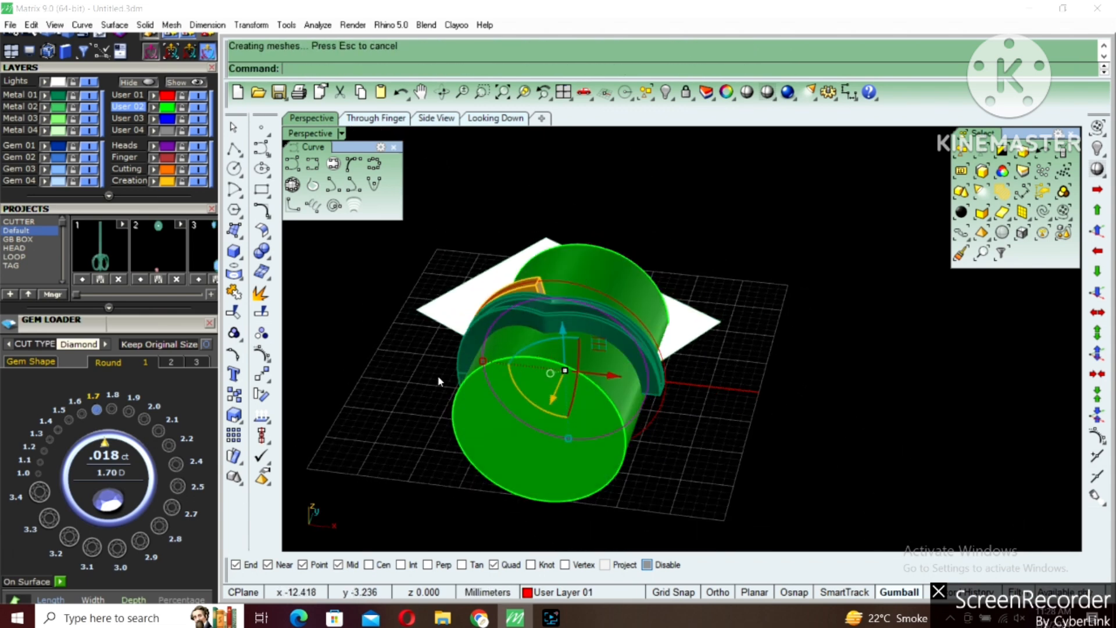
click(439, 381)
Subtract the finger cylinder from the curved V-shaped band sections with a Boolean difference.
scroll(459, 368, up, 6)
click(587, 238)
shift+click(603, 209)
right_drag(603, 208, 571, 314)
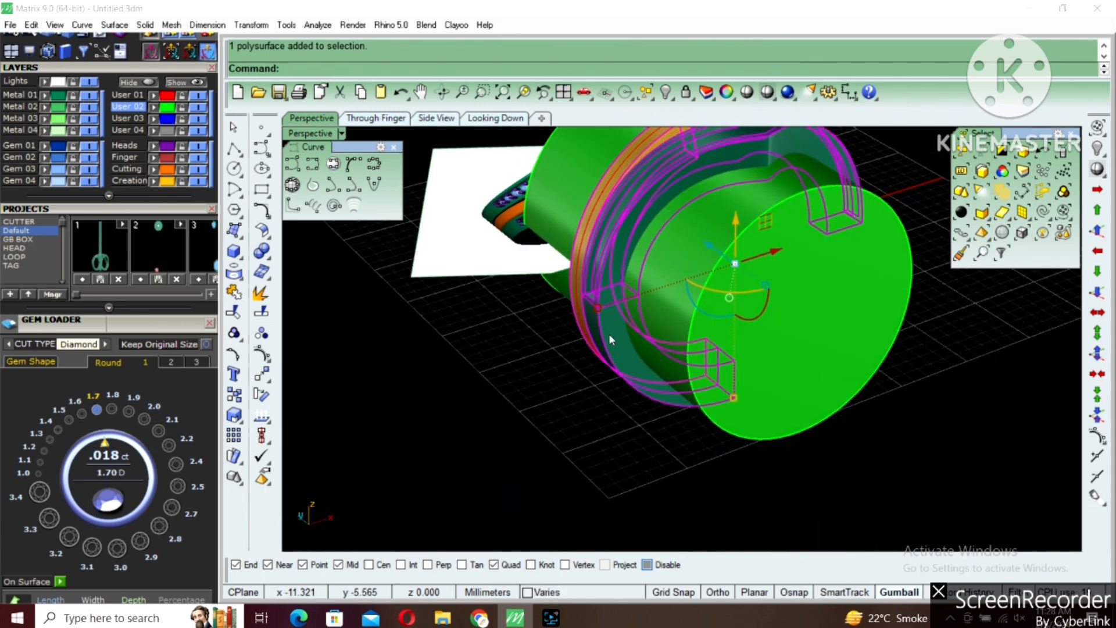
click(269, 260)
click(303, 261)
click(749, 323)
right_click(750, 322)
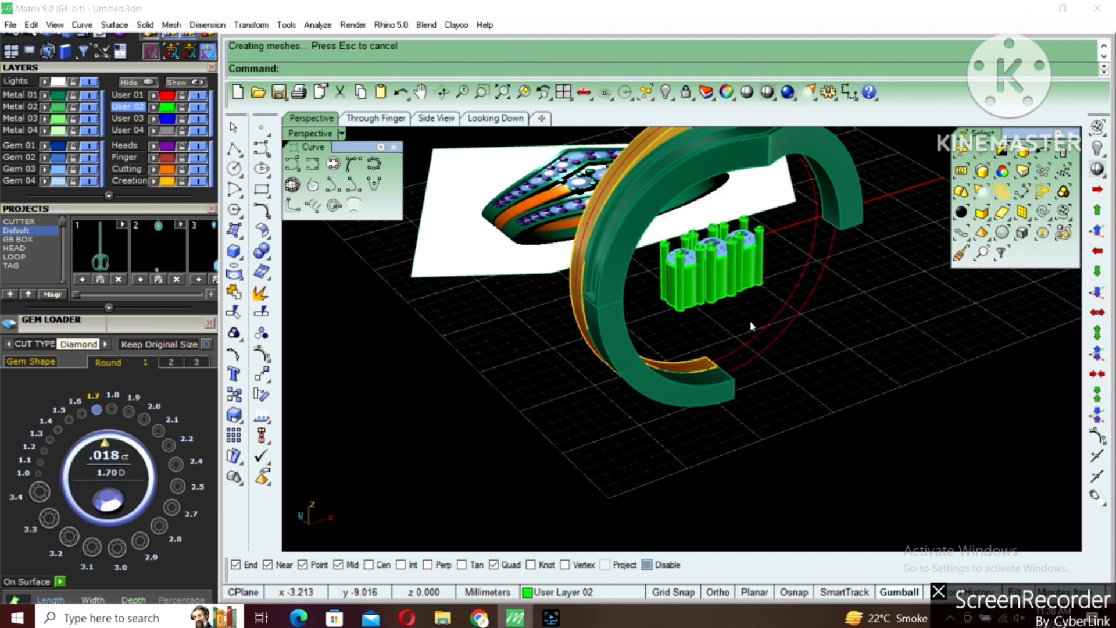
Hide the curved V-shaped band and the reference image, keeping the middle band, stone heads and finger circles.
mouse_move(704, 284)
right_down()
mouse_move(792, 287)
mouse_move(697, 273)
mouse_move(697, 302)
right_up()
scroll(669, 274, up, 3)
click(654, 272)
scroll(669, 349, up, 2)
drag(552, 302, 756, 418)
right_drag(756, 419, 772, 323)
drag(759, 322, 757, 329)
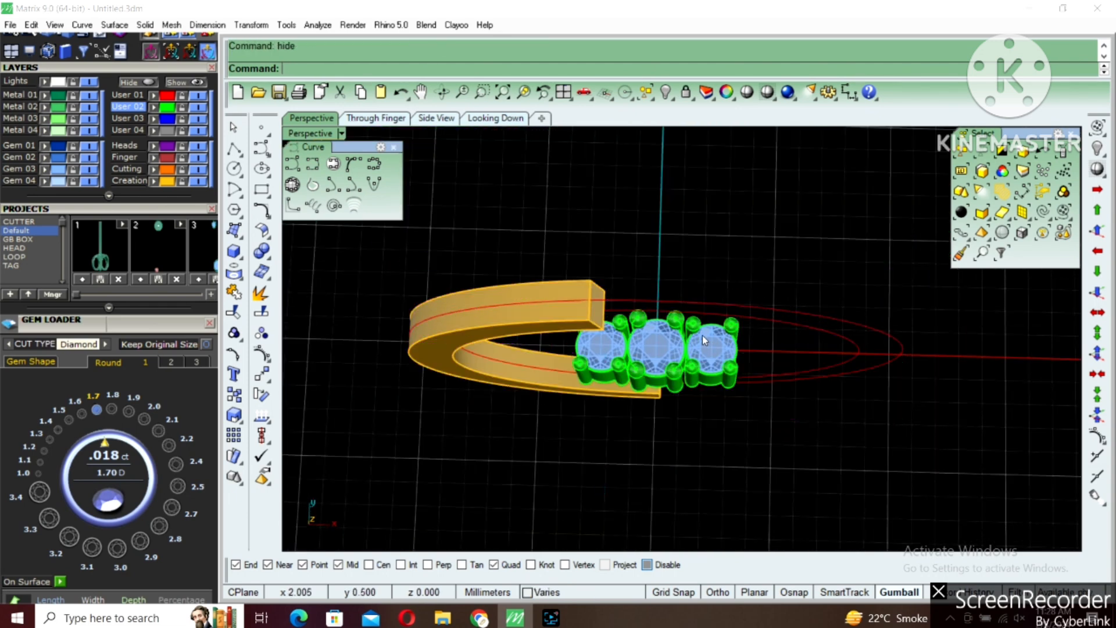
Copy the three stone heads about 11 mm straight up to the top of the ring in the Through Finger view.
key(ctrl+a)
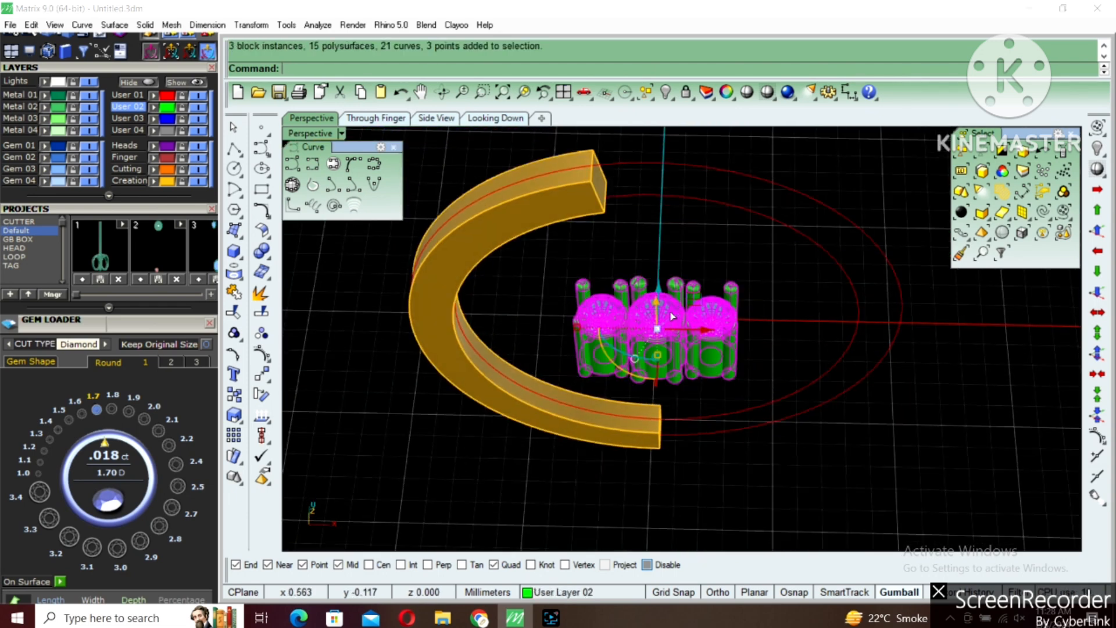
double_click(303, 134)
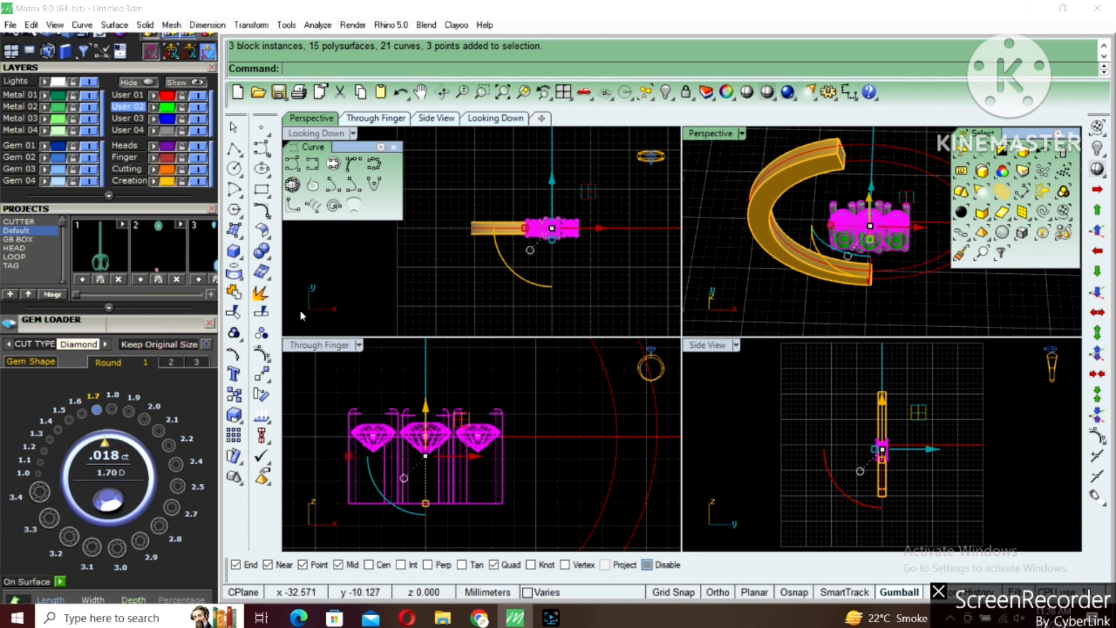
double_click(313, 348)
click(654, 346)
scroll(654, 344, down, 2)
right_drag(654, 327, 602, 379)
right_click(601, 417)
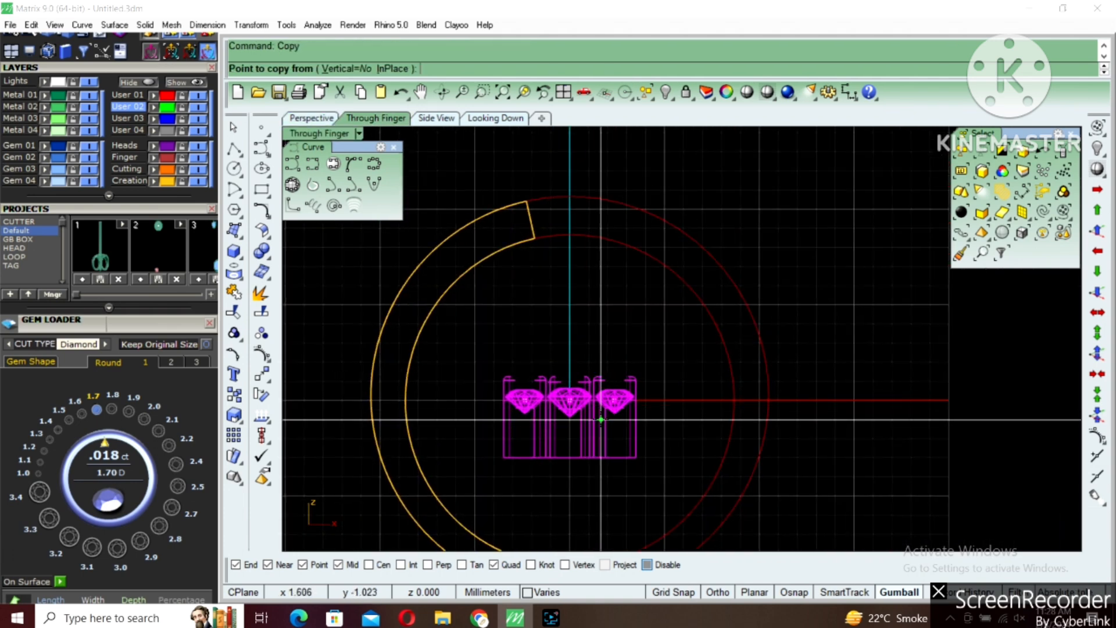
click(601, 419)
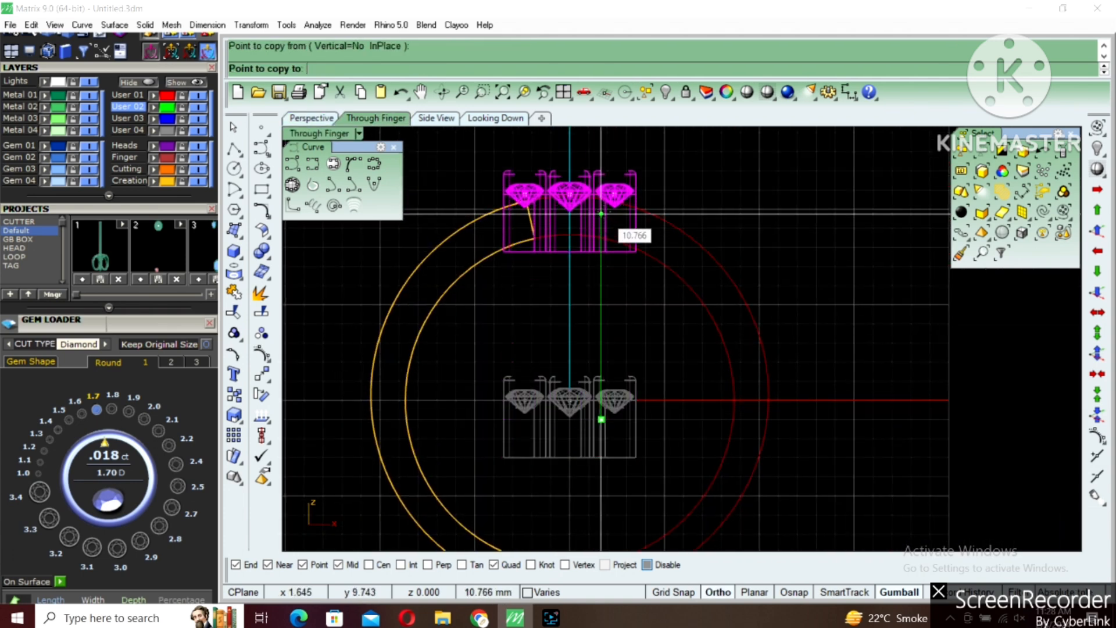
click(601, 208)
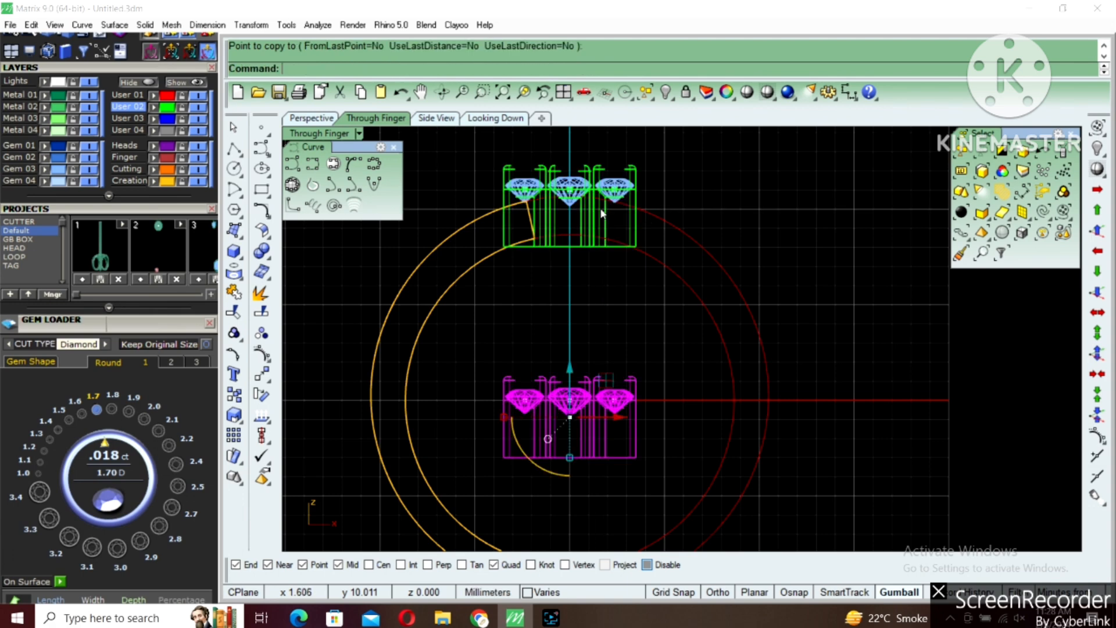
key(Return)
Stretch the lower part of the copied stone heads downward so it extends further past the inner finger circle.
scroll(600, 208, up, 2)
click(590, 189)
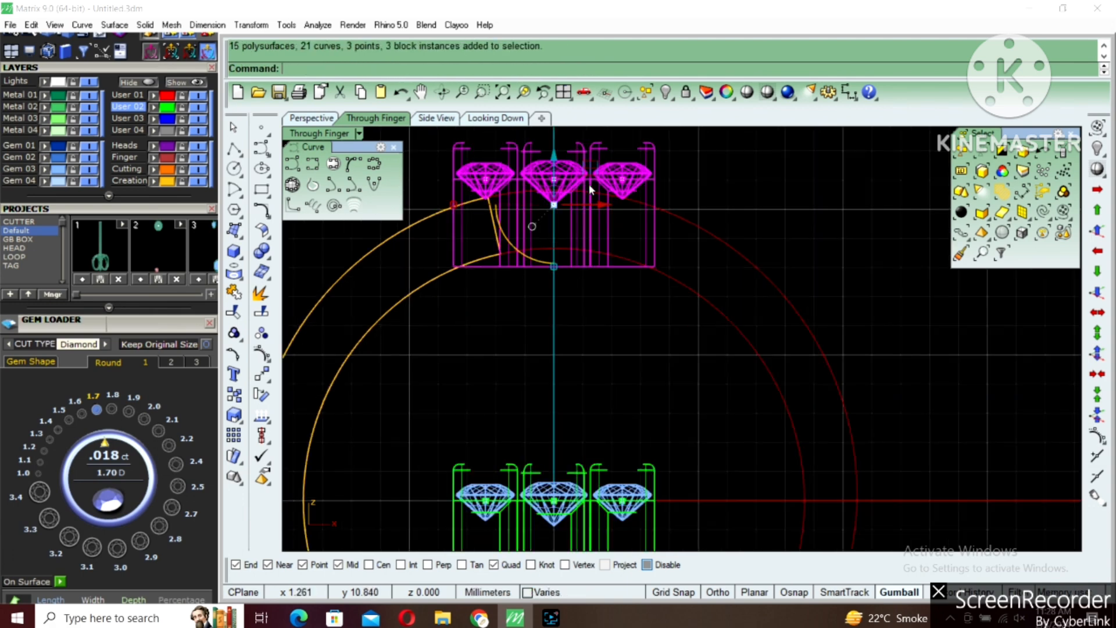
text(stretch)
key(Return)
click(554, 265)
click(553, 205)
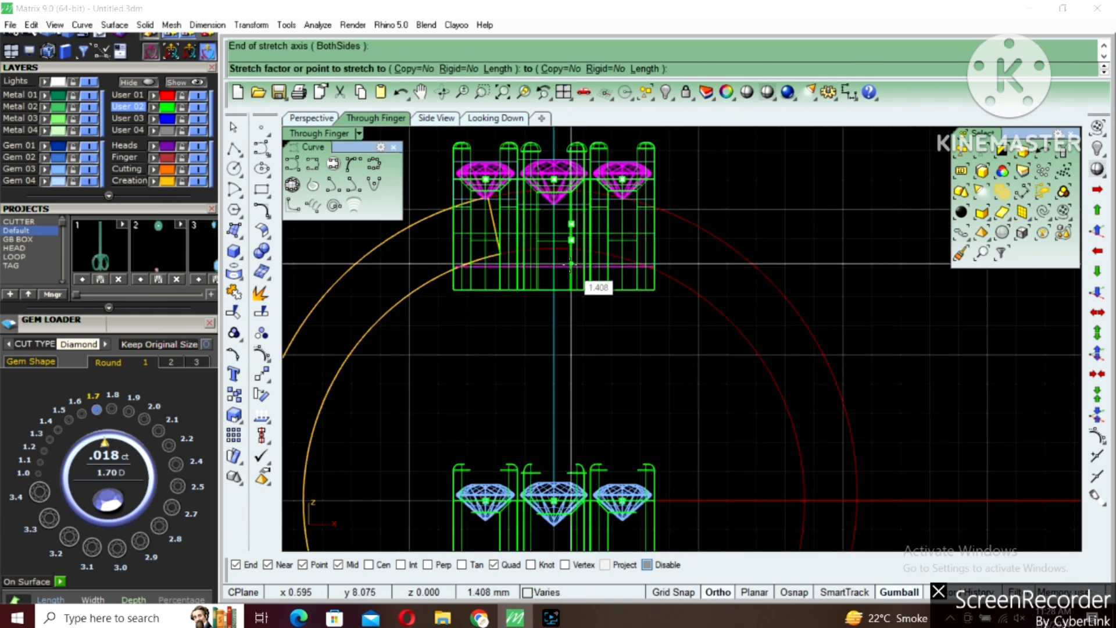
click(580, 265)
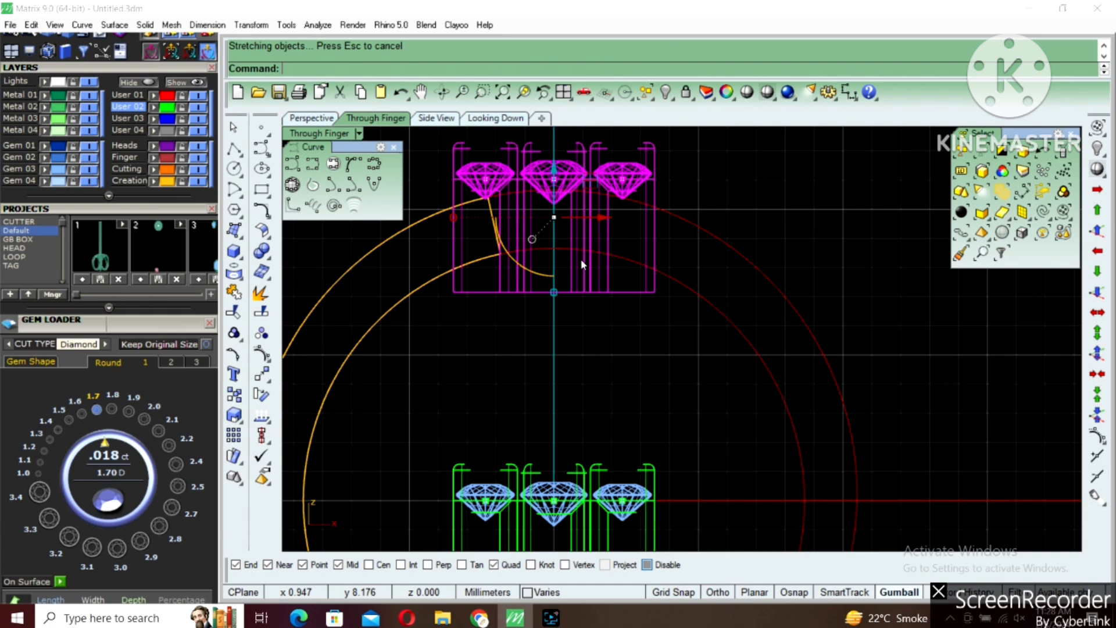
Delete the copied side stone head on the side of the ring without the middle band.
click(618, 197)
click(625, 198)
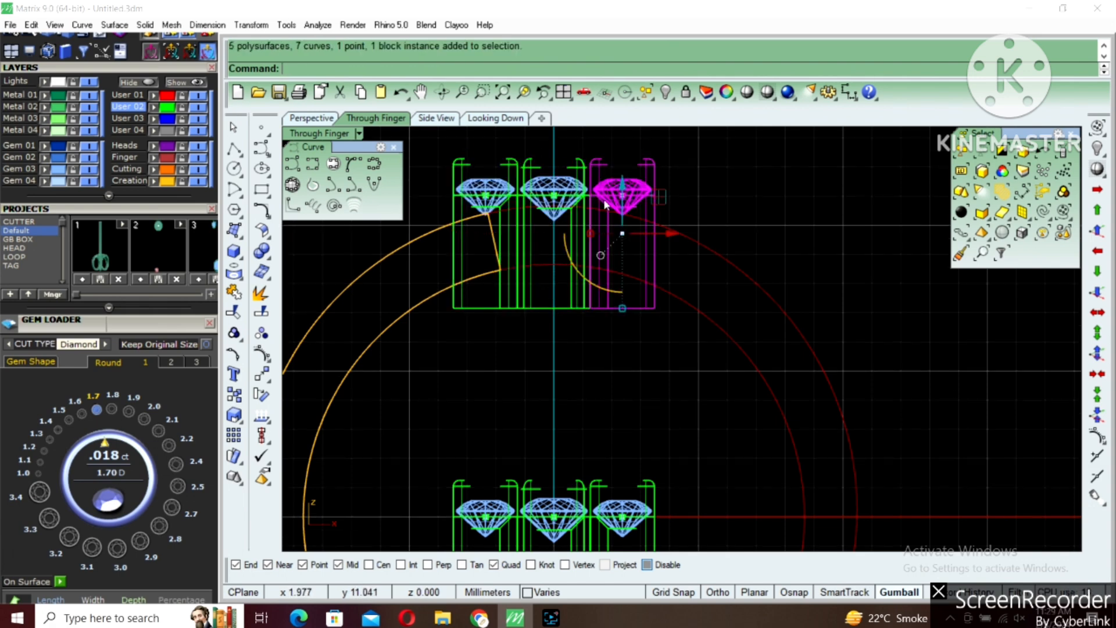
key(Delete)
Move the two remaining copied stone heads slightly upward on the ring.
scroll(582, 235, down, 3)
drag(615, 307, 616, 308)
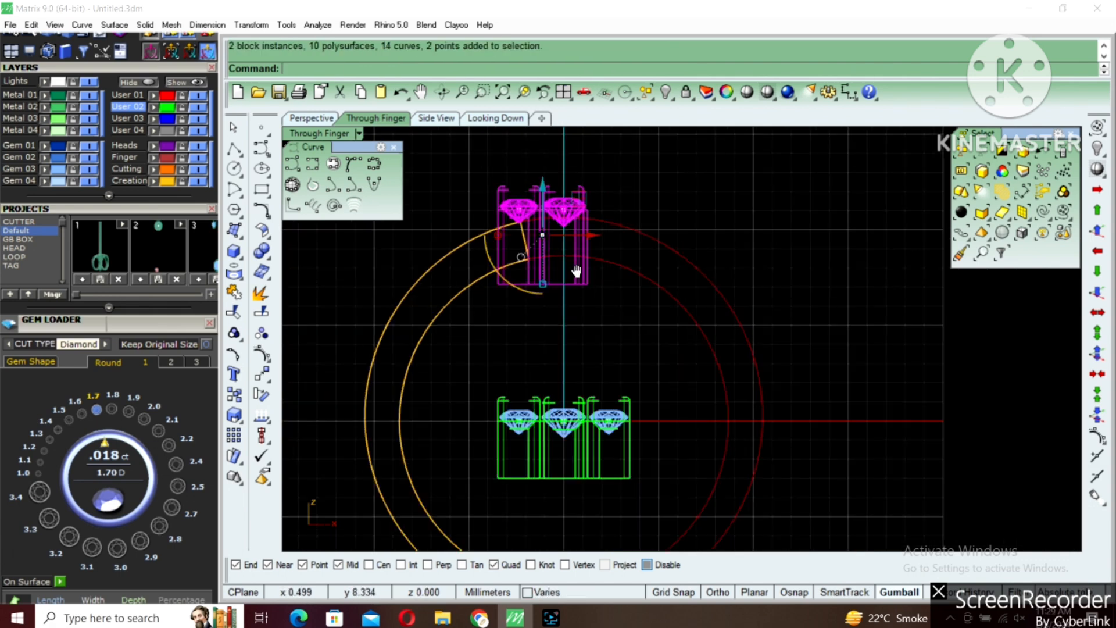
scroll(570, 201, up, 4)
text(m)
key(Return)
click(661, 254)
key(Escape)
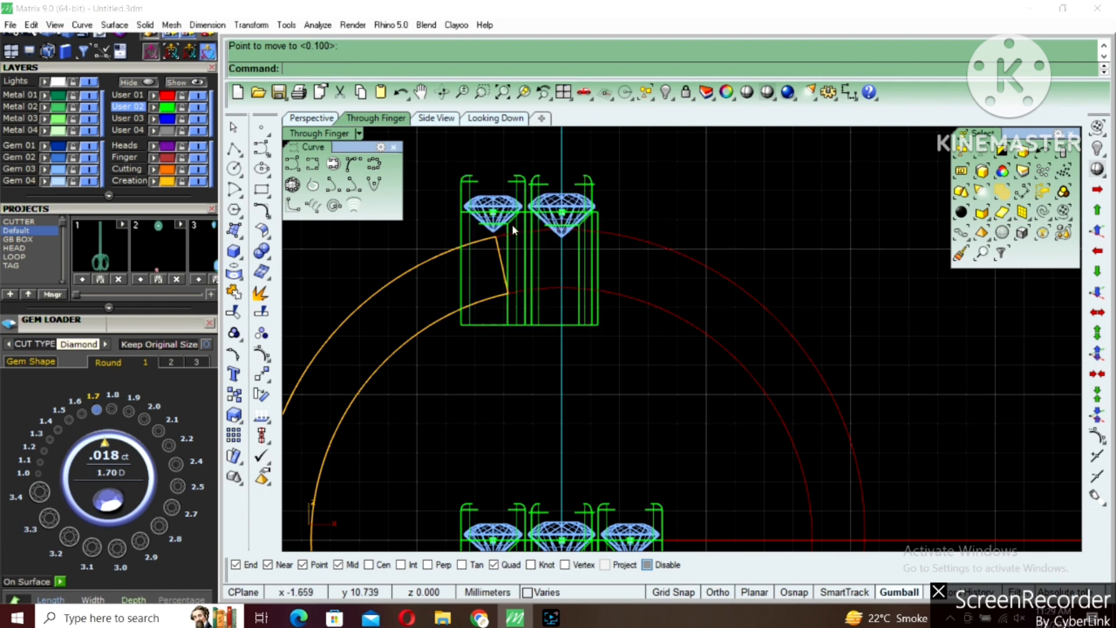
Rotate the copied side stone head about 10 degrees around its corner beside the center head, following the ring's curvature.
click(513, 220)
text(ro)
key(Return)
scroll(520, 211, up, 3)
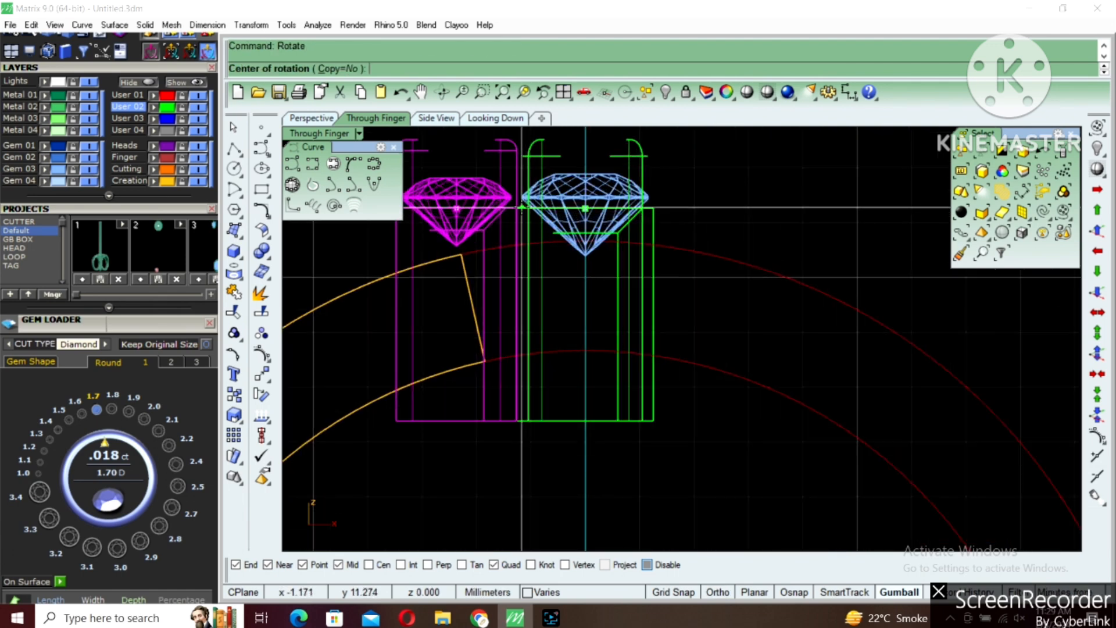
click(517, 207)
scroll(517, 207, down, 2)
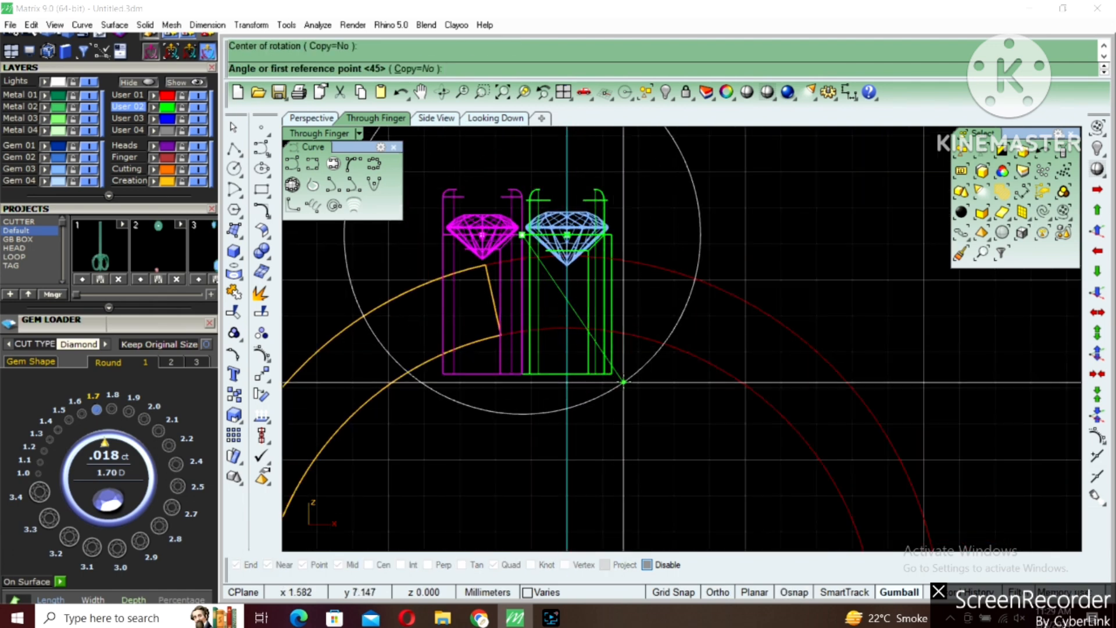
click(625, 382)
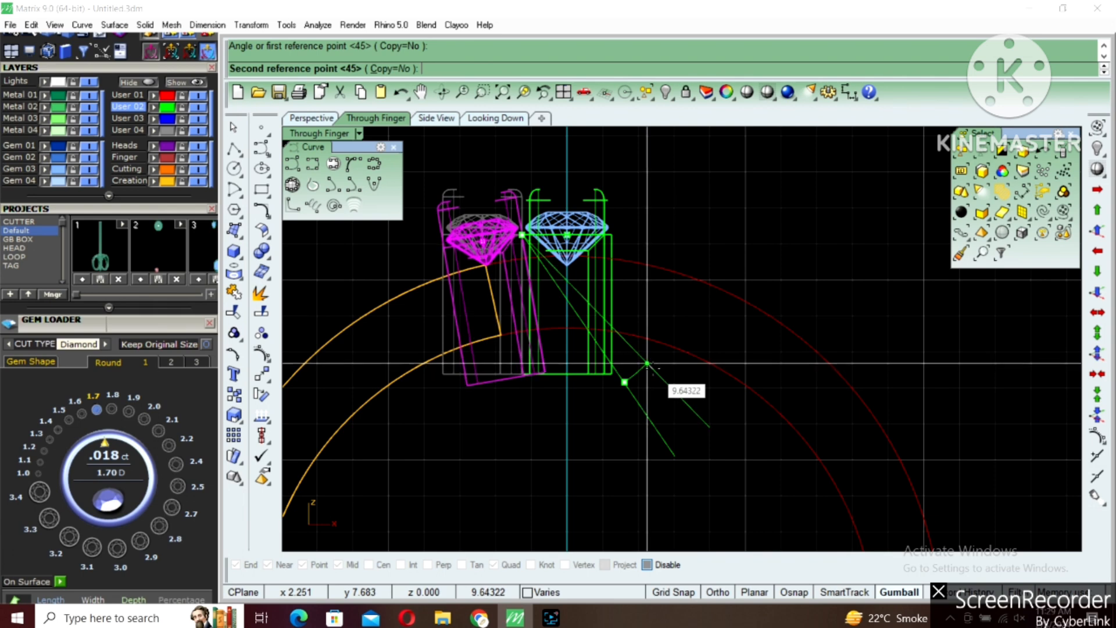
click(656, 371)
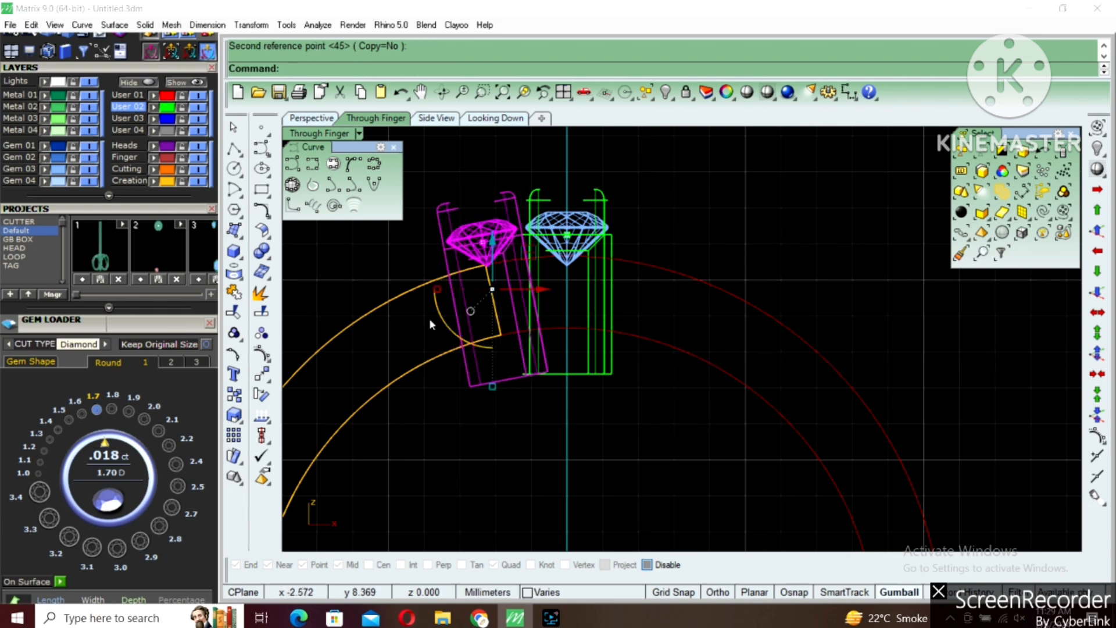
Extrude the inner finger-size circle into a solid cylinder passing beneath the copied stone heads in the Perspective view.
click(312, 118)
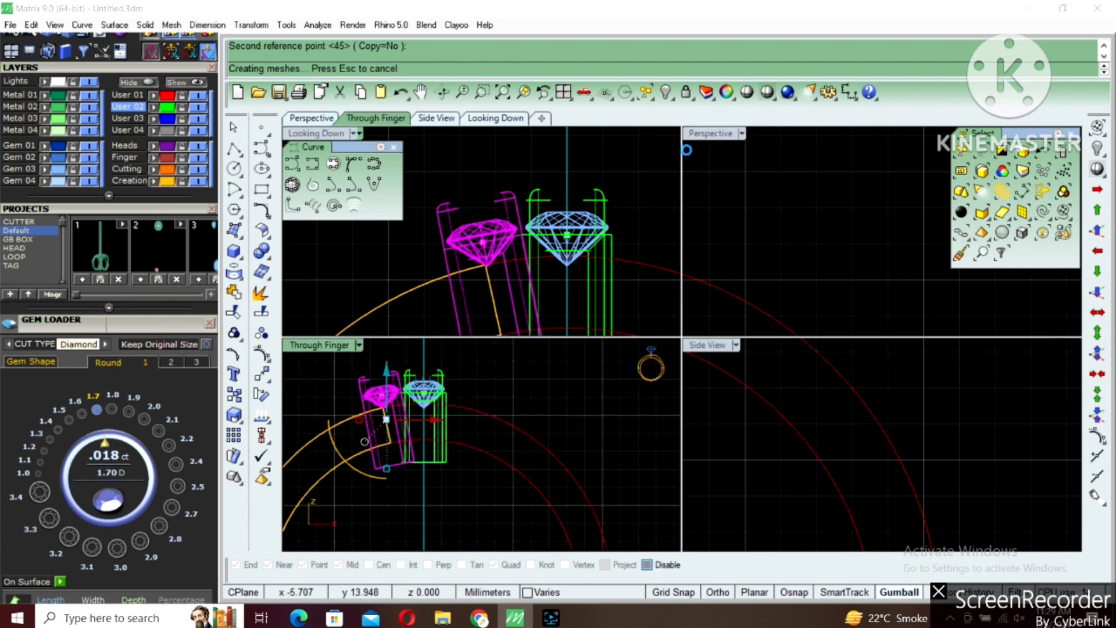
right_drag(735, 264, 796, 313)
key(e)
click(860, 372)
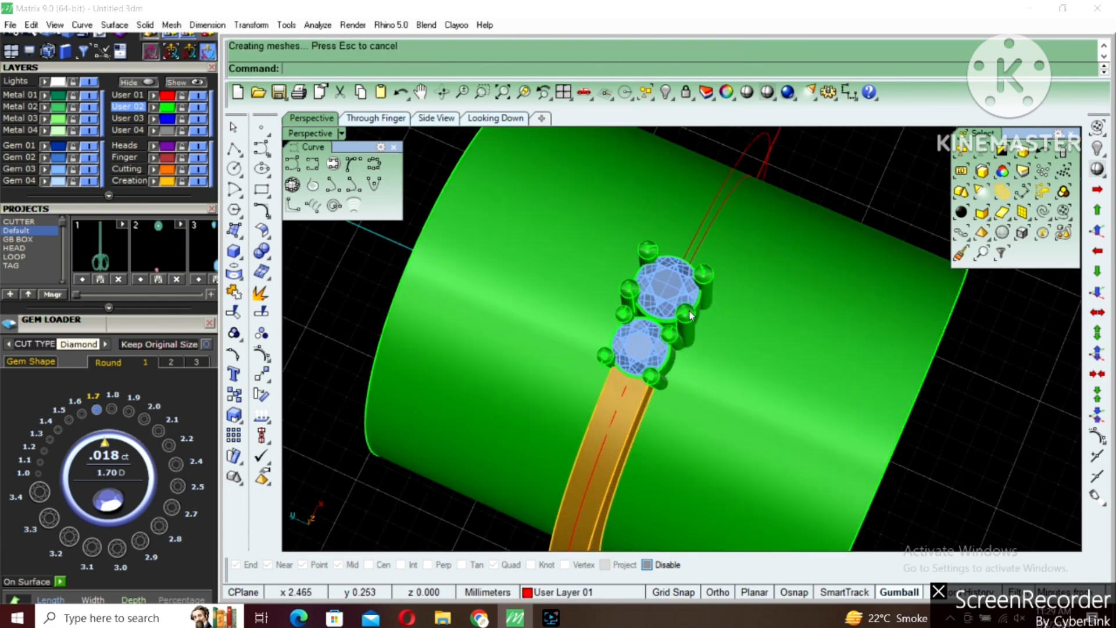
Subtract the finger-size cylinder from the copied center and side stone heads with a Boolean difference.
click(665, 347)
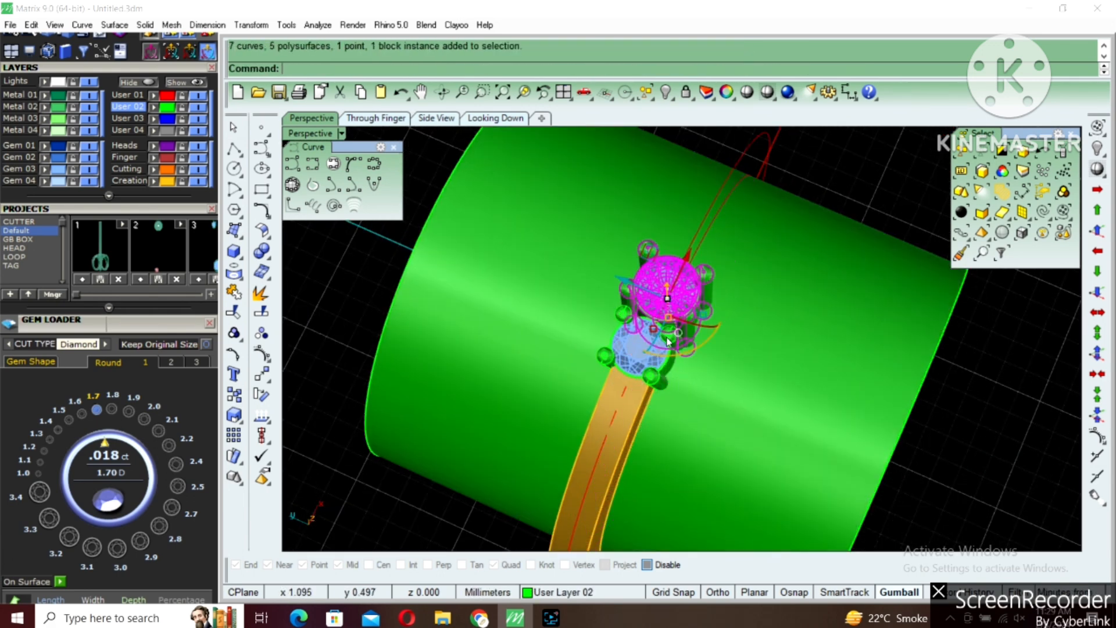
key(Return)
click(760, 344)
key(Return)
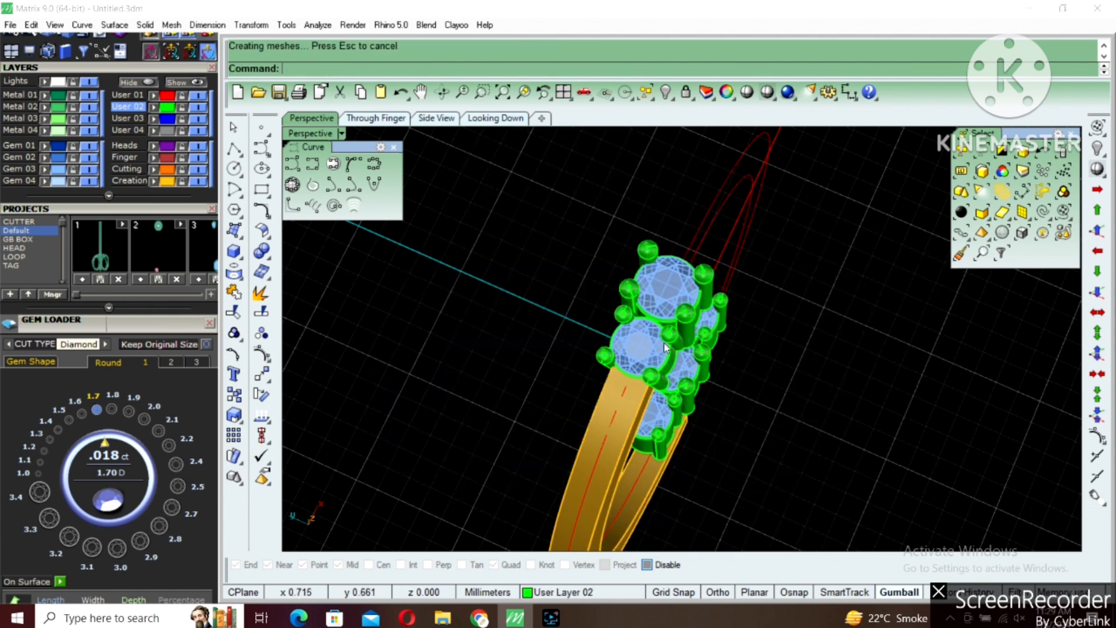
Mirror the trimmed side stone head through the origin (0) to the opposite side of the center head.
click(663, 345)
right_drag(730, 351, 633, 350)
text(mi)
key(Return)
text(0)
key(Return)
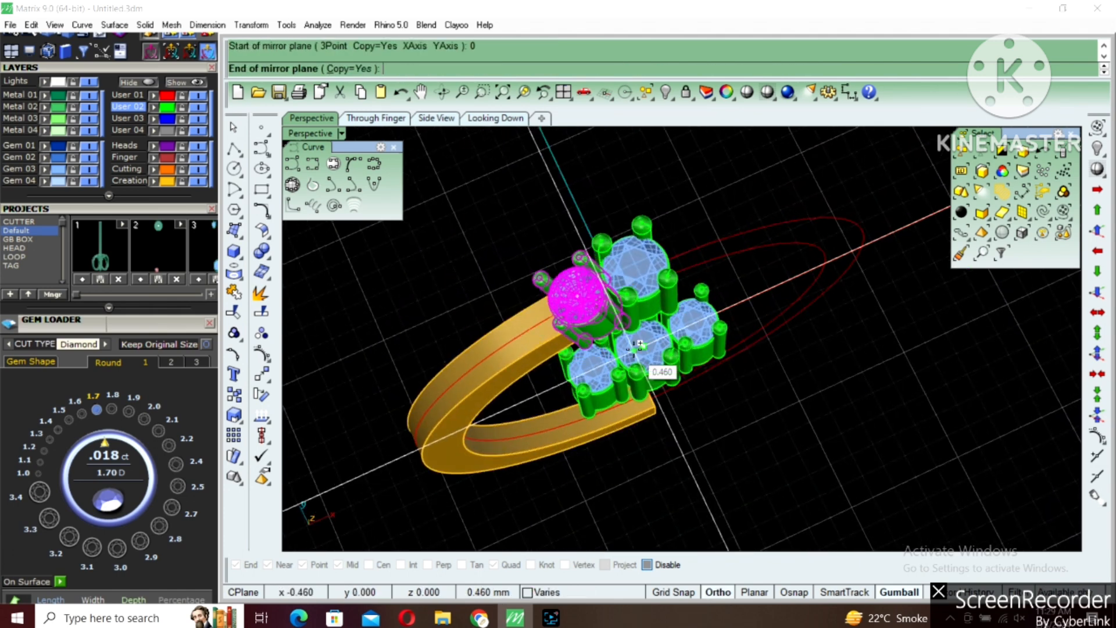
shift+click(640, 259)
Select the center head and both side heads on top of the band and group them.
scroll(670, 251, up, 2)
shift+click(654, 233)
shift+click(606, 250)
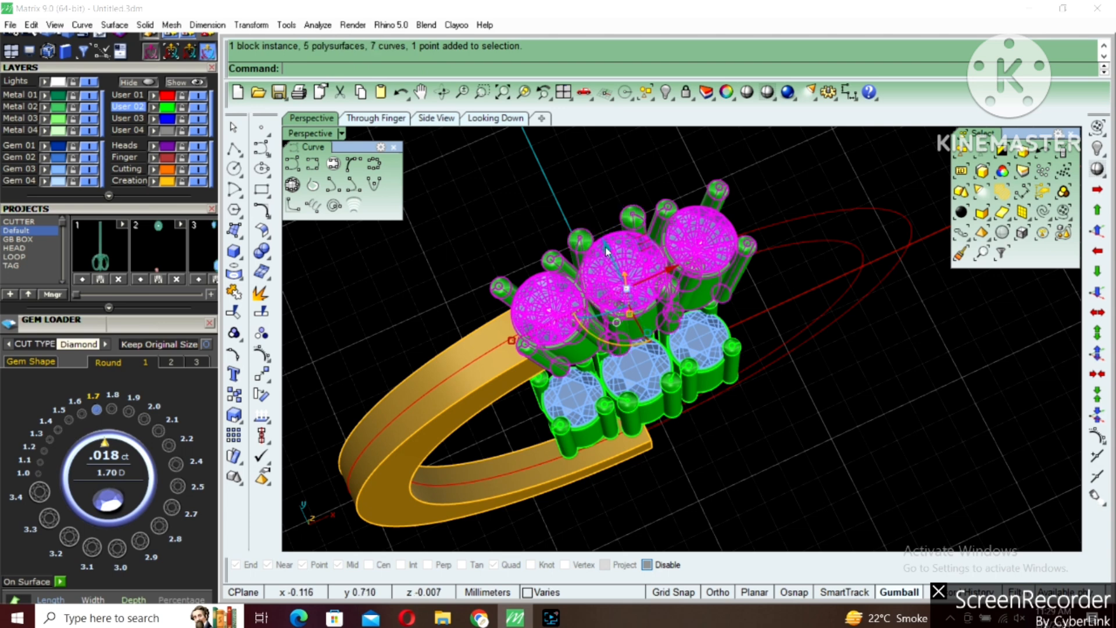
key(ctrl+g)
Hide the original flat row of three stone heads in the middle of the ring.
scroll(606, 250, down, 3)
right_drag(617, 329, 606, 294)
click(616, 320)
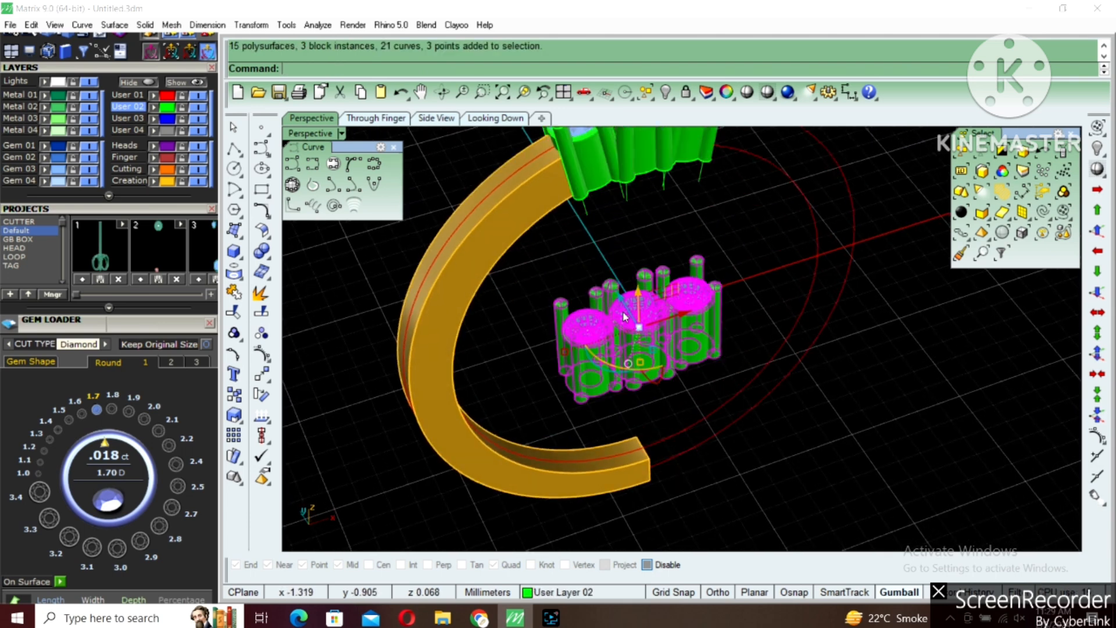
scroll(612, 333, down, 4)
key(ctrl+h)
scroll(567, 364, up, 1)
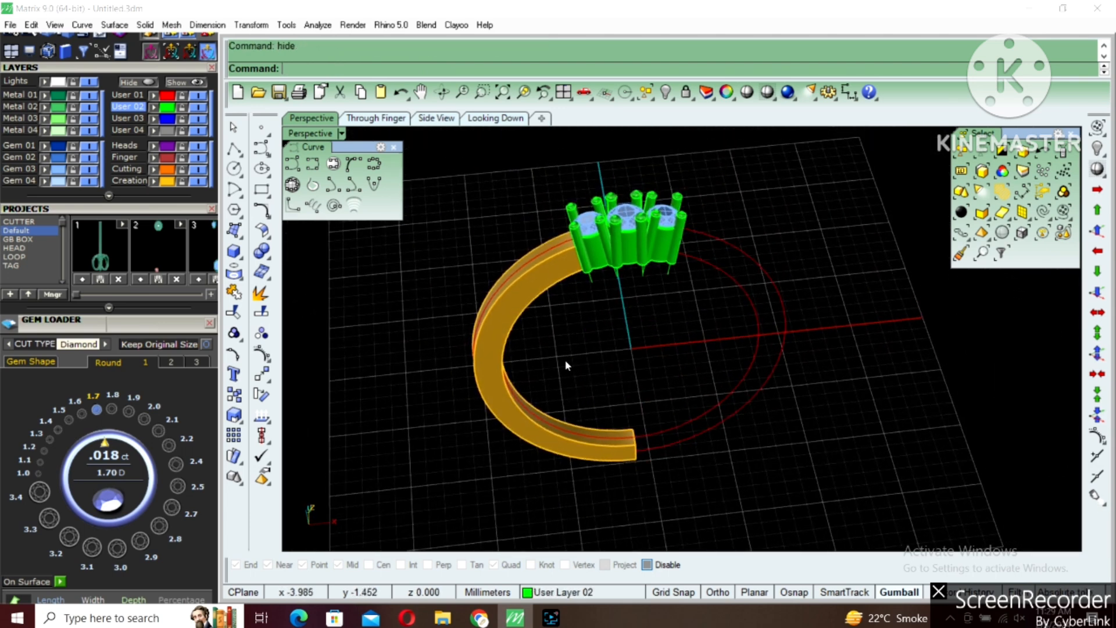
Fillet the two outer edges of the half middle band with a 0.4 radius.
click(269, 258)
click(362, 280)
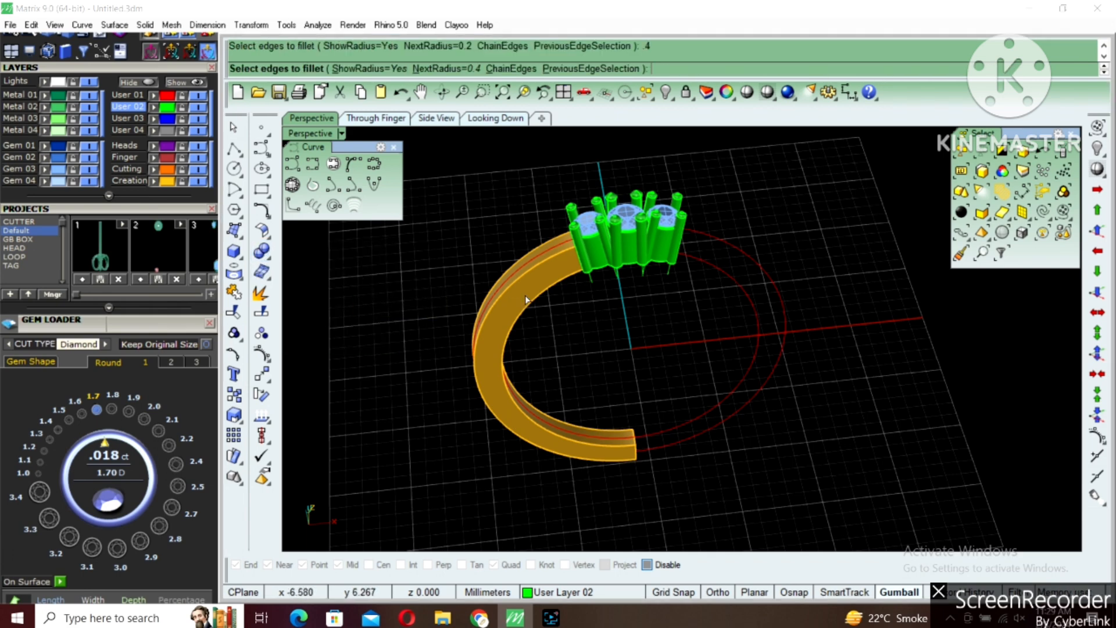
click(546, 259)
click(549, 247)
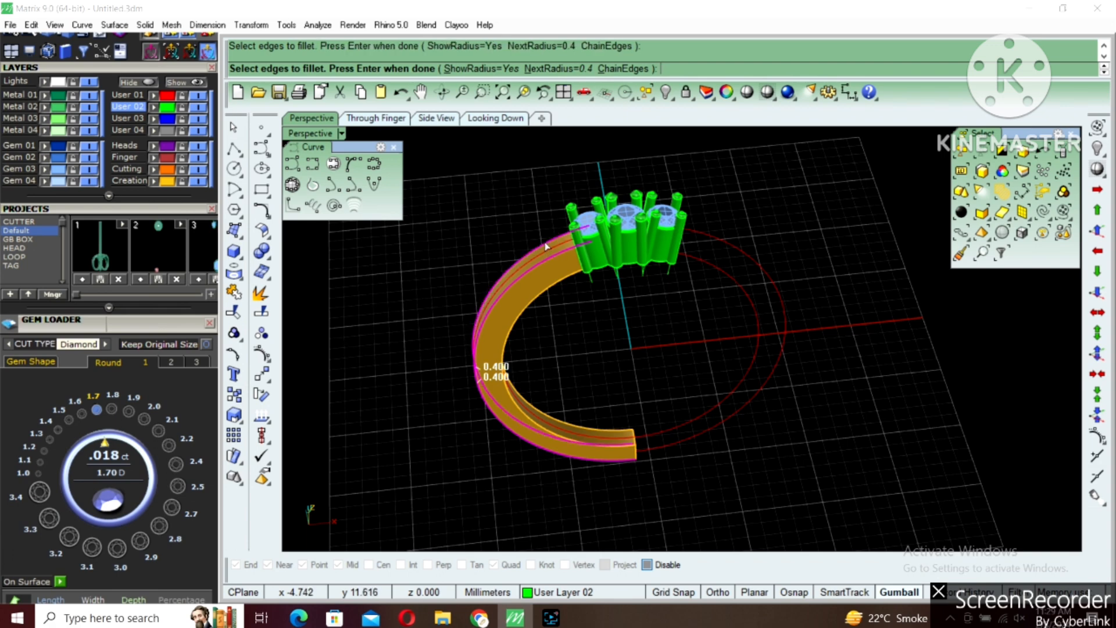
key(Return)
key(Return)
Create a cut plane through the half middle band in the Through Finger view, angled along the side stone head.
scroll(581, 281, up, 2)
click(582, 281)
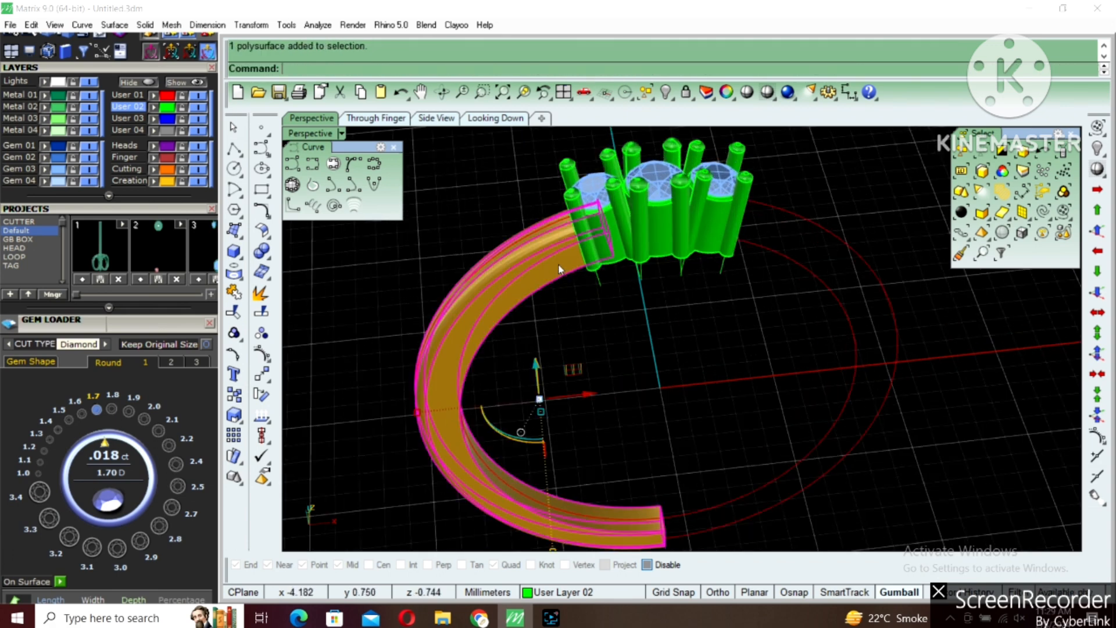
key(ctrl+a)
key(Escape)
click(563, 262)
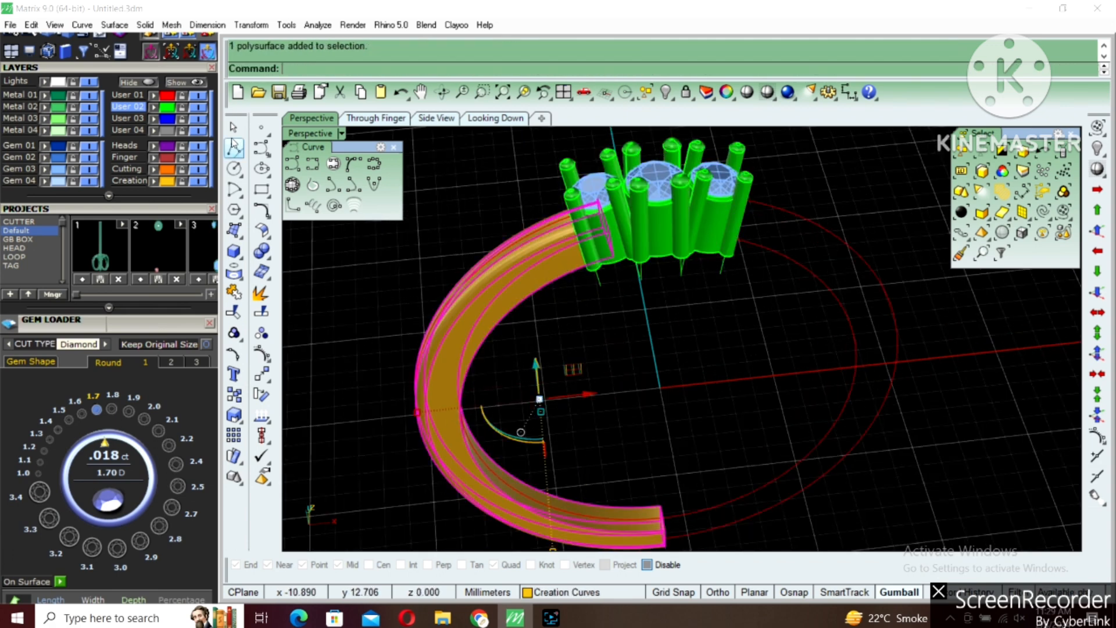
double_click(288, 133)
text(utplane)
key(Return)
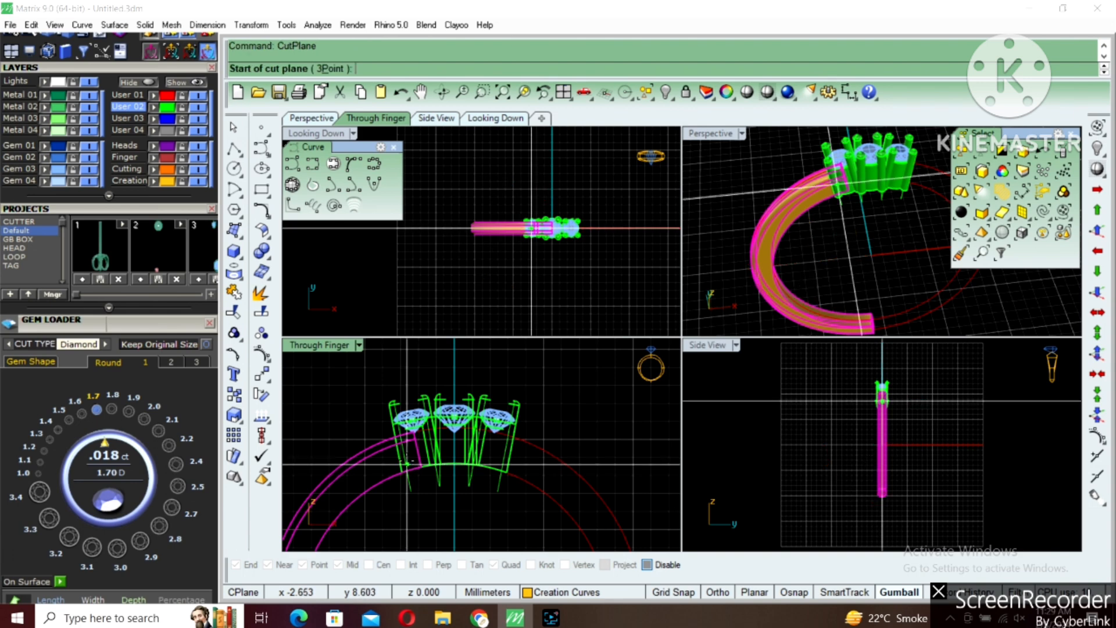
scroll(407, 465, up, 2)
click(413, 484)
click(417, 484)
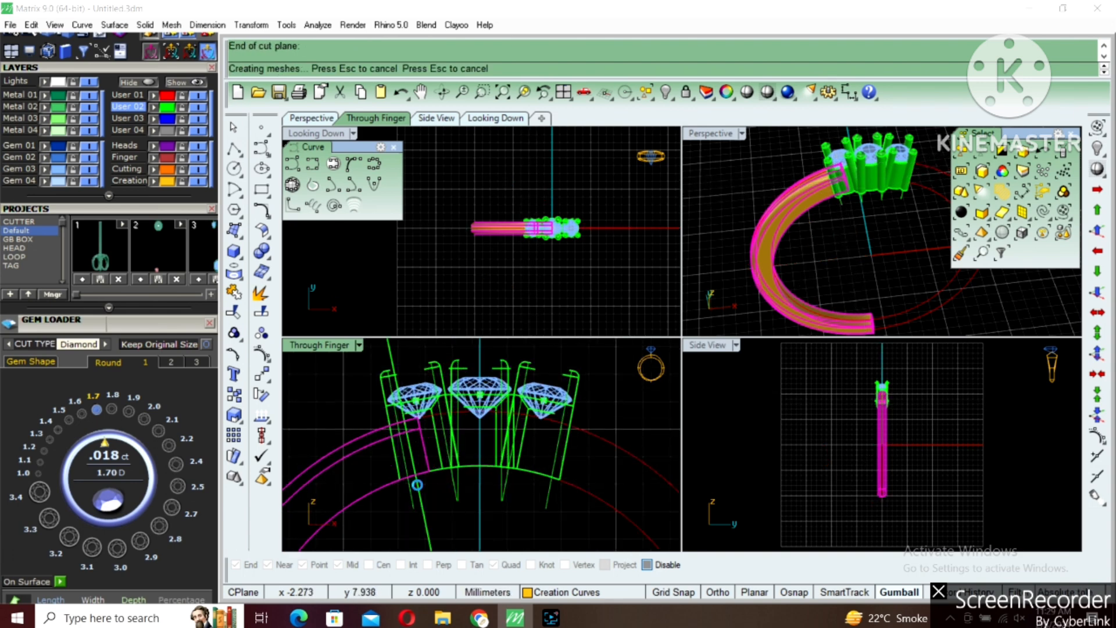
Boolean split the half middle band with the cut plane, and delete the band end under the heads and the plane.
double_click(710, 135)
right_drag(581, 244, 483, 262)
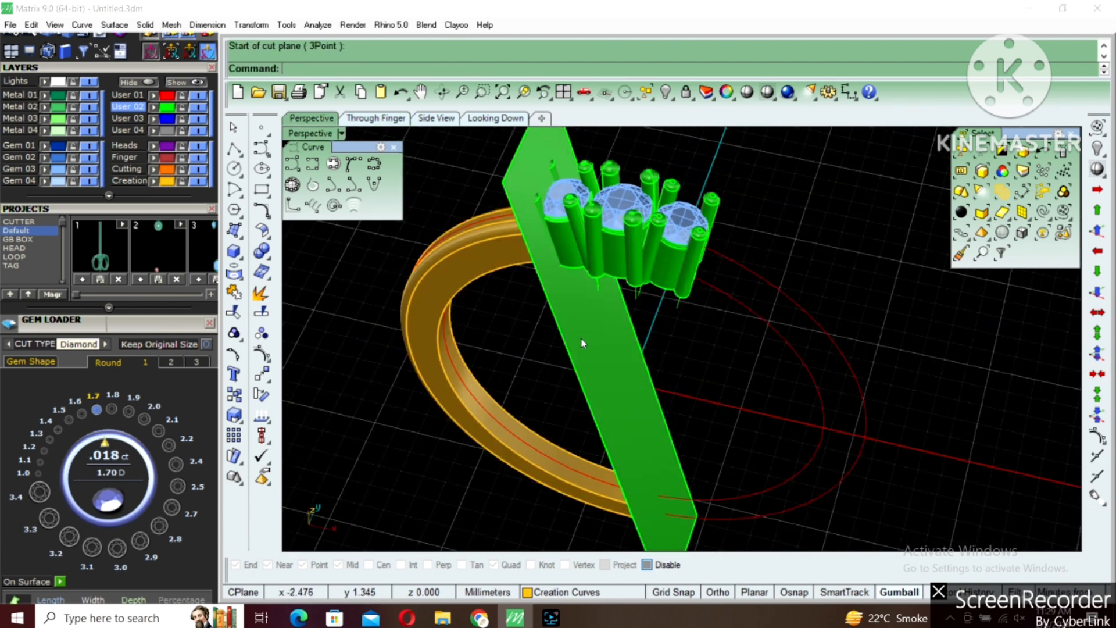
click(480, 262)
text(bs)
key(Return)
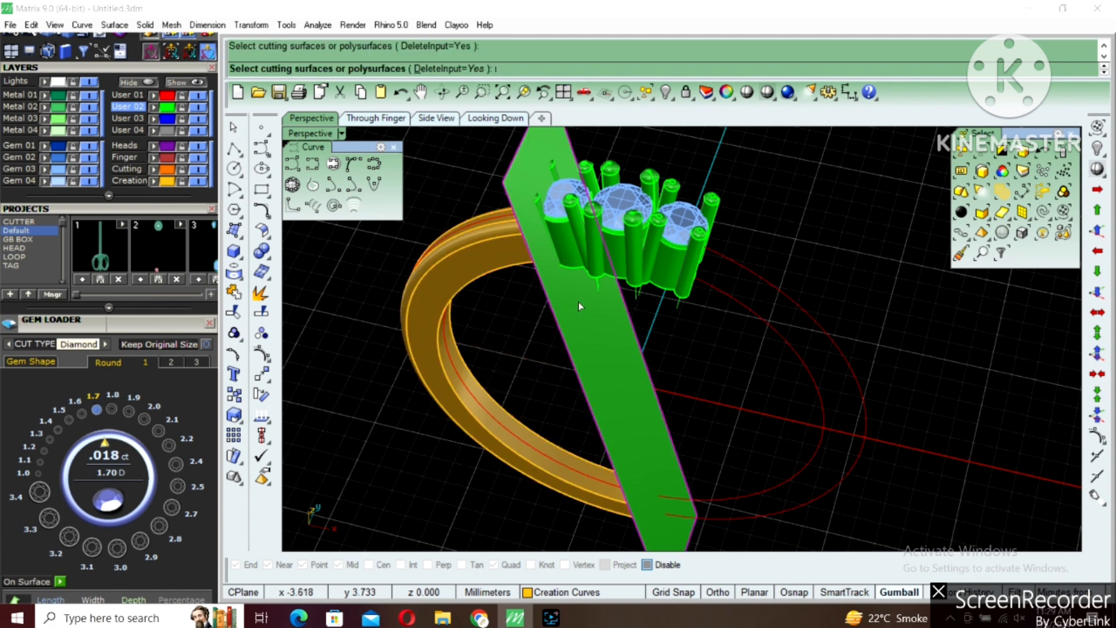
click(578, 302)
key(Return)
drag(518, 320, 636, 166)
key(Delete)
click(610, 318)
key(Delete)
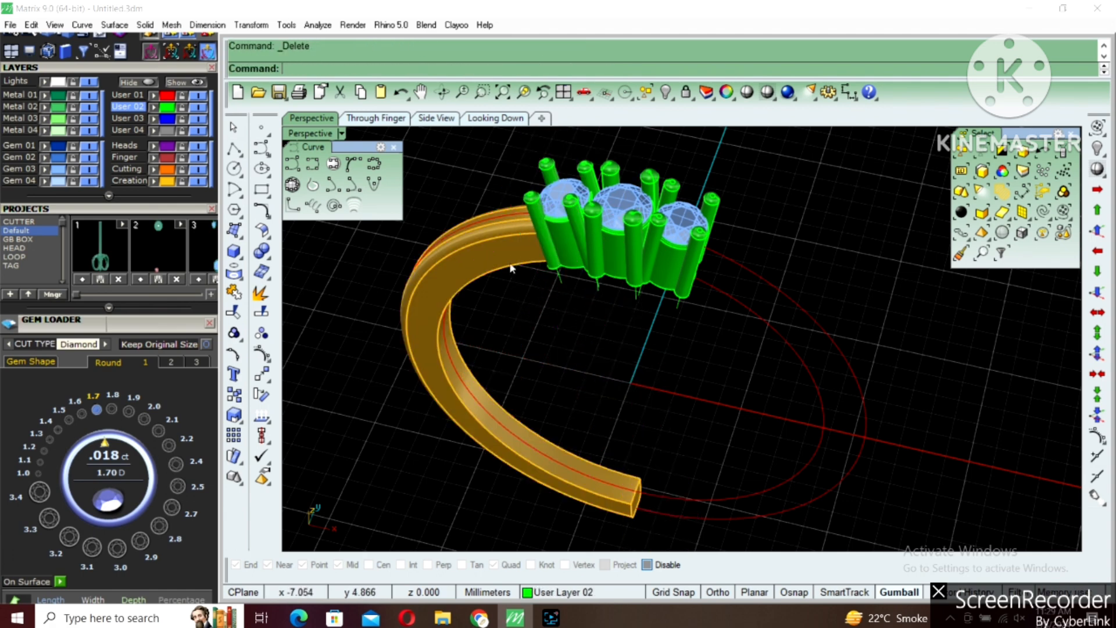
Mirror the trimmed half band through the origin (0) to complete the ring, and select both halves with the three stone heads.
click(511, 268)
right_drag(508, 290, 532, 330)
text(mi)
key(Return)
text(0)
key(Return)
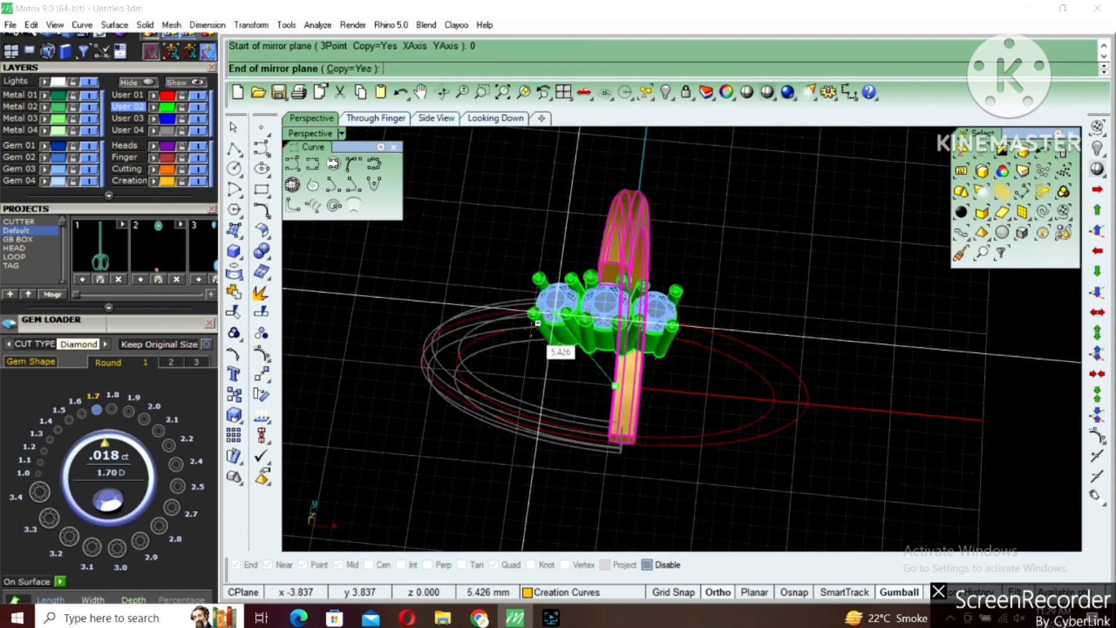
shift+click(602, 271)
scroll(659, 330, up, 2)
shift+click(666, 334)
shift+click(682, 341)
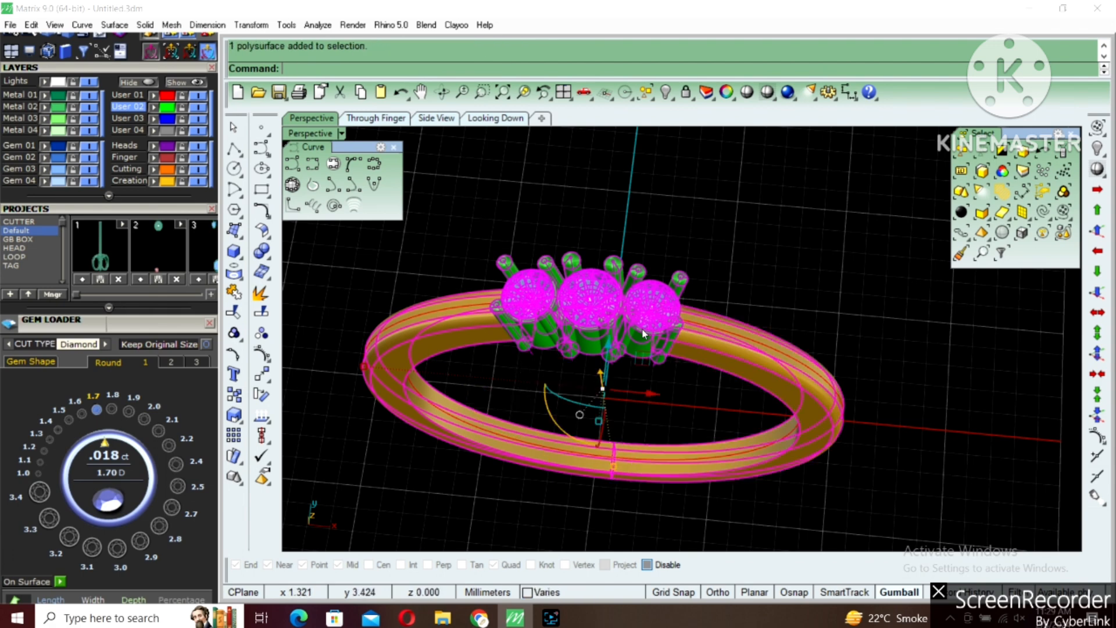
key(Return)
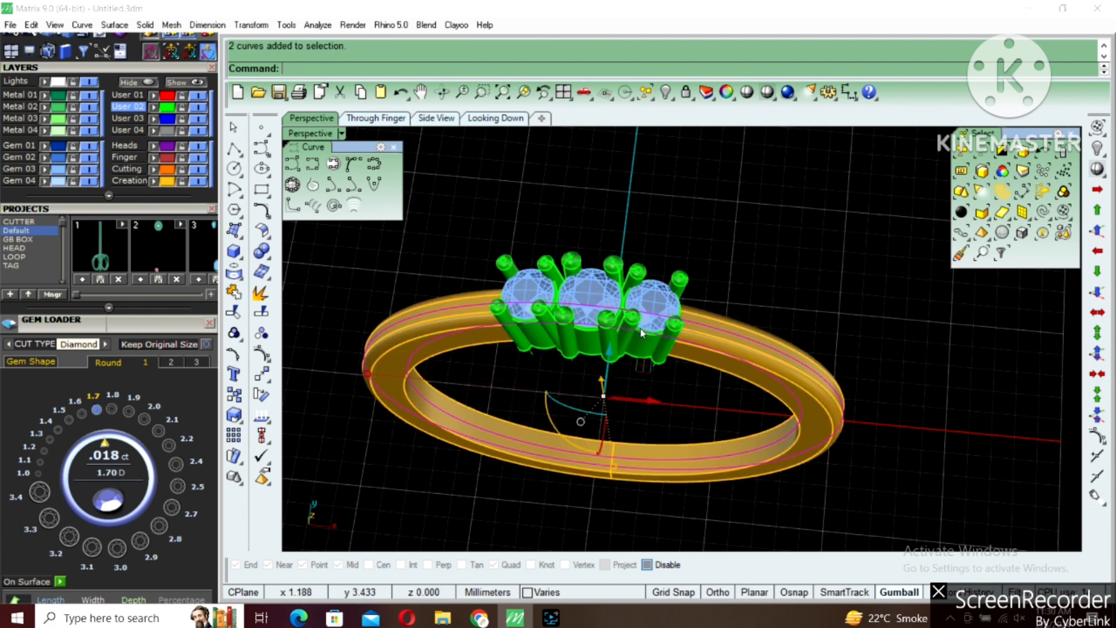
Hide the two circular guide curves and bring back the hidden V-shaped band.
text(h)
key(Return)
text(s)
right_drag(641, 329, 461, 486)
key(Return)
click(632, 342)
key(Return)
Extract the outer face between the two rims of the V-shaped band as a separate surface.
right_drag(647, 398, 805, 427)
right_drag(747, 395, 659, 356)
click(532, 440)
text(mm)
key(Return)
click(590, 398)
click(649, 350)
key(Return)
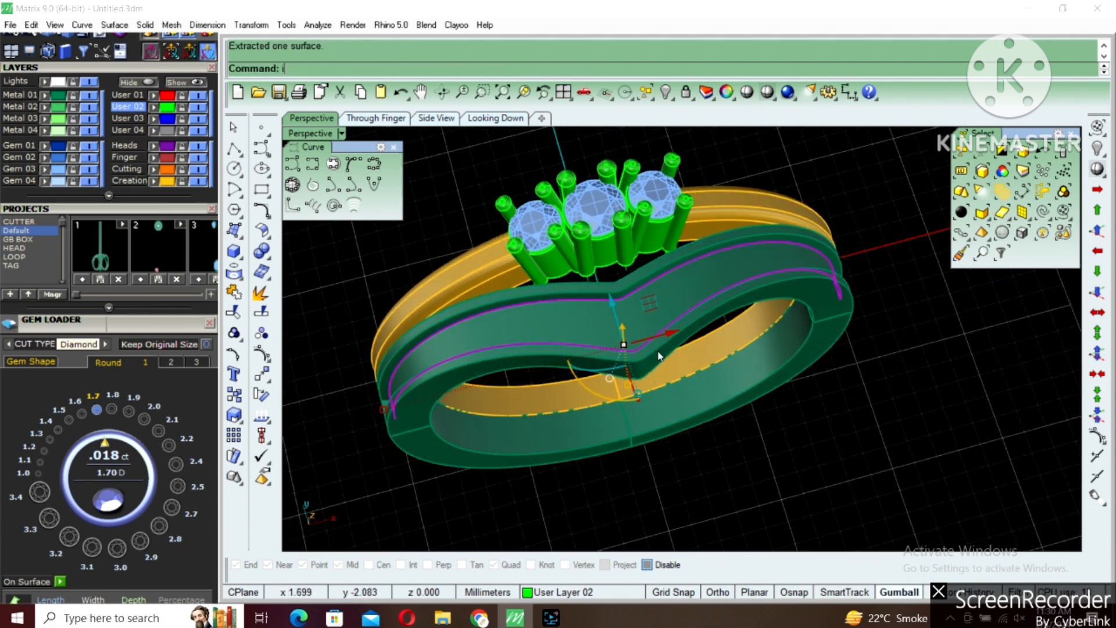
Lock everything except the extracted surface of the V-shaped band and select that surface.
text(i)
key(Return)
key(ctrl+l)
click(640, 337)
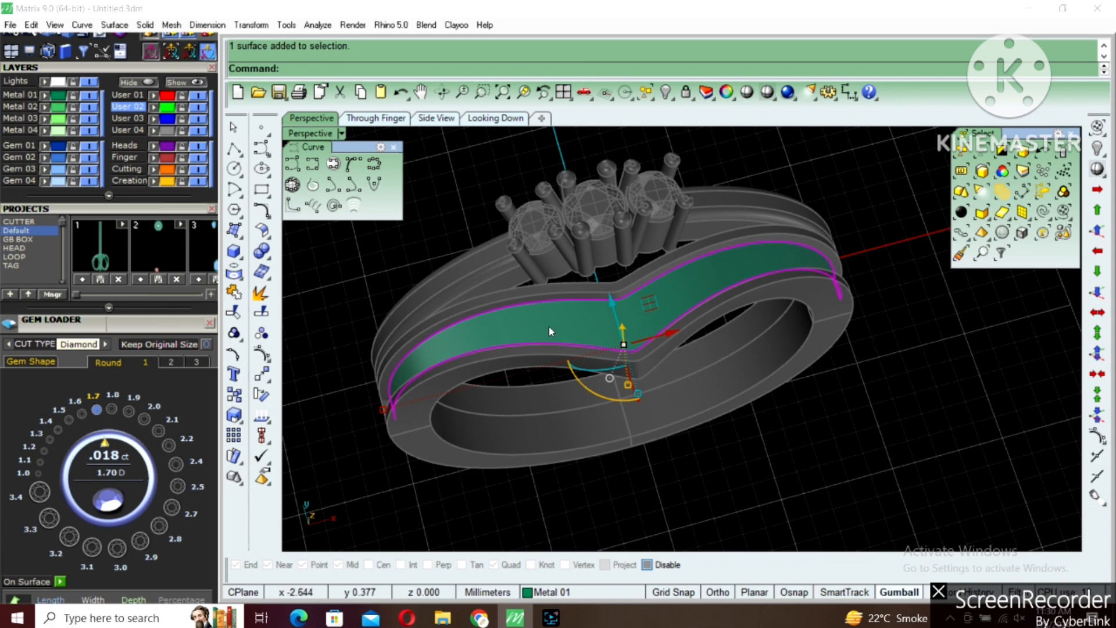
Split the extracted surface at the V's tip with a cut plane, and delete one half and the plane.
right_drag(617, 332, 612, 372)
text(cp)
key(Return)
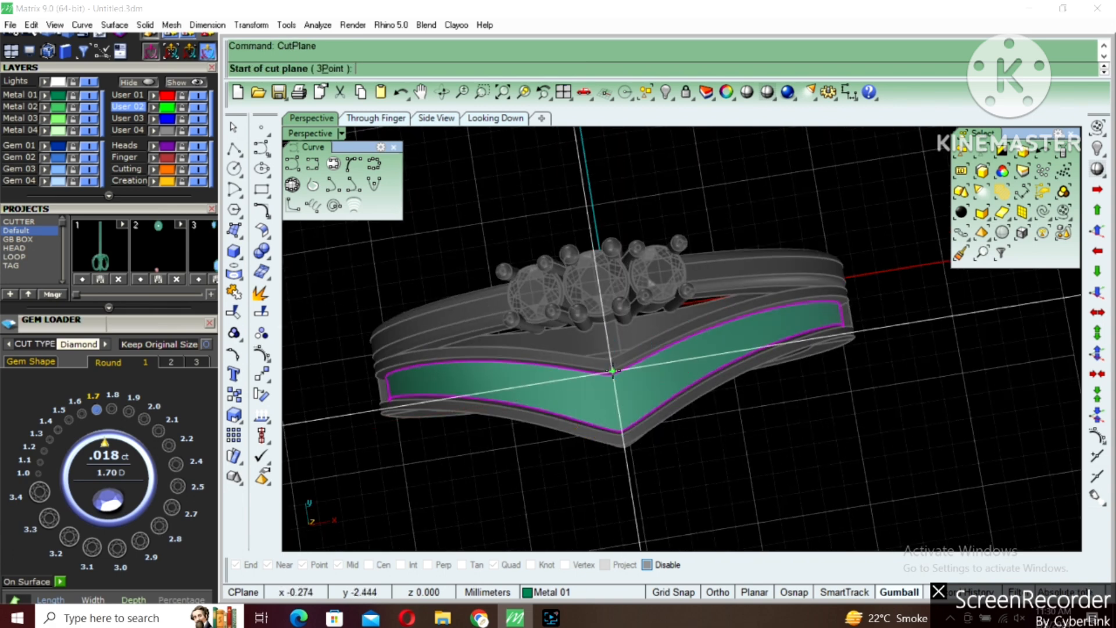
click(613, 370)
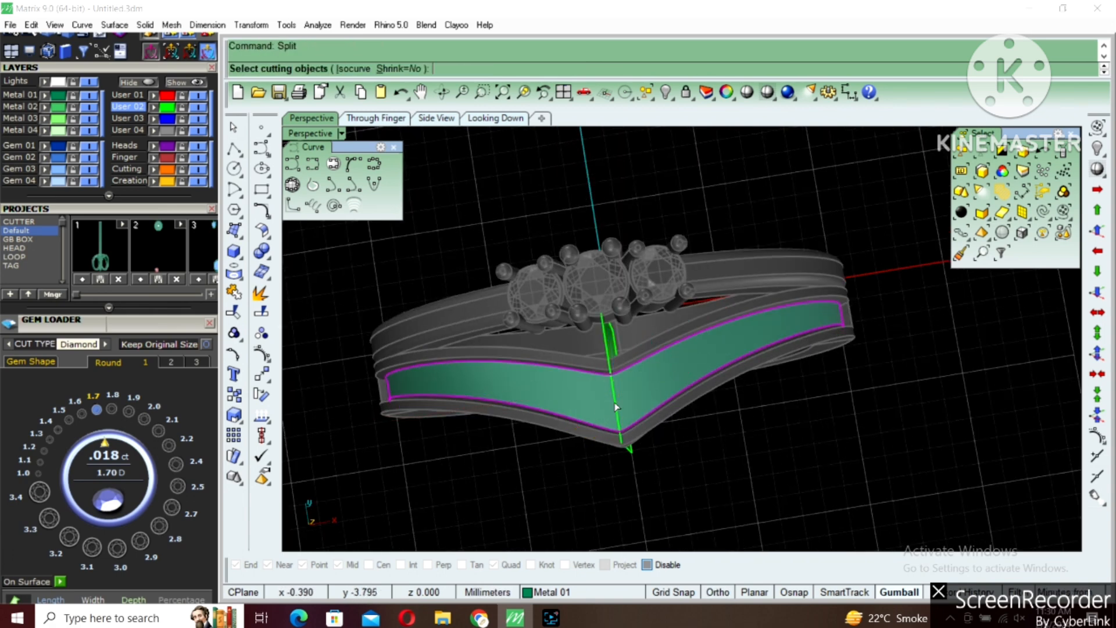
click(633, 377)
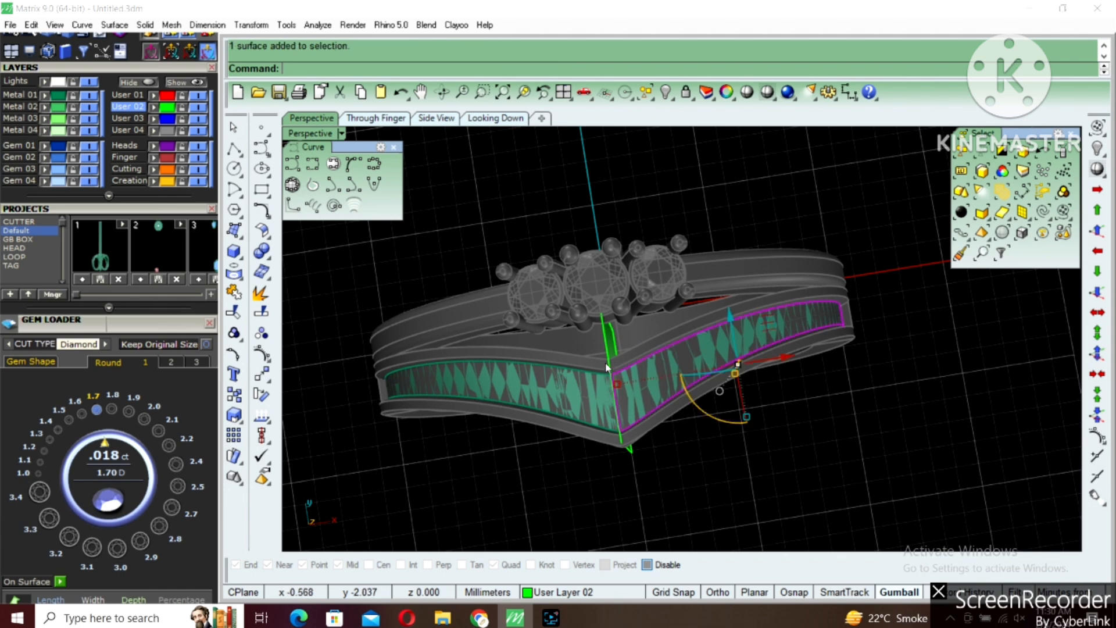
key(Delete)
Offset the remaining surface's long edge nearest the stone heads inward along the surface by 0.15.
right_drag(602, 353, 616, 343)
scroll(627, 333, up, 3)
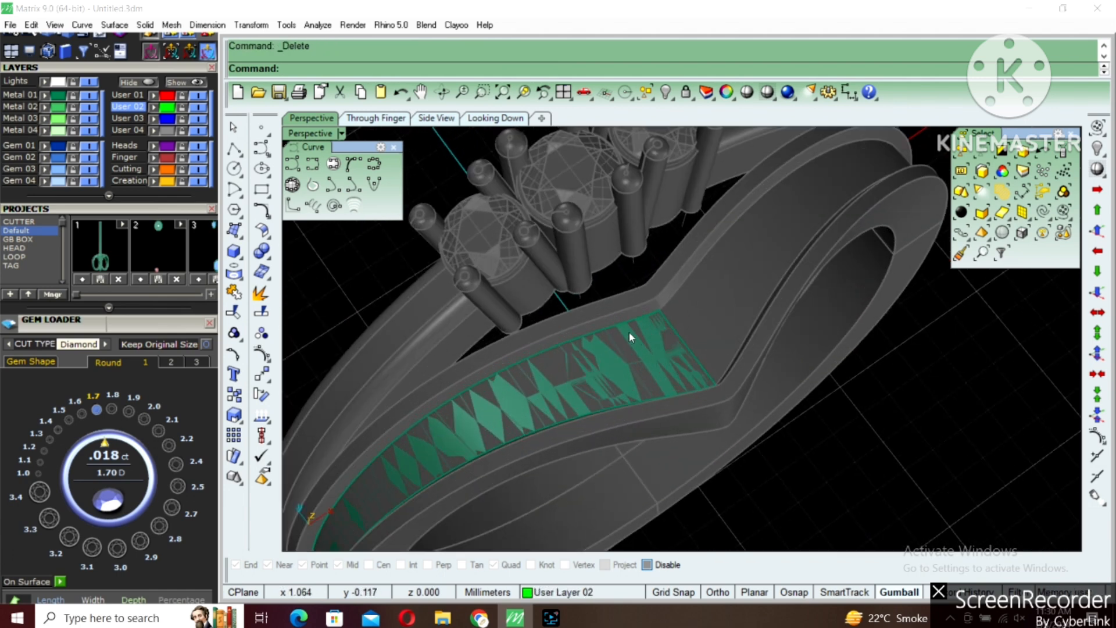
key(Return)
click(622, 326)
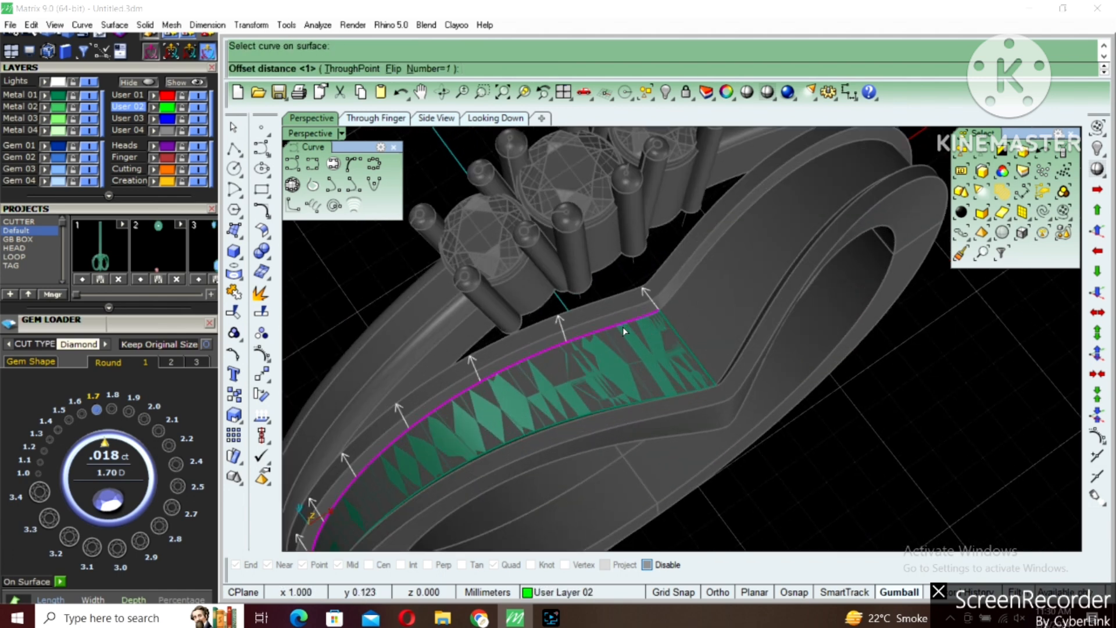
text(f)
key(Return)
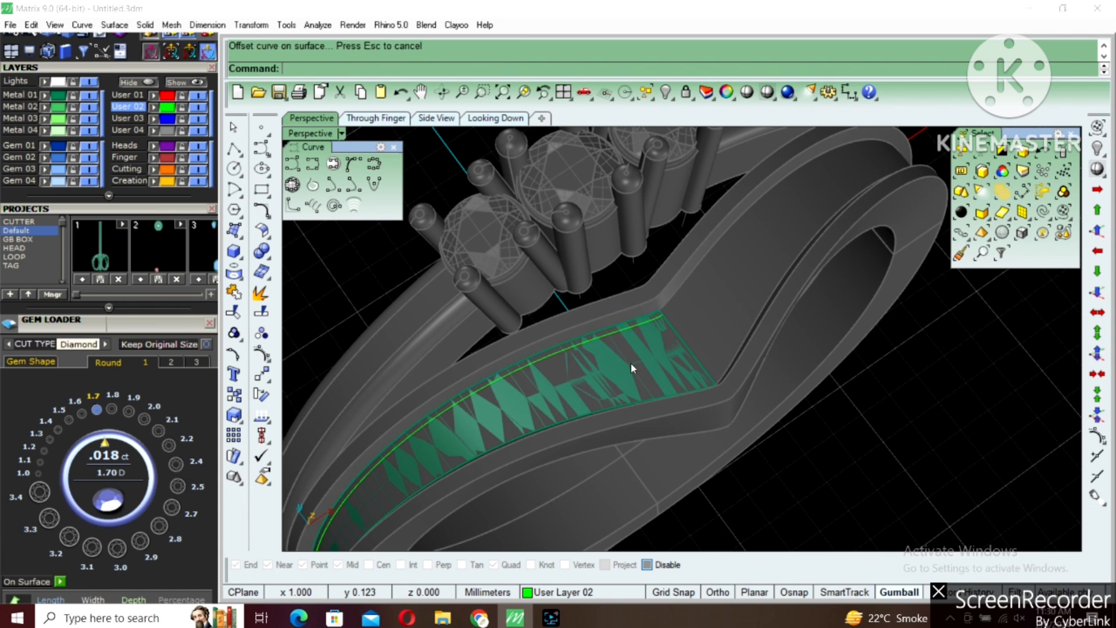
Offset the opposite long edge of the remaining surface inward by 0.15.
key(Return)
click(640, 402)
text(f)
key(Return)
key(Return)
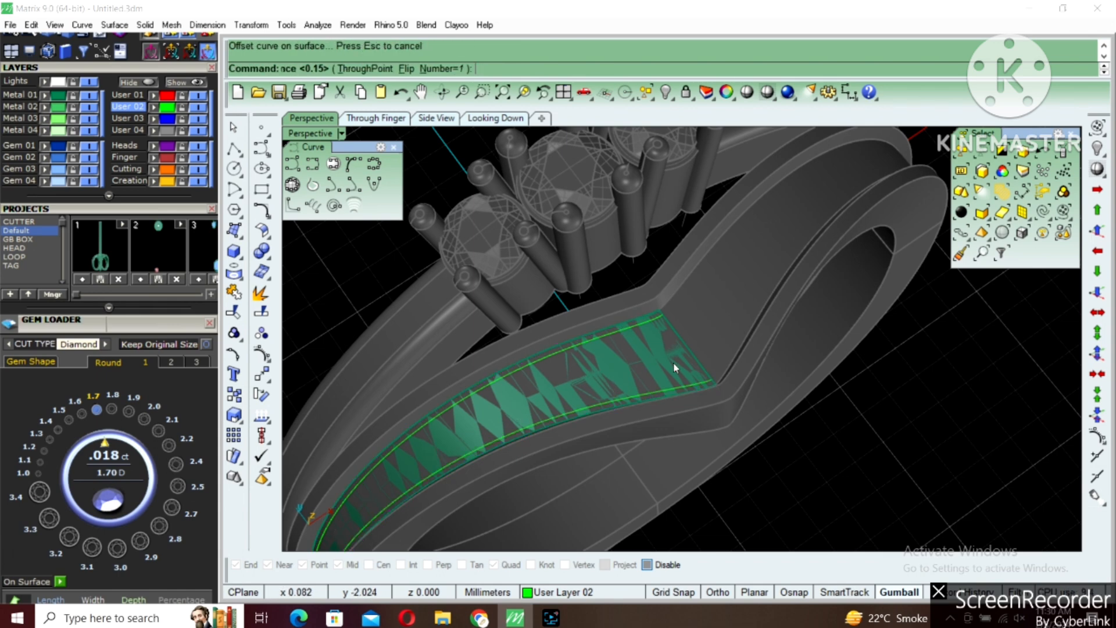
Start Gem on Surface on the remaining half surface of the V-shaped band with a VOffset of 0.1.
scroll(675, 368, down, 4)
right_drag(675, 369, 755, 363)
right_drag(663, 313, 681, 287)
scroll(703, 314, up, 3)
click(721, 299)
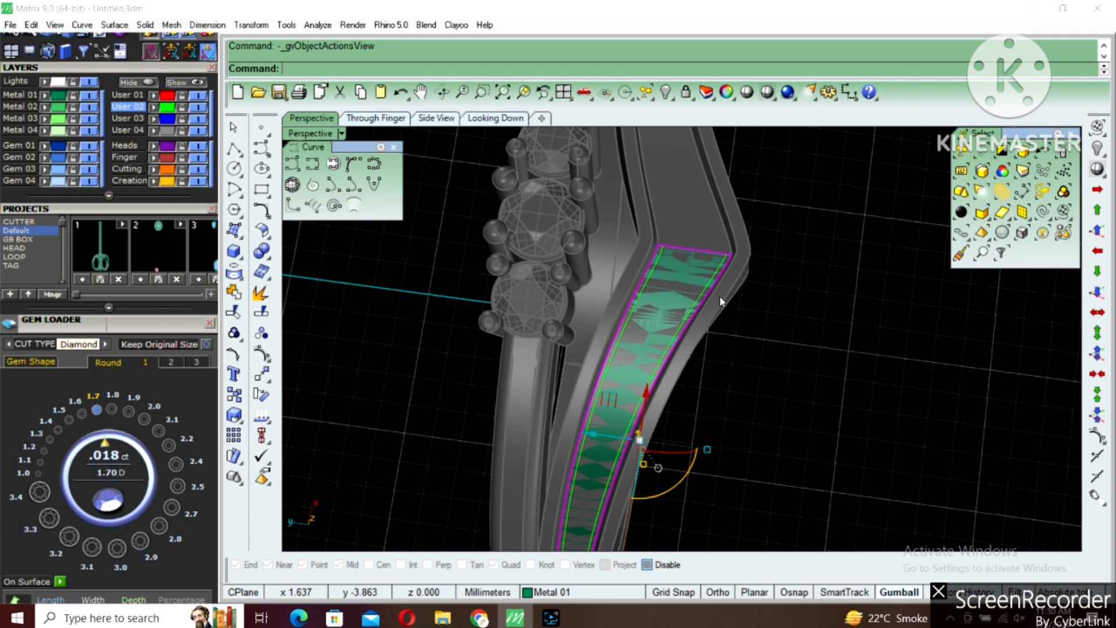
key(F6)
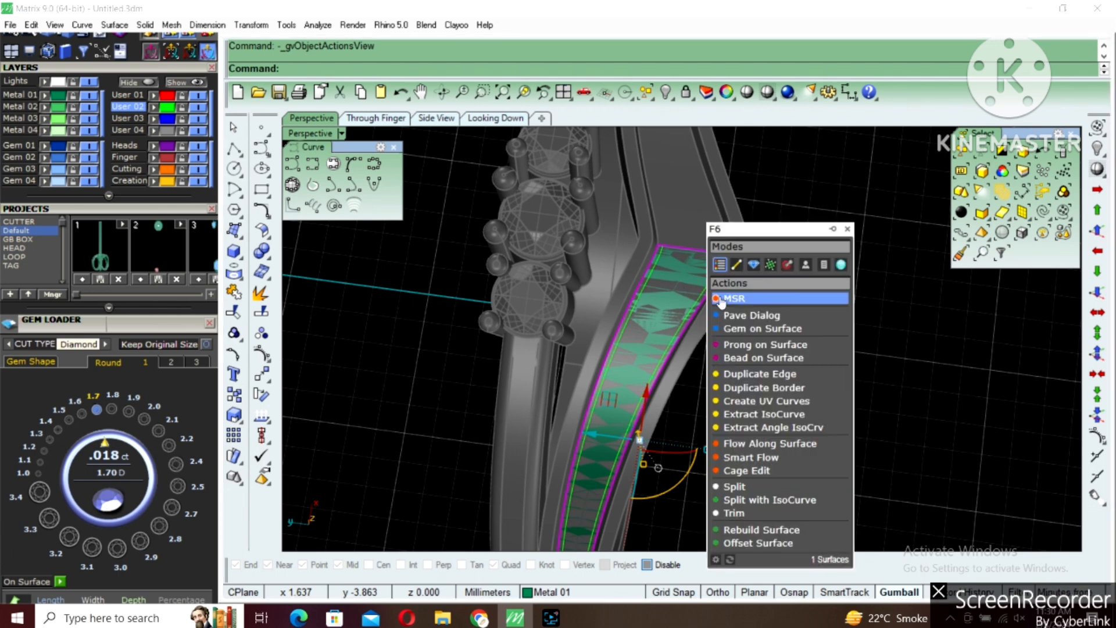
click(753, 330)
right_drag(690, 258, 621, 314)
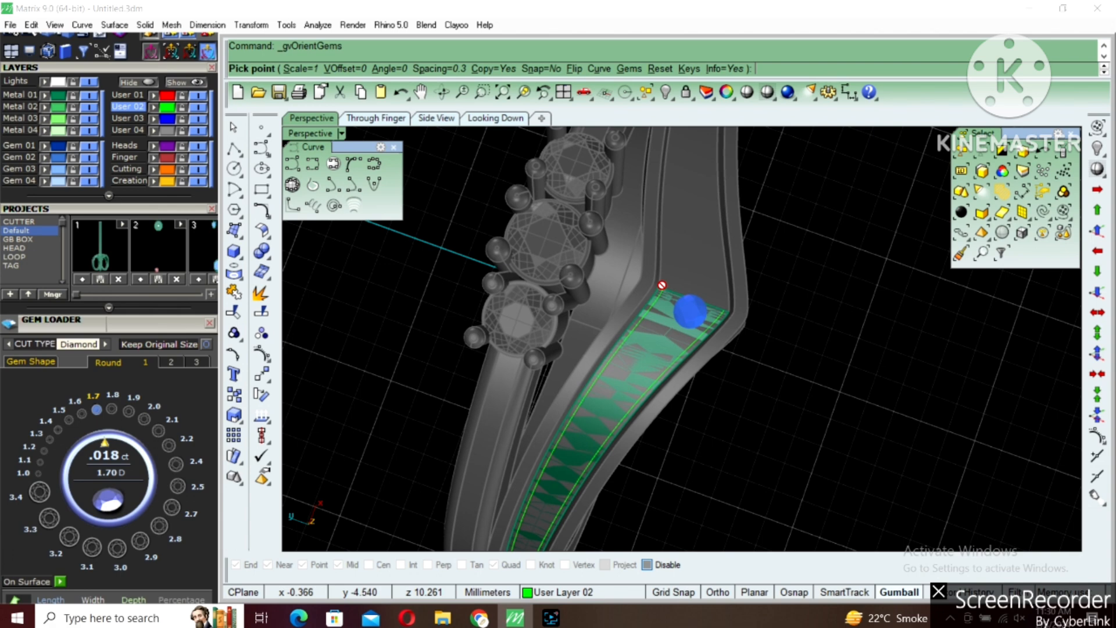
click(362, 67)
text(.1)
key(Return)
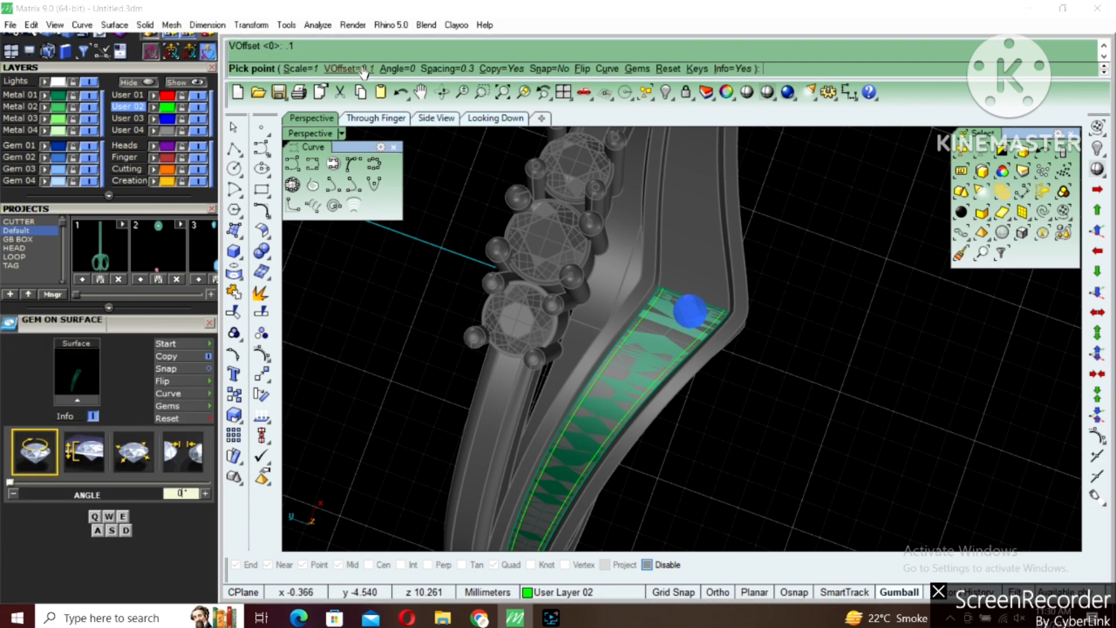
Place a 1.6 mm round gem centred on the surface's end edge at the V's tip.
scroll(692, 305, up, 5)
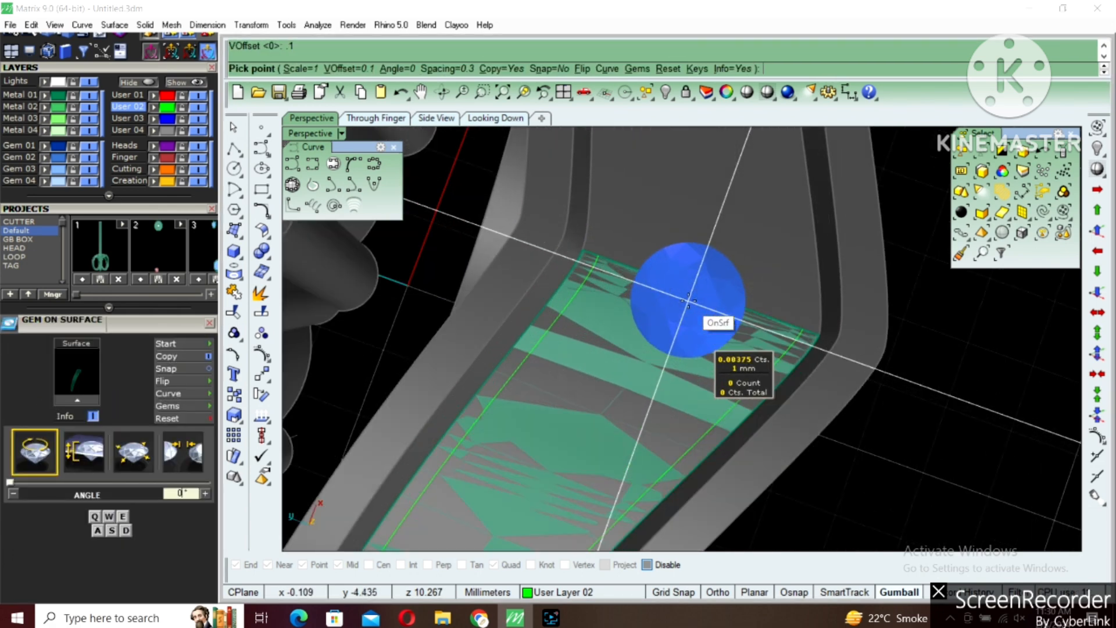
key(w)
key(w)
key(w)
key(w)
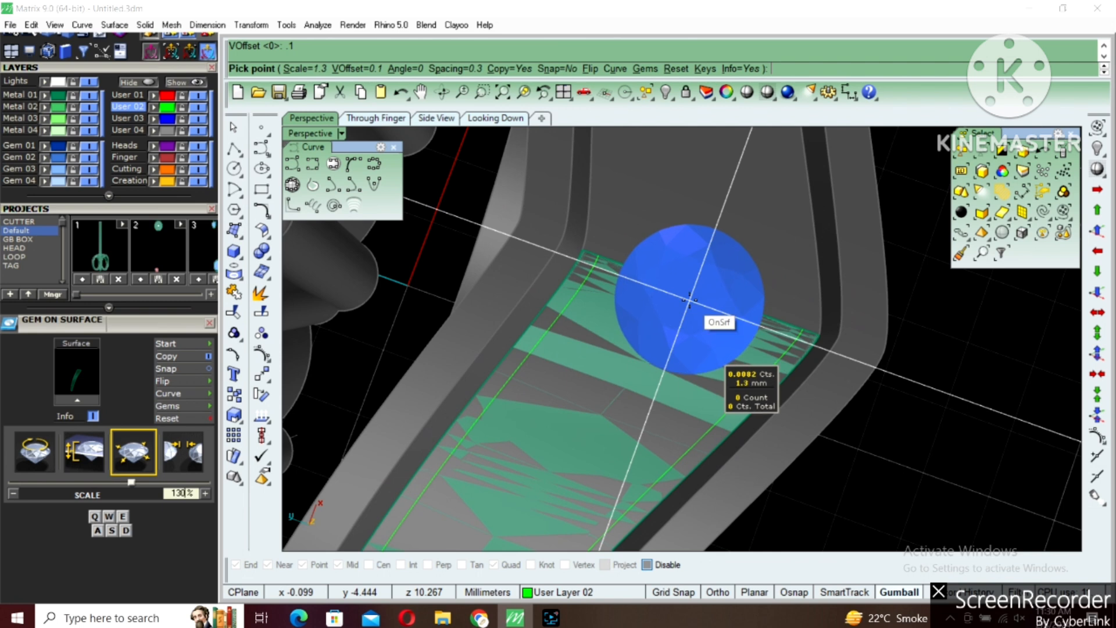
key(w)
key(w)
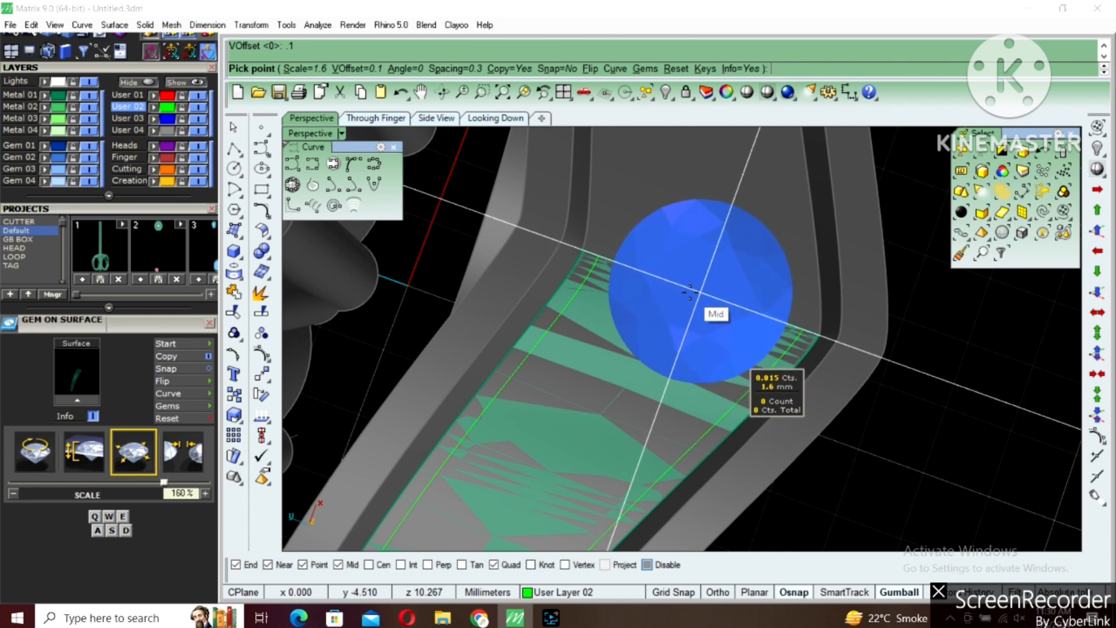
key(s)
key(s)
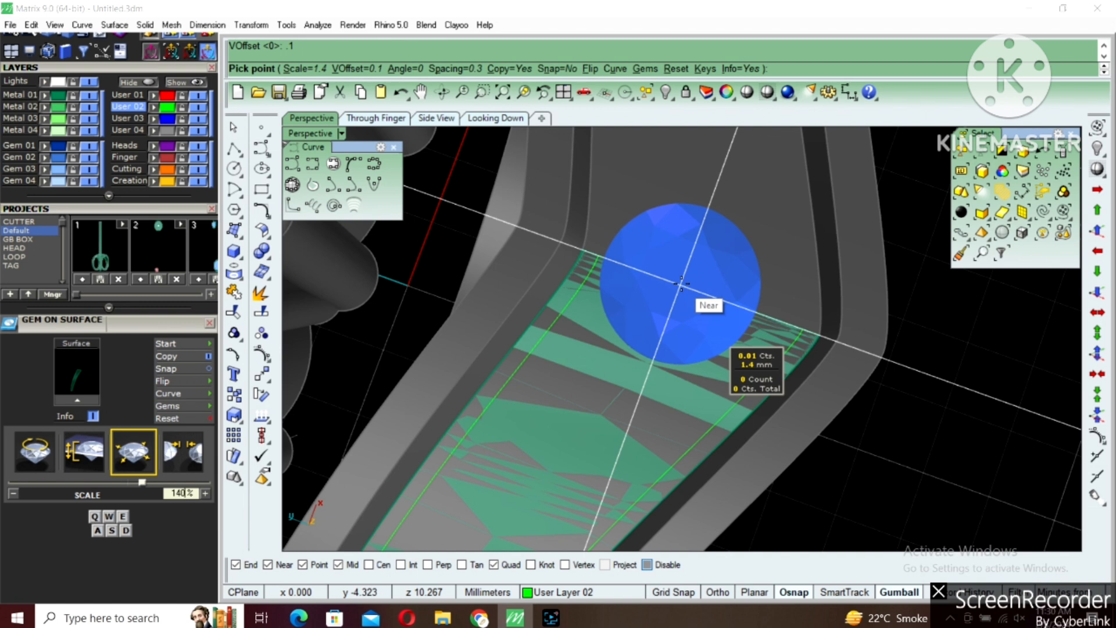
click(680, 283)
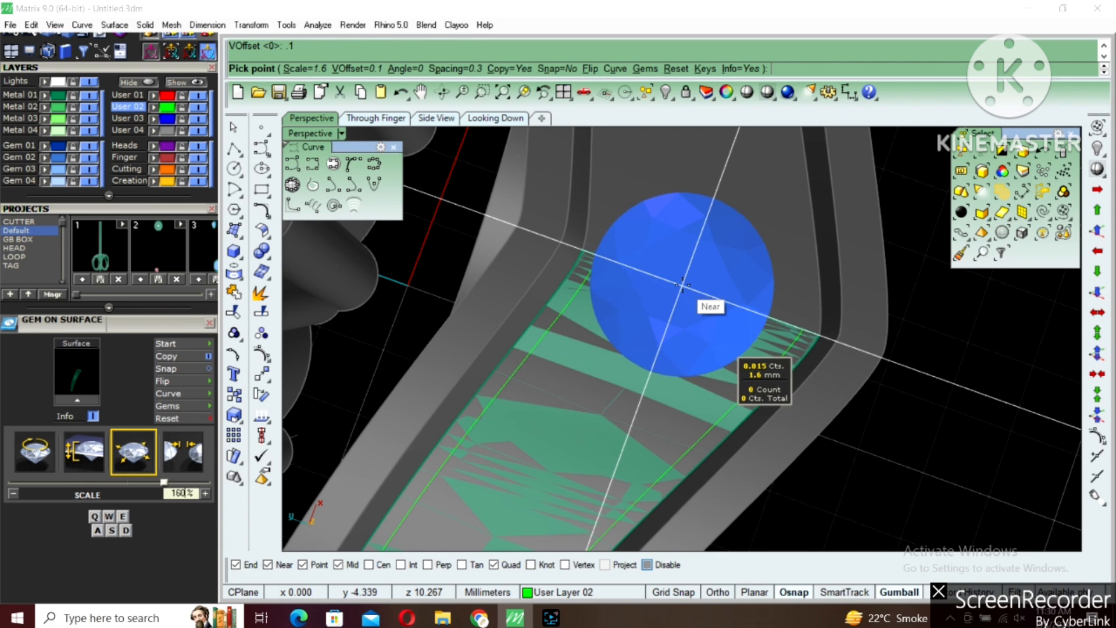
Set the ideal stone spacing to 0.15 and place a 1.5 mm gem beside the tip gem.
scroll(700, 272, down, 5)
scroll(668, 331, up, 5)
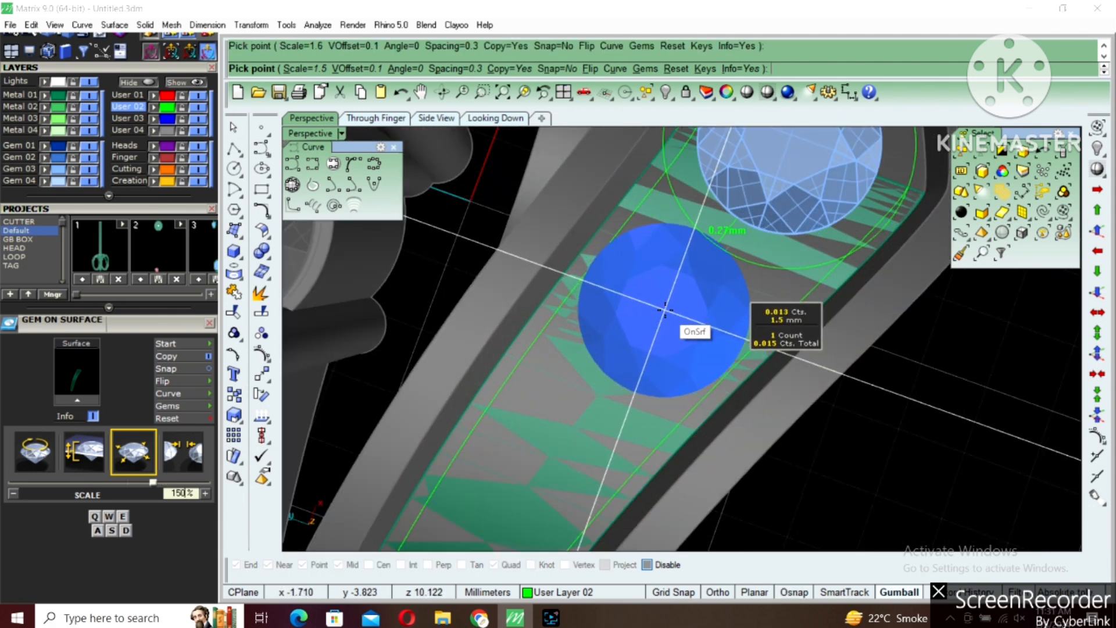
key(a)
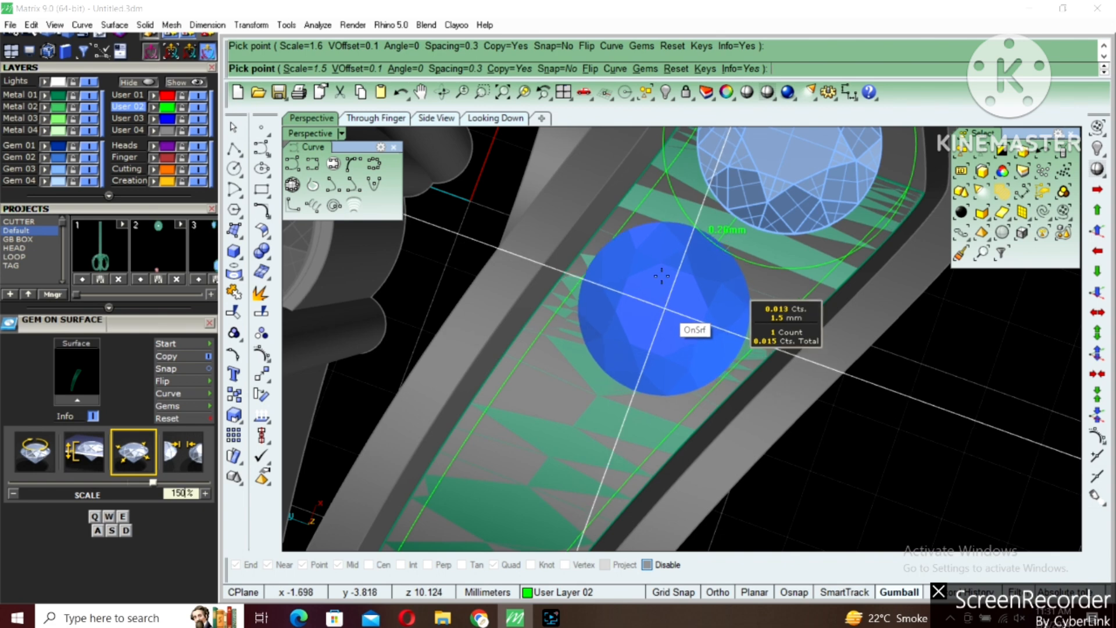
click(466, 67)
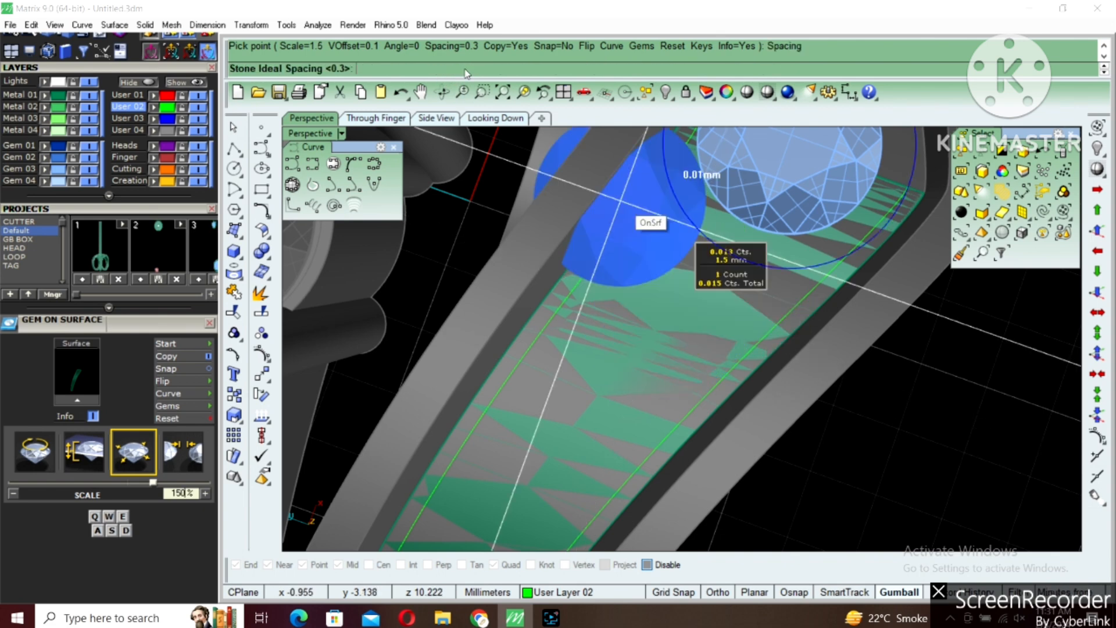
key(Return)
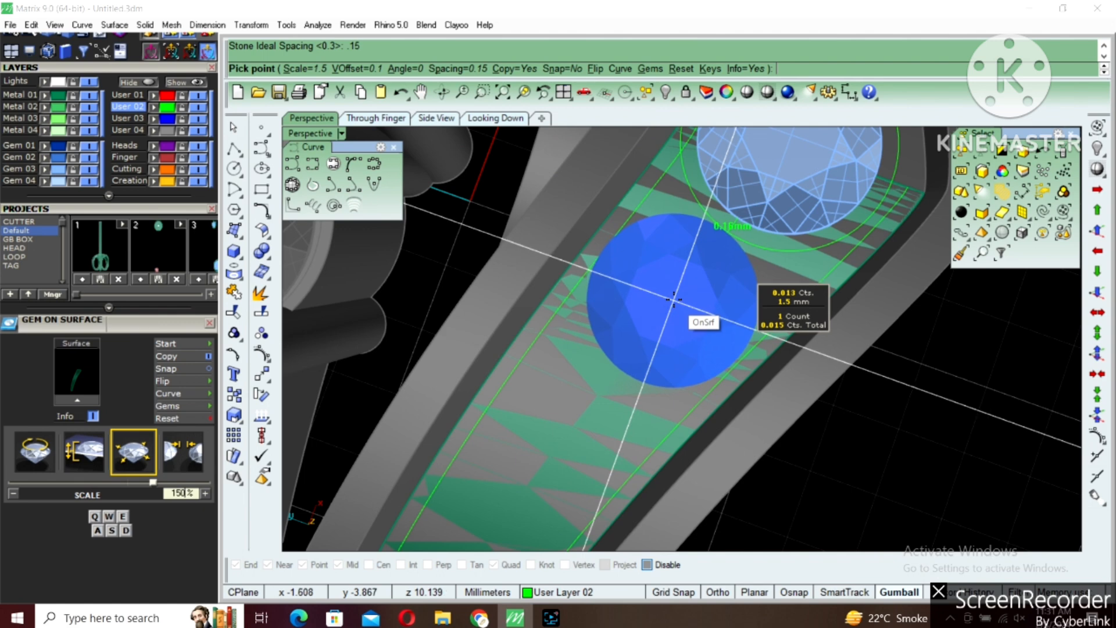
click(673, 299)
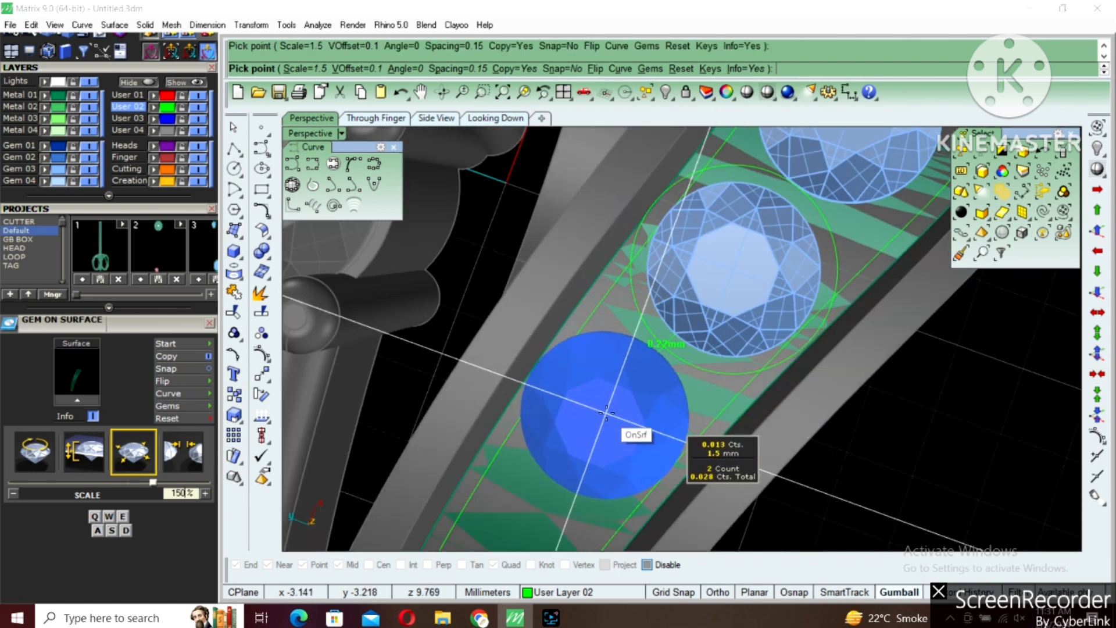
Continue the row along the narrowing surface with gems of 1.4, 1.3 and 1.2 mm.
key(s)
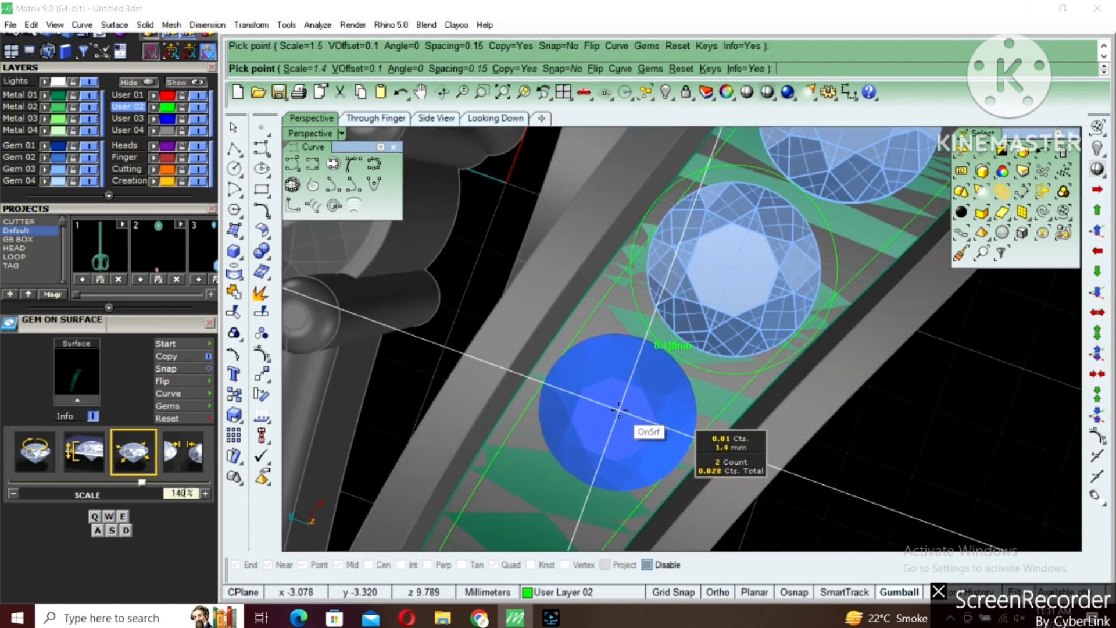
click(620, 409)
scroll(750, 273, down, 4)
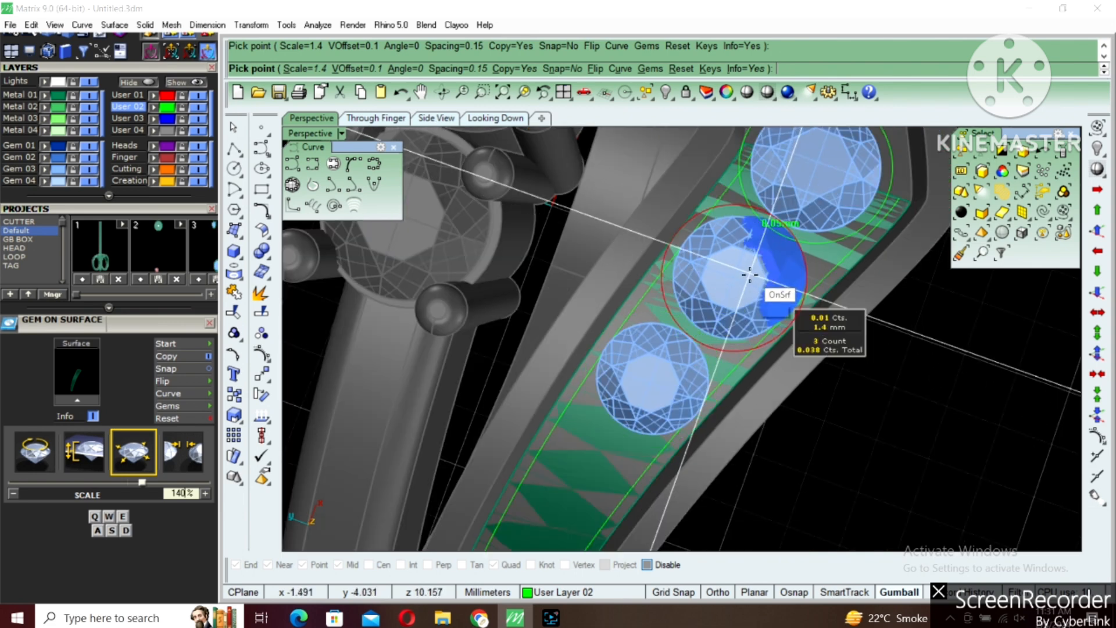
right_drag(669, 337, 713, 276)
right_drag(686, 314, 678, 329)
scroll(688, 330, up, 5)
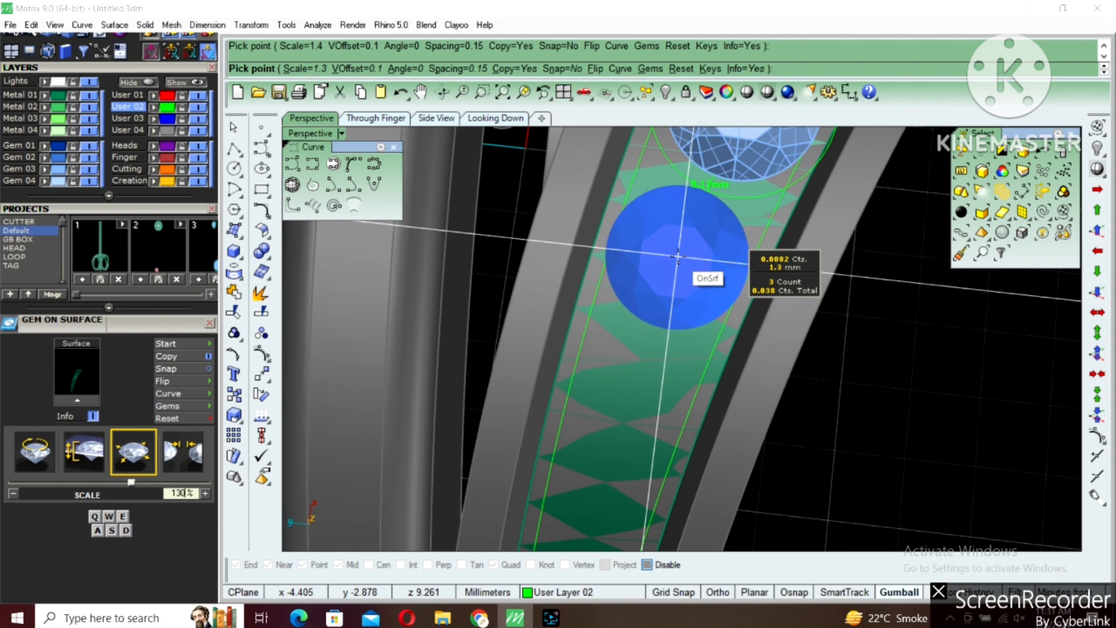
scroll(678, 256, down, 4)
scroll(630, 347, up, 4)
right_drag(630, 371, 654, 339)
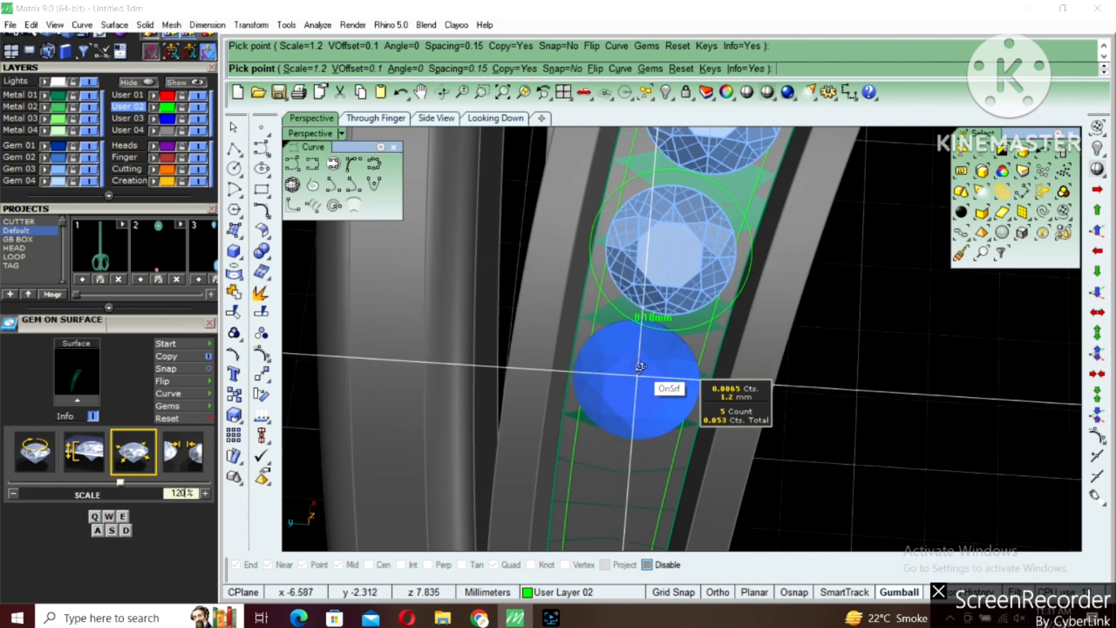
Add two 1 mm gems to the row after the 1.2 mm gem.
right_drag(640, 367, 641, 357)
key(a)
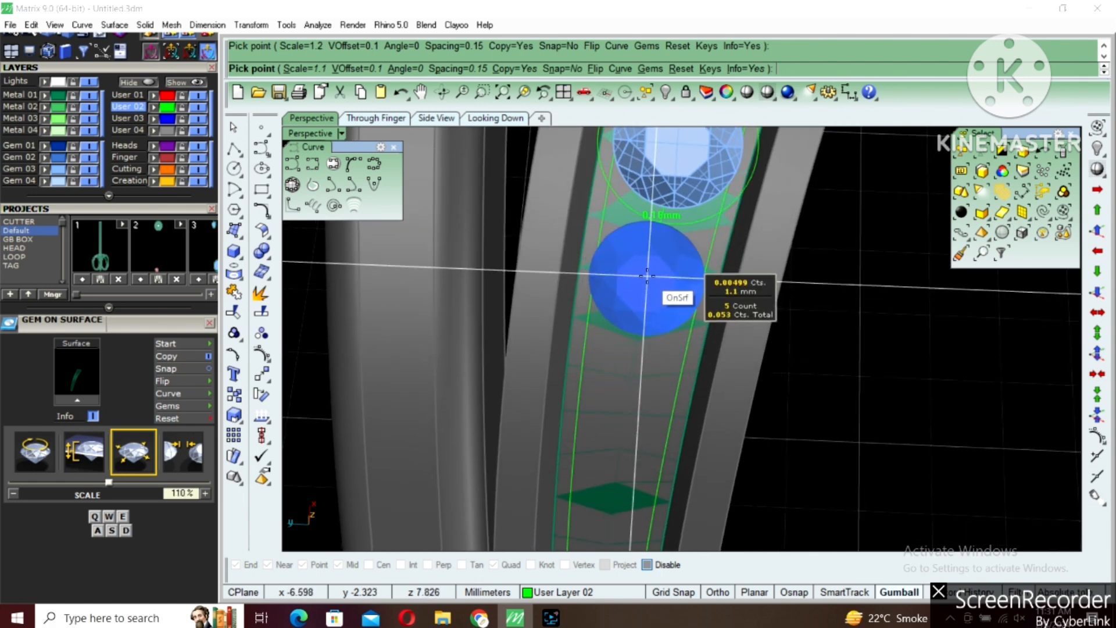
click(648, 270)
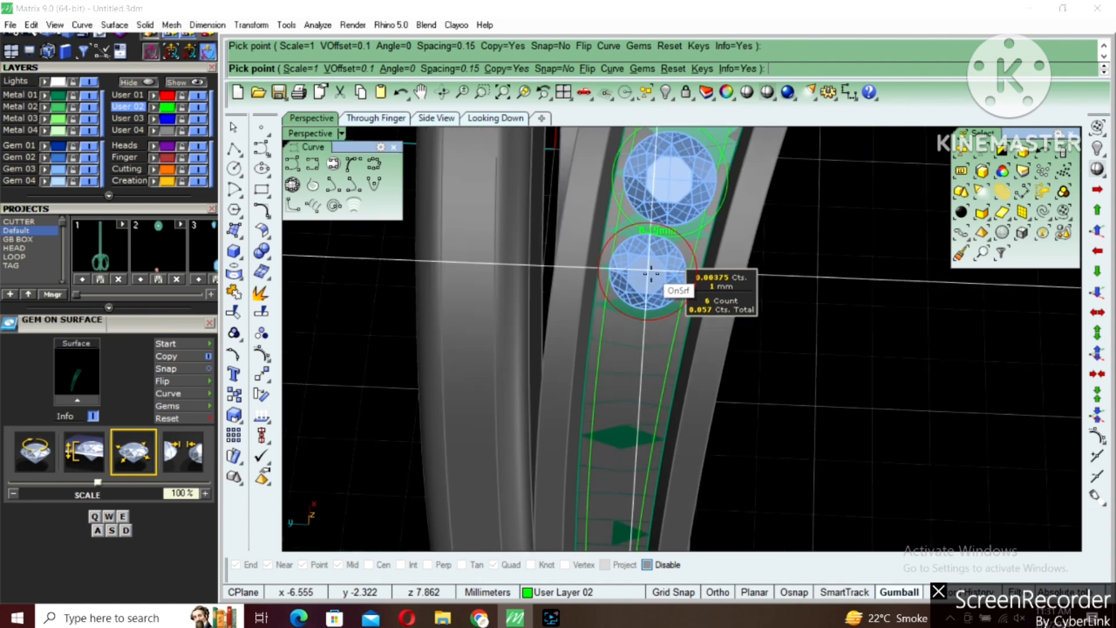
scroll(635, 314, down, 2)
scroll(633, 299, up, 2)
scroll(640, 266, up, 2)
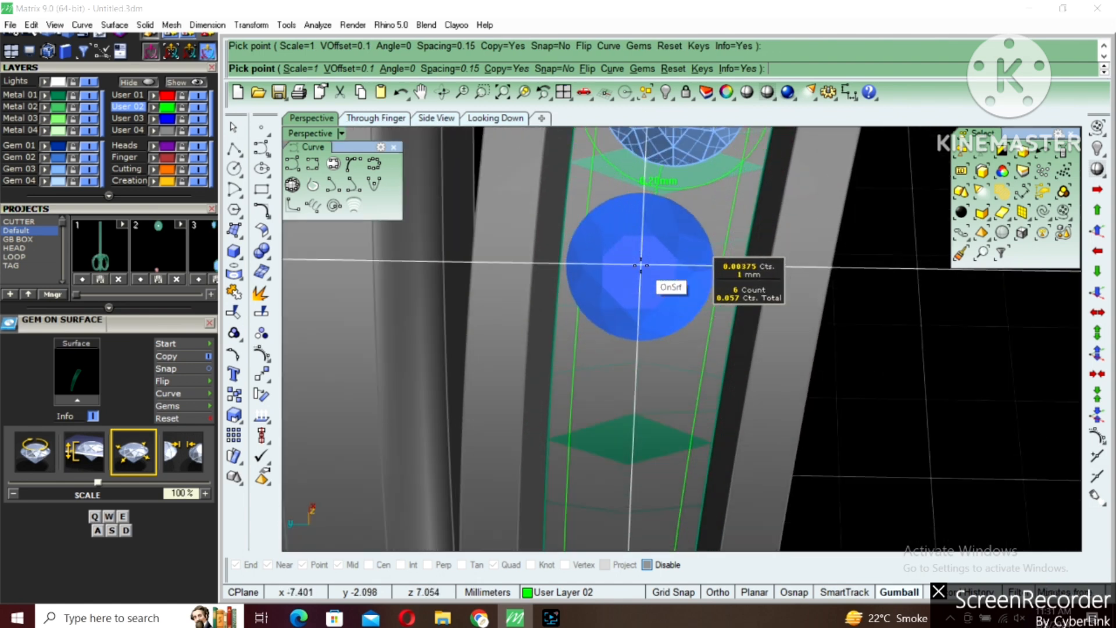
click(650, 258)
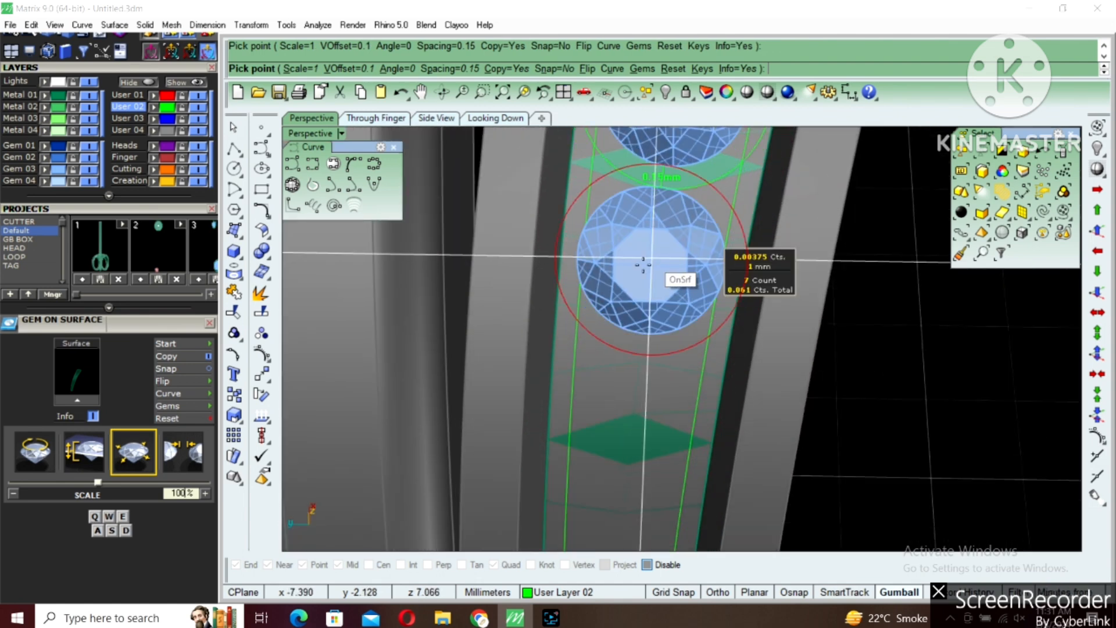
Complete the gem row with one 0.9 mm gem and two 0.8 mm gems, and end the gem placement.
scroll(616, 348, down, 3)
scroll(631, 299, up, 1)
key(a)
scroll(628, 250, up, 2)
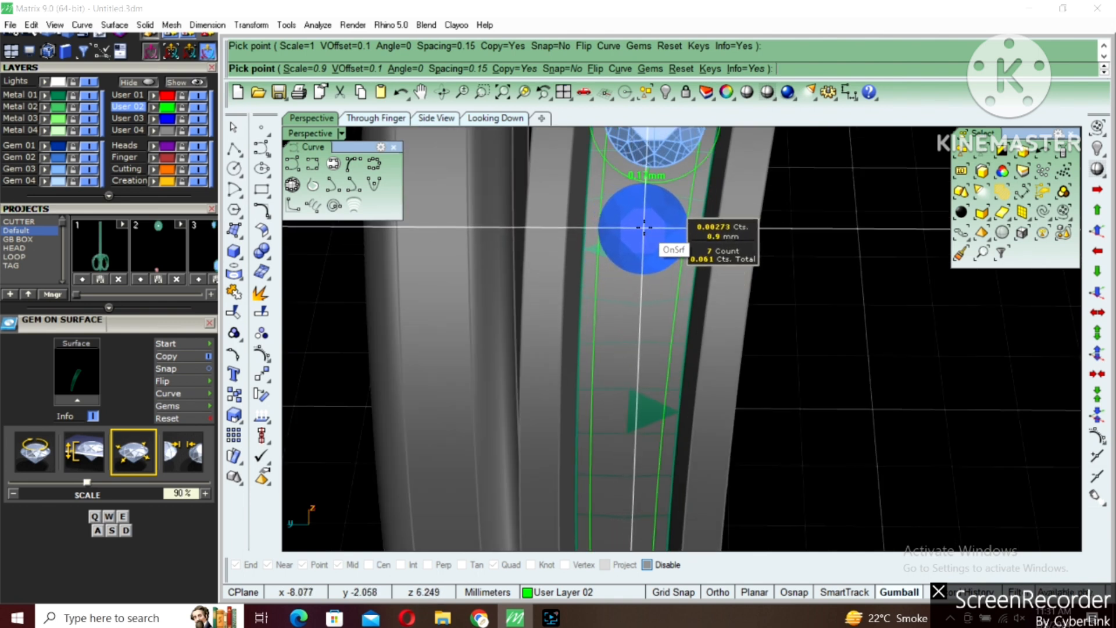
click(644, 227)
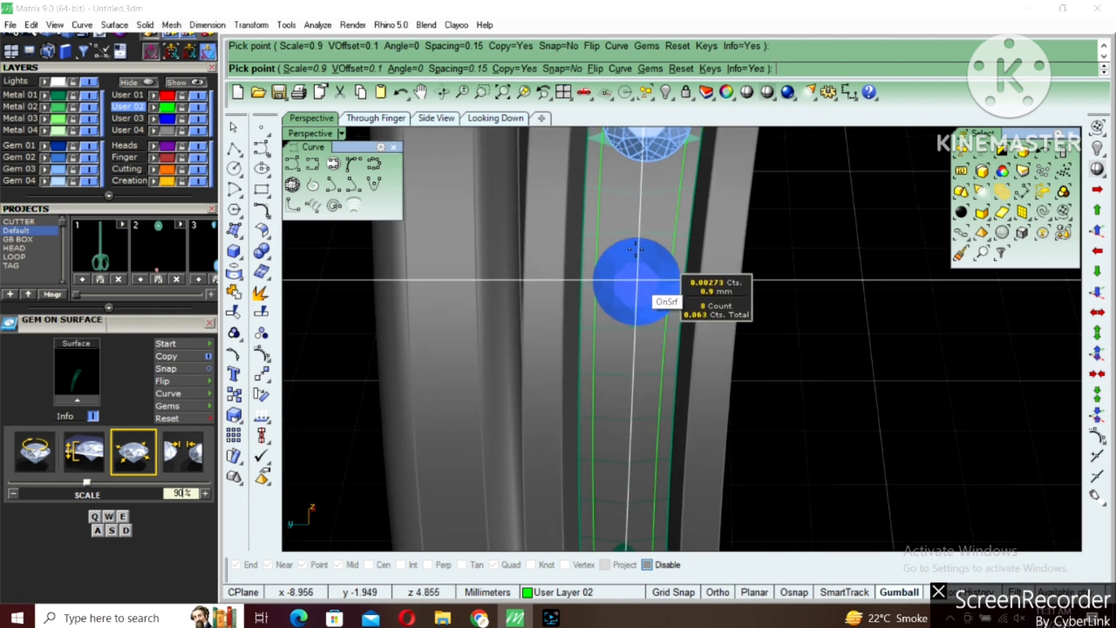
key(a)
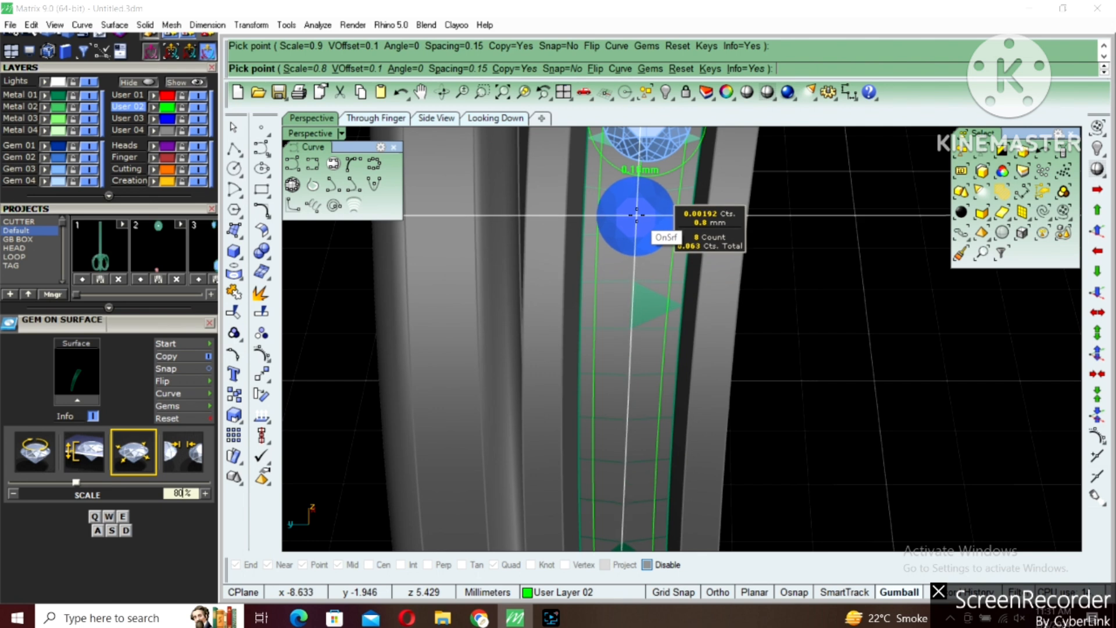
click(638, 220)
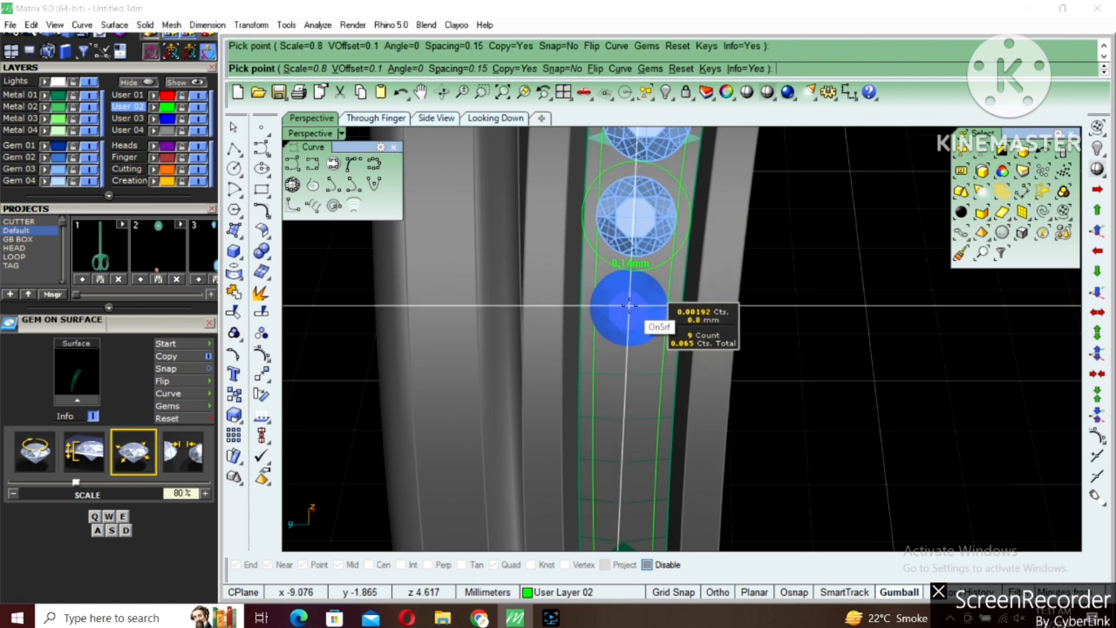
key(Return)
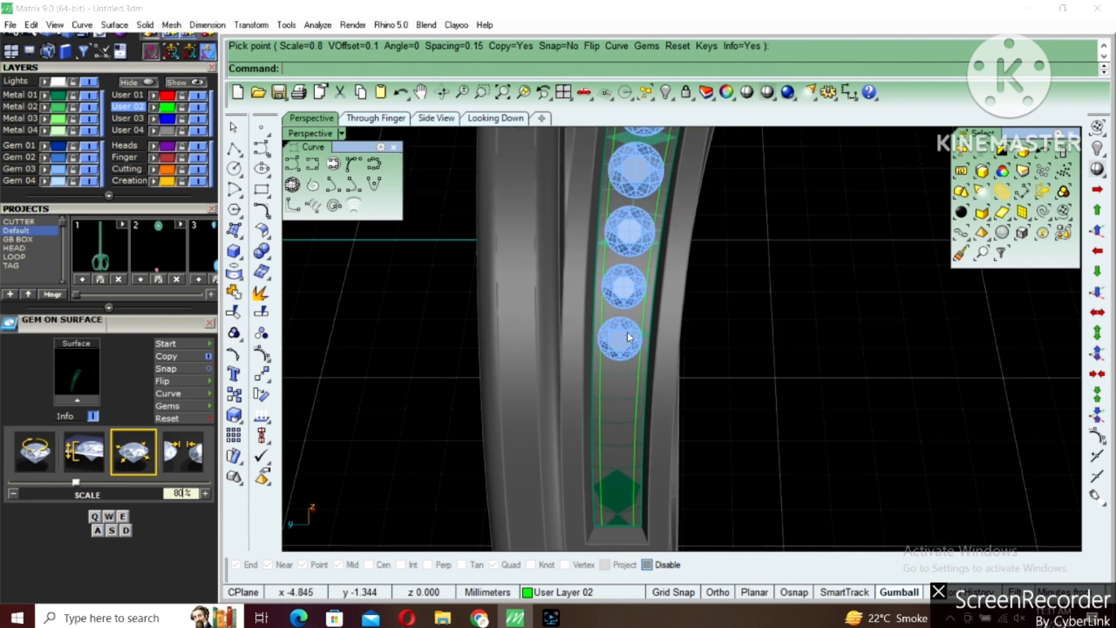
Mirror all the gems except the one at the V's tip through the origin onto the other half of the band.
scroll(546, 353, down, 5)
right_drag(627, 333, 528, 381)
scroll(528, 381, down, 3)
drag(420, 403, 616, 251)
shift+click(627, 267)
shift+click(661, 265)
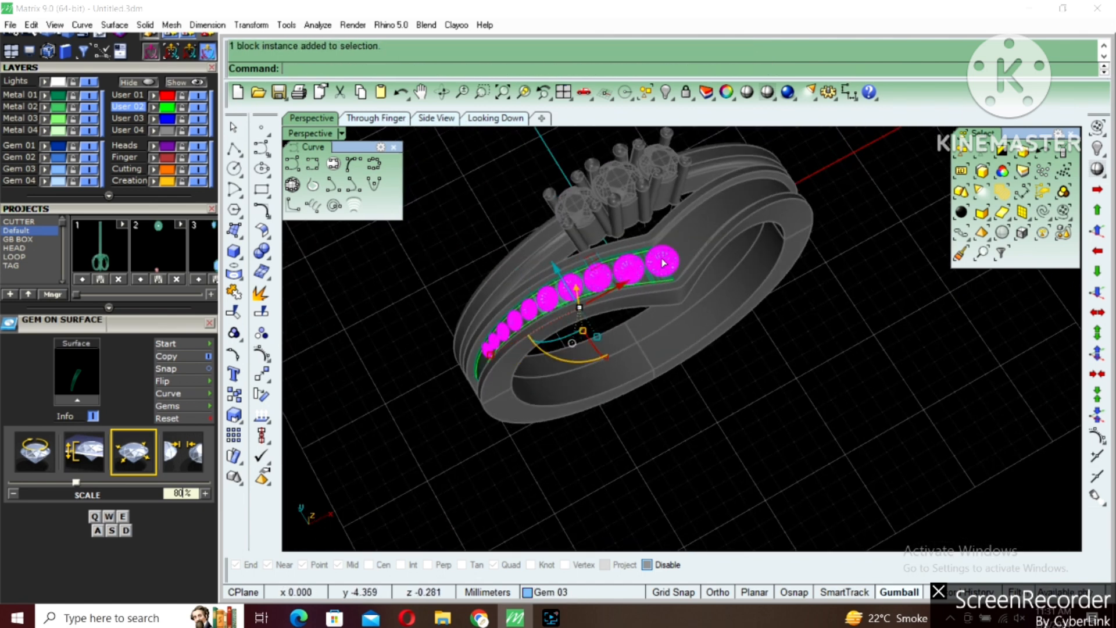
ctrl+click(663, 263)
right_drag(664, 262, 593, 297)
text(gmm)
key(Return)
text(0)
key(Return)
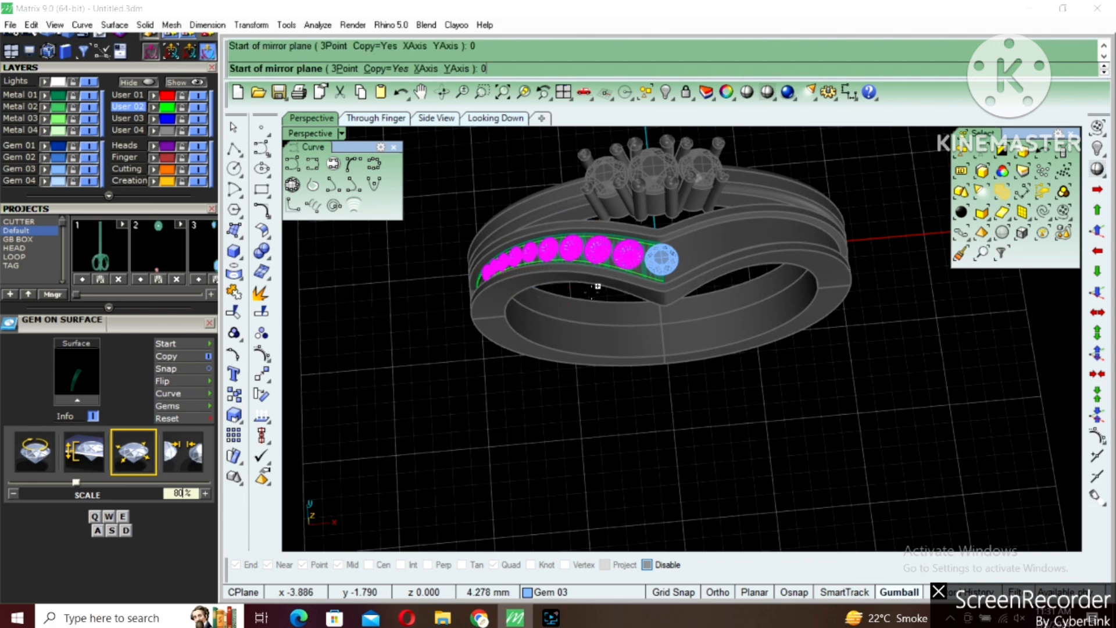
click(649, 371)
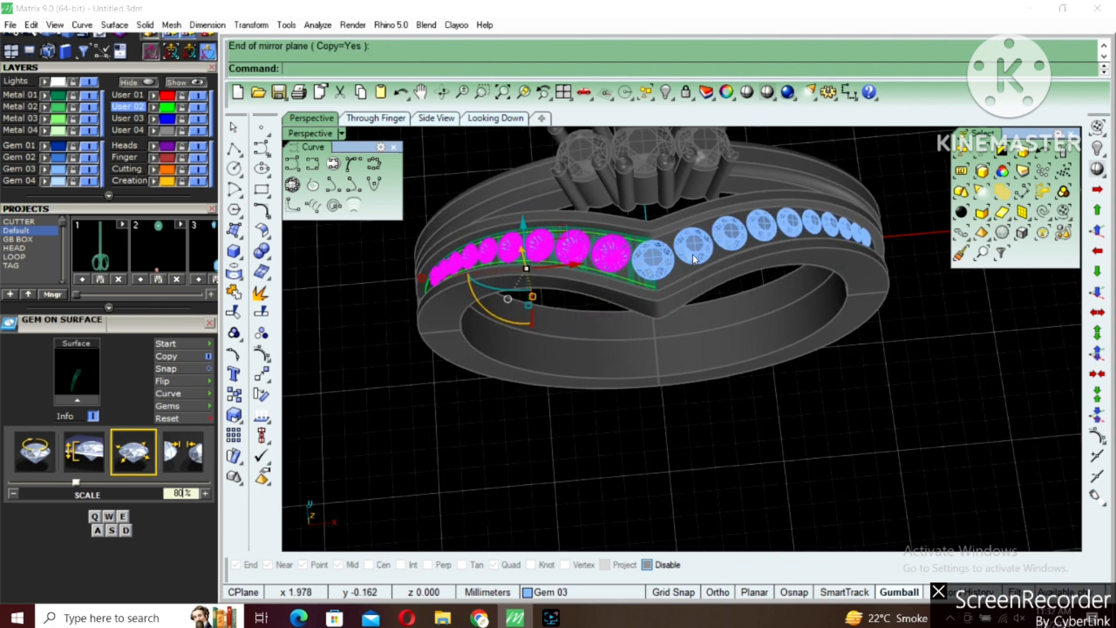
Group all the gems on the V-shaped band, and delete the offset curves along the half surface.
scroll(651, 259, up, 3)
key(Return)
scroll(640, 317, up, 3)
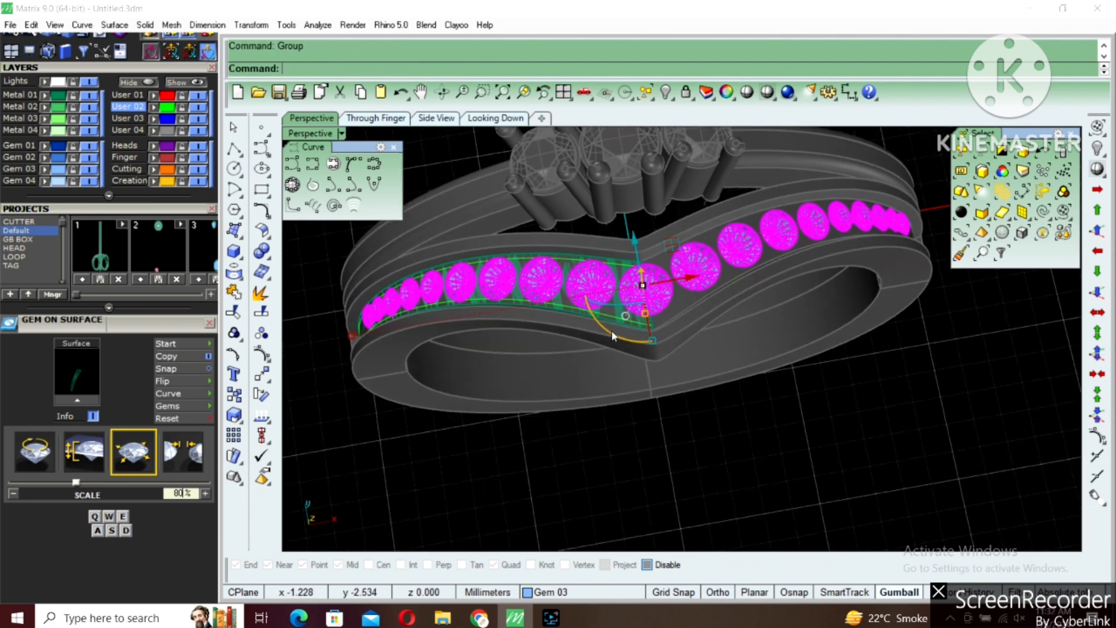
scroll(619, 250, down, 3)
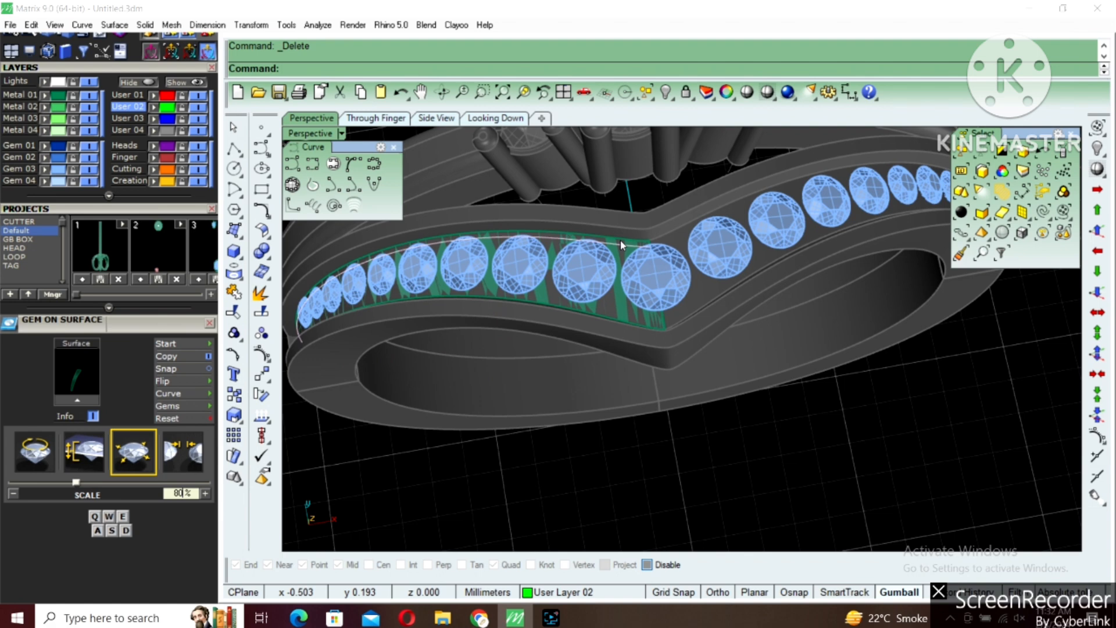
Start Prong on Surface on the half surface under the gems, with a drop of 0.2 and a height of 0.7.
click(620, 307)
right_drag(619, 306, 633, 363)
key(F6)
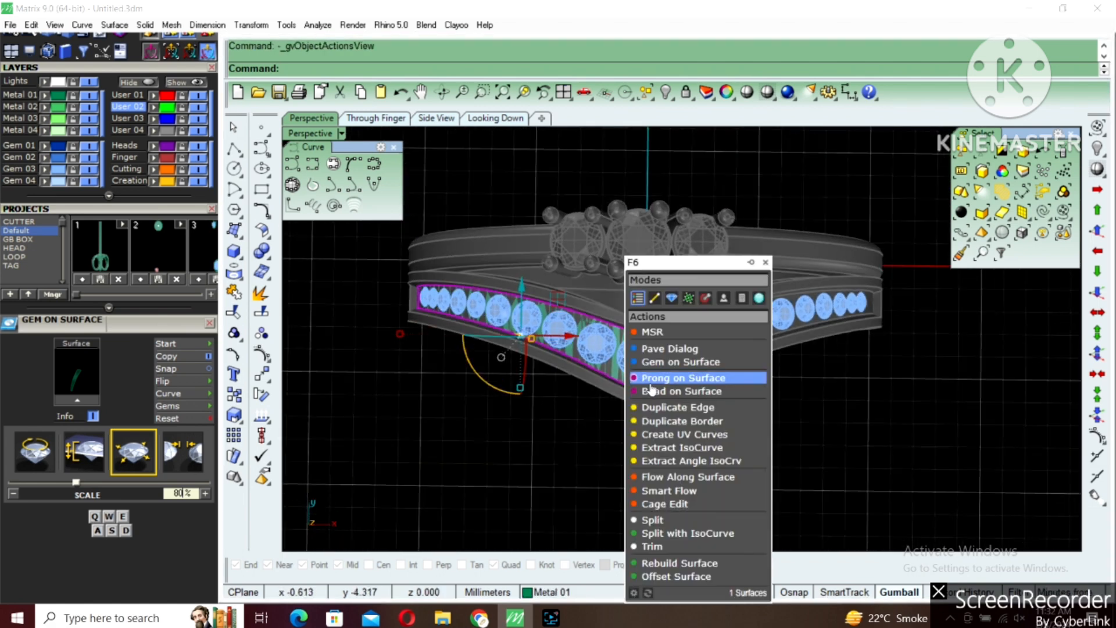
click(668, 381)
scroll(657, 372, up, 5)
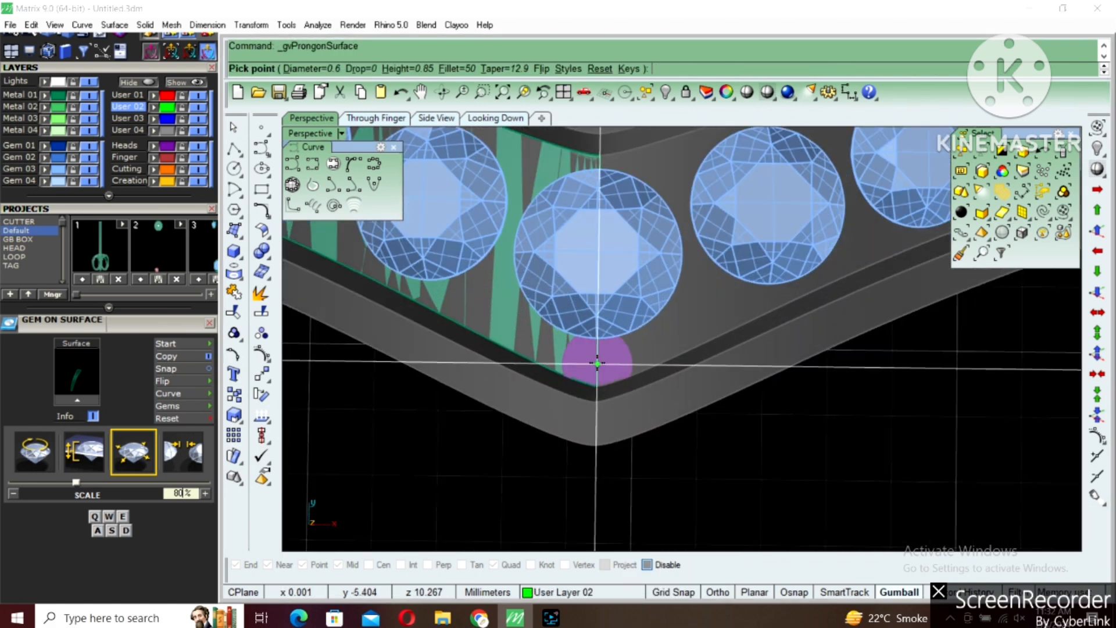
click(365, 67)
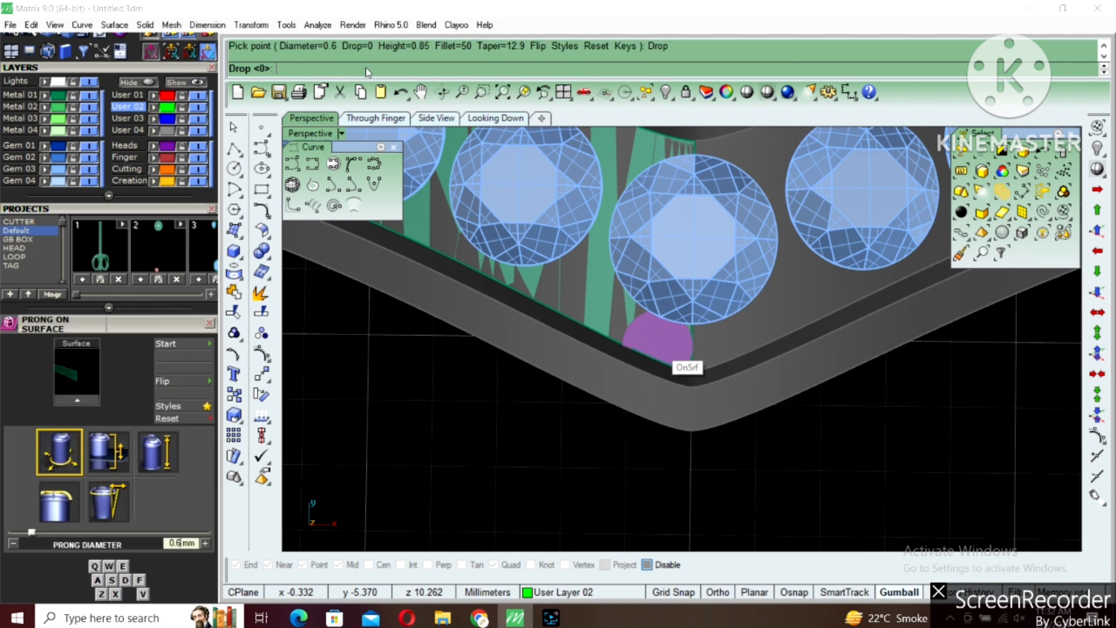
text(2)
key(Return)
click(430, 70)
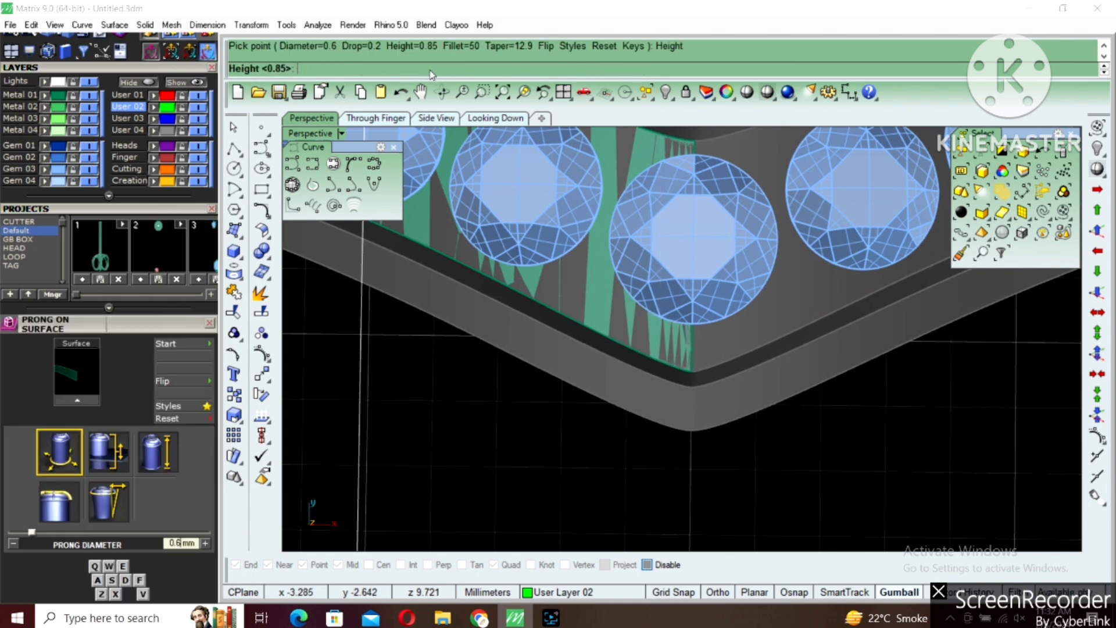
text(.7)
key(Return)
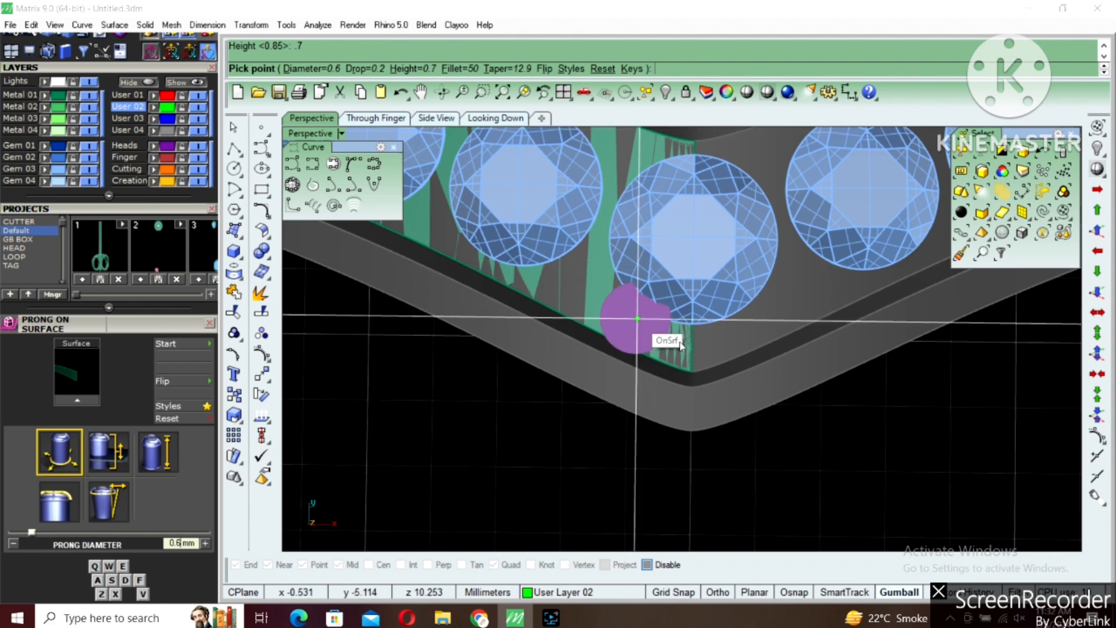
Flip the prong direction, reduce the prong diameter to 0.55 mm and place one prong at the outer tip of the V below the center gem.
click(546, 69)
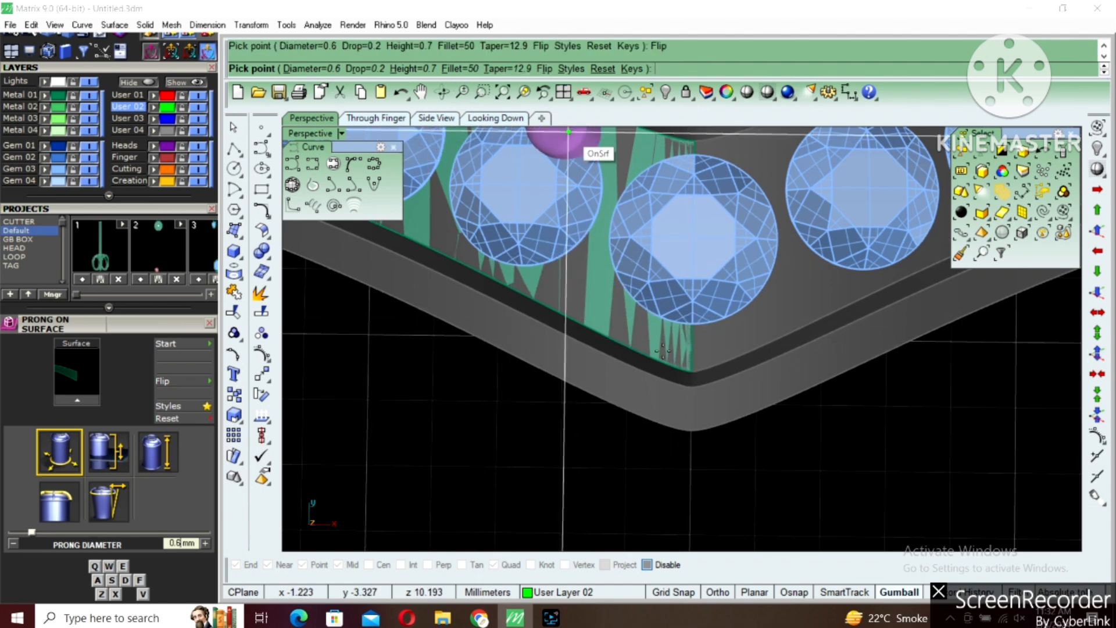
scroll(694, 341, up, 2)
key(q)
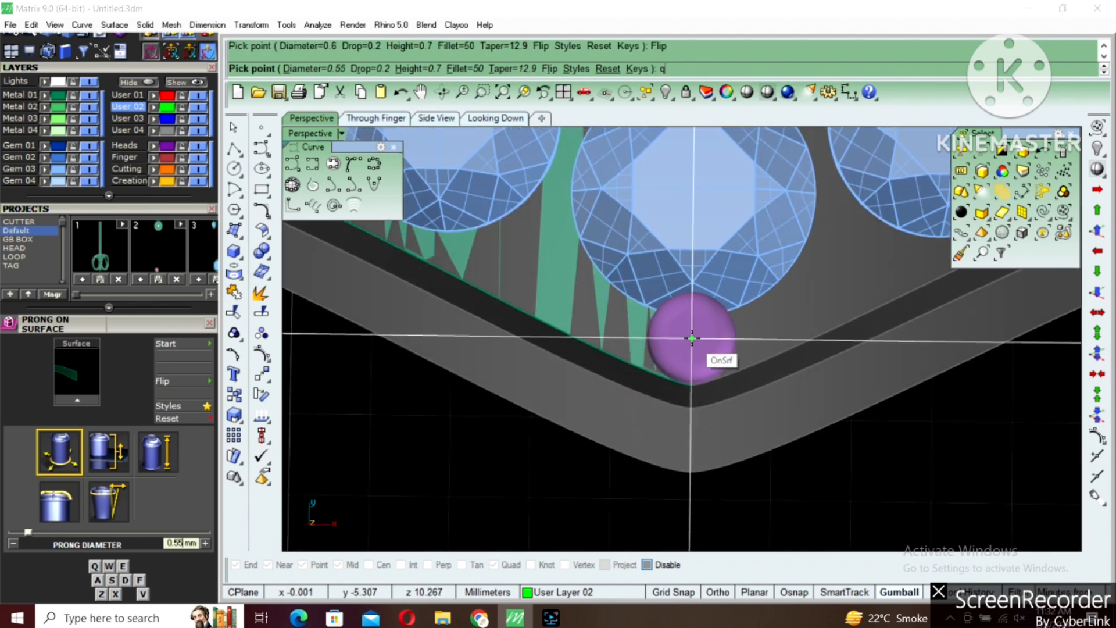
click(691, 341)
scroll(691, 349, down, 10)
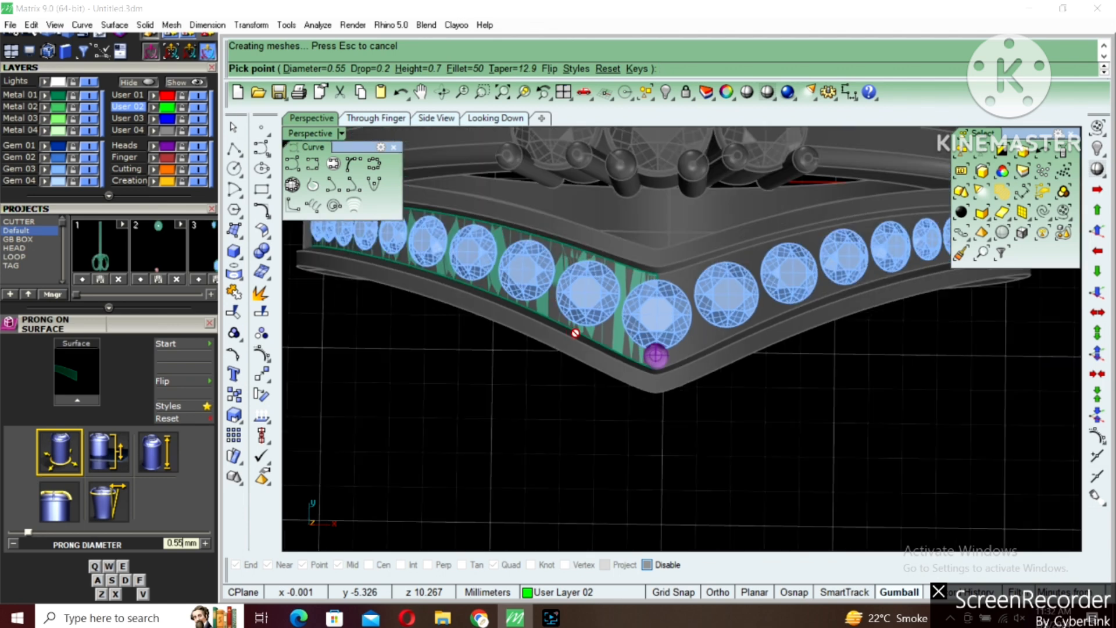
right_drag(575, 331, 645, 320)
scroll(661, 349, up, 8)
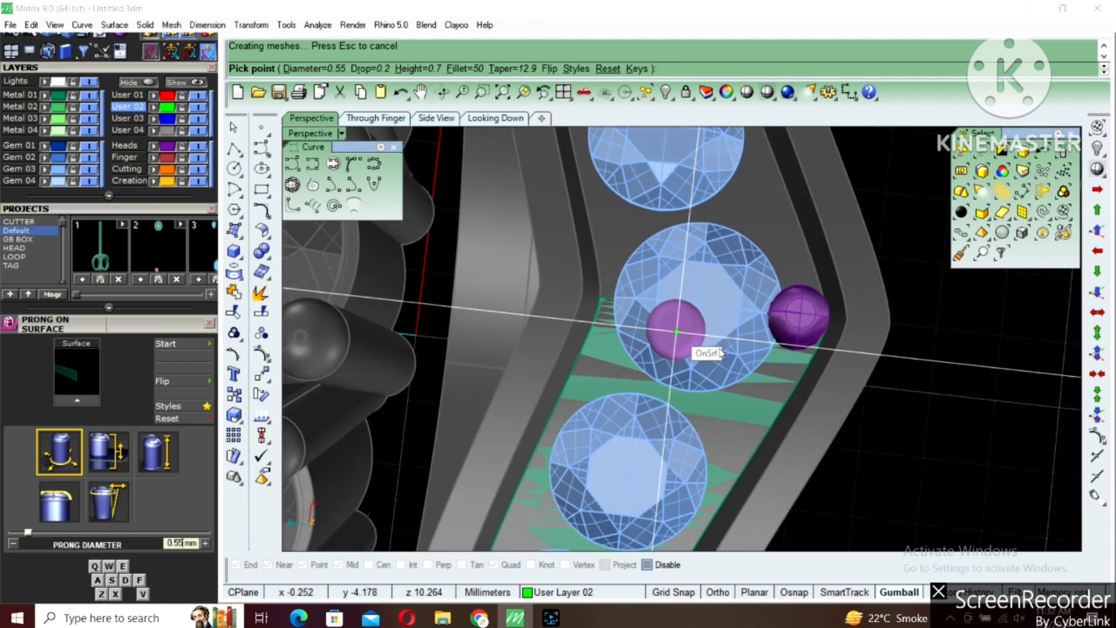
key(Escape)
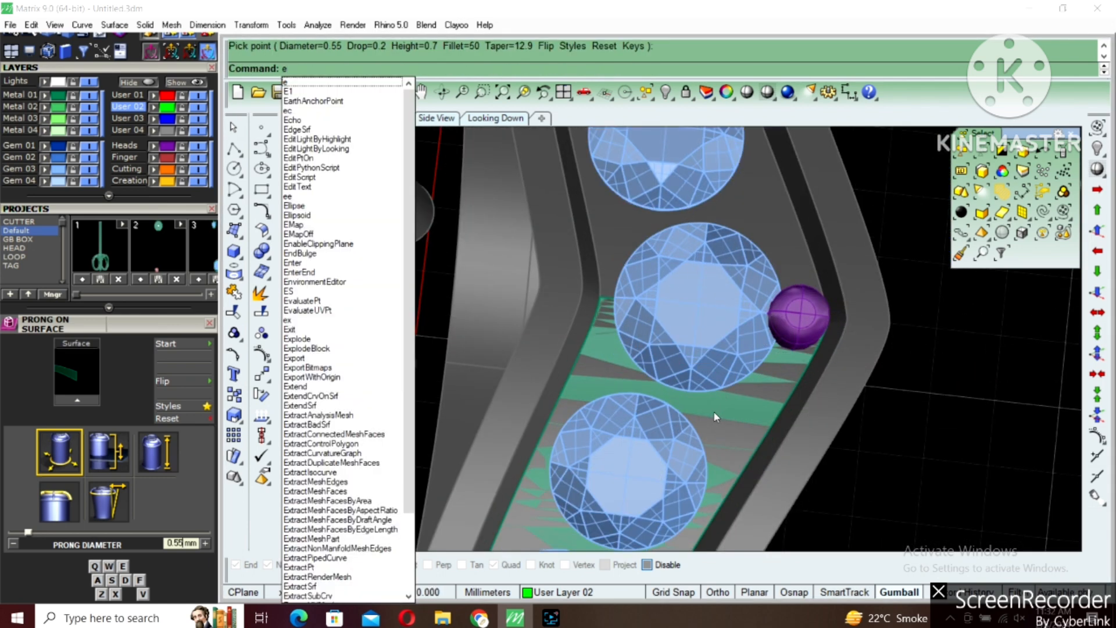
Place a 0.55 mm prong on the outer side and a 0.6 mm prong on the inner side between the V-tip gem and the second gem.
click(713, 410)
key(Return)
scroll(718, 417, up, 5)
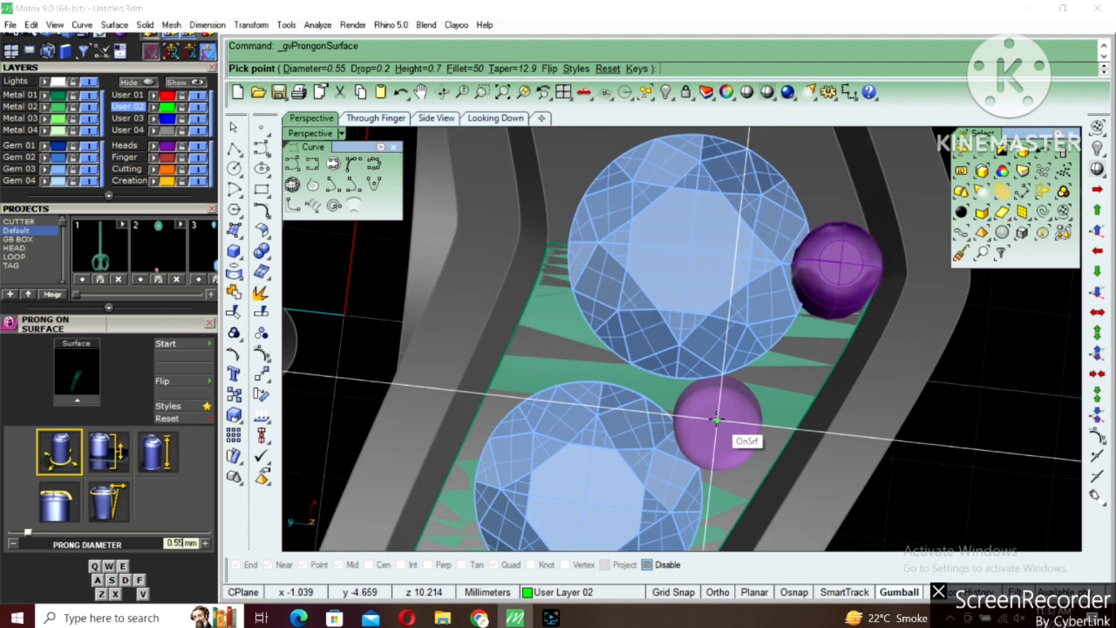
click(721, 414)
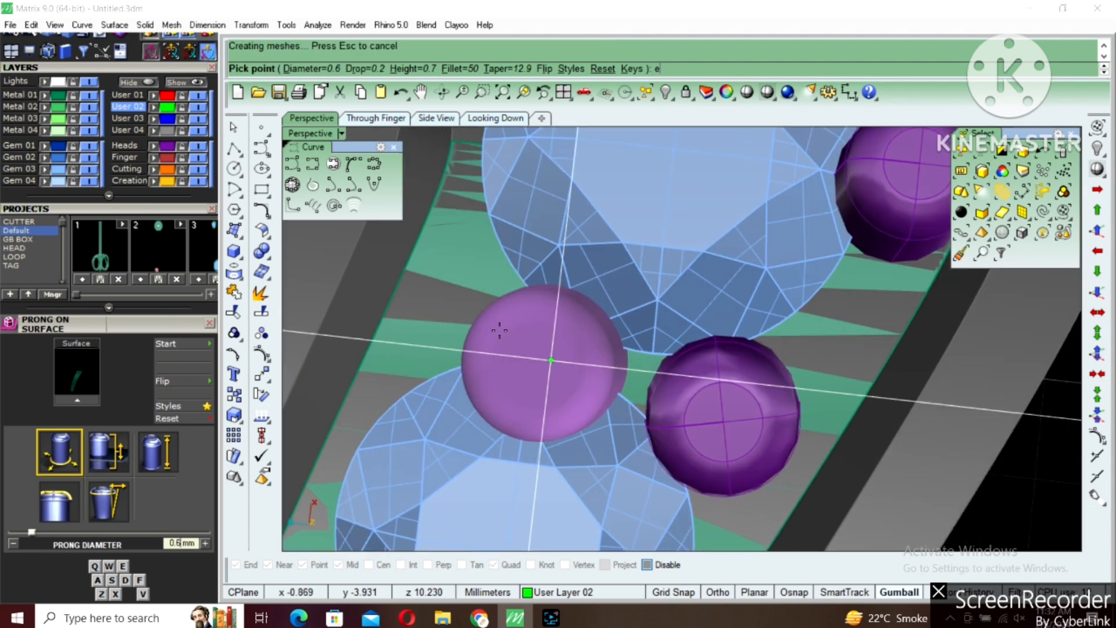
text(e)
click(487, 309)
Place a pair of 0.6 mm prongs between the second and third gems from the V's tip.
scroll(645, 324, down, 6)
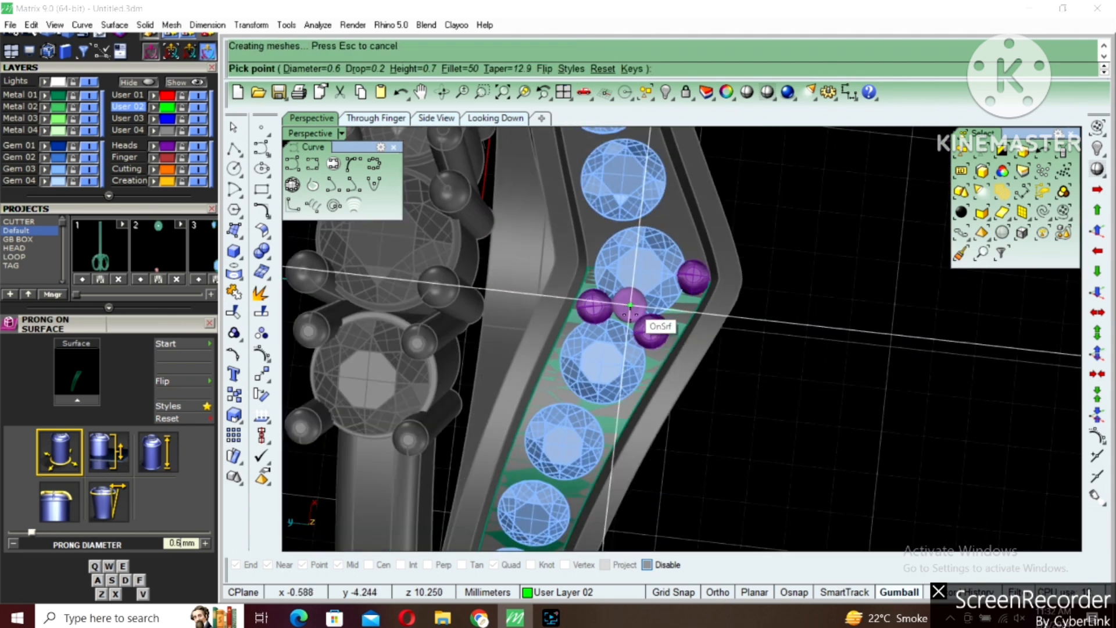
scroll(657, 324, up, 6)
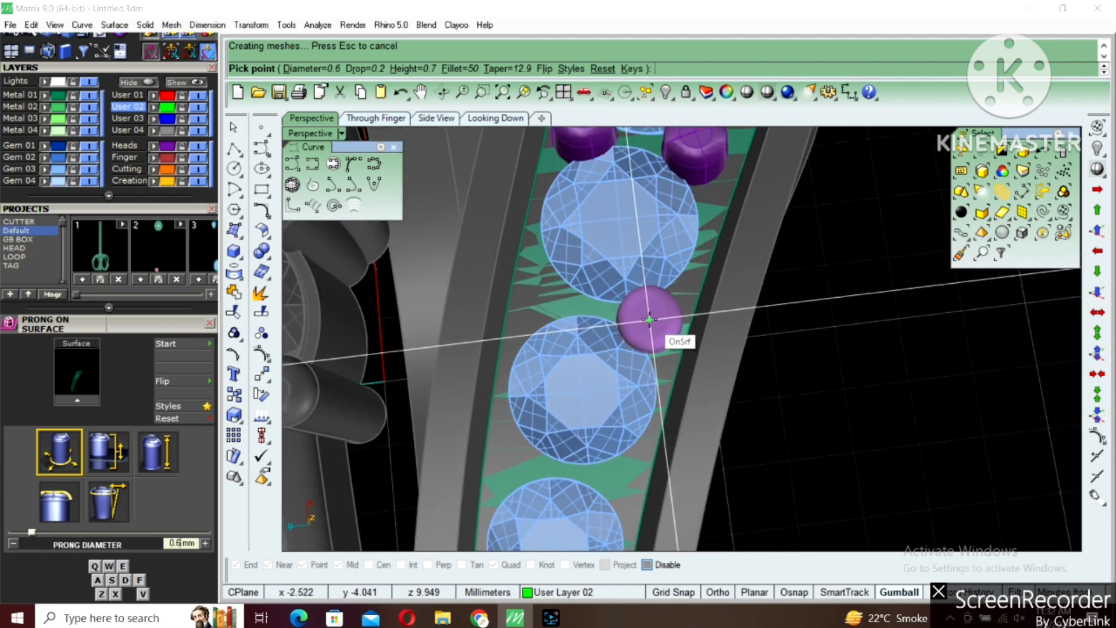
click(649, 319)
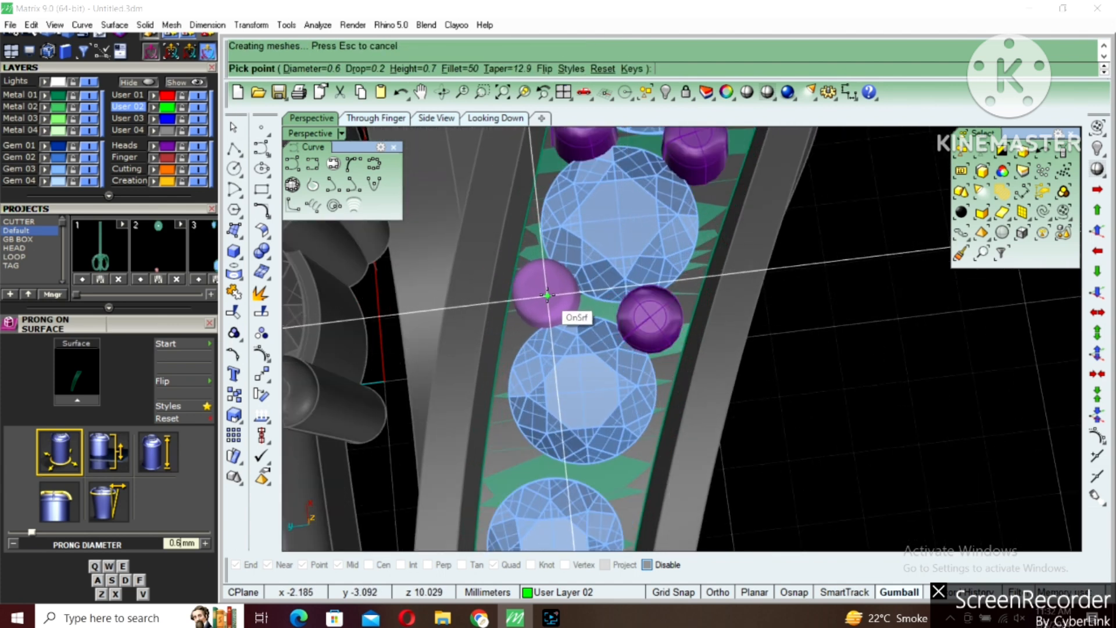
Reduce the prong diameter to 0.55 mm and place a pair of prongs between the third and fourth gems from the V's tip.
scroll(597, 284, down, 4)
right_drag(614, 309, 629, 297)
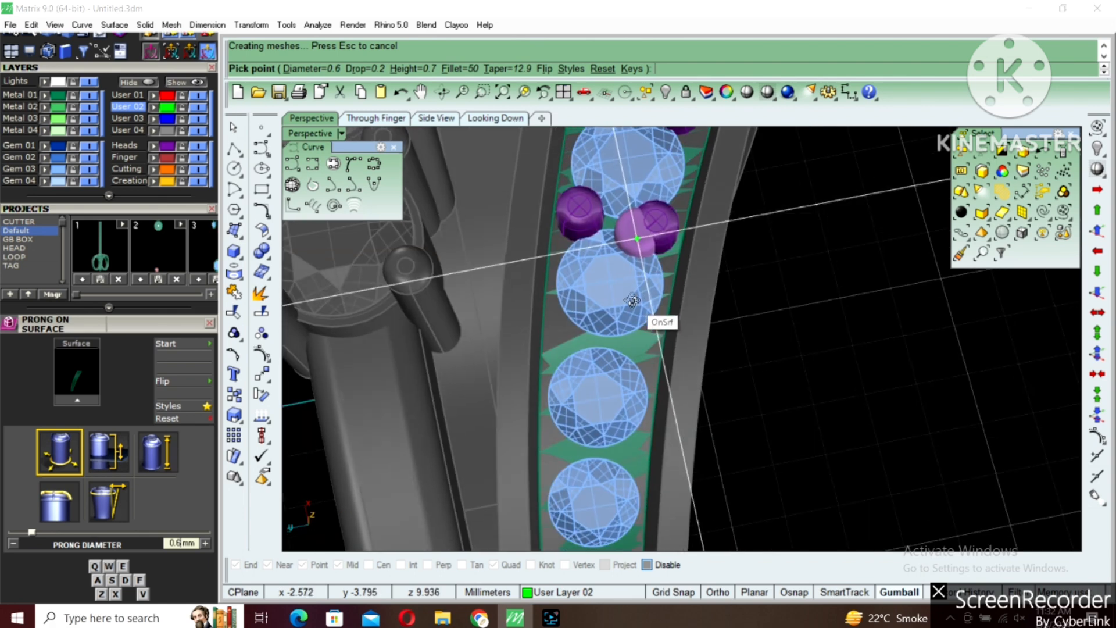
scroll(580, 345, up, 8)
key(a)
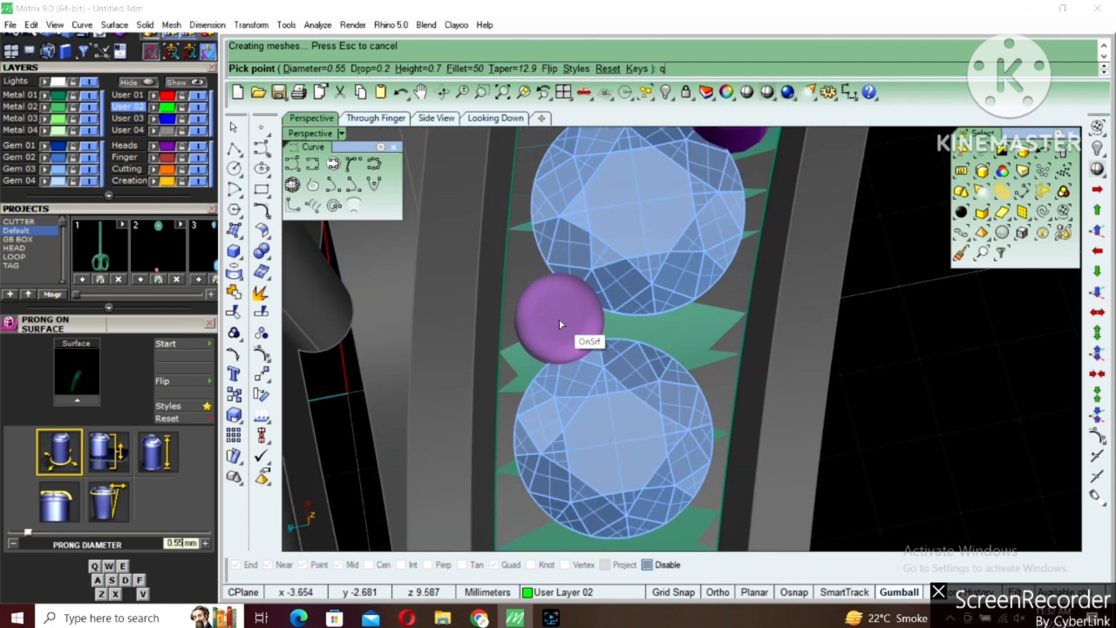
click(559, 320)
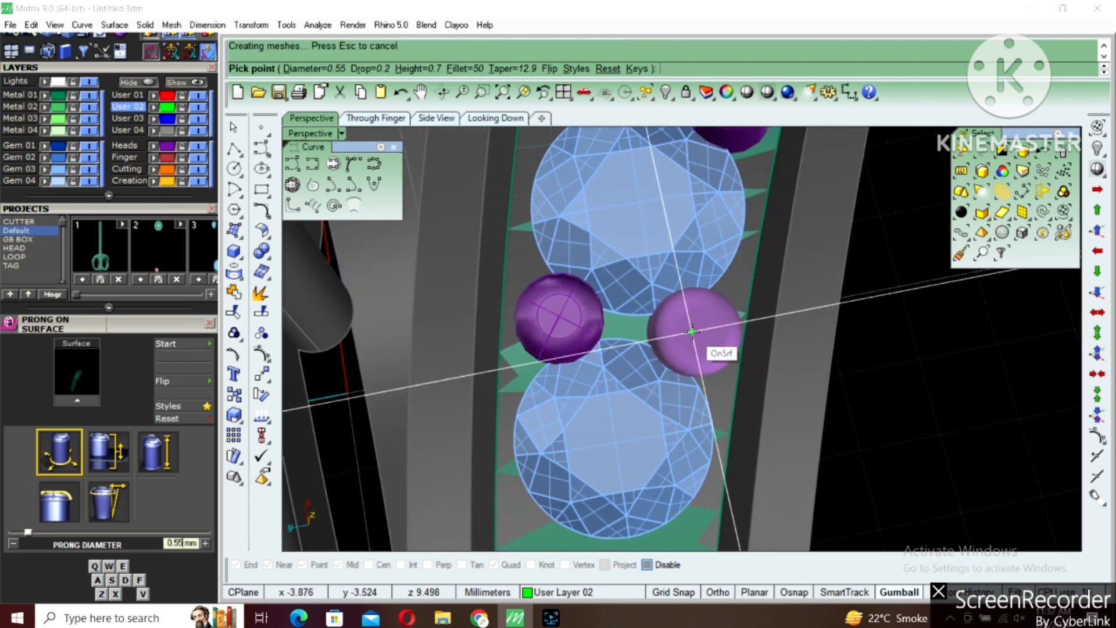
click(692, 334)
Place a pair of 0.55 mm prongs between the fourth and fifth gems from the V's tip.
scroll(668, 317, down, 4)
scroll(663, 343, up, 5)
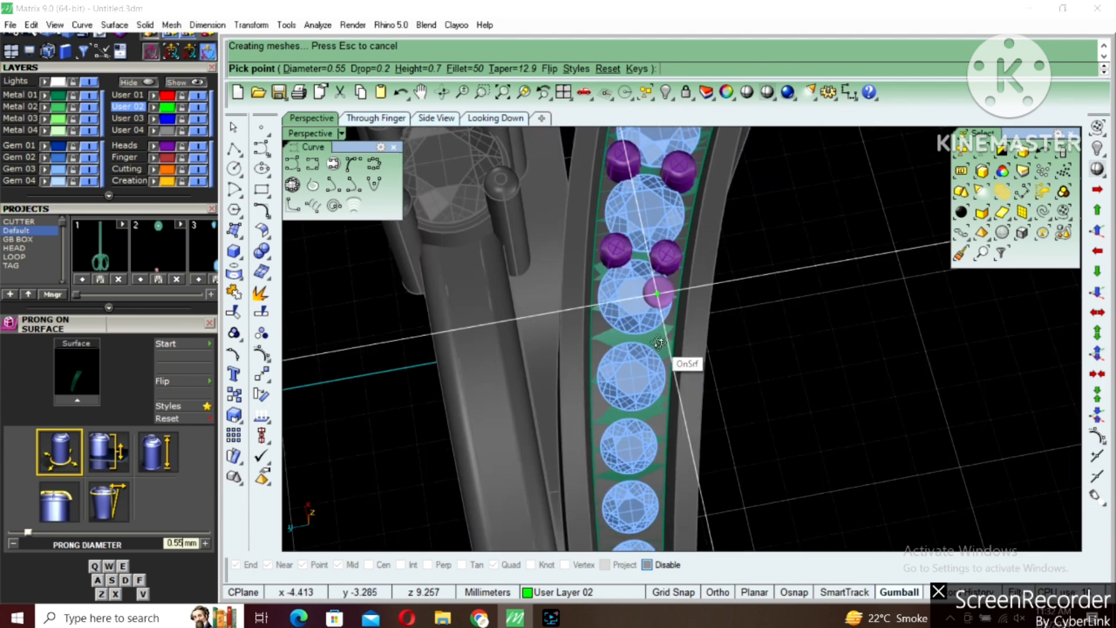
scroll(657, 338, up, 2)
click(658, 328)
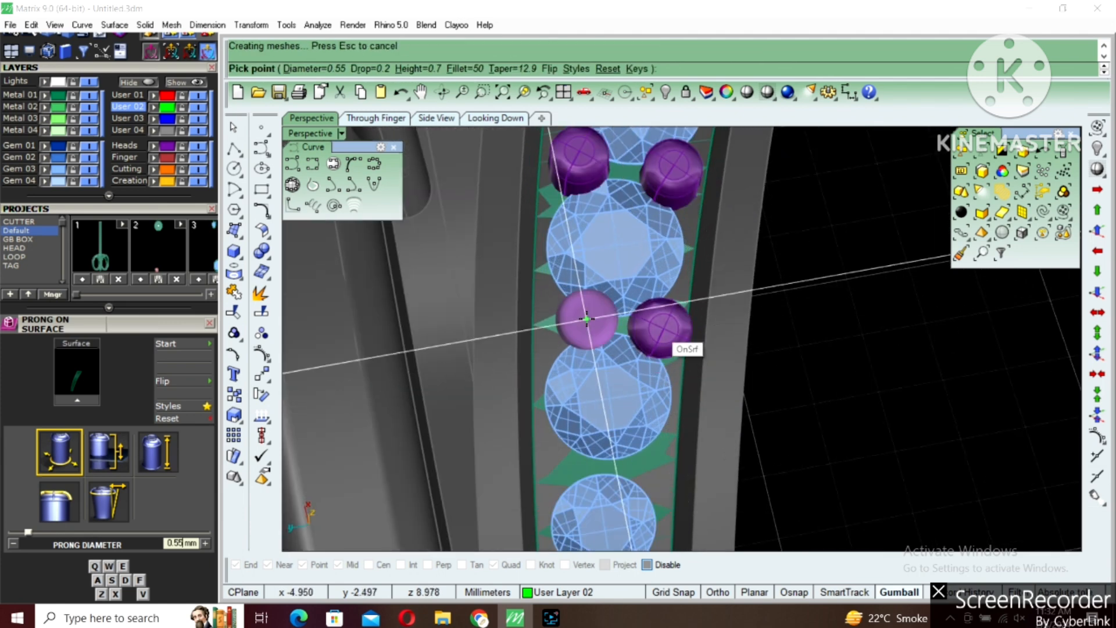
click(567, 325)
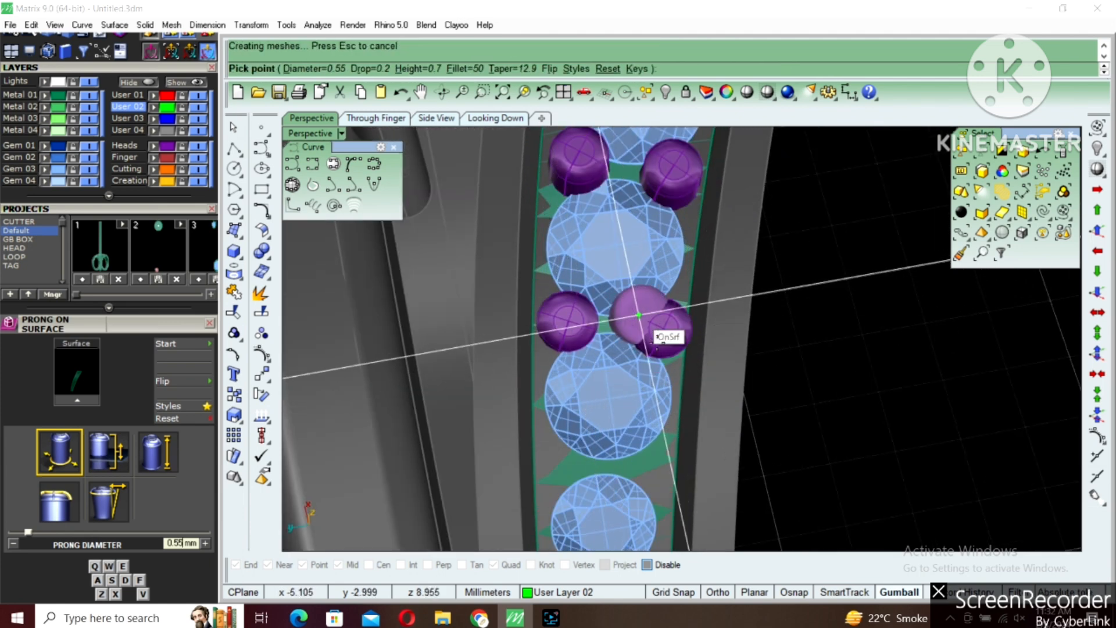
Reduce the prong diameter to 0.5 mm and place a pair of prongs between the fifth and sixth gems from the V's tip.
scroll(663, 325, down, 4)
scroll(673, 374, up, 5)
scroll(645, 312, up, 2)
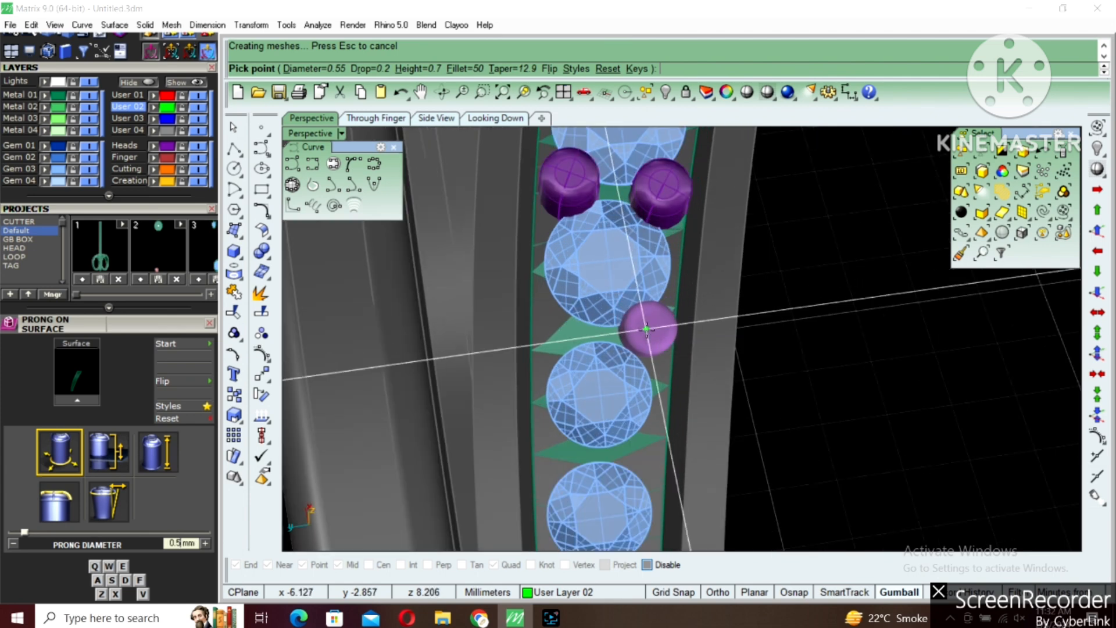
key(q)
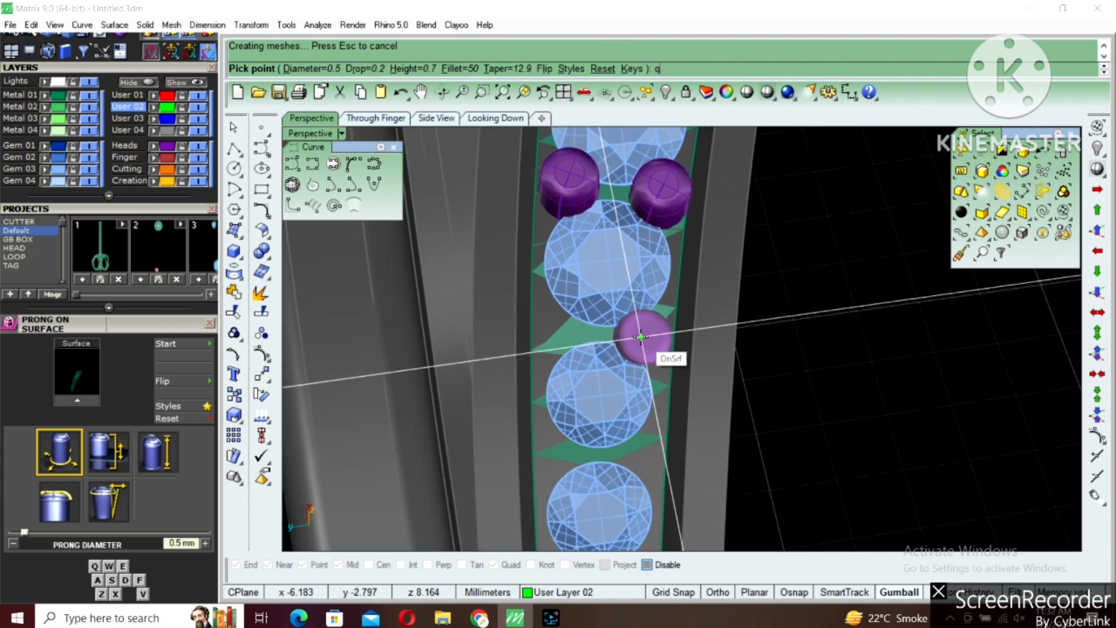
click(641, 336)
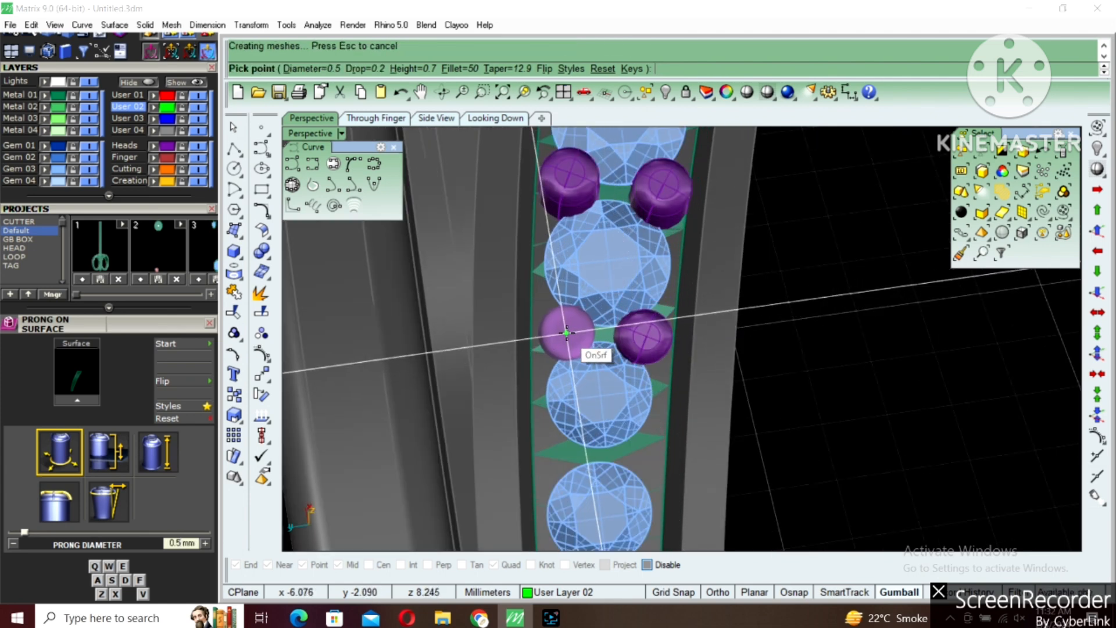
click(567, 332)
Place a pair of 0.5 mm prongs between the sixth and seventh gems from the V's tip.
scroll(568, 329, down, 4)
scroll(584, 352, up, 4)
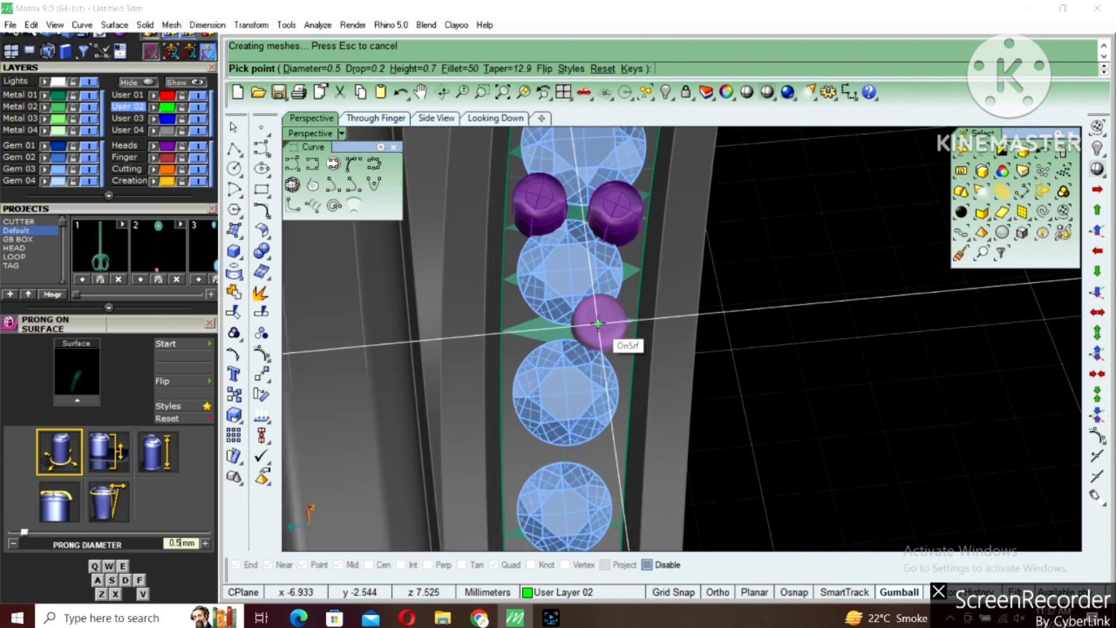
scroll(604, 331, up, 2)
click(609, 338)
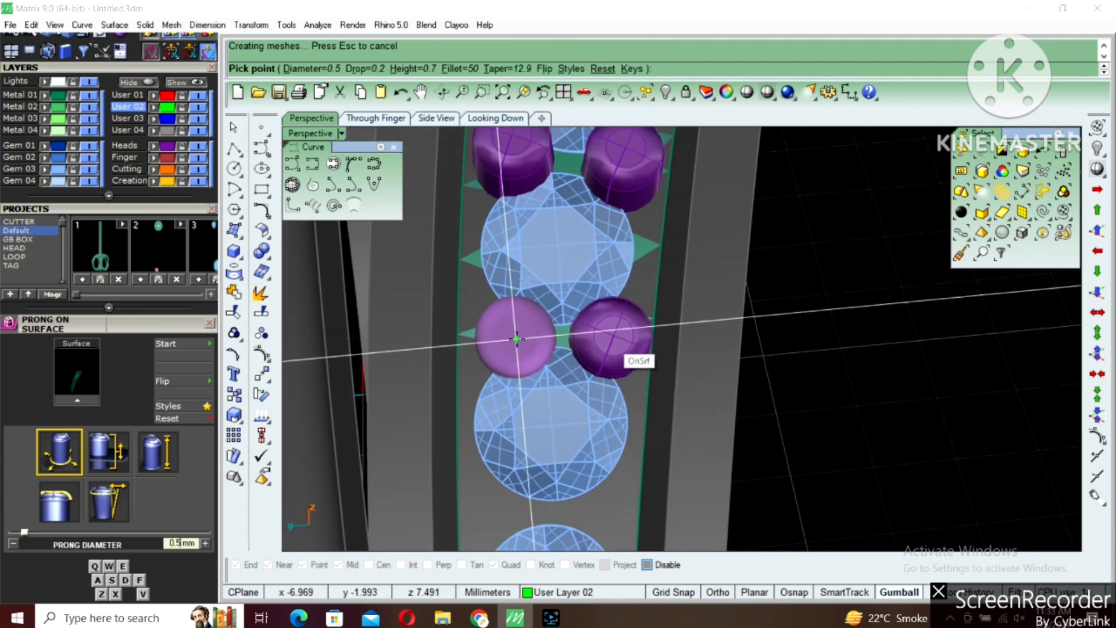
click(501, 335)
Reduce the prong diameter to 0.45 mm and place prong pairs in the next two gaps, between the seventh, eighth and ninth gems.
scroll(581, 360, down, 3)
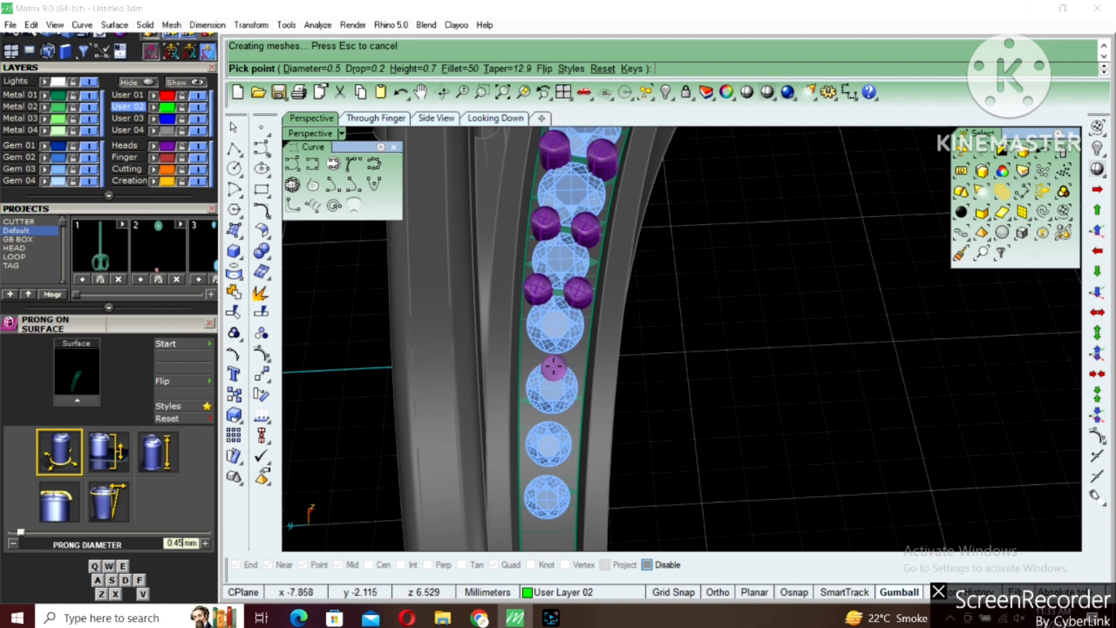
key(q)
scroll(534, 353, up, 2)
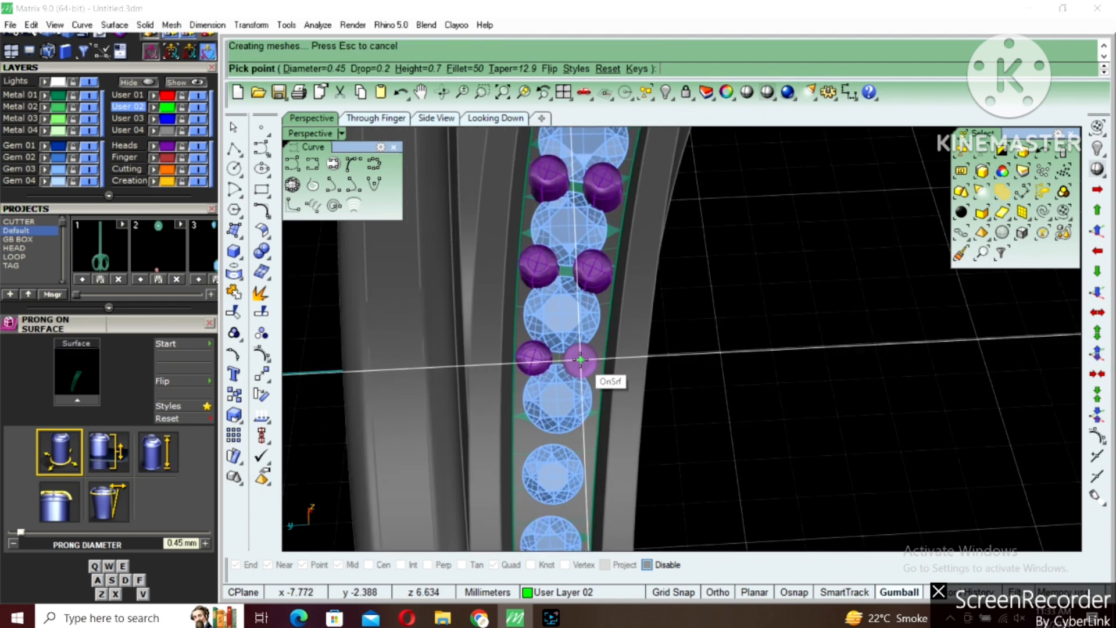
scroll(580, 357, up, 3)
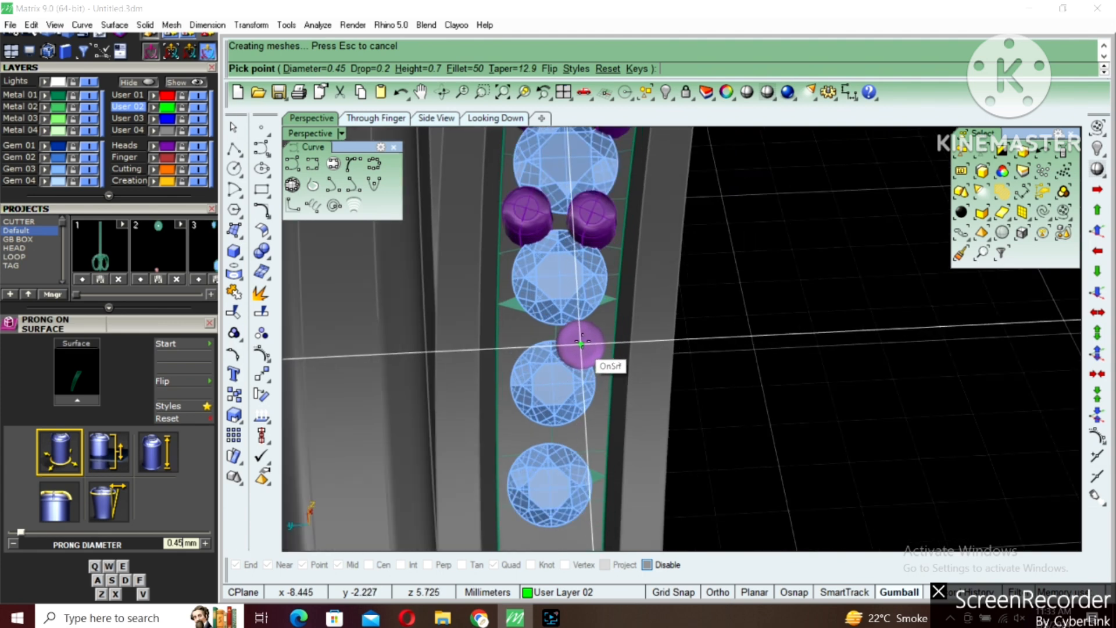
click(530, 335)
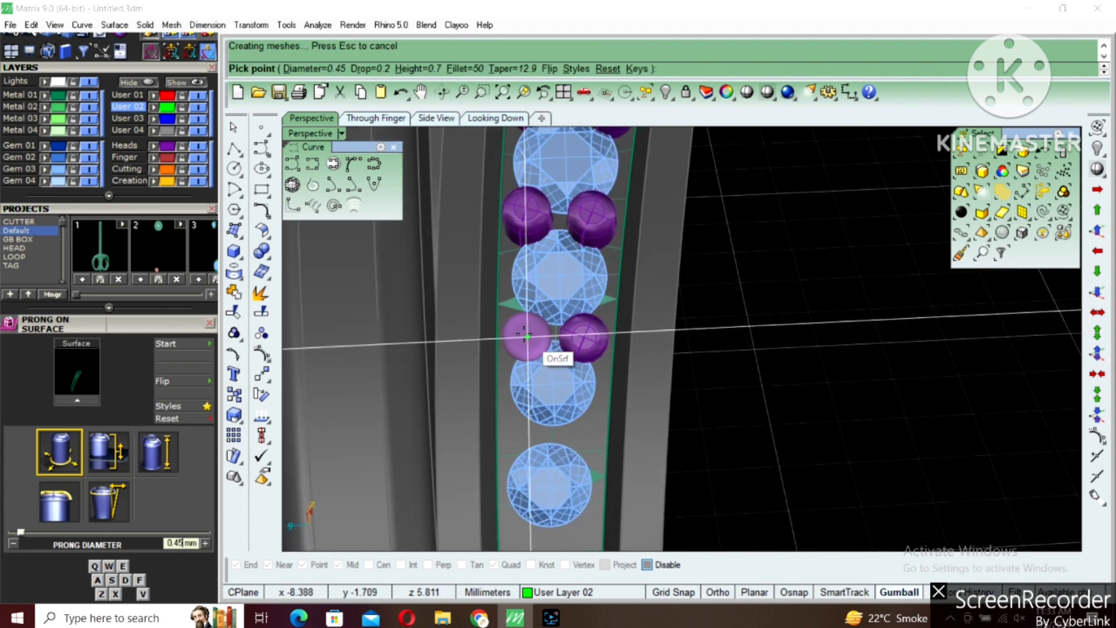
Place 0.4 mm prong pairs between the last two gems and beyond the end gem, and end the prong placement.
right_drag(589, 427, 580, 344)
click(580, 299)
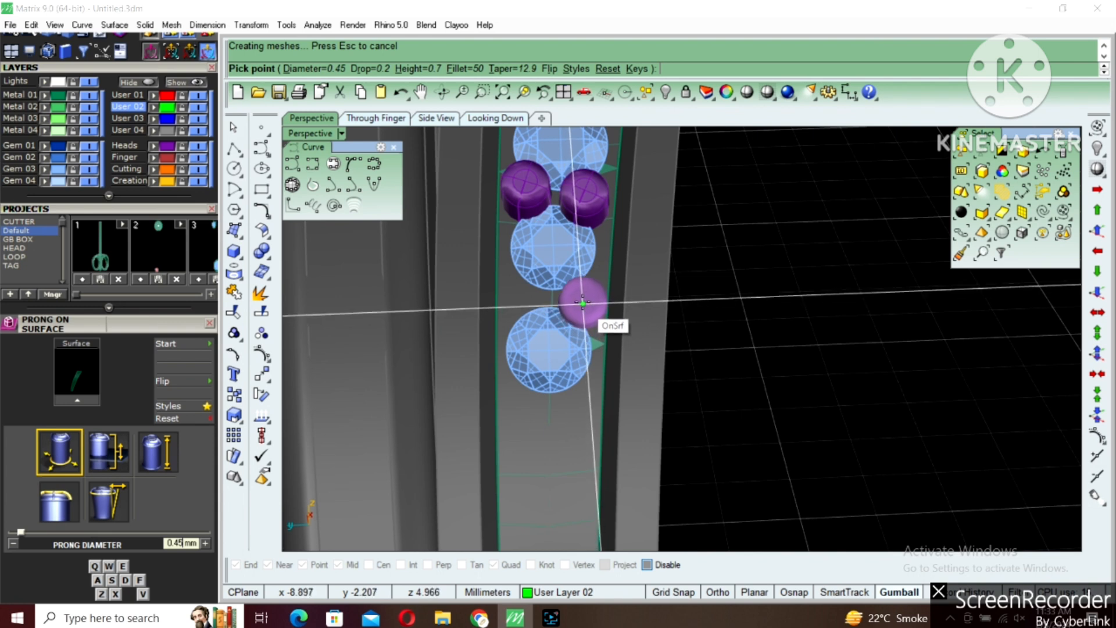
key(a)
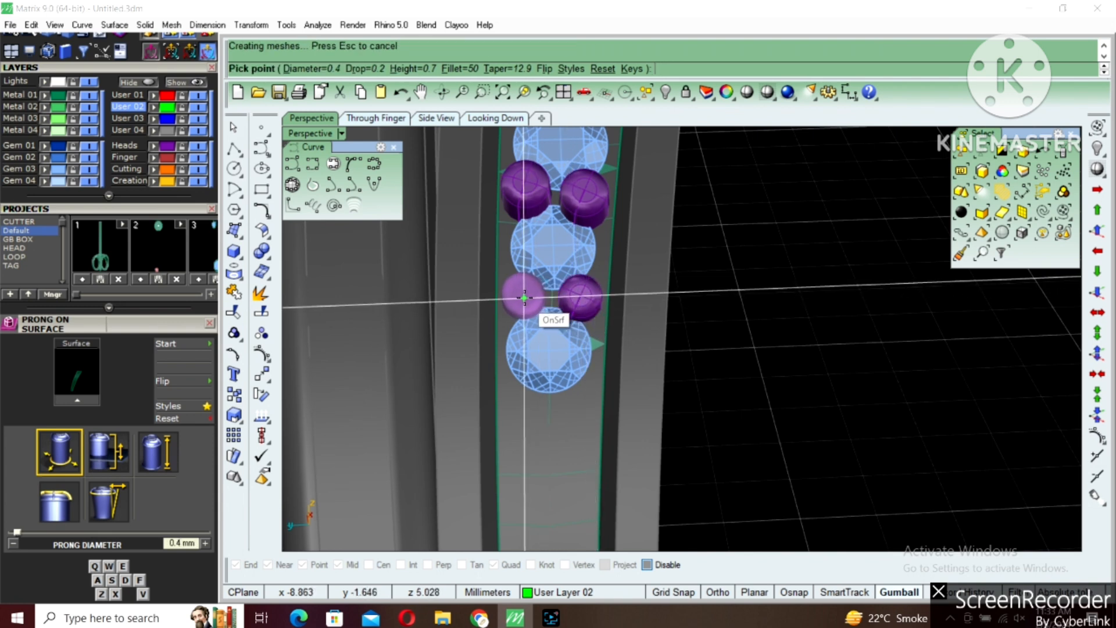
click(525, 297)
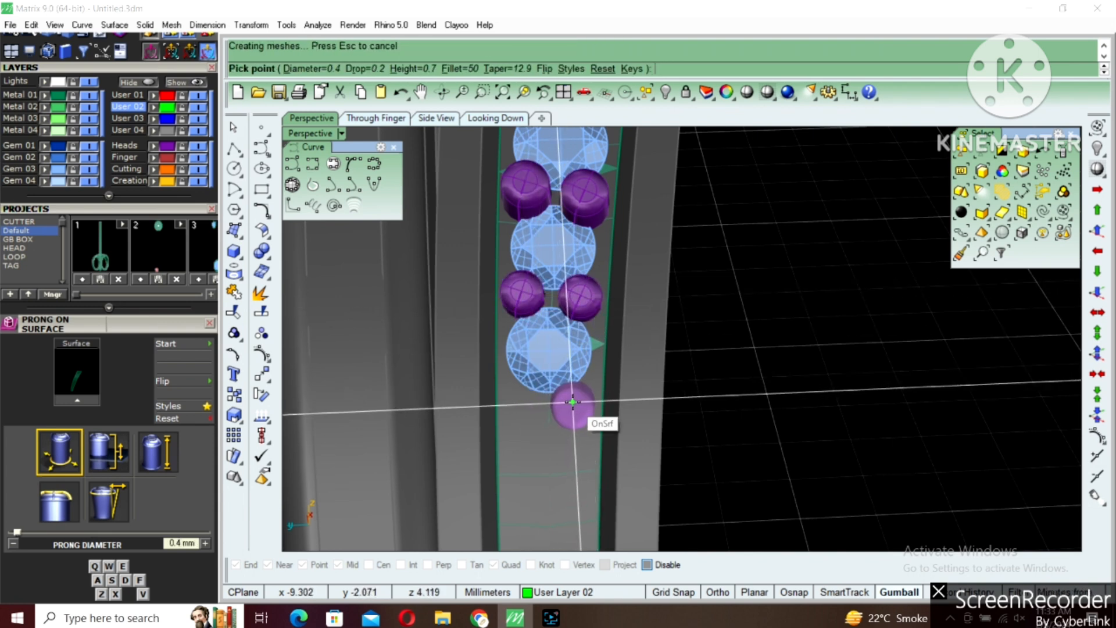
click(572, 401)
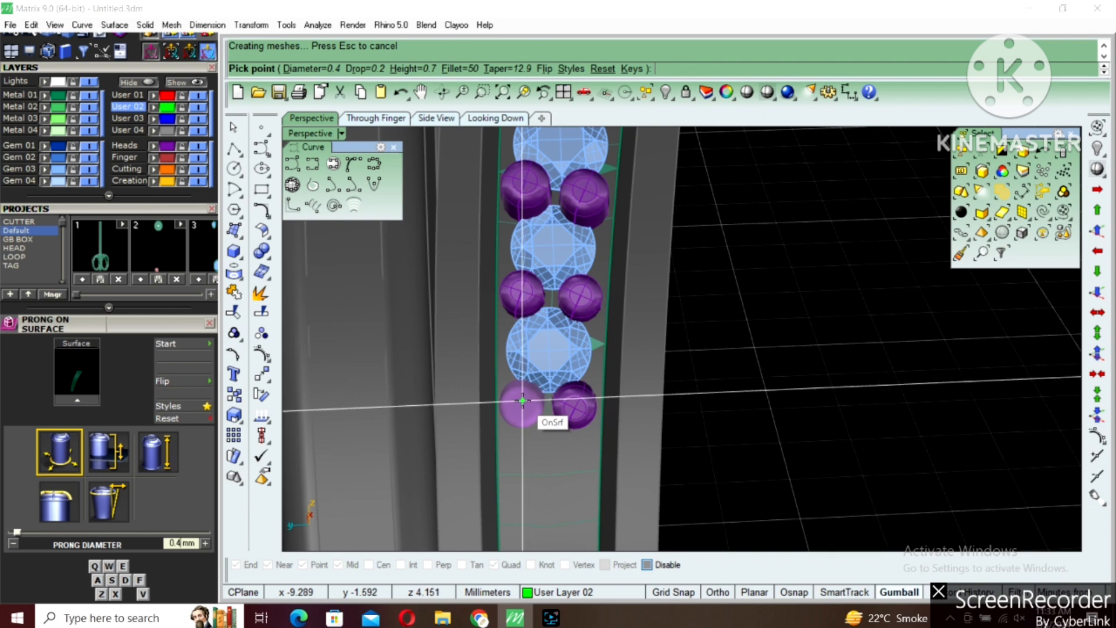
click(521, 401)
key(Return)
scroll(527, 405, down, 5)
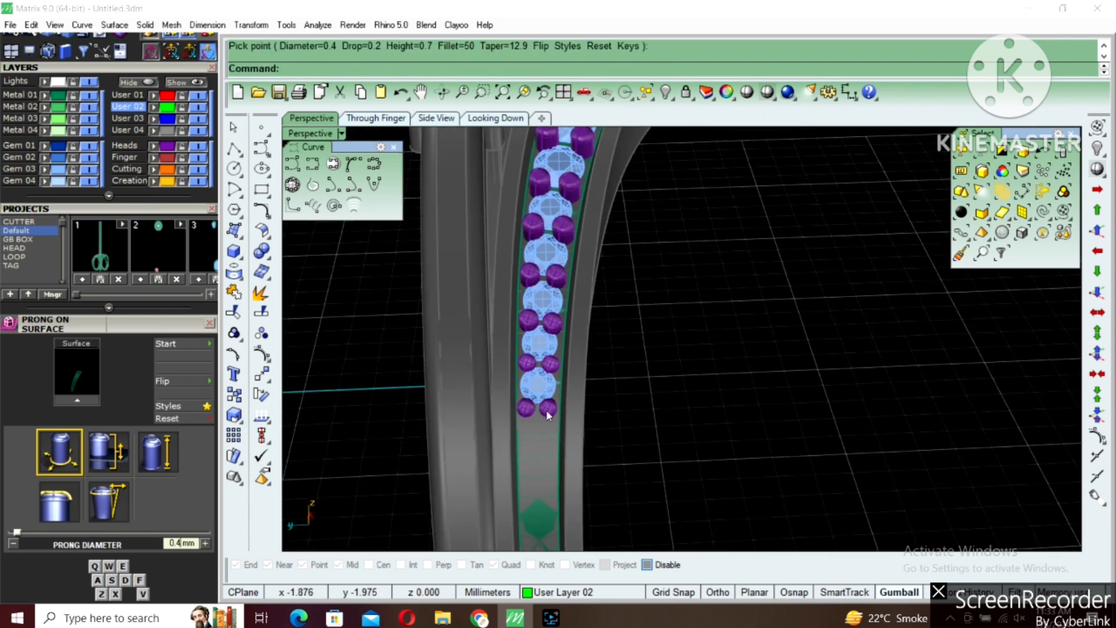
Group the paired prongs, leaving out the one at the V's tip, and mirror them through the origin onto the other half of the band.
scroll(357, 376, down, 3)
key(ctrl+a)
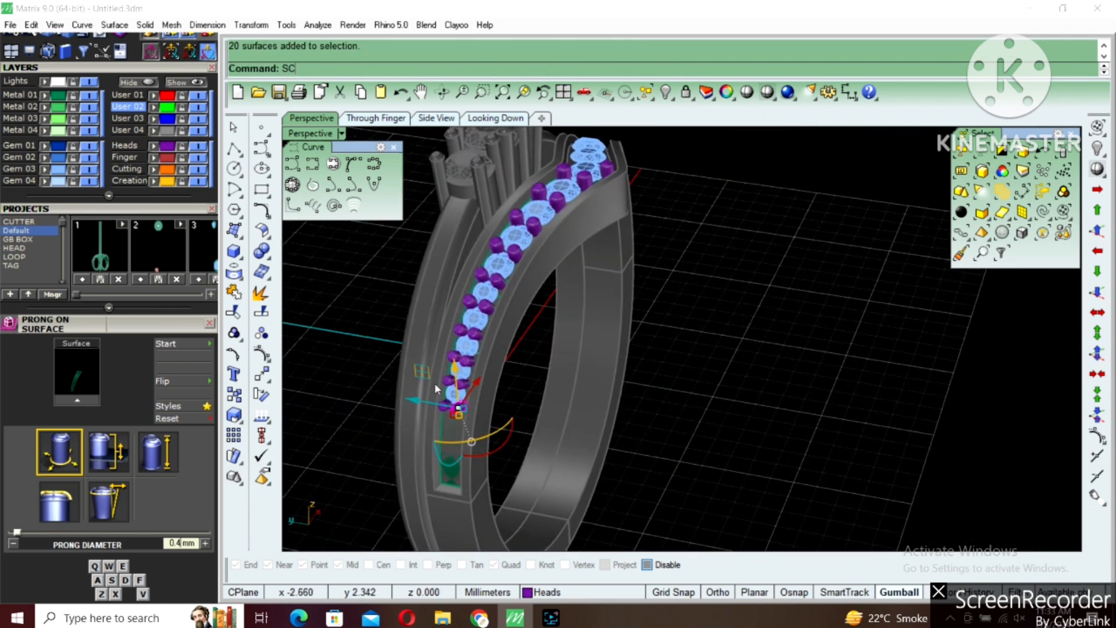
right_drag(434, 382, 657, 291)
right_drag(637, 341, 590, 419)
text(mirror)
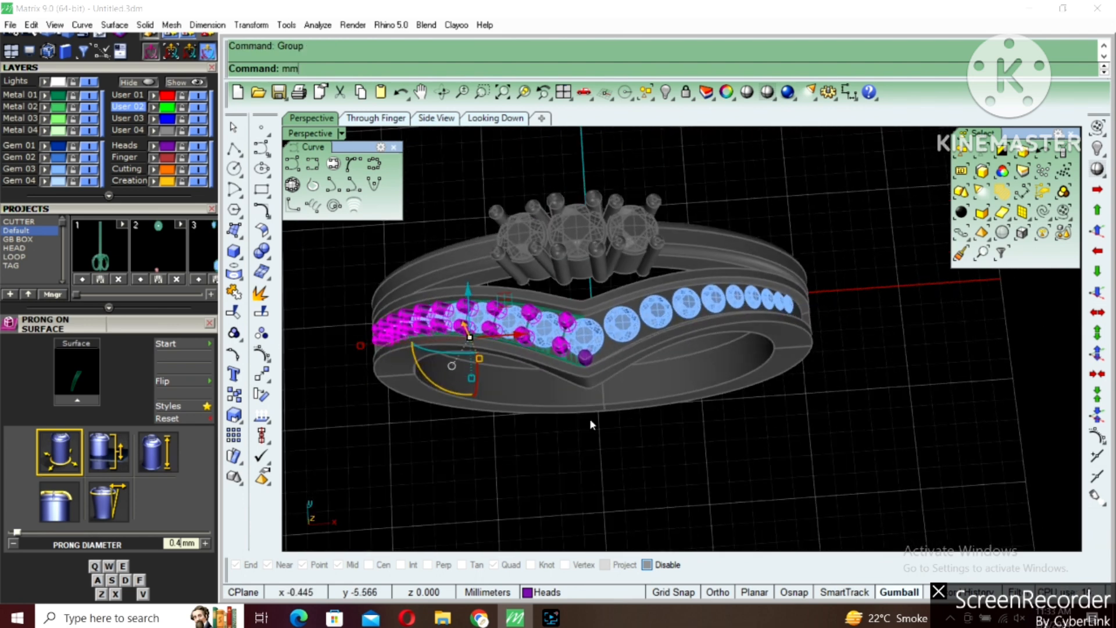
key(Return)
text(0)
key(Return)
click(596, 413)
right_drag(604, 362, 587, 366)
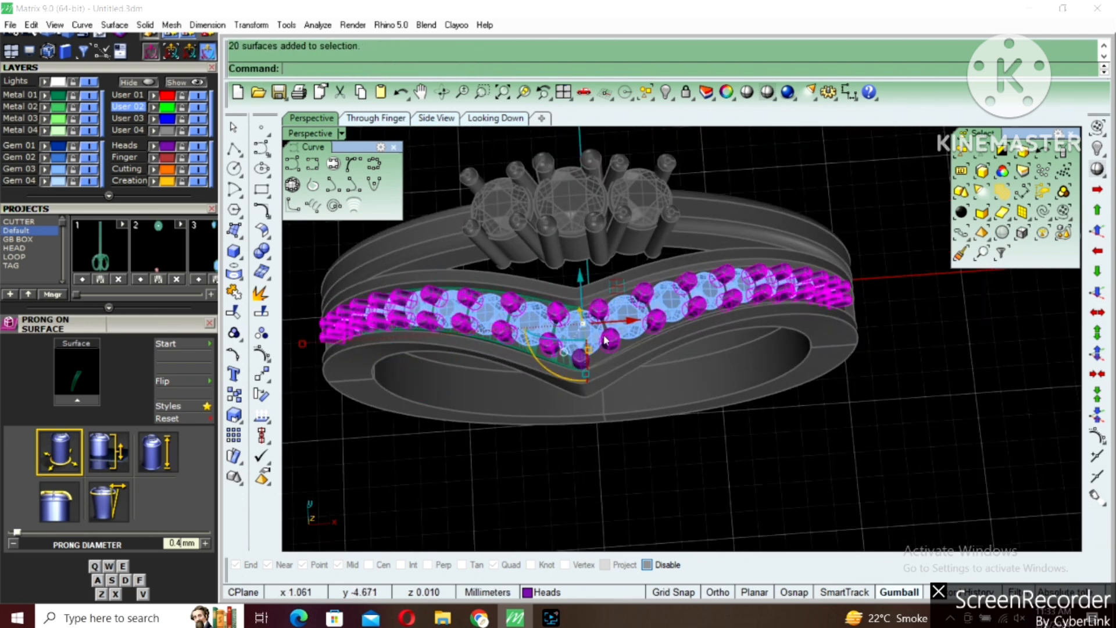
Group all the prongs with the one at the V's tip, and delete the construction surface beneath the gems.
click(577, 362)
click(232, 335)
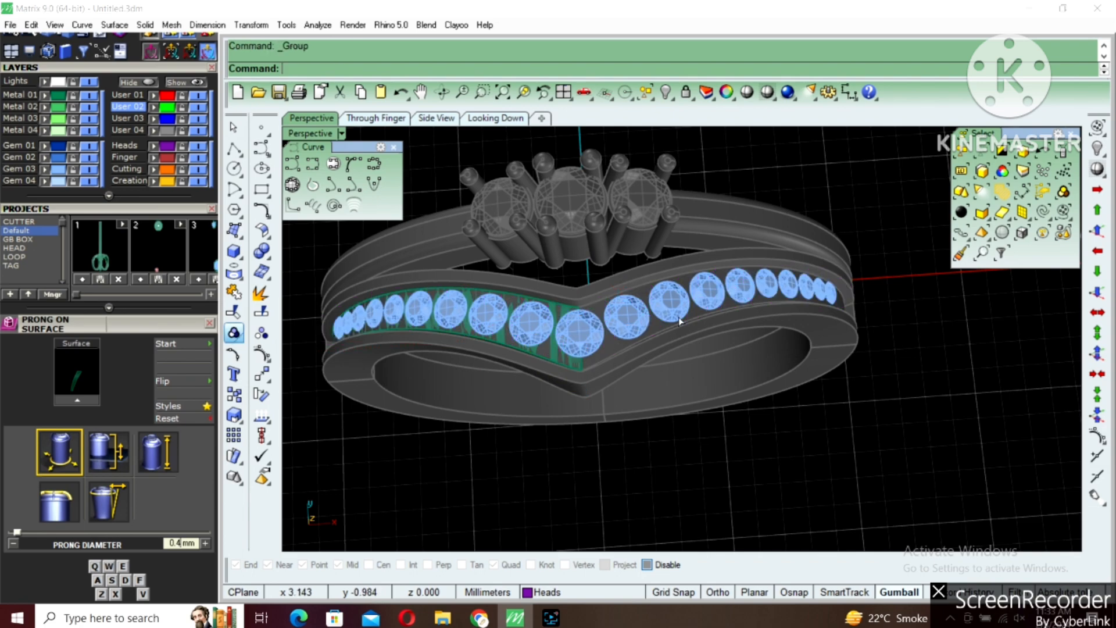
scroll(566, 334, up, 6)
click(644, 350)
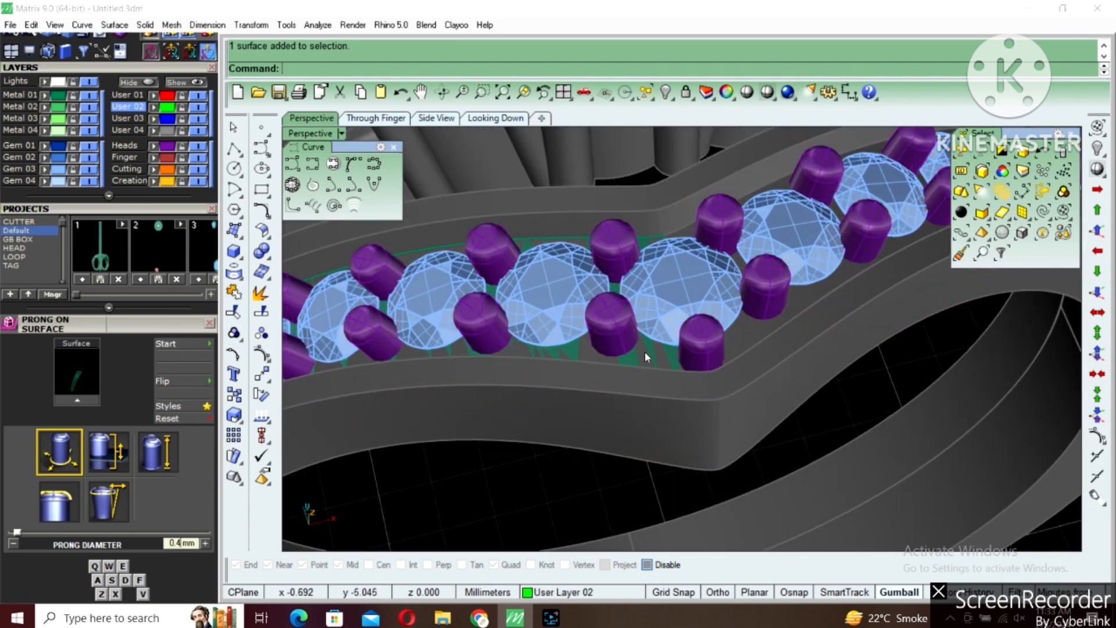
key(Delete)
Duplicate the two long edges of the gem channel on one half of the V-shaped band and lock all other objects.
scroll(669, 354, down, 5)
right_drag(678, 350, 715, 383)
key(ctrl+alt+l)
scroll(729, 395, up, 3)
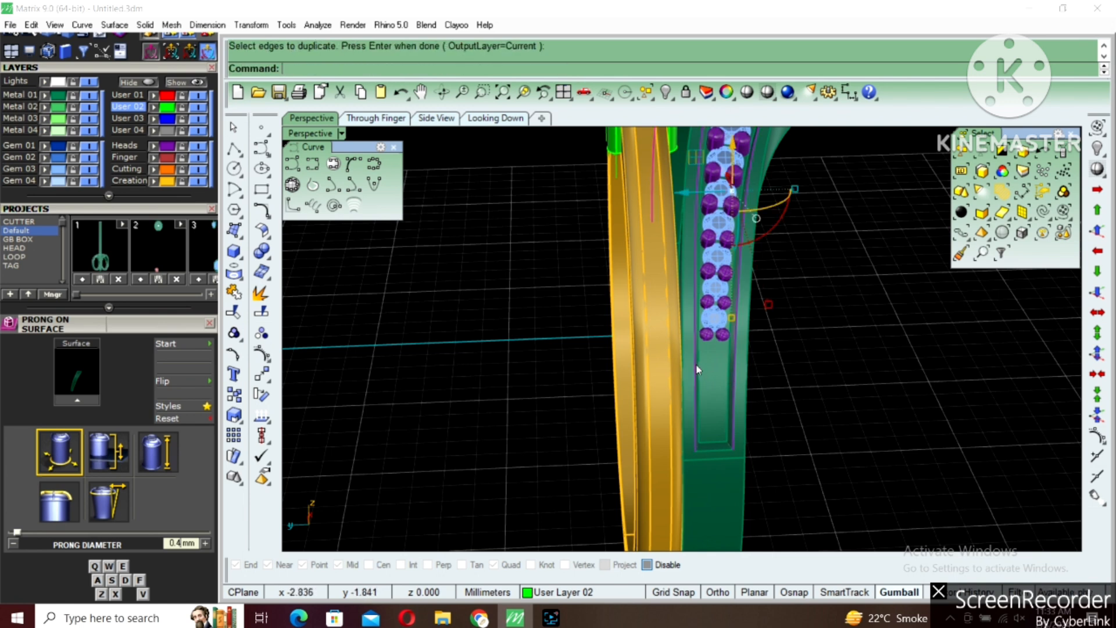
key(Return)
key(ctrl+i)
text(lock)
key(Return)
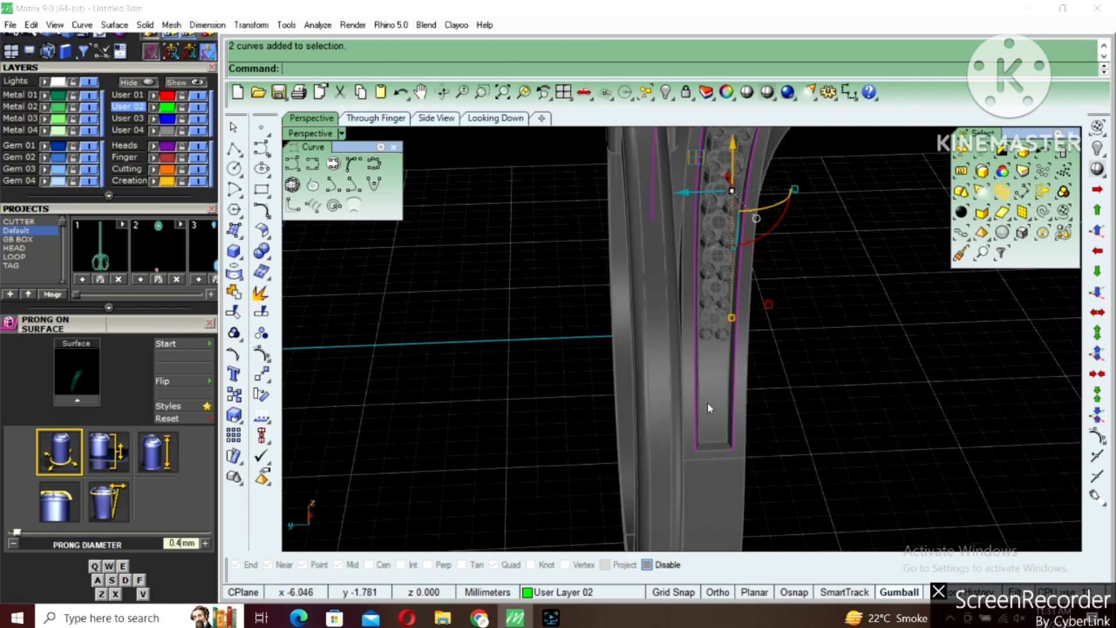
Loft a surface between the two channel edge curves and explode it into separate surfaces.
click(707, 396)
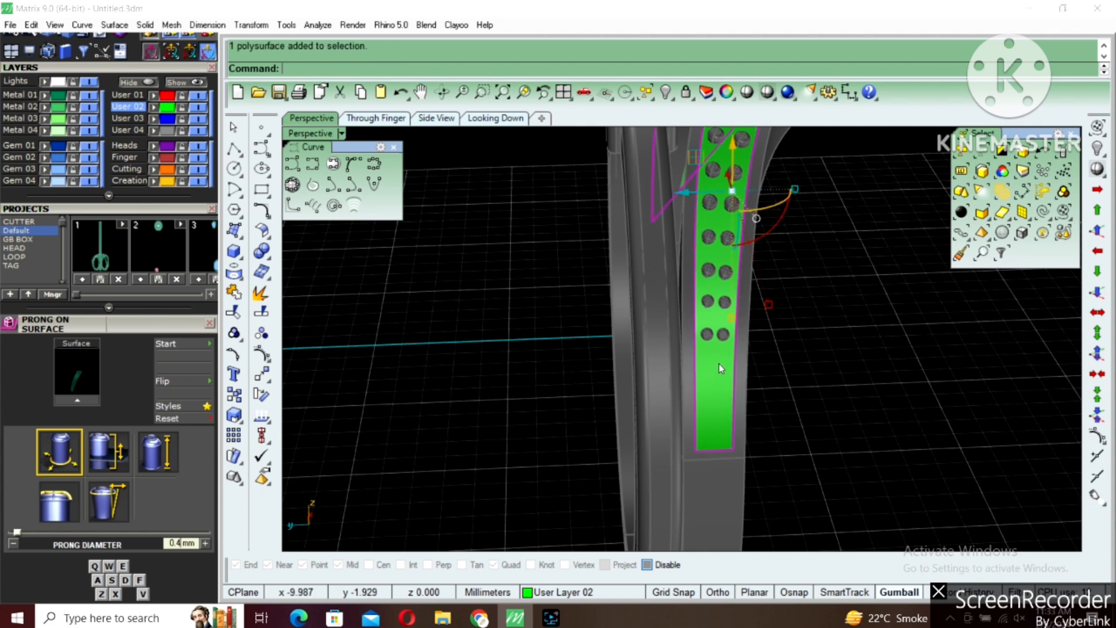
scroll(721, 352, up, 3)
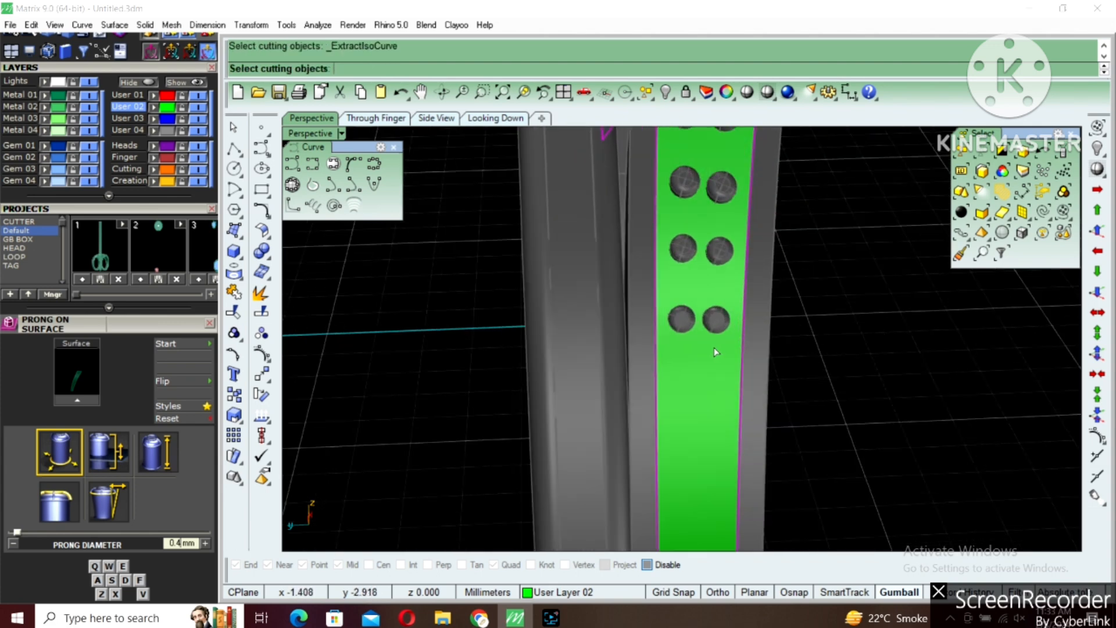
scroll(707, 366, down, 5)
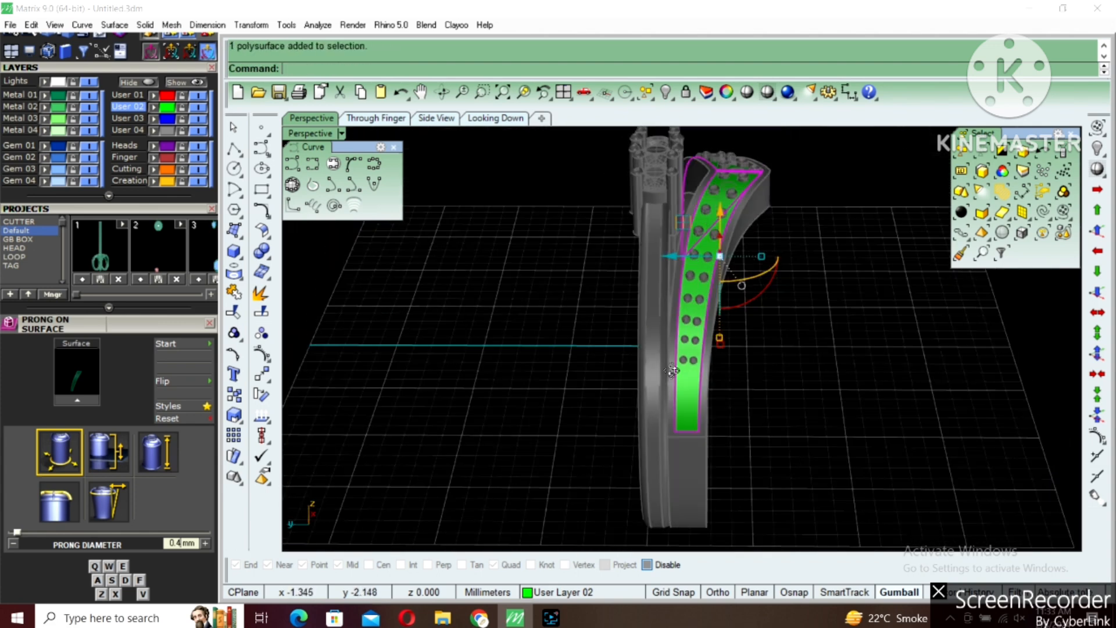
ctrl+click(687, 384)
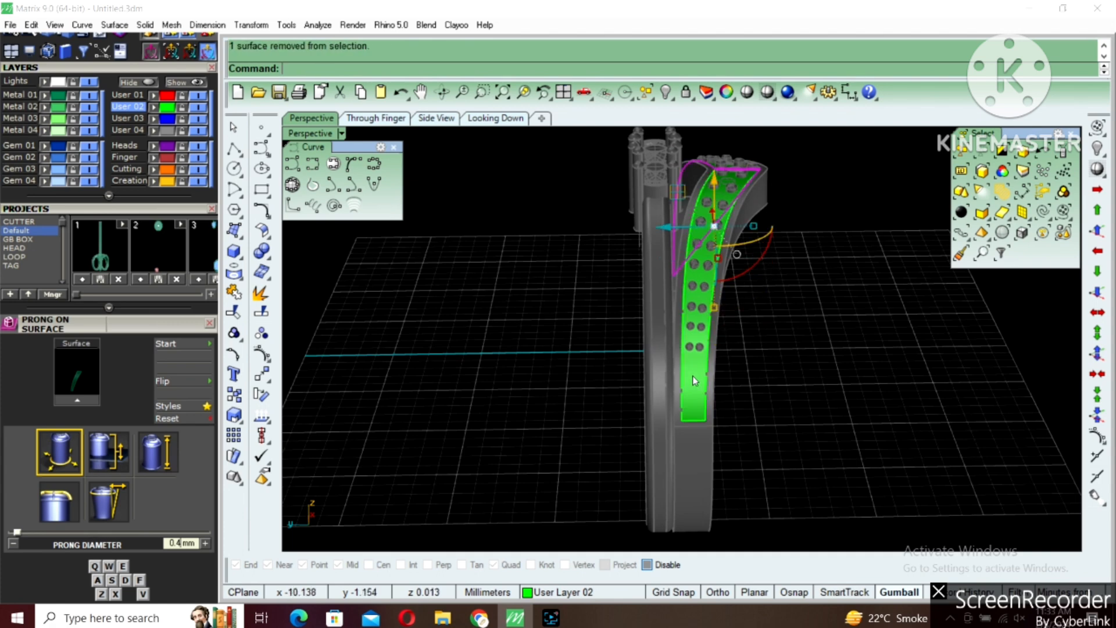
Split the channel surface along an isocurve just past the end prongs and delete the part under the gems.
scroll(690, 379, up, 3)
ctrl+shift+click(695, 371)
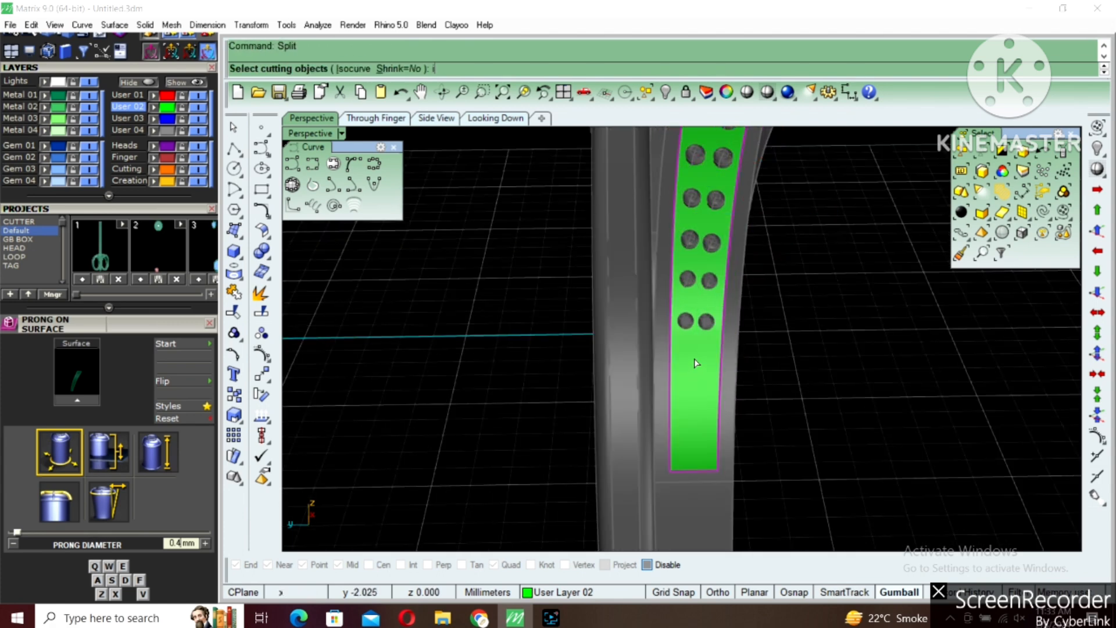
key(Return)
scroll(696, 361, up, 2)
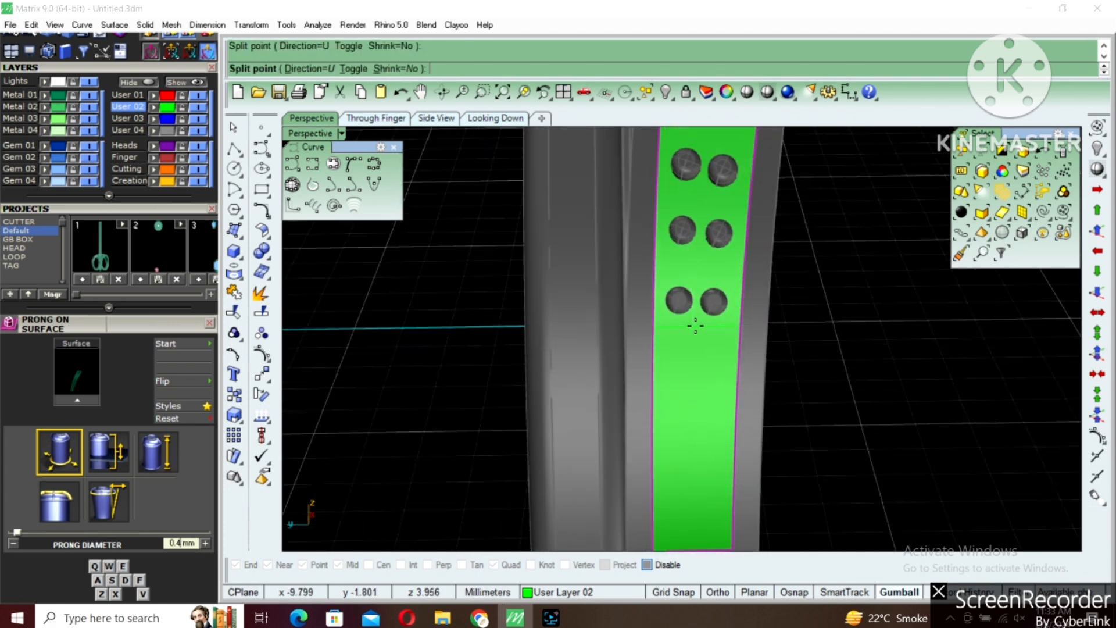
click(705, 344)
key(Delete)
Offset the remaining channel surface 0.4 mm as a solid, with the offset direction flipped.
click(700, 379)
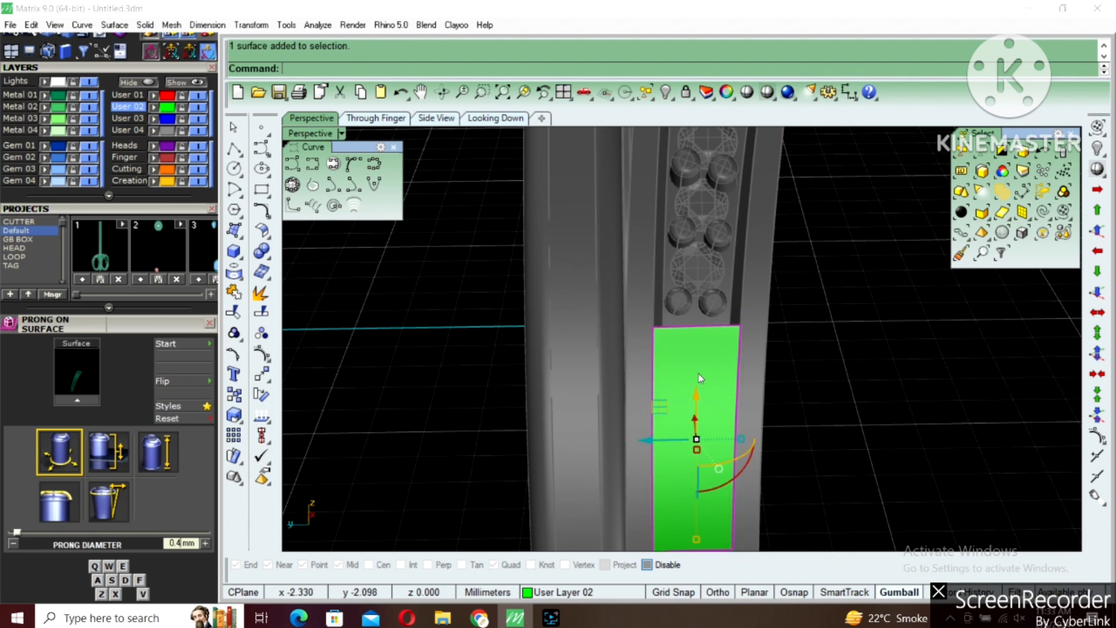
scroll(700, 379, down, 6)
right_drag(700, 379, 594, 369)
text(o)
key(Return)
text(f)
key(Return)
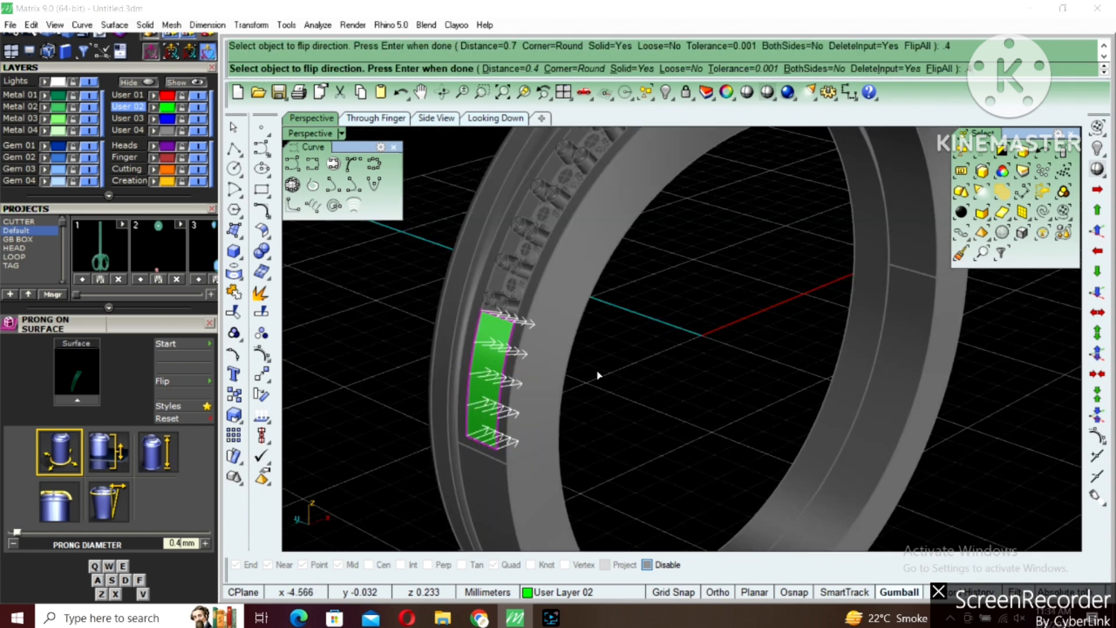
key(Return)
Mirror the solid channel plate through the origin onto the other half of the V-shaped band.
scroll(597, 370, down, 5)
right_drag(583, 394, 655, 448)
text(mi)
key(Return)
text(0)
key(Return)
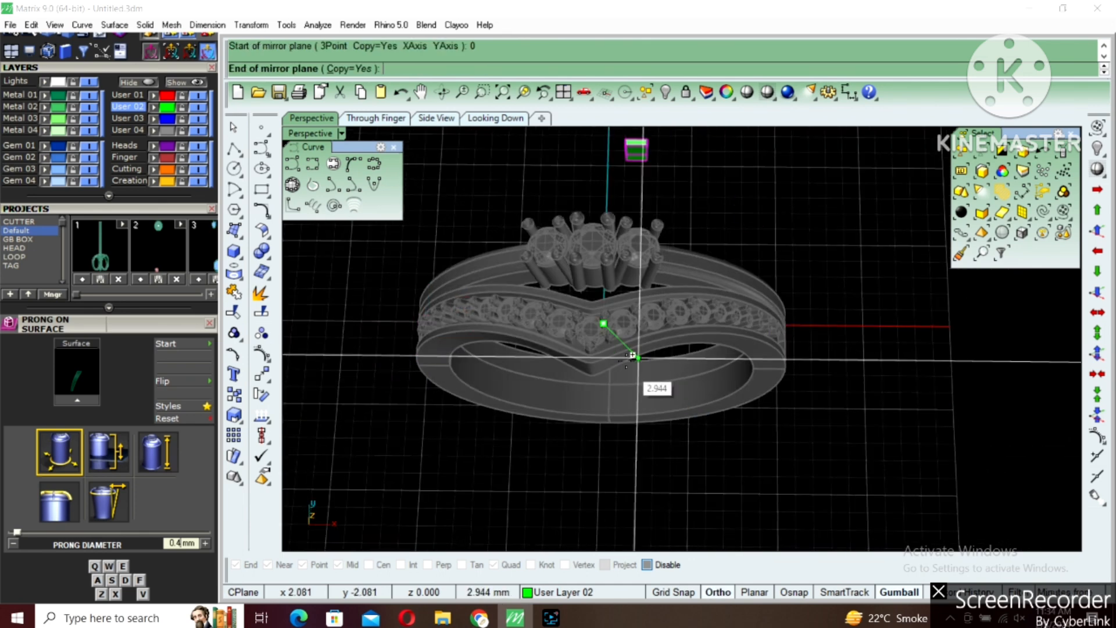
click(609, 419)
Unlock all objects and relock the three-stone ring with its gems, heads and construction curves.
right_drag(609, 418, 707, 388)
text(LL)
key(Return)
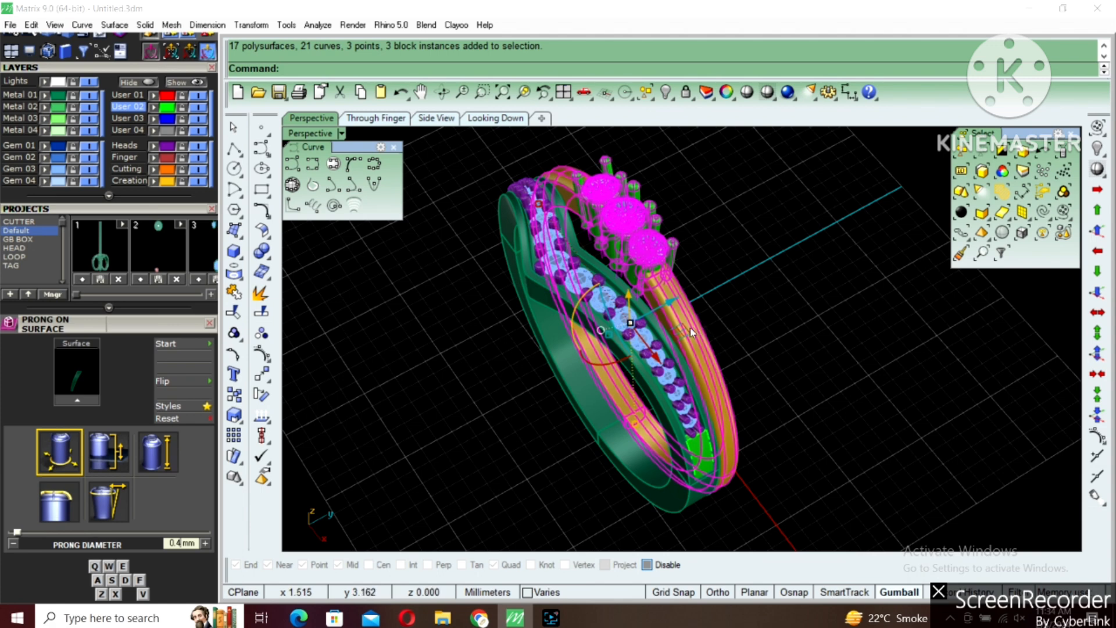
key(ctrl+l)
Select all the gems on the V-shaped band and start the Gem Cutter on them.
right_drag(631, 351, 704, 340)
scroll(633, 414, up, 2)
click(644, 417)
scroll(705, 412, down, 4)
key(F6)
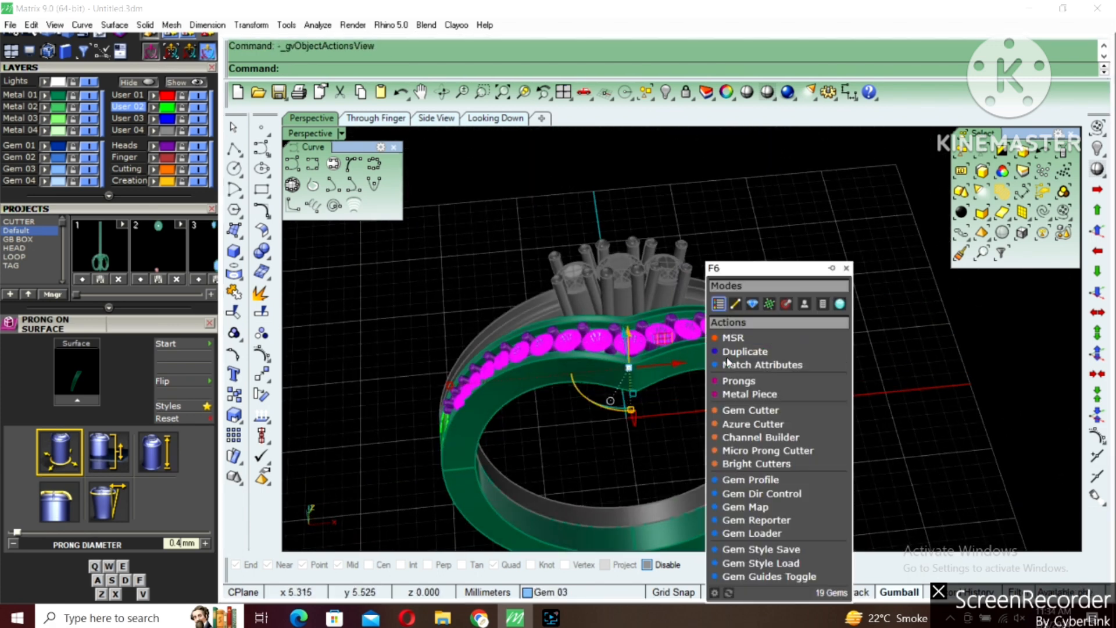
click(744, 411)
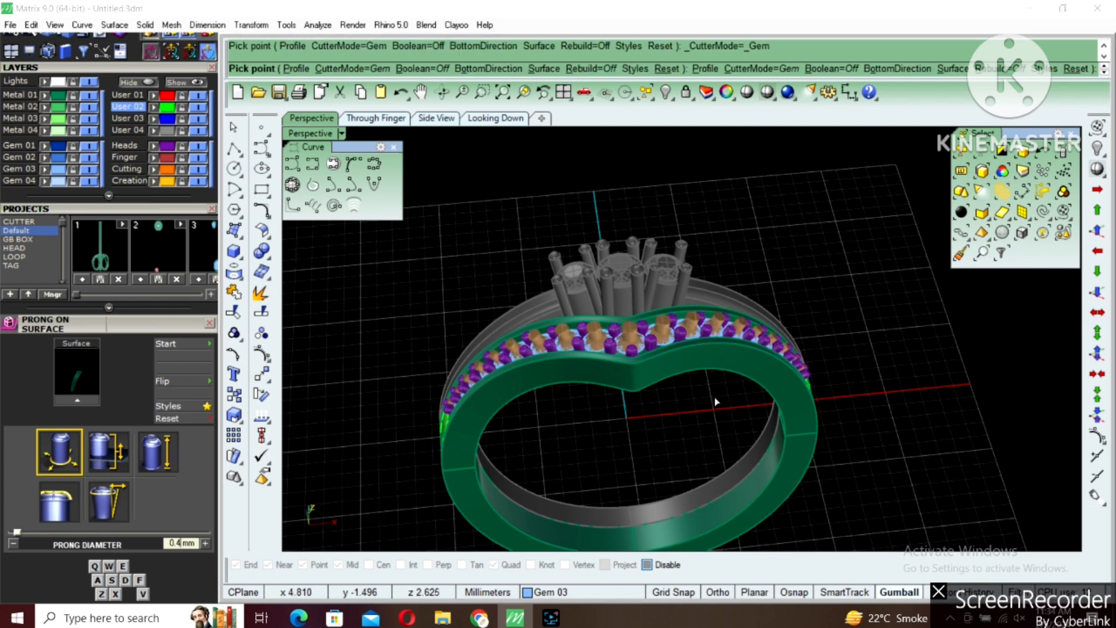
Extend the cutters' lower depth through the band, set the lower seat size to 66%, and create the cutters.
right_drag(716, 401, 530, 409)
click(122, 459)
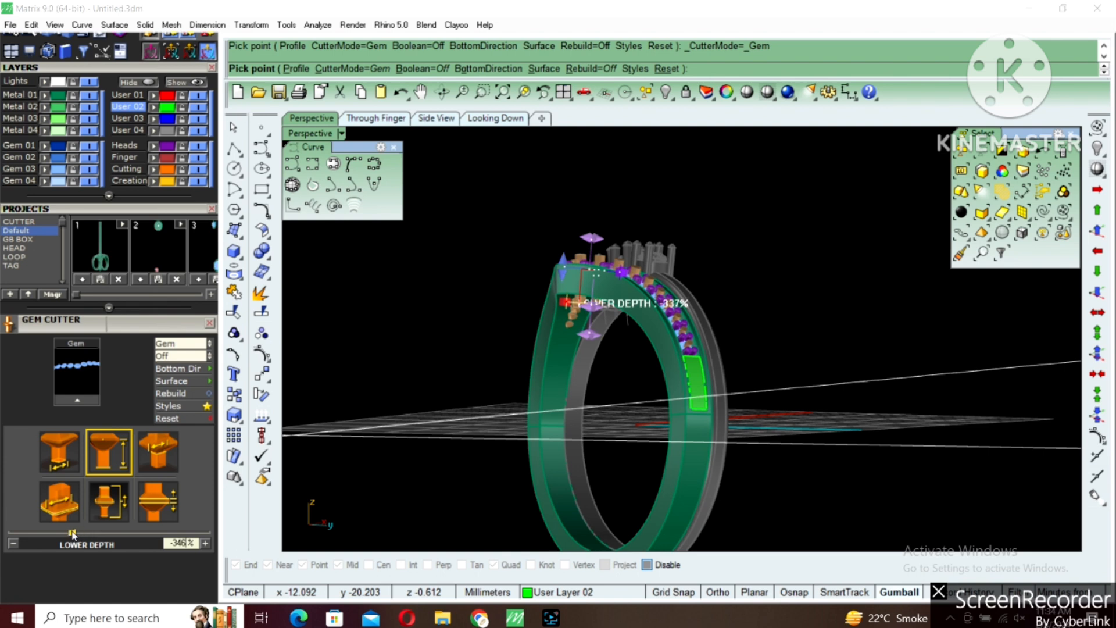
drag(41, 533, 39, 533)
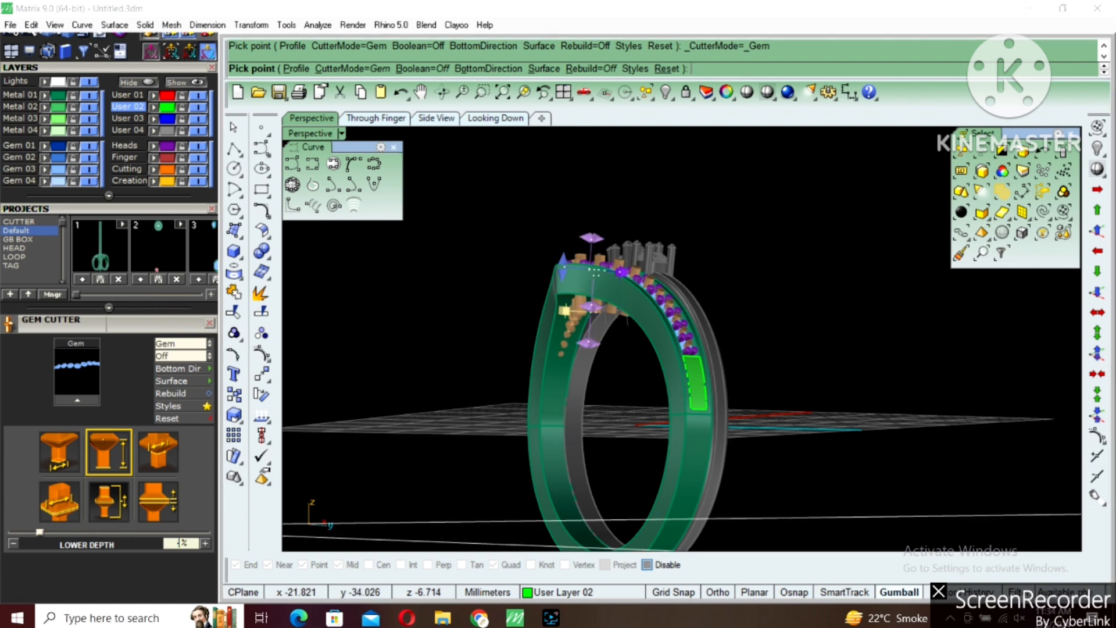
key(Return)
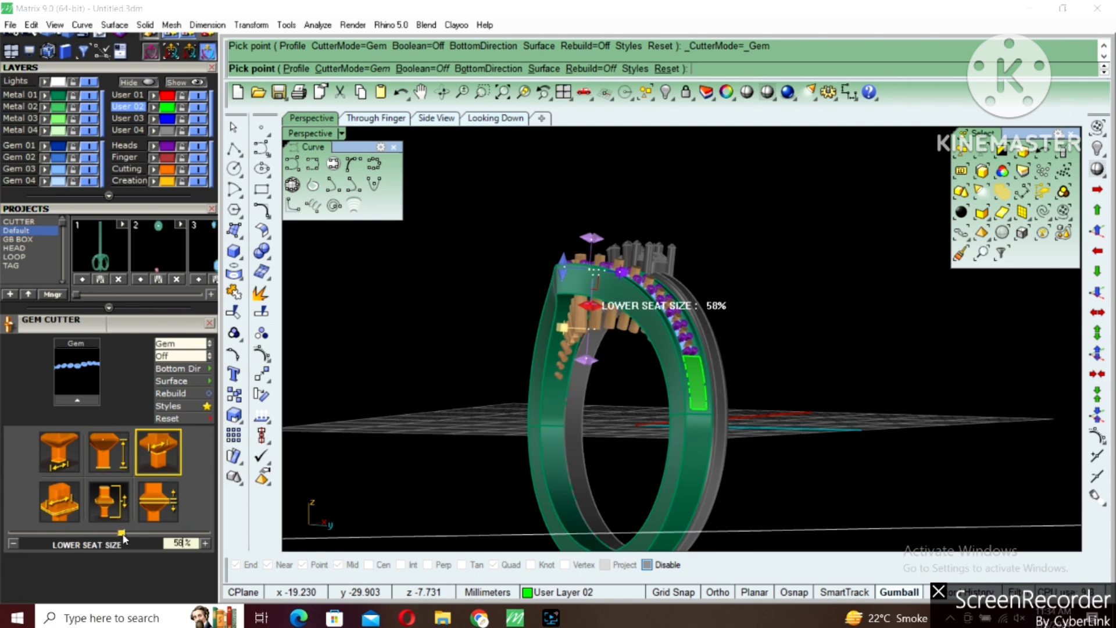
right_click(493, 363)
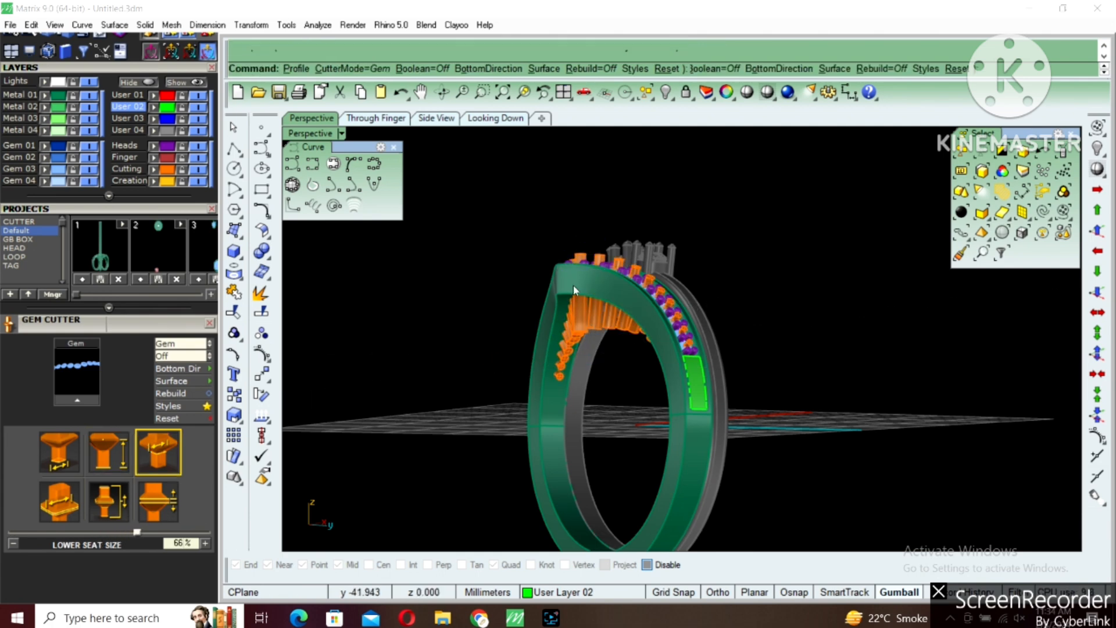
Subtract the gem cutters from the V-shaped band with a Boolean difference.
right_drag(574, 283, 628, 380)
scroll(619, 369, up, 5)
click(605, 344)
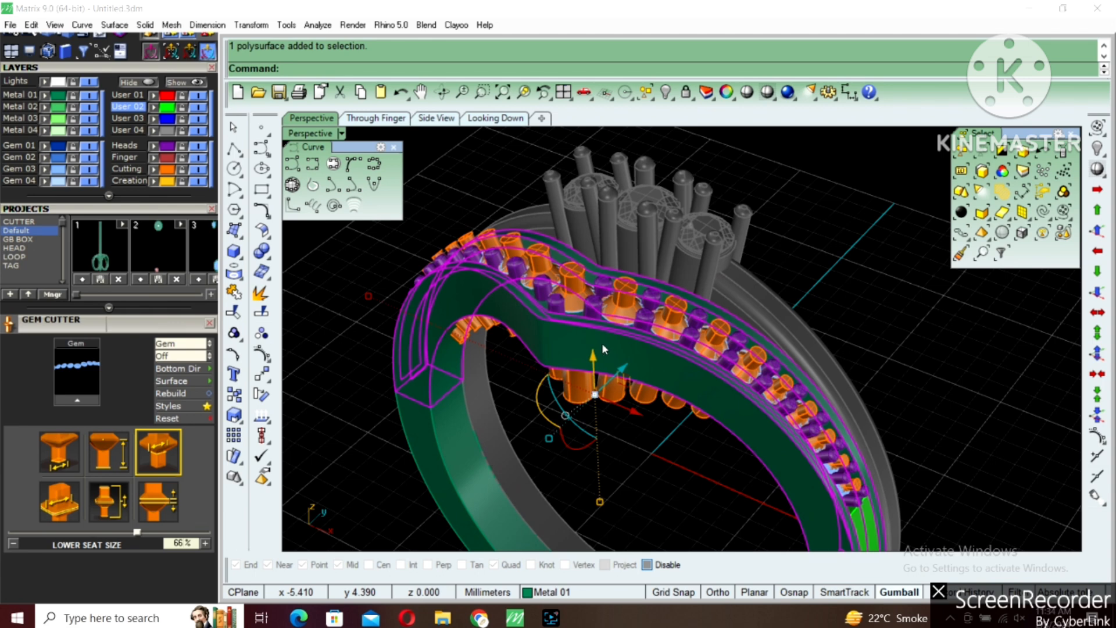
click(268, 259)
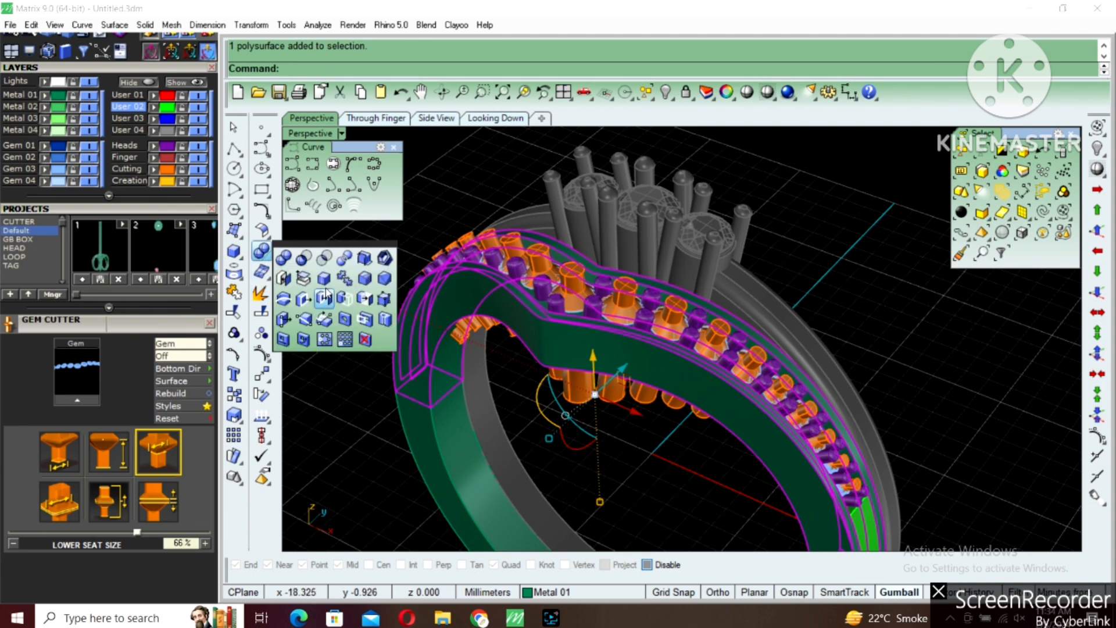
click(305, 260)
click(619, 288)
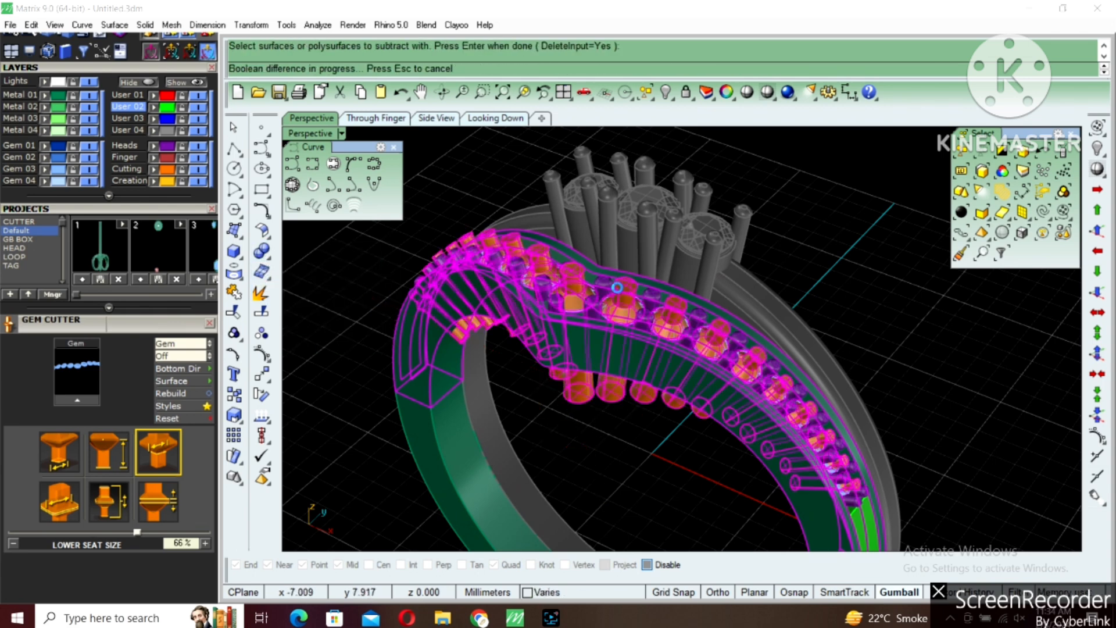
scroll(651, 331, down, 4)
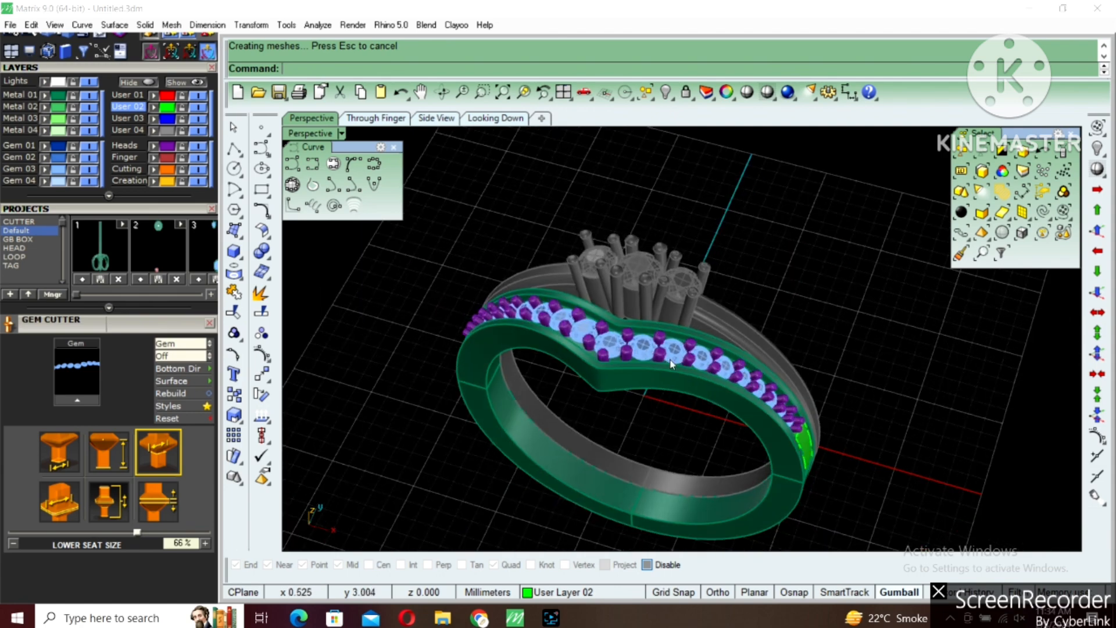
Assign the V-shaped band, its prongs and both channel plates to the Metal 01 layer.
scroll(622, 348, up, 3)
click(675, 347)
scroll(674, 347, down, 4)
right_drag(668, 349, 724, 391)
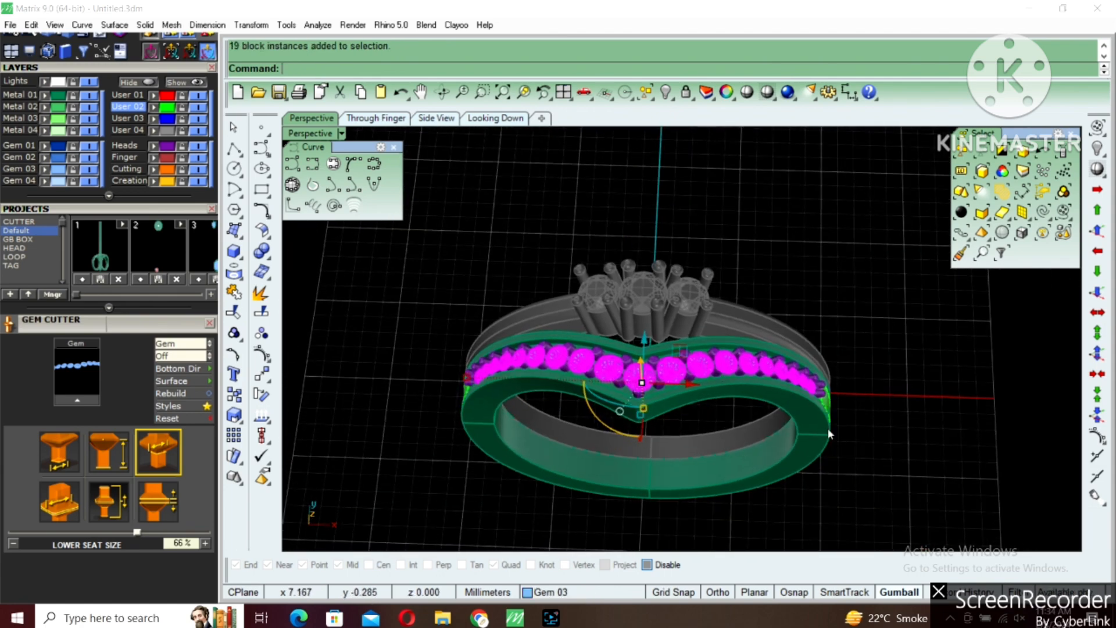
scroll(827, 427, up, 5)
right_drag(895, 455, 803, 363)
click(820, 371)
drag(797, 432, 775, 391)
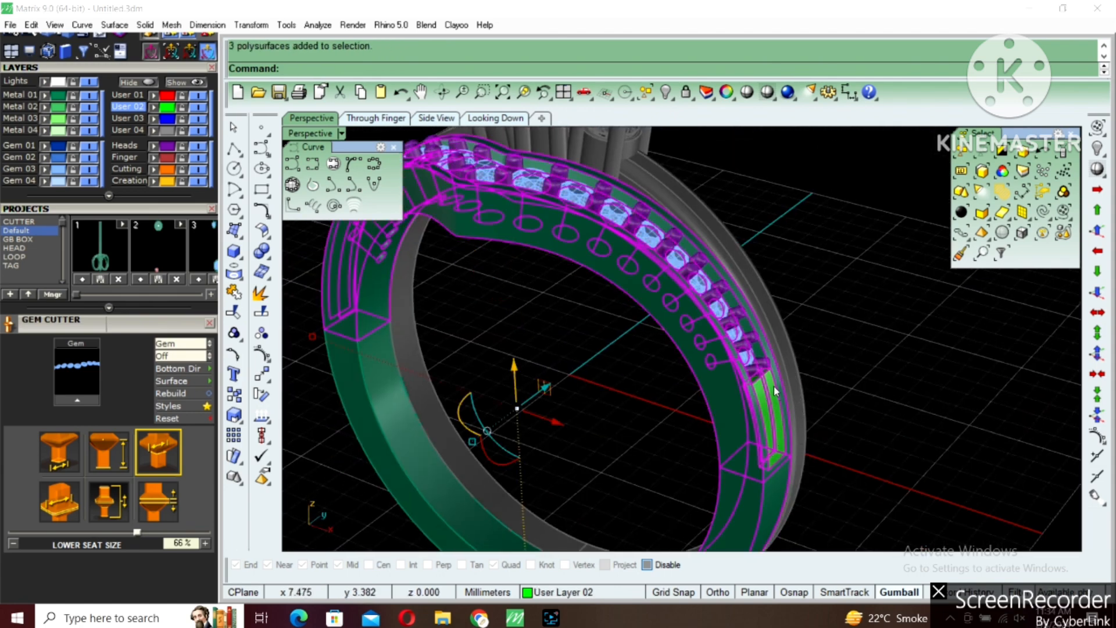
click(766, 365)
right_drag(766, 365, 516, 397)
scroll(516, 397, up, 2)
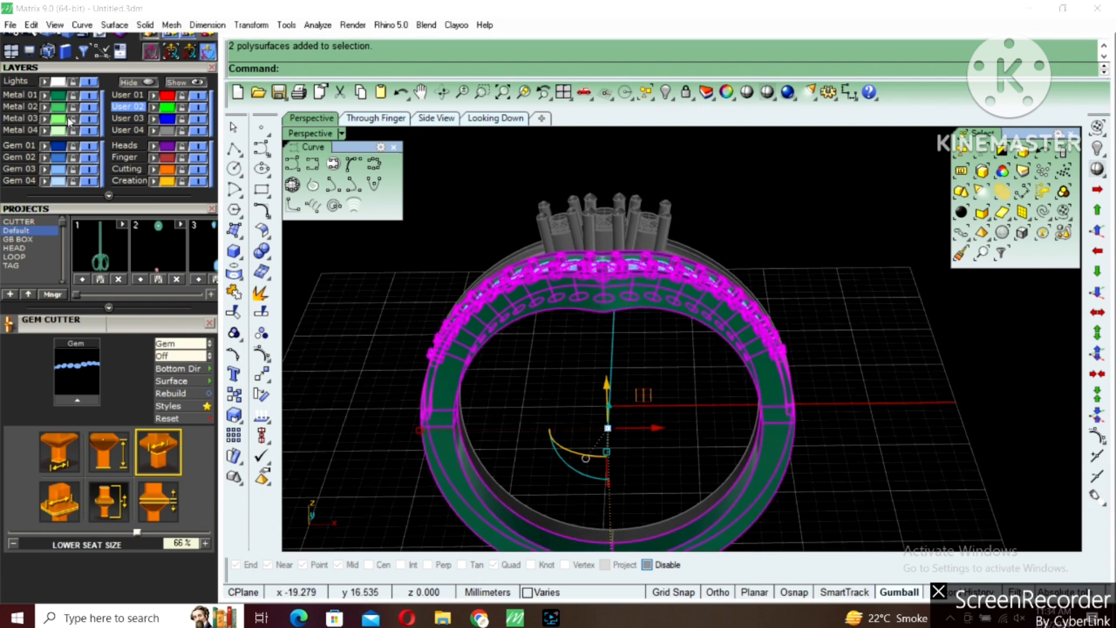
right_drag(477, 290, 480, 343)
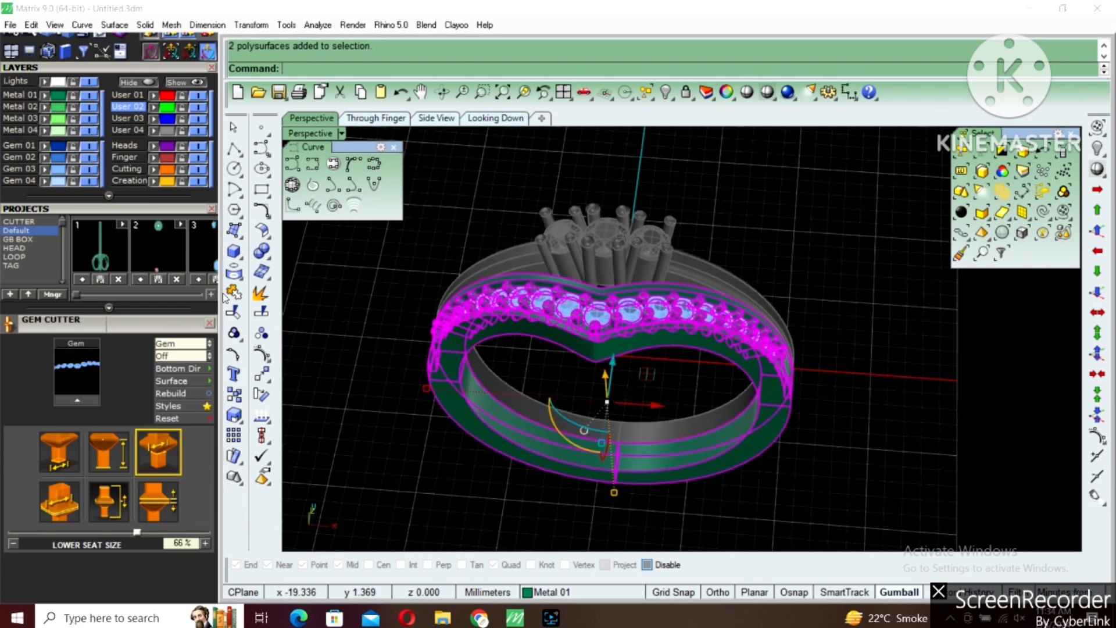
Group the V-shaped band's metal parts and clear the selection.
click(234, 333)
right_drag(648, 299, 667, 350)
key(Escape)
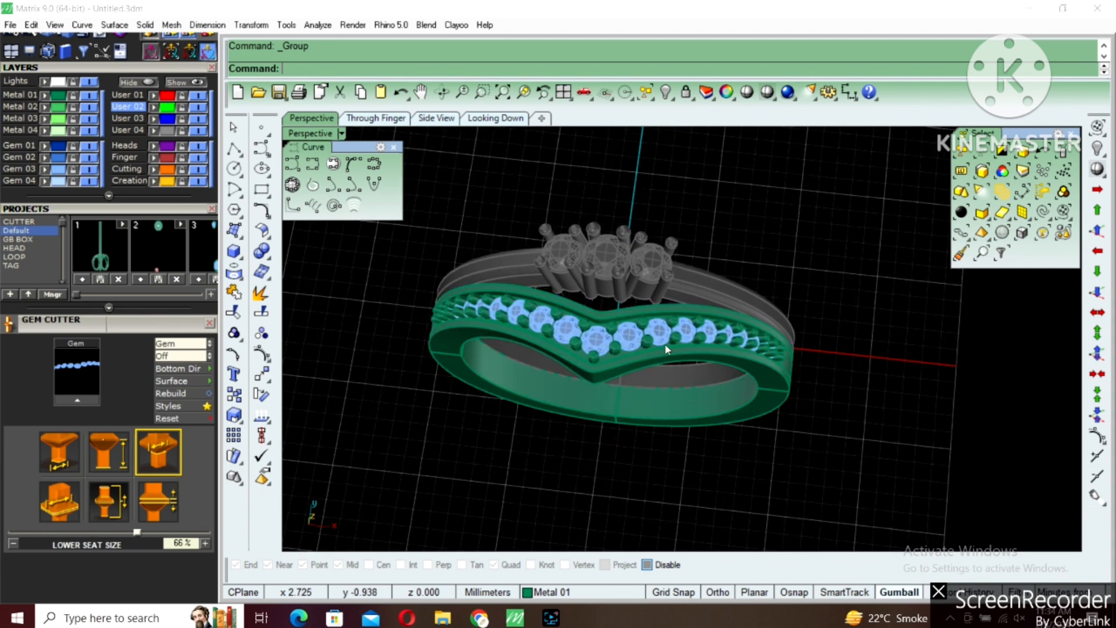
Mirror the complete V-shaped band with its gems and prongs across the X axis to the other side of the three-stone ring.
click(669, 361)
right_drag(619, 399, 573, 392)
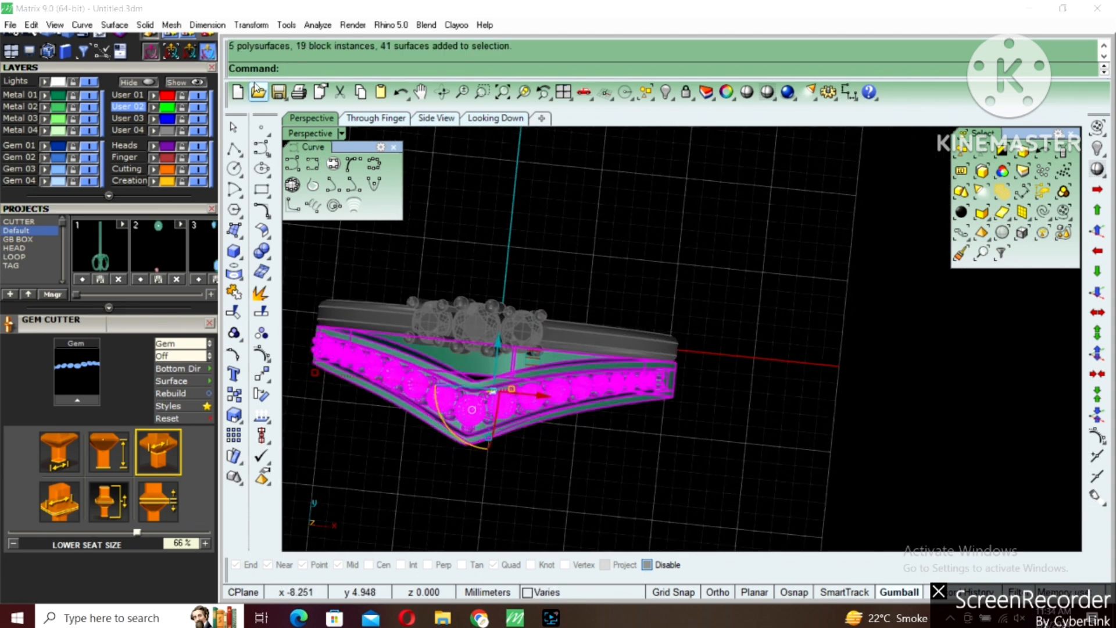
click(248, 27)
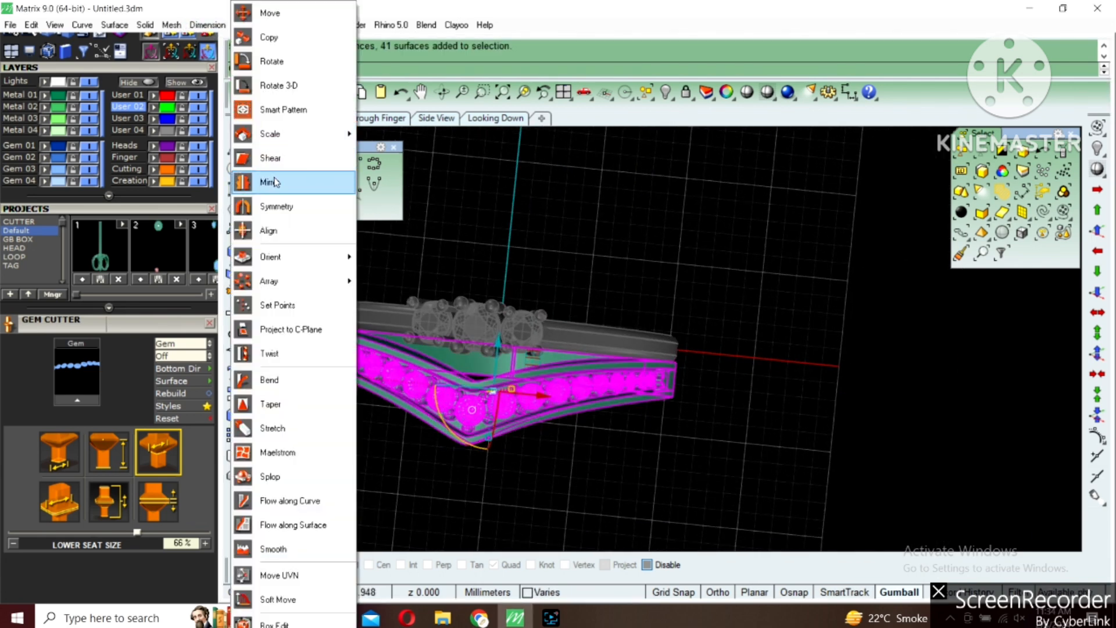
click(275, 182)
click(499, 348)
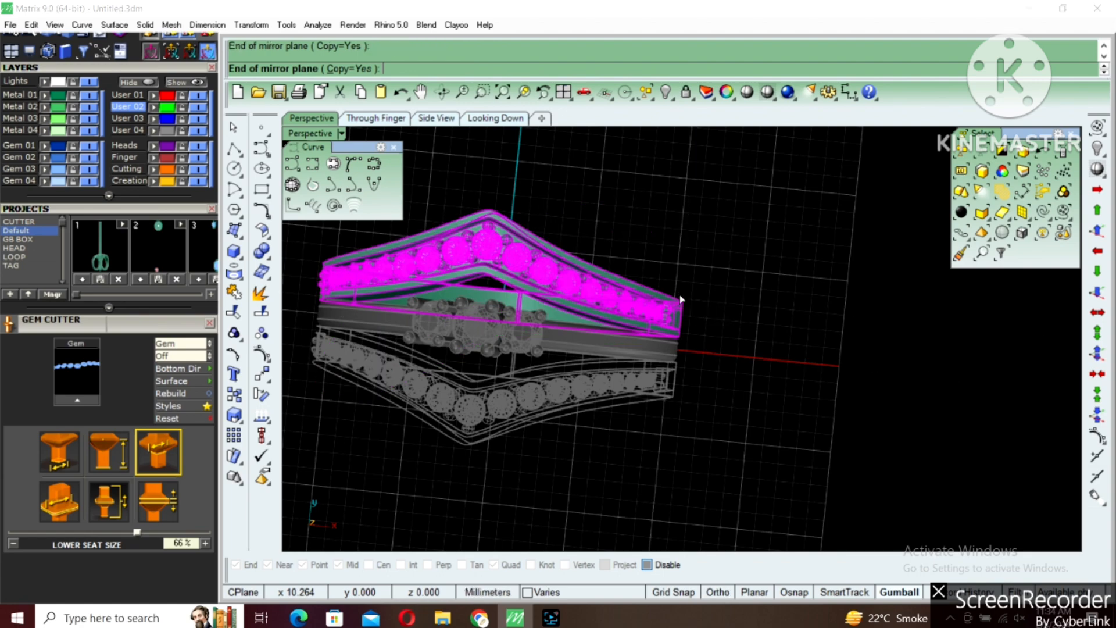
click(709, 340)
Unlock all objects and hide the central three-stone ring, leaving both V-shaped bands displayed.
right_drag(713, 344, 402, 214)
key(ctrl+alt+l)
key(ctrl+a)
key(Escape)
click(641, 332)
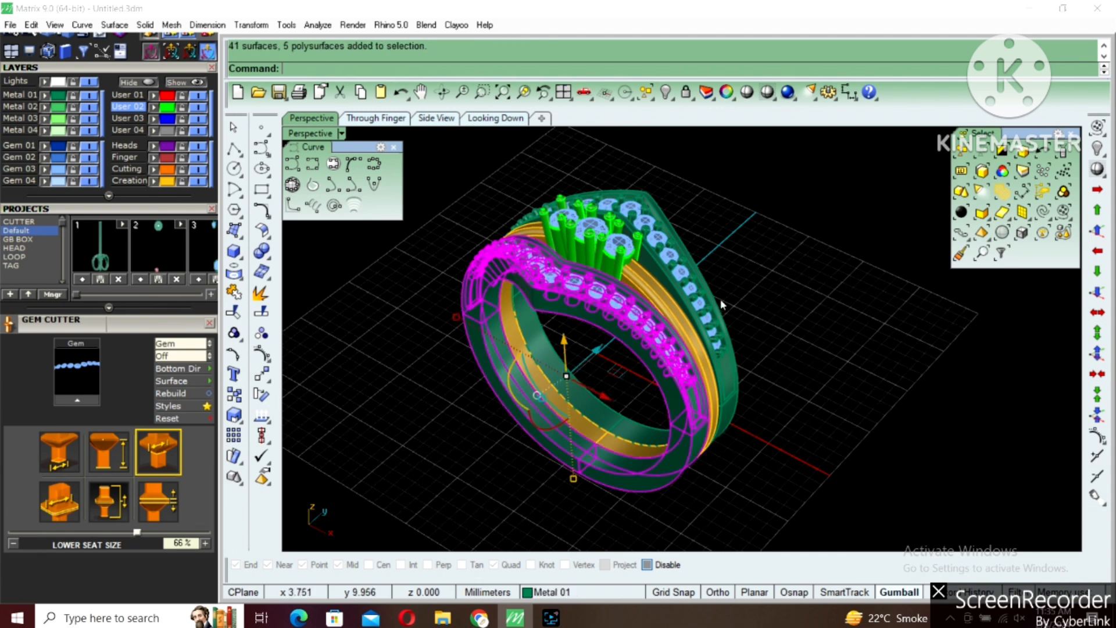
shift+click(713, 300)
right_drag(721, 368, 764, 292)
drag(763, 292, 572, 414)
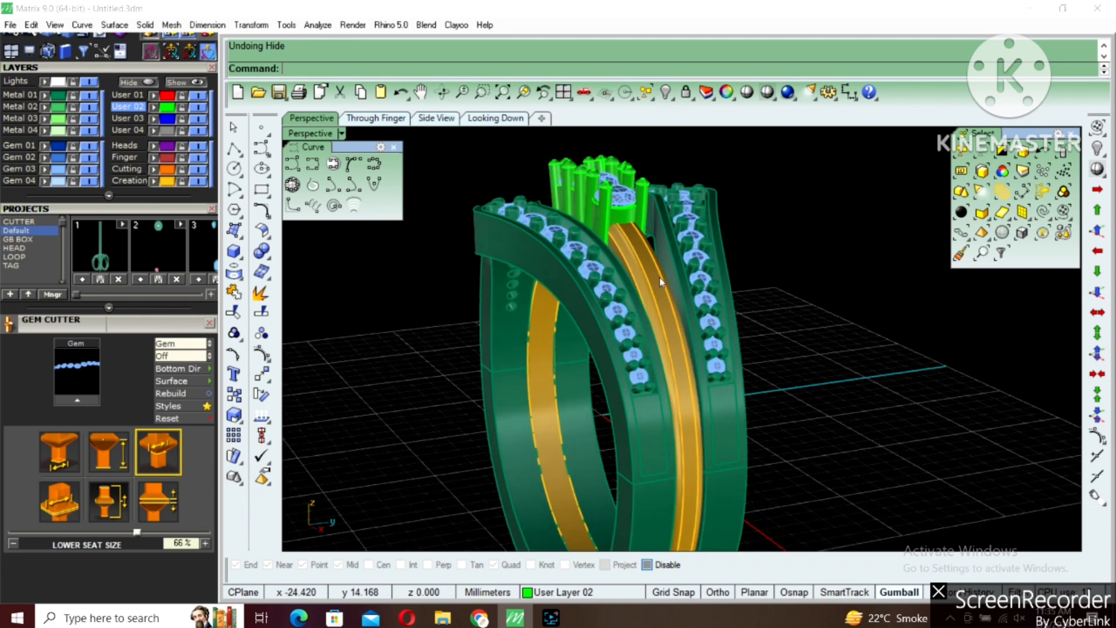
key(ctrl+h)
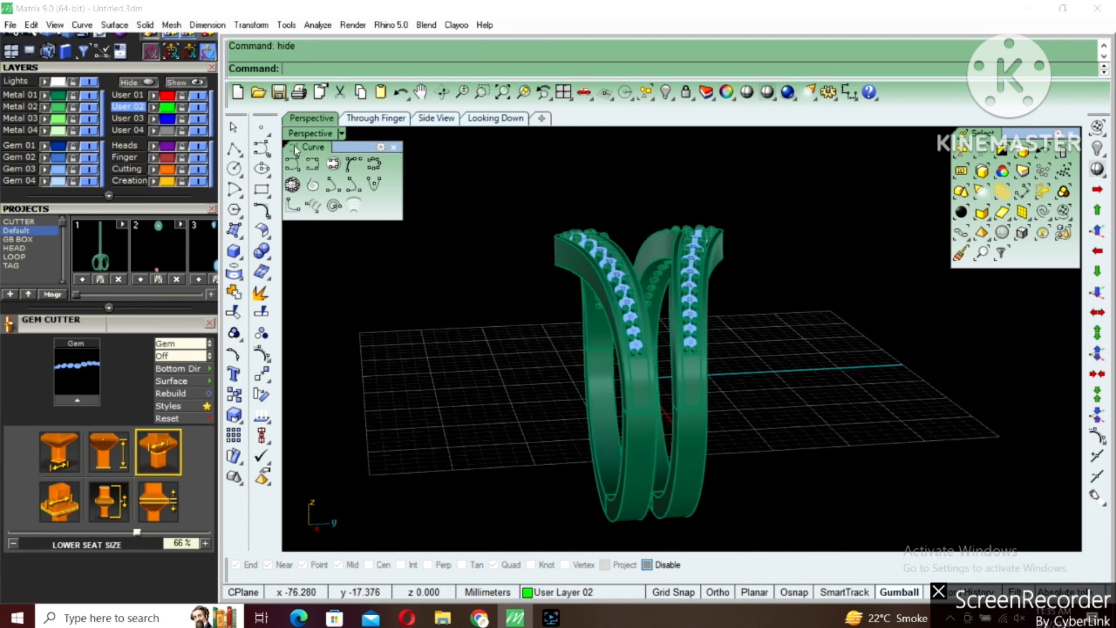
In the shaded side view, draw a straight line across the bases of both bands, from one outer corner to the other.
double_click(303, 133)
double_click(708, 344)
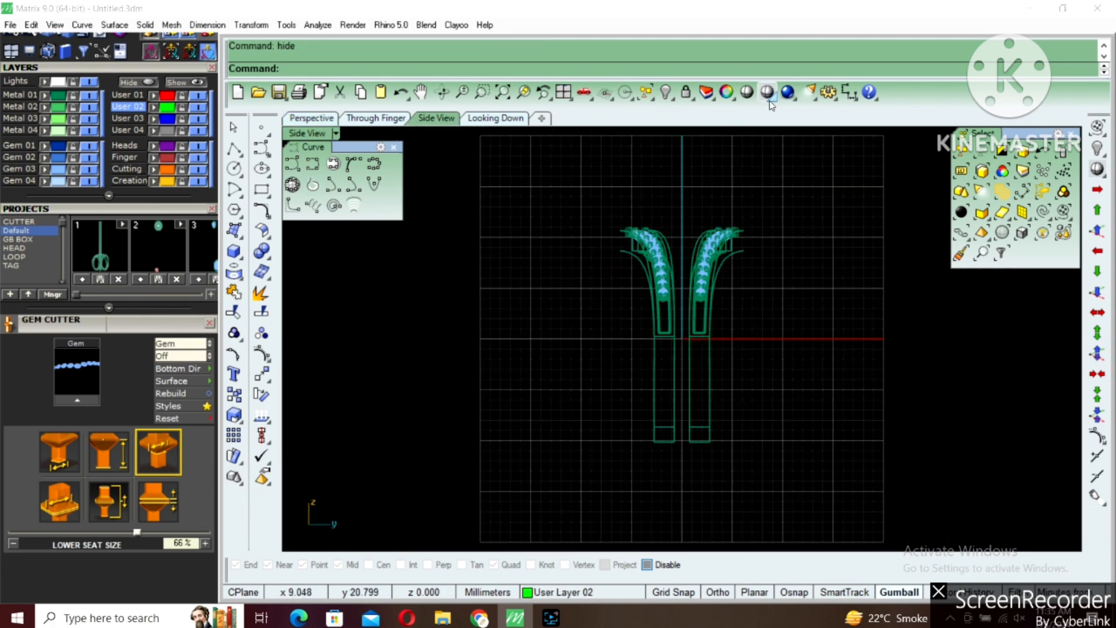
click(767, 92)
scroll(721, 314, up, 5)
right_drag(640, 464, 637, 415)
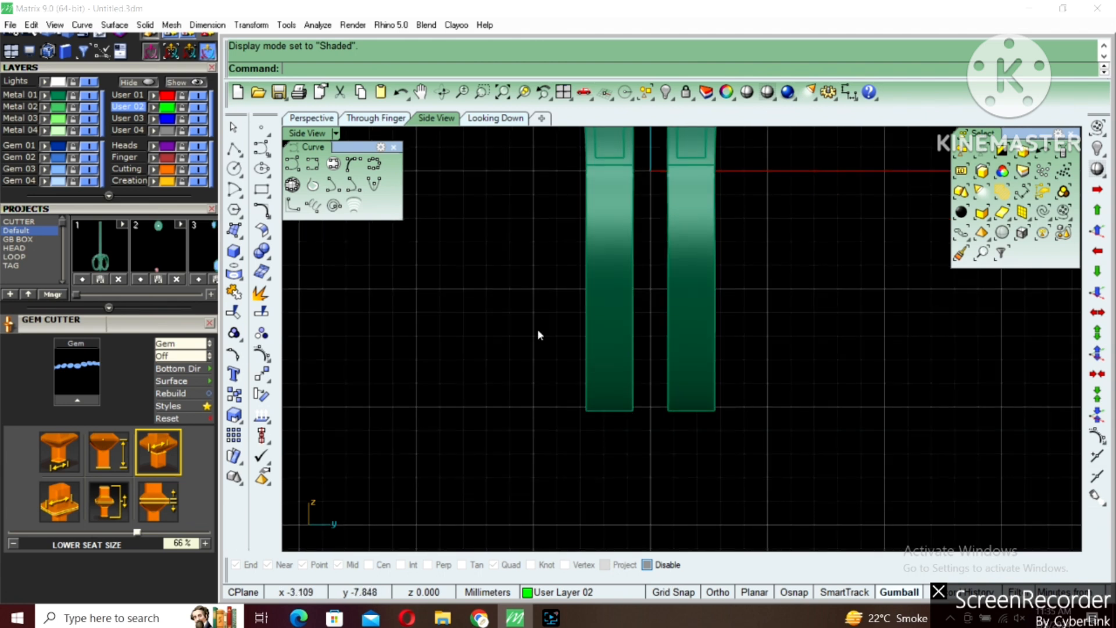
click(236, 150)
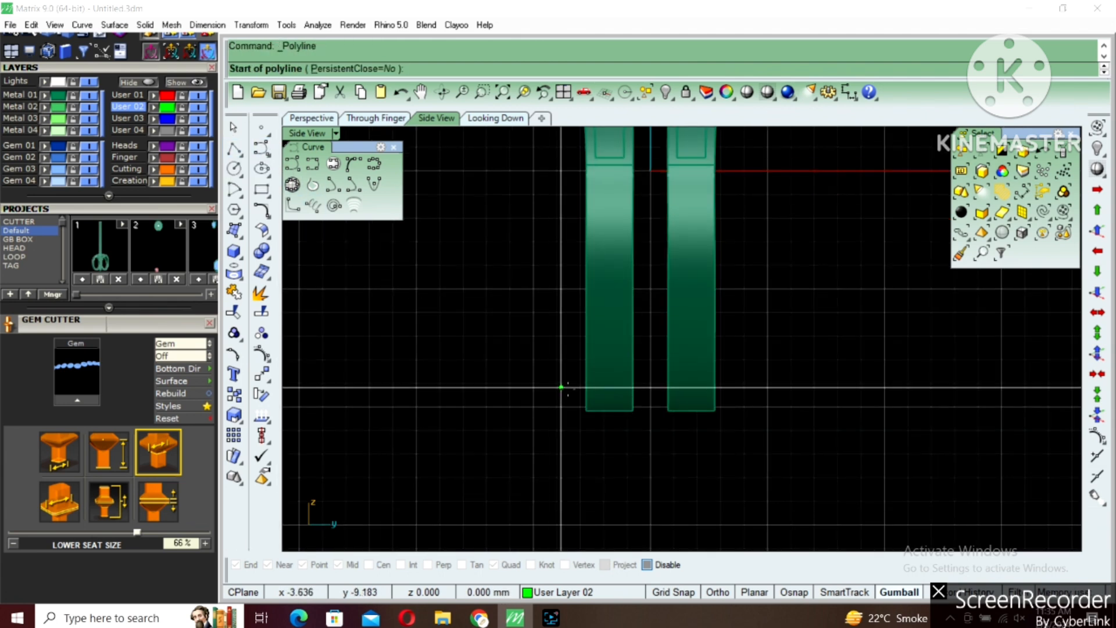
click(586, 411)
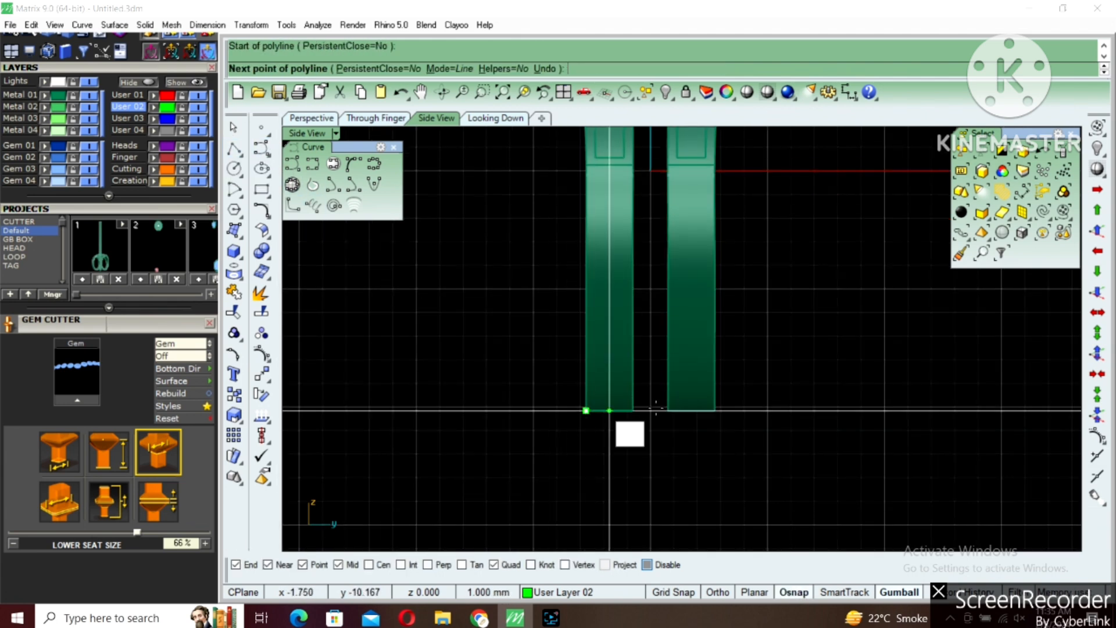
click(714, 410)
key(Return)
Offset the base line 0.8 mm downward, below the two bands.
click(633, 411)
right_drag(694, 434, 694, 386)
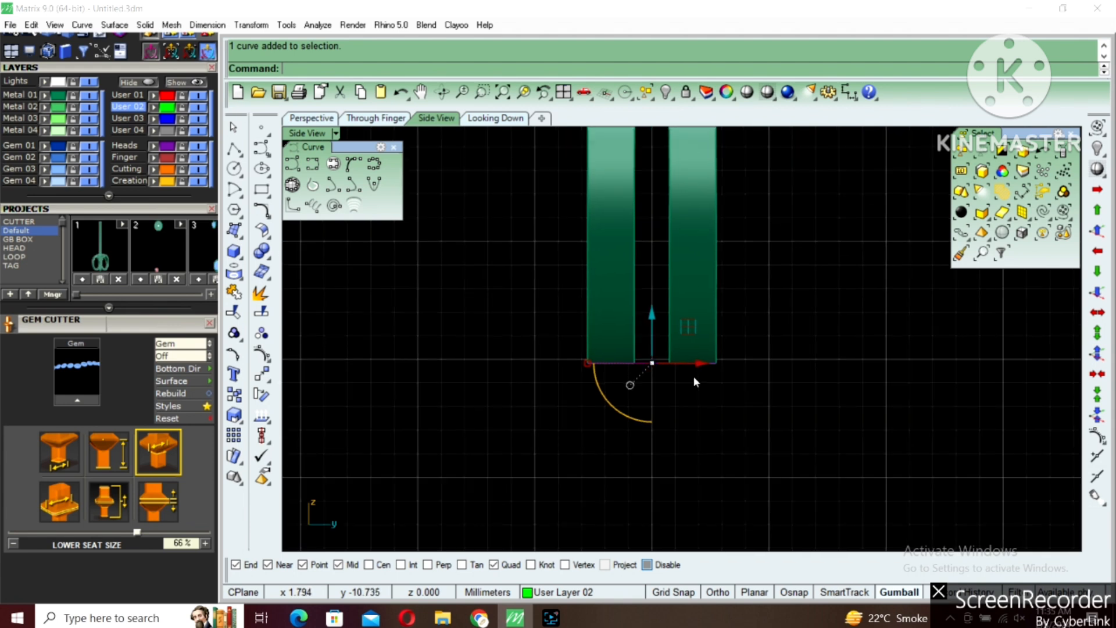
text(o)
key(Return)
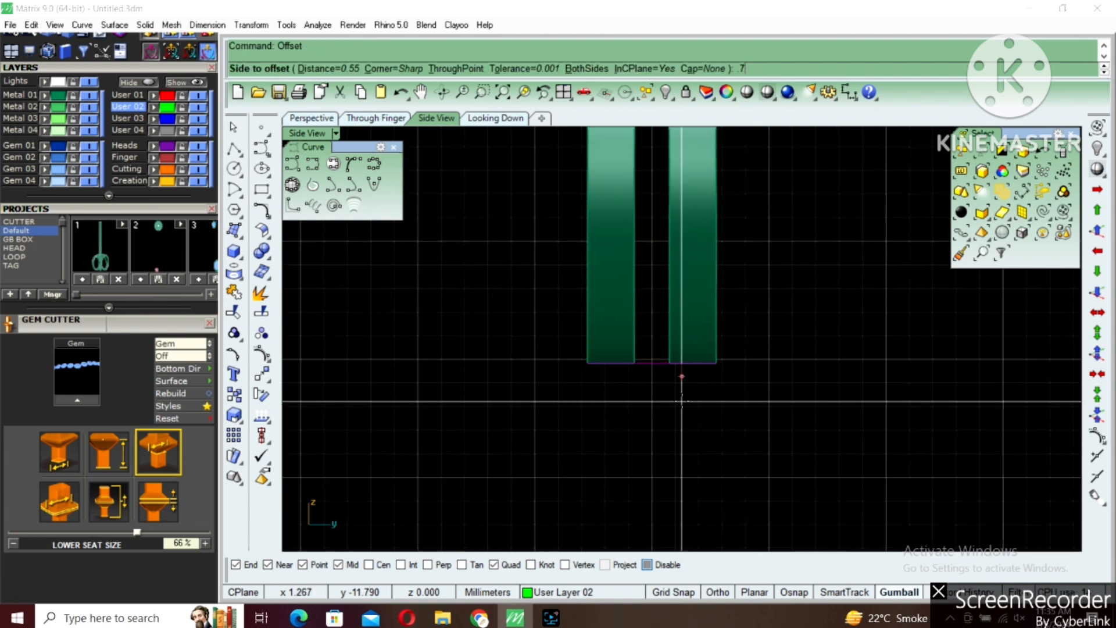
key(Return)
text(.8)
key(Return)
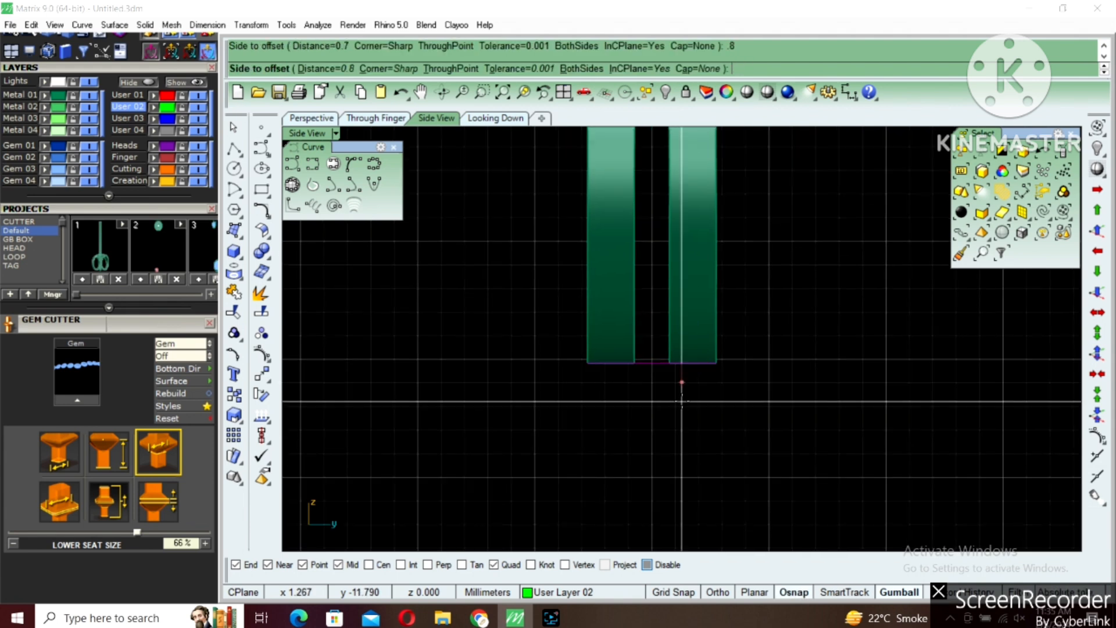
click(683, 404)
key(Escape)
scroll(607, 372, up, 1)
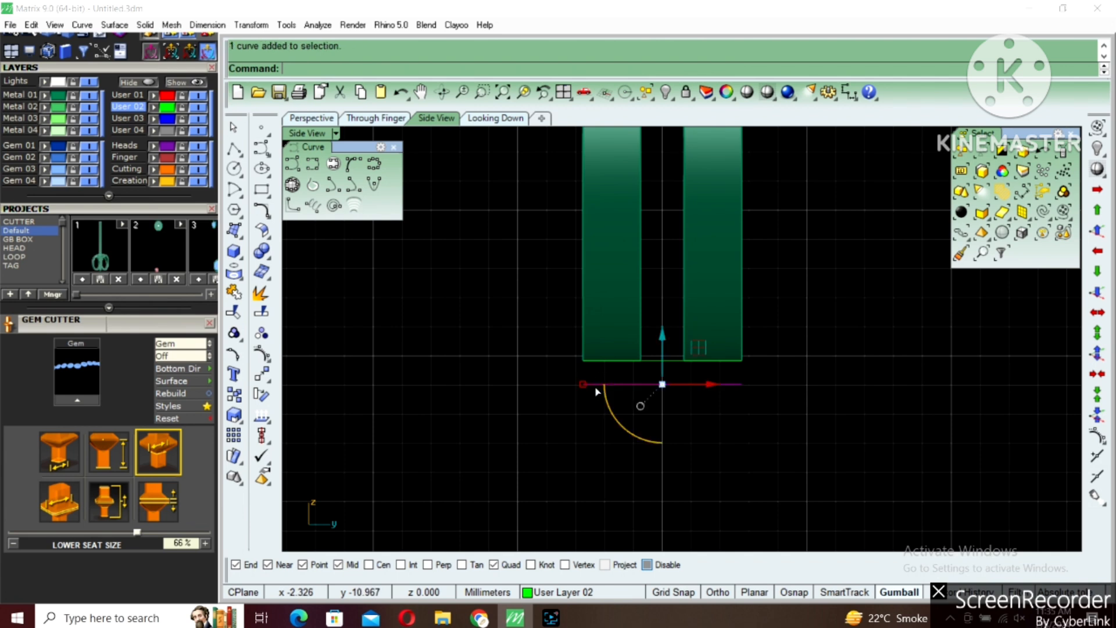
Draw an interpolated curve from the left band's outer bottom corner, rounding onto the offset line and past the centre, and delete the offset line.
click(312, 165)
scroll(608, 381, up, 5)
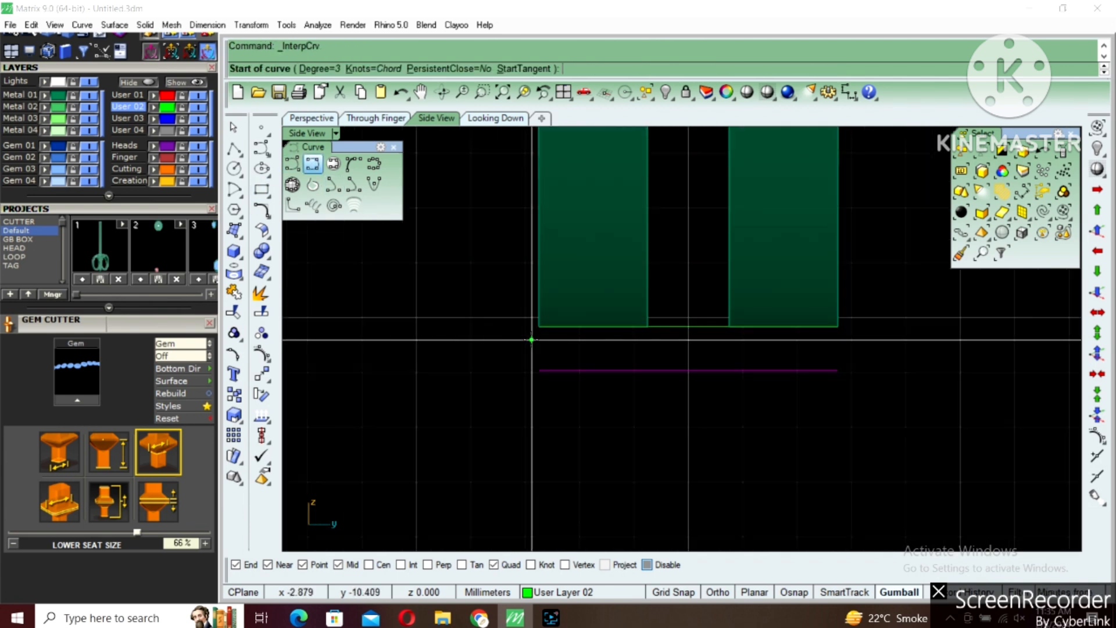
click(537, 323)
scroll(537, 338, up, 1)
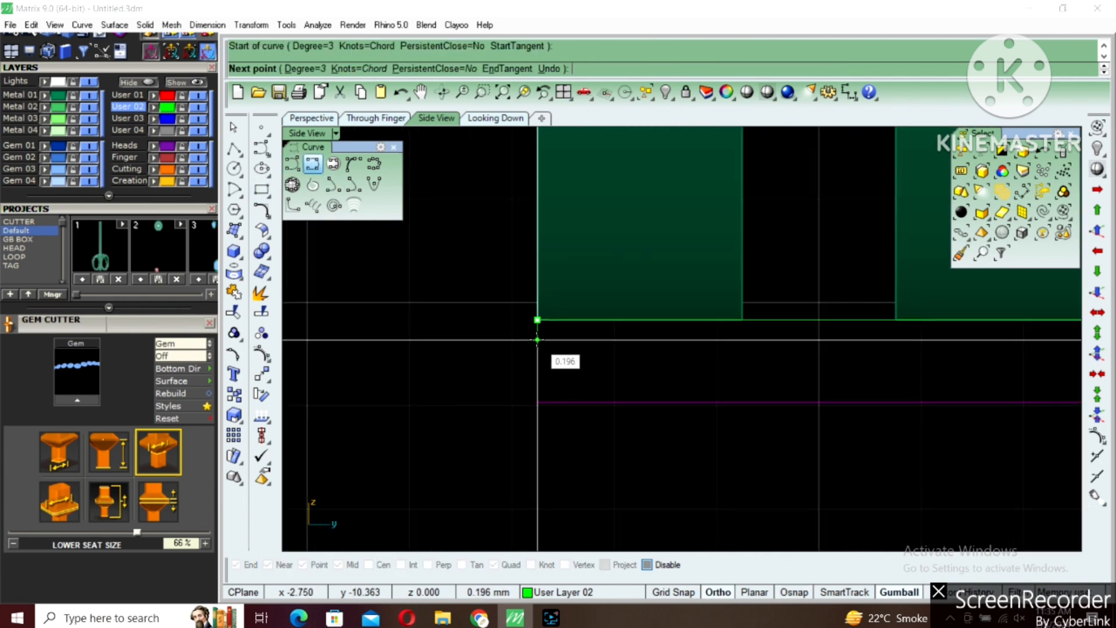
click(537, 339)
click(537, 359)
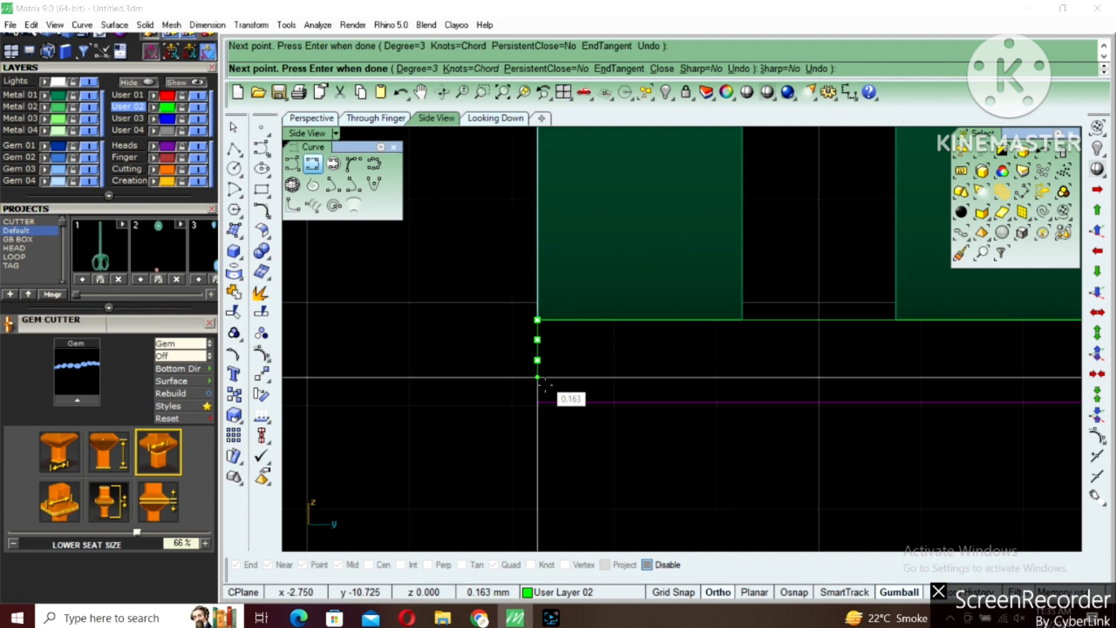
click(546, 387)
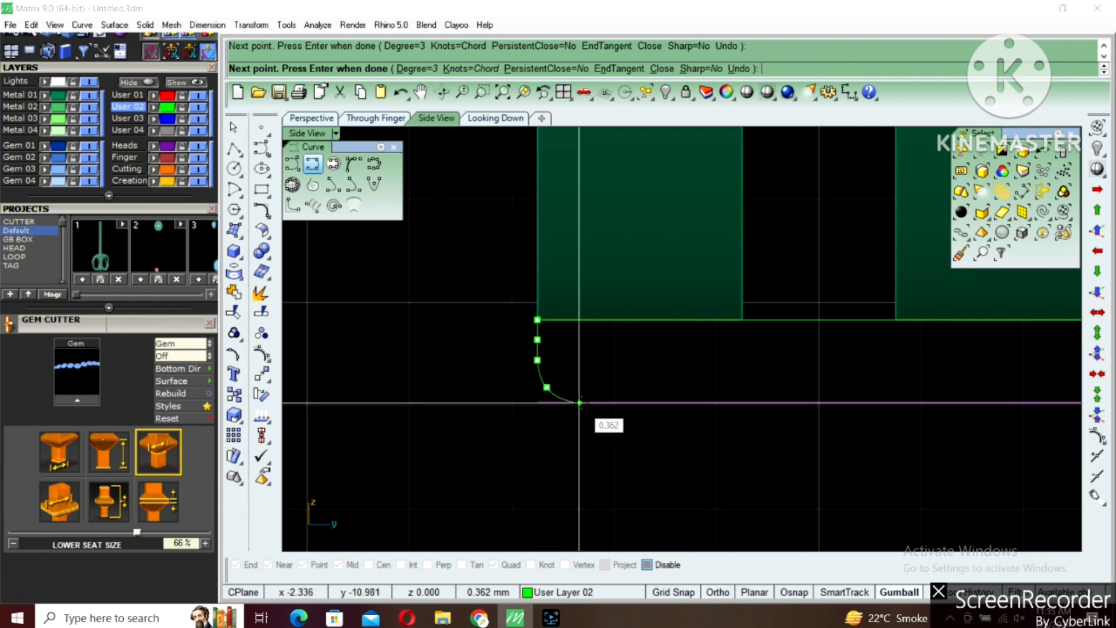
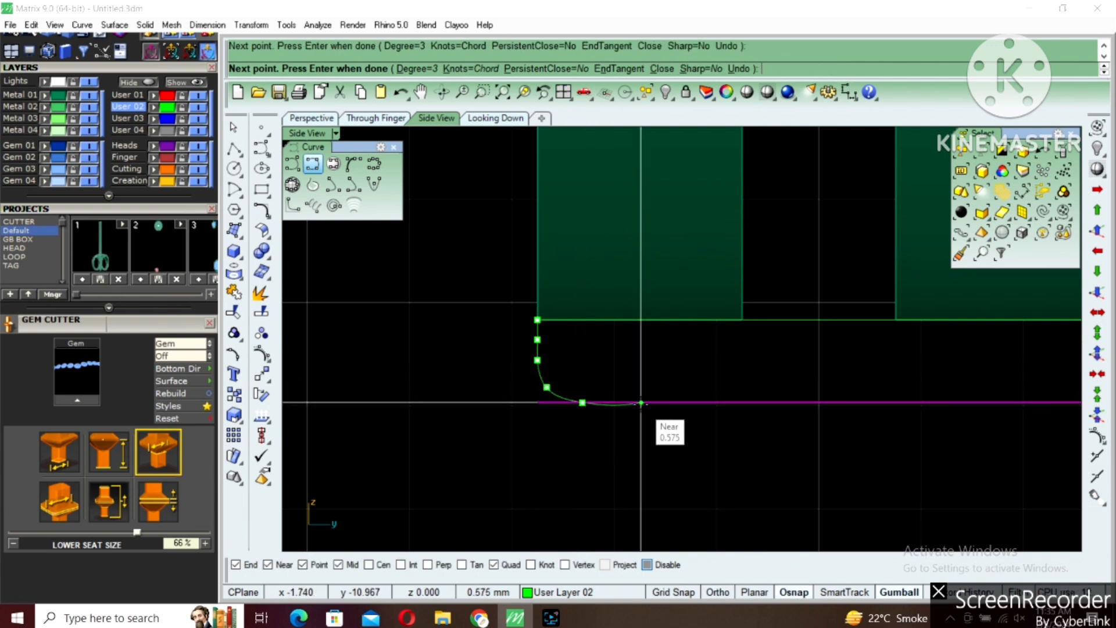
click(641, 402)
click(763, 402)
click(915, 411)
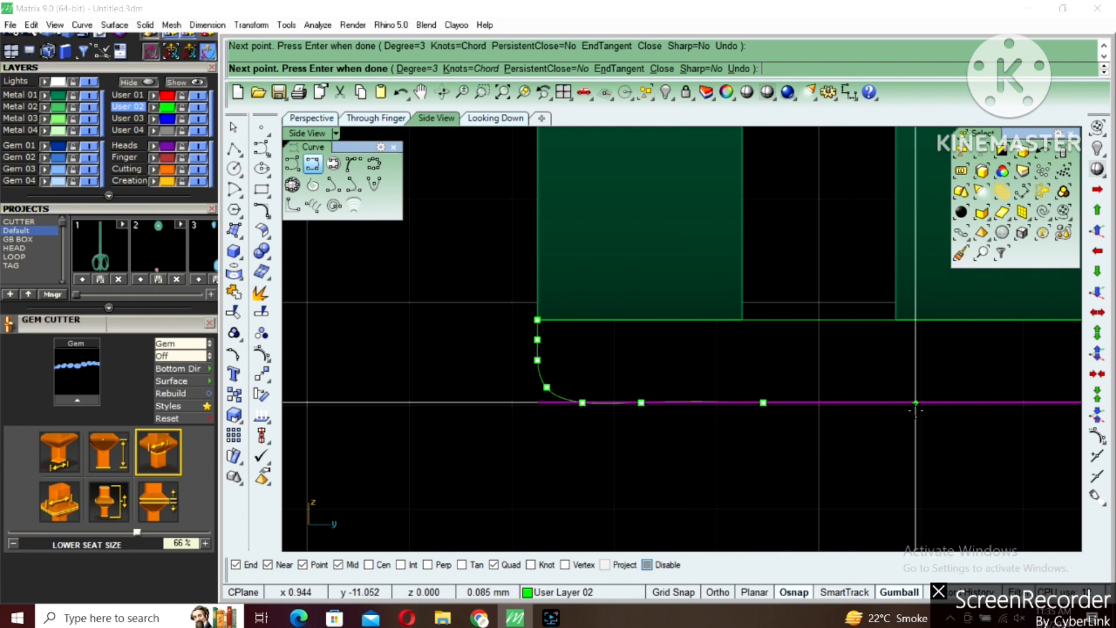
right_click(915, 412)
scroll(890, 423, down, 4)
right_drag(893, 426, 826, 424)
key(Delete)
Adjust the rounded curve's lower control points slightly downward so that its bottom stretch runs level.
click(718, 409)
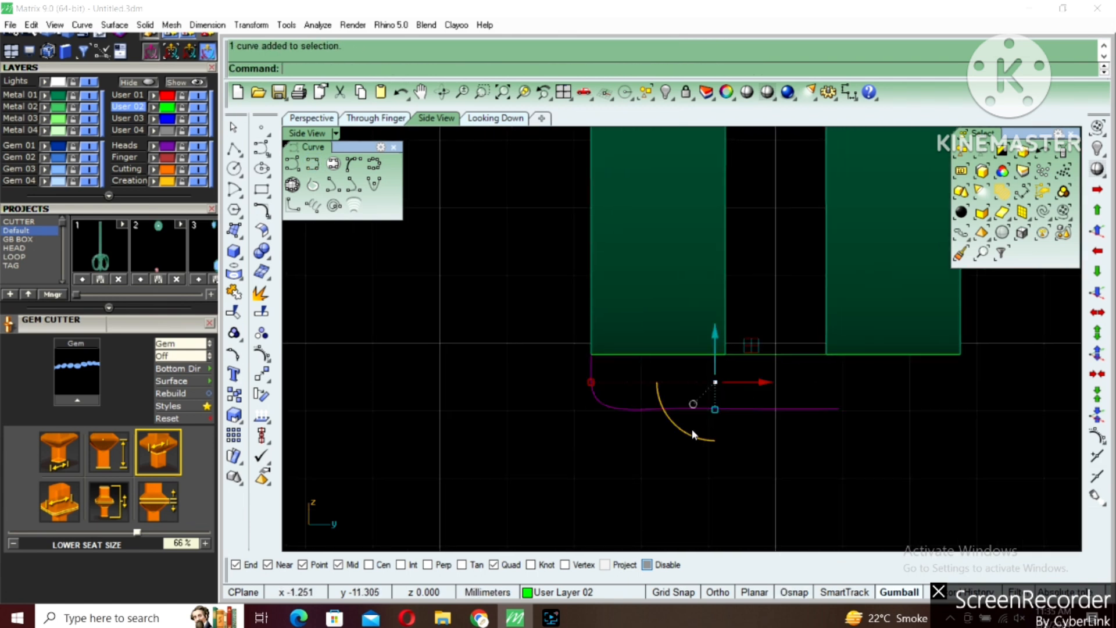
scroll(623, 406, up, 3)
key(F10)
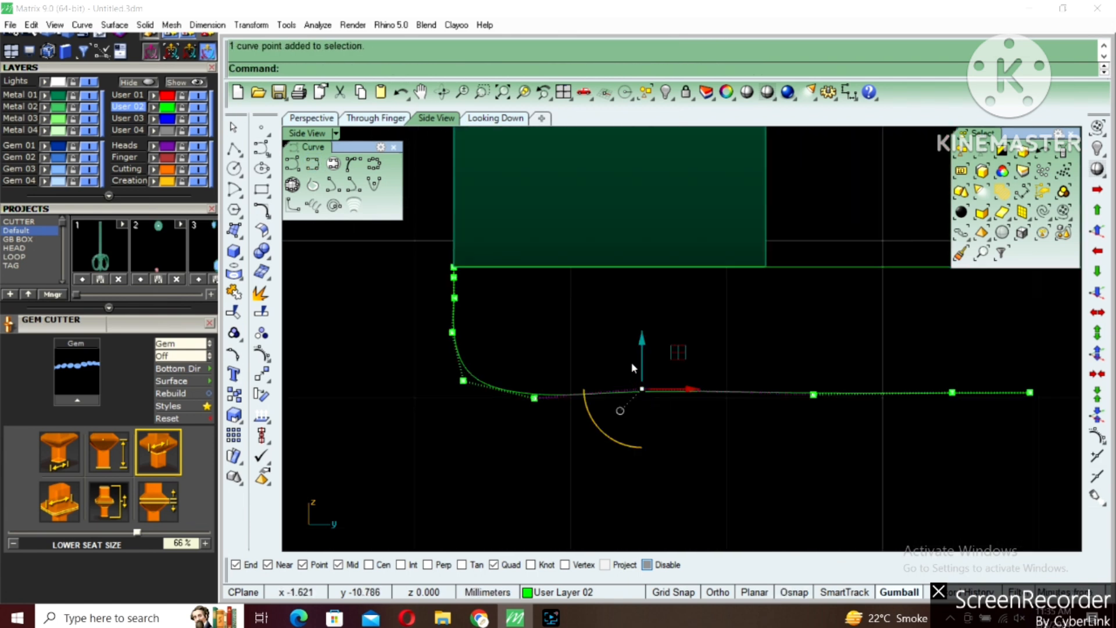
drag(643, 347, 643, 352)
click(884, 436)
drag(884, 432, 1079, 365)
right_drag(906, 376, 834, 365)
scroll(808, 378, up, 6)
text(m)
key(Return)
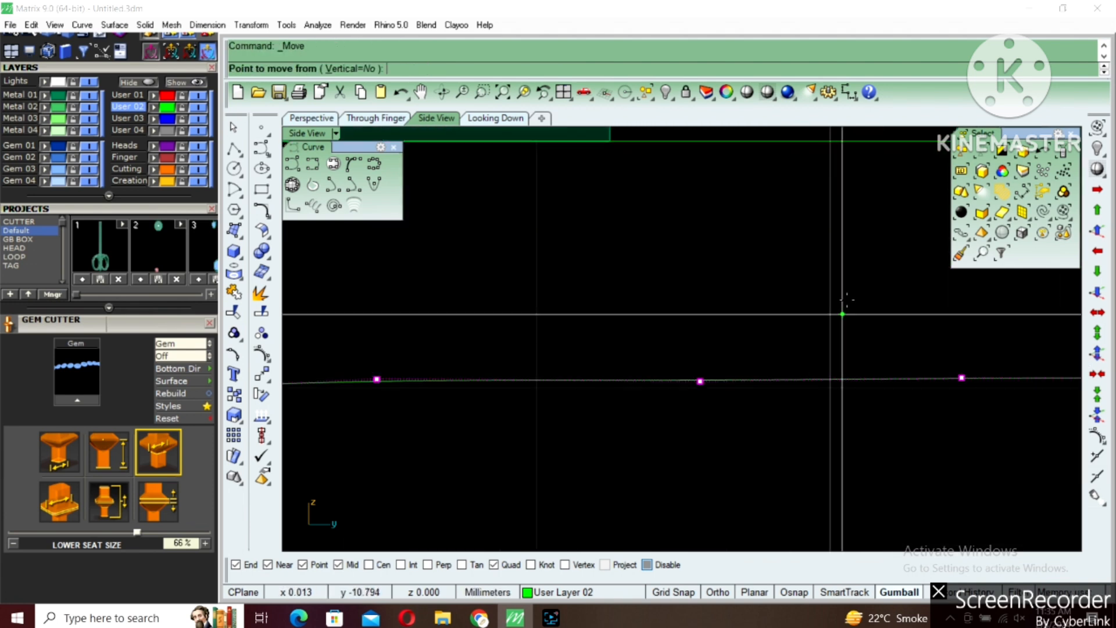
click(848, 297)
click(848, 302)
scroll(812, 361, down, 4)
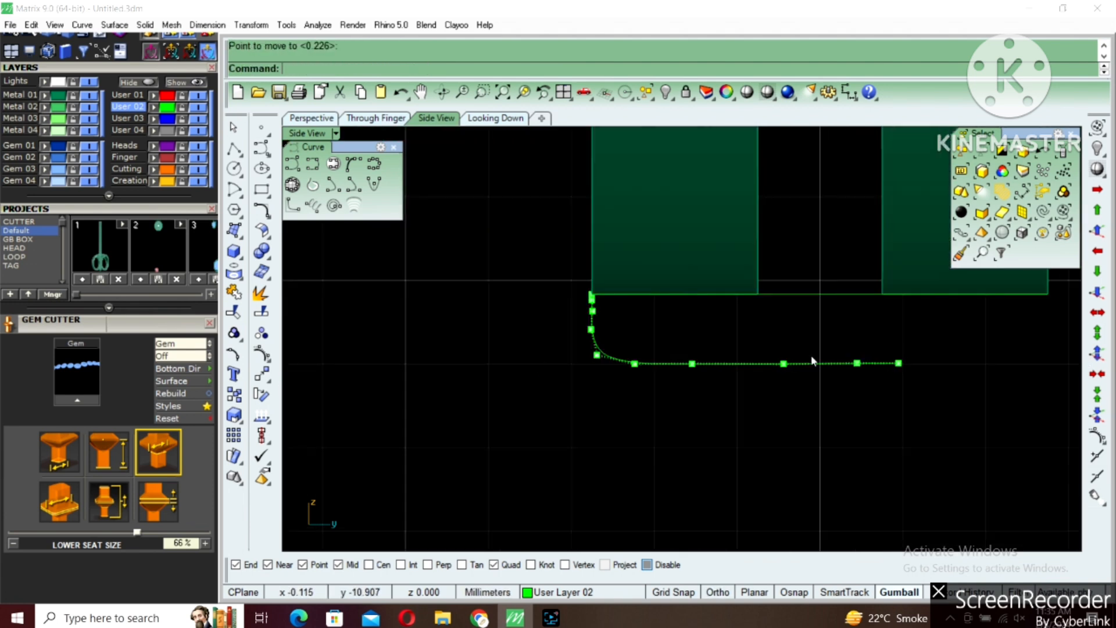
Split the rounded curve with a vertical cut plane through 0 and delete the piece beyond the centre along with the plane.
drag(770, 385, 771, 385)
right_drag(824, 390, 716, 402)
text(cutplane)
key(Return)
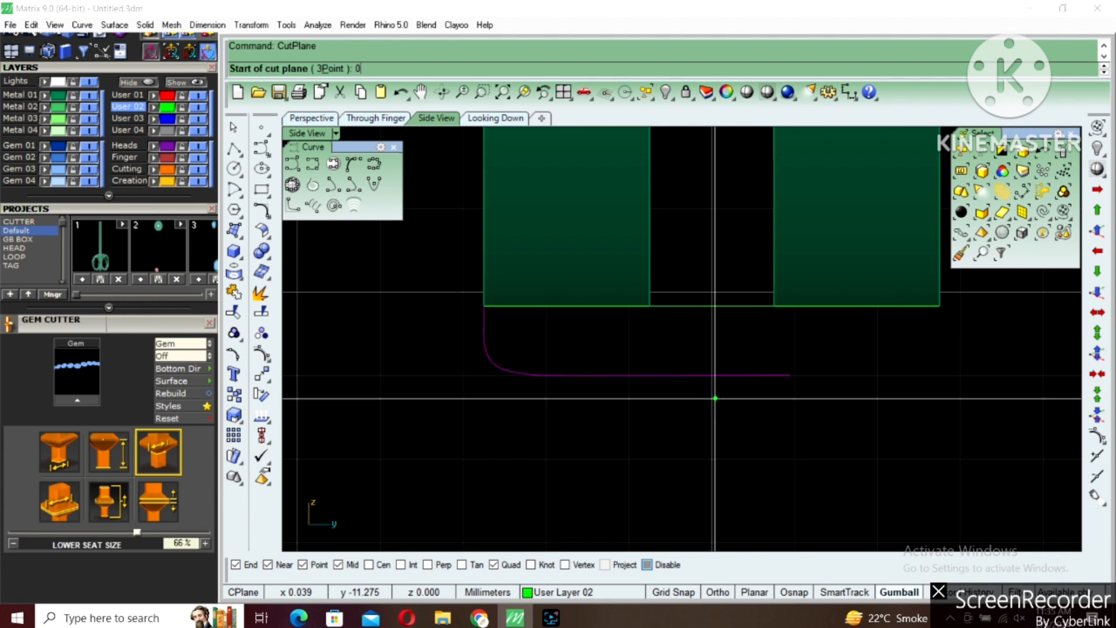
click(715, 401)
click(715, 353)
scroll(715, 353, up, 1)
text(split)
key(Return)
click(713, 349)
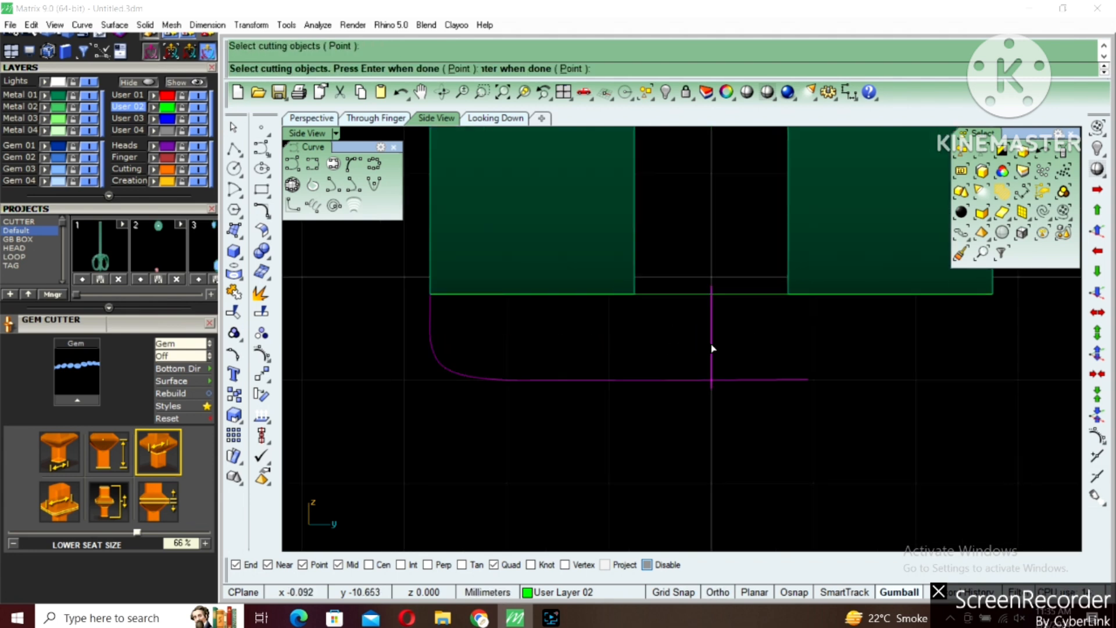
right_click(713, 349)
drag(772, 333, 745, 398)
Mirror the remaining half curve about the vertical centre line through 0.
click(663, 379)
scroll(660, 378, down, 2)
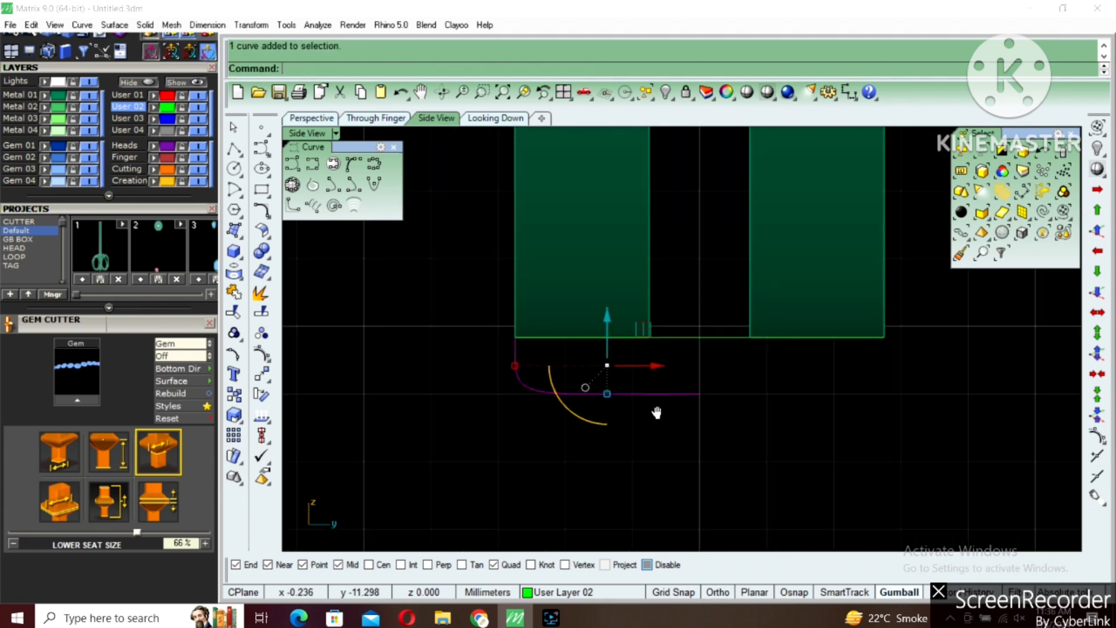
right_drag(656, 412, 609, 416)
text(mirror)
key(Return)
text(0)
key(Return)
click(610, 417)
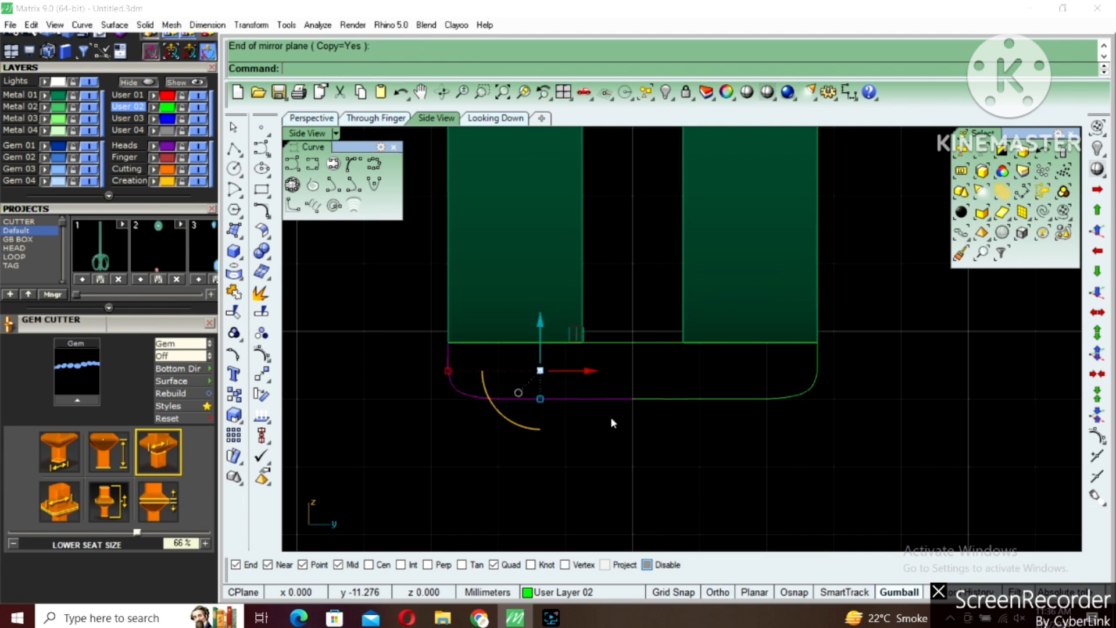
Join the two curve halves and delete the control point at their centre junction.
scroll(611, 417, down, 1)
click(563, 380)
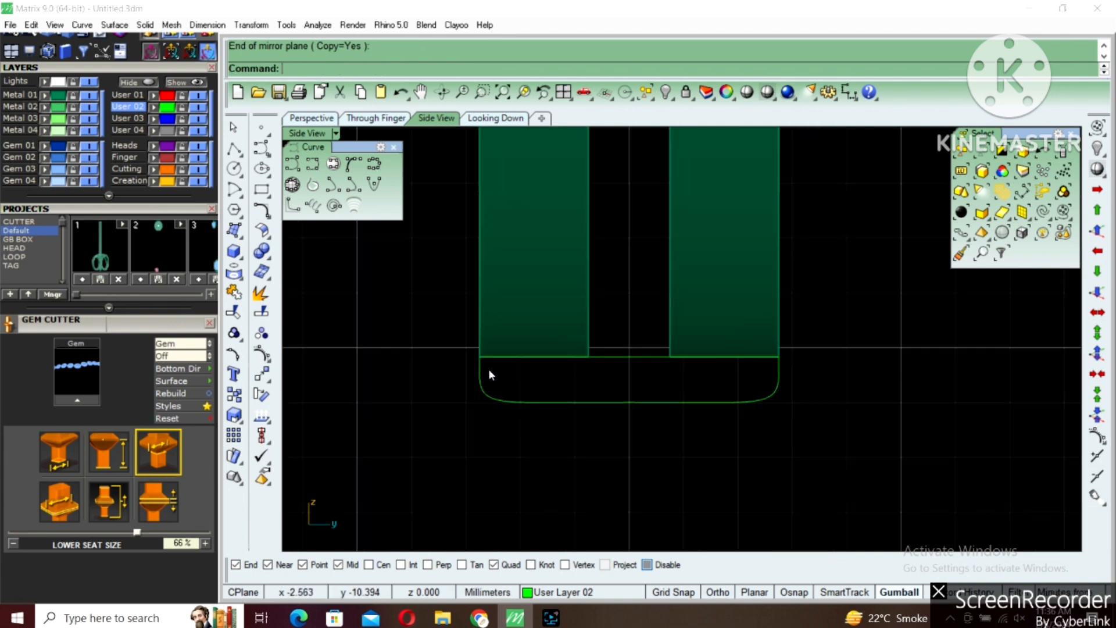
right_drag(626, 401, 626, 448)
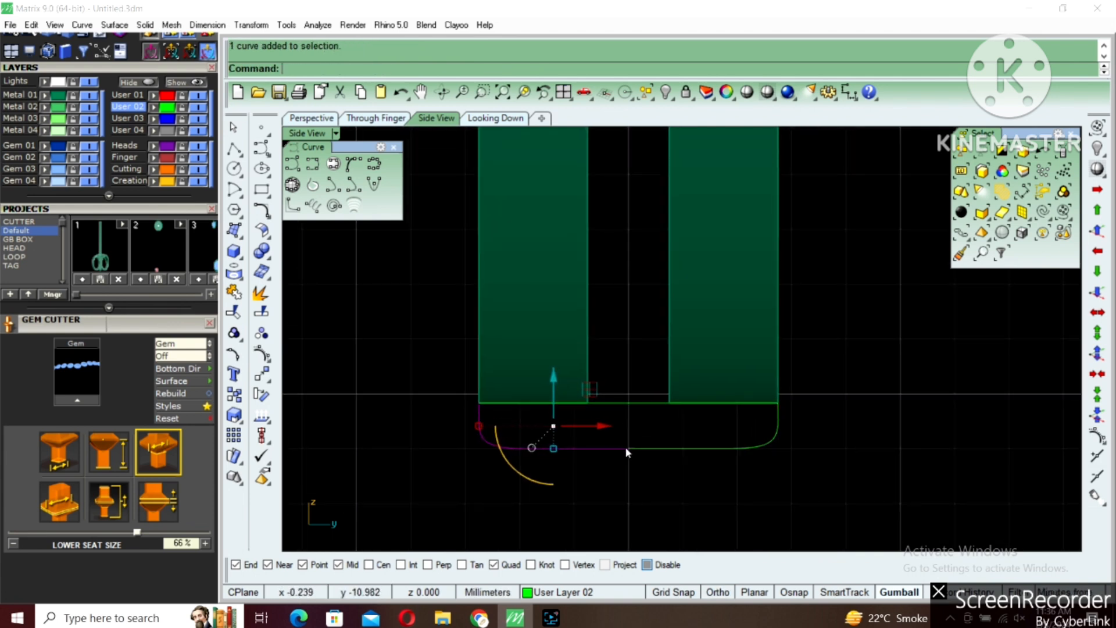
drag(633, 481, 626, 483)
key(ctrl+j)
key(F10)
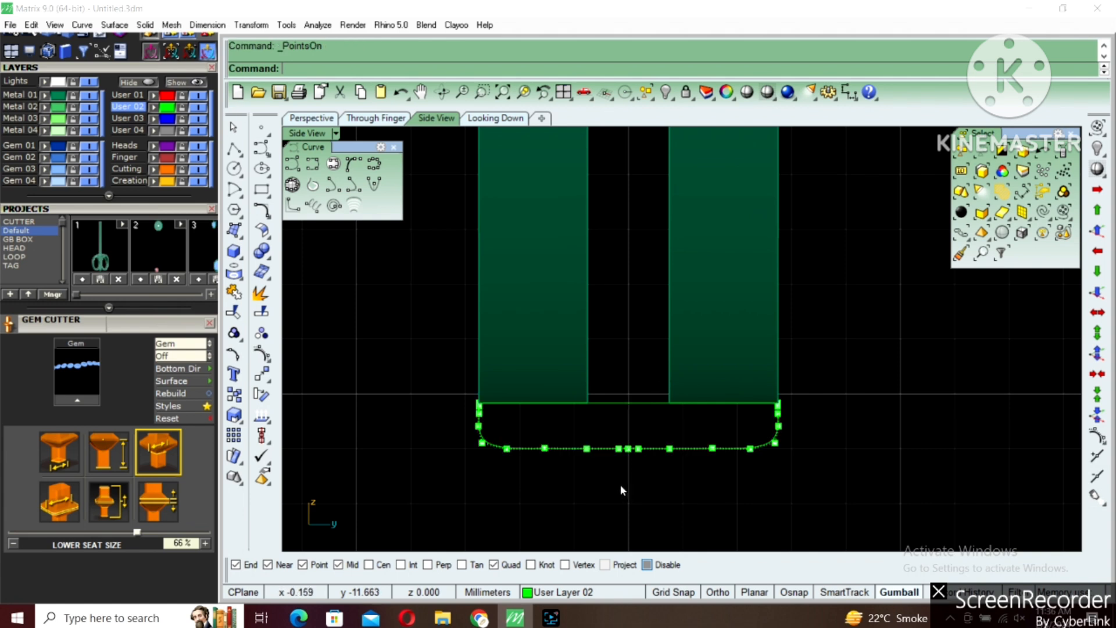
scroll(475, 417, up, 10)
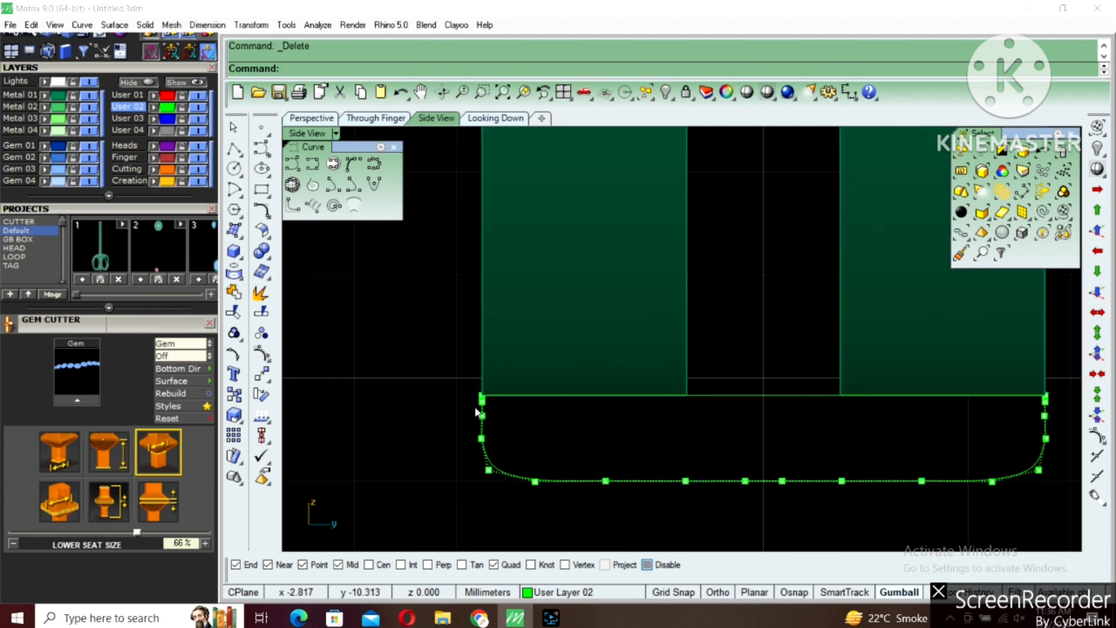
Raise both end control points of the joined curve slightly above the base line and turn the control points off.
drag(471, 396, 514, 378)
scroll(601, 403, down, 4)
right_drag(805, 412, 677, 411)
scroll(947, 392, up, 5)
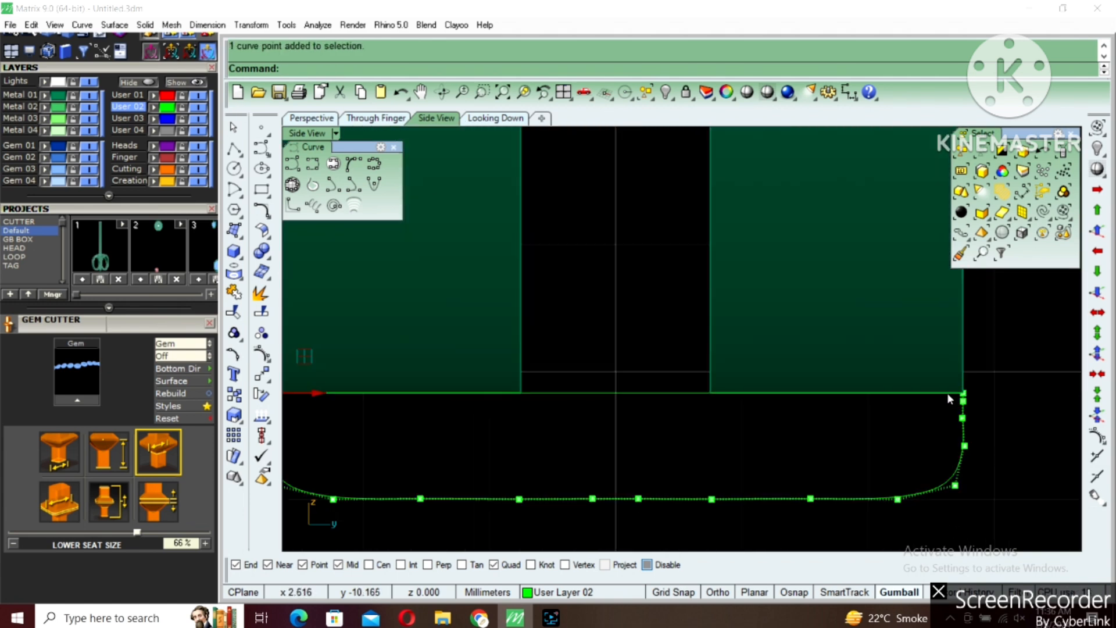
shift+drag(960, 398, 996, 377)
scroll(899, 427, down, 6)
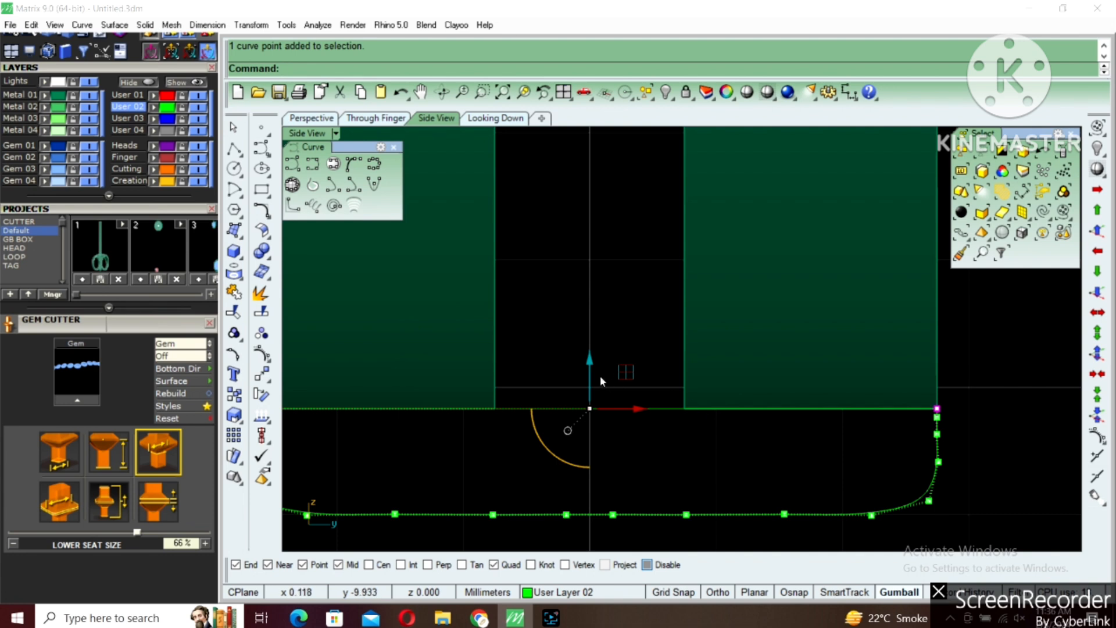
drag(589, 365, 590, 334)
scroll(725, 362, down, 6)
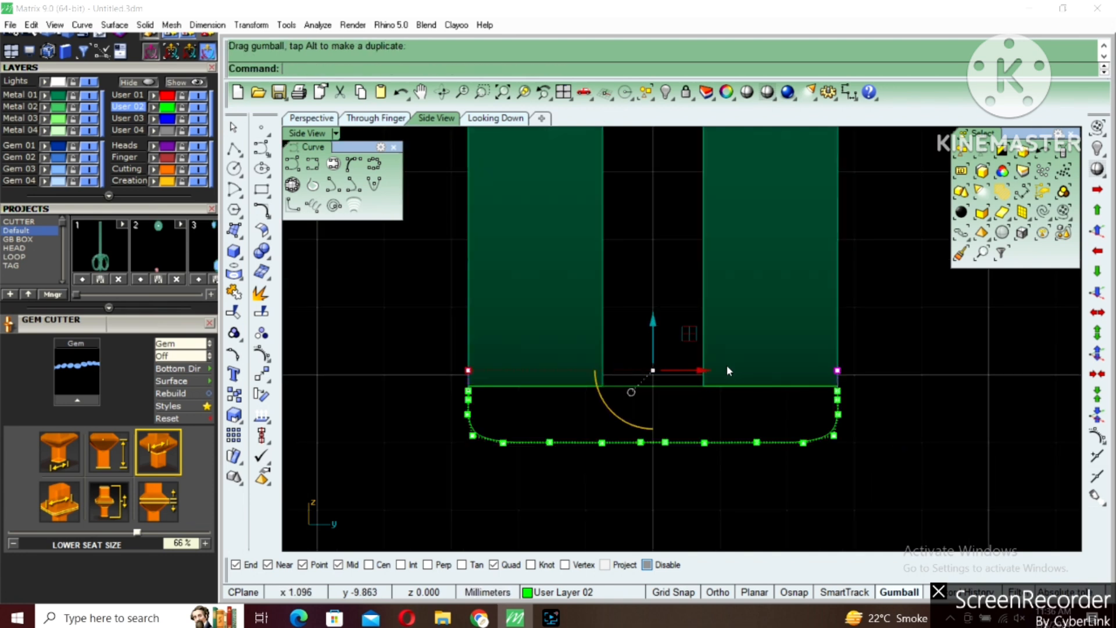
key(Escape)
key(Escape)
Try isolating the joined curve and base line by hiding all other objects.
drag(420, 321, 870, 476)
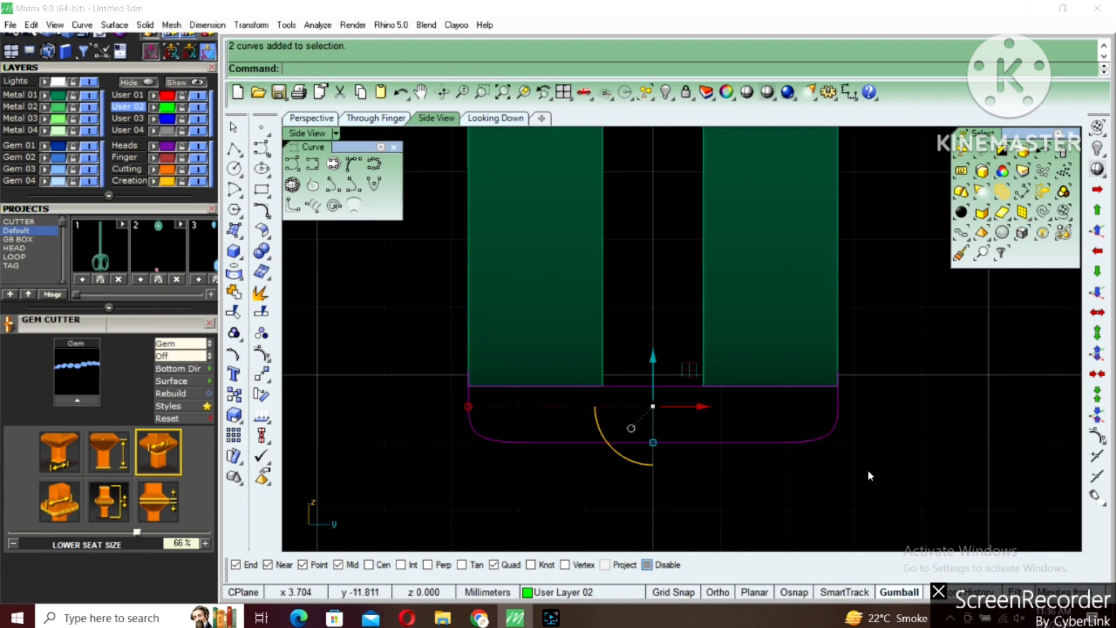
text(ih)
key(Return)
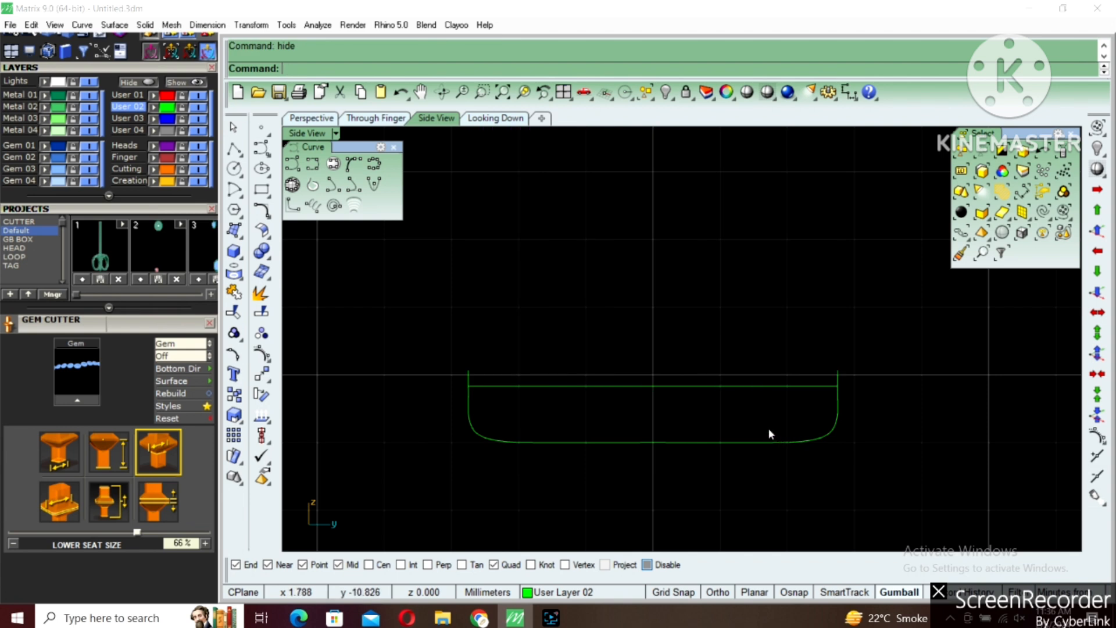
key(ctrl+z)
Draw a short vertical line up the left band's inner edge, starting at its bottom inner corner.
click(633, 385)
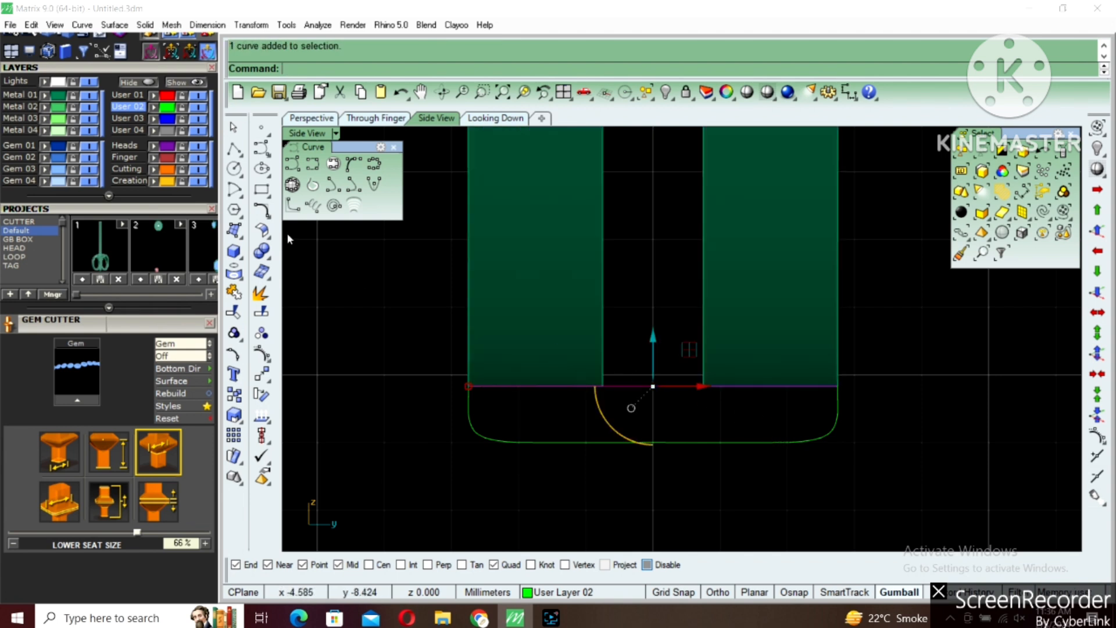
click(234, 148)
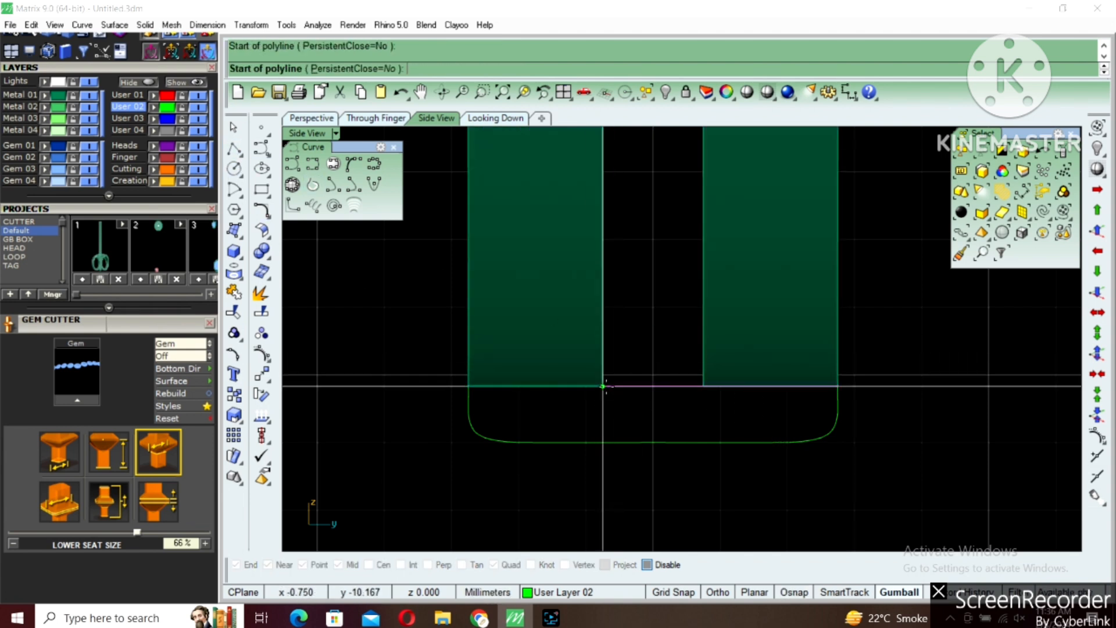
click(607, 385)
click(603, 326)
key(Return)
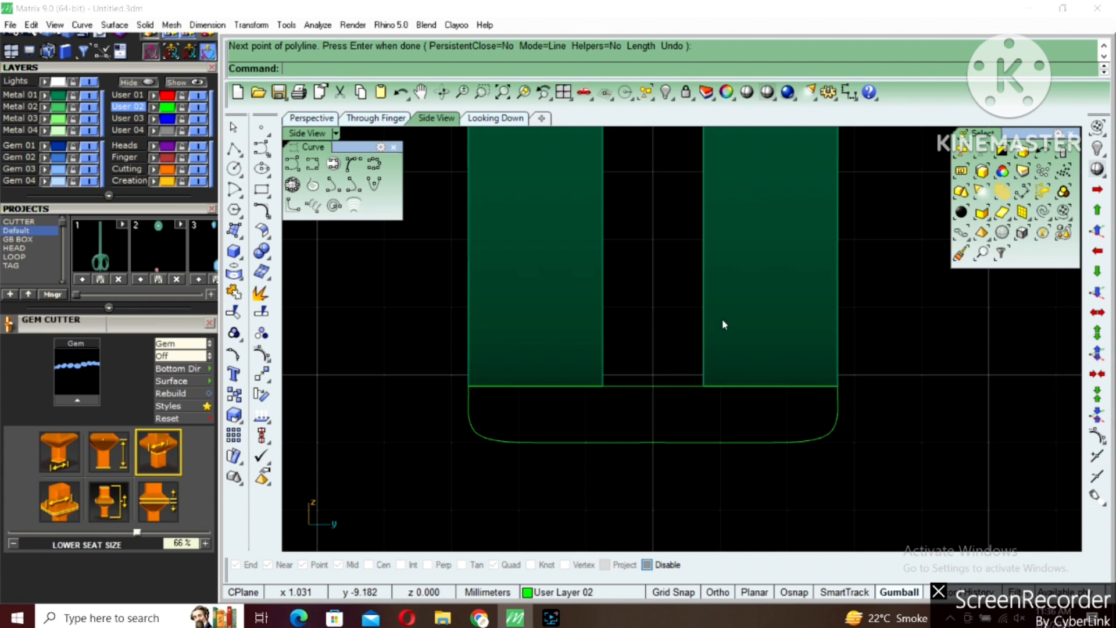
Hide the right-hand V-shaped band.
click(723, 324)
text(hide)
key(Return)
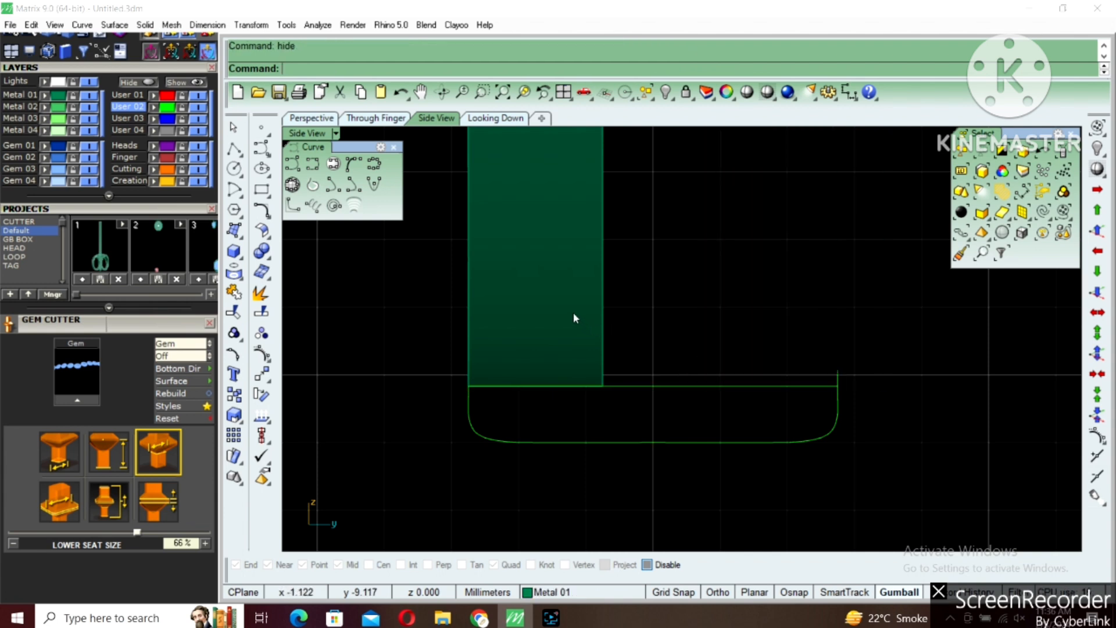
Hide the remaining V-shaped band and raise both end control points of the rounded curve a little further above the base line.
click(573, 312)
key(Return)
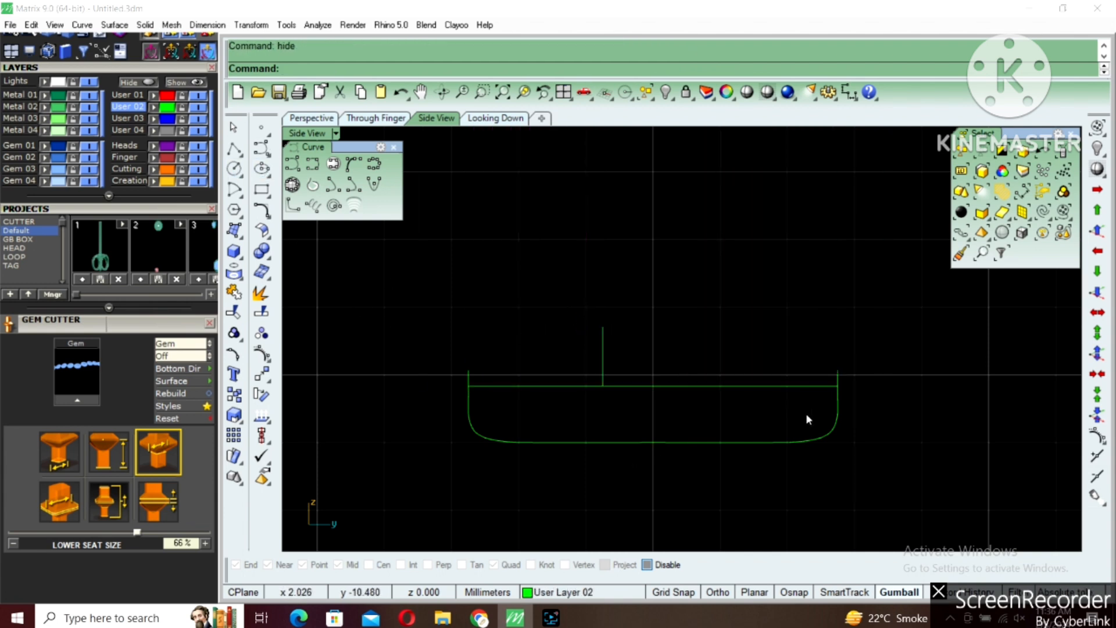
click(784, 441)
key(F10)
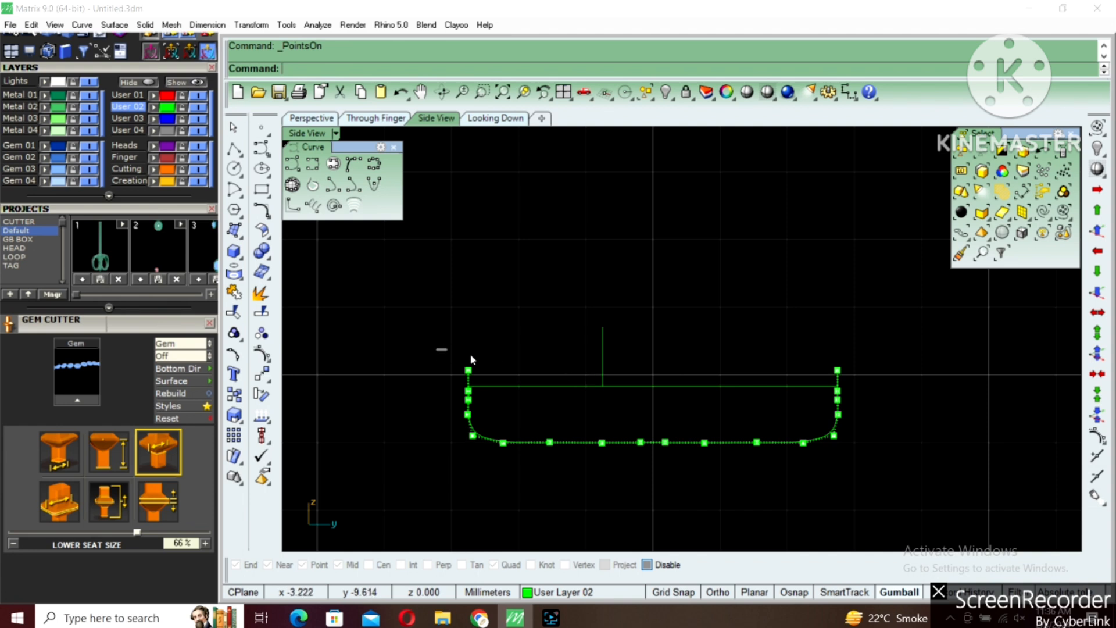
drag(437, 349, 847, 385)
drag(655, 325, 656, 321)
key(Escape)
key(Escape)
Draw a horizontal line from the rounded curve's upper left end to just past the short vertical line.
click(234, 149)
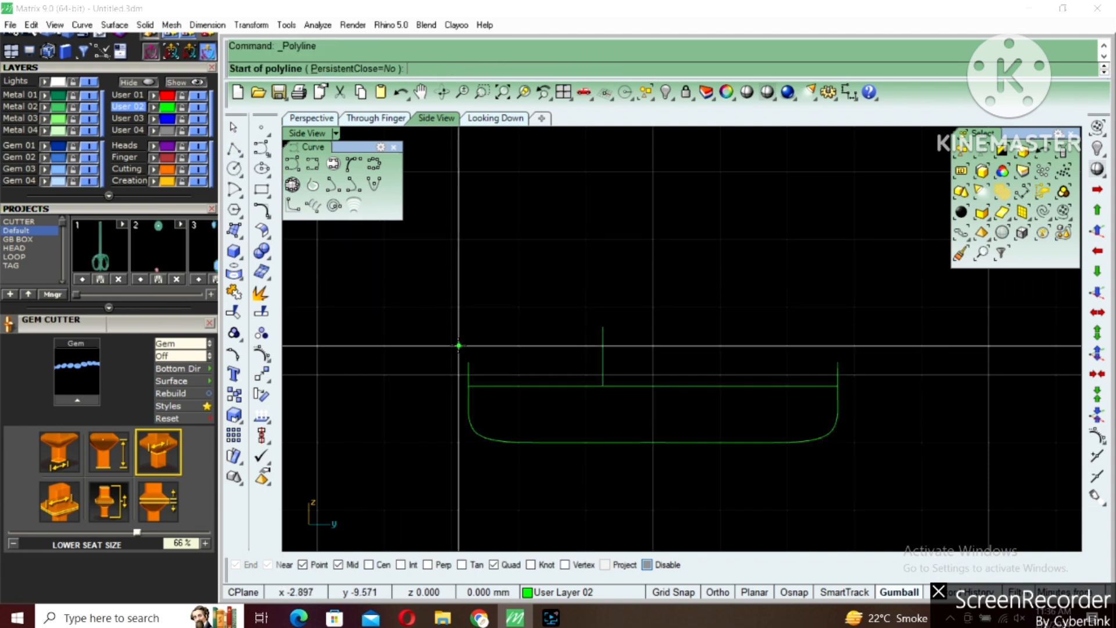
click(468, 363)
click(626, 363)
key(Return)
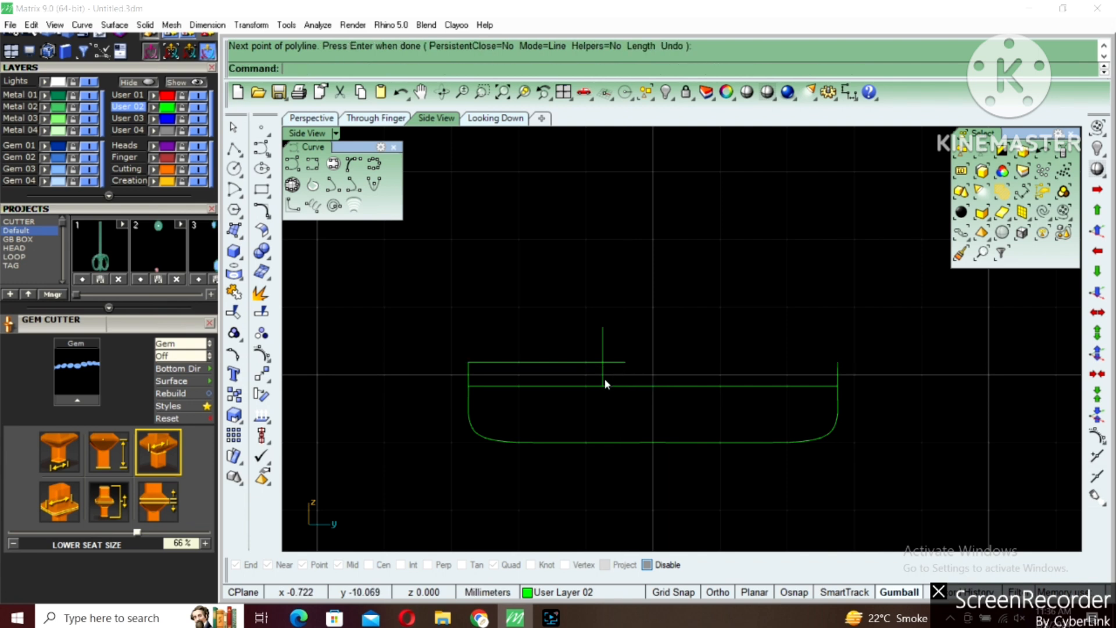
Trim the base line left of the short vertical and cut off the line ends that overshoot at the upper corner.
drag(588, 380, 586, 388)
key(ctrl+t)
click(582, 385)
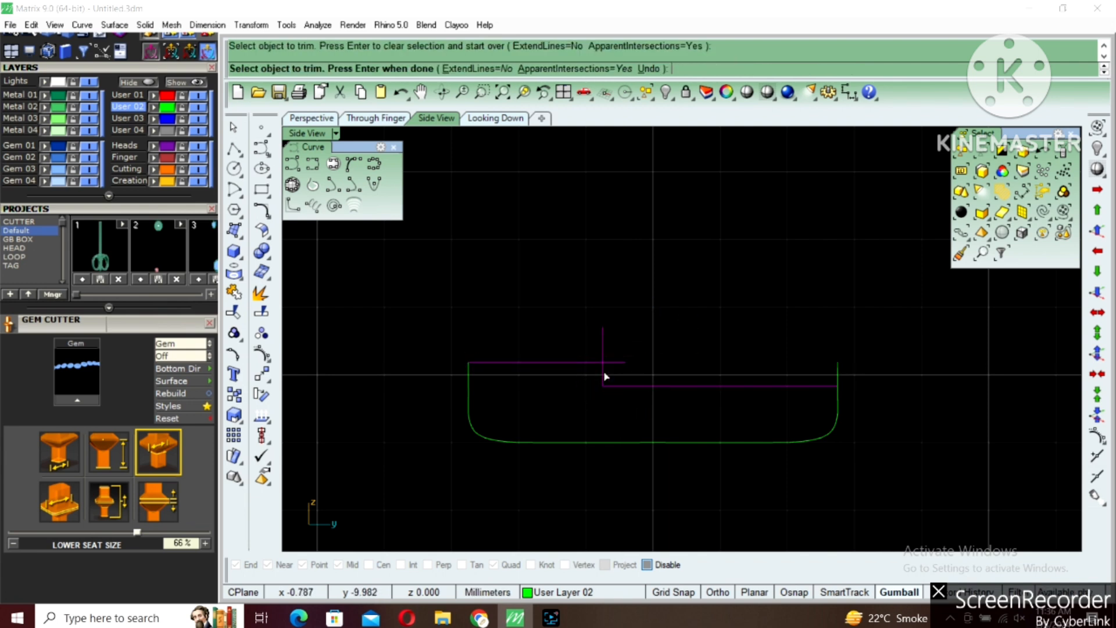
click(610, 363)
key(Return)
Mirror the upper horizontal line and the short vertical line across the vertical axis through the origin (0).
click(593, 363)
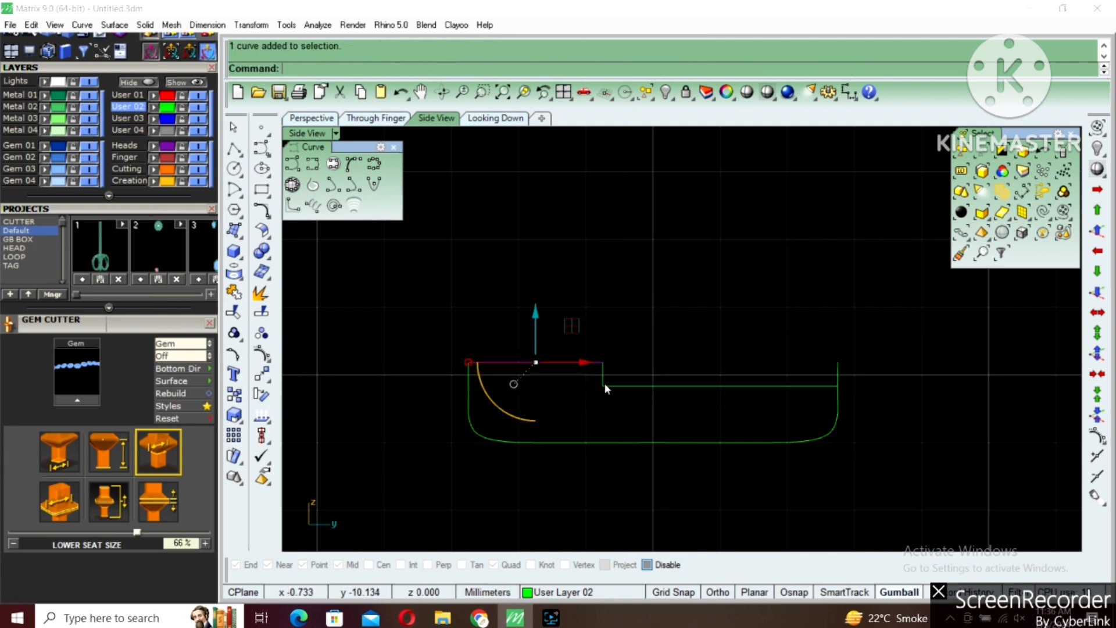
key(ctrl+m)
text(0)
key(Return)
shift+click(627, 382)
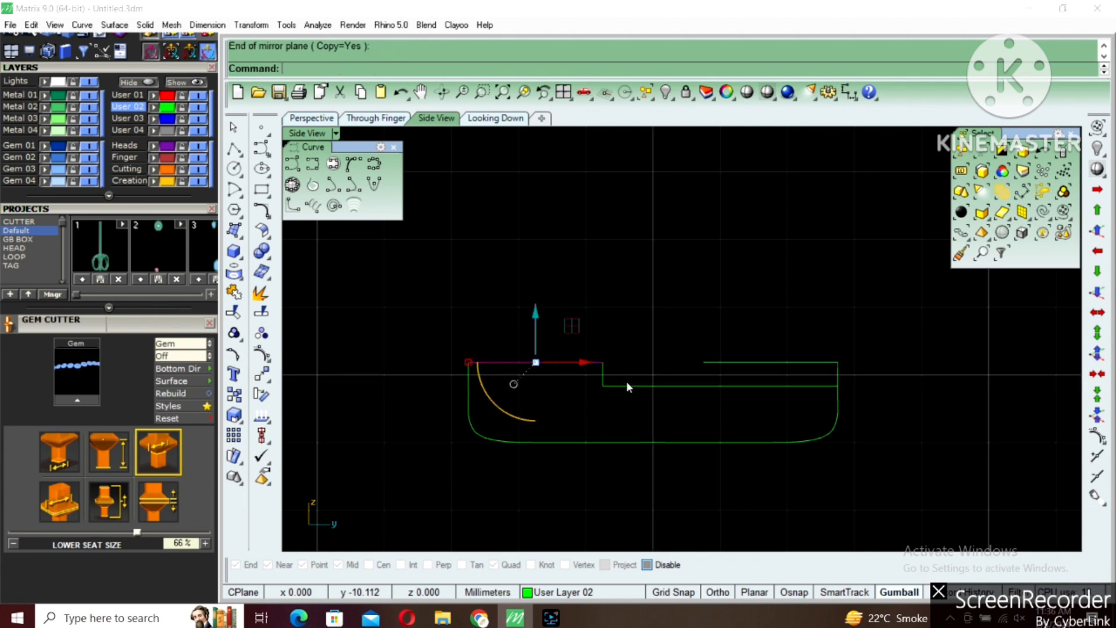
key(ctrl+m)
text(0)
key(Return)
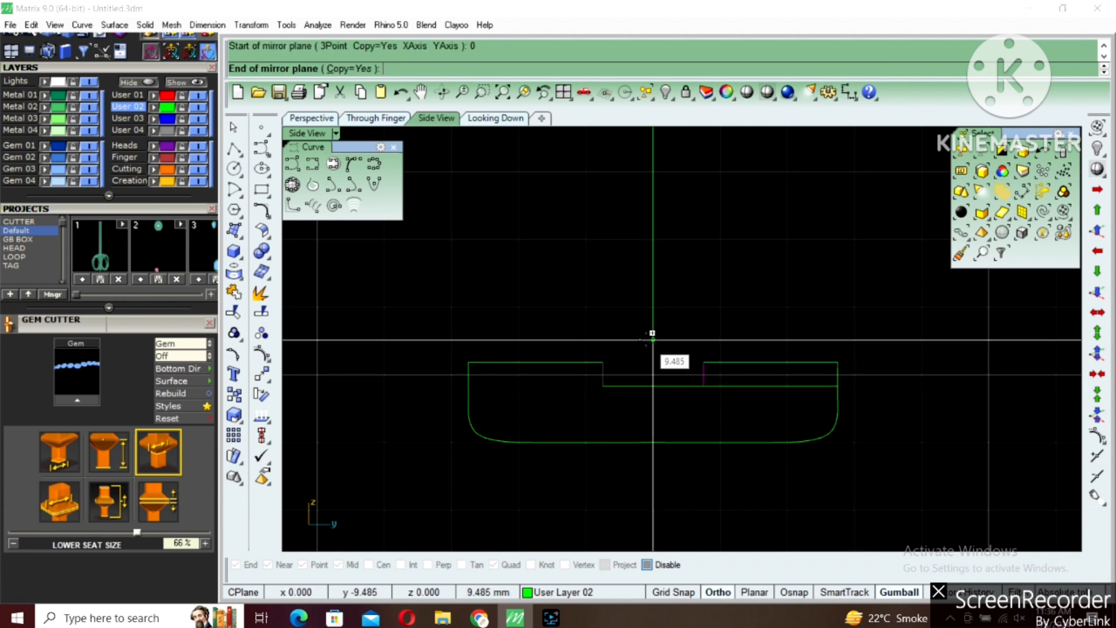
shift+click(647, 340)
Trim away the base line beyond the mirrored vertical, leaving only the notch's bottom line.
scroll(641, 374, down, 4)
drag(403, 308, 906, 463)
scroll(709, 381, up, 4)
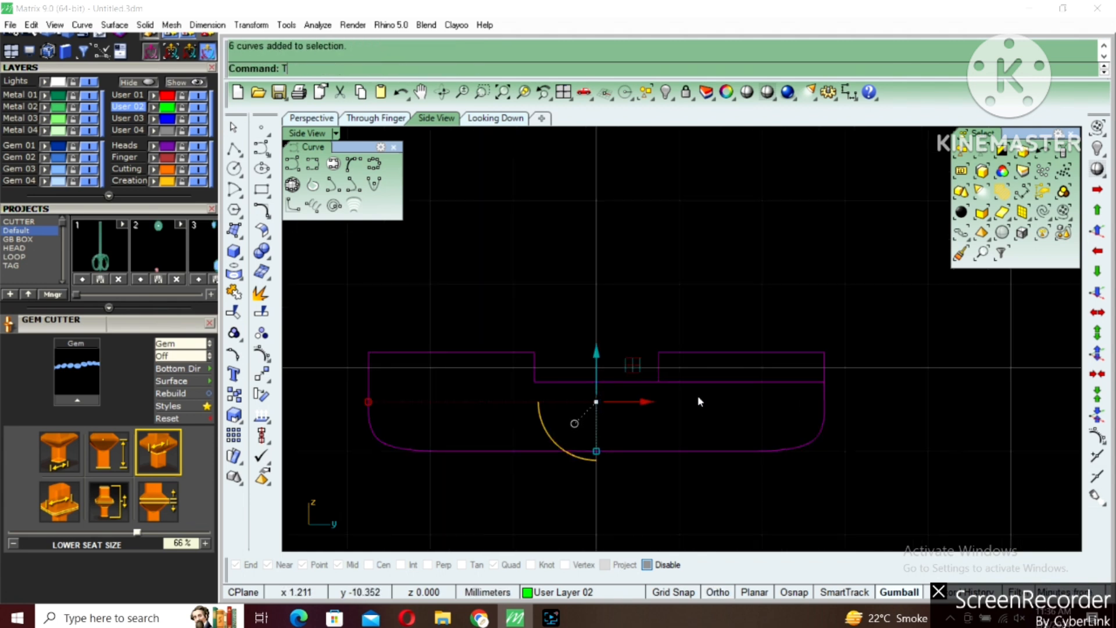
key(ctrl+t)
key(Return)
click(639, 382)
Rebuild the notch's bottom line with 6 points and degree 3.
right_drag(638, 394, 665, 355)
text(rb)
key(Return)
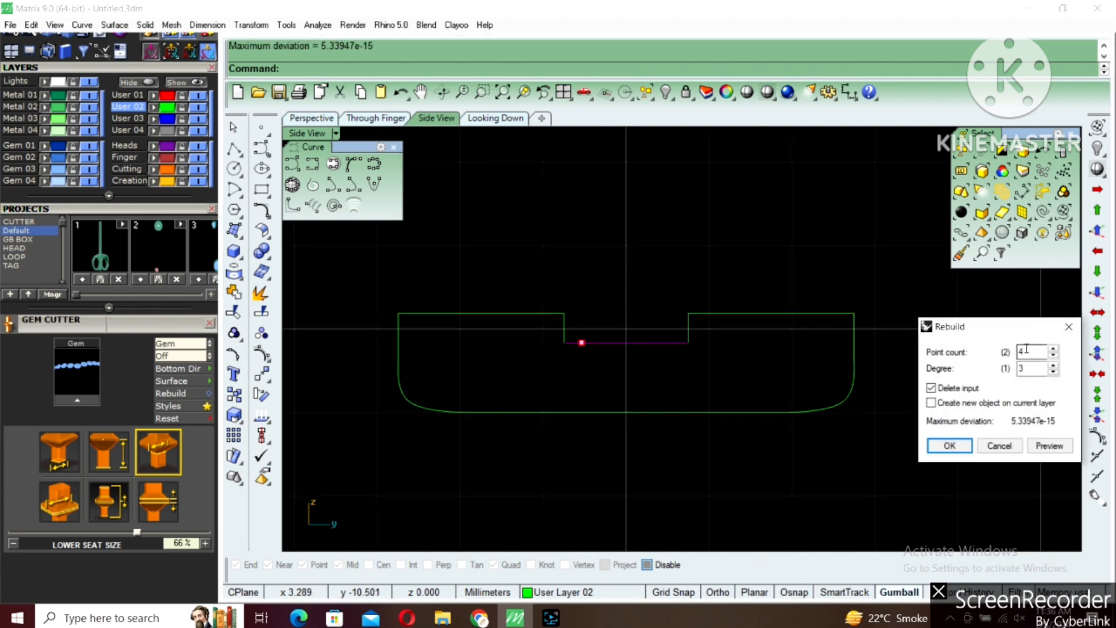
key(Return)
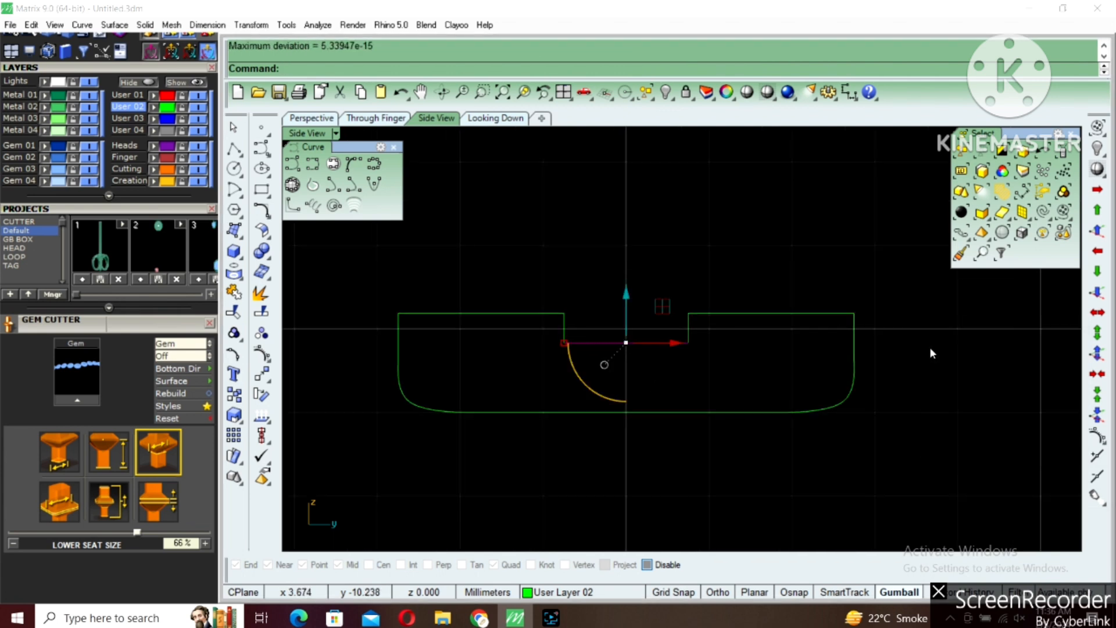
key(F10)
scroll(559, 326, up, 3)
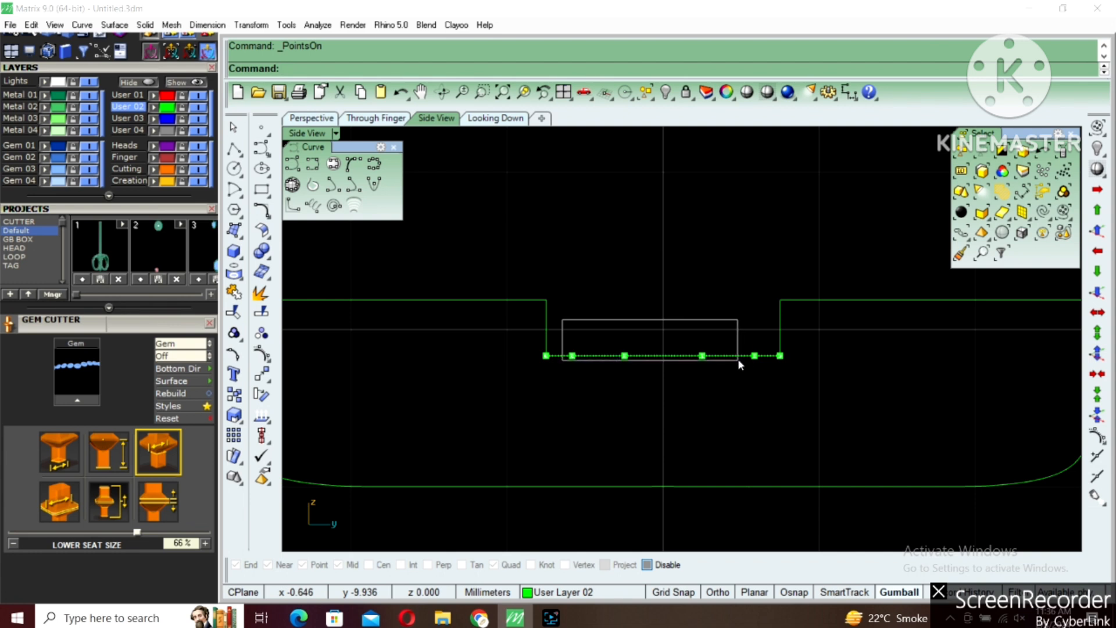
drag(762, 367, 762, 367)
scroll(661, 339, up, 1)
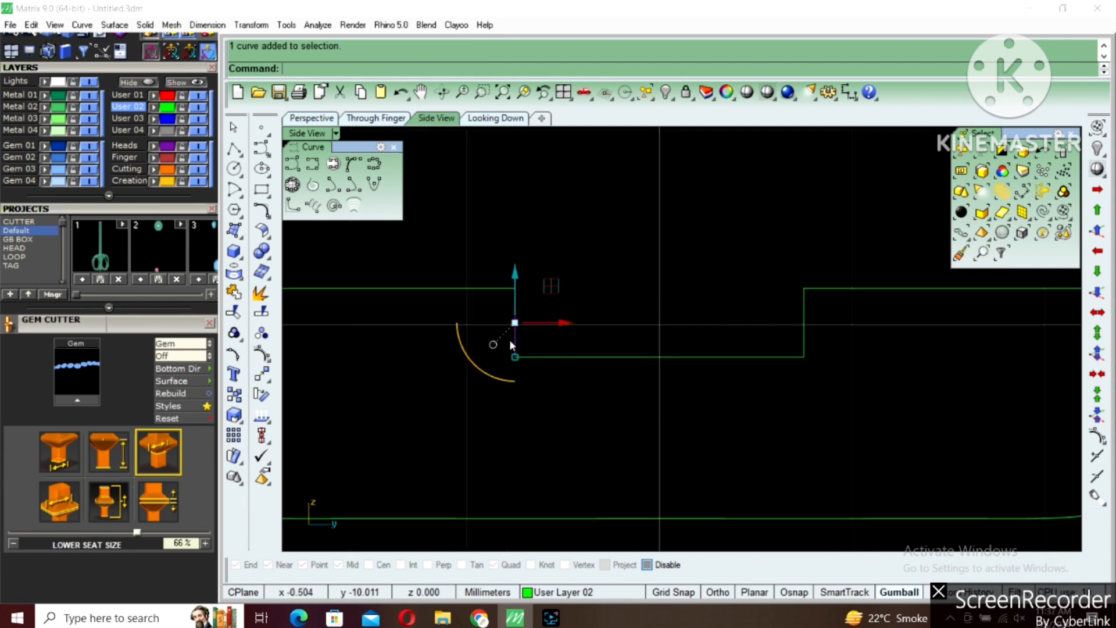
Rebuild the three lines forming the notch, its two vertical sides and its bottom, and clear the selection.
shift+drag(841, 343, 703, 372)
right_drag(703, 372, 692, 341)
text(rb)
key(Return)
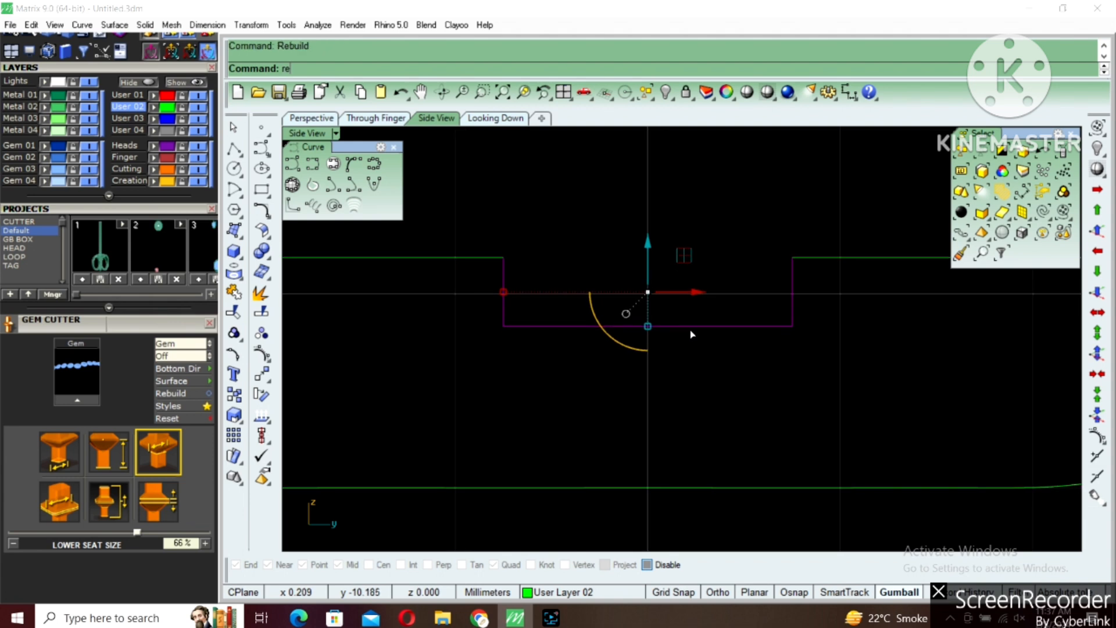
key(Return)
drag(517, 355, 607, 374)
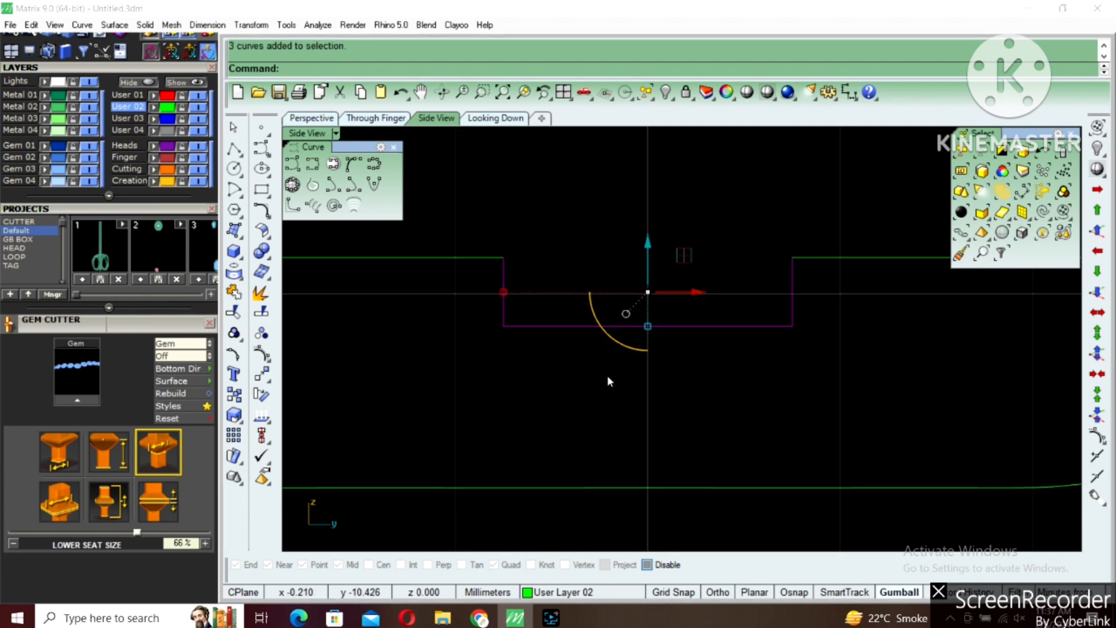
scroll(608, 375, down, 2)
scroll(612, 340, down, 3)
key(Escape)
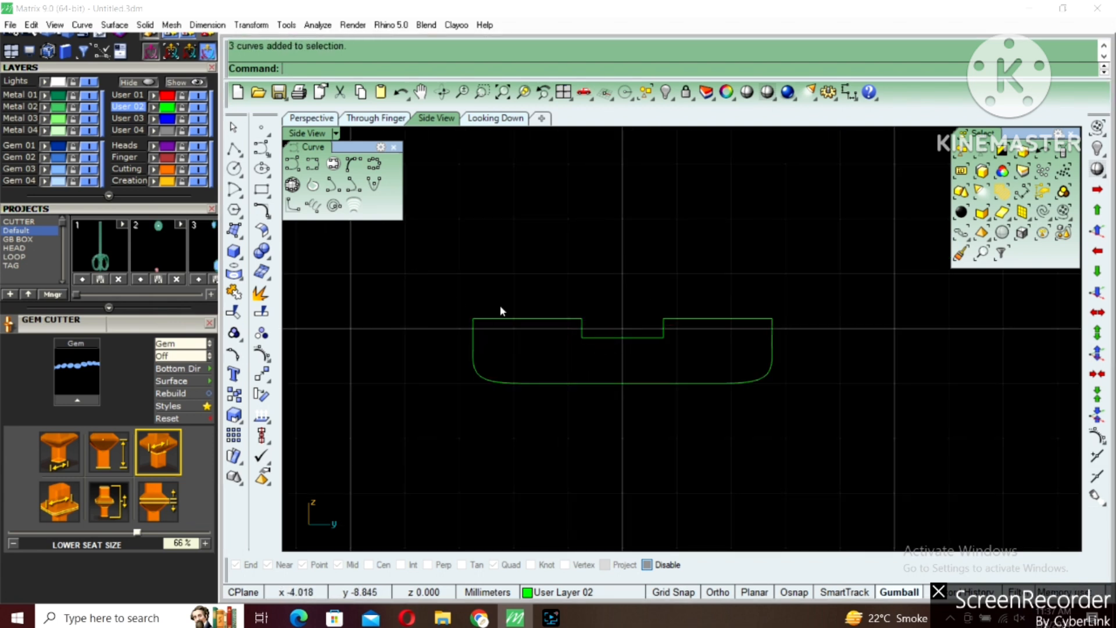
Join all the curves of the notched, rounded profile.
drag(431, 281, 956, 473)
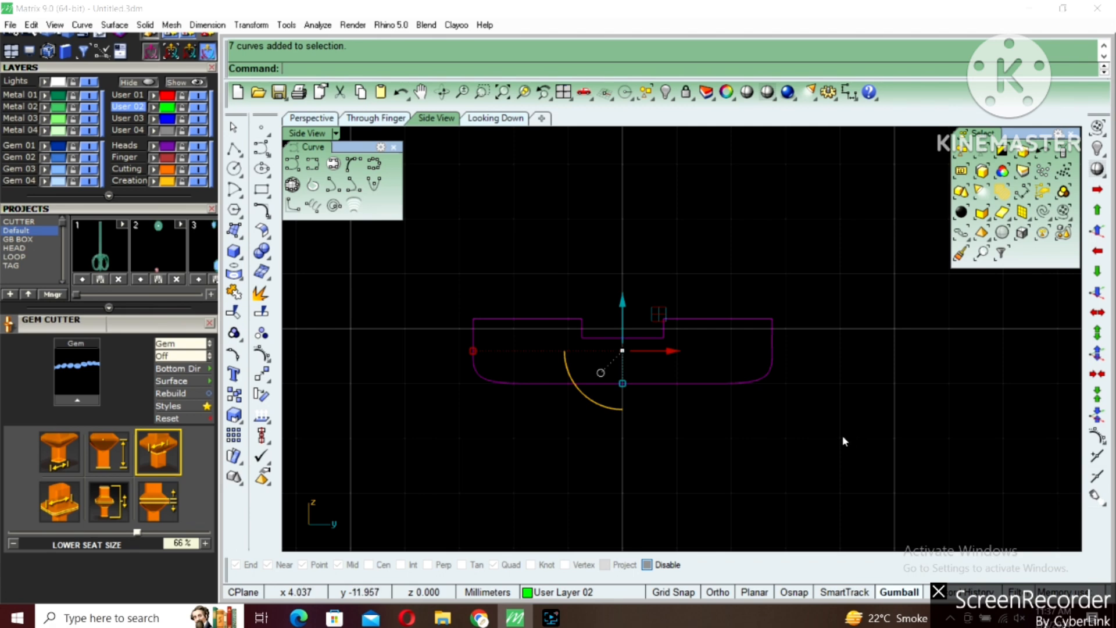
key(ctrl+j)
double_click(335, 136)
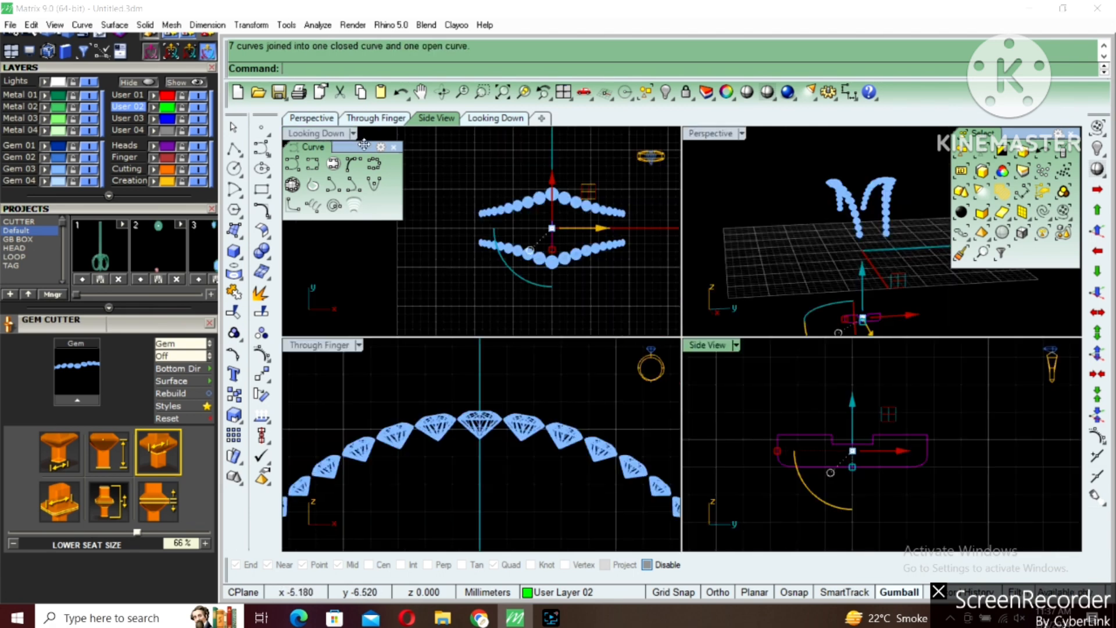
key(Escape)
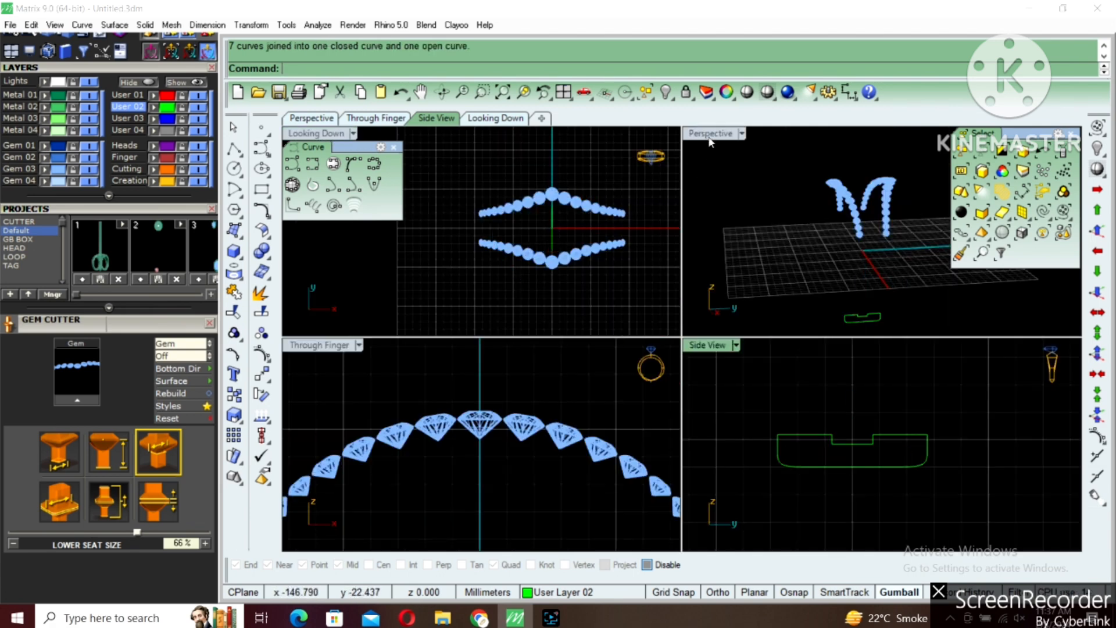
Explode the joined profile in the Perspective view and revolve its segments 360 degrees about the Y axis through the origin (0).
double_click(710, 136)
right_drag(739, 274, 735, 372)
drag(734, 457, 572, 506)
shift+right_drag(567, 430, 663, 398)
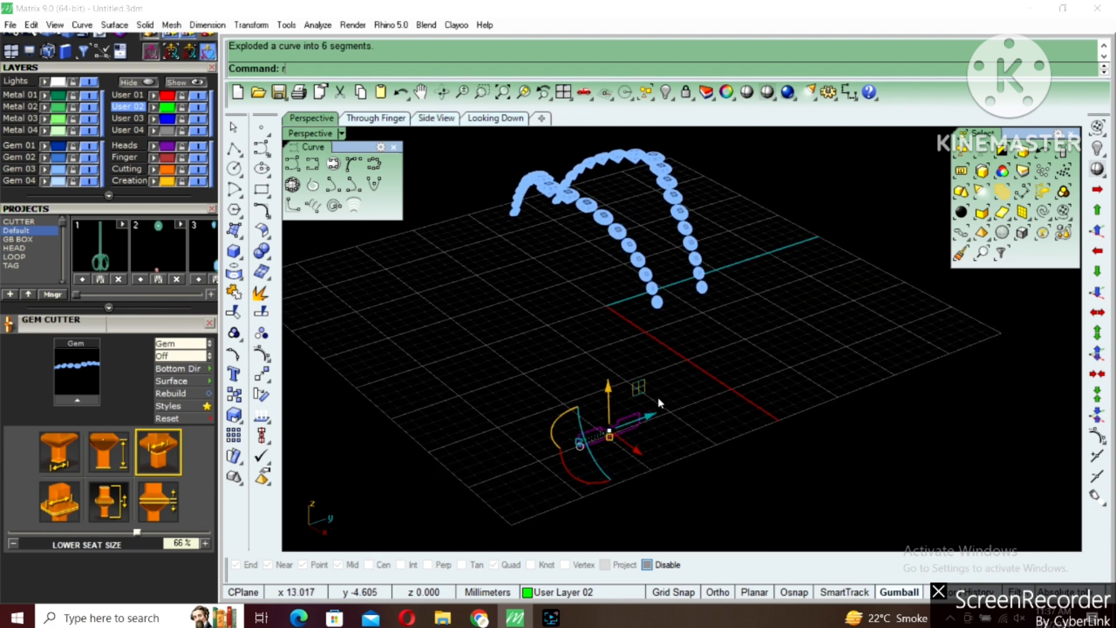
key(Return)
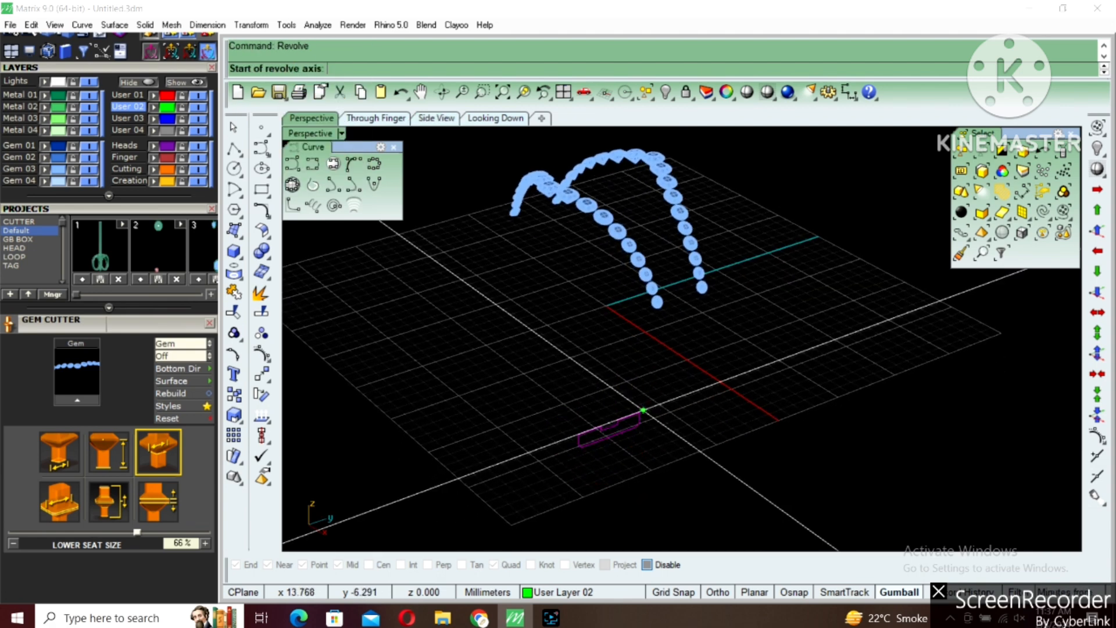
text(0)
key(Return)
click(733, 296)
key(Return)
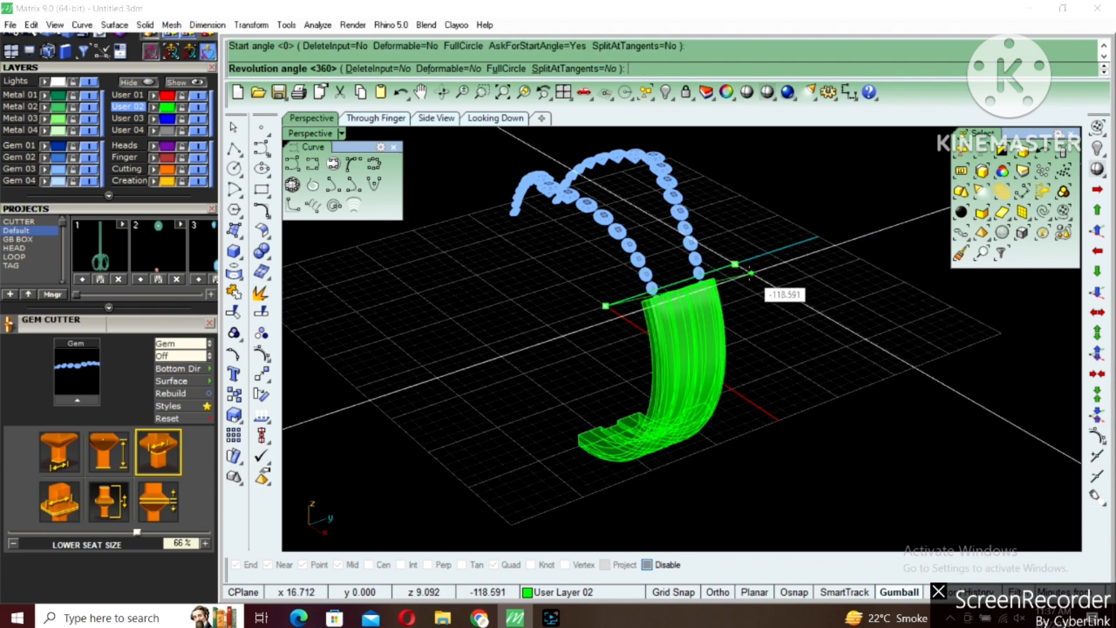
key(Return)
Join the revolved surfaces into a single polysurface ring and select it.
right_drag(700, 319, 758, 312)
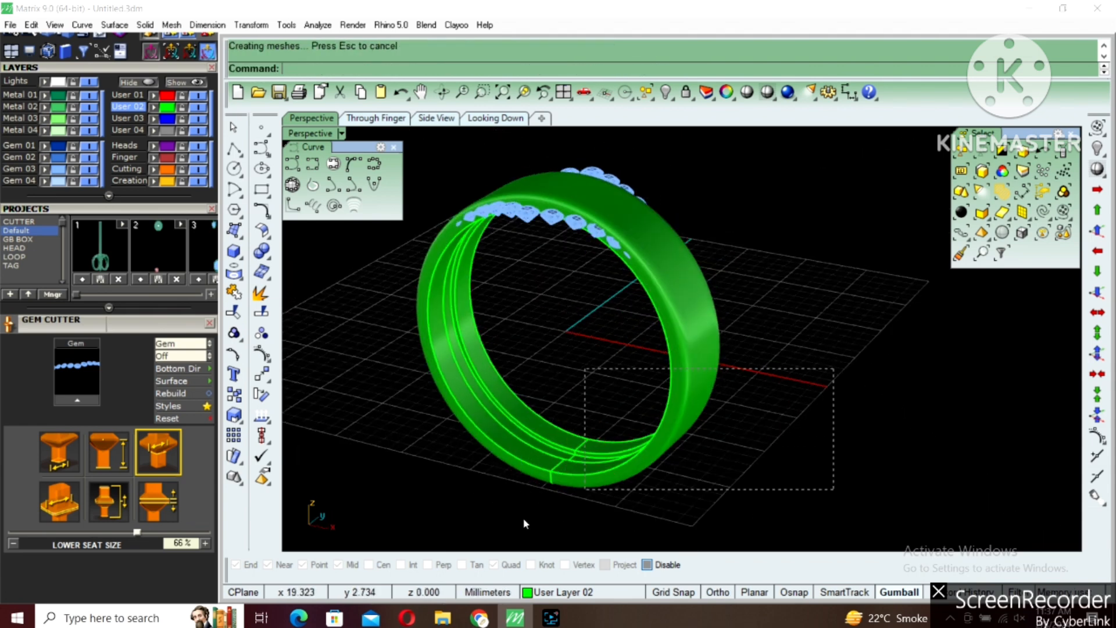
drag(524, 523, 573, 469)
right_drag(573, 468, 597, 433)
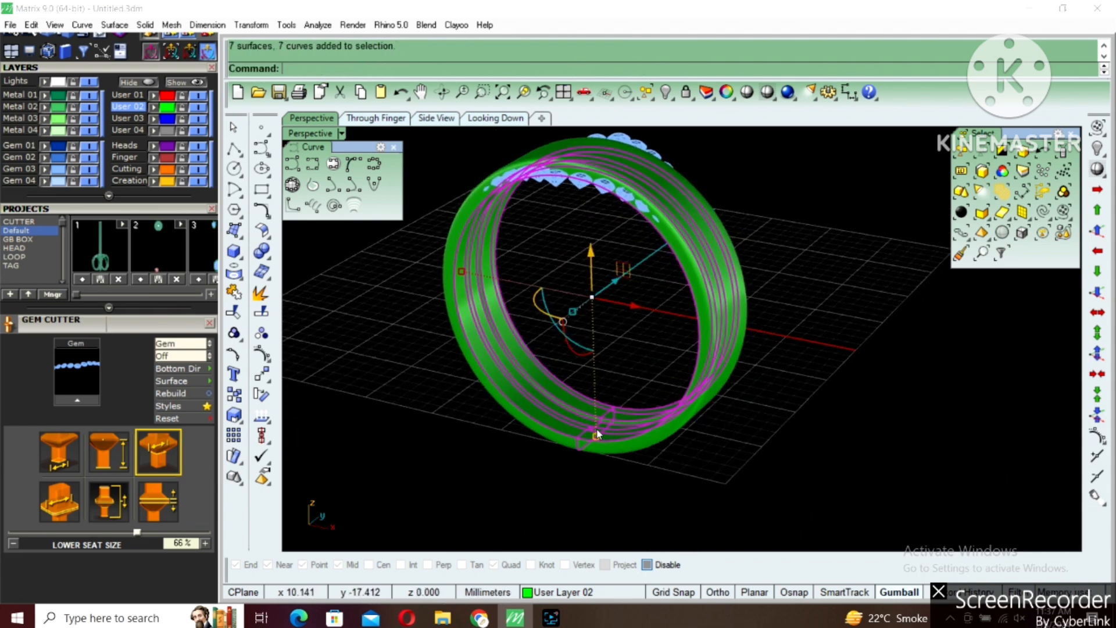
click(629, 446)
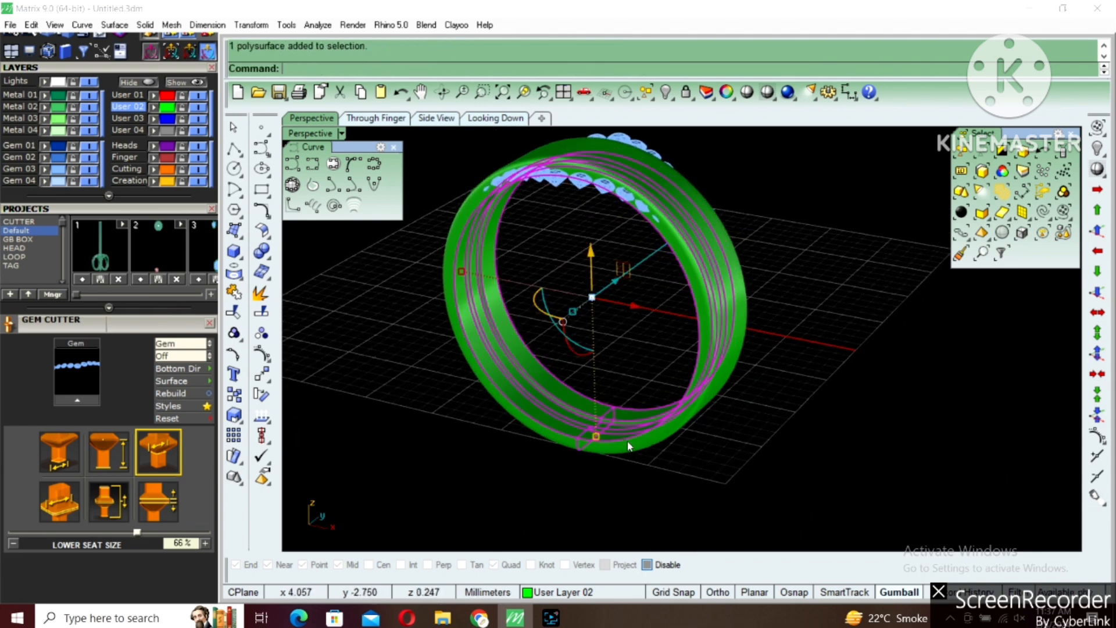
Maximize the Through Finger view and set its display mode to Shaded.
double_click(308, 136)
double_click(312, 345)
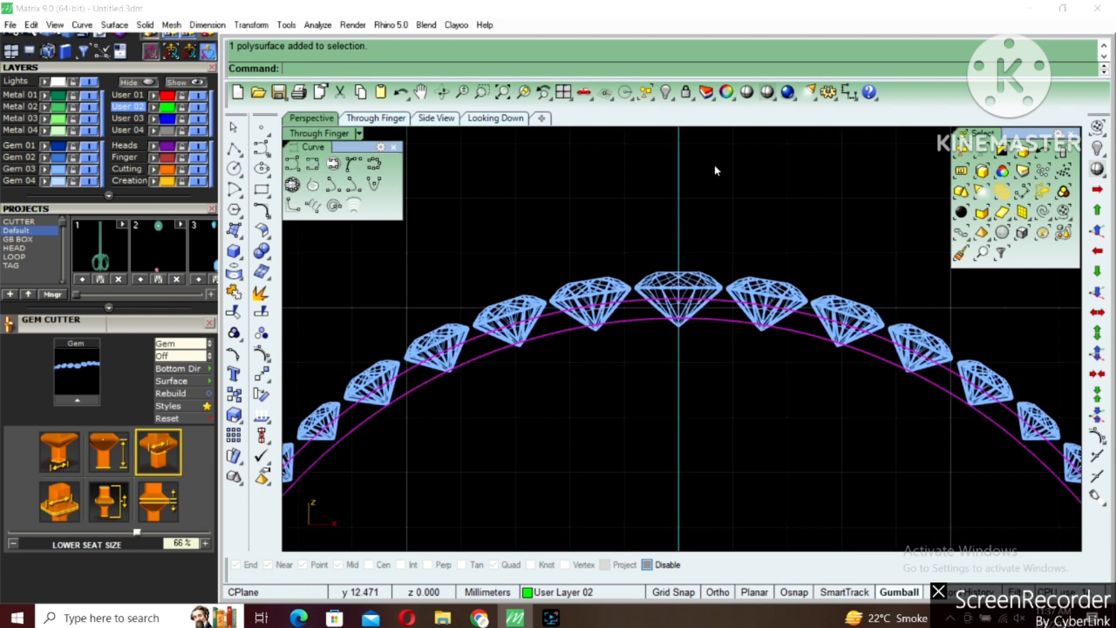
click(767, 93)
scroll(584, 228, down, 5)
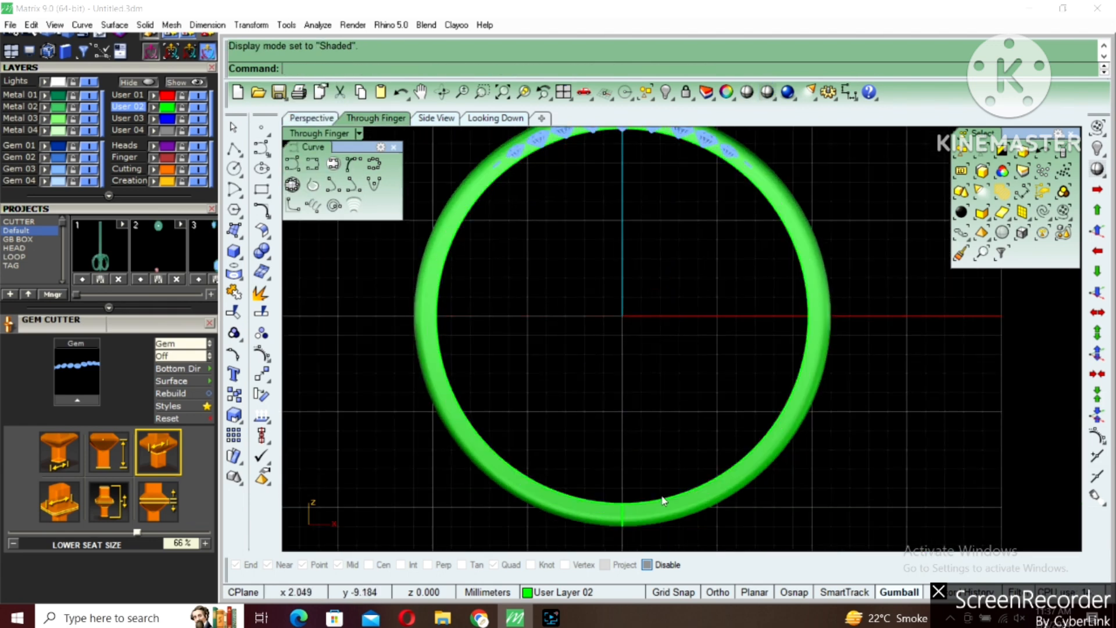
Create a cut plane through the ring, starting at the origin (0) and running diagonally across its lower right part.
right_drag(707, 502, 652, 469)
text(utplane)
key(Return)
text(0)
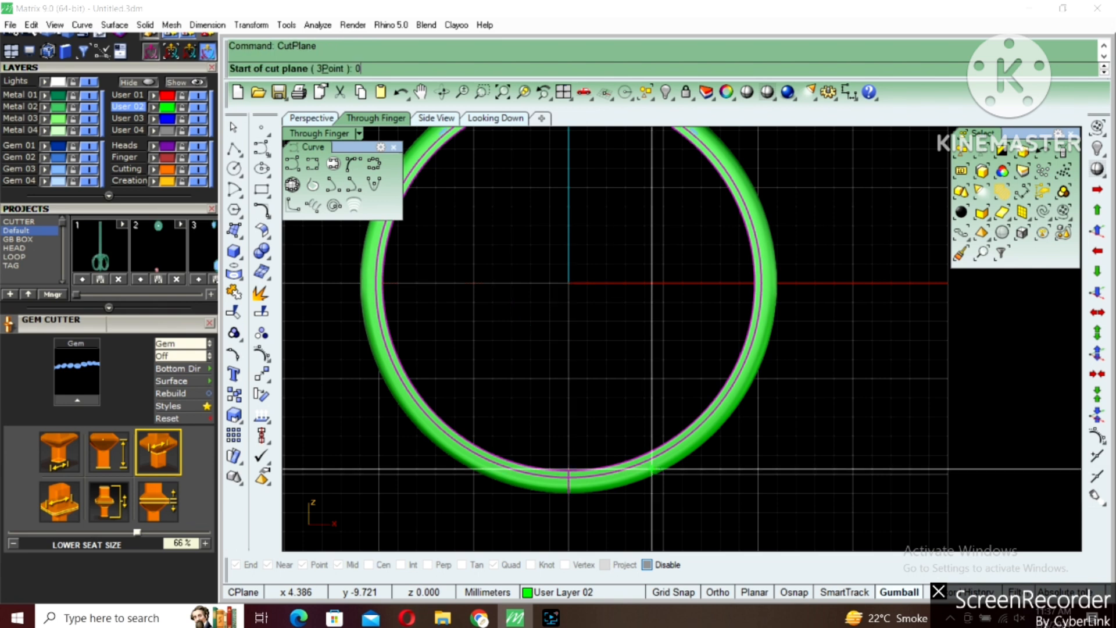
key(Return)
click(671, 481)
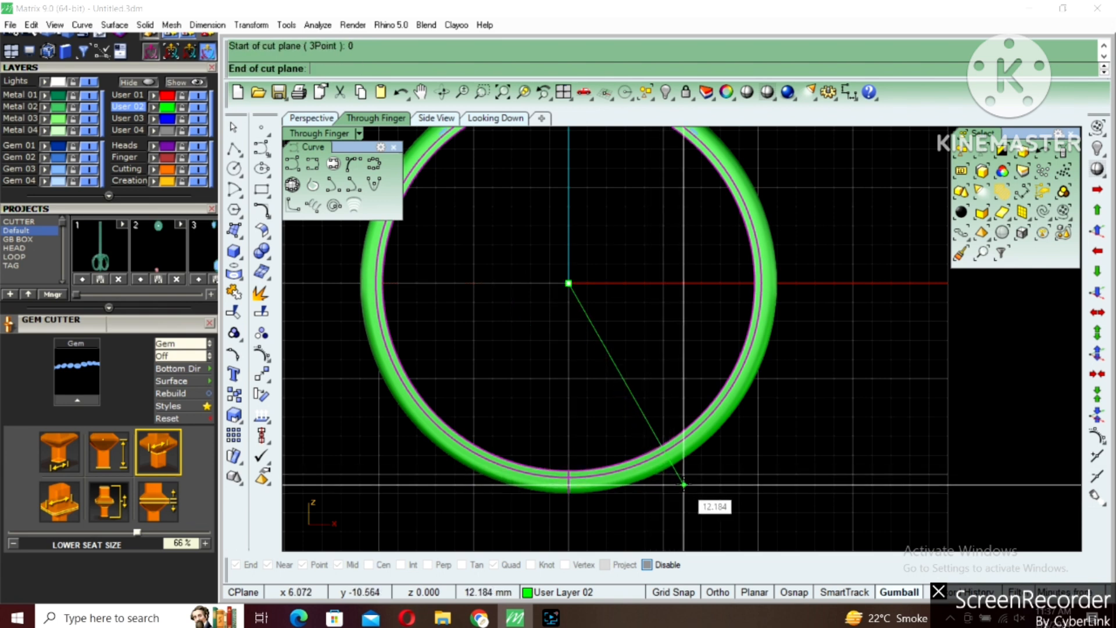
Offset the cut plane by 1 mm to both sides as a solid slab, deleting the input surface.
text(os)
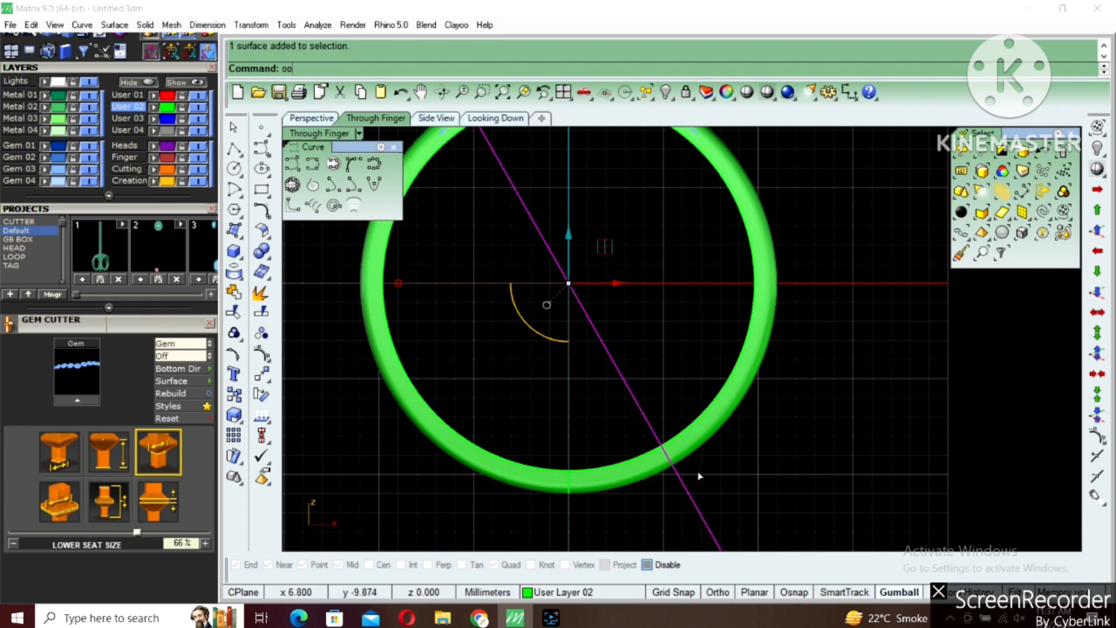
key(Return)
key(Return)
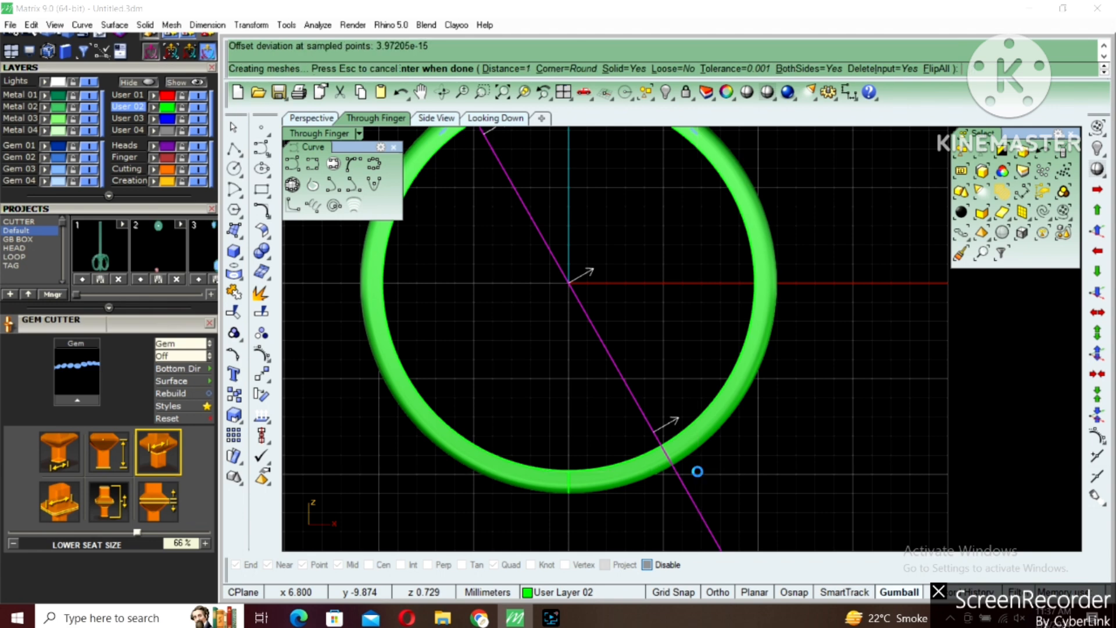
Boolean split the revolved ring with the diagonal slab.
text(b)
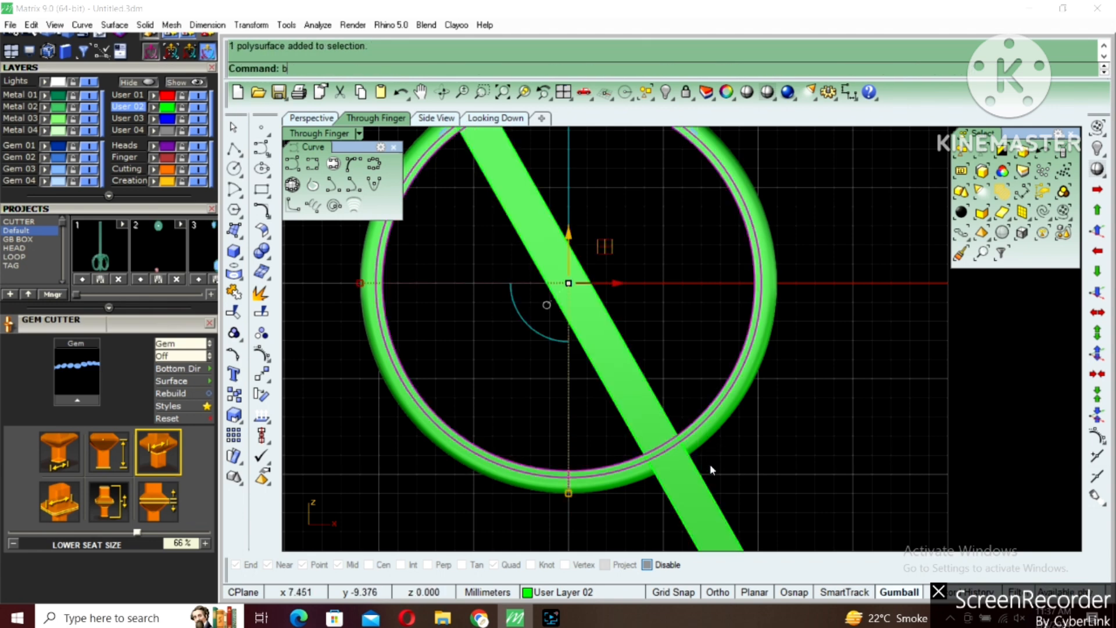
text(s)
key(Return)
click(690, 478)
key(Return)
Delete the large ring pieces, the cutting slab and the upper left cut segment, keeping only the lower right segment.
click(646, 466)
click(706, 423)
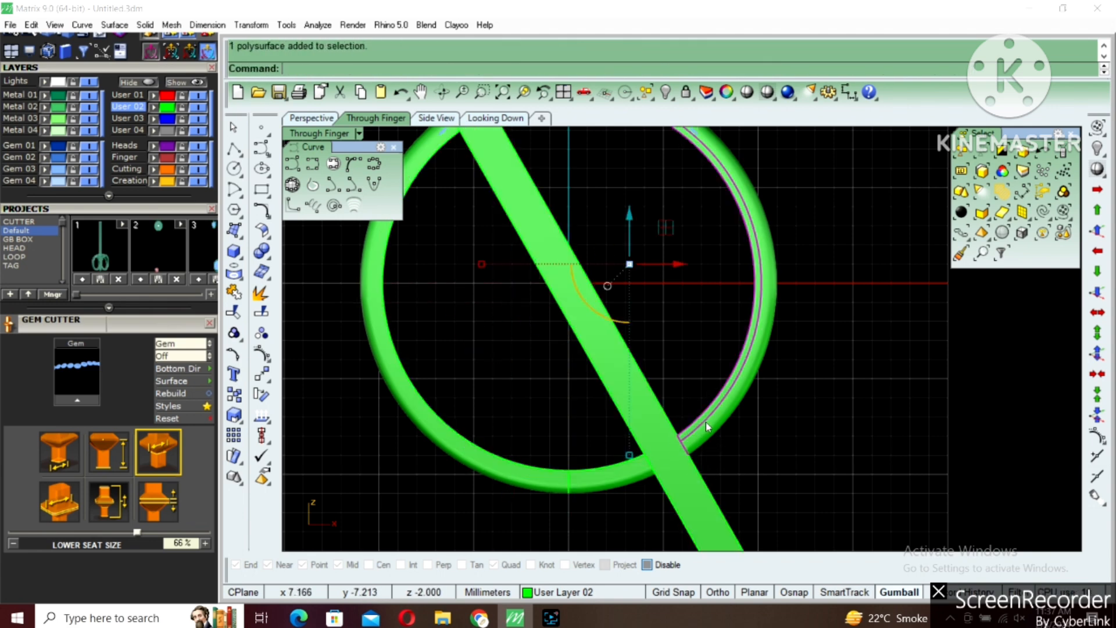
key(Delete)
click(533, 252)
key(Delete)
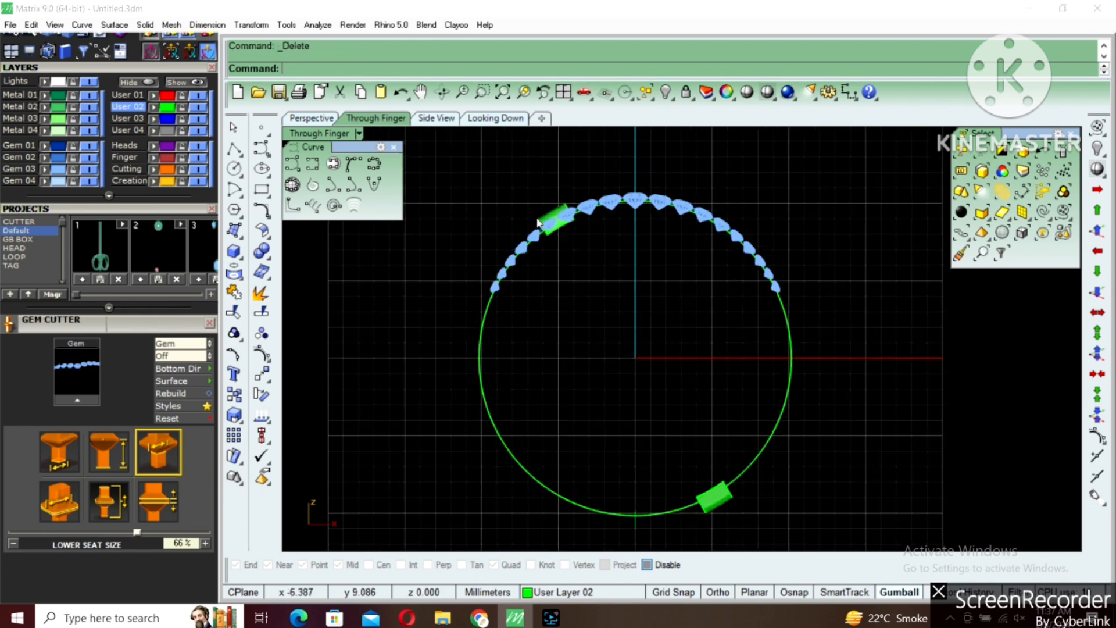
click(538, 222)
key(Delete)
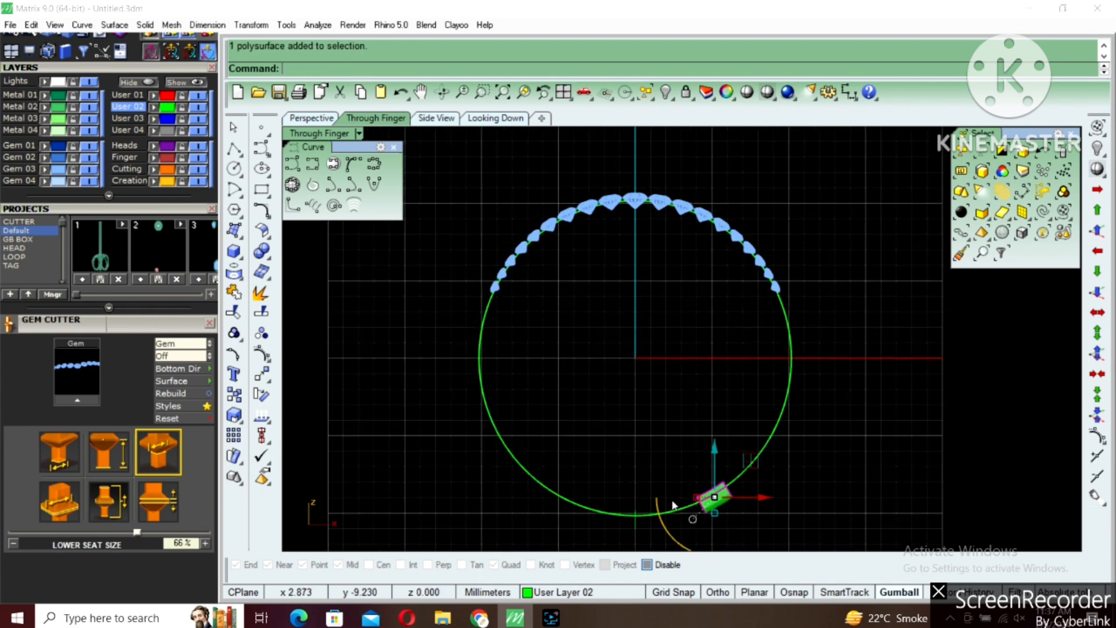
Delete the circle that runs through the base segment and the band gems.
click(655, 513)
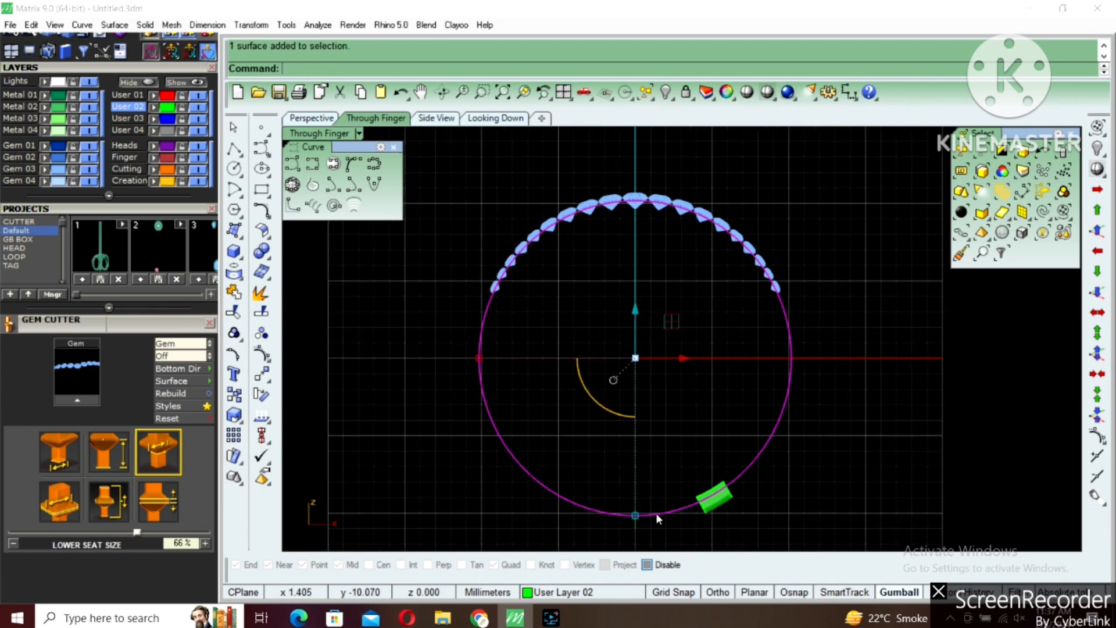
double_click(323, 134)
double_click(710, 133)
right_drag(729, 213, 689, 350)
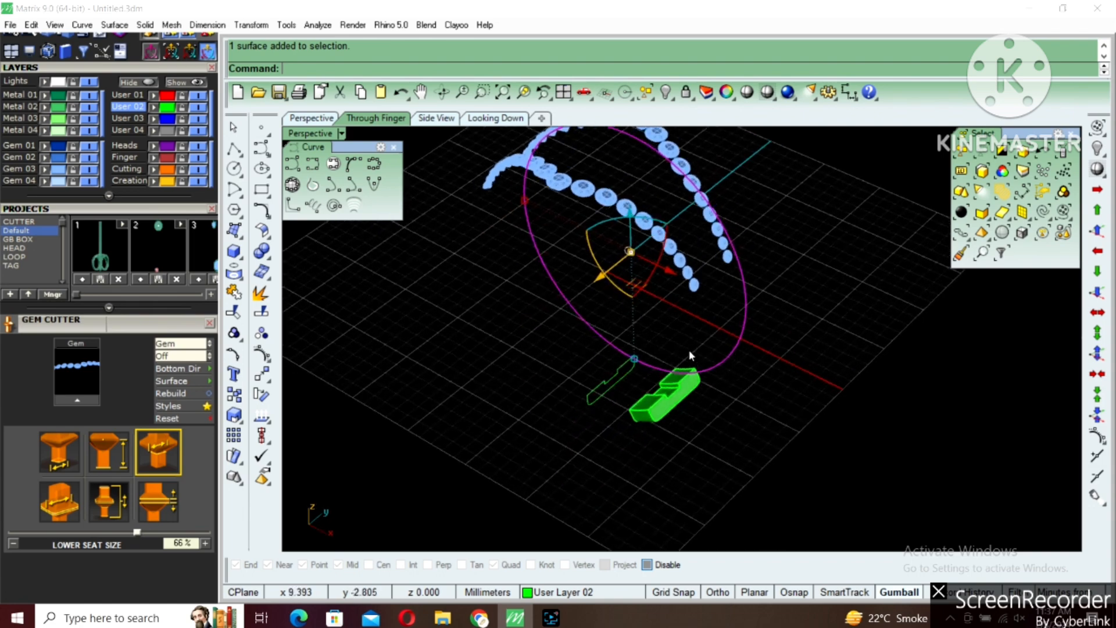
scroll(703, 368, up, 5)
scroll(713, 364, down, 3)
key(Delete)
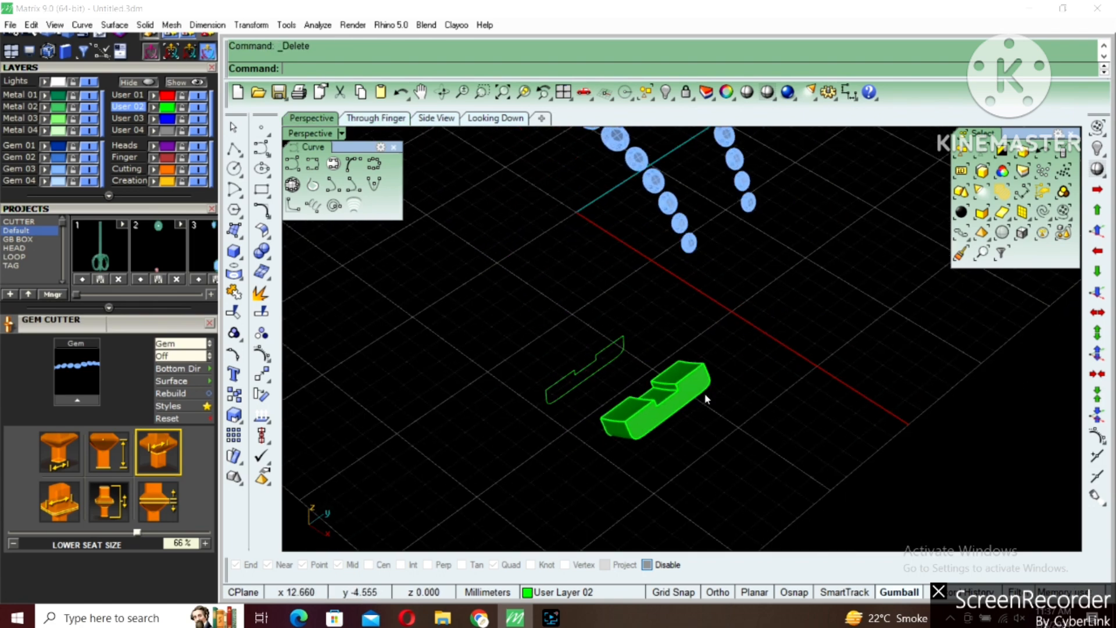
Bring back the hidden V-shaped bands and three-stone ring around the base segment with ShowSelected.
scroll(686, 393, down, 2)
click(668, 403)
right_drag(669, 403, 794, 360)
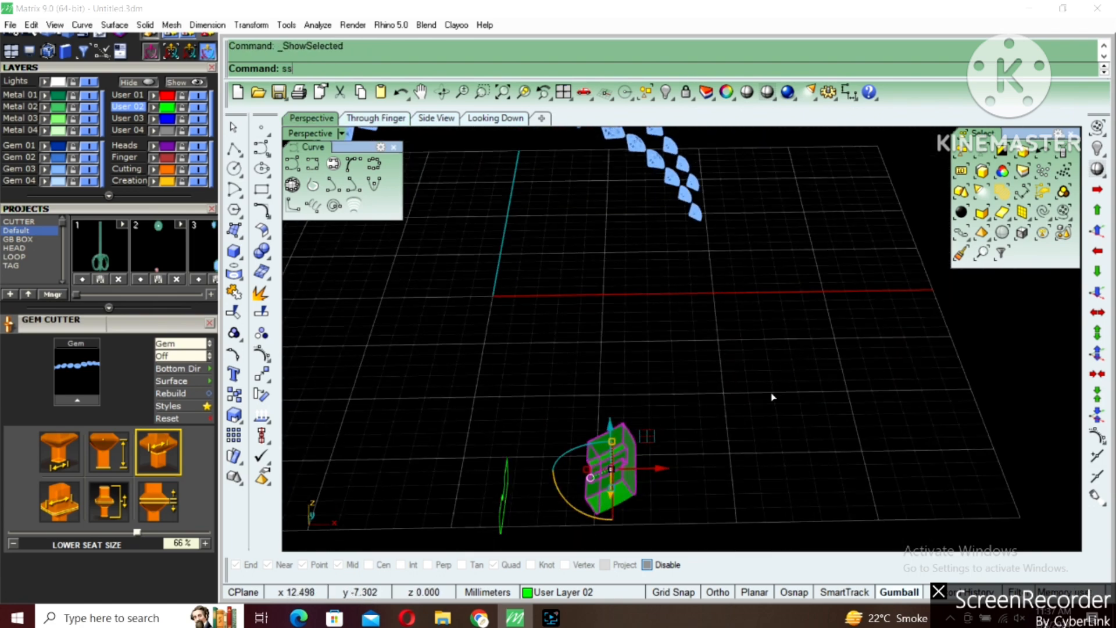
text(ss)
key(Return)
scroll(651, 458, up, 2)
click(626, 421)
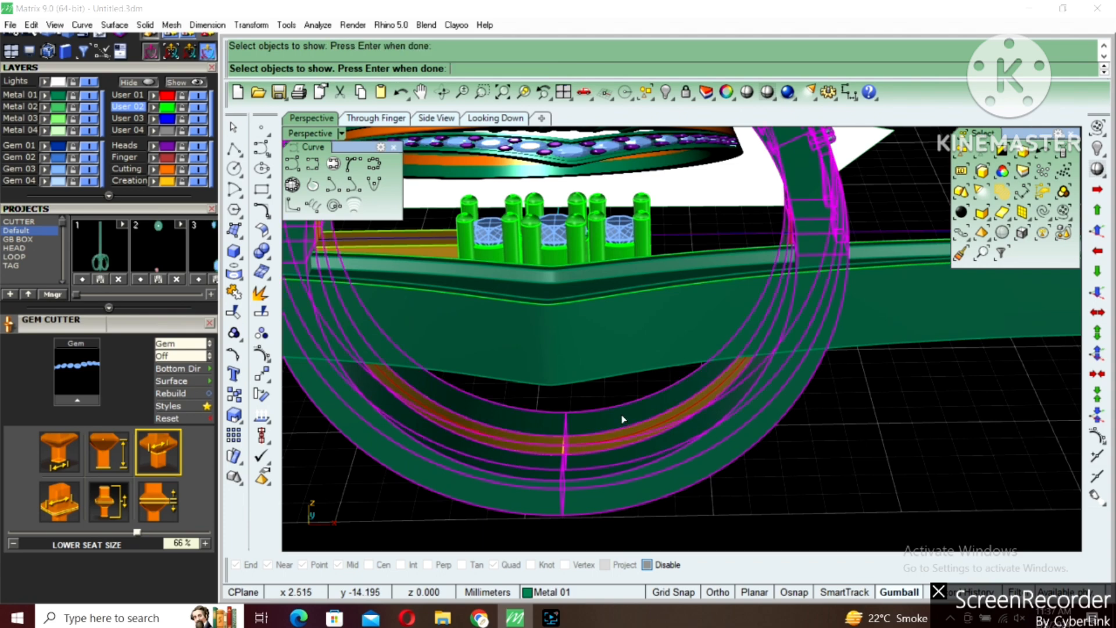
key(Return)
right_drag(626, 421, 755, 470)
key(Return)
click(687, 426)
key(Return)
Mirror the base segment to the other side of the ring across a vertical plane starting at the origin (0).
scroll(689, 429, down, 3)
click(694, 462)
text(mi)
key(Return)
text(0)
key(Return)
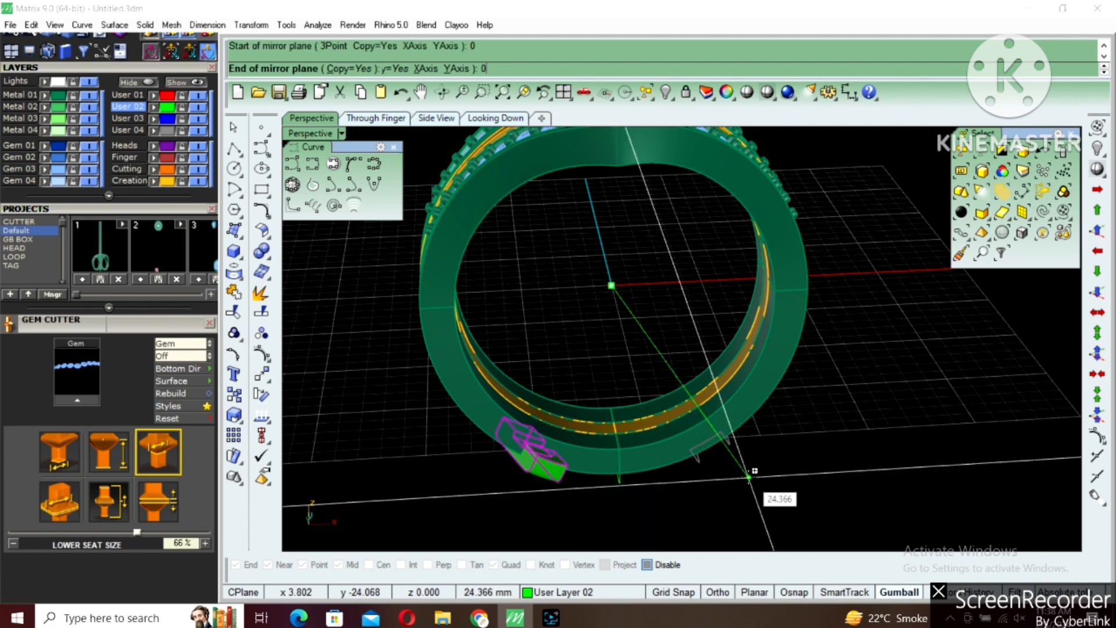
shift+click(755, 471)
key(Escape)
Remove the two leftover profile curves at the bottom centre of the bands.
scroll(609, 489, up, 2)
drag(550, 511, 723, 290)
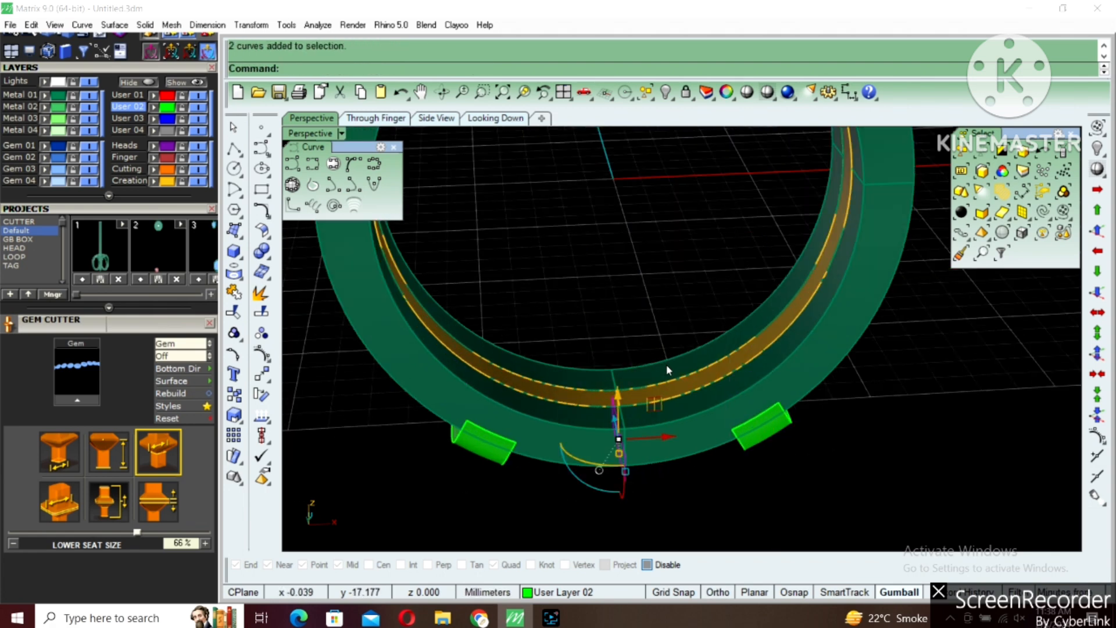
scroll(662, 400, down, 2)
Lift the three-stone ring straight up out of the two bands and lower it back between them.
scroll(688, 385, down, 4)
right_drag(709, 340, 625, 330)
click(658, 260)
drag(621, 336, 621, 235)
right_drag(621, 235, 653, 331)
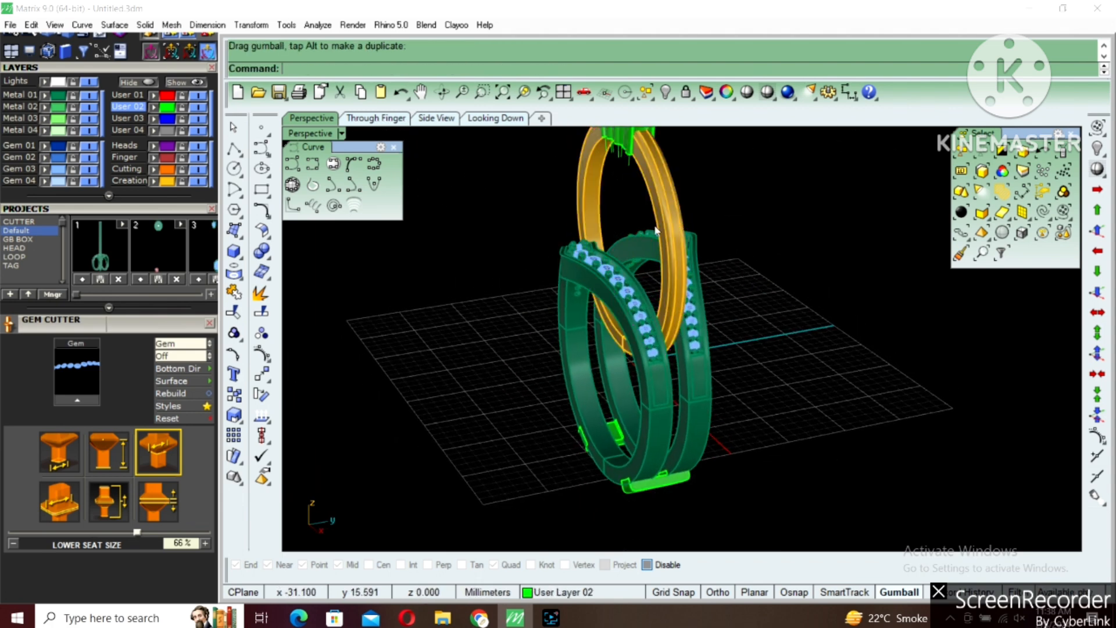
right_drag(637, 248, 680, 175)
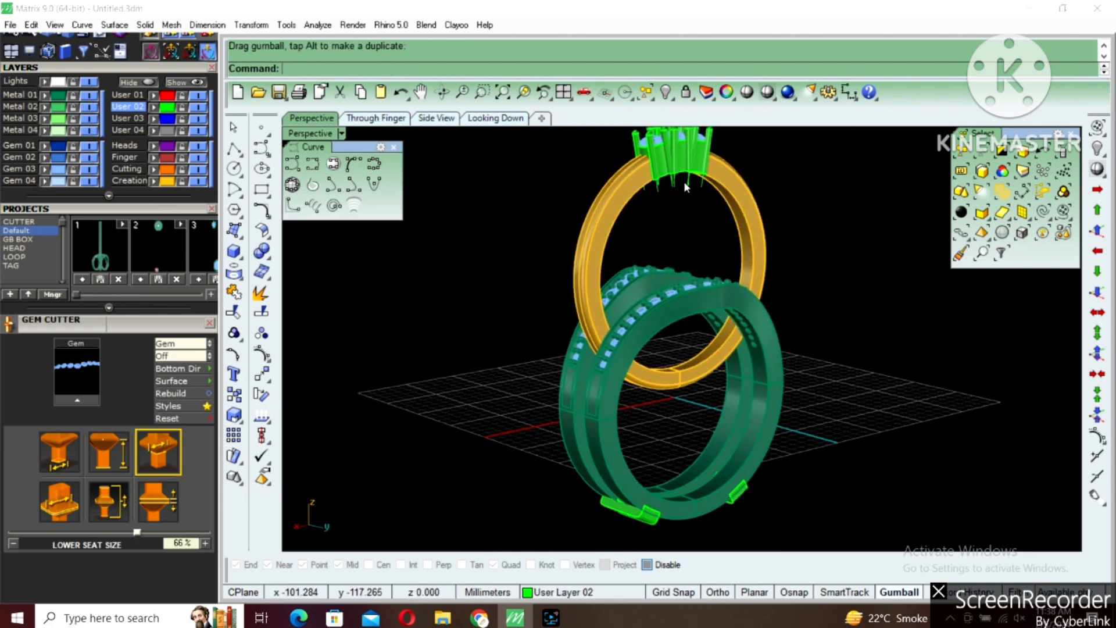
click(683, 169)
drag(678, 208, 685, 344)
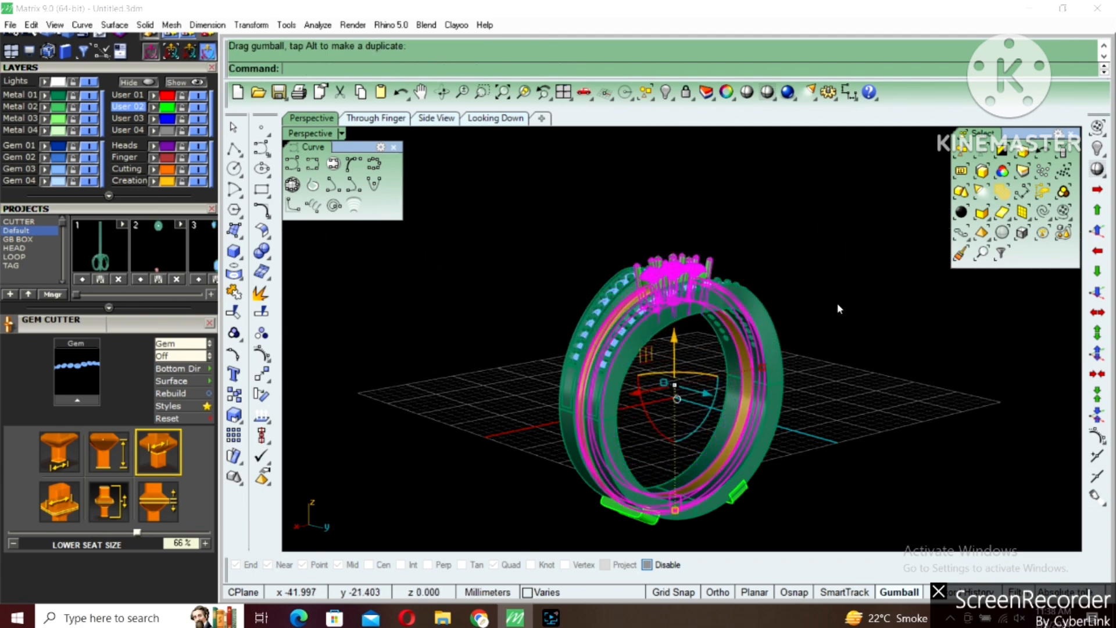
Undo the two vertical moves of the three-stone ring.
click(837, 302)
right_drag(660, 378, 679, 480)
key(ctrl+z)
key(ctrl+z)
Group the two base segments with both V-shaped bands.
scroll(679, 480, up, 3)
click(721, 477)
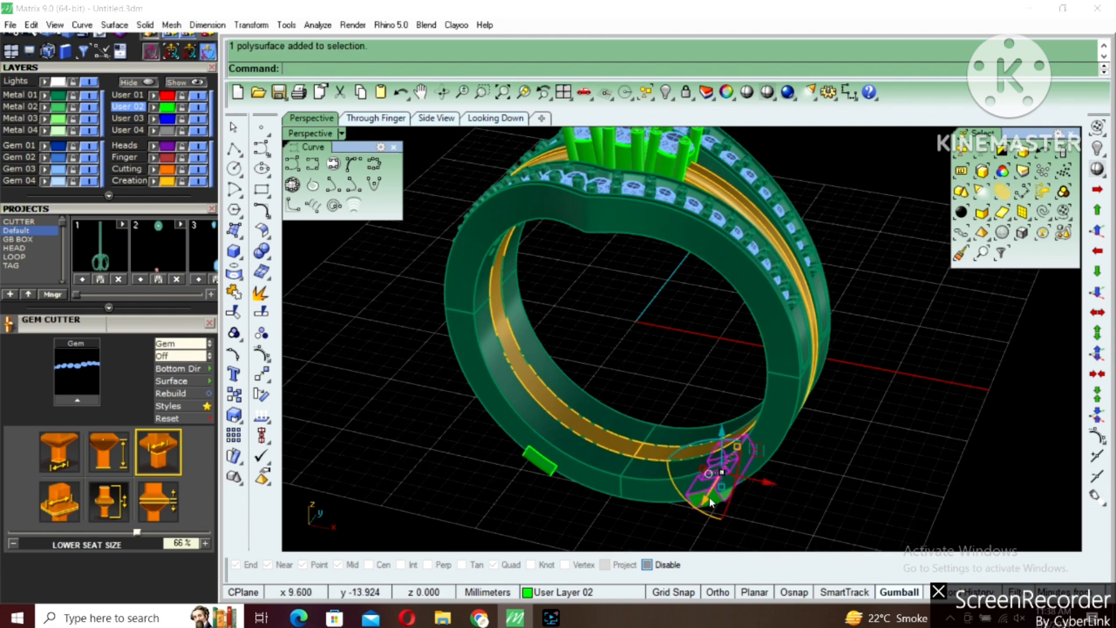
shift+click(638, 481)
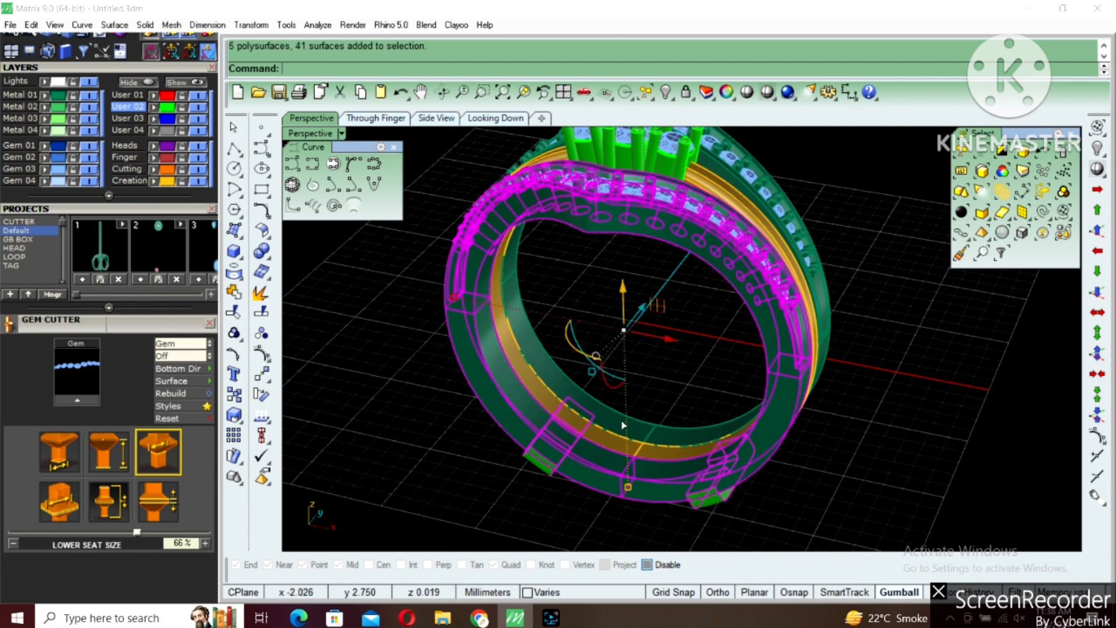
key(Up)
key(Up)
key(ctrl+g)
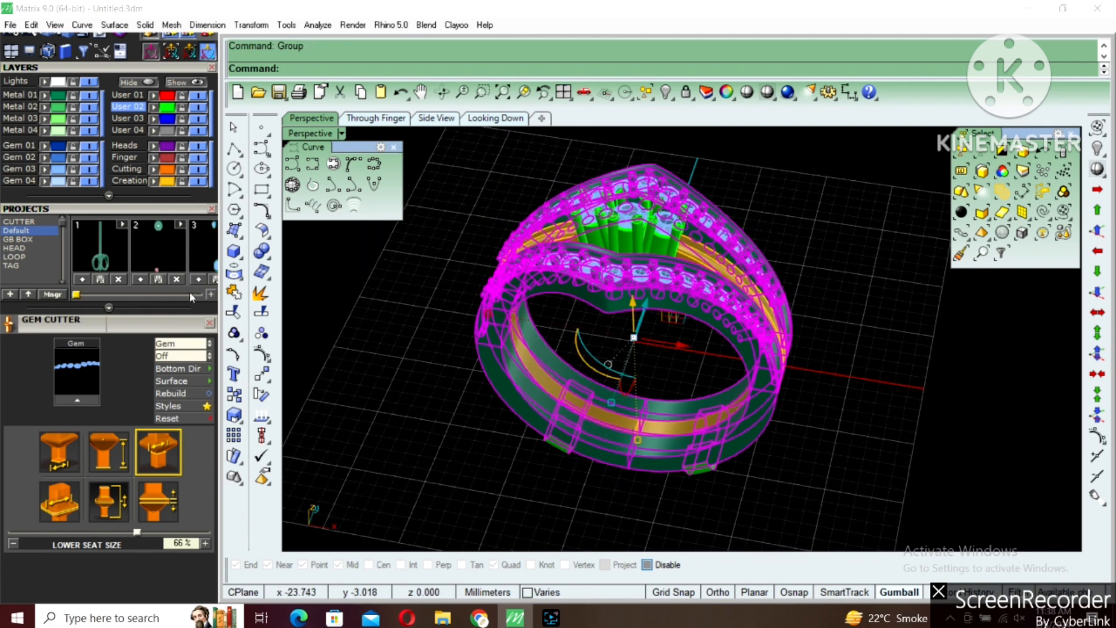
Add the bands' gems to the selection and group them with the bands and base segments.
scroll(695, 294, up, 4)
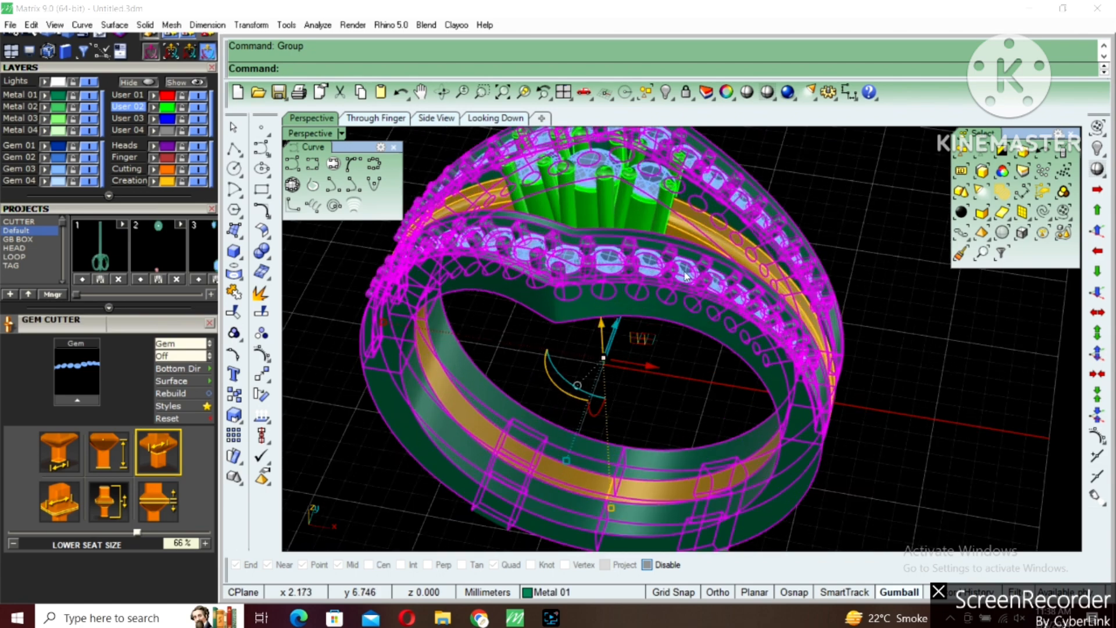
shift+click(685, 271)
scroll(709, 216, down, 4)
right_drag(709, 216, 618, 403)
key(ctrl+g)
scroll(617, 402, down, 2)
key(Escape)
Slide the three-stone ring group out sideways beyond the bands and undo the move.
click(652, 357)
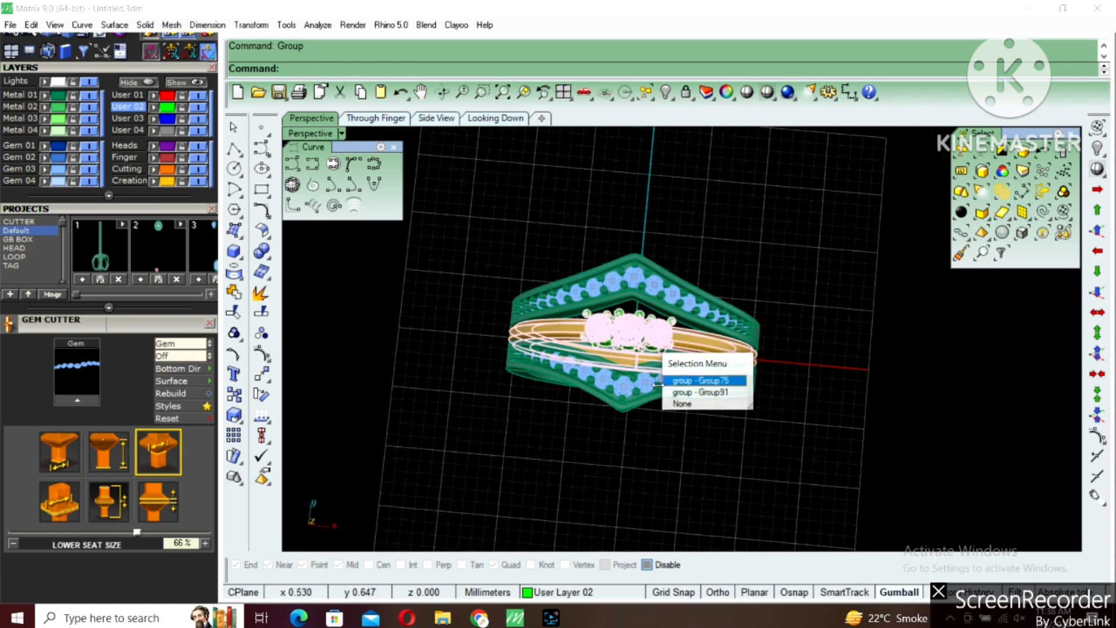
click(695, 379)
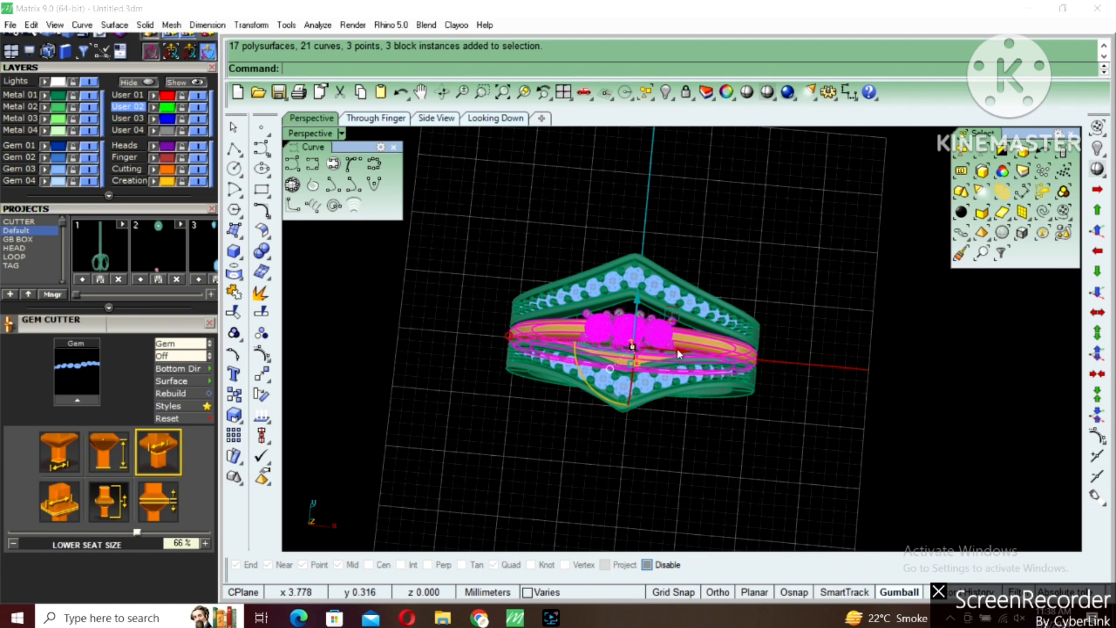
drag(677, 348, 421, 370)
scroll(669, 411, down, 2)
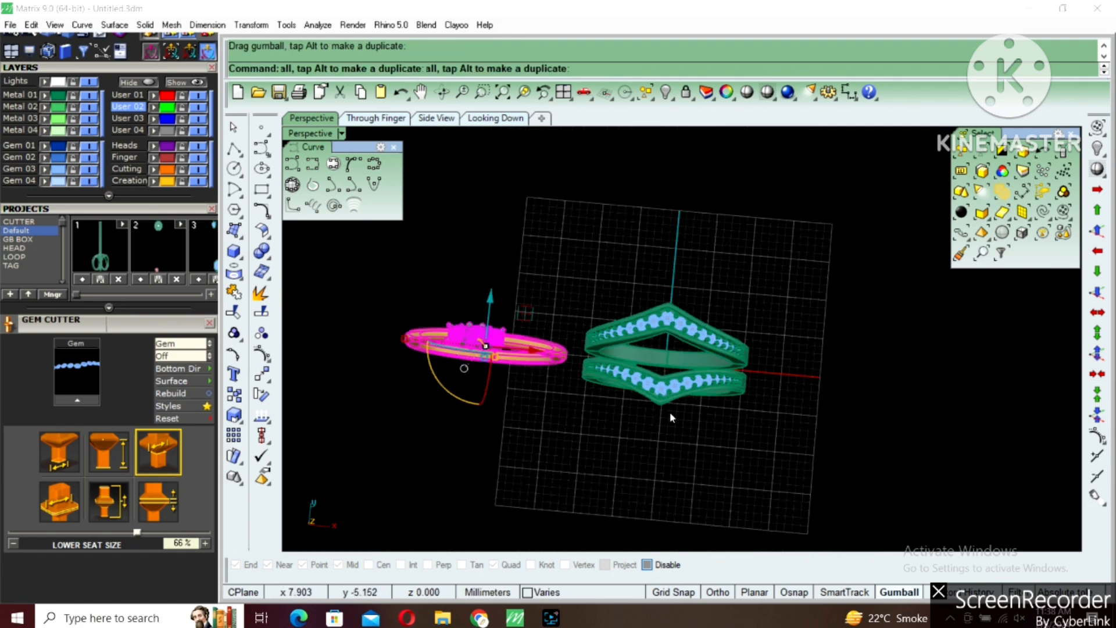
key(Escape)
mouse_move(669, 411)
right_down()
mouse_move(787, 331)
mouse_move(849, 327)
mouse_move(688, 347)
mouse_move(658, 421)
right_up()
key(ctrl+z)
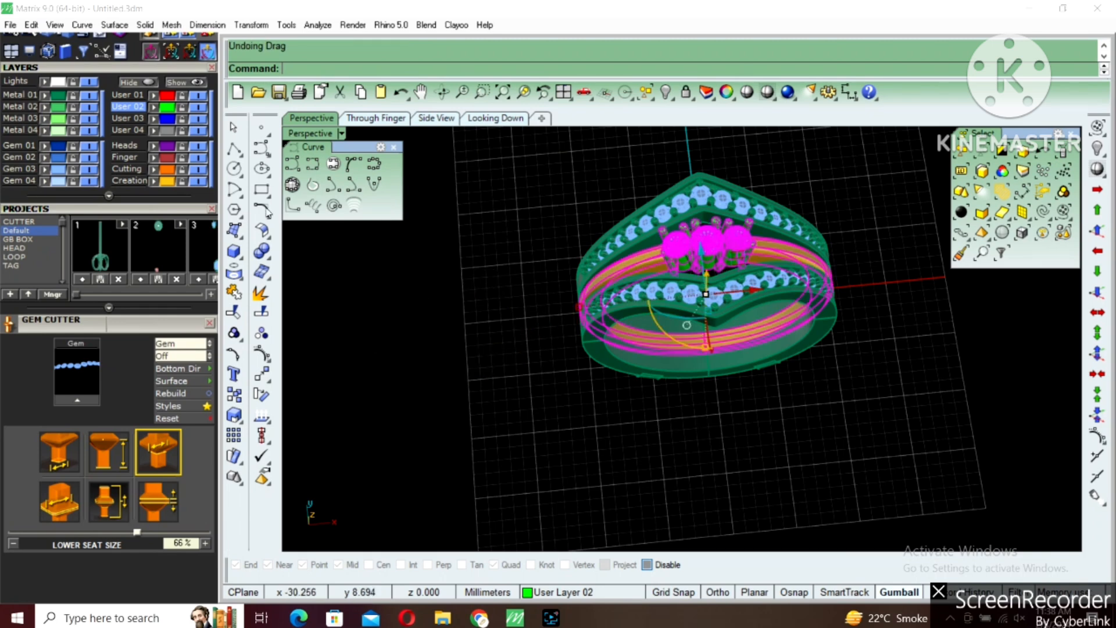
Show the complete ring set in a shaded metallic display mode and view it from above and from the side.
key(Escape)
scroll(147, 109, up, 3)
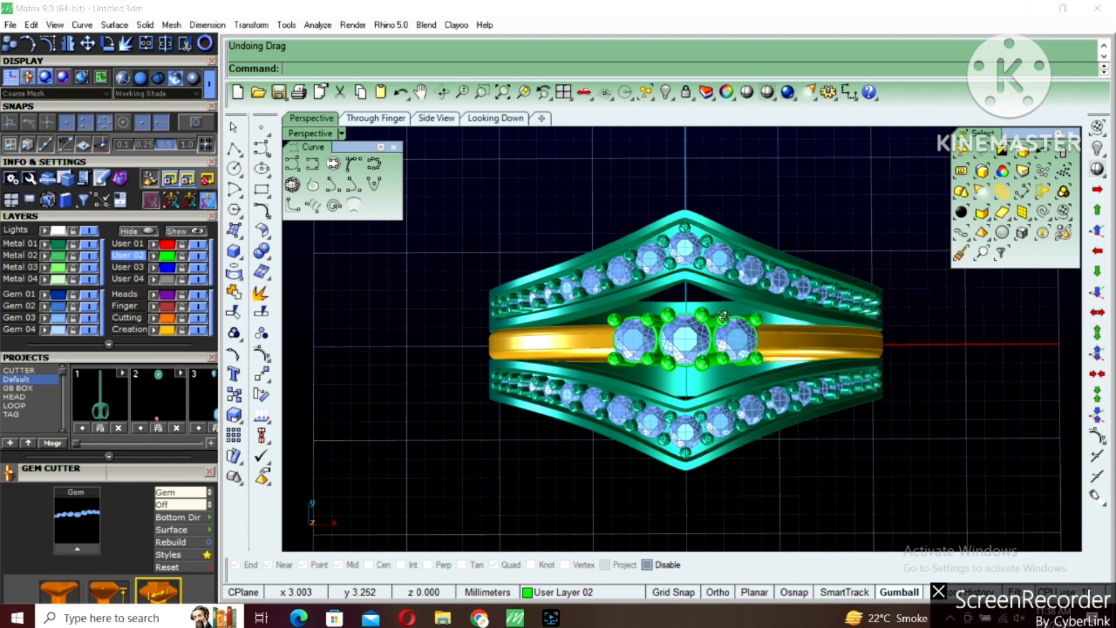
mouse_move(697, 279)
right_down()
mouse_move(725, 309)
mouse_move(740, 302)
mouse_move(582, 268)
mouse_move(678, 304)
mouse_move(659, 240)
right_up()
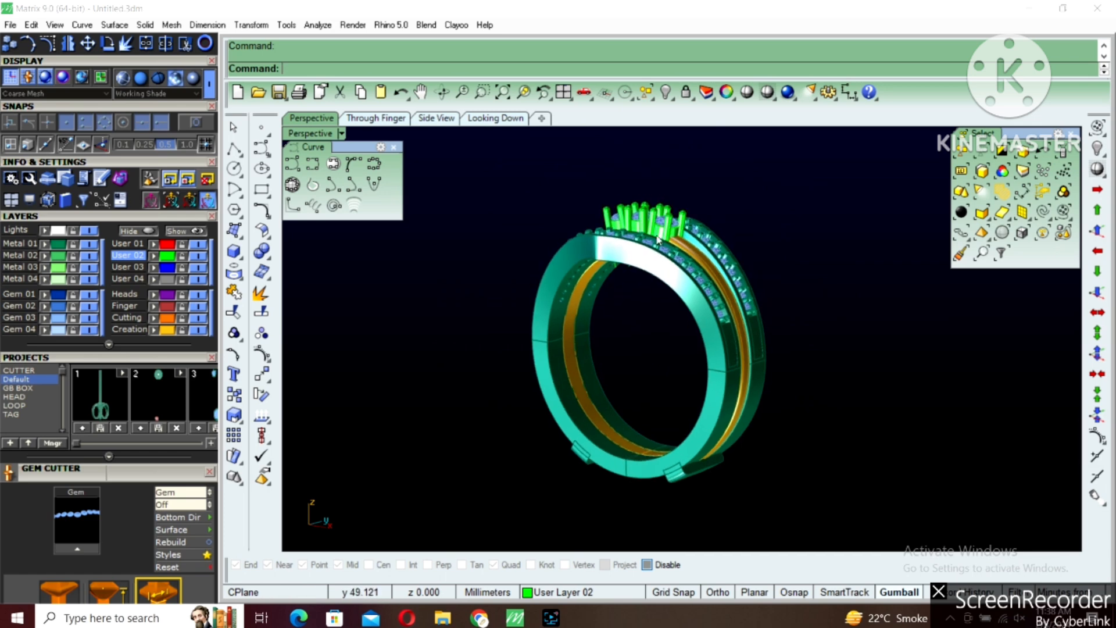
Try lifting the three-stone ring out of the connected bands in the shaded view and undo the move.
drag(639, 278, 641, 165)
click(644, 288)
right_drag(643, 288, 538, 293)
right_drag(731, 350, 673, 447)
key(ctrl+z)
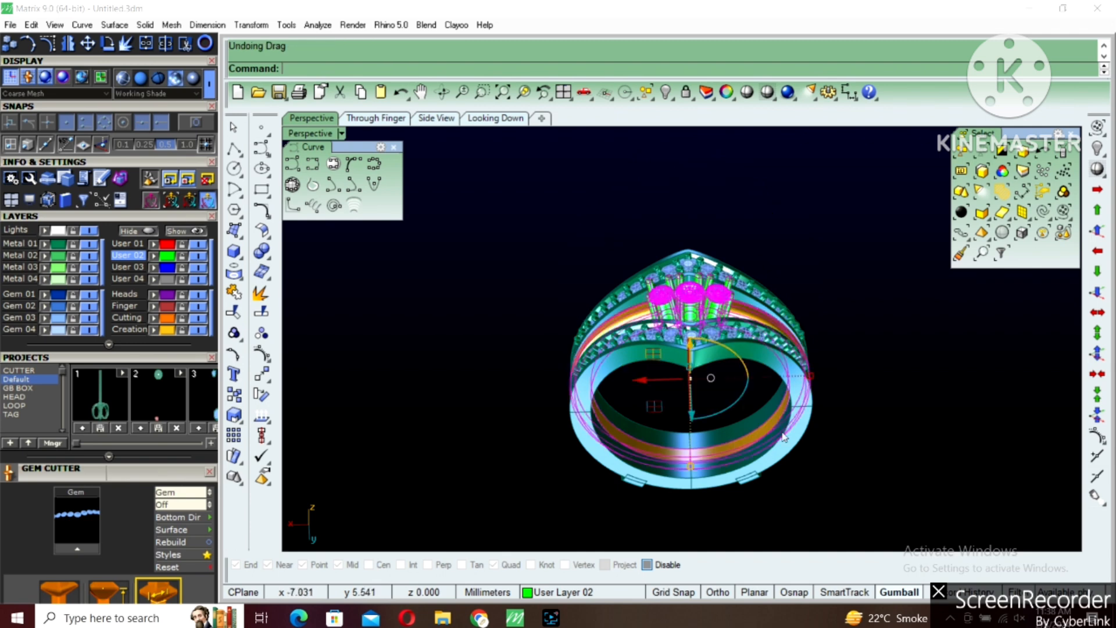
Delete the leftover construction geometry, keeping the finished ring set.
right_drag(923, 390, 915, 358)
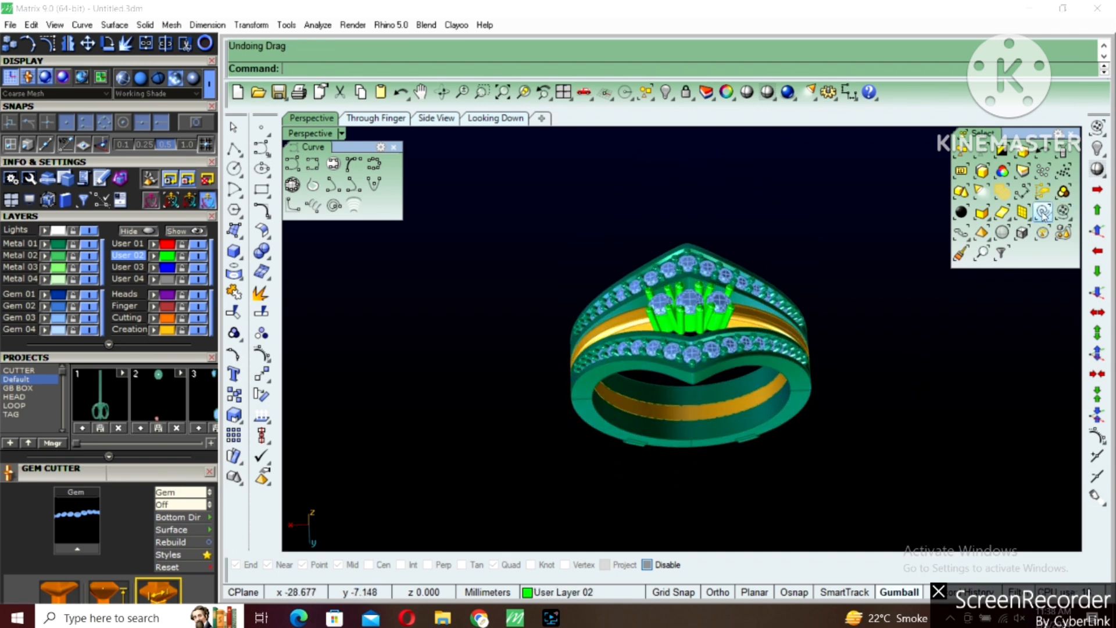
right_drag(844, 227, 805, 301)
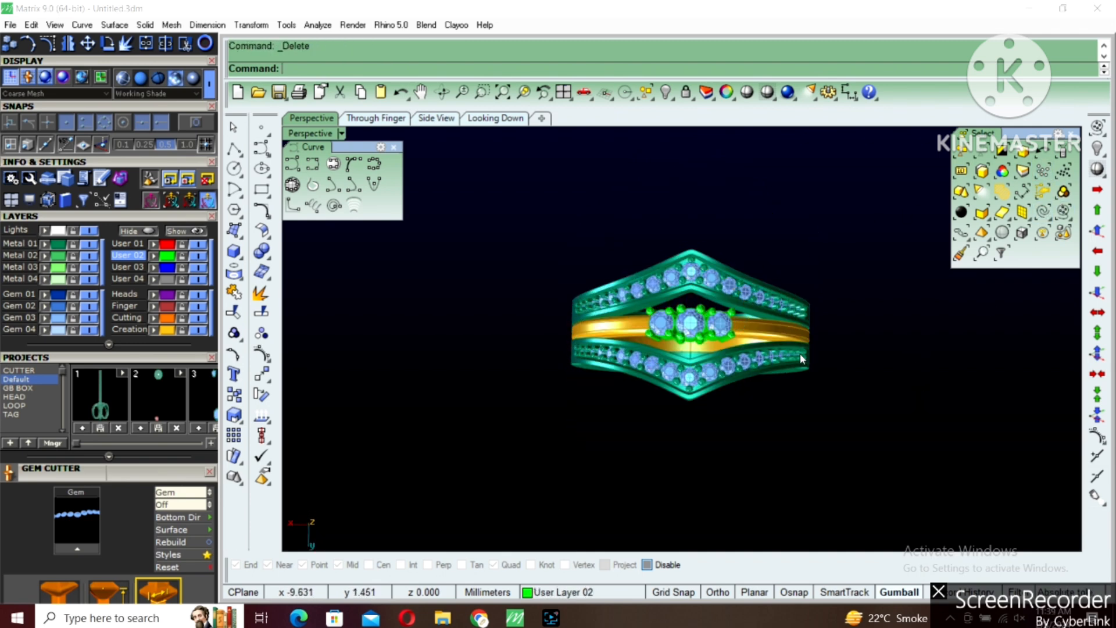